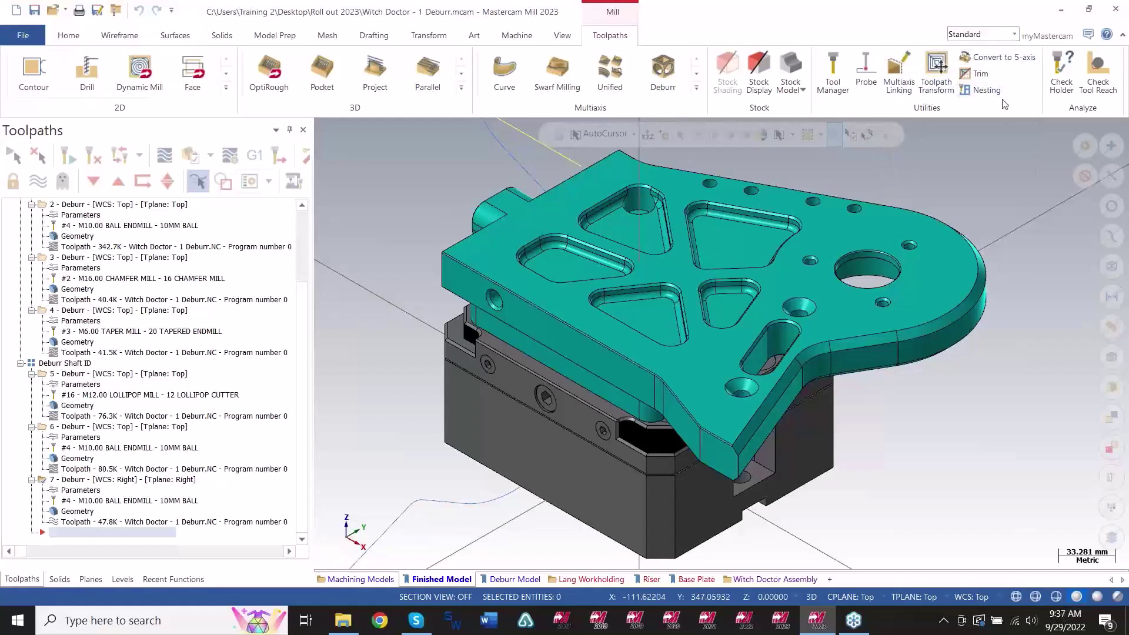
# Examine the finished plate's chamfered outer edge, pockets and underside from several angles.
pyautogui.scroll(-2, 620, 395)
pyautogui.scroll(1, 680, 283)
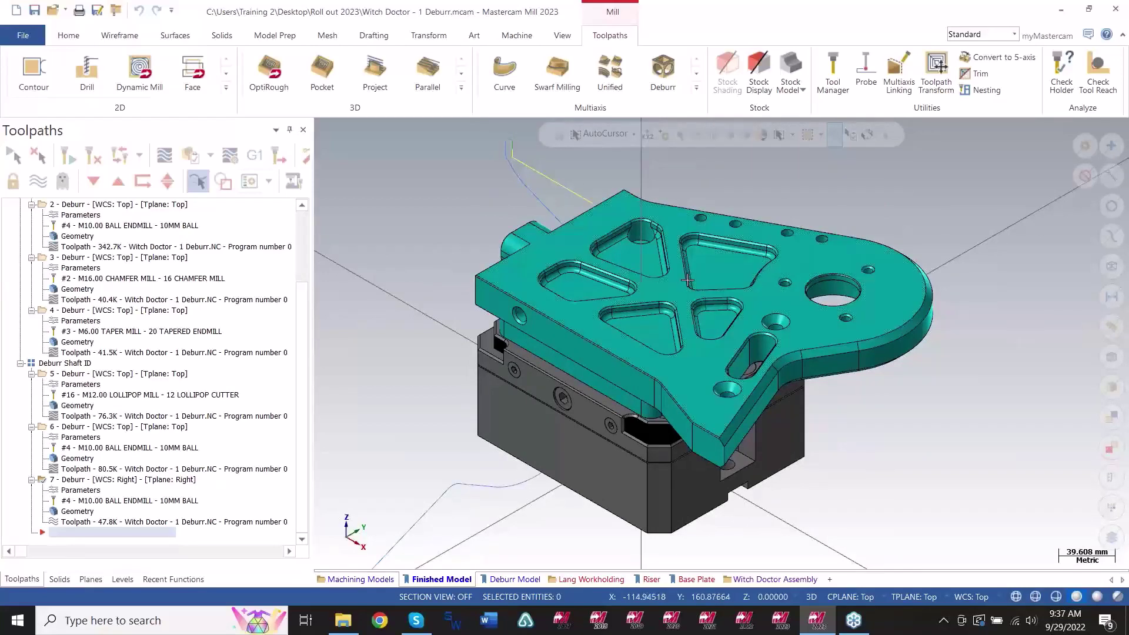
pyautogui.moveTo(687, 282); pyautogui.dragTo(664, 309, button='middle')
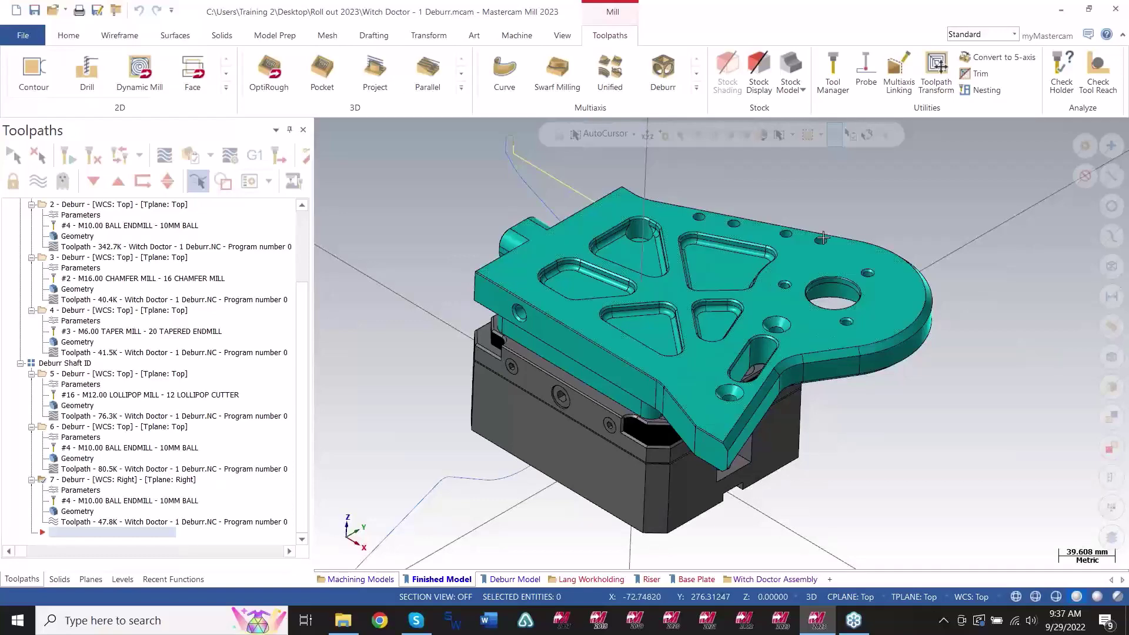
pyautogui.moveTo(303, 352); pyautogui.dragTo(309, 267)
pyautogui.scroll(1, 814, 214)
pyautogui.moveTo(813, 214); pyautogui.dragTo(795, 471, button='middle')
pyautogui.scroll(3, 735, 288)
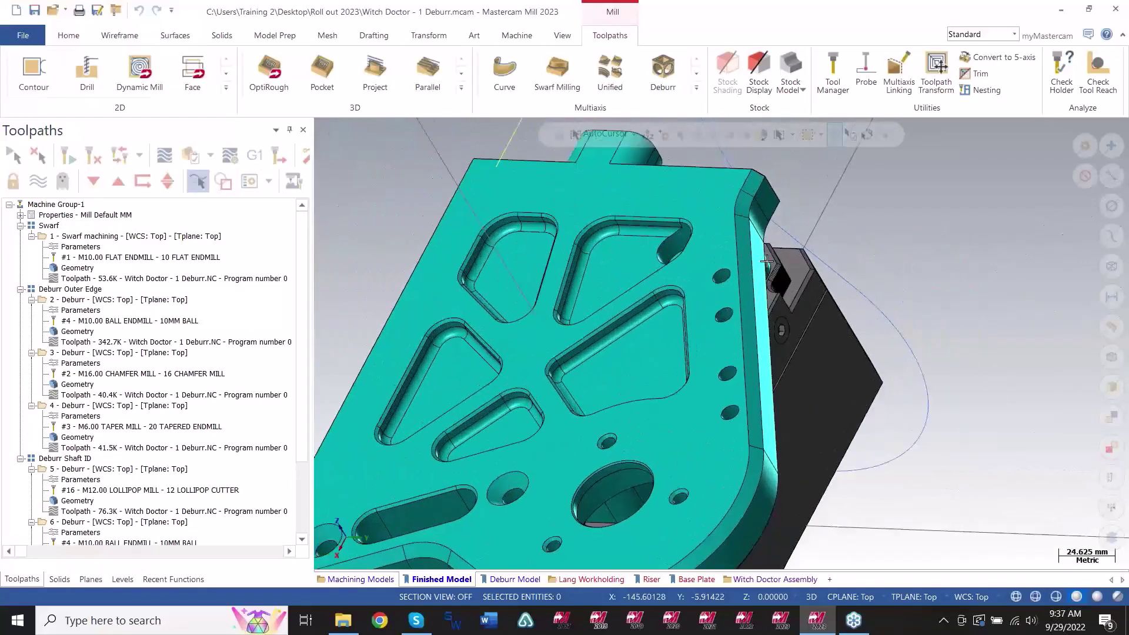
pyautogui.moveTo(727, 311); pyautogui.dragTo(691, 285, button='middle')
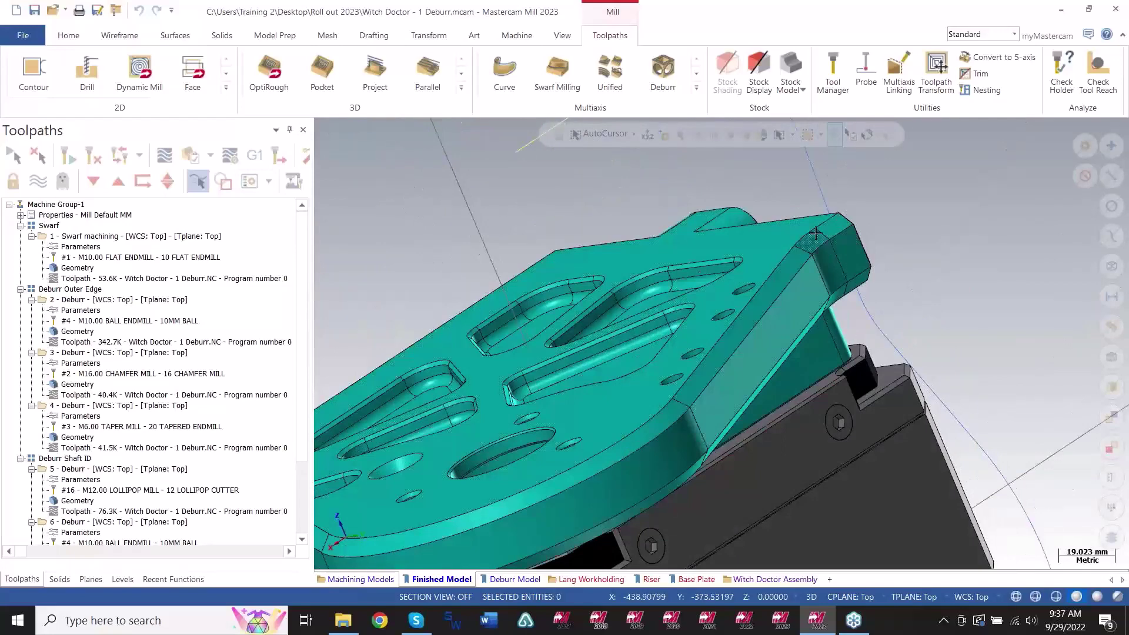
pyautogui.moveTo(816, 234); pyautogui.dragTo(740, 445, button='middle')
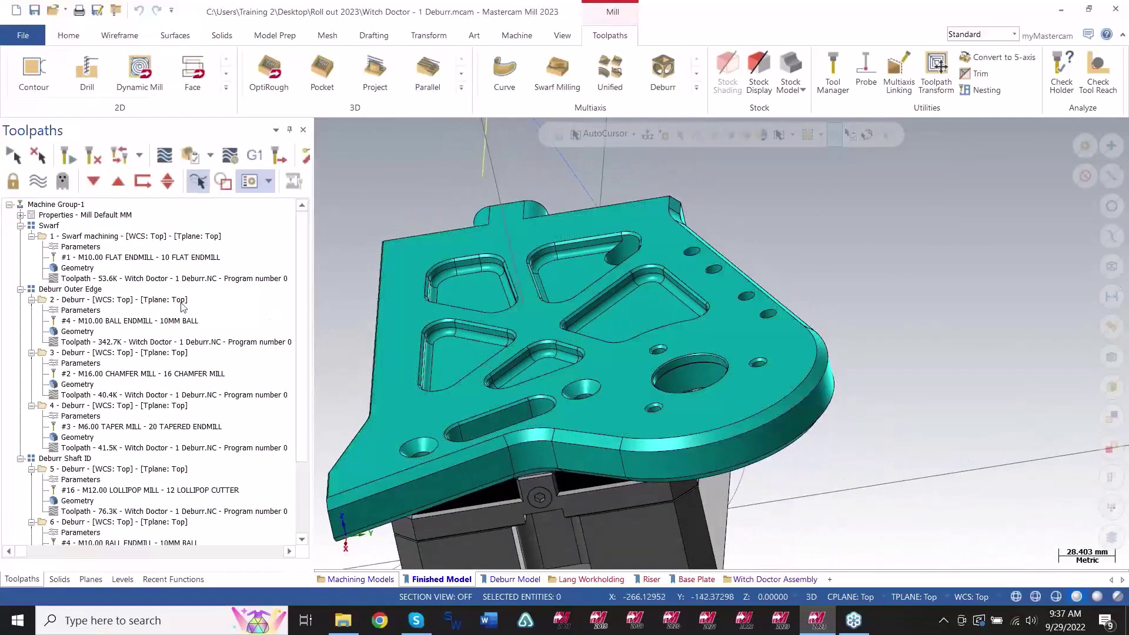
# Backplot the swarf machining operation along the plate's outer edge with the 10 mm flat endmill through to its end.
pyautogui.click(144, 237)
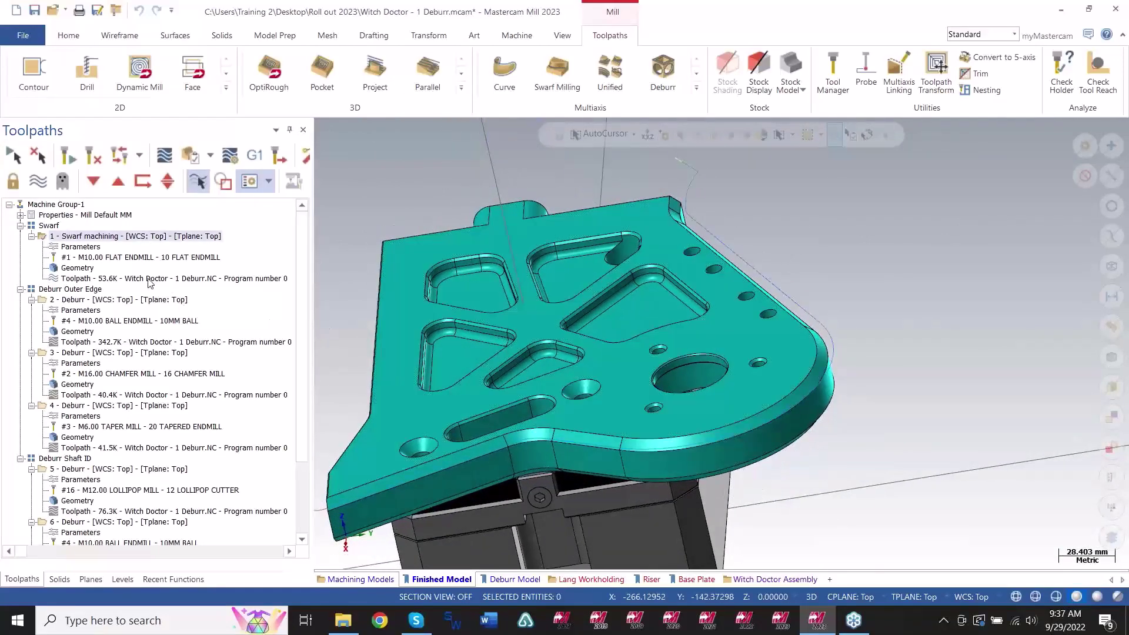
pyautogui.click(164, 156)
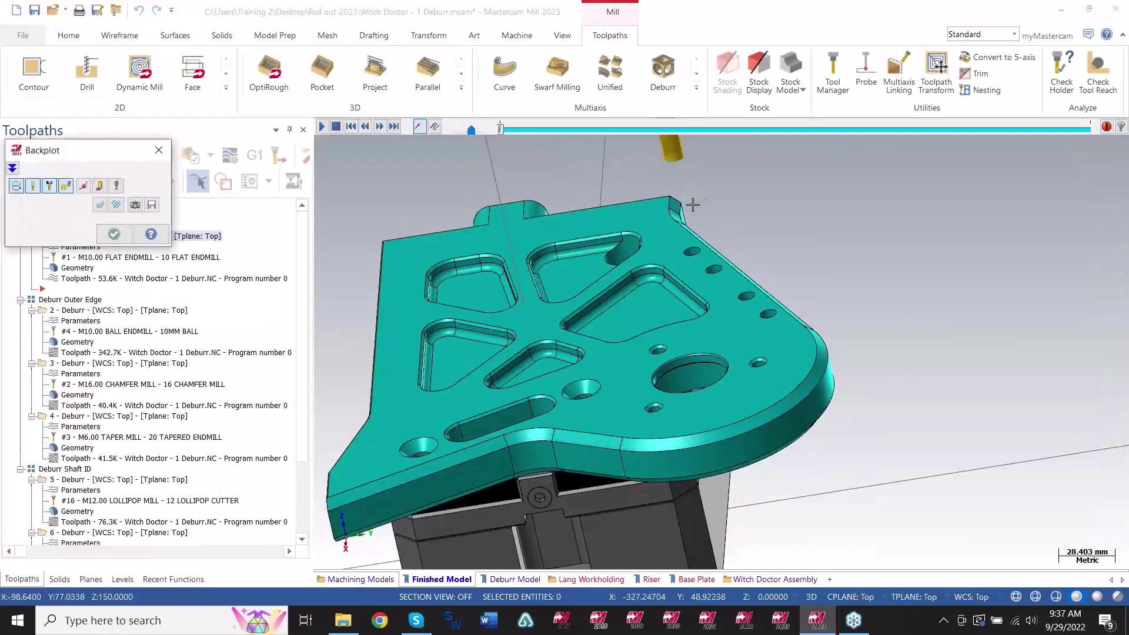
pyautogui.scroll(5, 678, 219)
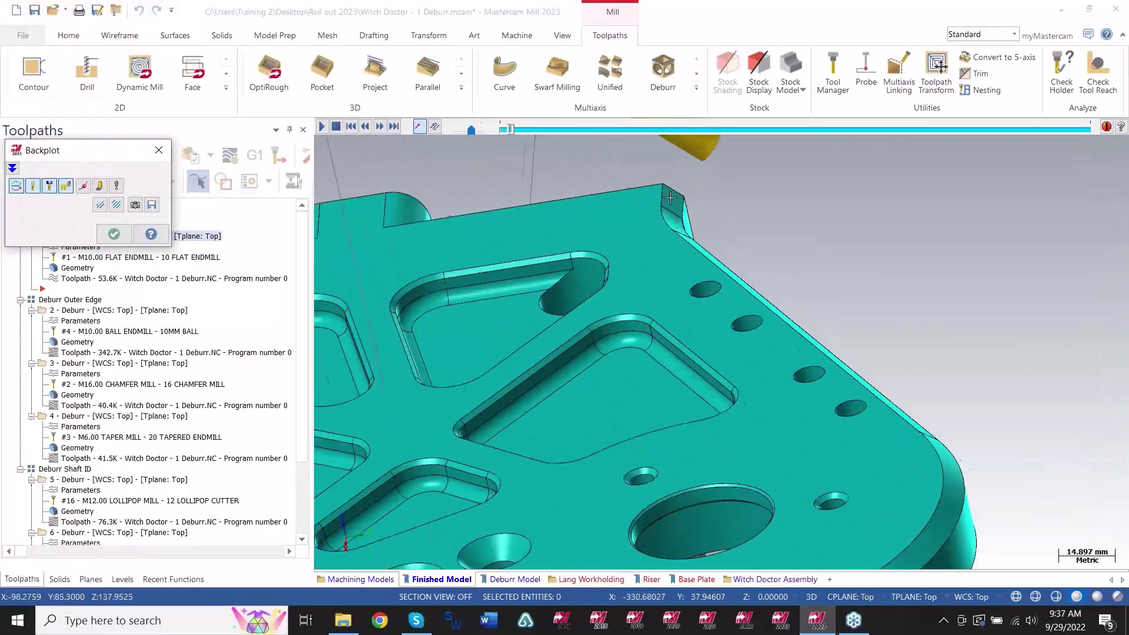
pyautogui.moveTo(662, 207); pyautogui.dragTo(693, 206, button='middle')
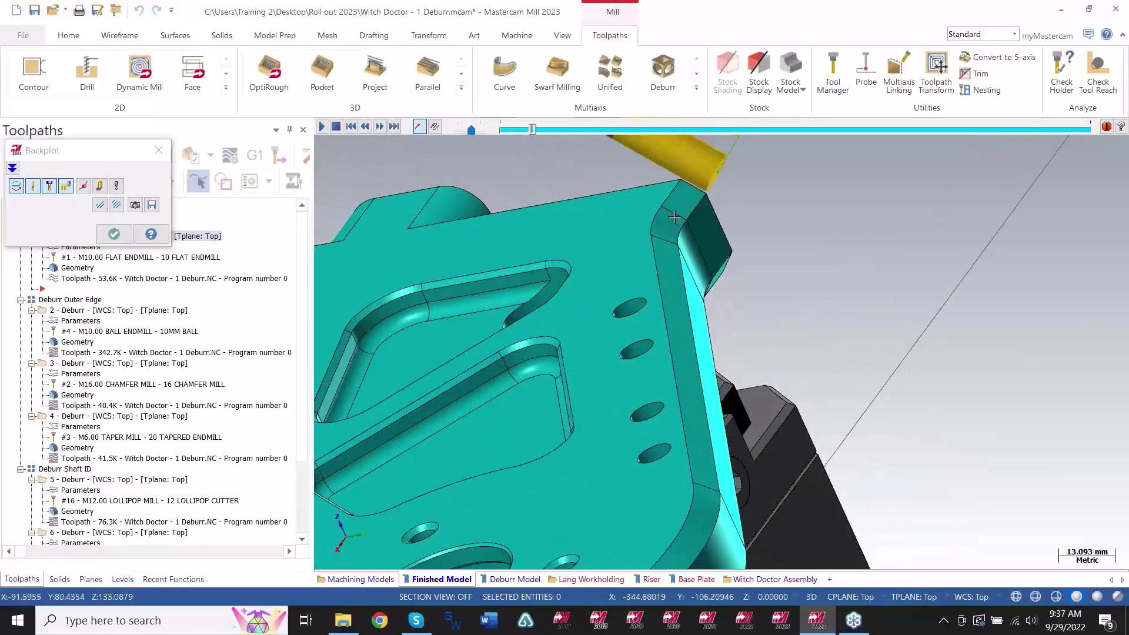
pyautogui.moveTo(665, 285); pyautogui.dragTo(617, 359, button='middle')
pyautogui.scroll(-1, 811, 252)
pyautogui.scroll(-4, 884, 252)
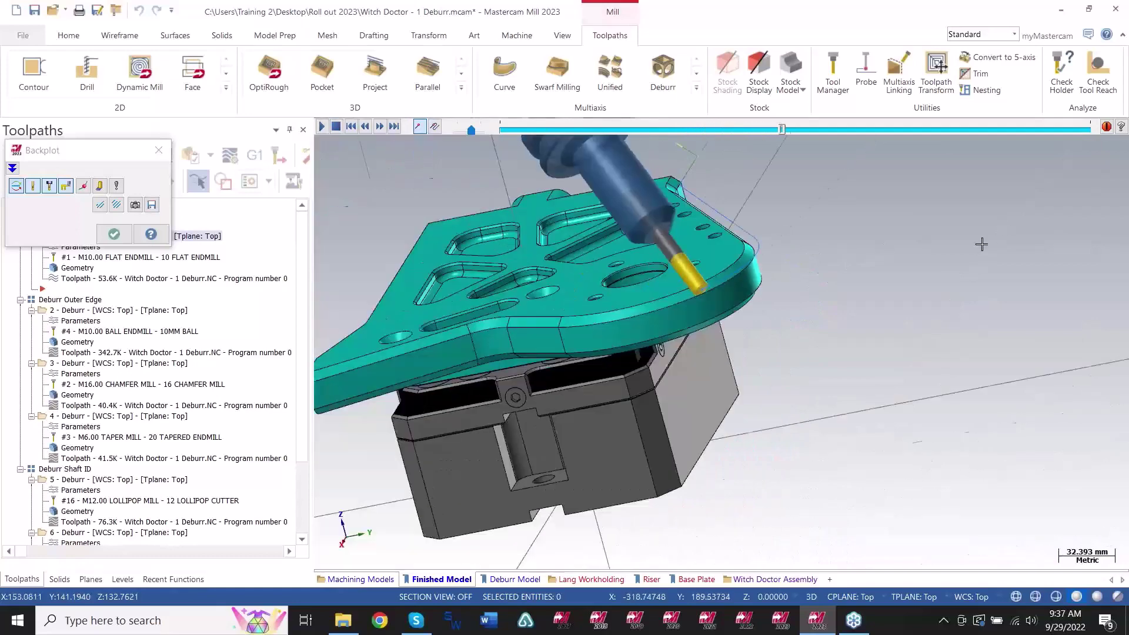
pyautogui.scroll(-1, 867, 284)
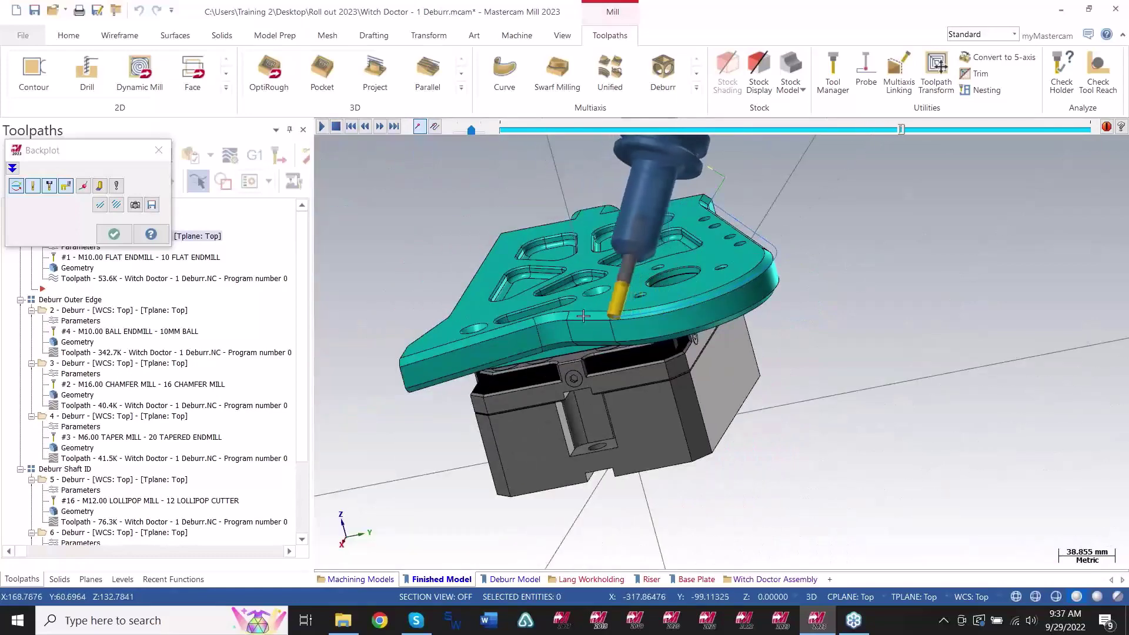
pyautogui.scroll(1, 577, 317)
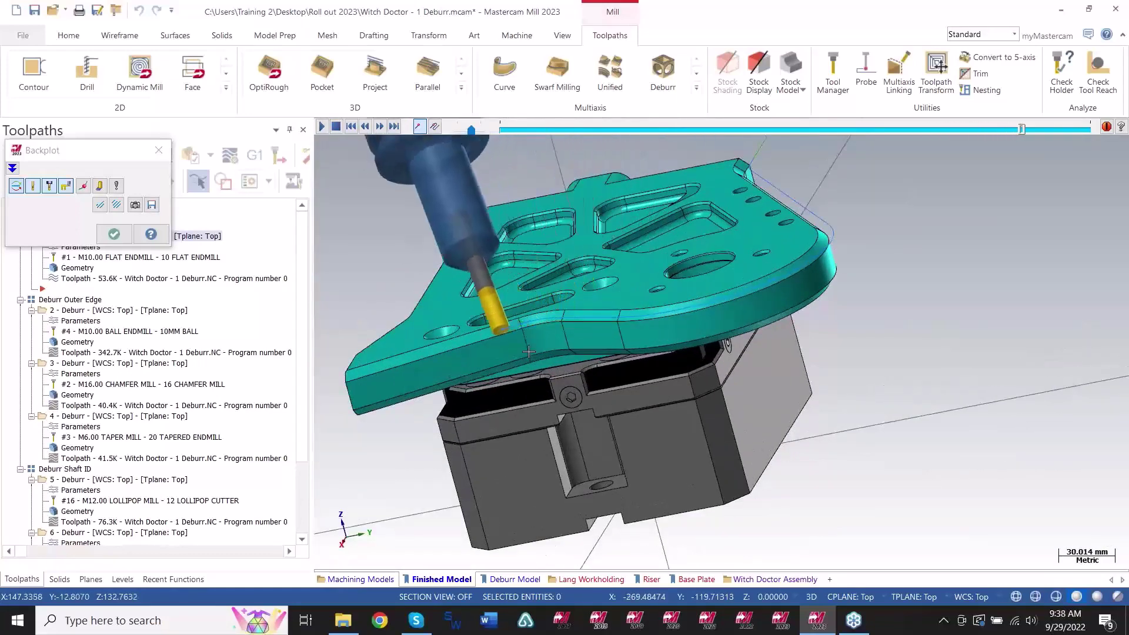
pyautogui.scroll(-1, 933, 270)
pyautogui.scroll(-1, 885, 276)
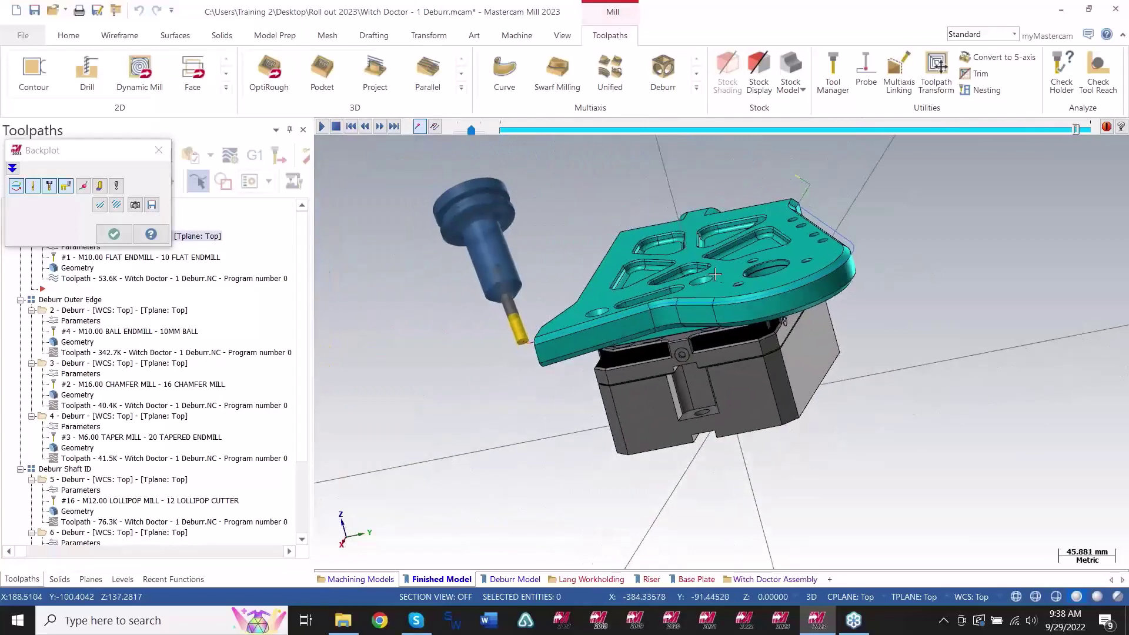
pyautogui.press('Escape')
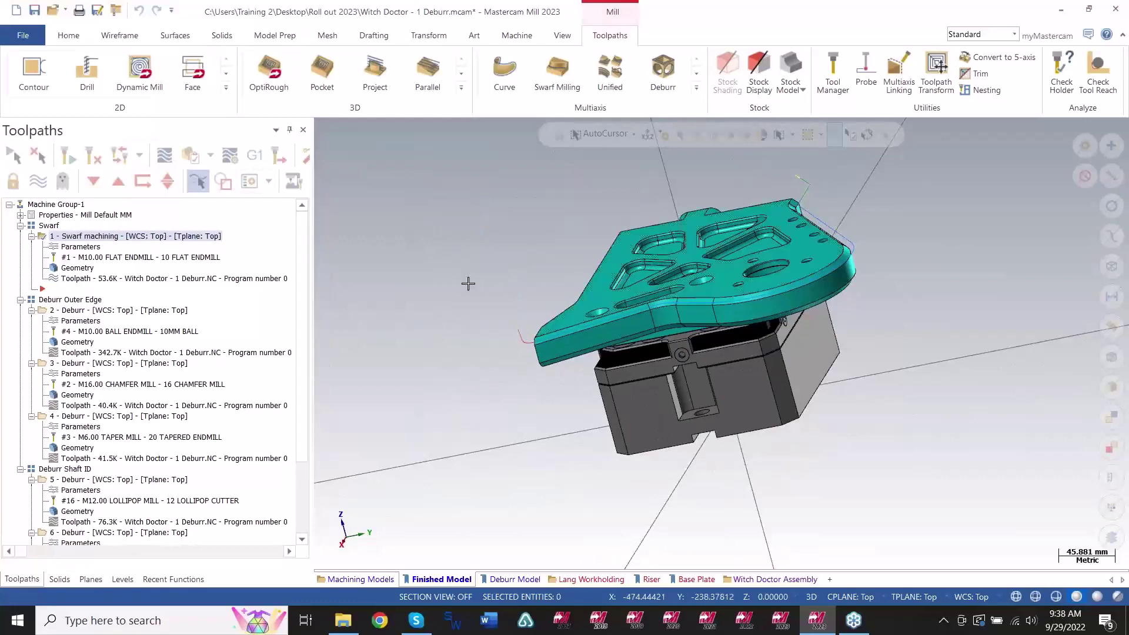
# Display the toolpath of deburr operation 2 on the outer edge and inspect its passes up close.
pyautogui.click(144, 311)
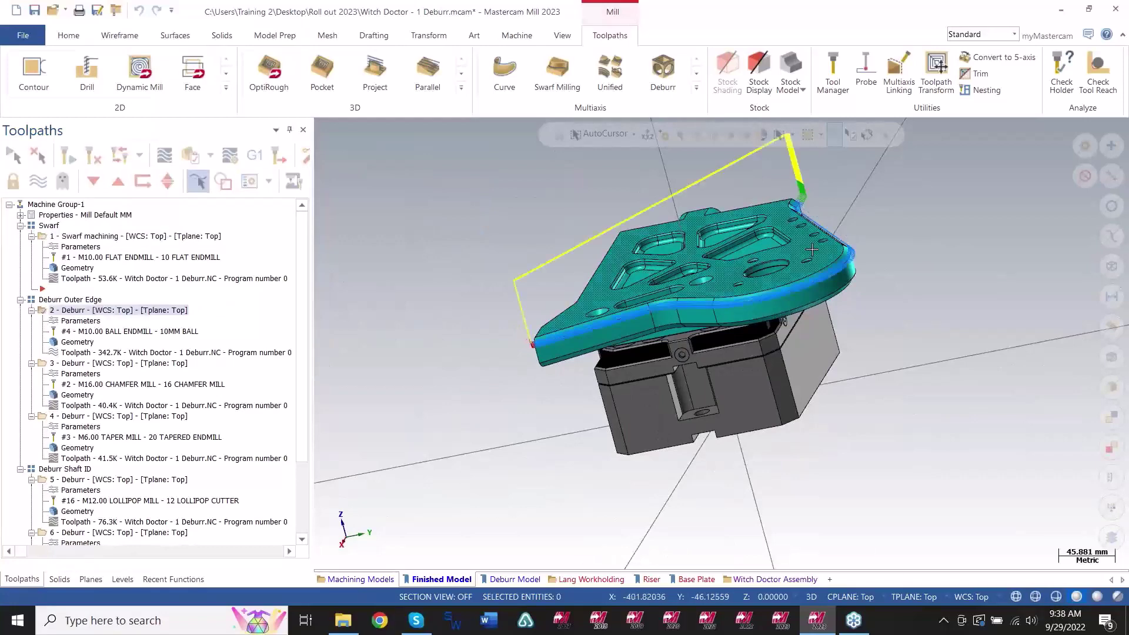
pyautogui.scroll(2, 846, 188)
pyautogui.scroll(2, 846, 187)
pyautogui.moveTo(846, 187); pyautogui.dragTo(321, 299, button='middle')
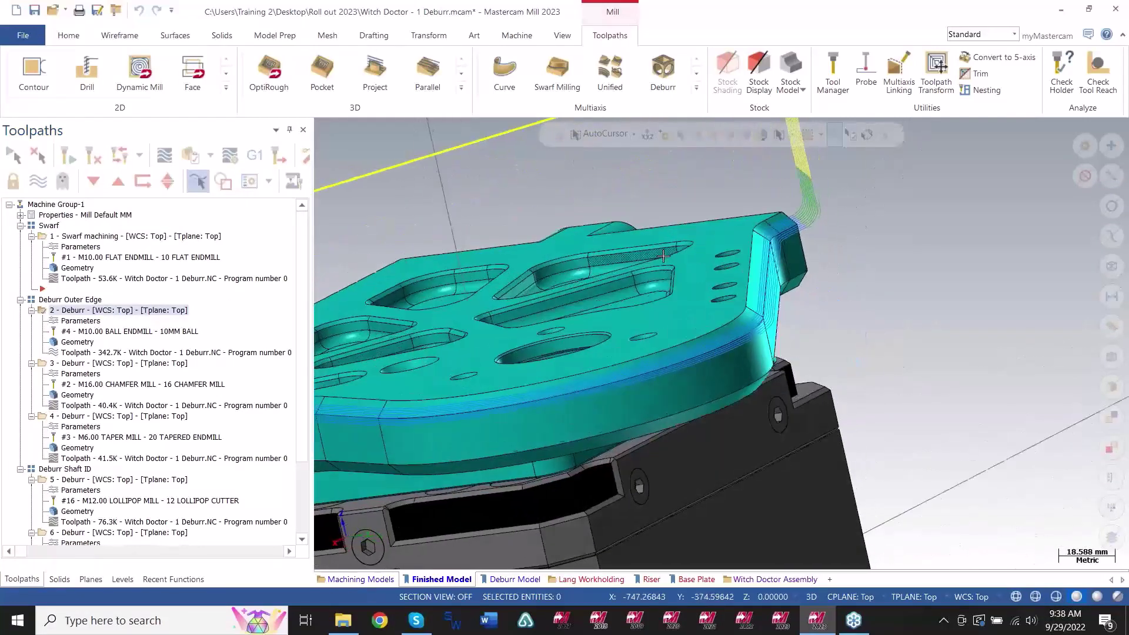
# Backplot deburr operation 2 with the 10 mm ball endmill to its end and check the stacked passes on the chamfer.
pyautogui.click(151, 353)
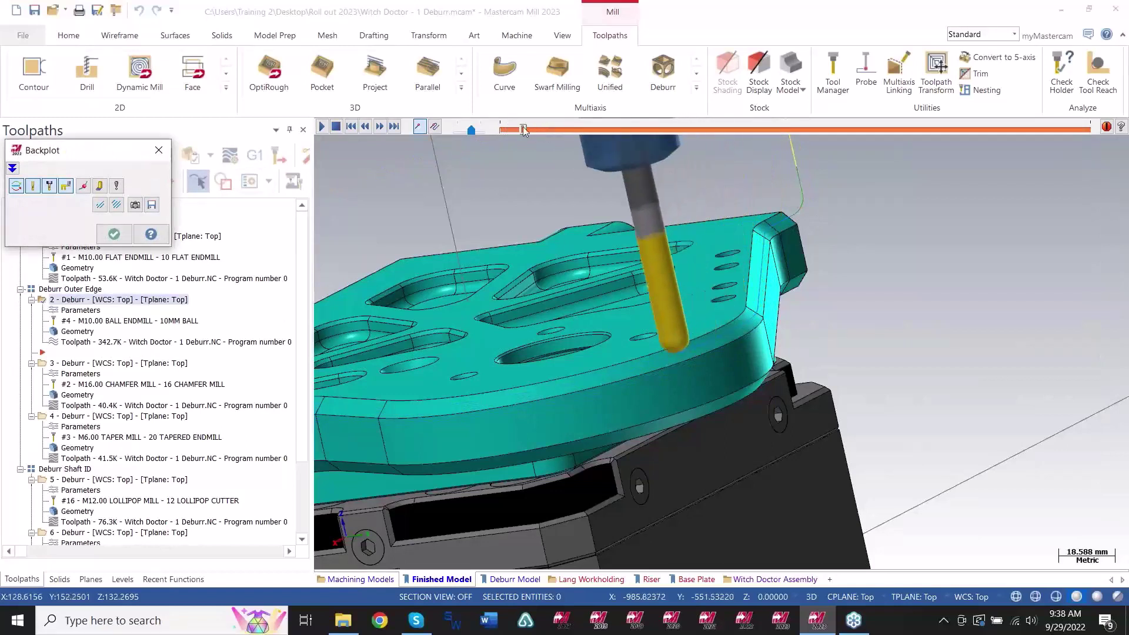
pyautogui.moveTo(527, 129); pyautogui.dragTo(1091, 243)
pyautogui.scroll(-1, 1058, 295)
pyautogui.scroll(-1, 1058, 294)
pyautogui.moveTo(659, 352); pyautogui.dragTo(852, 363, button='middle')
pyautogui.scroll(-1, 852, 363)
pyautogui.scroll(4, 721, 365)
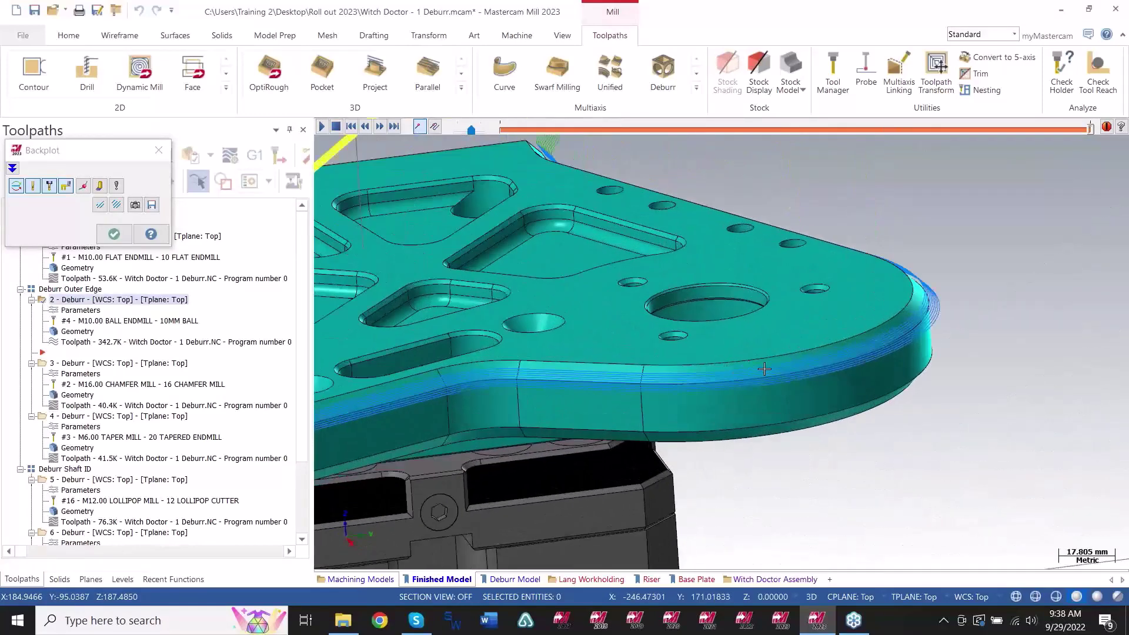
pyautogui.moveTo(743, 359); pyautogui.dragTo(736, 362, button='middle')
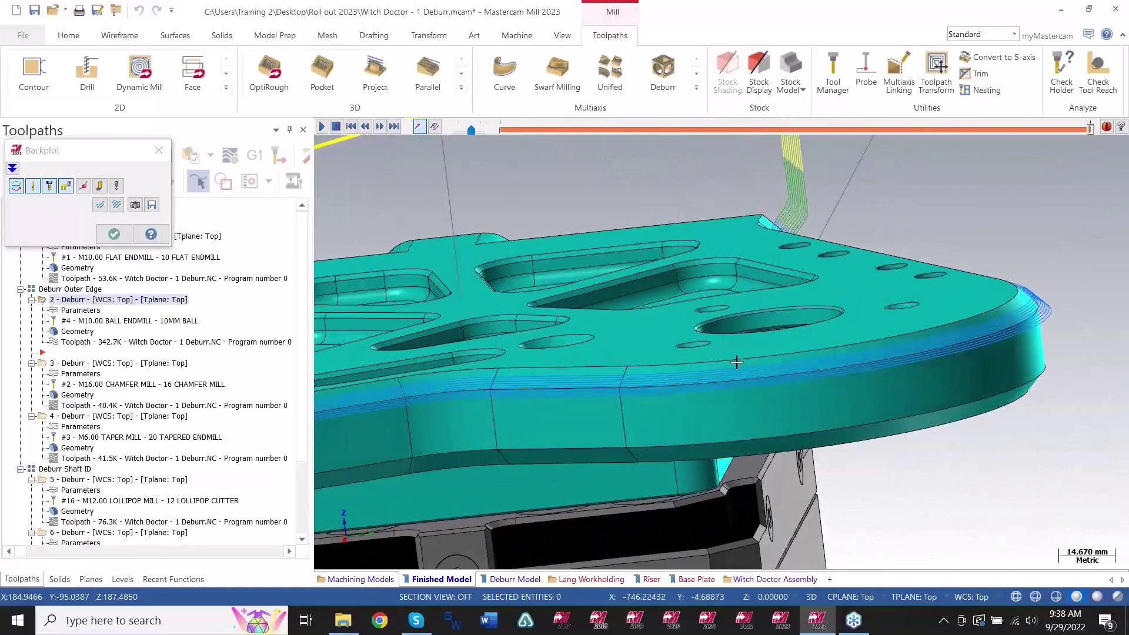
pyautogui.press('Escape')
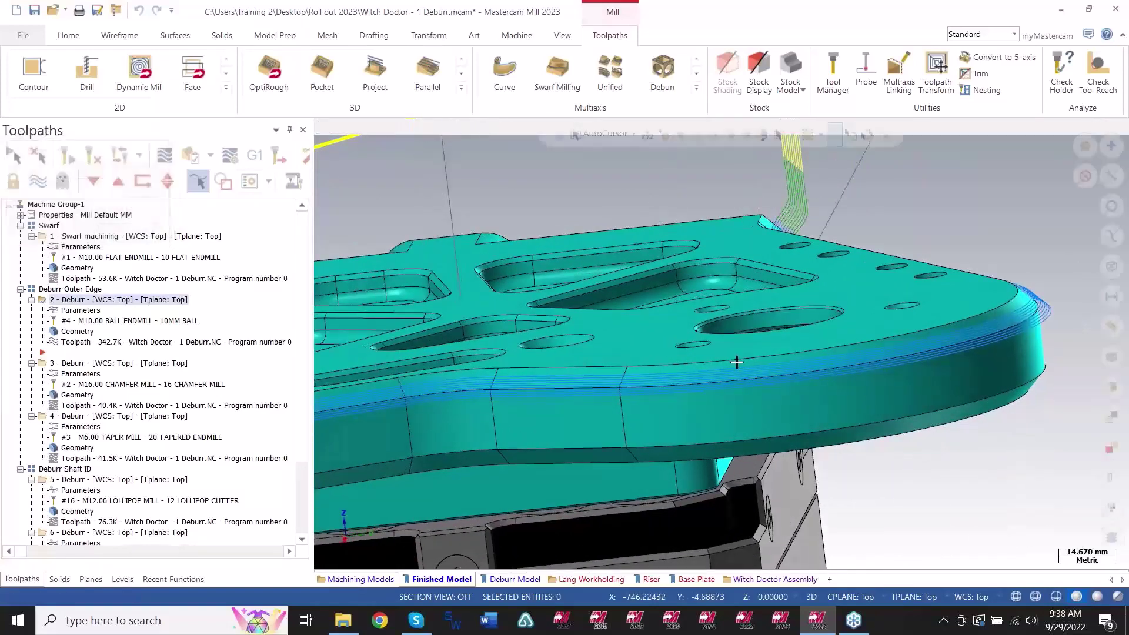
# Open the parameters of deburr operation 2 and review its user-defined edge chain on the Deburr Model.
pyautogui.scroll(-3, 739, 350)
pyautogui.moveTo(835, 311); pyautogui.dragTo(822, 343, button='middle')
pyautogui.scroll(-3, 805, 347)
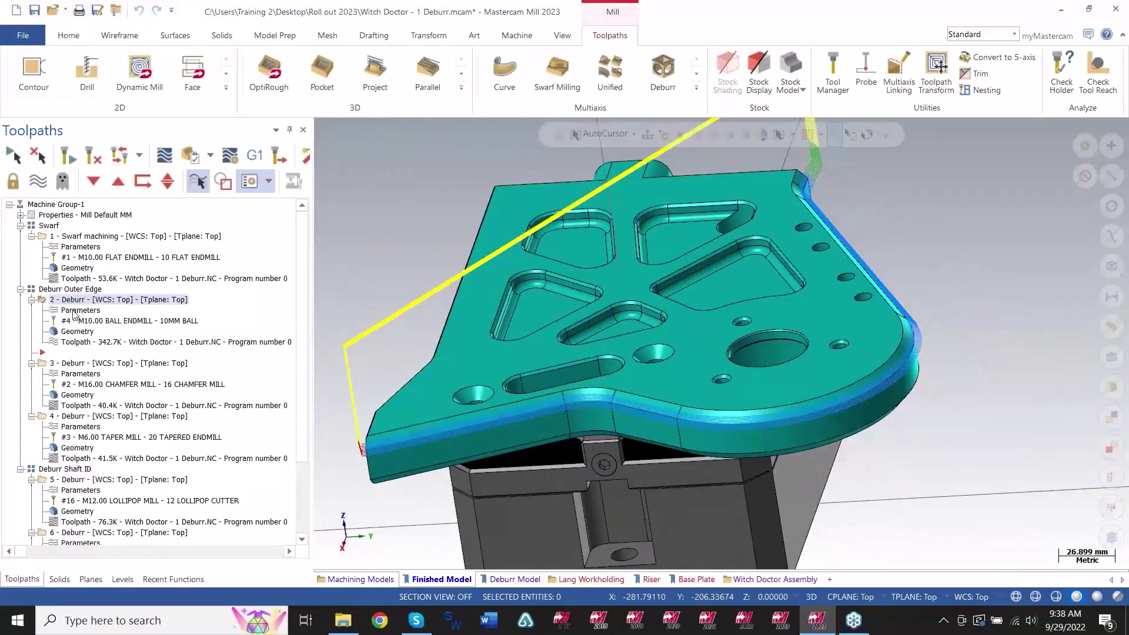
pyautogui.click(75, 311)
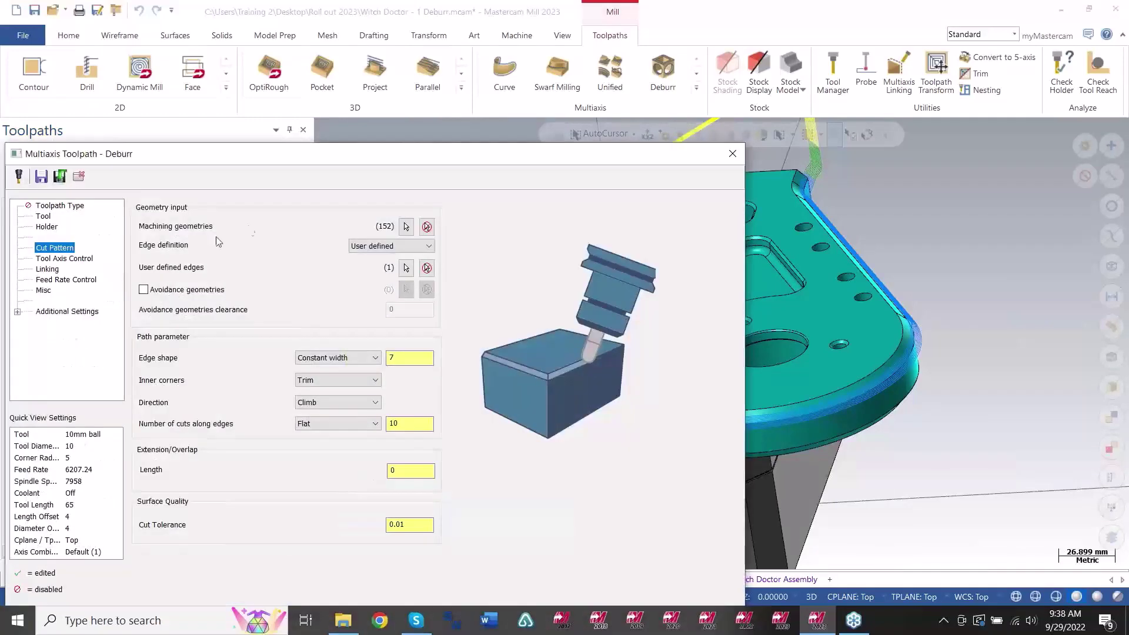
pyautogui.click(406, 268)
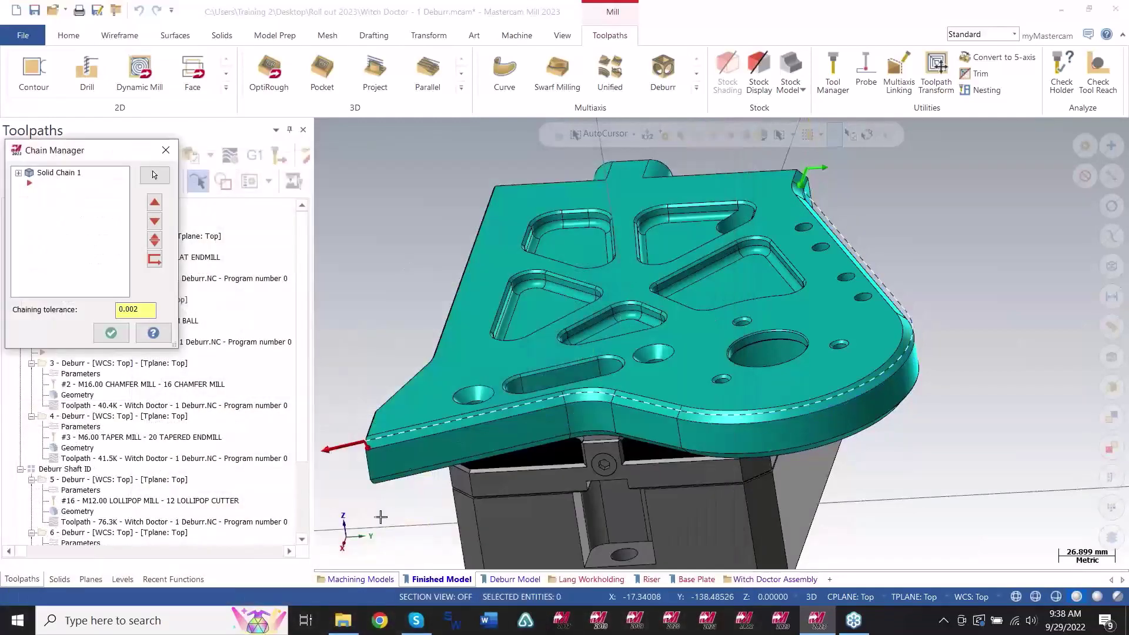
pyautogui.click(486, 582)
pyautogui.scroll(2, 993, 212)
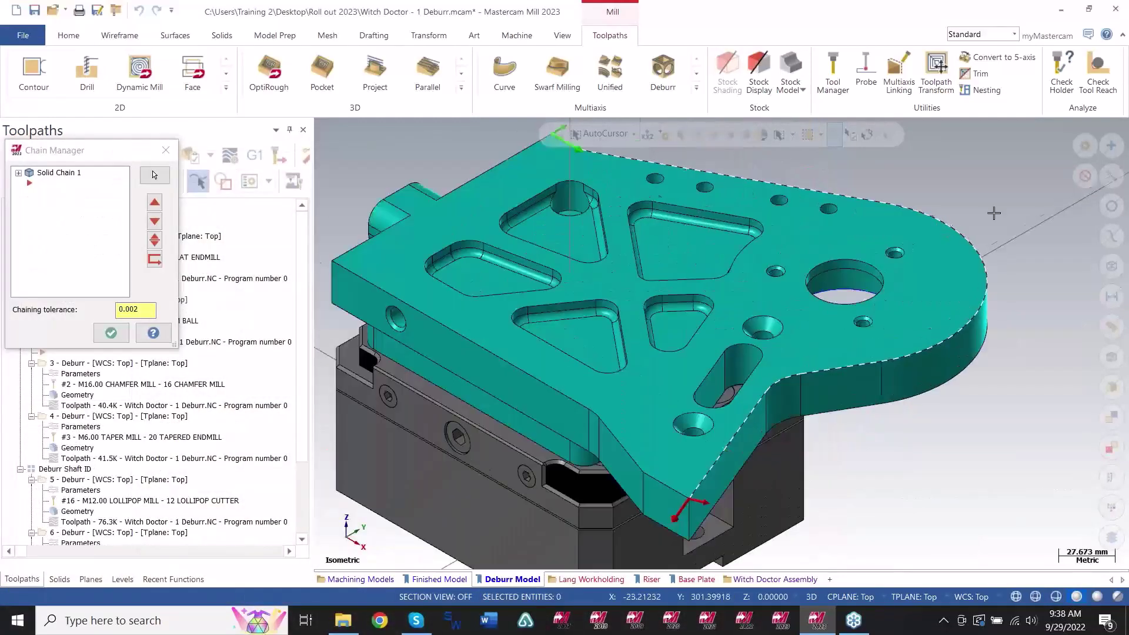
pyautogui.moveTo(910, 289); pyautogui.dragTo(734, 252, button='middle')
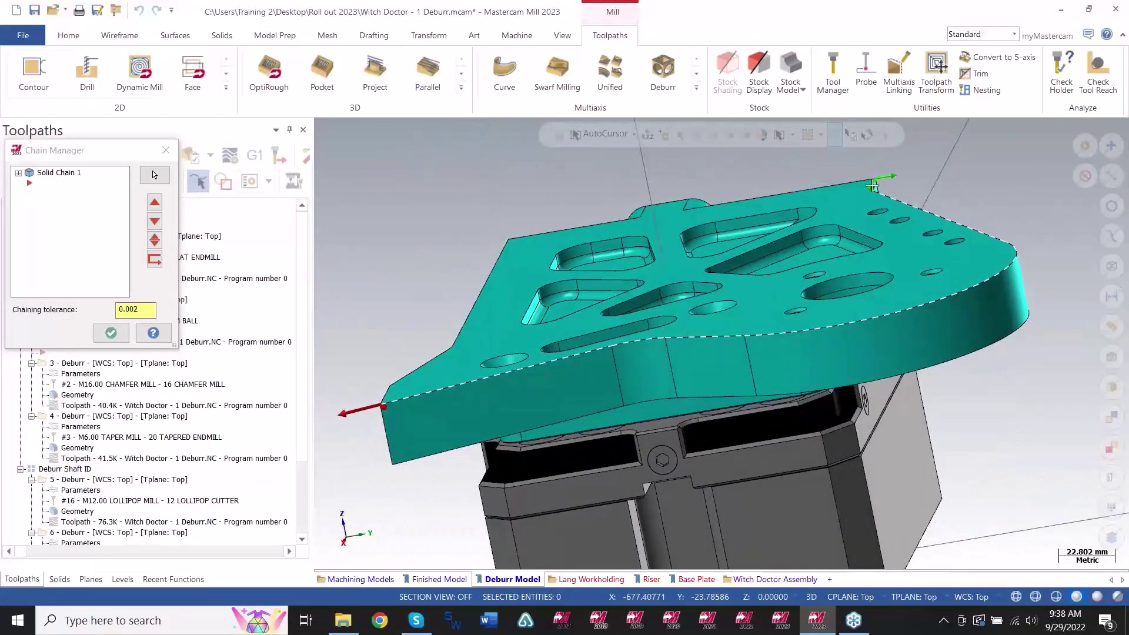
pyautogui.moveTo(807, 330); pyautogui.dragTo(1001, 294, button='middle')
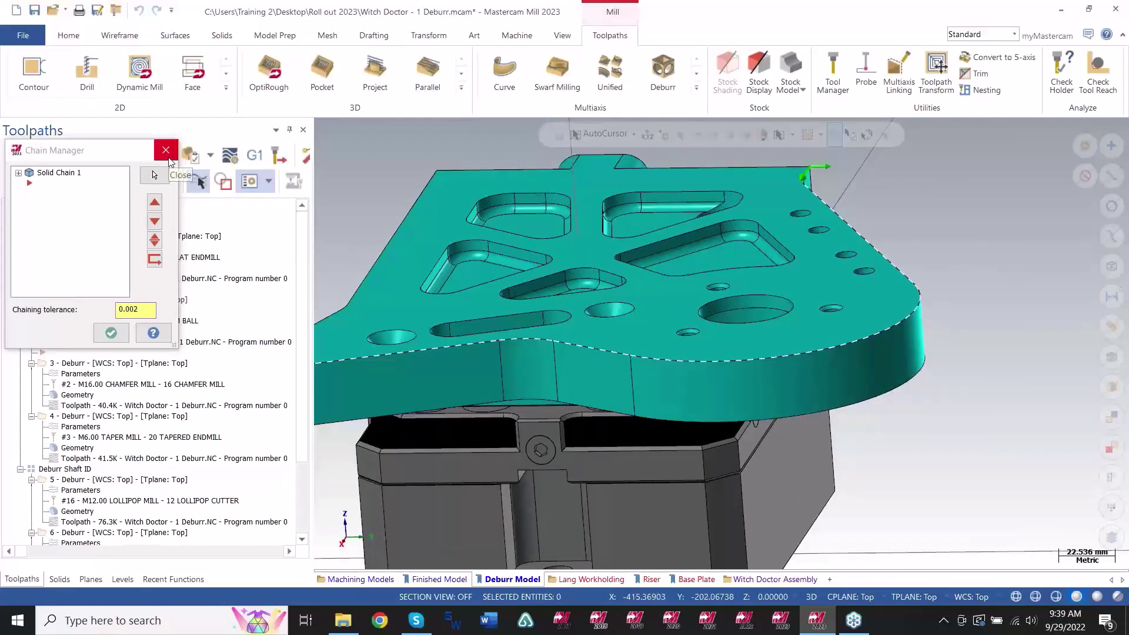
pyautogui.click(167, 156)
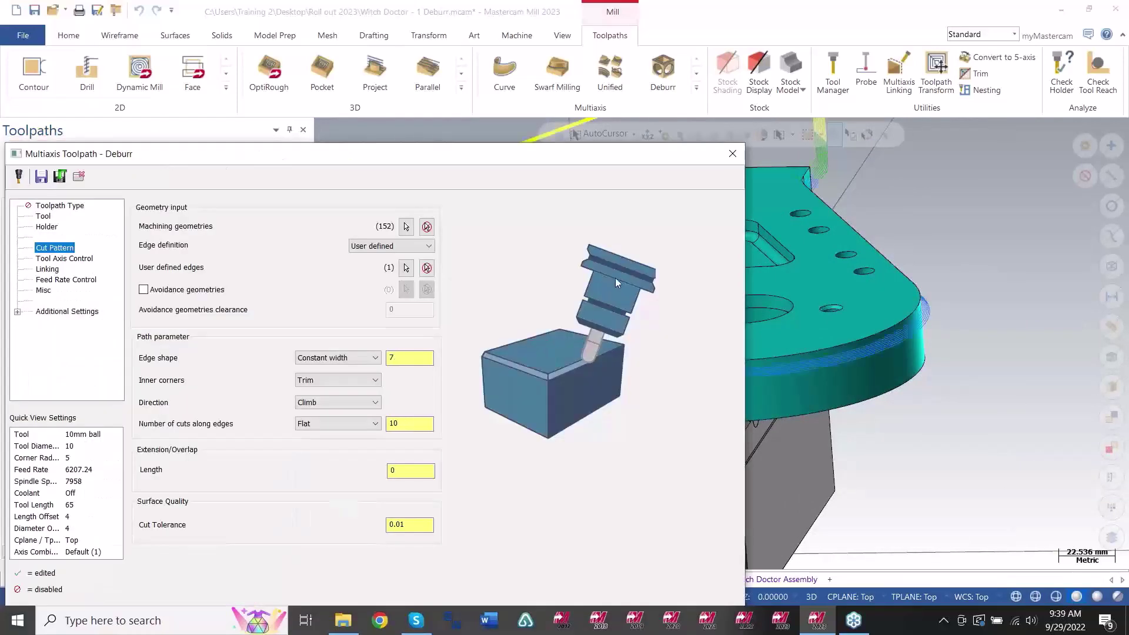
# Set the number of cuts along edges to 1 in the deburr operation's cut pattern.
pyautogui.moveTo(938, 298); pyautogui.dragTo(875, 253, button='middle')
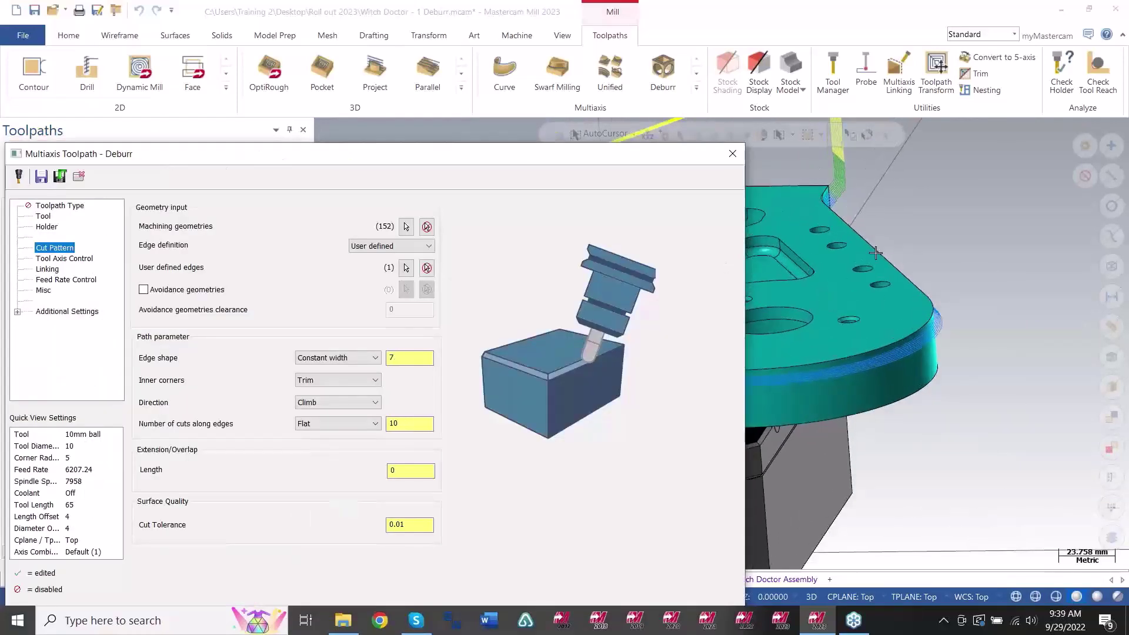
pyautogui.moveTo(469, 161); pyautogui.dragTo(659, 129)
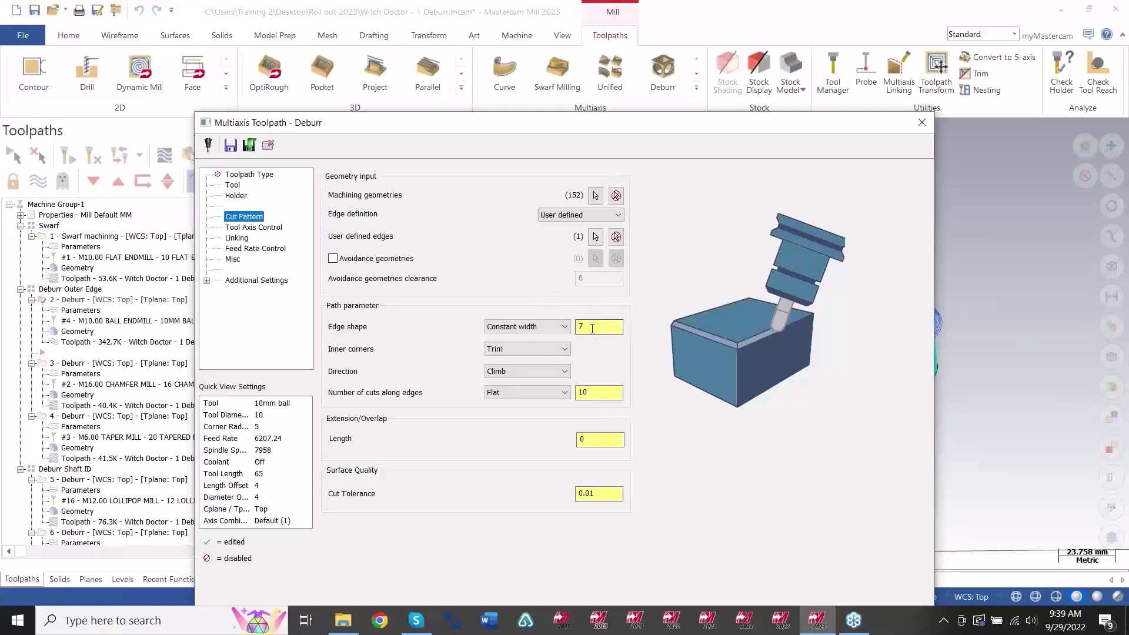
pyautogui.doubleClick(587, 392)
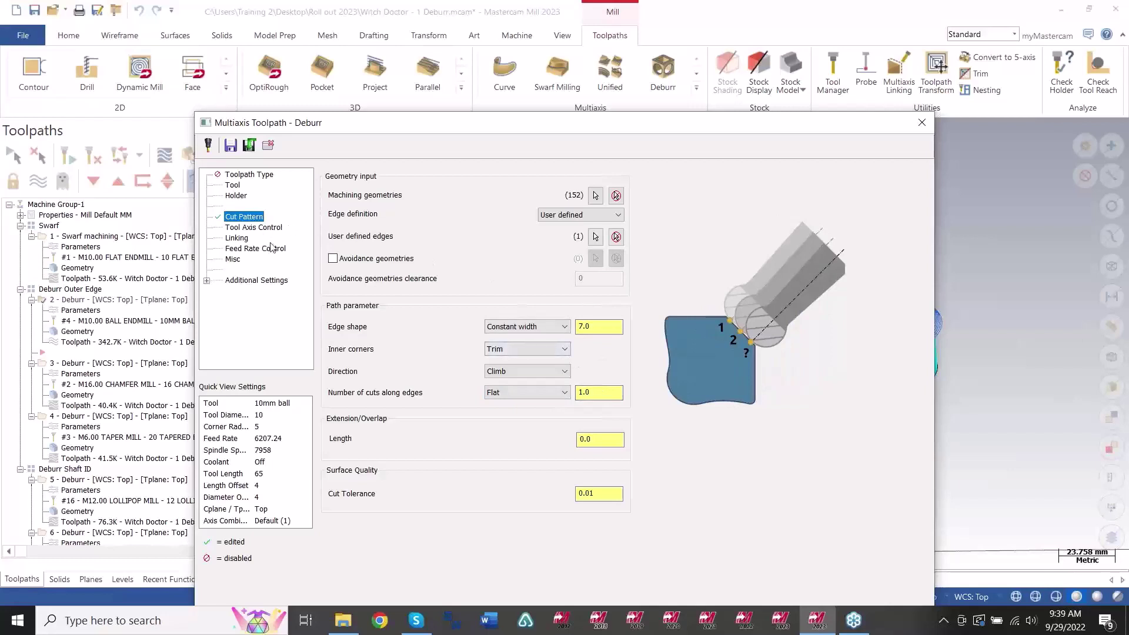
# Set the tool axis machining type to 5 axis (simultaneous) and enable the fixed tool contact point on cone/cylinder.
pyautogui.click(258, 228)
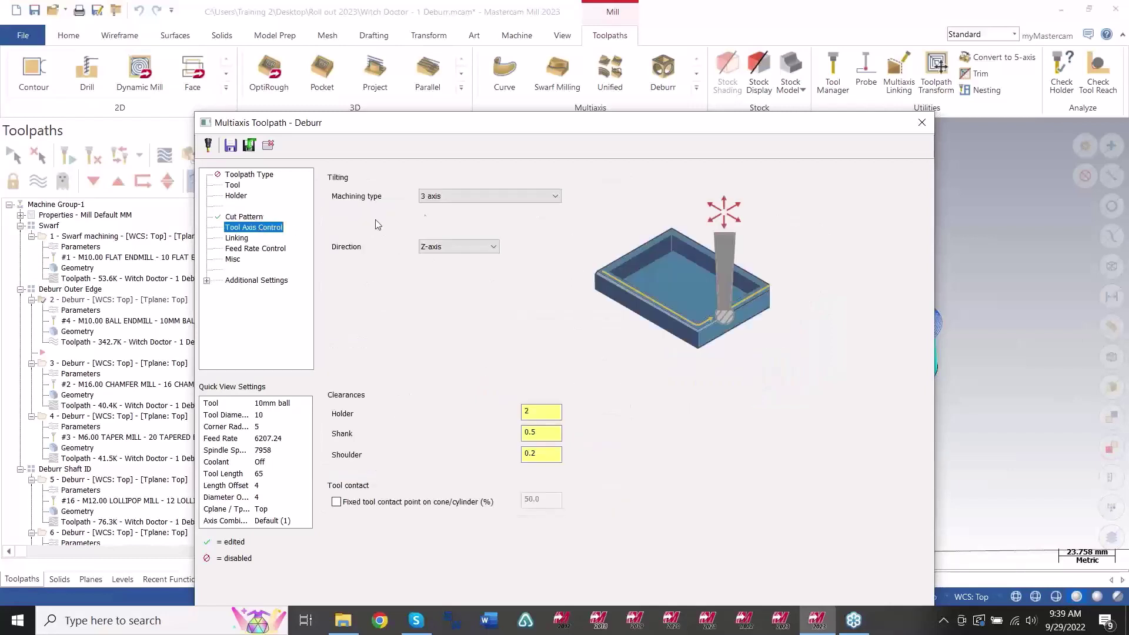
pyautogui.click(475, 197)
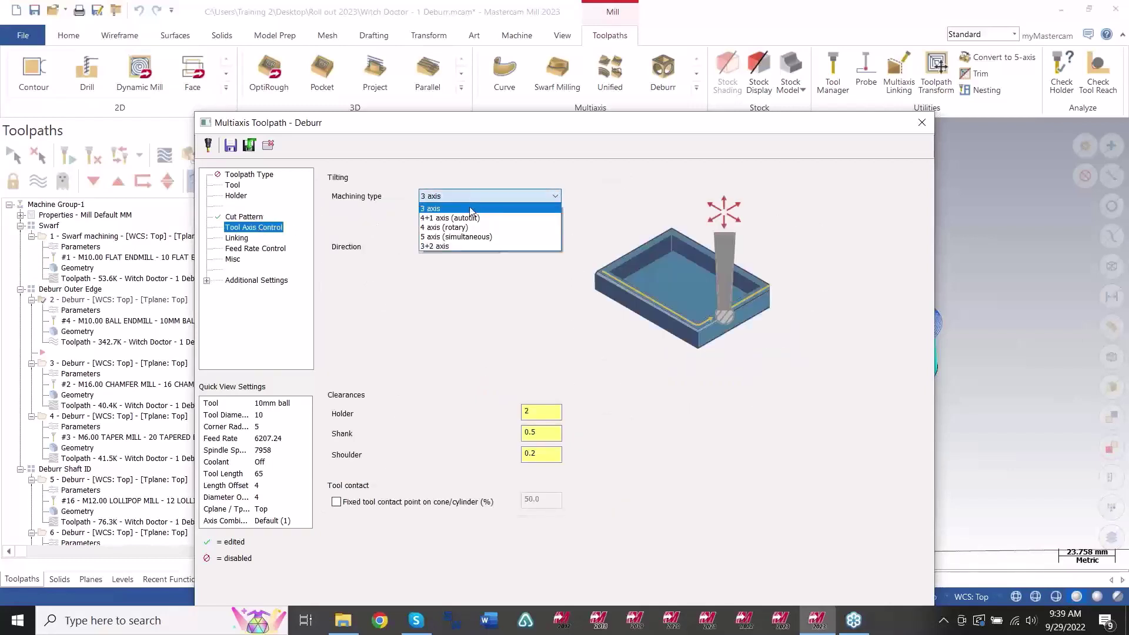
pyautogui.click(451, 237)
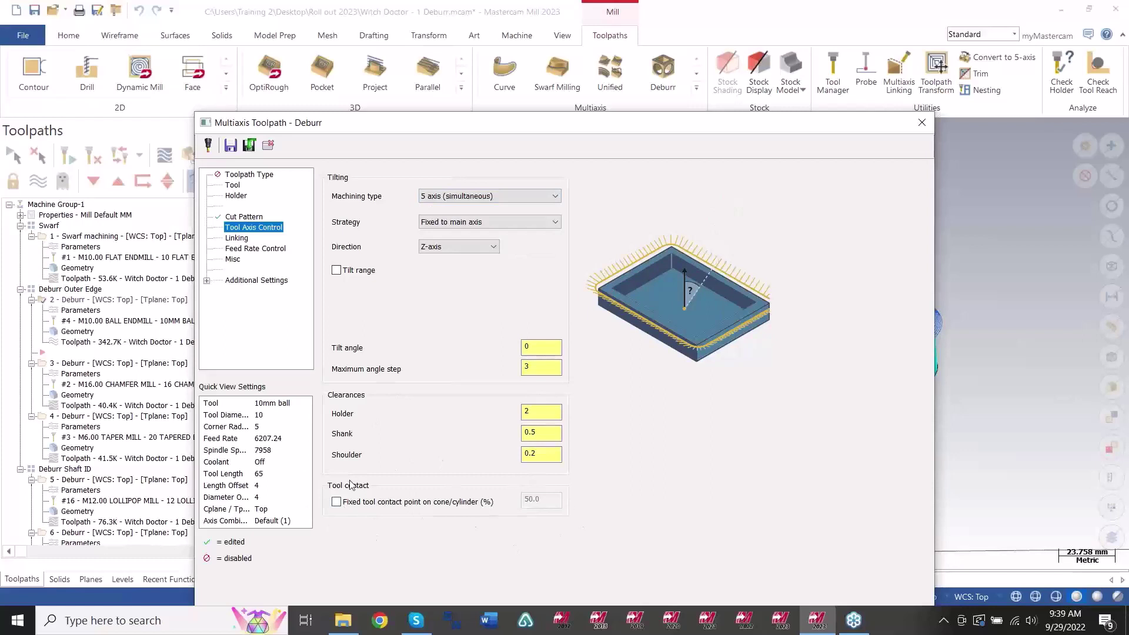
pyautogui.click(336, 503)
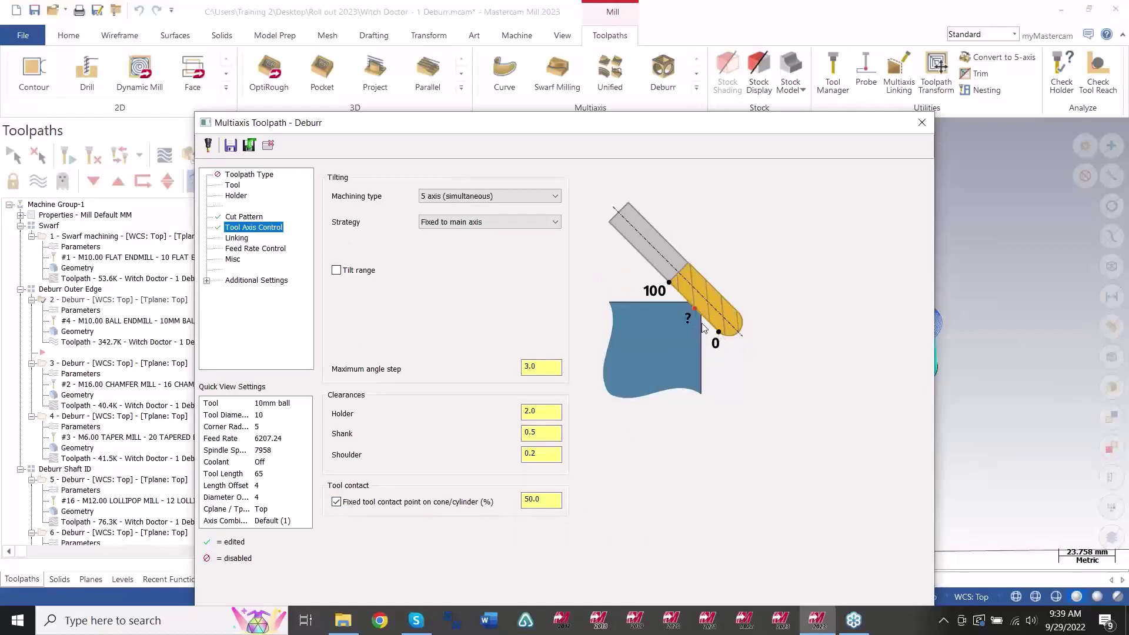
pyautogui.moveTo(681, 130); pyautogui.dragTo(678, 79)
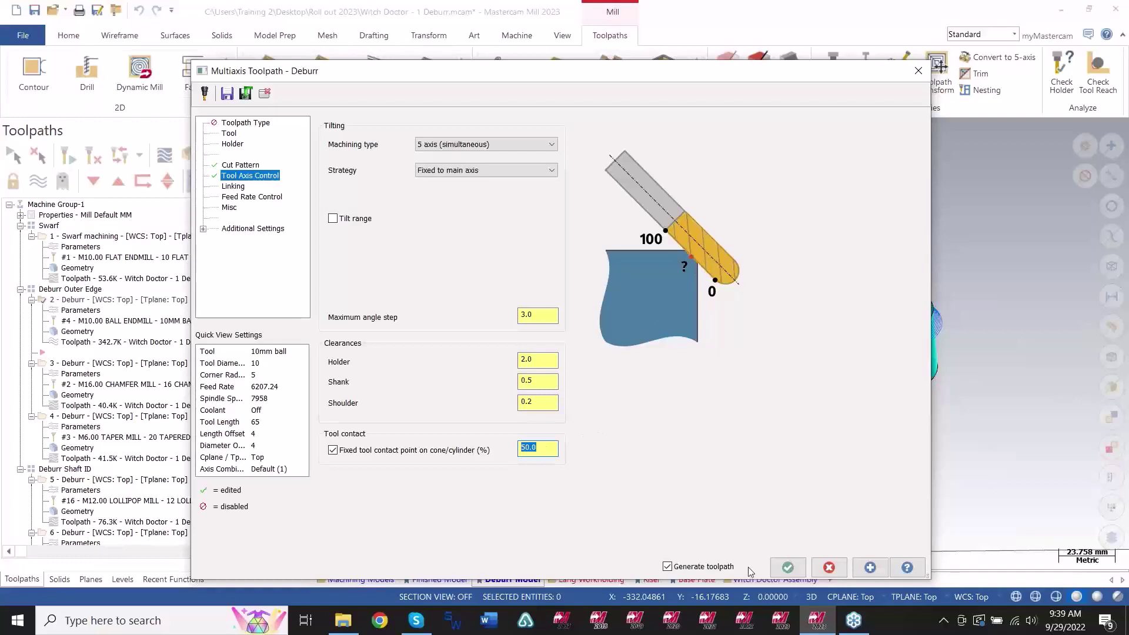
# Accept the deburr operation 2 settings to regenerate its toolpath and switch to the Finished Model.
pyautogui.click(788, 567)
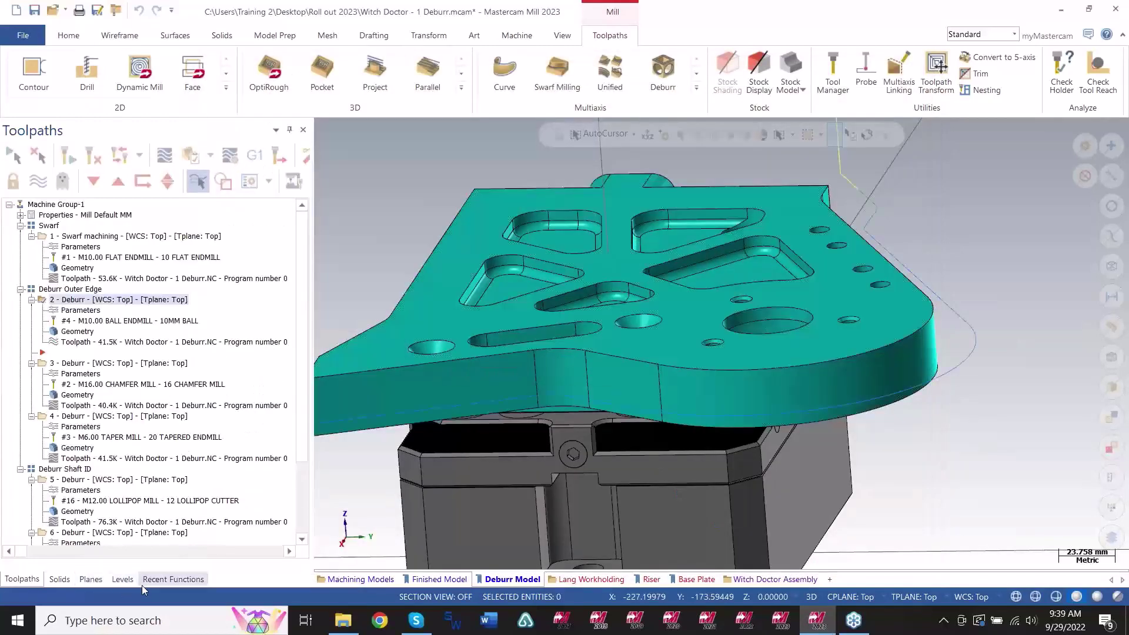
pyautogui.click(441, 579)
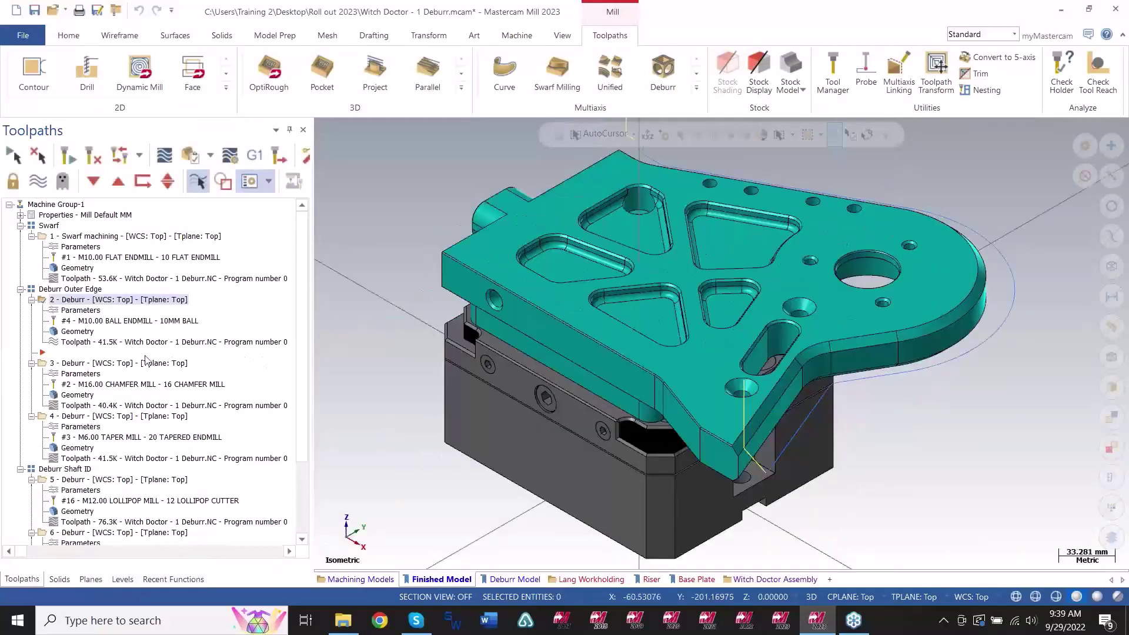
# Backplot the regenerated deburr operation 2 along the outer edge of the Finished Model to its end.
pyautogui.click(130, 343)
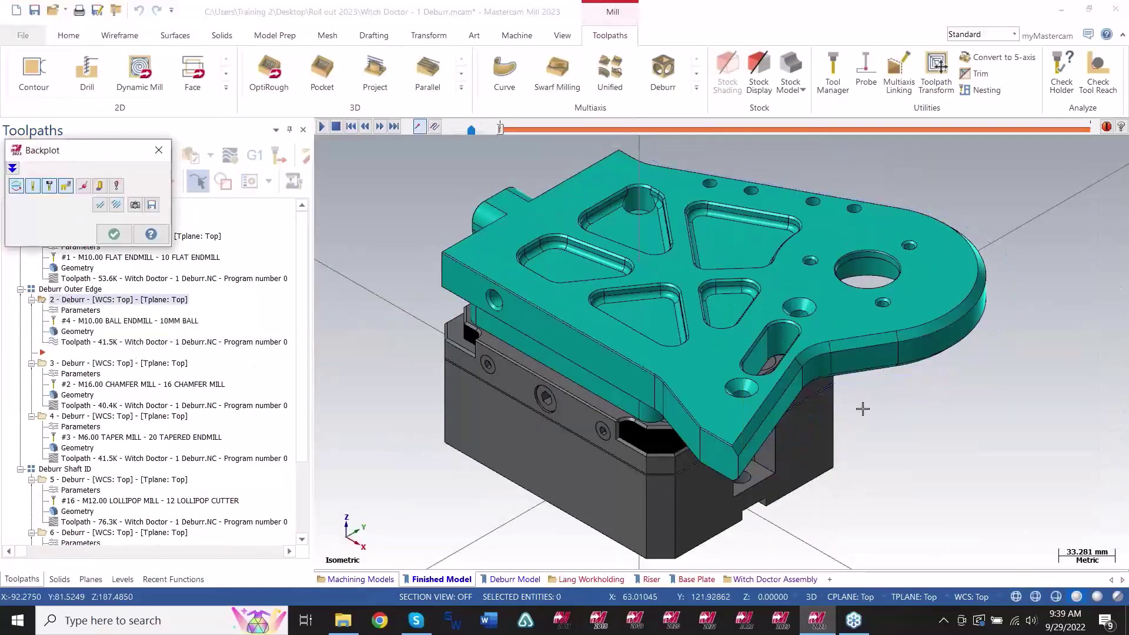
pyautogui.scroll(2, 776, 298)
pyautogui.moveTo(776, 298); pyautogui.dragTo(590, 248, button='middle')
pyautogui.scroll(3, 713, 234)
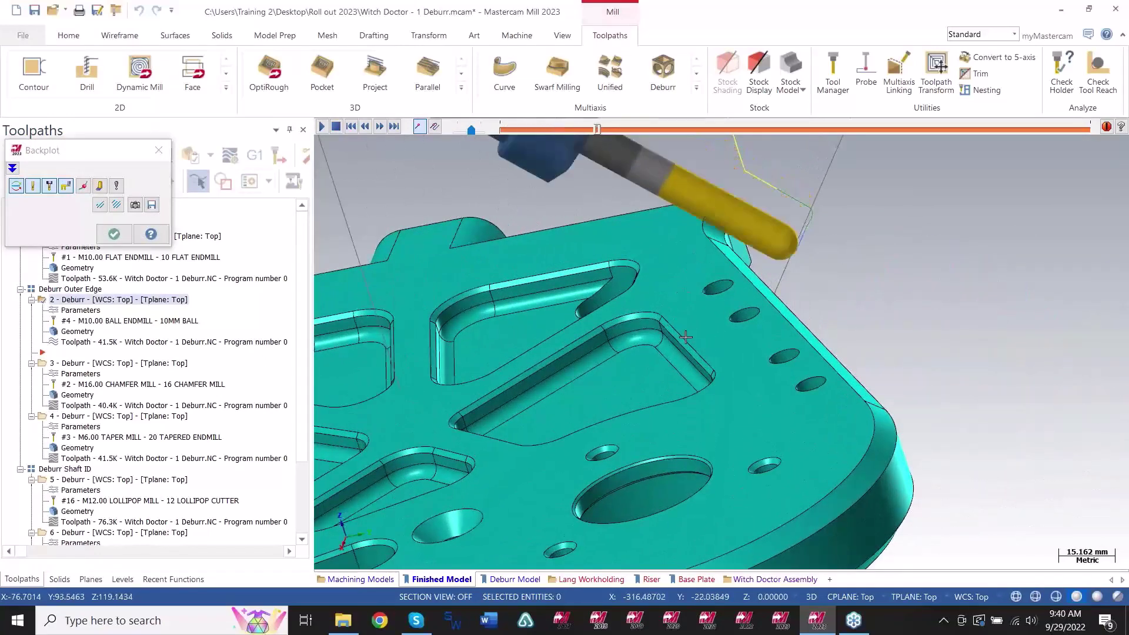
pyautogui.moveTo(713, 234); pyautogui.dragTo(831, 410, button='middle')
pyautogui.scroll(-2, 793, 371)
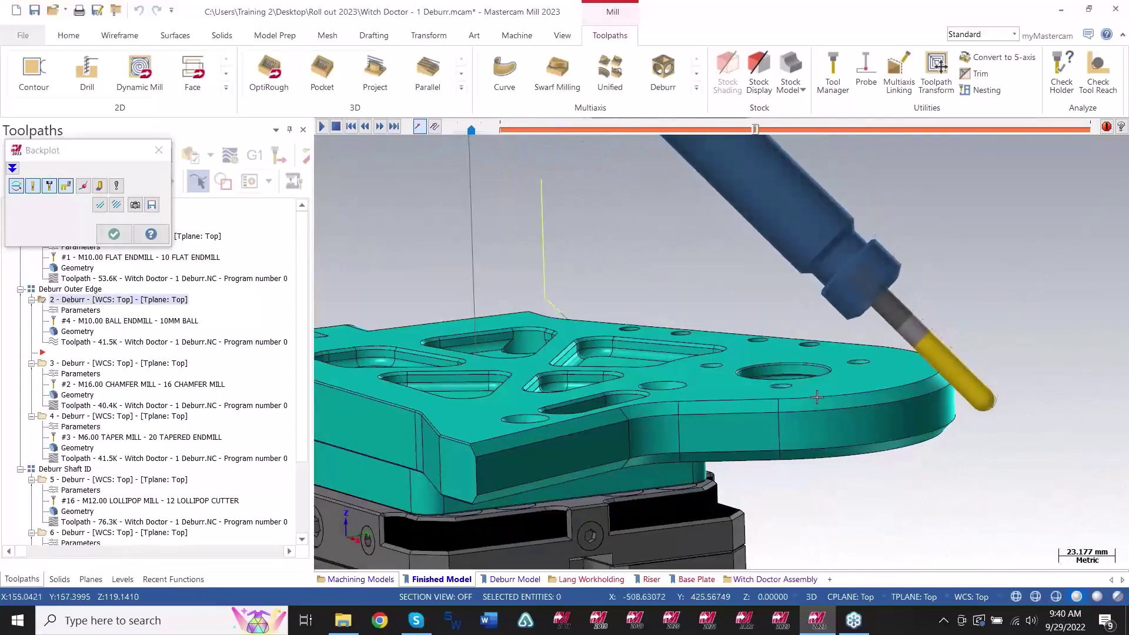
pyautogui.scroll(2, 646, 414)
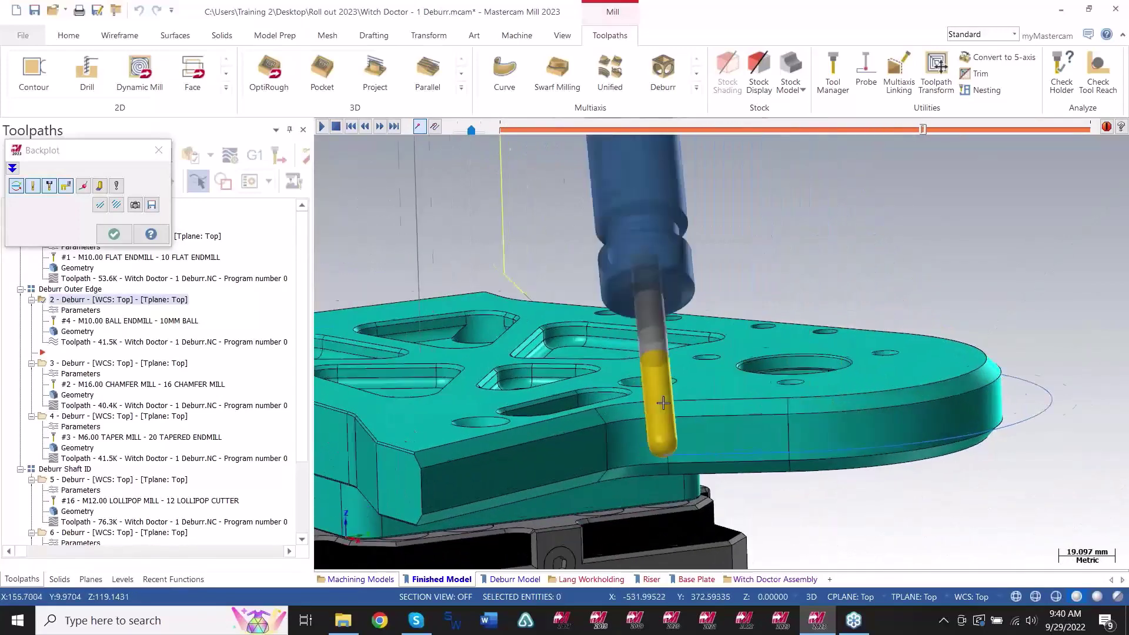
pyautogui.scroll(-1, 761, 365)
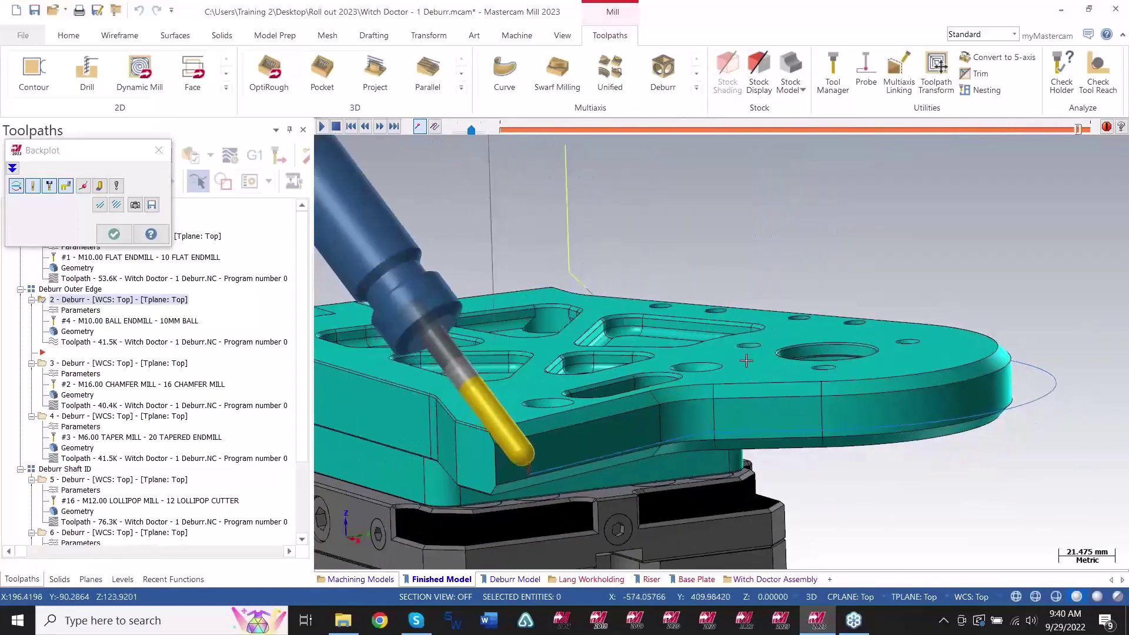
pyautogui.moveTo(761, 365); pyautogui.dragTo(675, 390, button='middle')
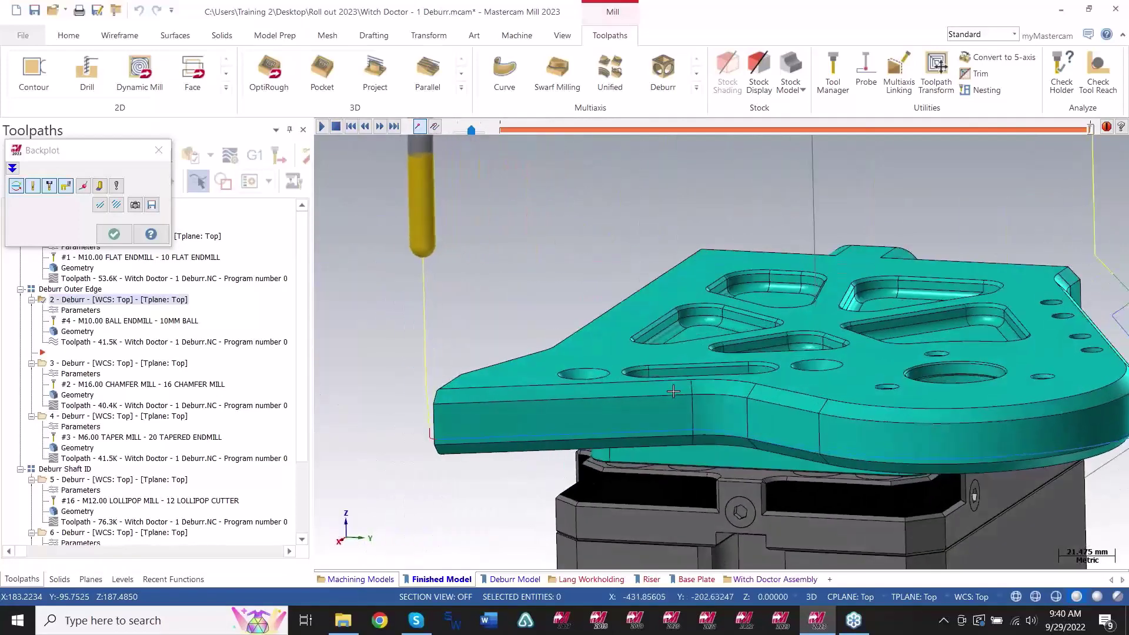
pyautogui.scroll(-5, 627, 389)
pyautogui.press('Escape')
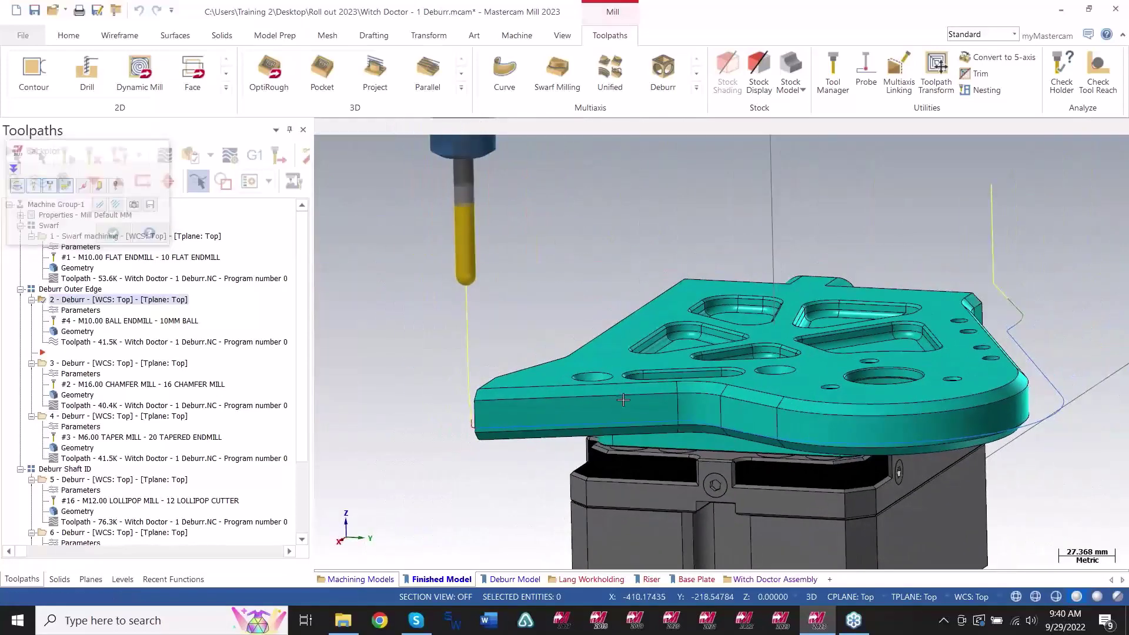
# Review the tool, machining type and tool contact point of deburr operation 3 and cancel without changes.
pyautogui.scroll(6, 1010, 304)
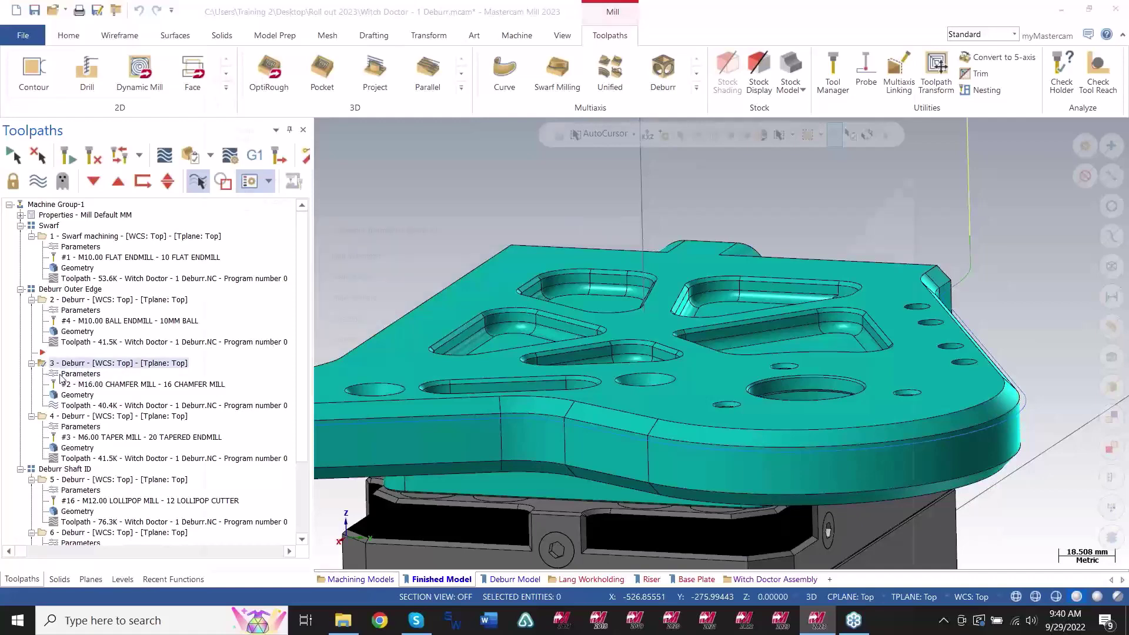
pyautogui.click(64, 374)
pyautogui.click(229, 134)
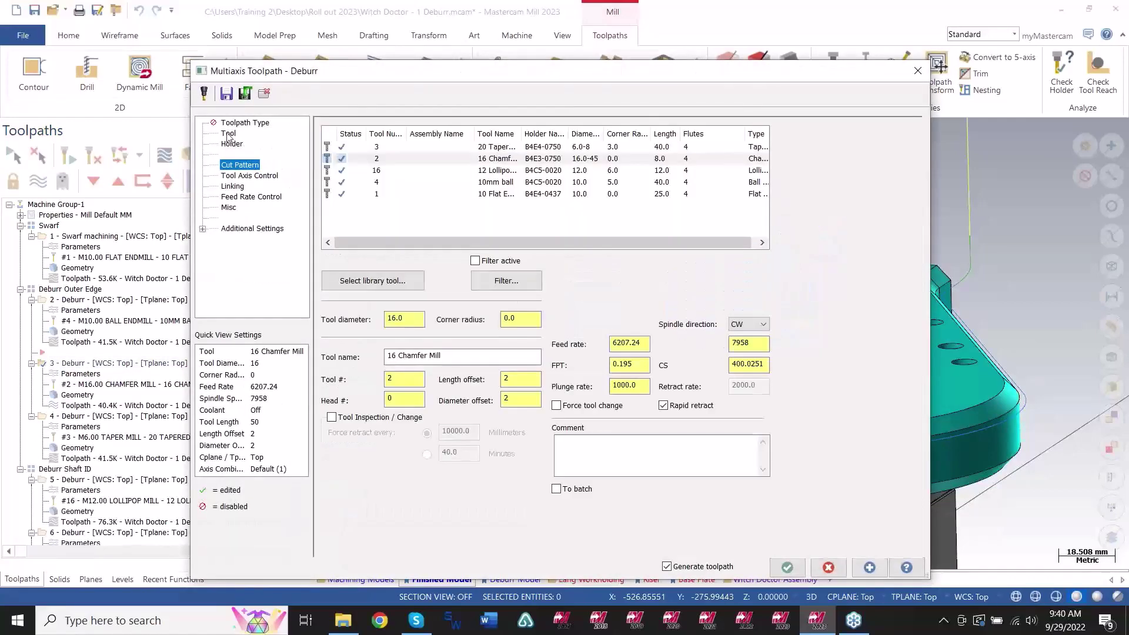
pyautogui.click(245, 177)
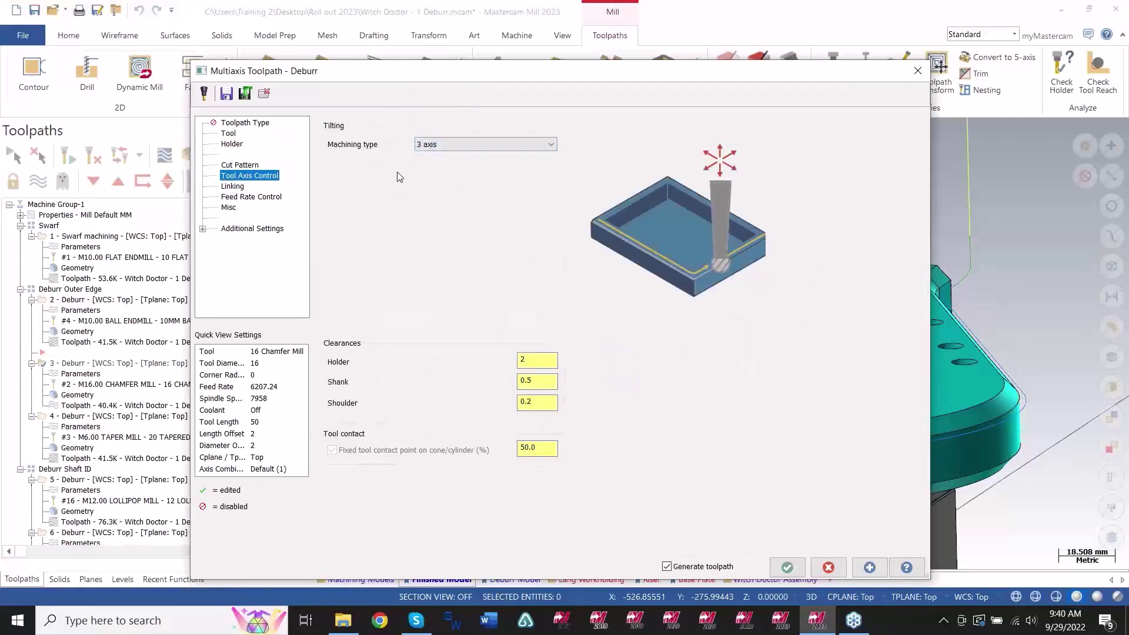
pyautogui.click(543, 451)
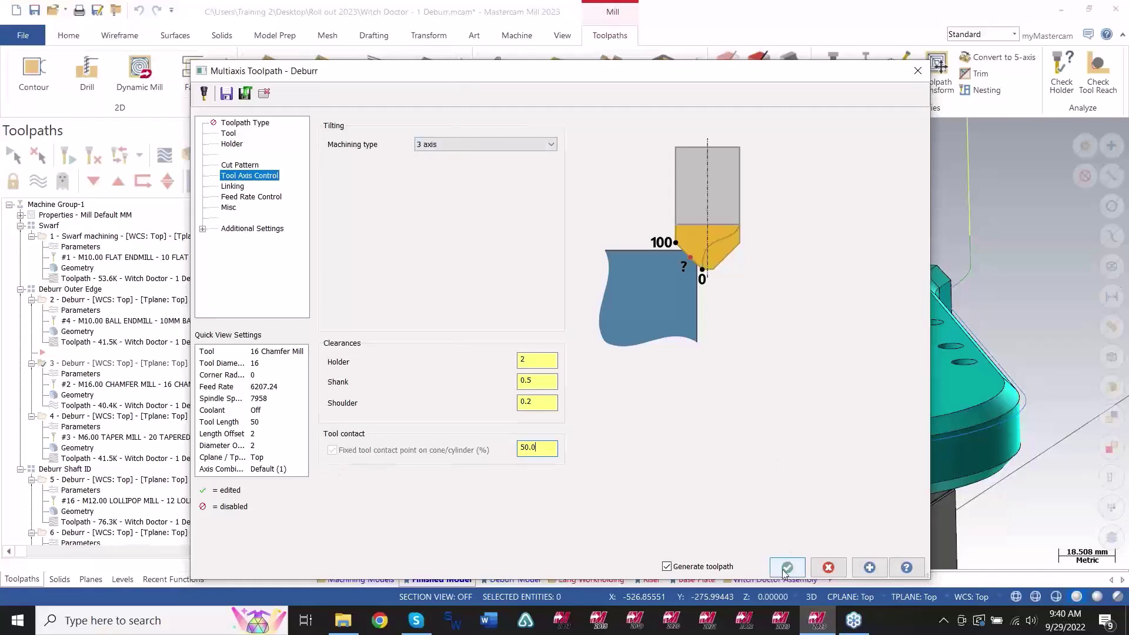
pyautogui.click(829, 570)
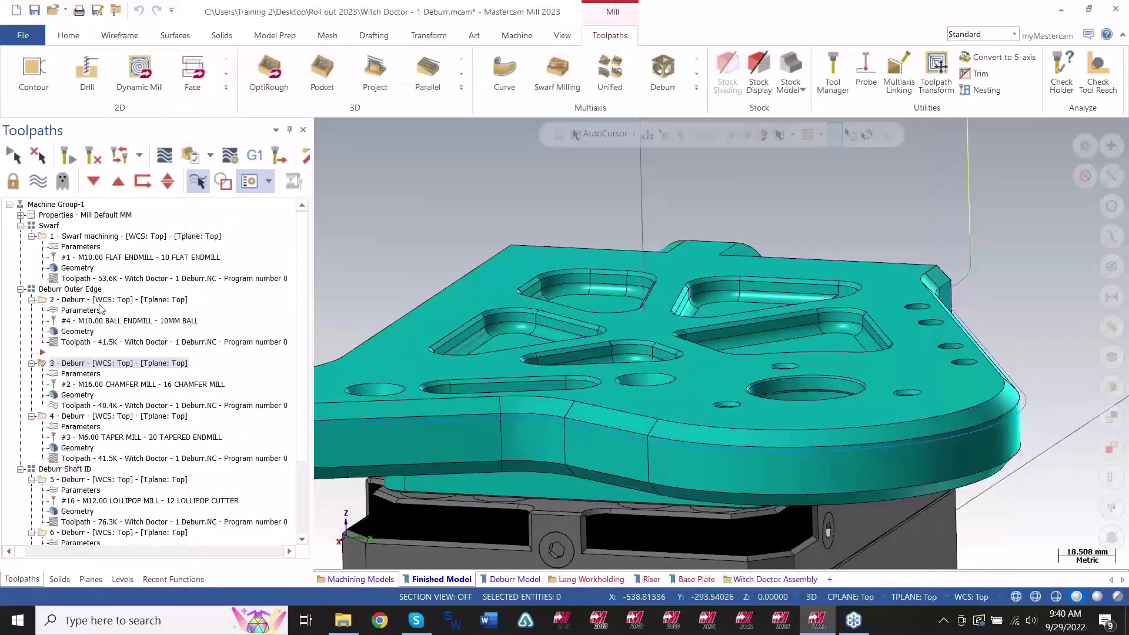
# Backplot deburr operation 3 with the 16 mm chamfer mill to its end and check the tool's contact along the outer chamfer.
pyautogui.click(87, 406)
pyautogui.scroll(3, 999, 294)
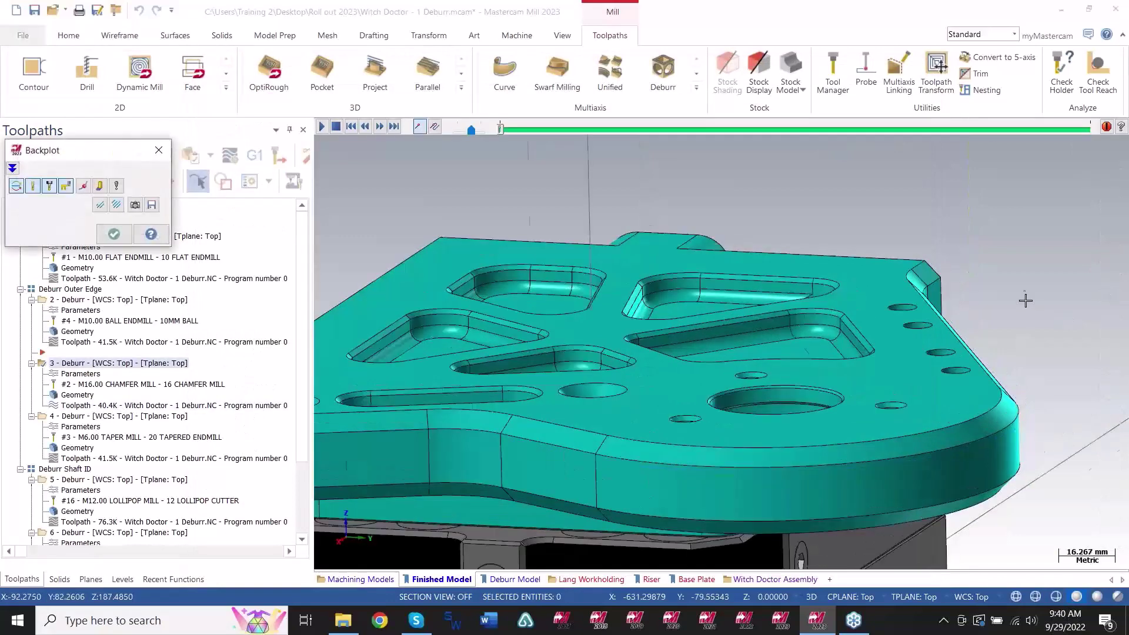
pyautogui.scroll(5, 971, 288)
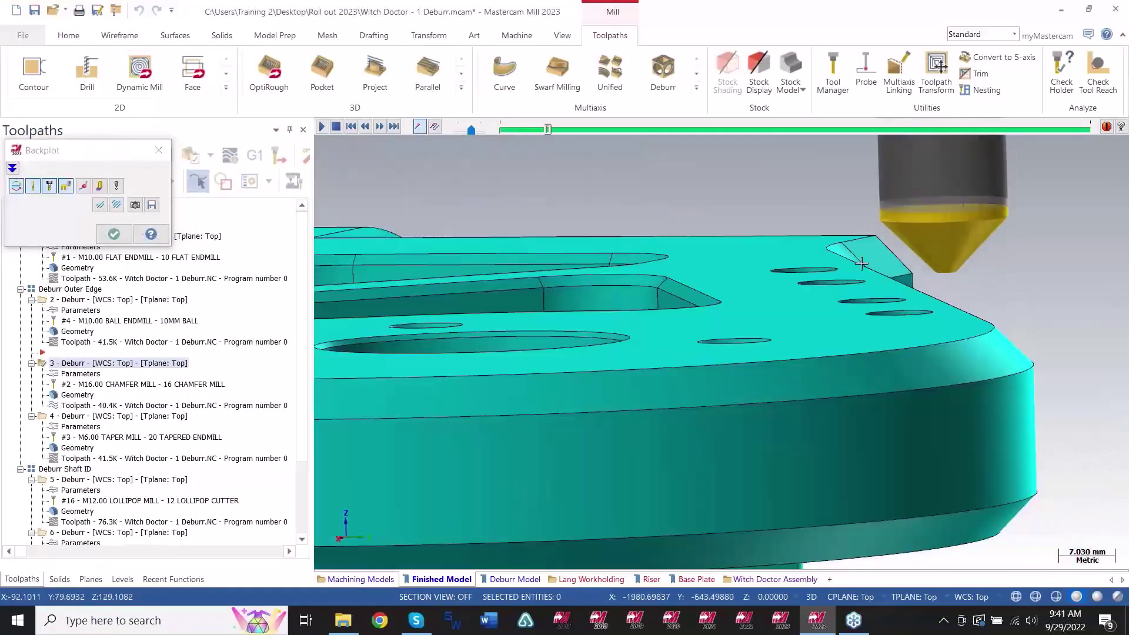
pyautogui.moveTo(861, 263); pyautogui.dragTo(855, 260, button='middle')
pyautogui.press('s')
pyautogui.press('s')
pyautogui.press('s')
pyautogui.press('s')
pyautogui.press('s')
pyautogui.press('s')
pyautogui.press('s')
pyautogui.press('s')
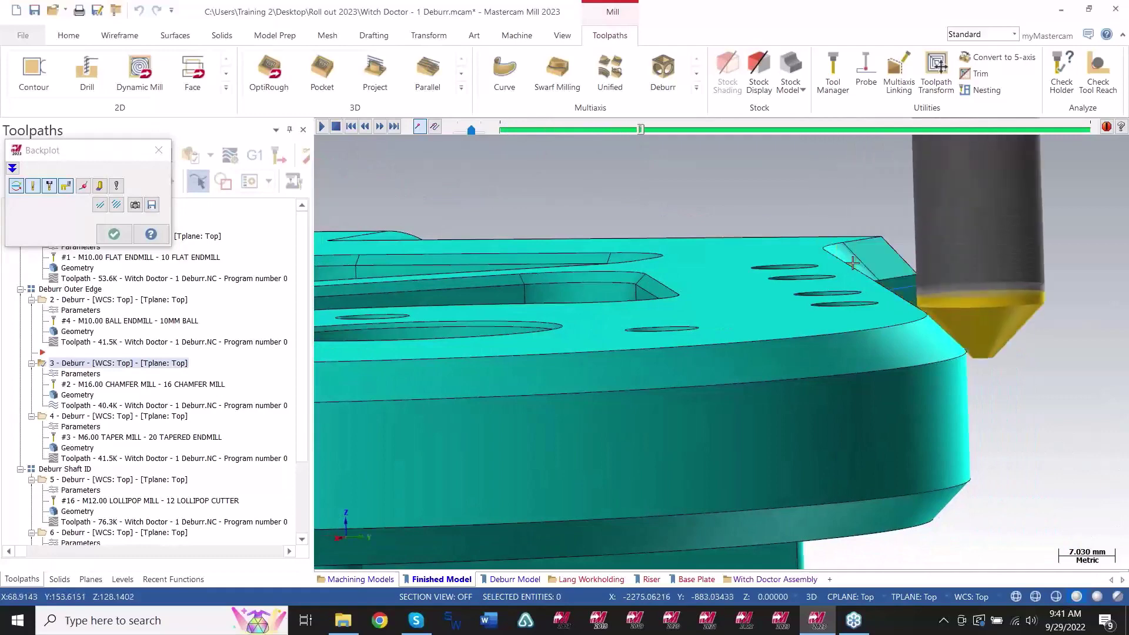
pyautogui.scroll(-3, 1008, 343)
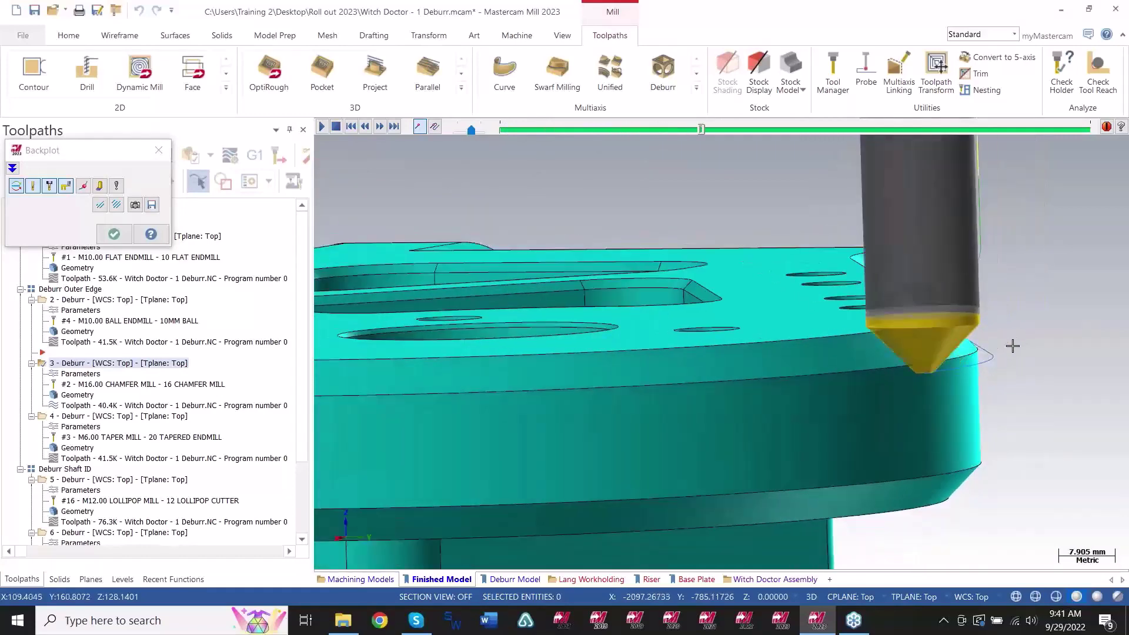
pyautogui.scroll(-3, 996, 349)
pyautogui.moveTo(791, 367); pyautogui.dragTo(746, 375, button='middle')
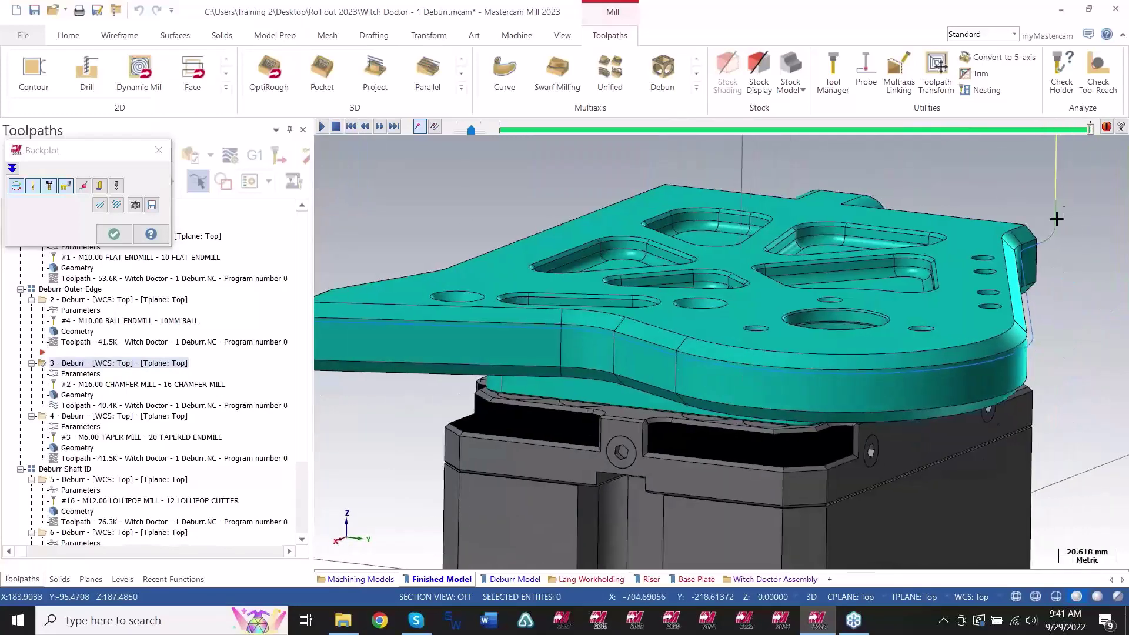
pyautogui.press('Escape')
pyautogui.scroll(-2, 1011, 242)
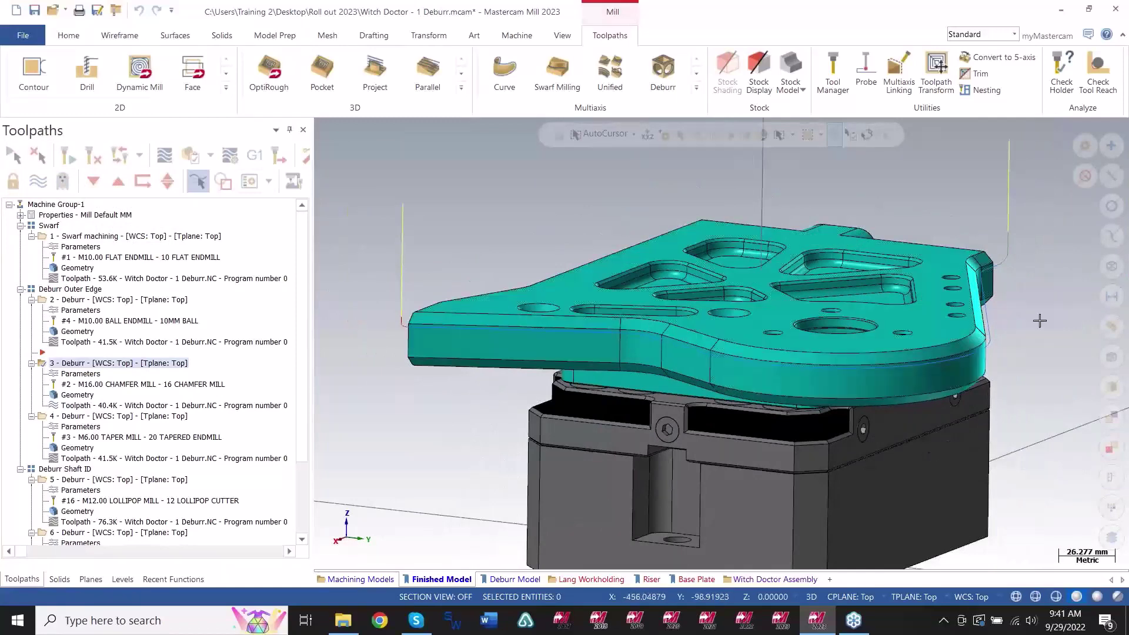
# Review the cut pattern, tool axis control and tool contact point of deburr operation 4 and cancel without changes.
pyautogui.scroll(1, 1023, 252)
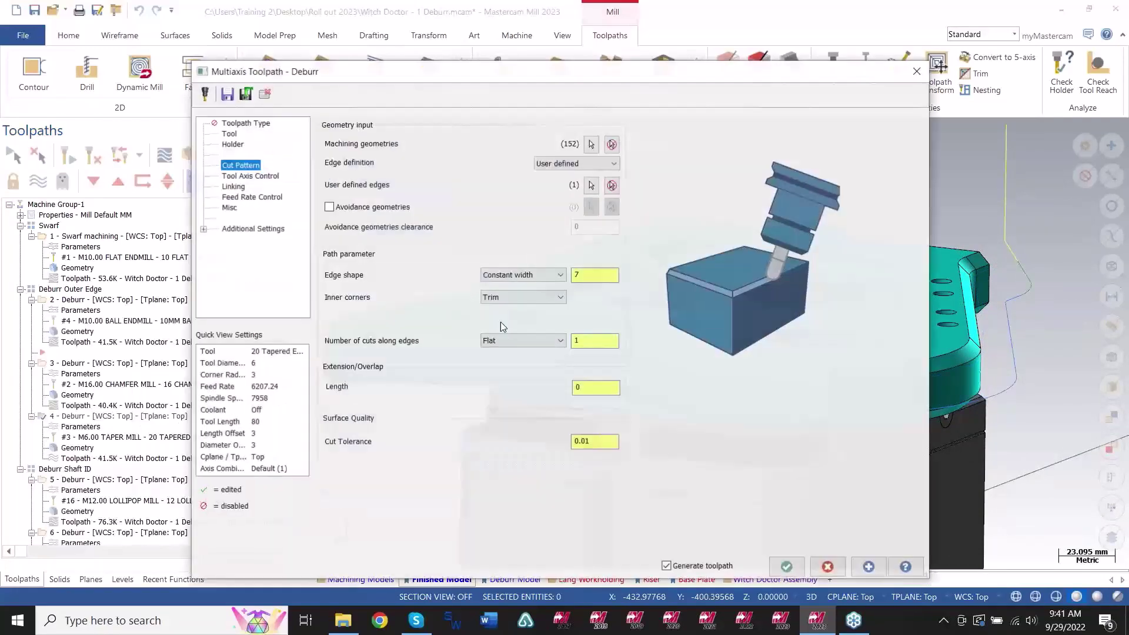
pyautogui.click(243, 175)
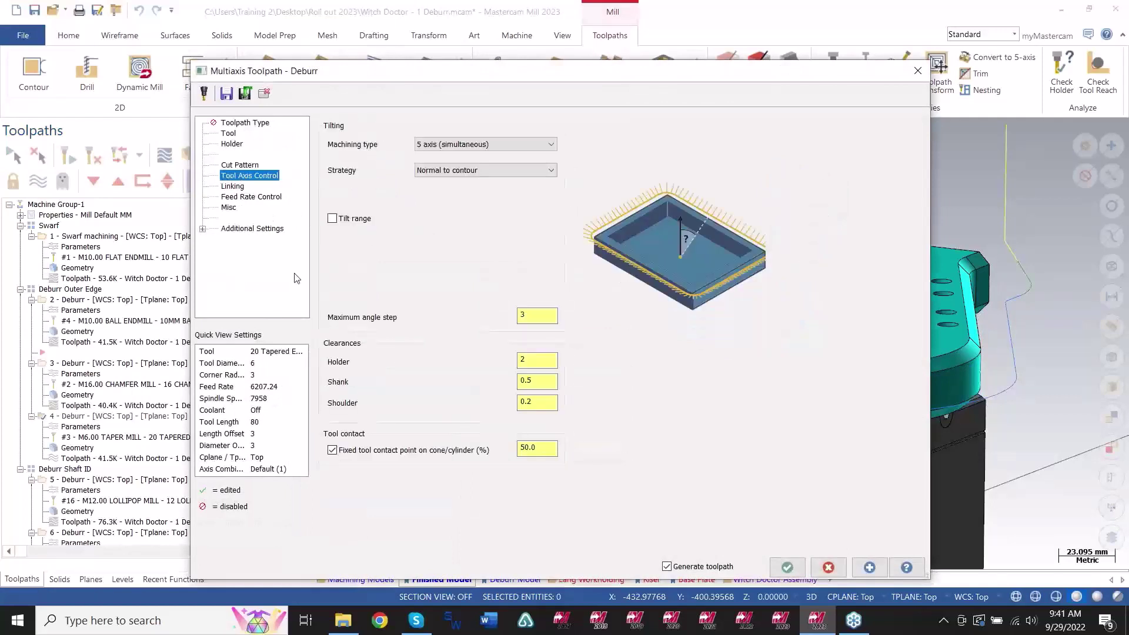
pyautogui.click(533, 449)
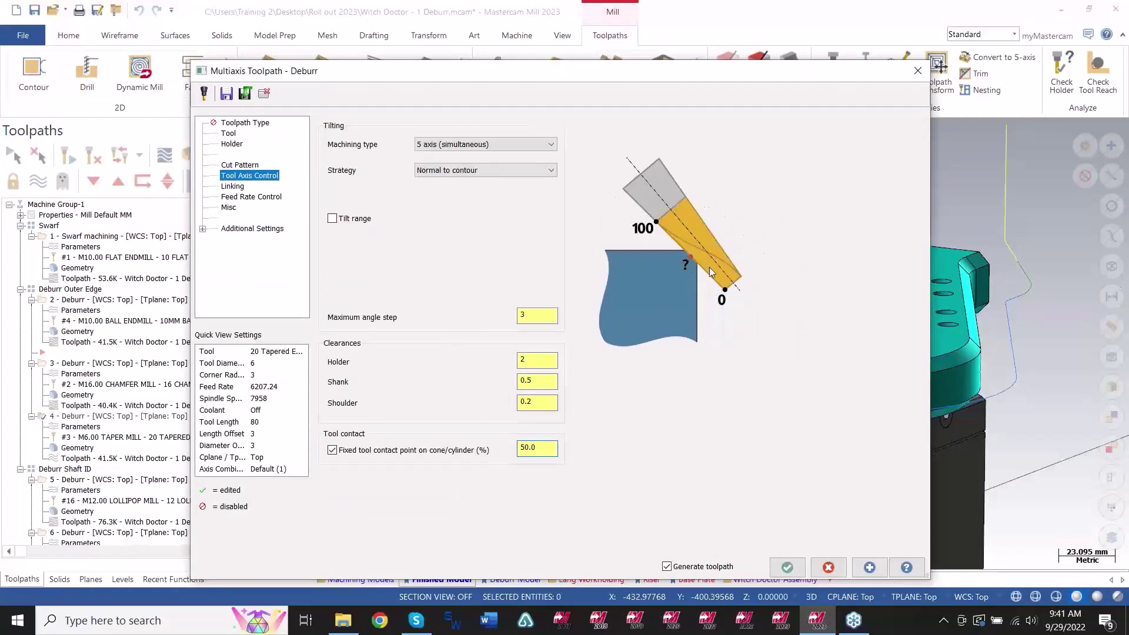
pyautogui.click(827, 567)
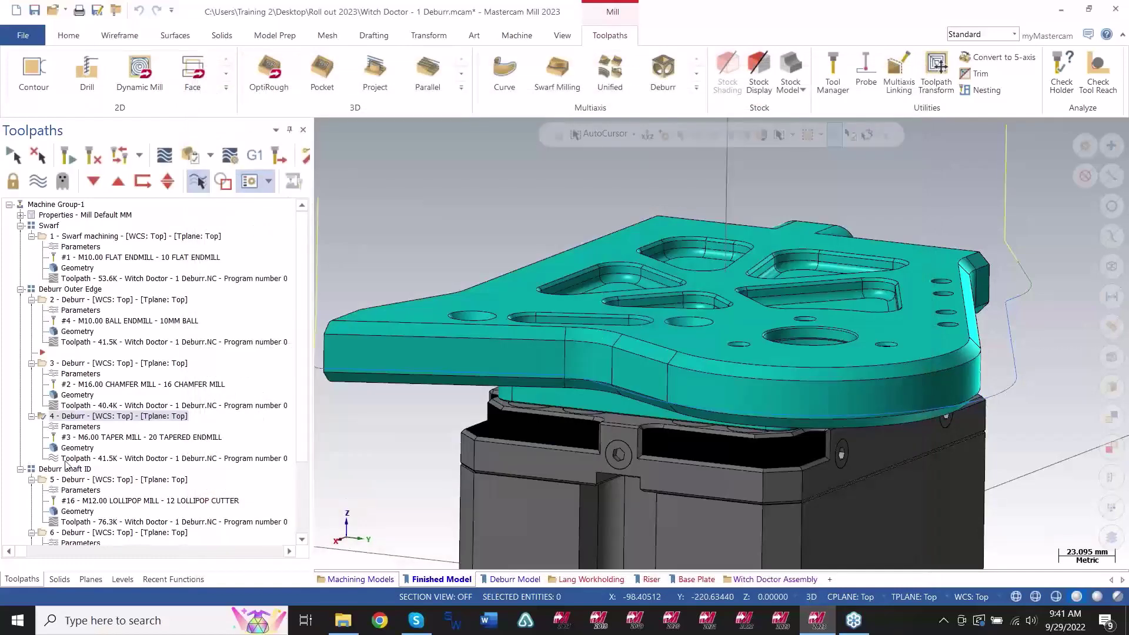
# Backplot deburr operation 4 with the tapered endmill to its end and check the tool's tilt around the outer edge.
pyautogui.click(156, 459)
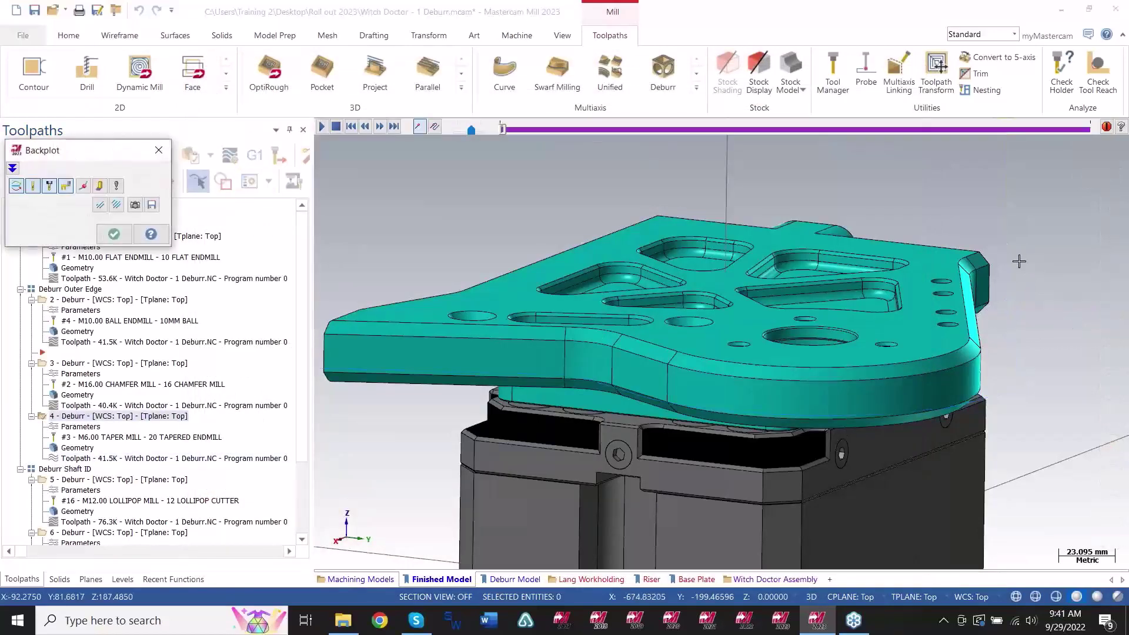
pyautogui.press('r')
pyautogui.scroll(2, 1013, 262)
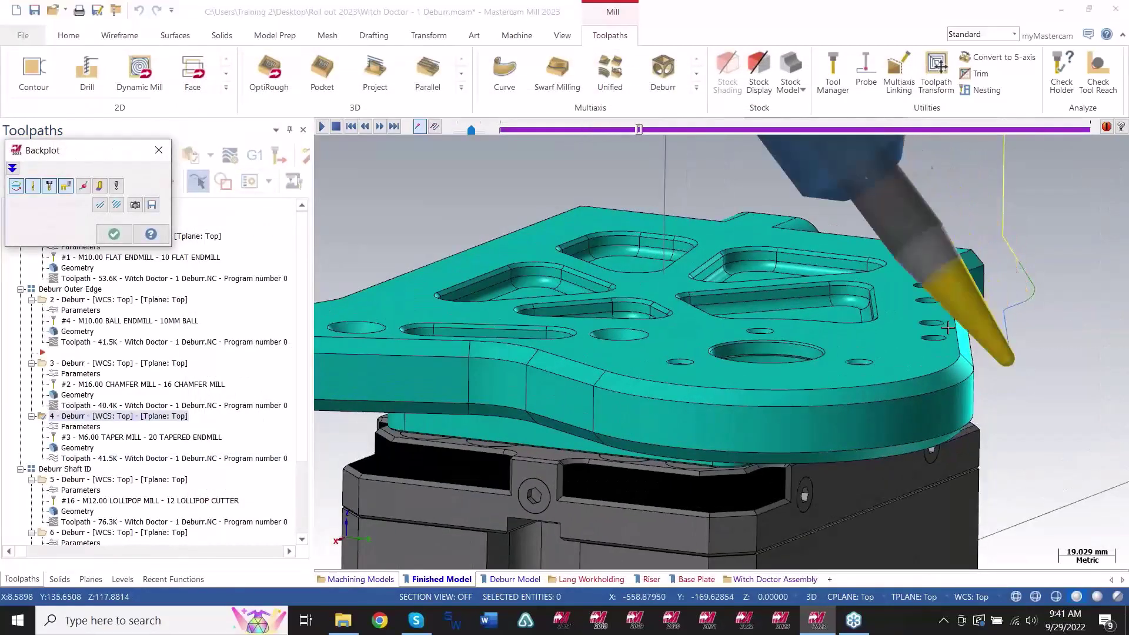
pyautogui.moveTo(929, 355); pyautogui.dragTo(881, 376, button='middle')
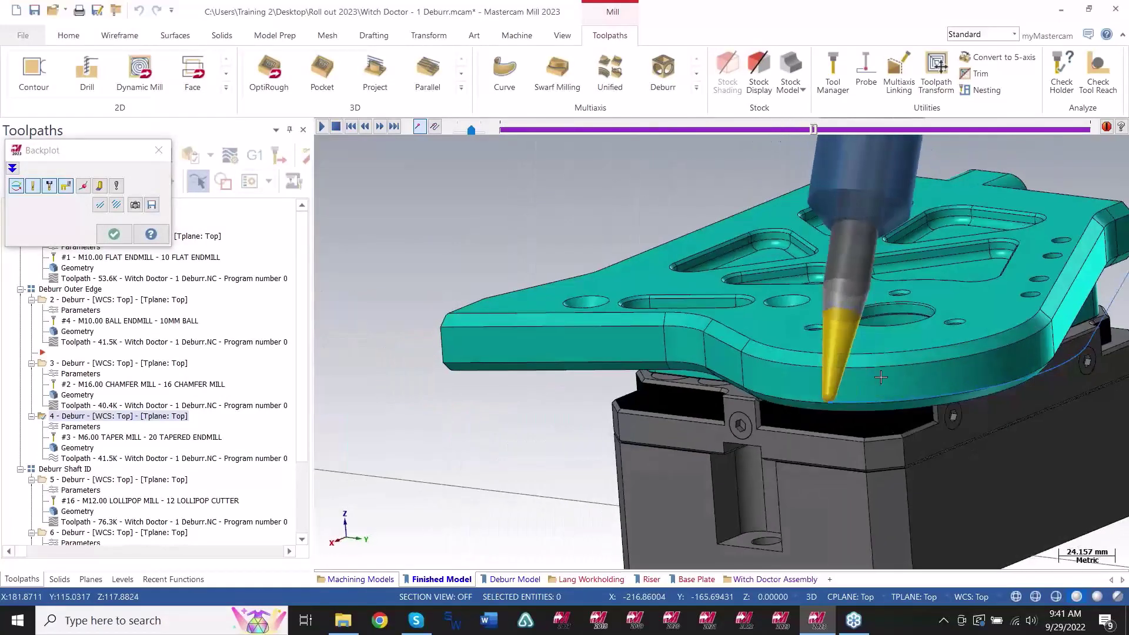
pyautogui.scroll(-1, 880, 377)
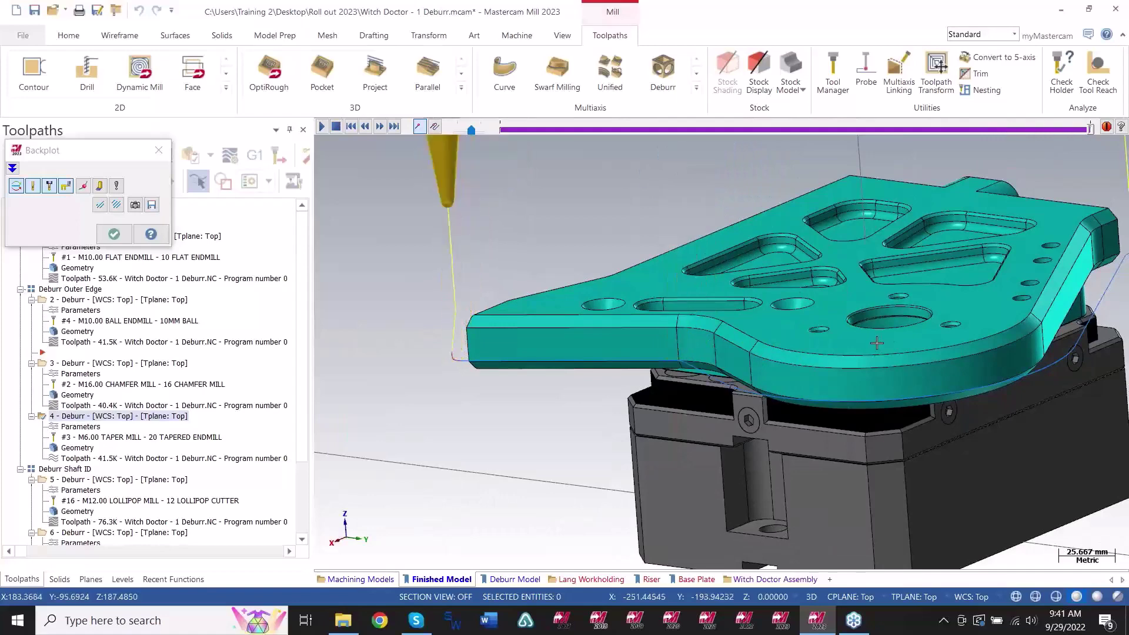
pyautogui.press('Escape')
pyautogui.scroll(-2, 777, 345)
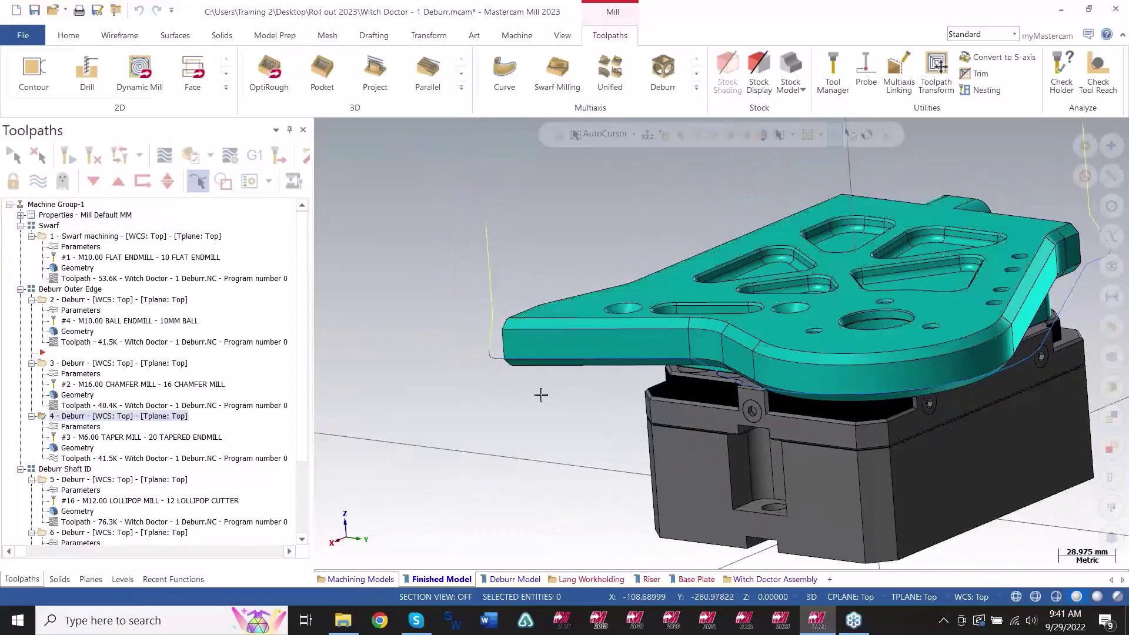
# Backplot deburr operation 5 with the 12 mm lollipop cutter and check its contact around the shaft bore's edges.
pyautogui.scroll(-3, 103, 410)
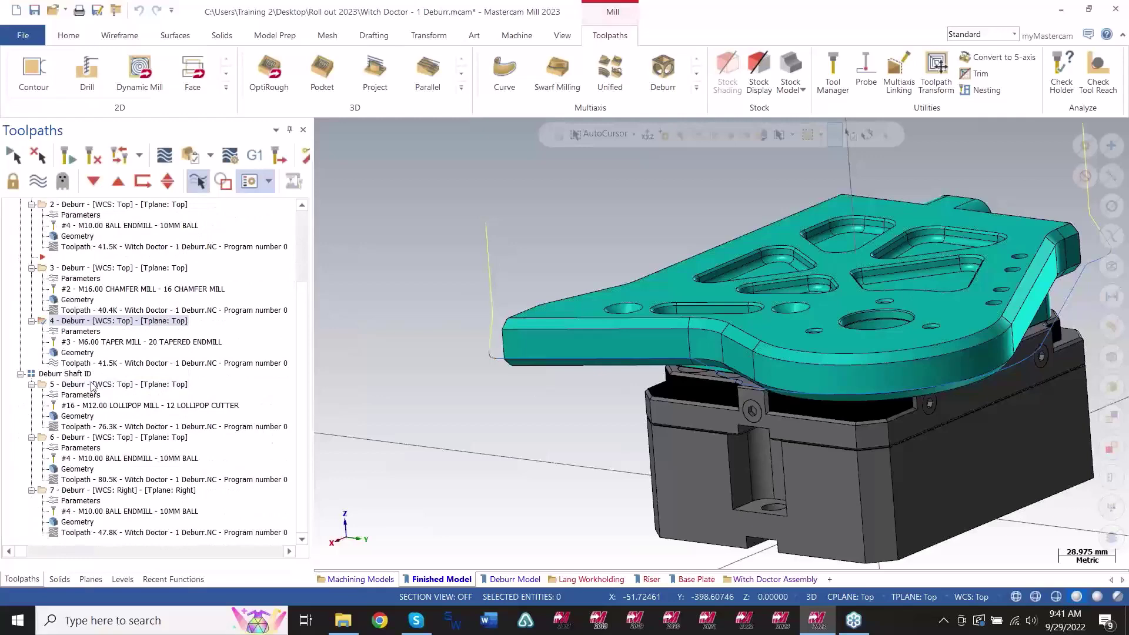
pyautogui.click(114, 427)
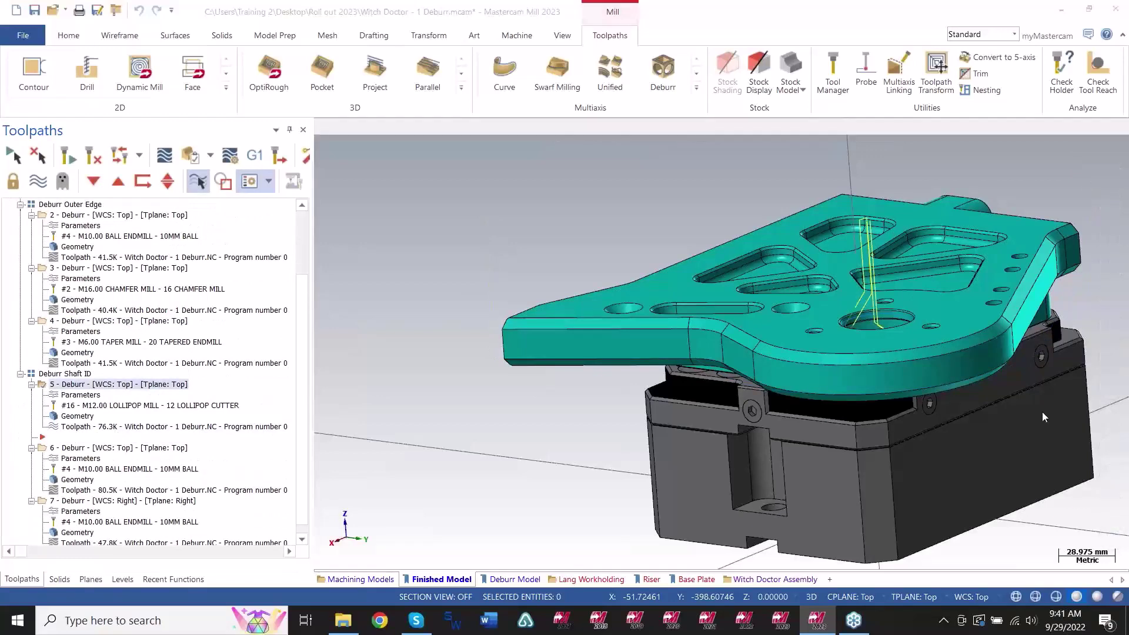
pyautogui.scroll(3, 968, 315)
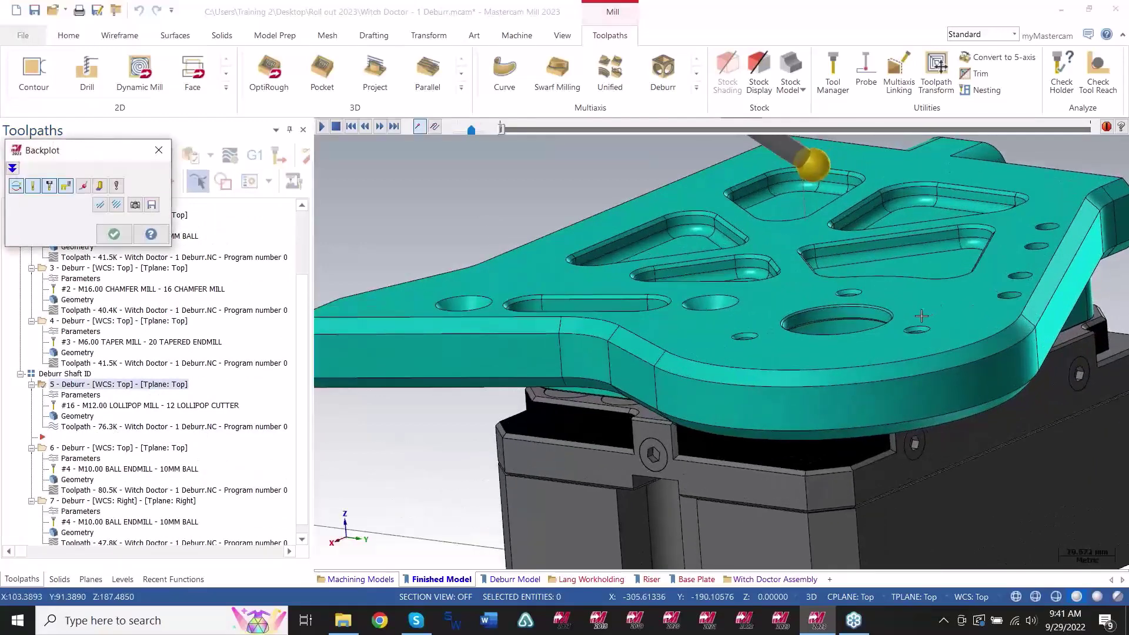
pyautogui.scroll(5, 909, 305)
pyautogui.scroll(6, 911, 329)
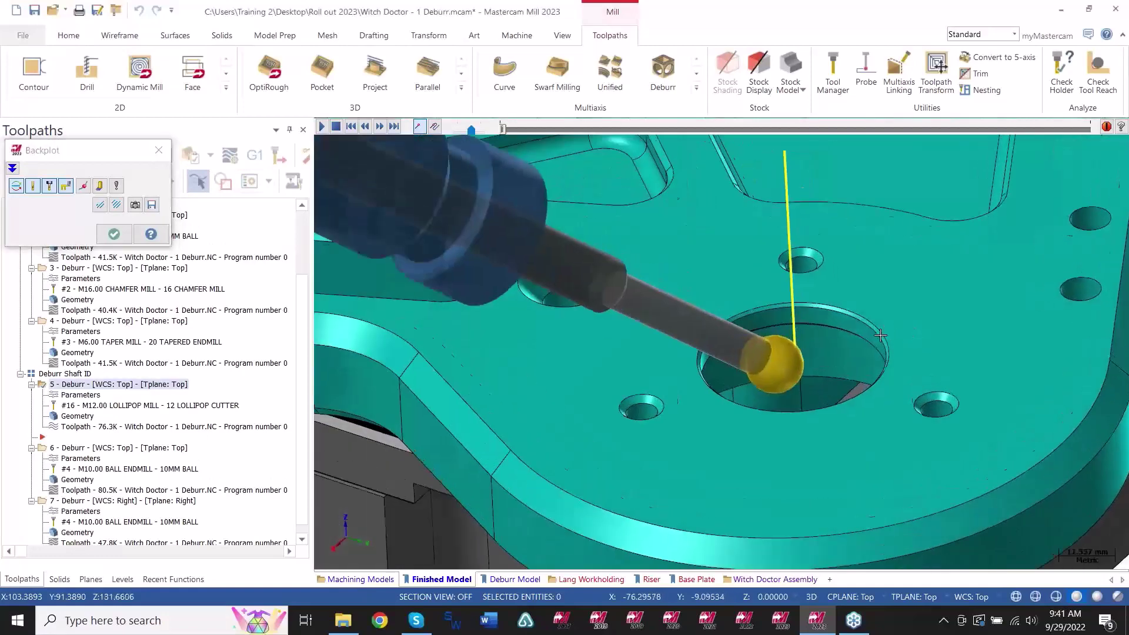
pyautogui.moveTo(915, 398); pyautogui.dragTo(857, 370, button='middle')
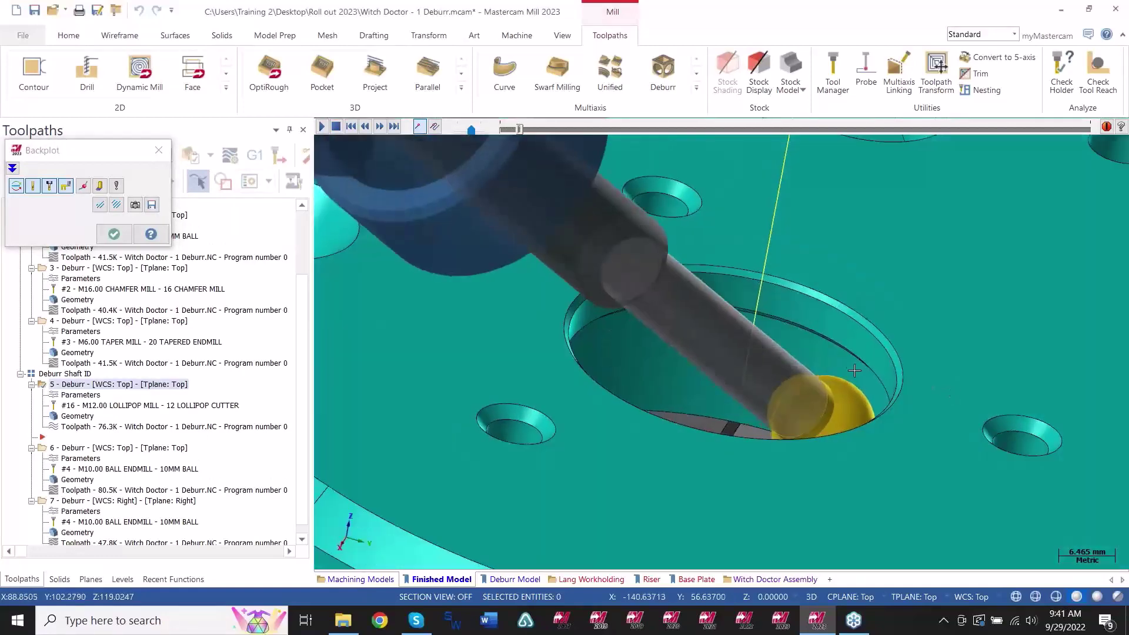
pyautogui.scroll(2, 855, 370)
pyautogui.moveTo(978, 372); pyautogui.dragTo(944, 428, button='middle')
pyautogui.scroll(-3, 978, 418)
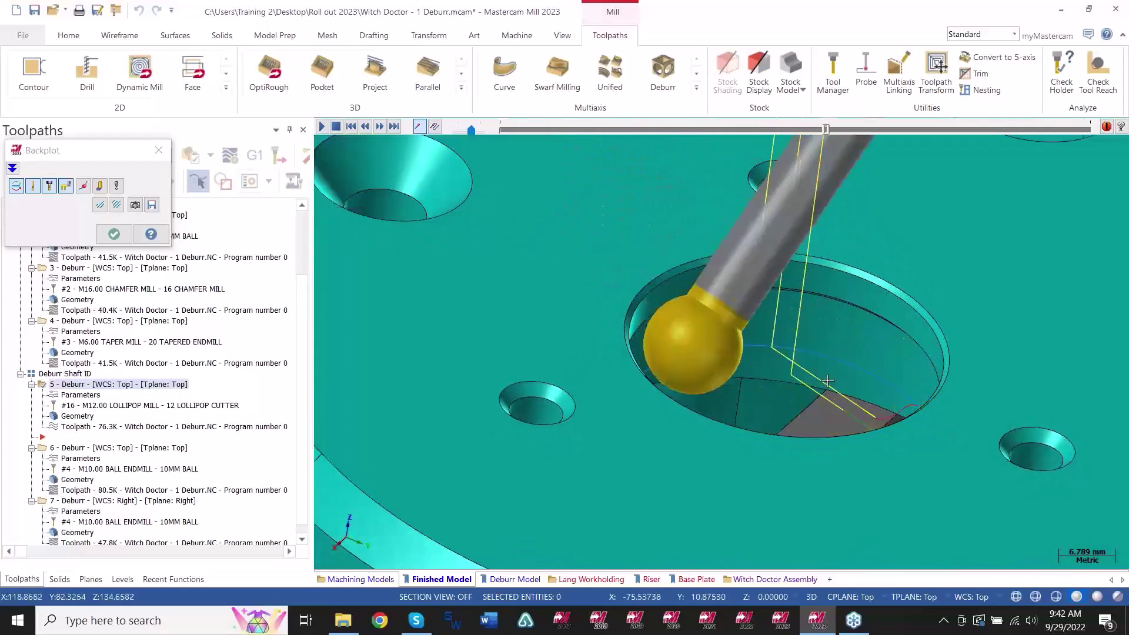
pyautogui.scroll(-2, 778, 373)
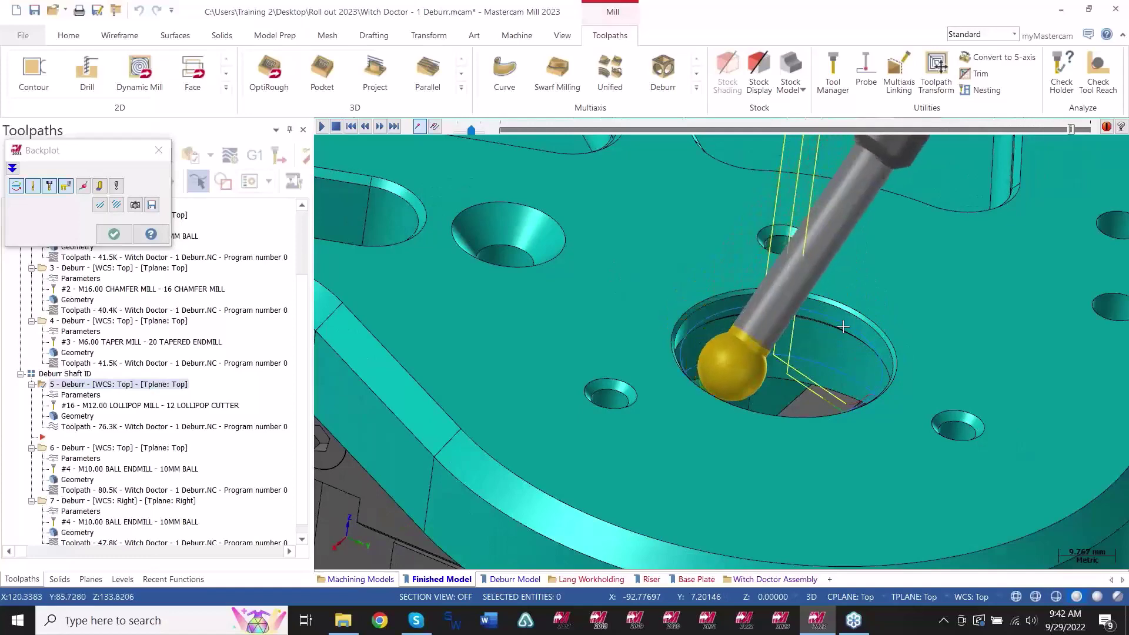
pyautogui.press('Escape')
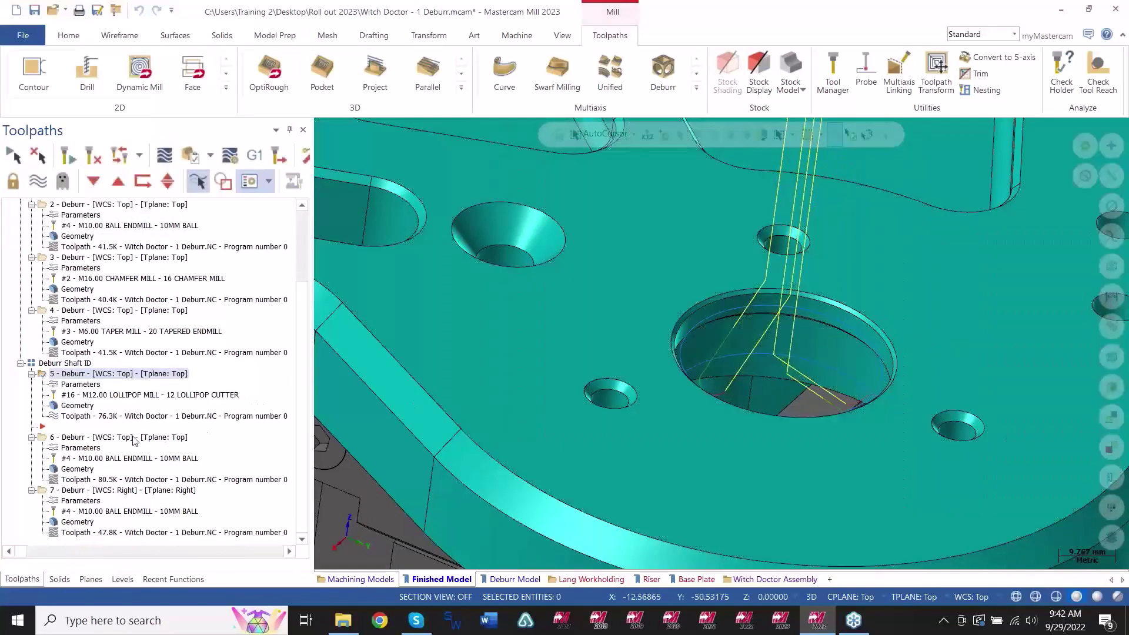
# Backplot deburr operation 6 with the 10 mm ball endmill and follow the tool around the shaft bore from the part's underside.
pyautogui.click(135, 439)
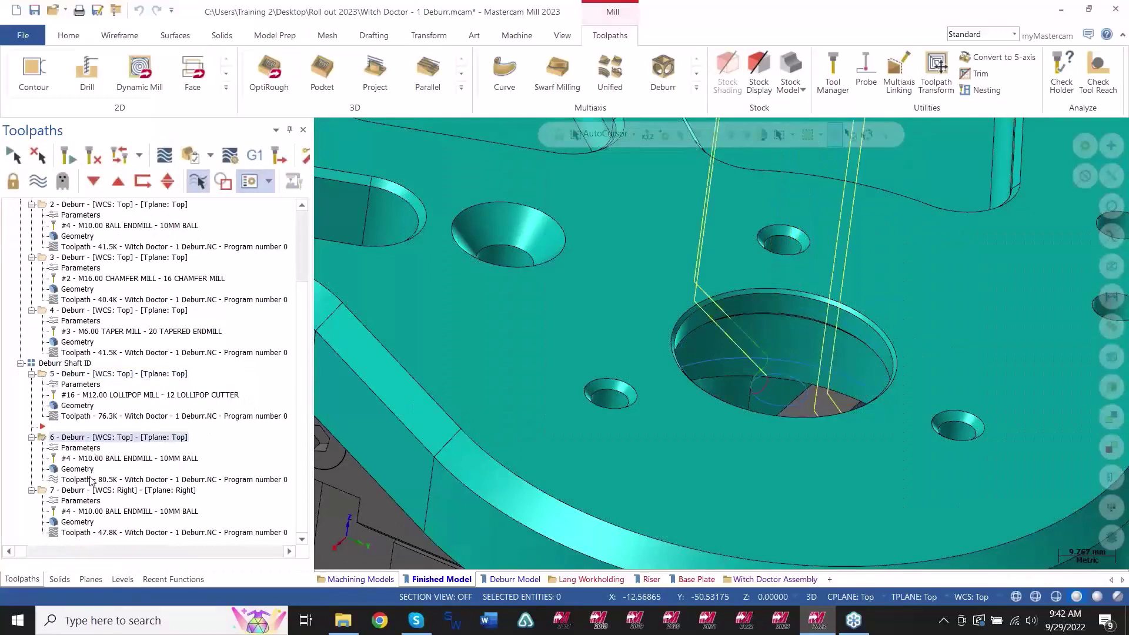
pyautogui.hotkey('alt', 't')
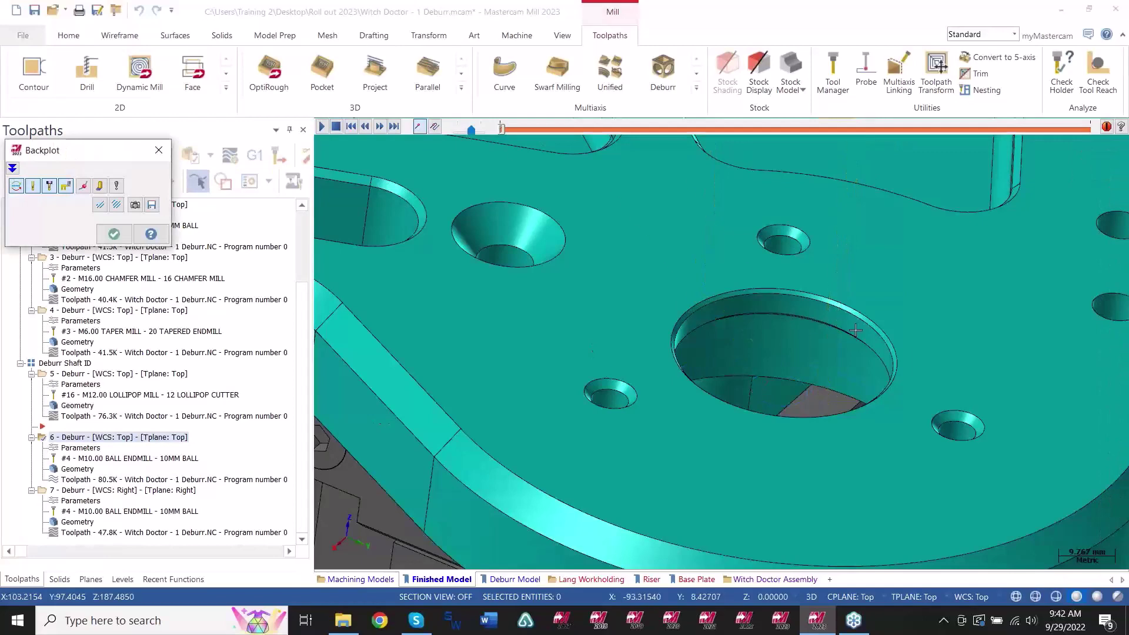
pyautogui.press('s')
pyautogui.moveTo(679, 278); pyautogui.dragTo(811, 544, button='middle')
pyautogui.scroll(4, 868, 407)
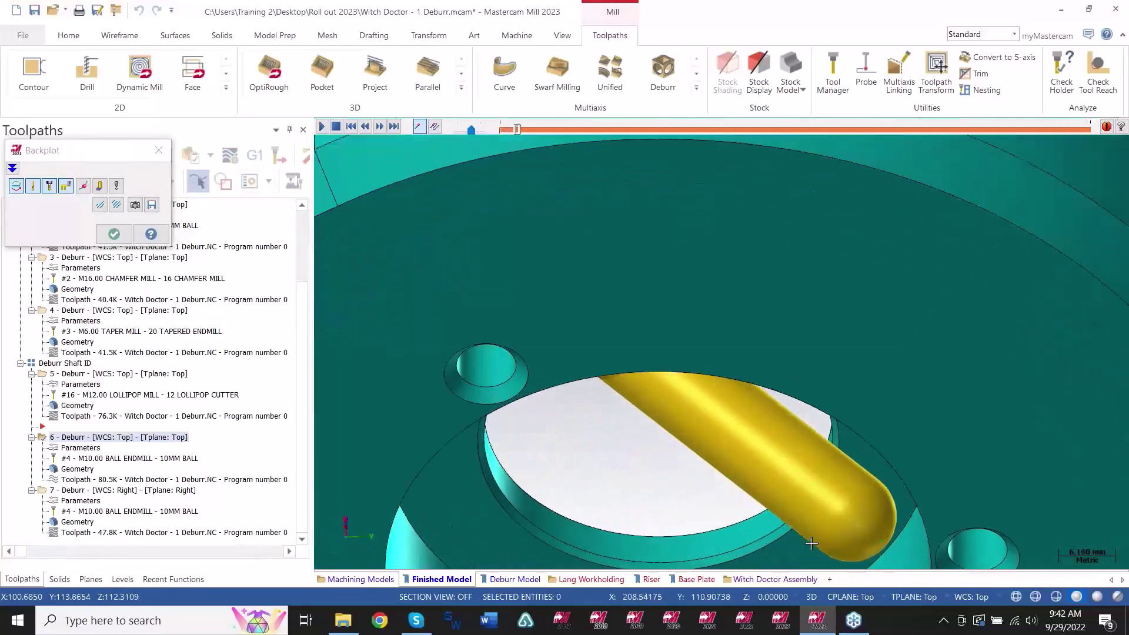
pyautogui.press('s')
pyautogui.press('s')
pyautogui.press('s')
pyautogui.scroll(-3, 830, 179)
pyautogui.scroll(2, 815, 404)
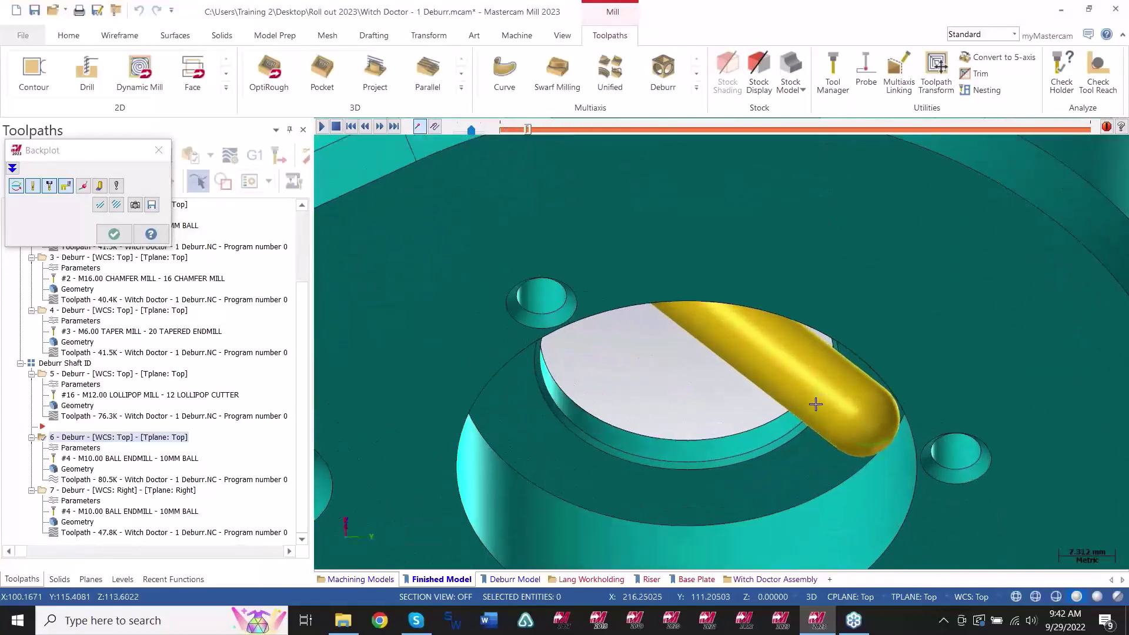
pyautogui.press('s')
pyautogui.press('s')
pyautogui.press('s')
pyautogui.press('s')
pyautogui.press('s')
pyautogui.press('s')
pyautogui.press('s')
pyautogui.press('s')
pyautogui.press('s')
pyautogui.press('s')
pyautogui.press('s')
pyautogui.press('s')
pyautogui.press('s')
pyautogui.press('s')
pyautogui.press('s')
pyautogui.press('s')
pyautogui.press('s')
pyautogui.press('s')
pyautogui.press('s')
pyautogui.press('s')
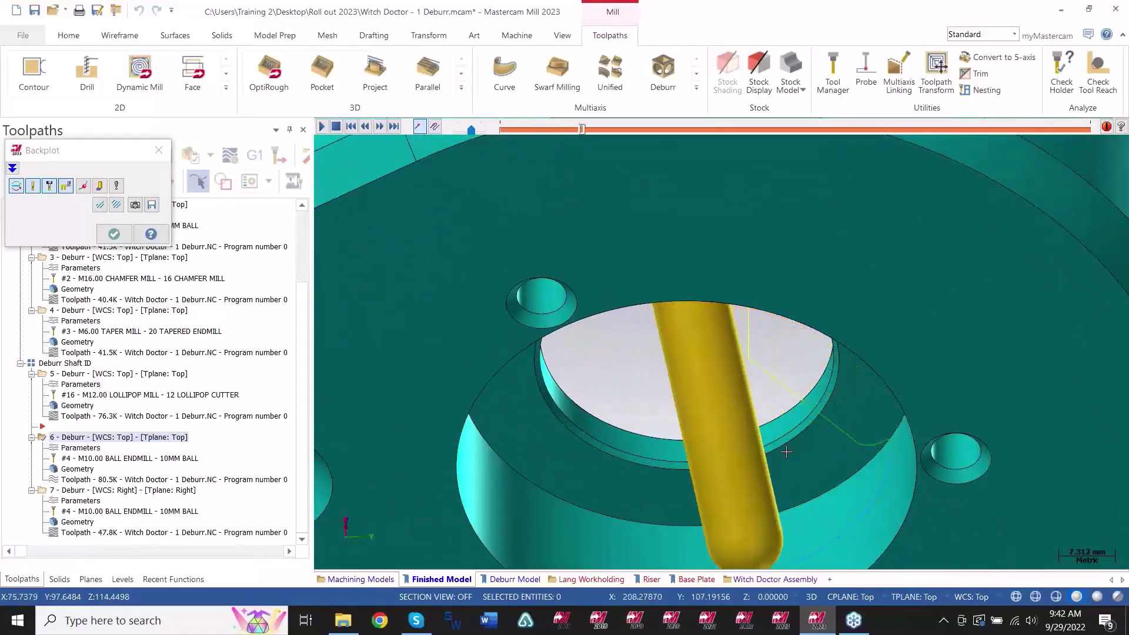
pyautogui.moveTo(771, 471); pyautogui.dragTo(764, 456, button='middle')
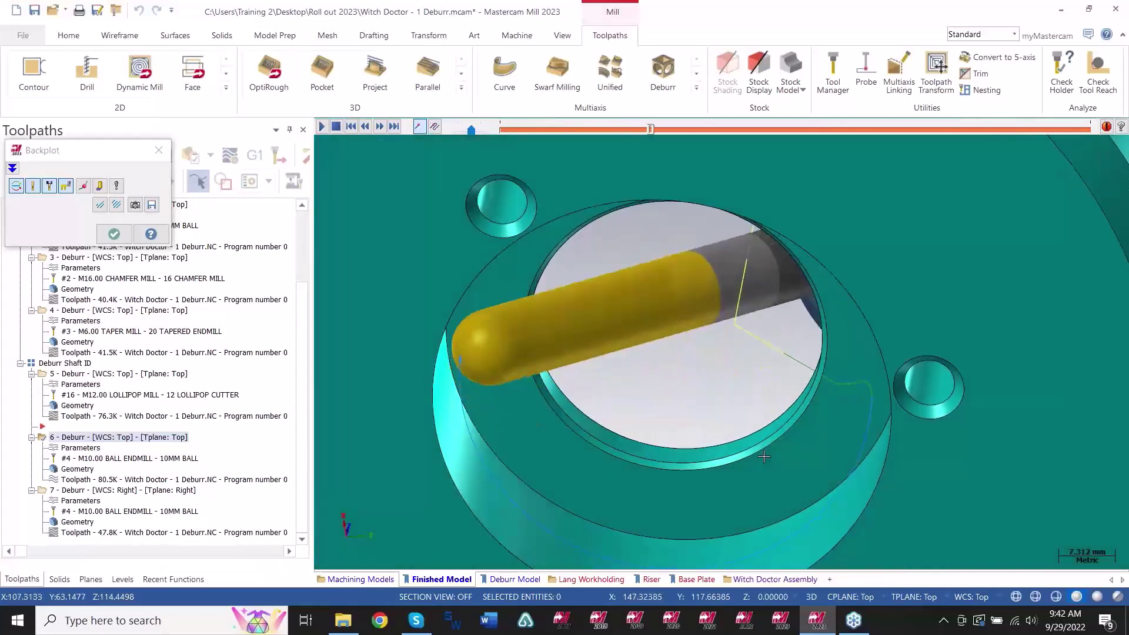
pyautogui.press('s')
pyautogui.press('s')
pyautogui.press('s')
pyautogui.press('s')
pyautogui.press('s')
pyautogui.press('s')
pyautogui.press('s')
pyautogui.press('s')
pyautogui.press('s')
pyautogui.press('s')
pyautogui.press('s')
pyautogui.press('s')
pyautogui.press('s')
pyautogui.press('s')
pyautogui.press('s')
pyautogui.press('s')
pyautogui.press('s')
pyautogui.press('s')
pyautogui.press('s')
pyautogui.press('s')
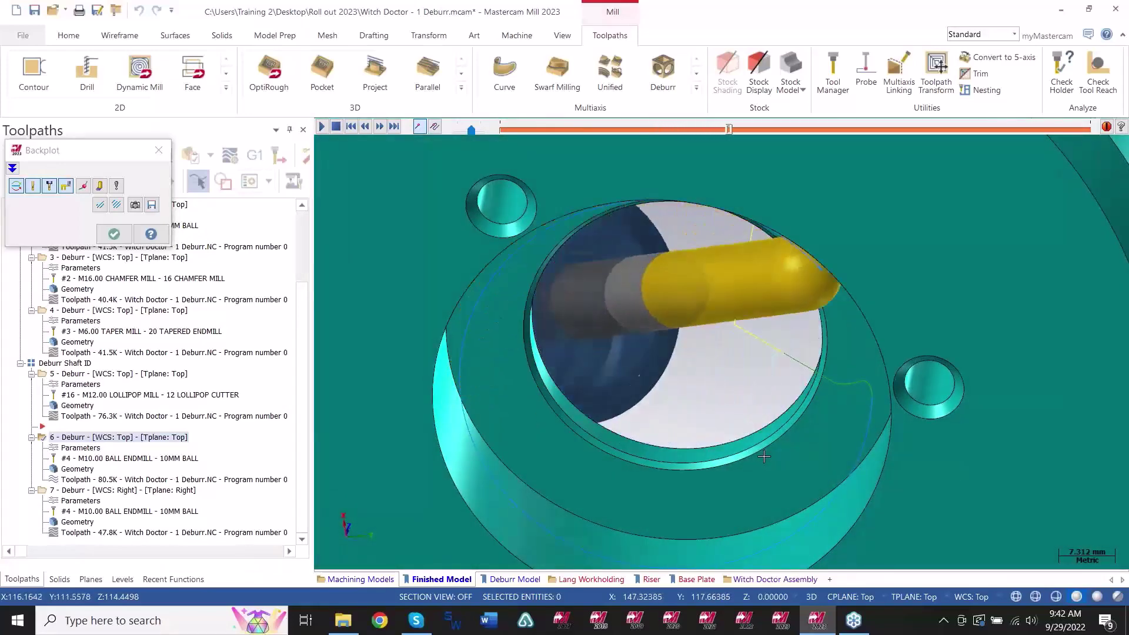
pyautogui.press('s')
pyautogui.press('s')
pyautogui.press('s')
pyautogui.press('s')
pyautogui.press('s')
pyautogui.press('s')
pyautogui.press('s')
pyautogui.press('s')
pyautogui.press('s')
# Replay the operation 6 backplot from its start to its end, checking tool and holder clearance at the shaft bore from above.
pyautogui.moveTo(764, 456); pyautogui.dragTo(772, 538, button='middle')
pyautogui.scroll(-1, 772, 394)
pyautogui.scroll(-3, 772, 394)
pyautogui.moveTo(772, 393); pyautogui.dragTo(772, 435, button='middle')
pyautogui.press('b')
pyautogui.press('b')
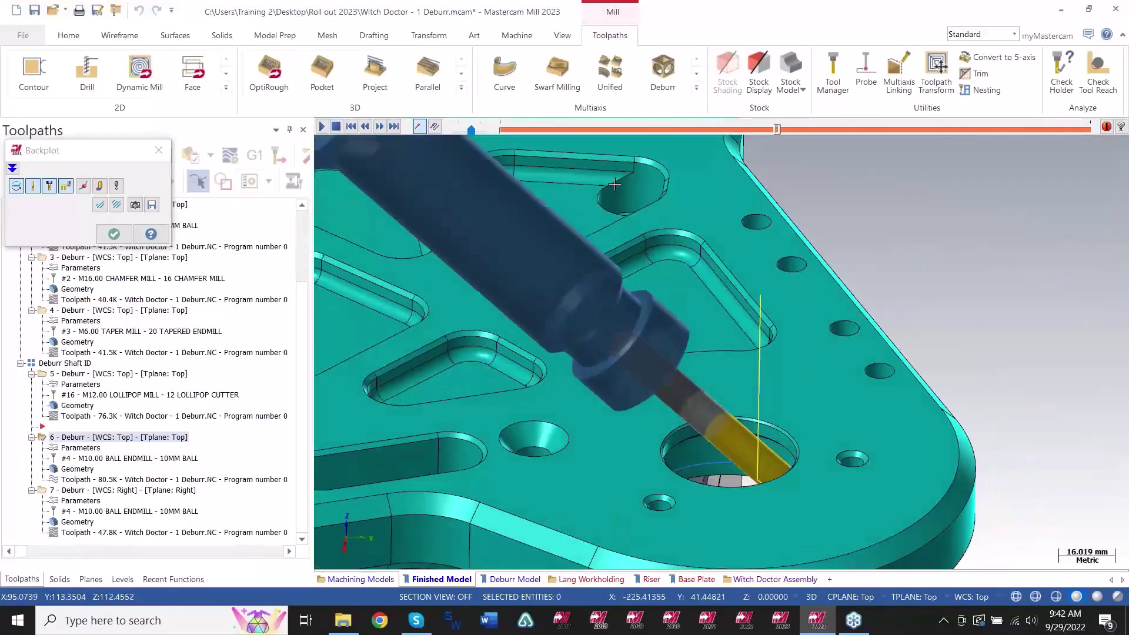
pyautogui.moveTo(513, 130); pyautogui.dragTo(506, 132)
pyautogui.press('s')
pyautogui.scroll(1, 792, 509)
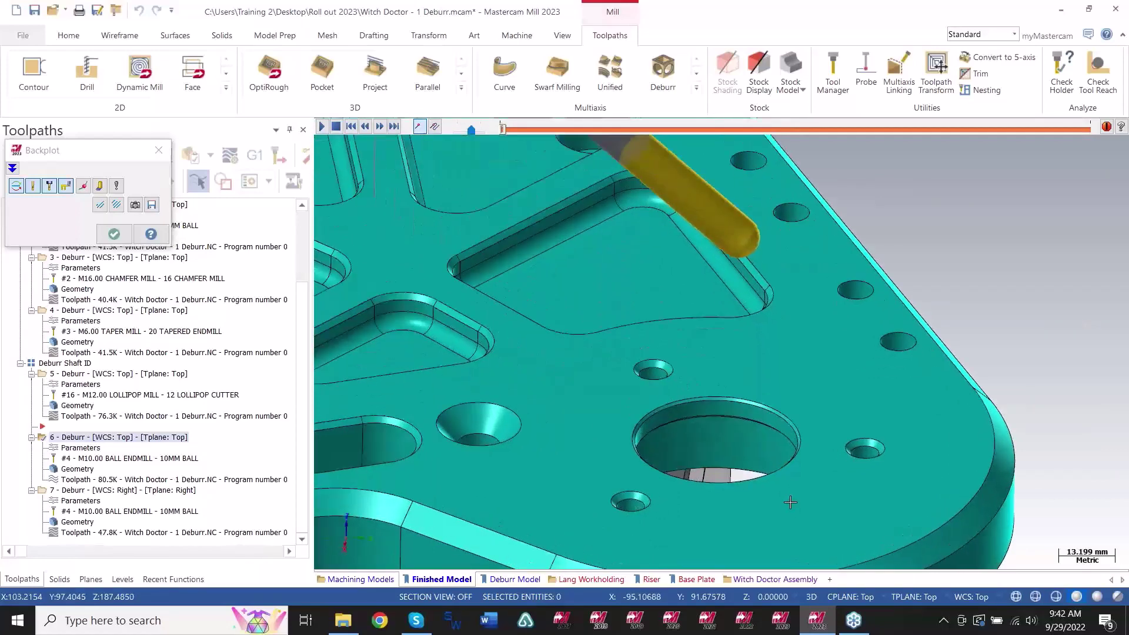
pyautogui.press('s')
pyautogui.press('s')
pyautogui.press('s')
pyautogui.press('s')
pyautogui.press('s')
pyautogui.press('s')
pyautogui.press('s')
pyautogui.press('s')
pyautogui.press('s')
pyautogui.press('s')
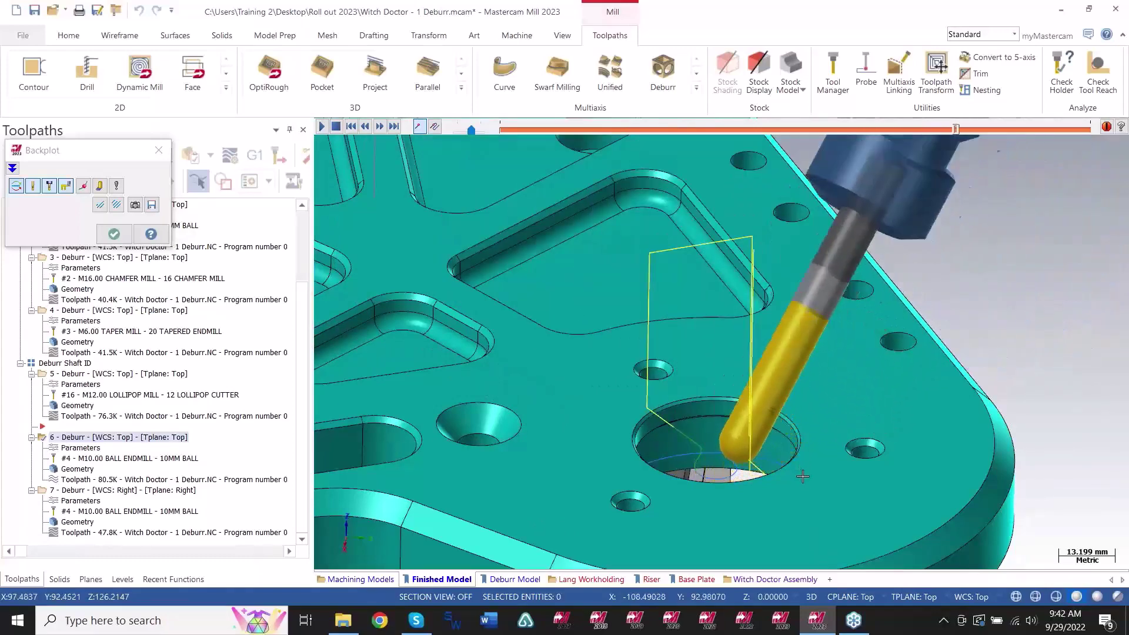
pyautogui.scroll(-3, 756, 471)
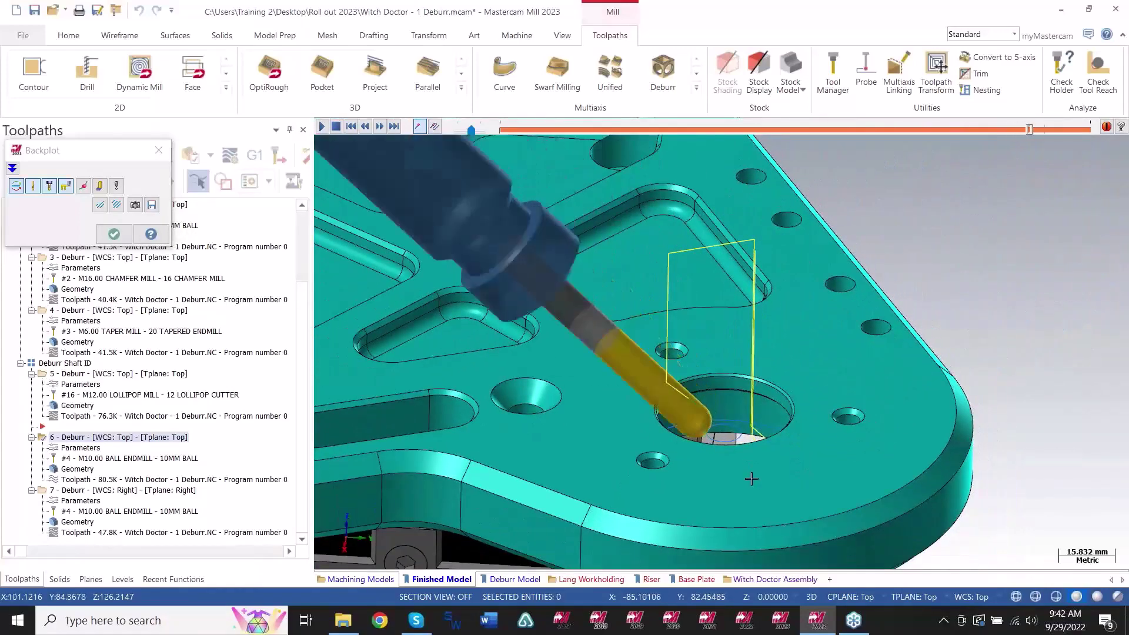
pyautogui.scroll(5, 752, 464)
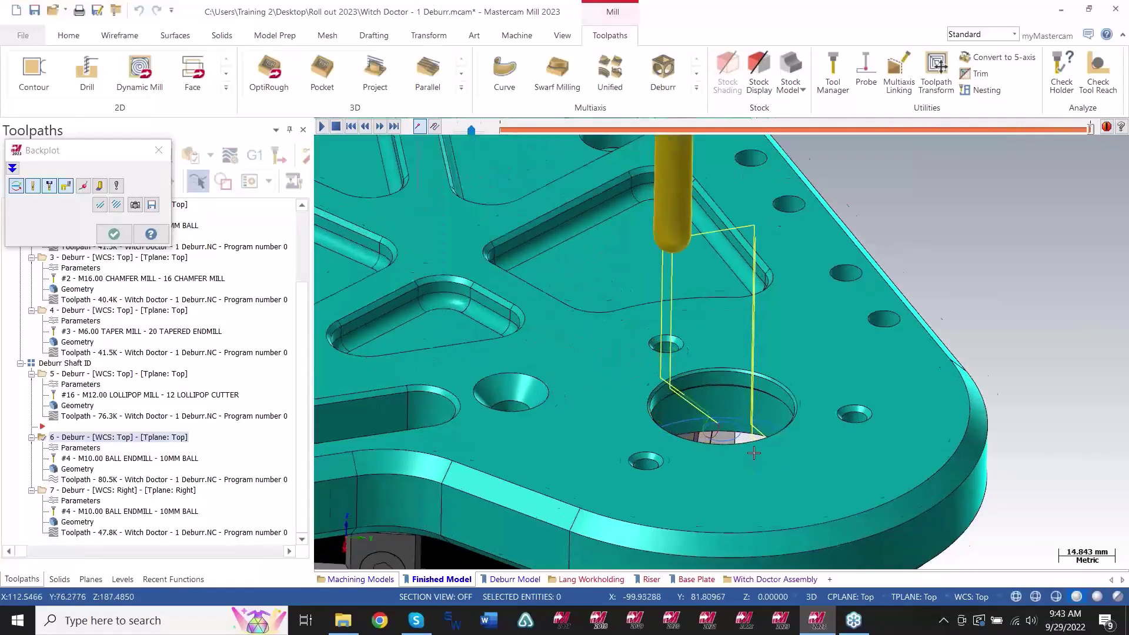
pyautogui.scroll(-1, 750, 459)
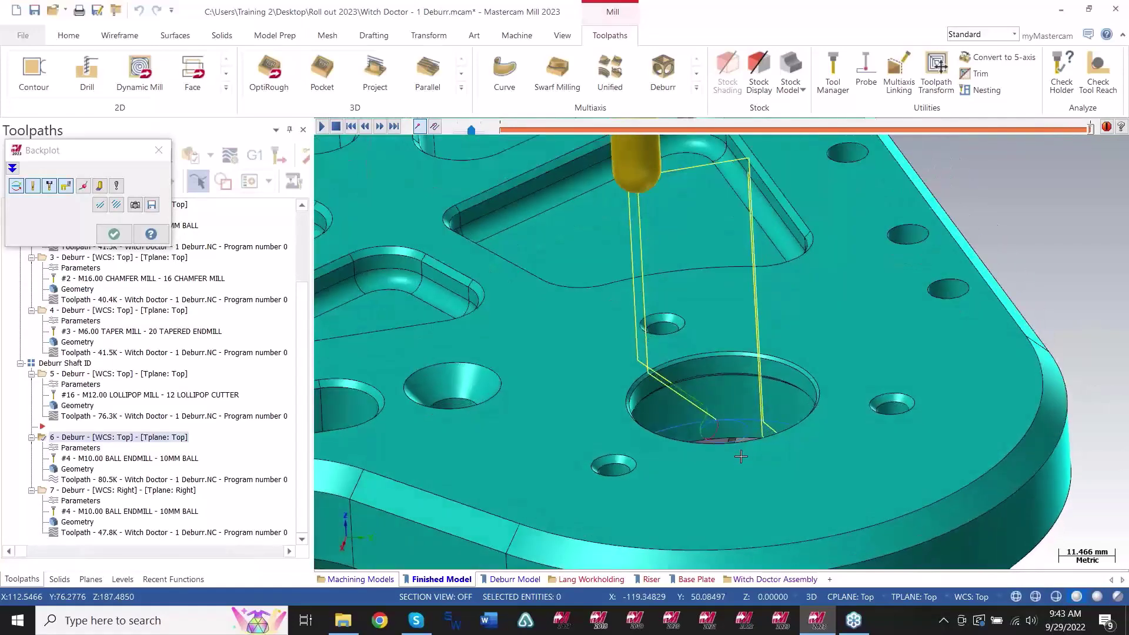
pyautogui.scroll(-8, 741, 459)
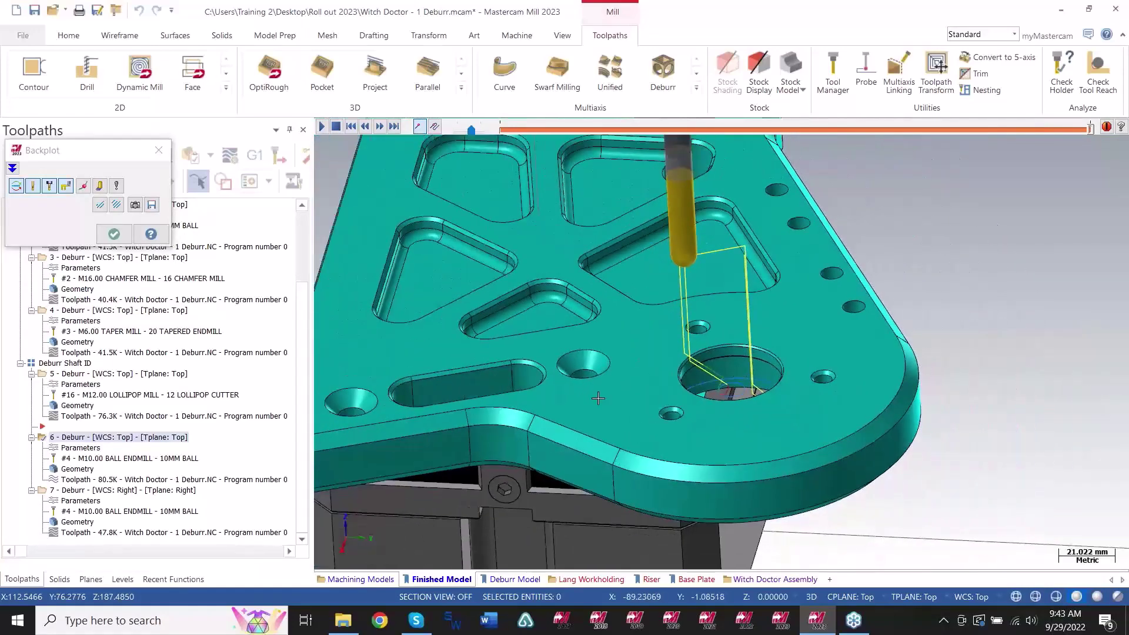
pyautogui.press('Escape')
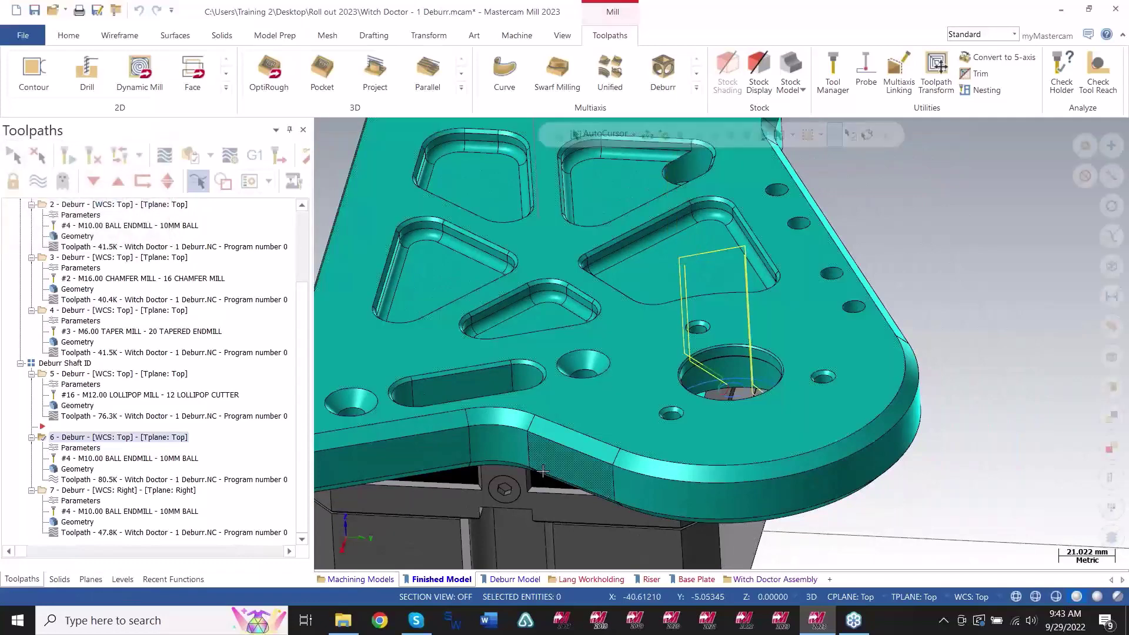
# Show level 2004, Contoured Weapon Rail, and hide the Weapon Rail - finished, LANG riser and LANG base levels.
pyautogui.click(122, 578)
pyautogui.hotkey('alt', 'F1')
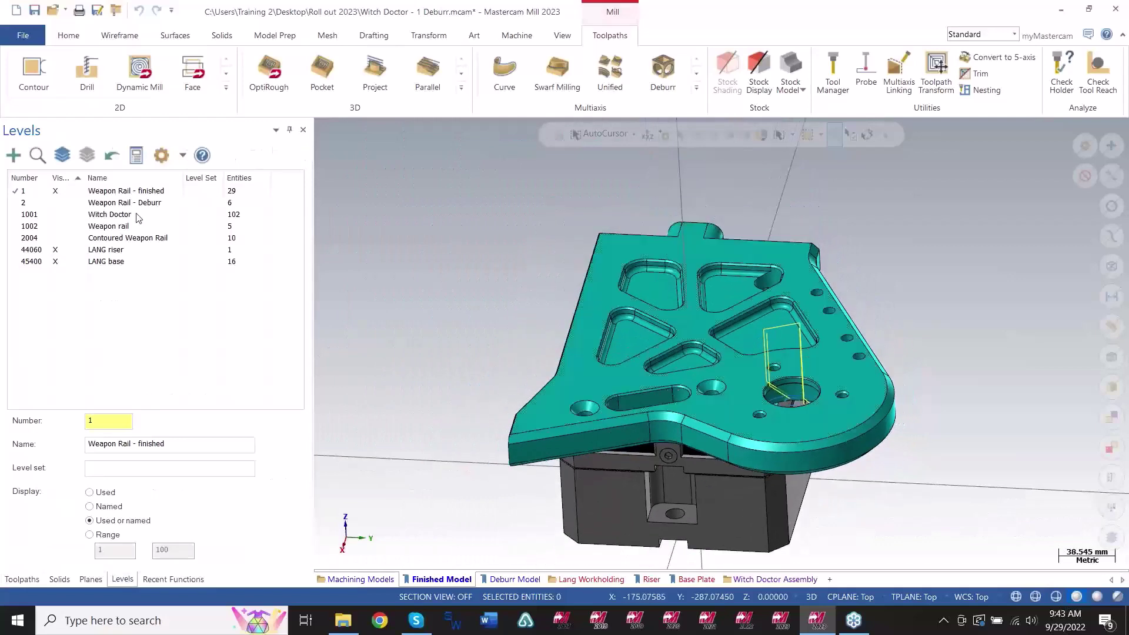
pyautogui.click(64, 191)
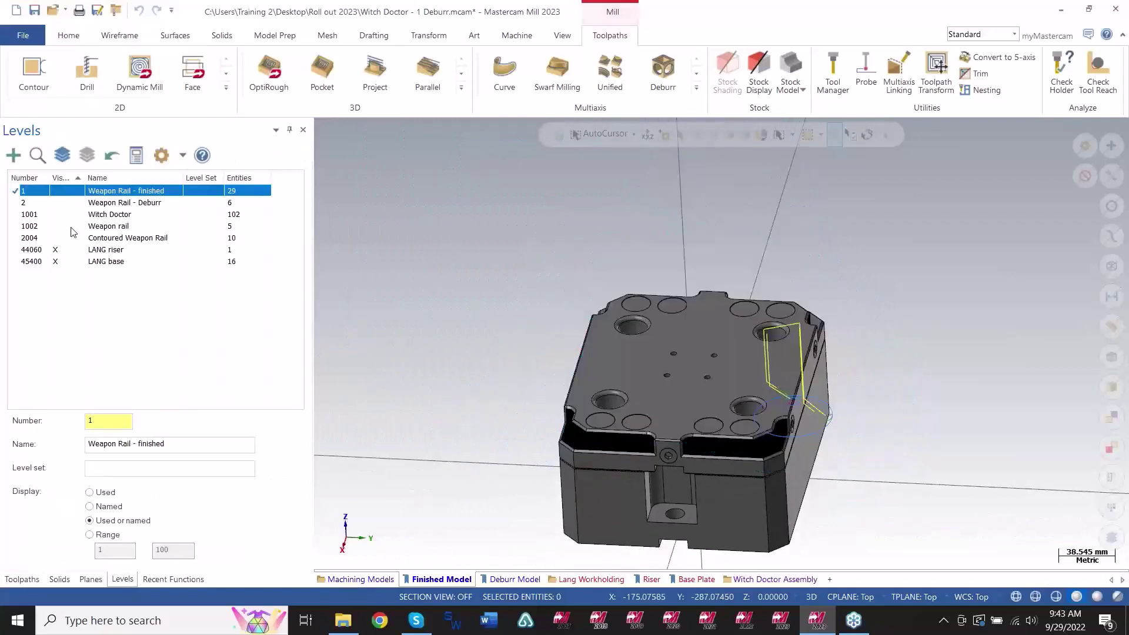
pyautogui.click(61, 240)
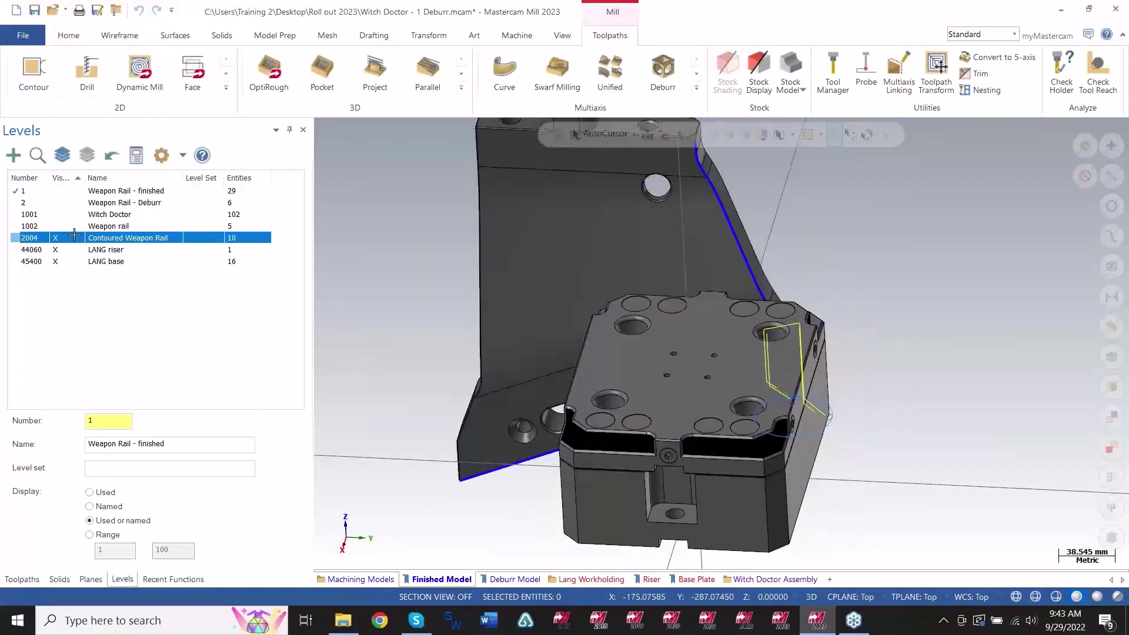
pyautogui.click(58, 249)
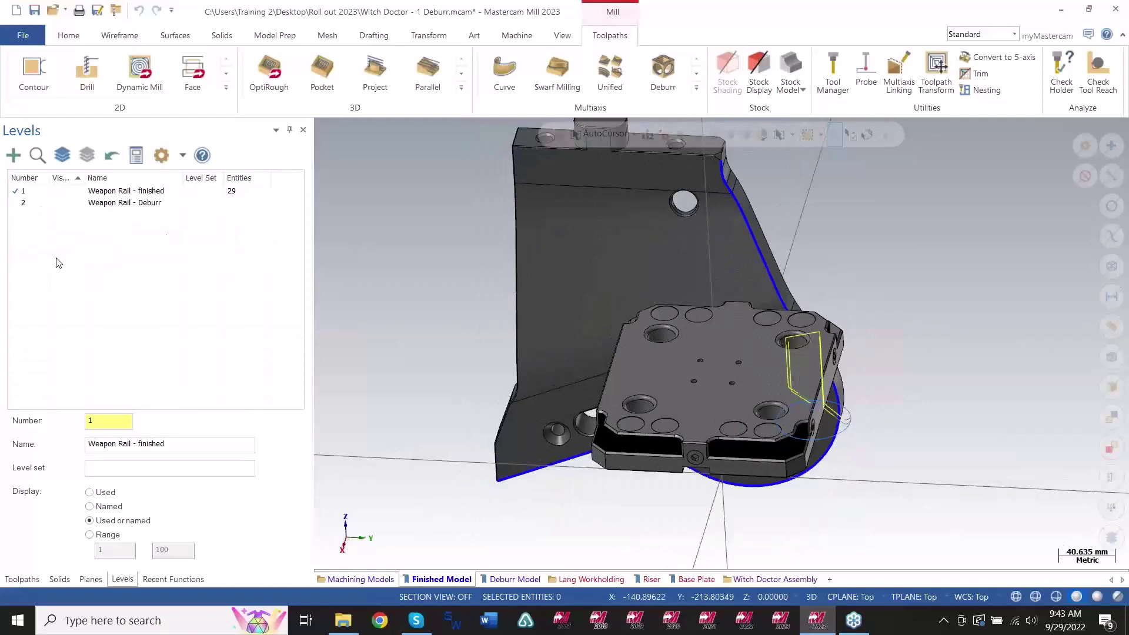
pyautogui.click(59, 261)
pyautogui.moveTo(958, 425); pyautogui.dragTo(903, 429, button='middle')
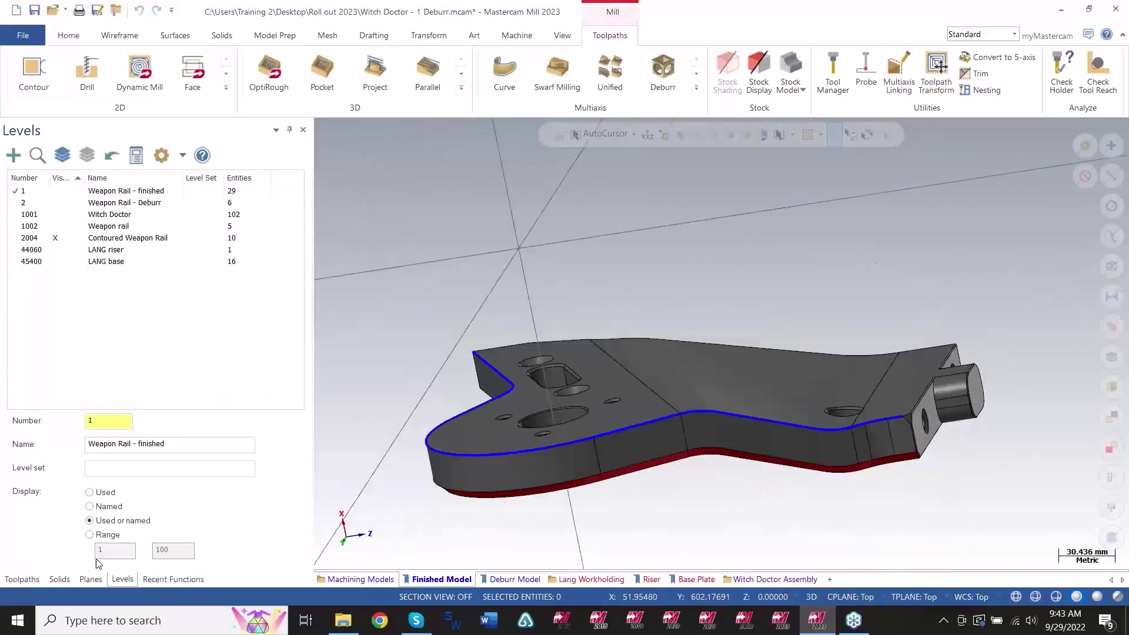
# Display deburr operation 7 and examine its path along the contoured weapon rail's blue edge and red chamfer.
pyautogui.click(22, 578)
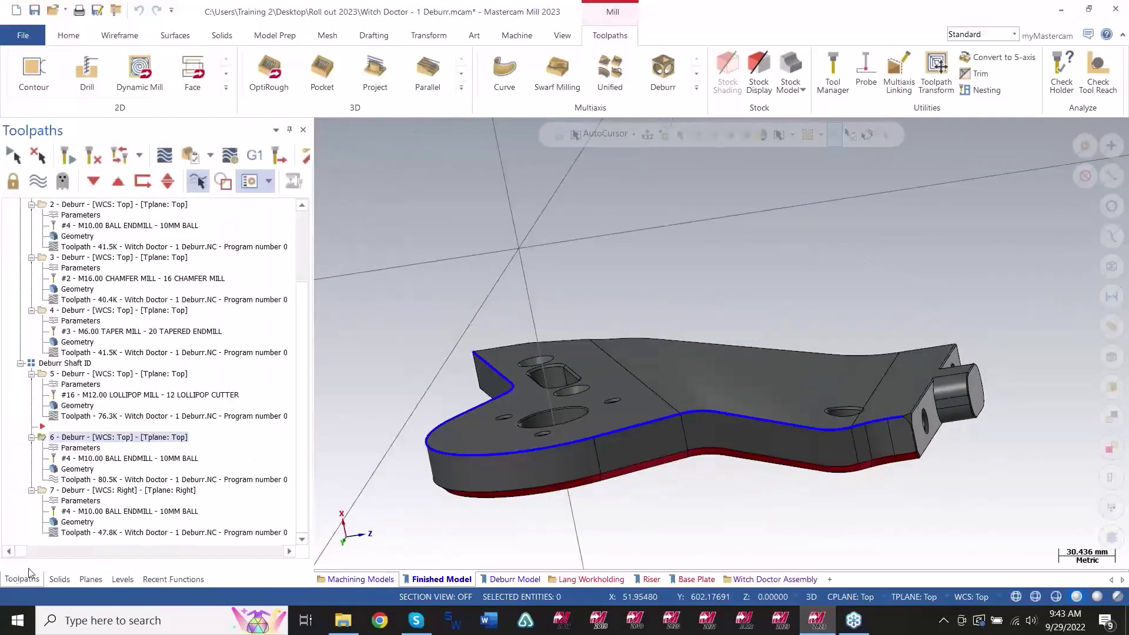
pyautogui.click(82, 493)
pyautogui.scroll(5, 766, 422)
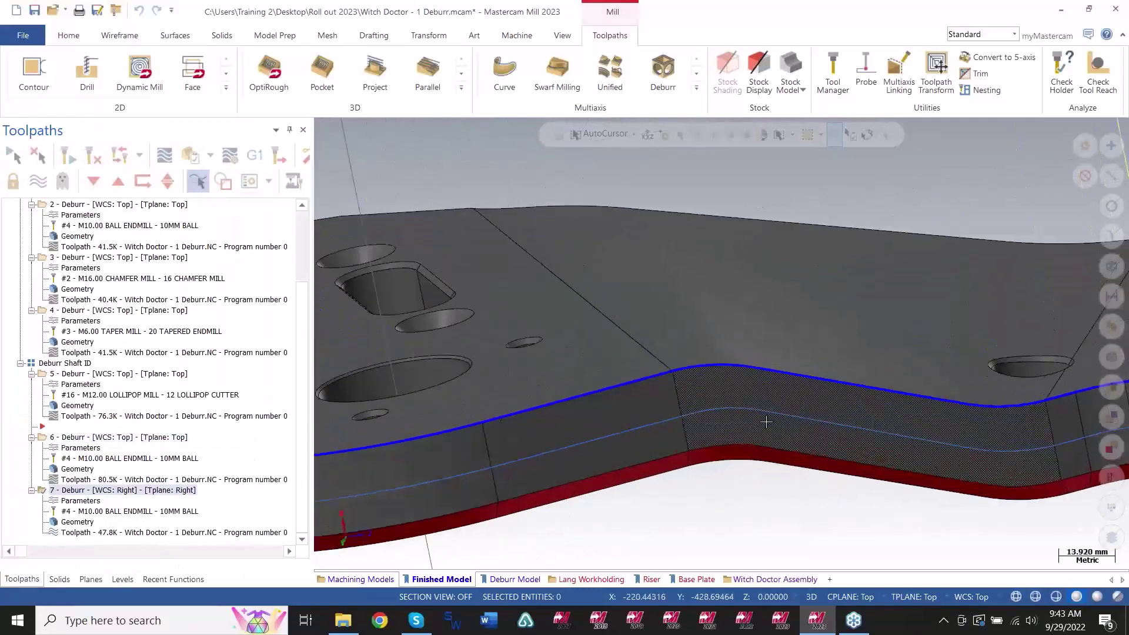
pyautogui.moveTo(766, 422); pyautogui.dragTo(755, 393, button='middle')
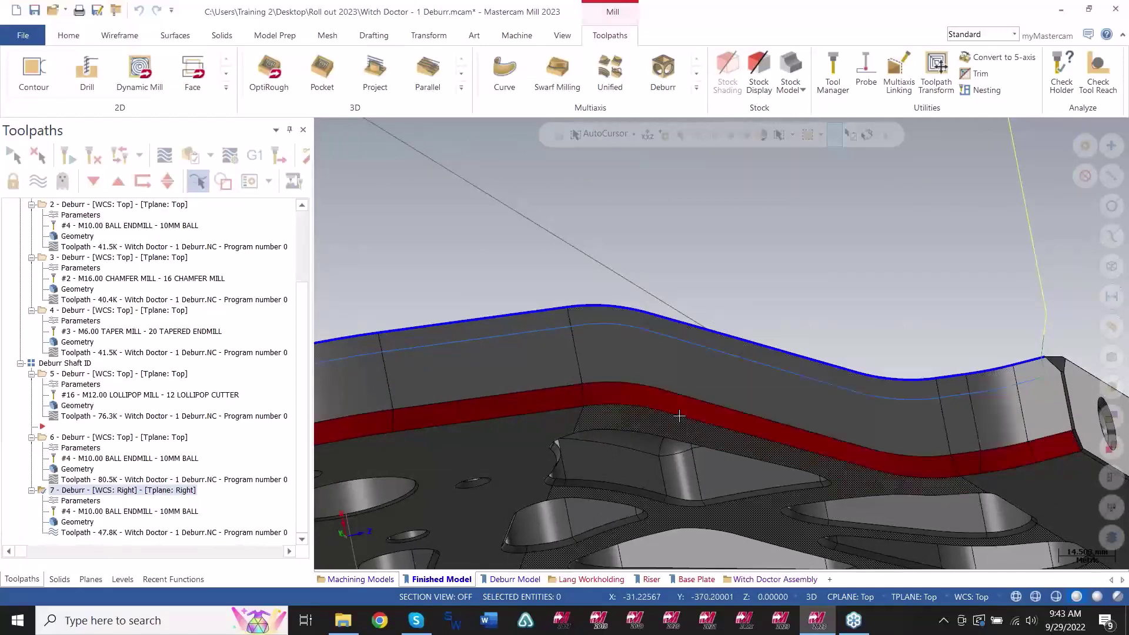
pyautogui.moveTo(731, 392); pyautogui.dragTo(765, 400, button='middle')
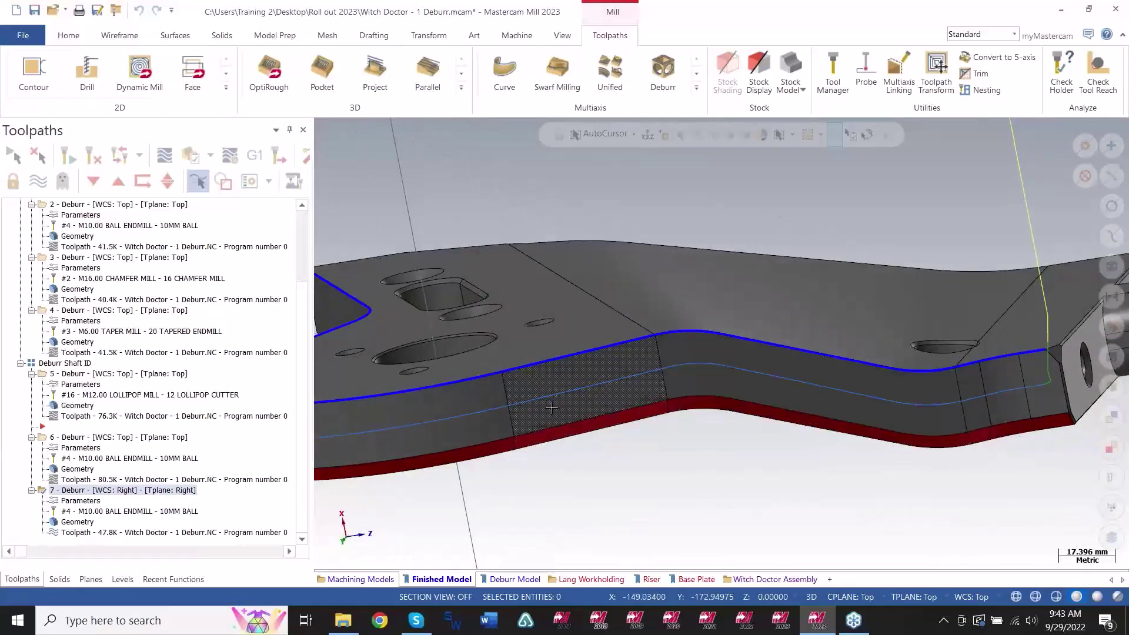
# Backplot deburr operation 7 and follow the 10 mm ball endmill along the contoured weapon rail's edge from start to end.
pyautogui.click(228, 532)
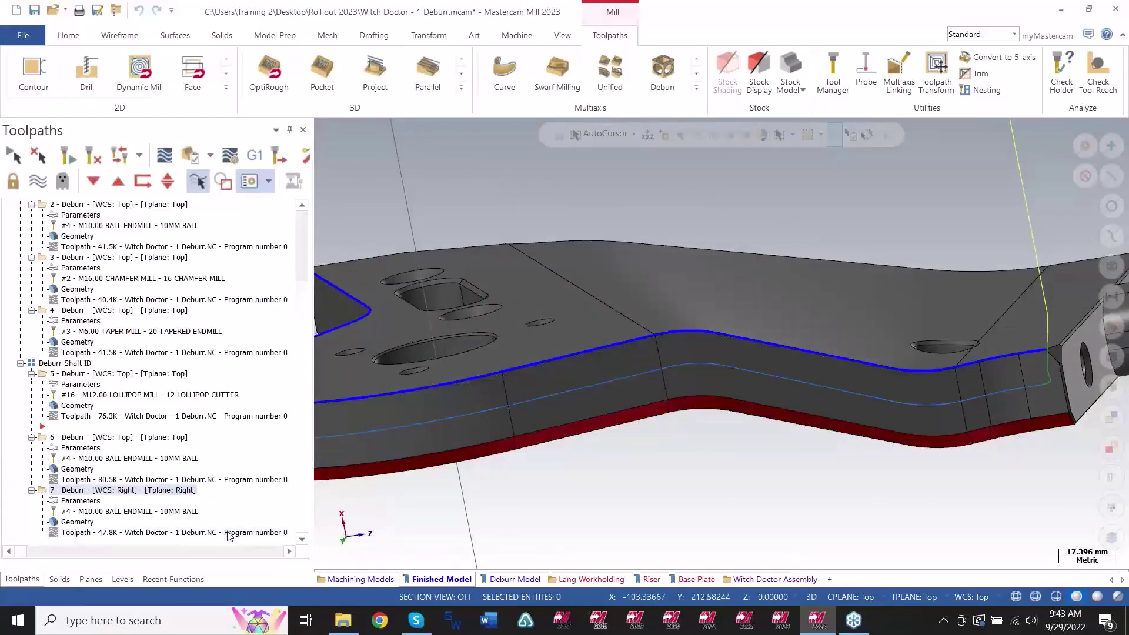
pyautogui.scroll(4, 1028, 375)
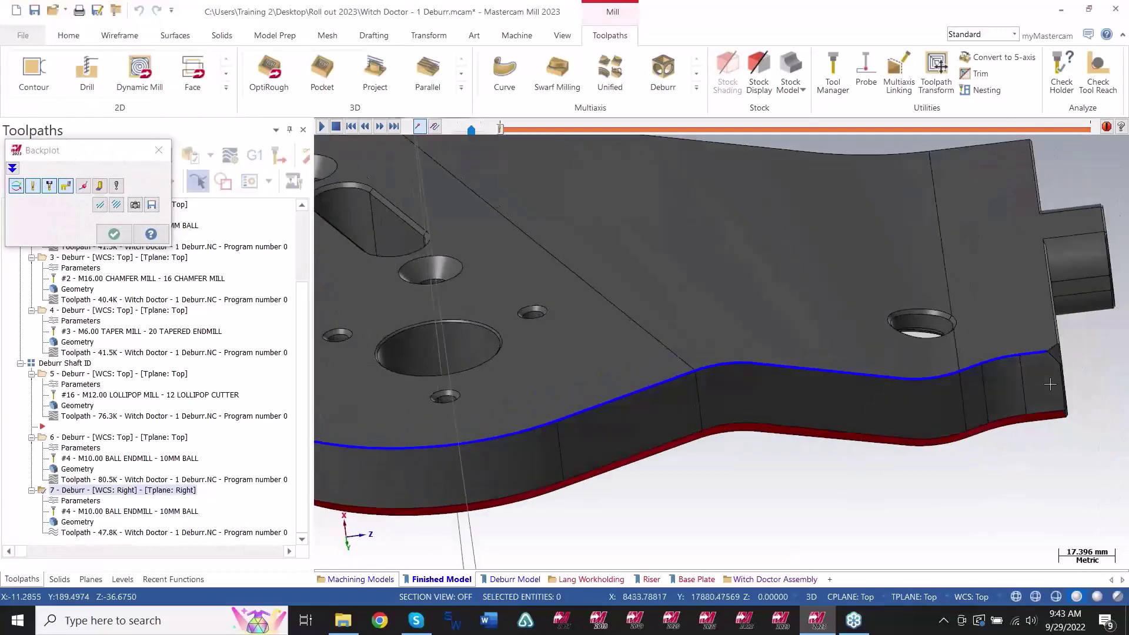
pyautogui.scroll(-3, 946, 367)
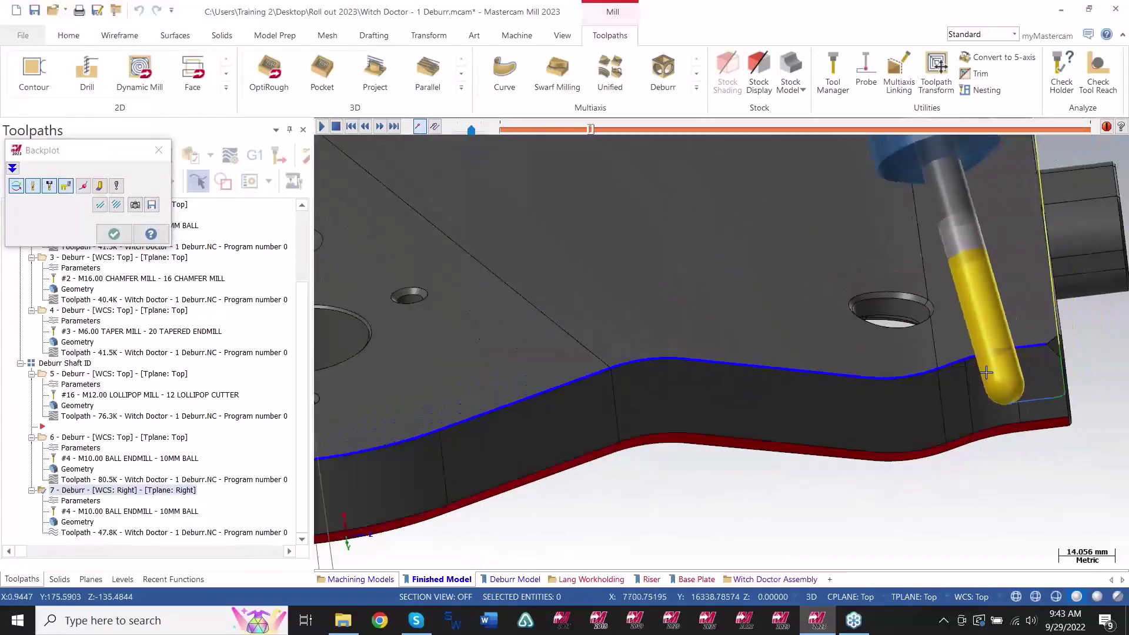
pyautogui.scroll(-2, 980, 373)
pyautogui.scroll(-2, 992, 356)
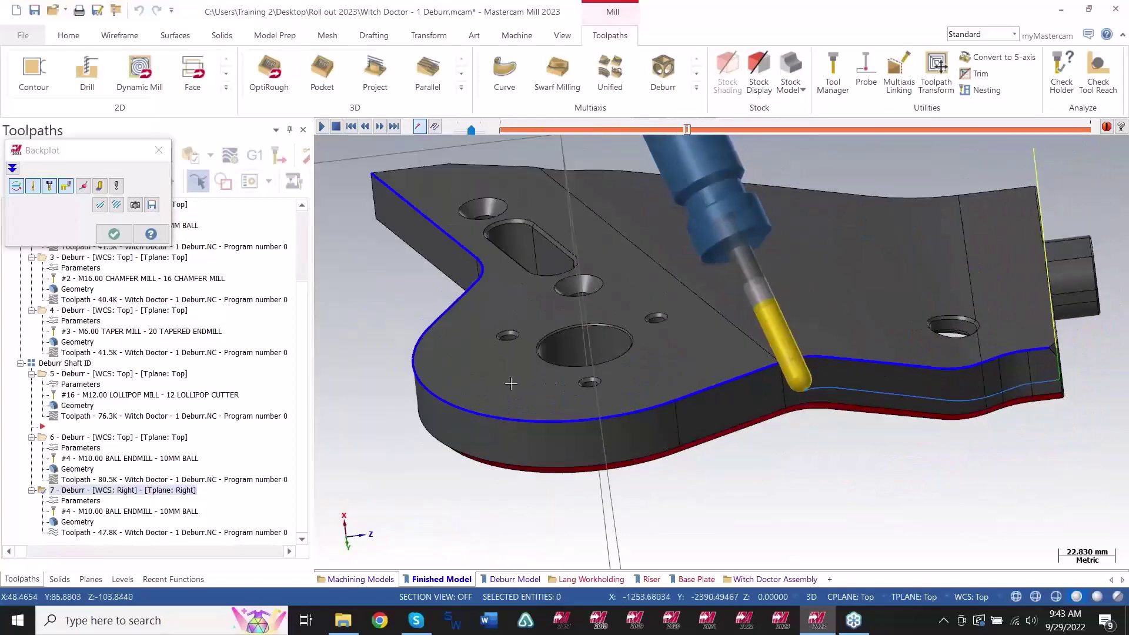
pyautogui.scroll(1, 500, 379)
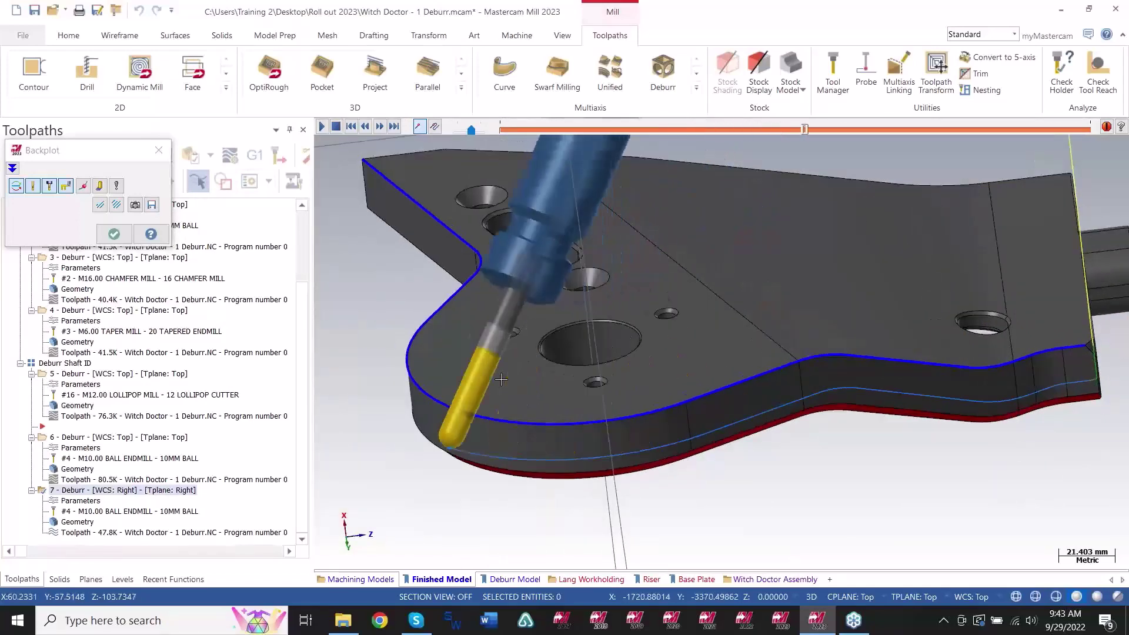
pyautogui.scroll(1, 500, 380)
pyautogui.moveTo(500, 379); pyautogui.dragTo(500, 312, button='middle')
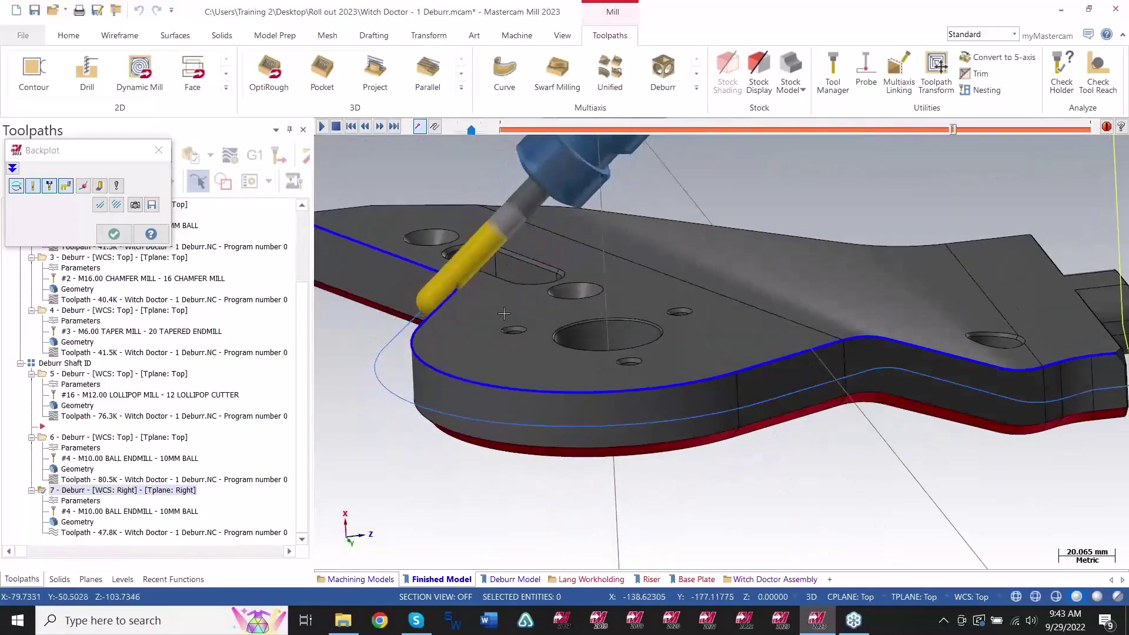
pyautogui.scroll(-1, 807, 356)
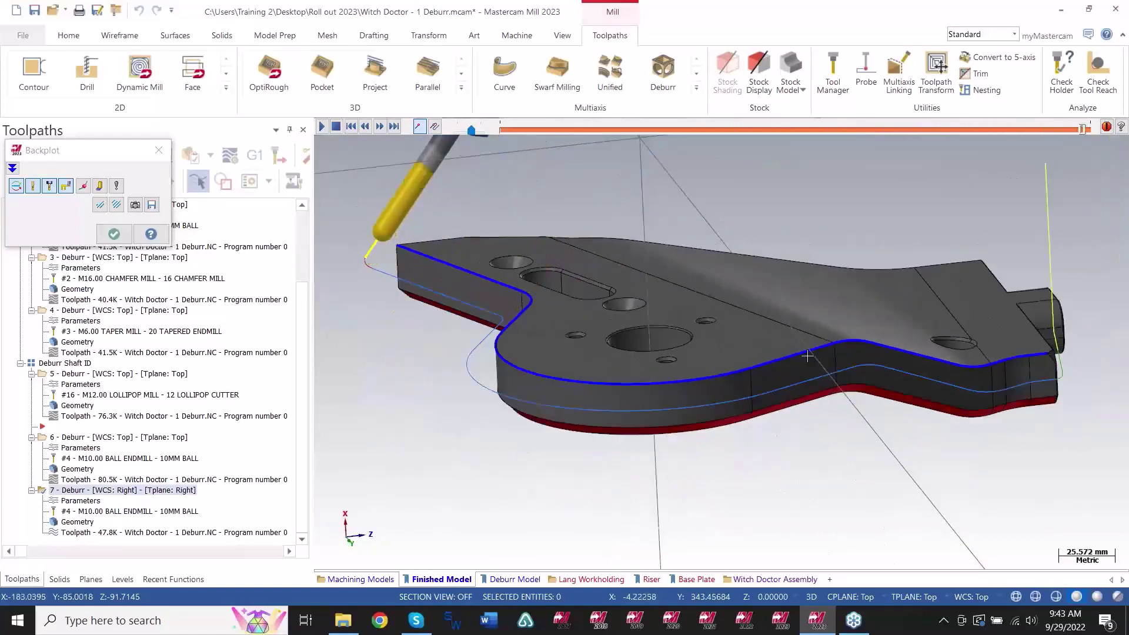
pyautogui.moveTo(724, 298); pyautogui.dragTo(733, 318, button='middle')
pyautogui.press('Escape')
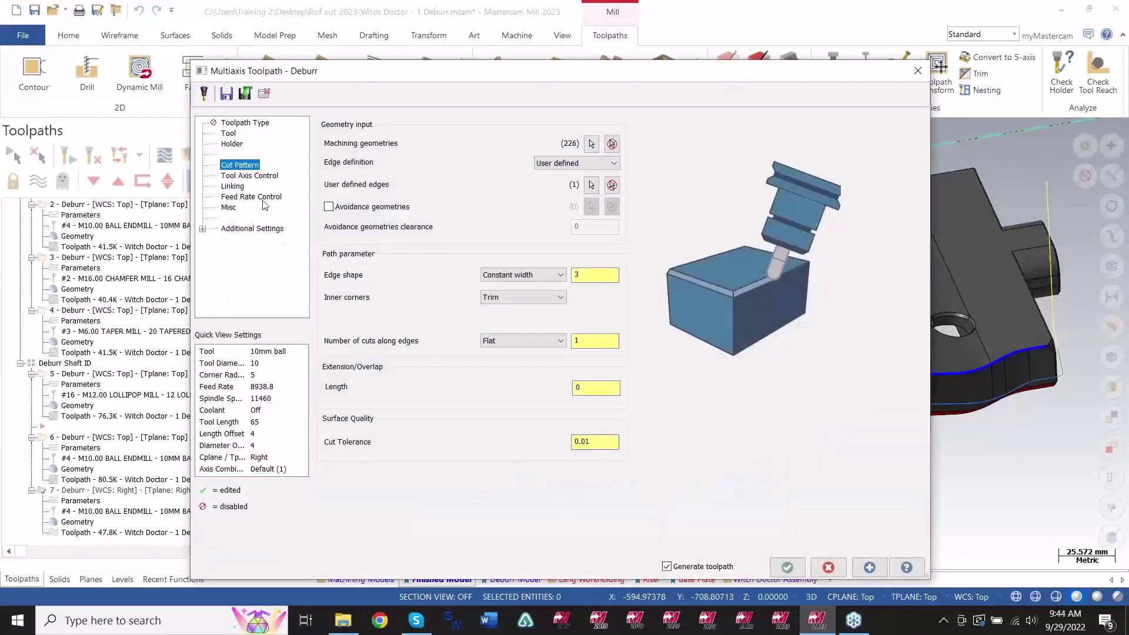
# Review the tool axis control settings of deburr operation 7 and leave its parameters without changes.
pyautogui.click(253, 176)
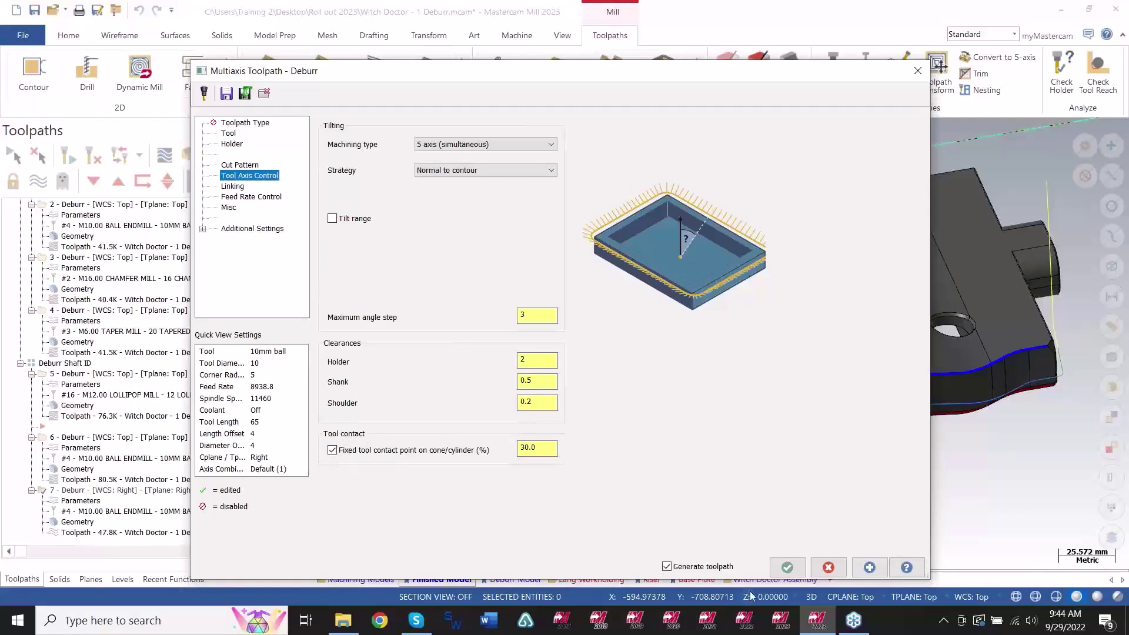
pyautogui.click(829, 567)
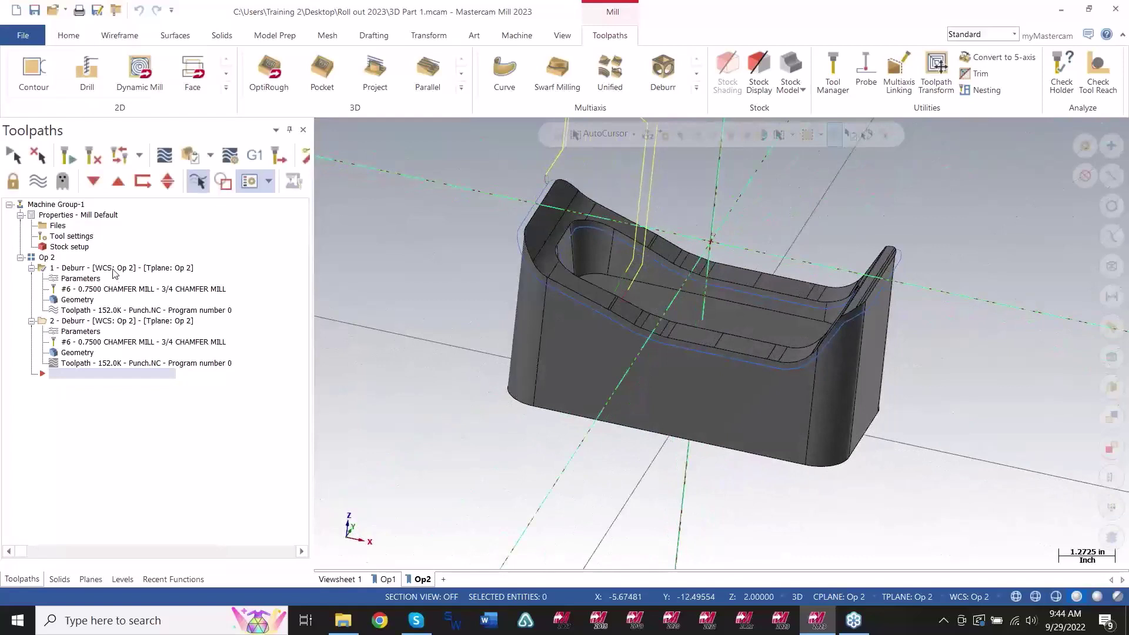
# Start a backplot of deburr operation 1 with the 3/4 chamfer mill in 3D Part 1 and view the part from the right side.
pyautogui.click(113, 269)
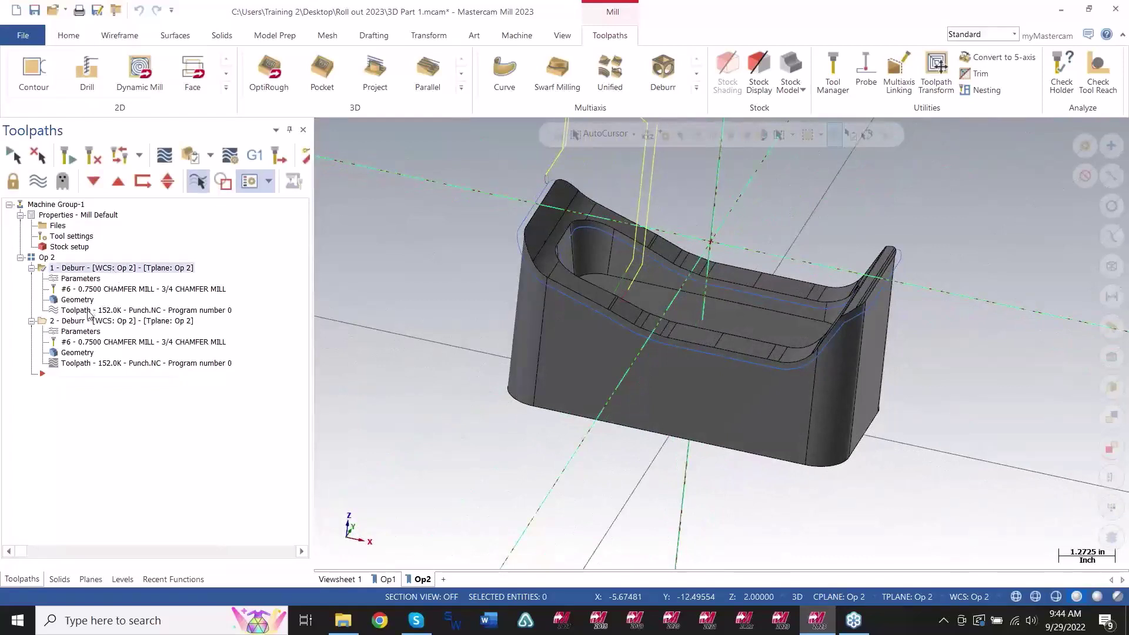
pyautogui.click(88, 311)
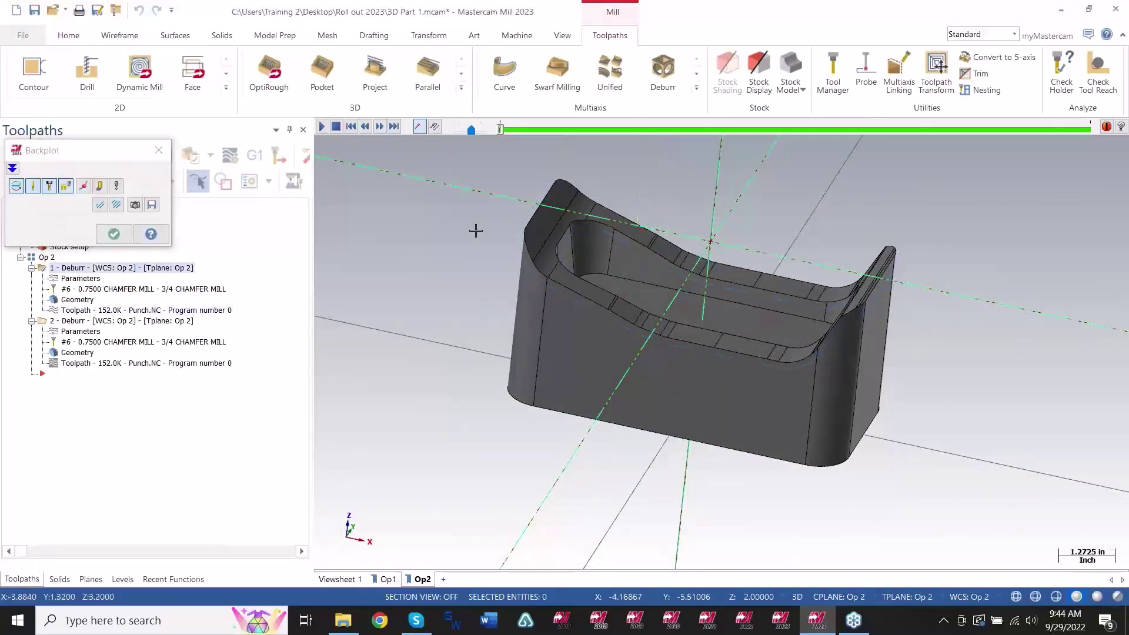
pyautogui.rightClick(475, 231)
pyautogui.click(629, 341)
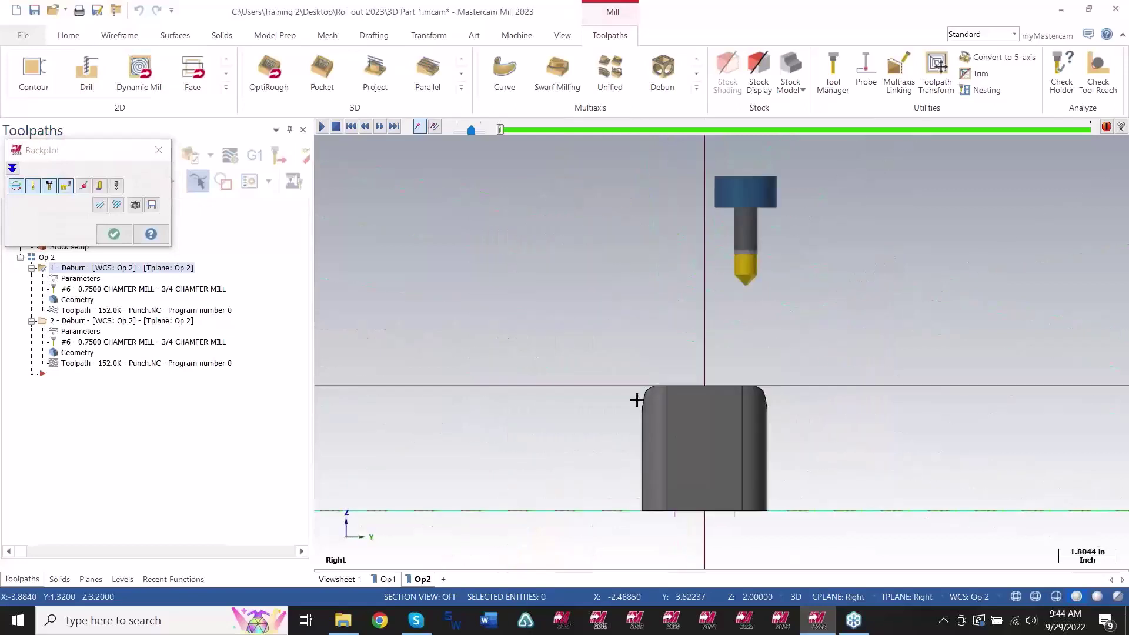
pyautogui.rightClick(563, 344)
pyautogui.click(594, 460)
pyautogui.scroll(3, 612, 465)
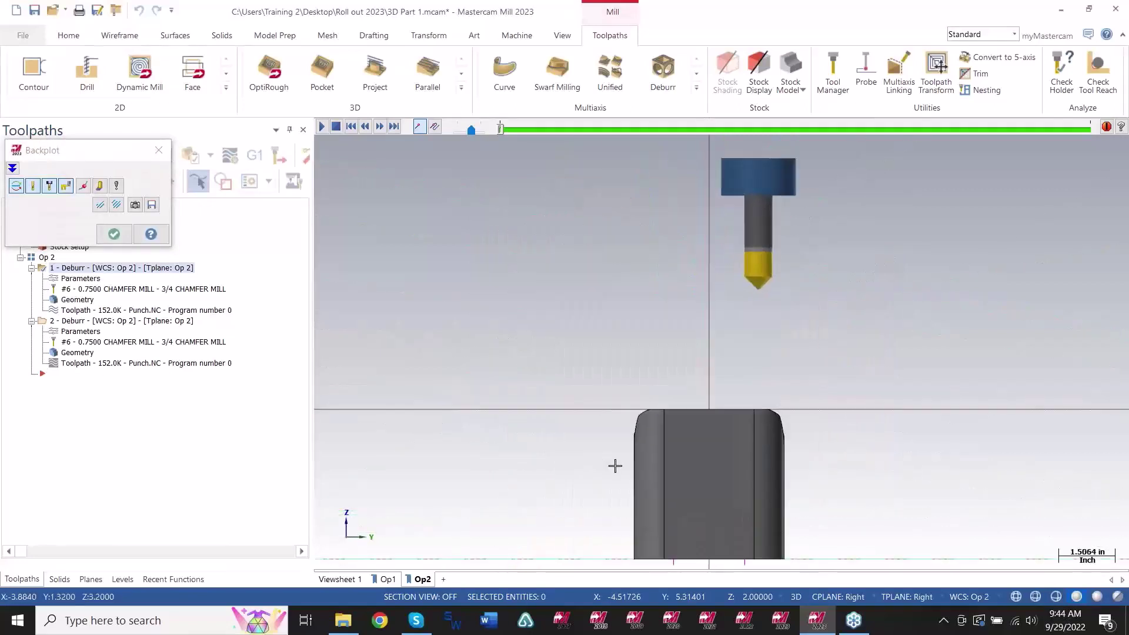
pyautogui.rightClick(573, 399)
pyautogui.click(637, 275)
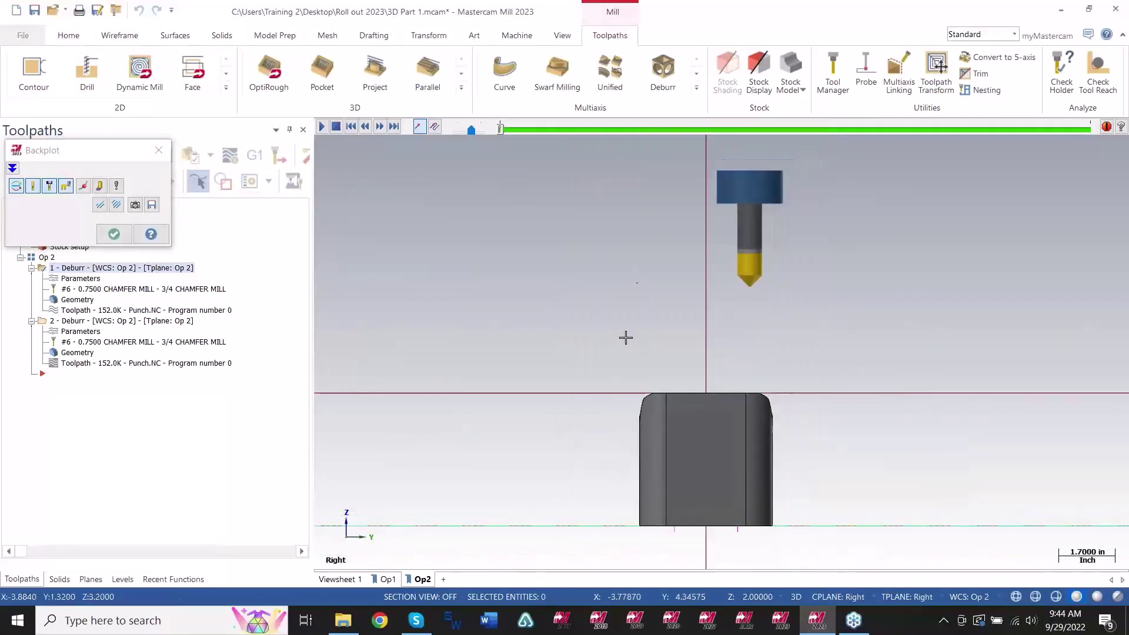
# Make Op 2 the active construction and tool plane and align the view to it.
pyautogui.click(91, 579)
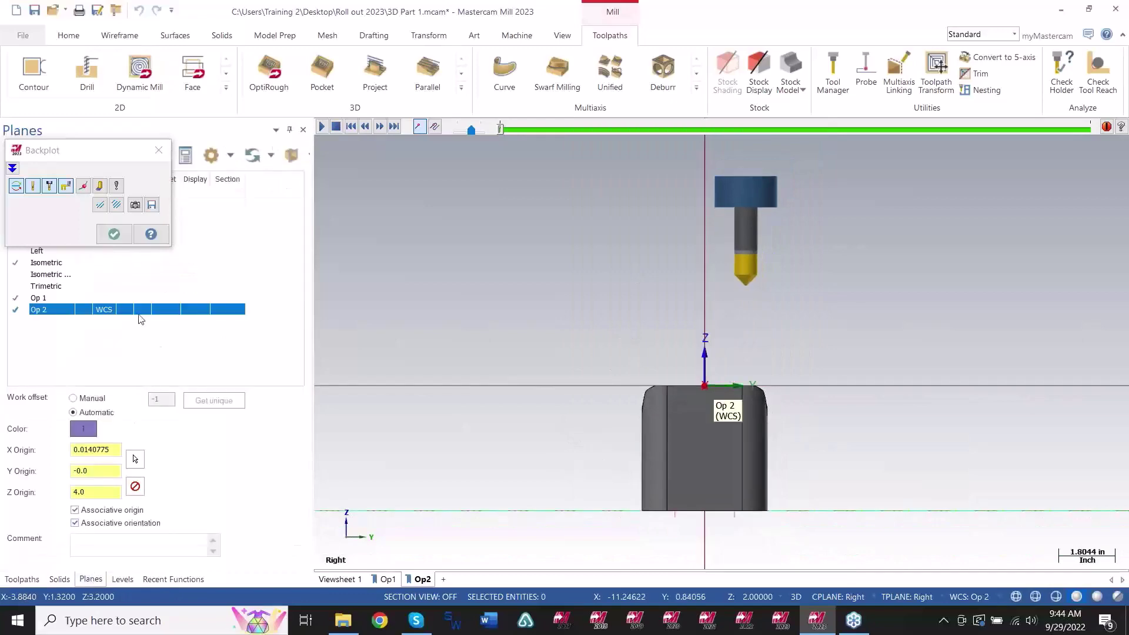
pyautogui.click(84, 309)
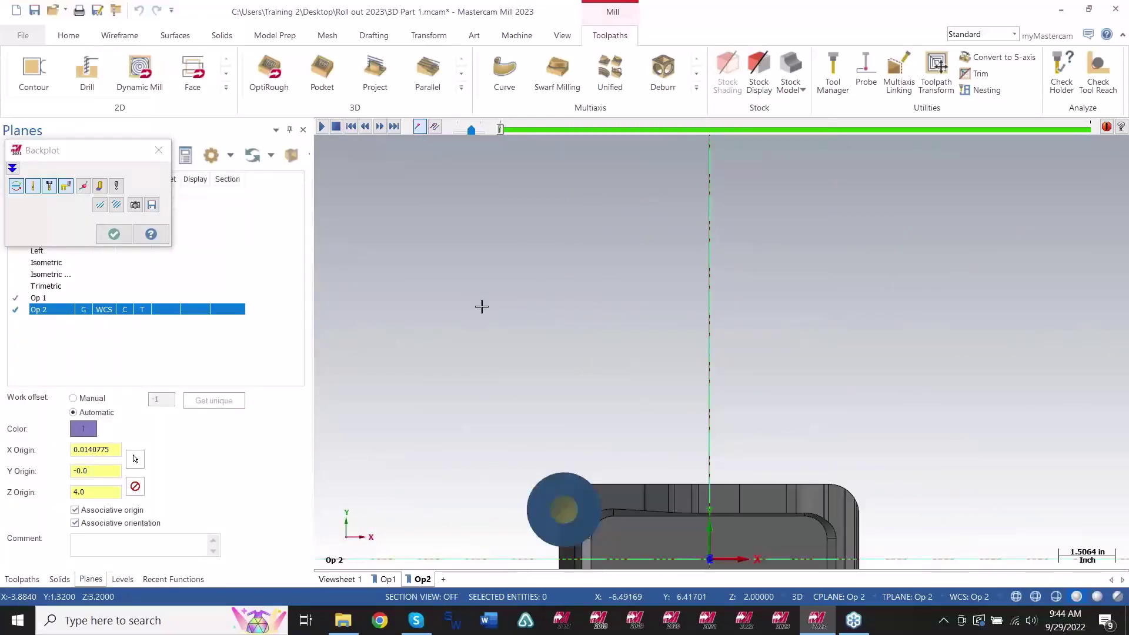
# Replay the operation 1 backplot from the front, checking how the chamfer mill tilts along the curved upper edges.
pyautogui.moveTo(481, 306); pyautogui.dragTo(557, 316, button='middle')
pyautogui.scroll(3, 721, 506)
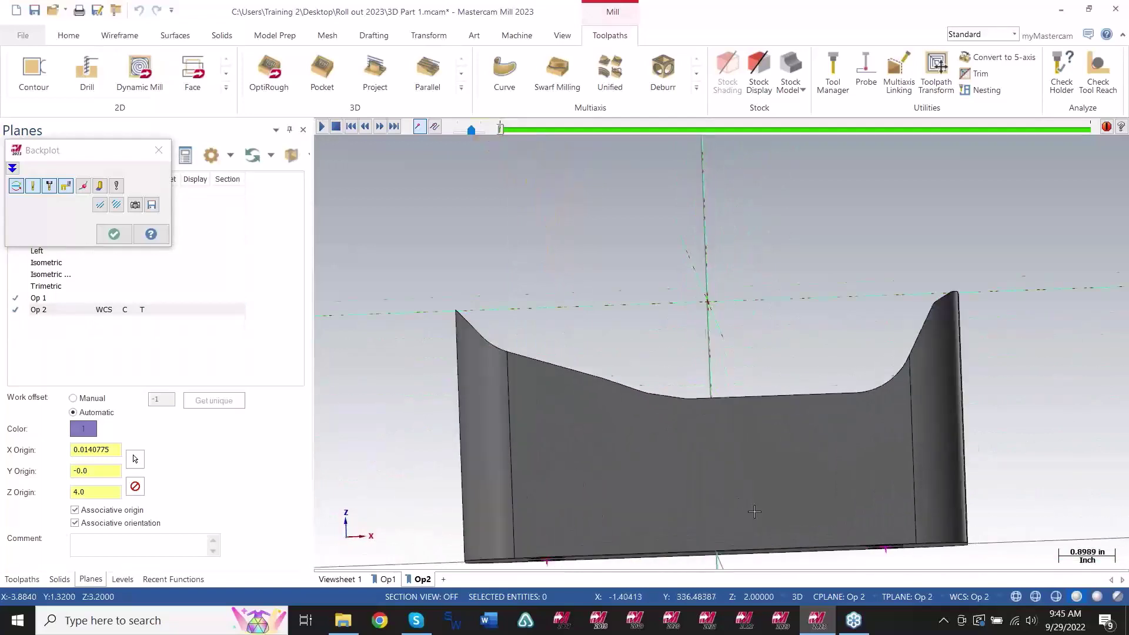
pyautogui.scroll(-1, 647, 423)
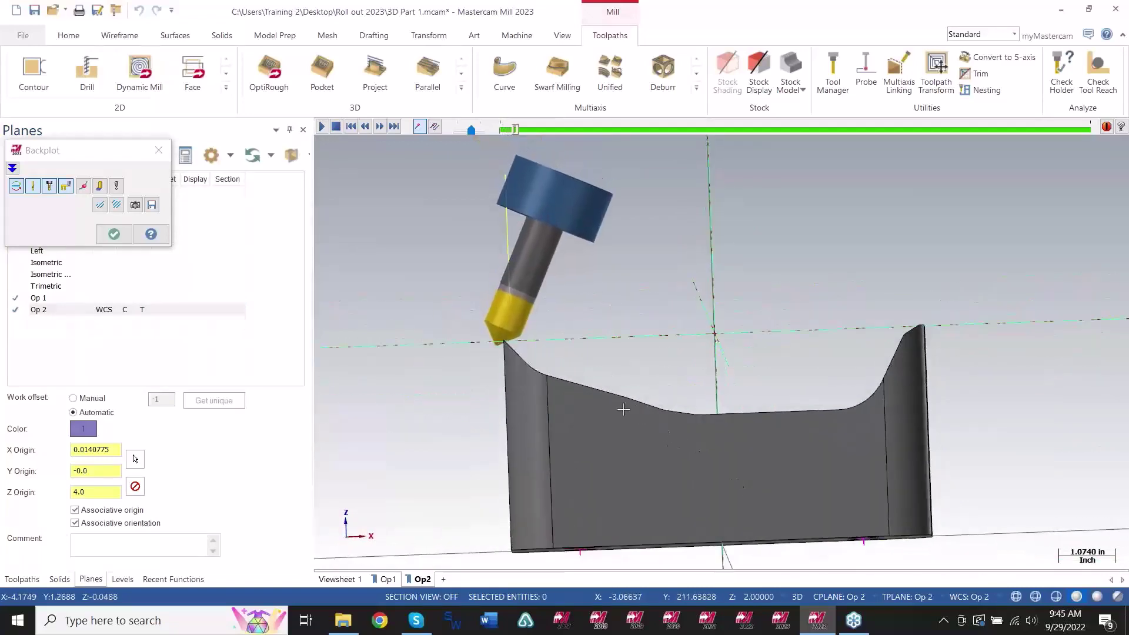
pyautogui.moveTo(525, 128); pyautogui.dragTo(891, 171)
pyautogui.moveTo(888, 433); pyautogui.dragTo(887, 454, button='middle')
pyautogui.press('Escape')
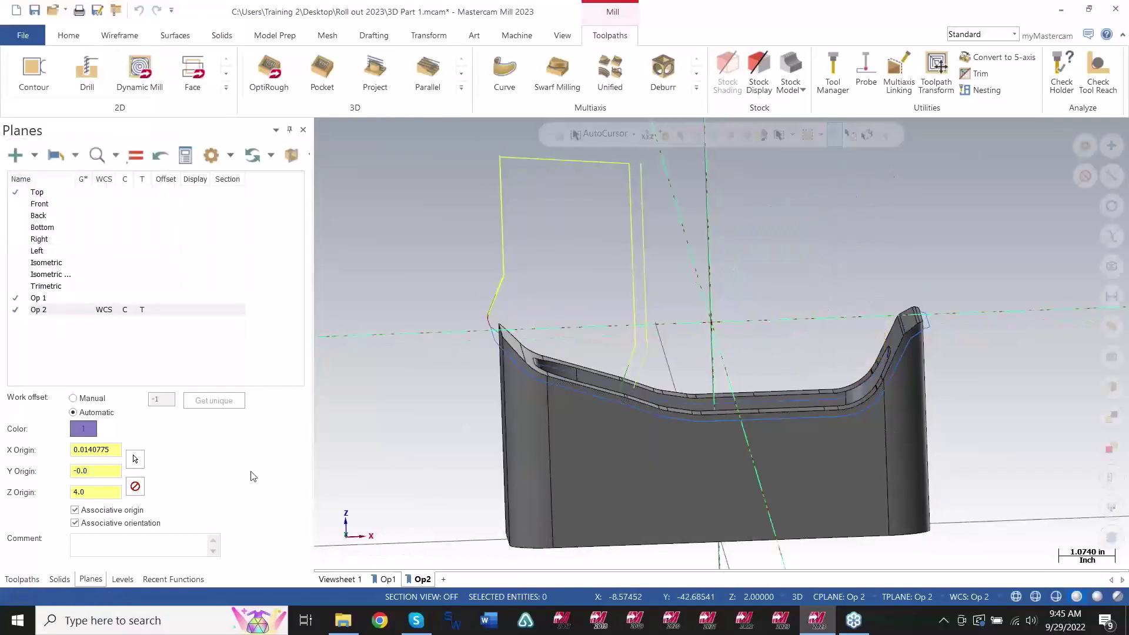
# Review the tilt range in deburr operation 1's tool axis control settings and leave the parameters without changes.
pyautogui.click(22, 580)
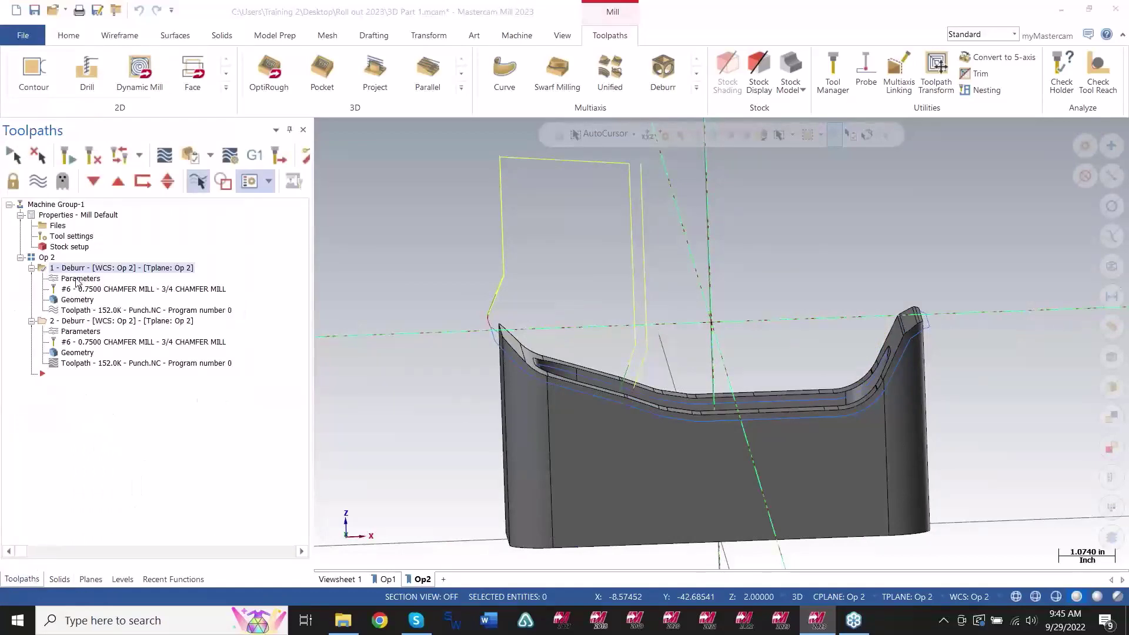
pyautogui.click(78, 279)
pyautogui.click(239, 176)
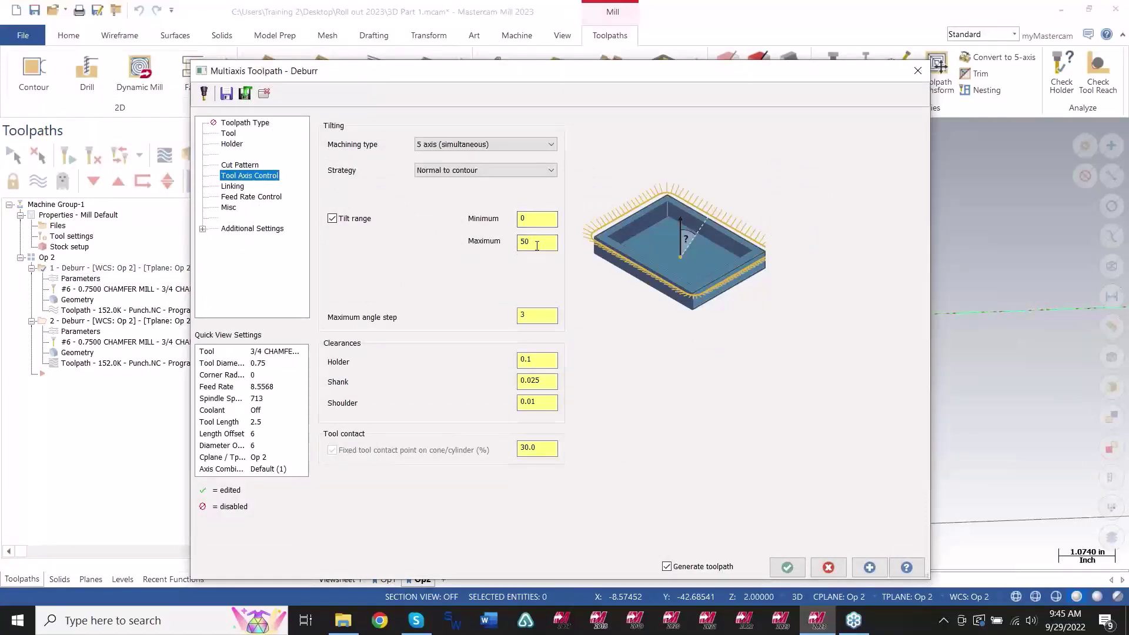
pyautogui.click(828, 568)
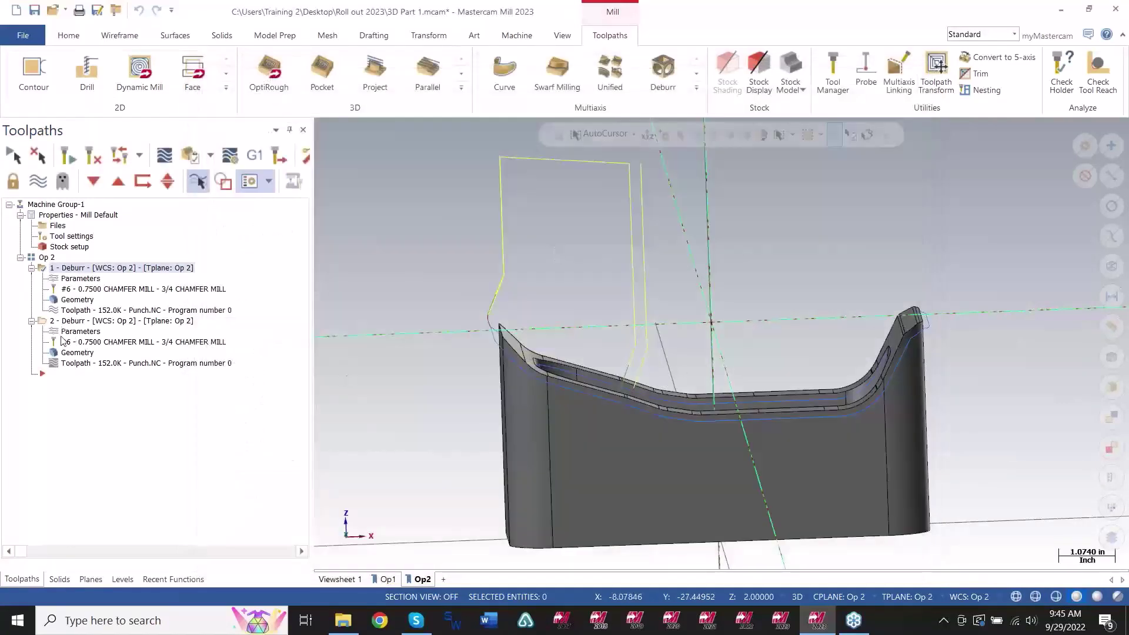
# Backplot deburr operation 2 and compare the chamfer mill's tilt along the outer rim and inner pocket edge.
pyautogui.click(70, 364)
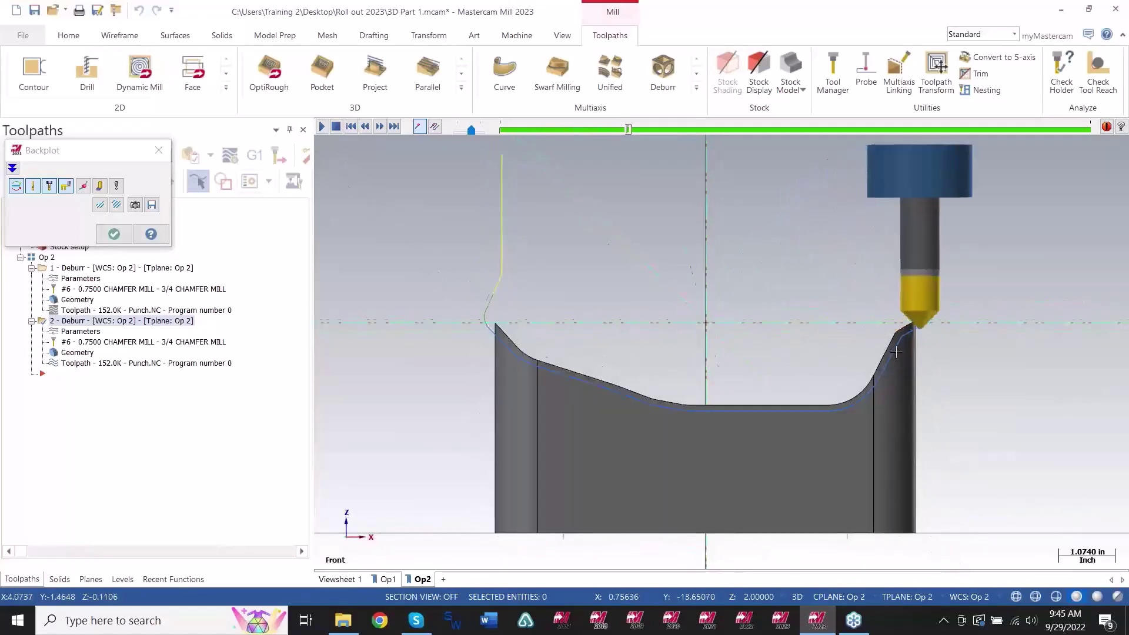
pyautogui.moveTo(932, 389); pyautogui.dragTo(919, 378, button='middle')
pyautogui.scroll(2, 847, 341)
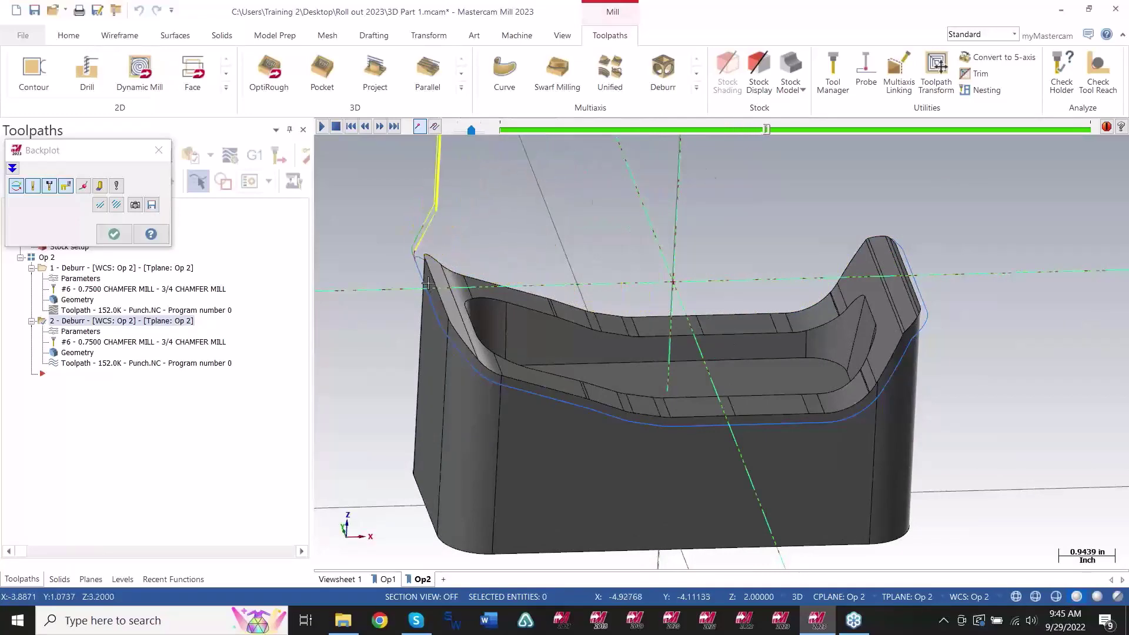
pyautogui.scroll(3, 511, 370)
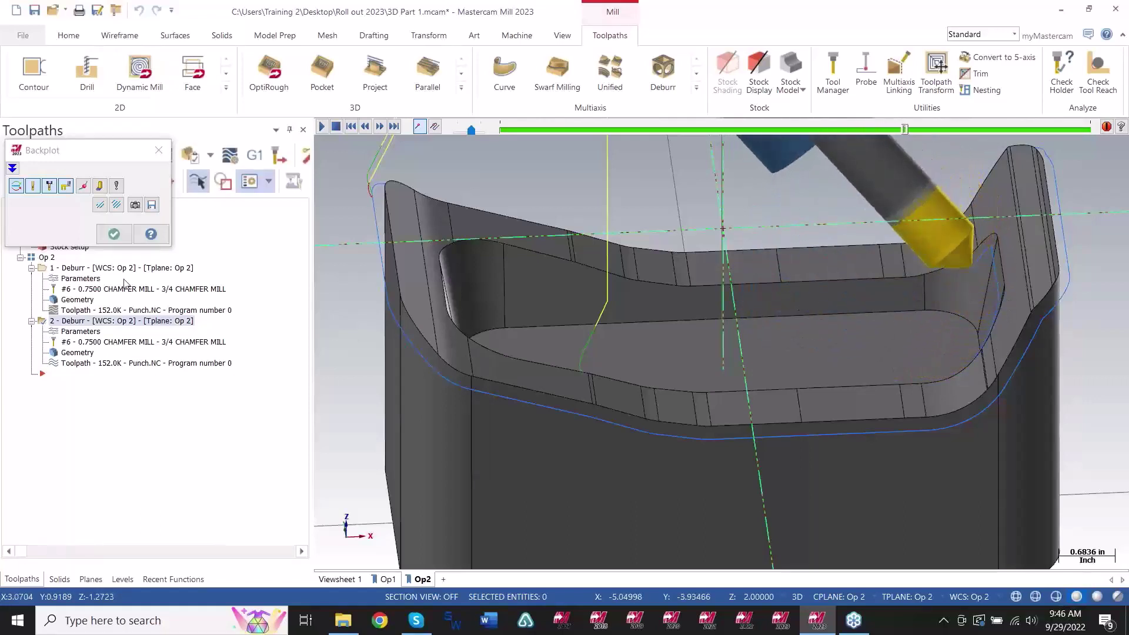
pyautogui.click(114, 234)
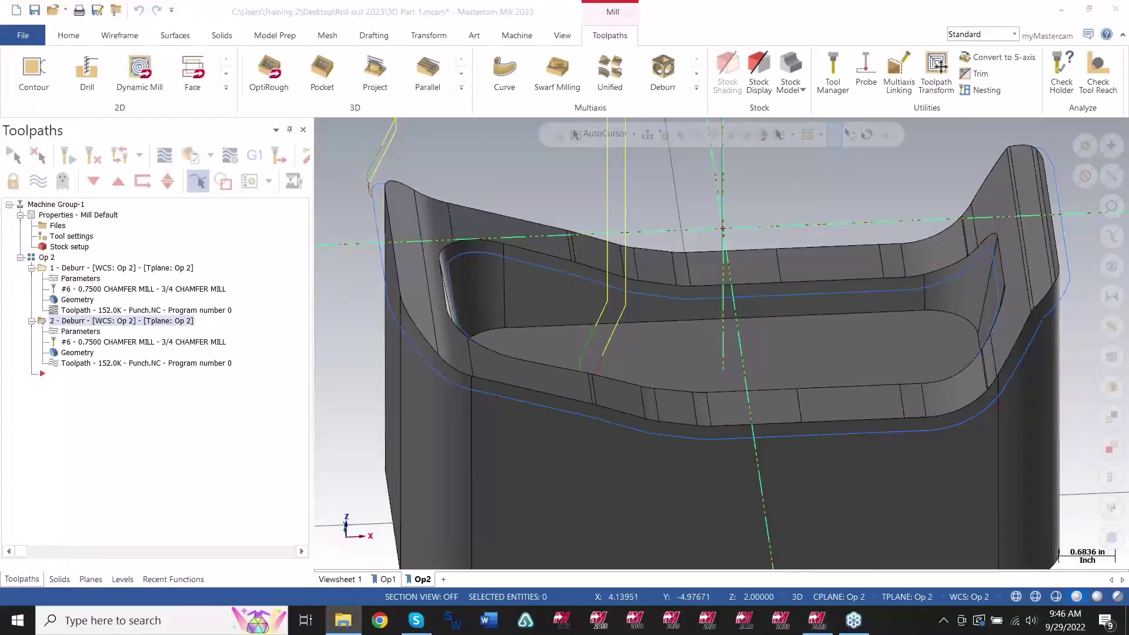
# Open the file DOME_WPKTS apr 14.mcam and discard the changes to 3D Part 1.mcam.
pyautogui.moveTo(776, 342); pyautogui.dragTo(798, 339)
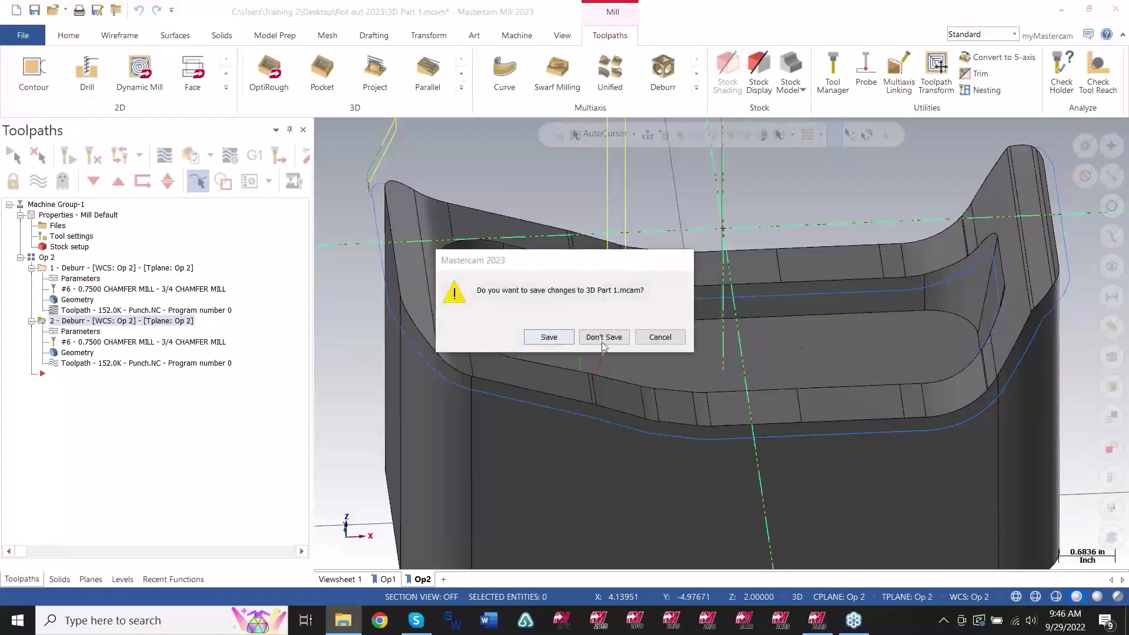
pyautogui.click(603, 337)
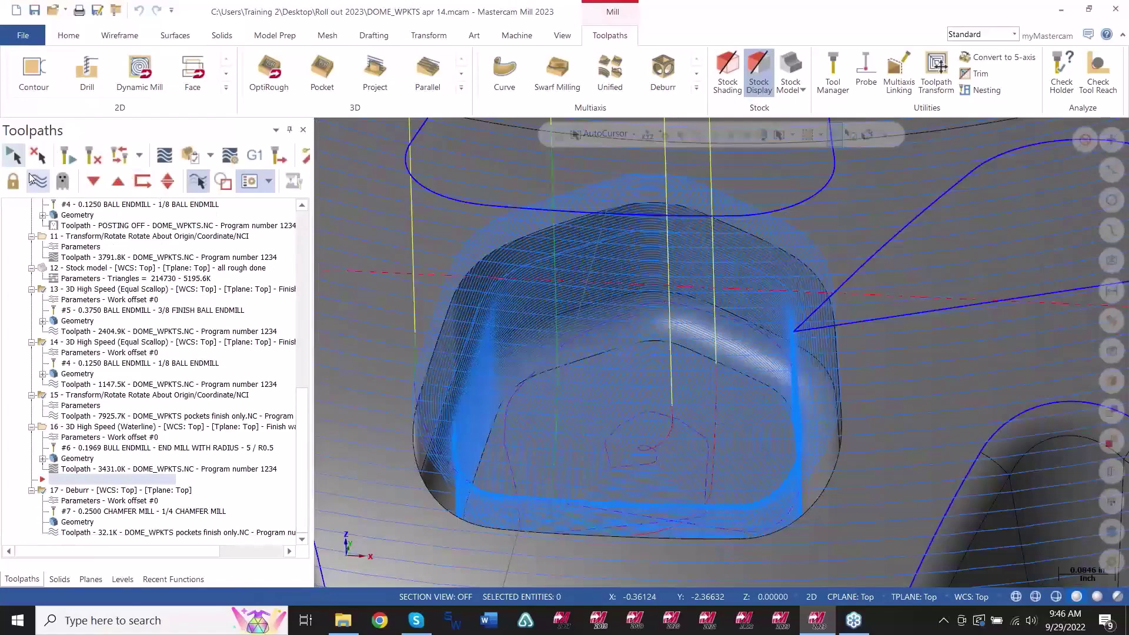
# Hide the displayed toolpaths and show only deburr operation 17's path on the dome's pocket edge.
pyautogui.click(34, 180)
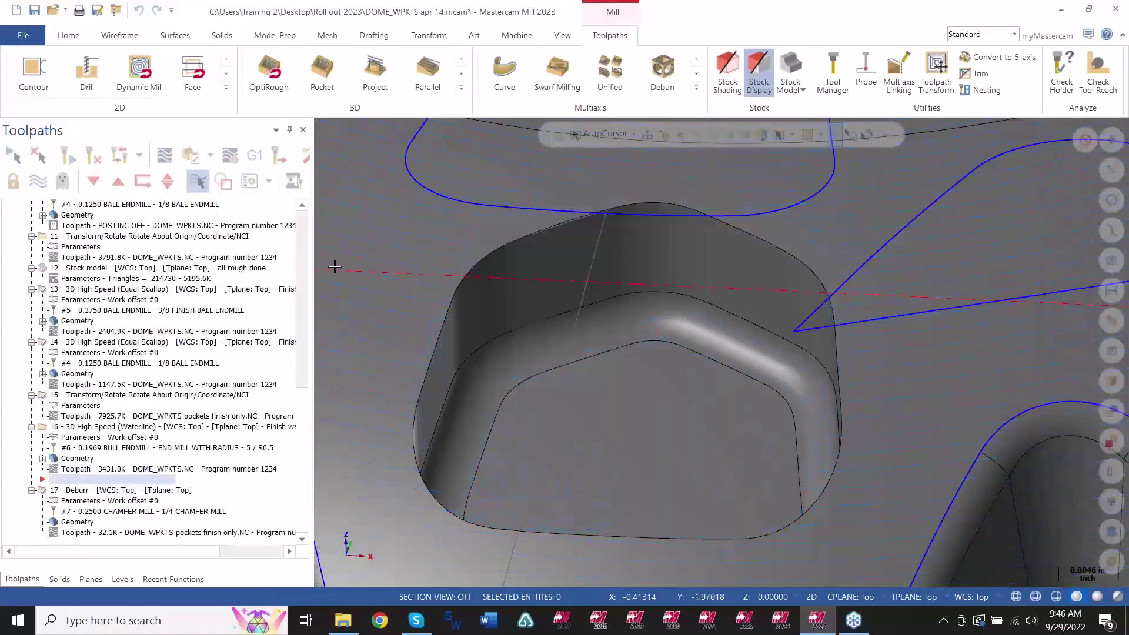
pyautogui.scroll(-2, 365, 290)
pyautogui.click(104, 492)
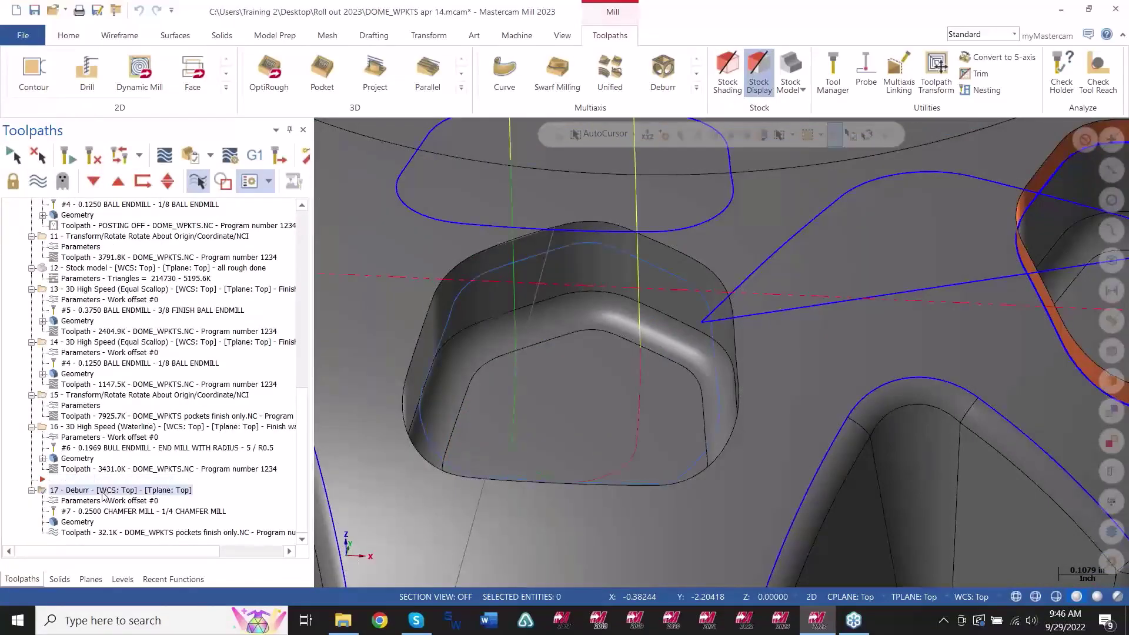
pyautogui.scroll(-5, 640, 342)
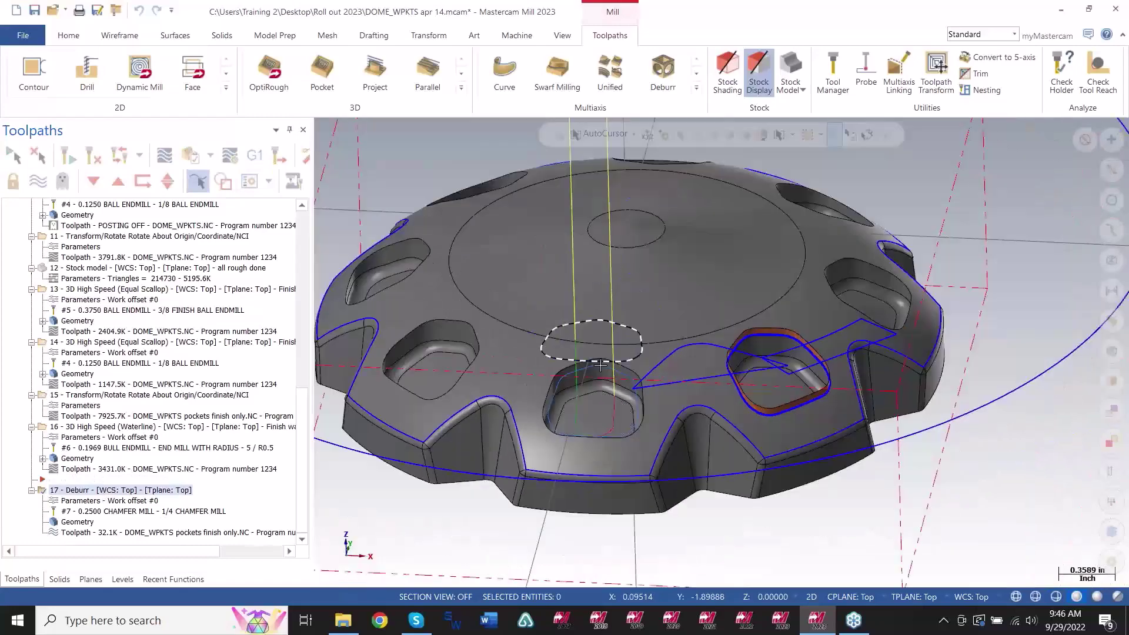
# Backplot deburr operation 17 and examine how the chamfer mill follows the dome pocket's edge around the full loop.
pyautogui.scroll(5, 640, 342)
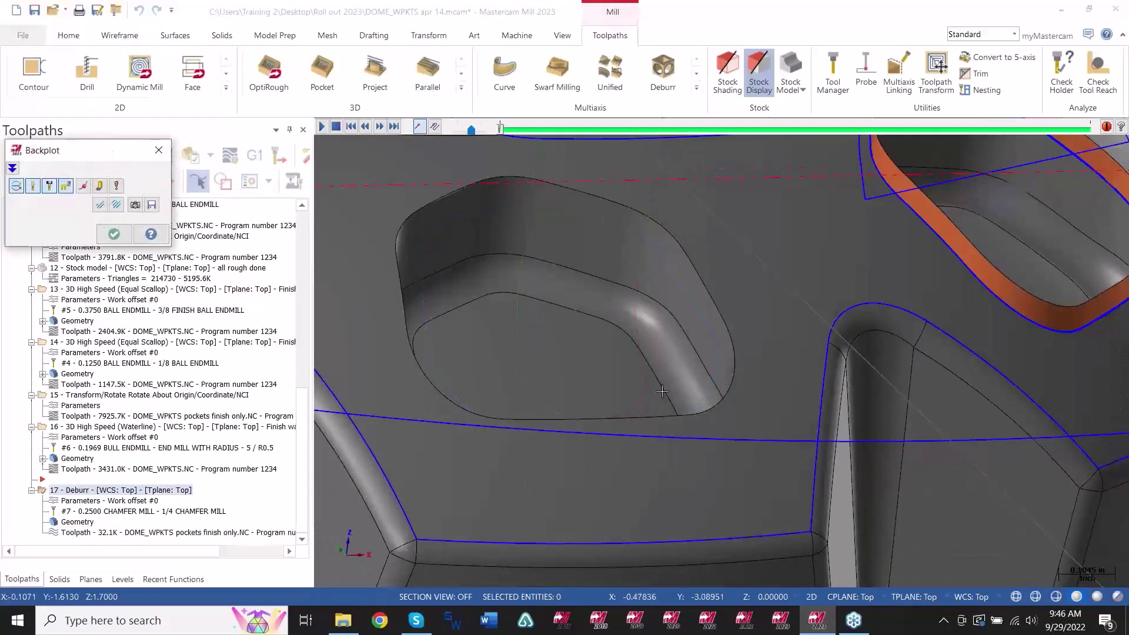
pyautogui.scroll(-1, 682, 362)
pyautogui.scroll(6, 582, 406)
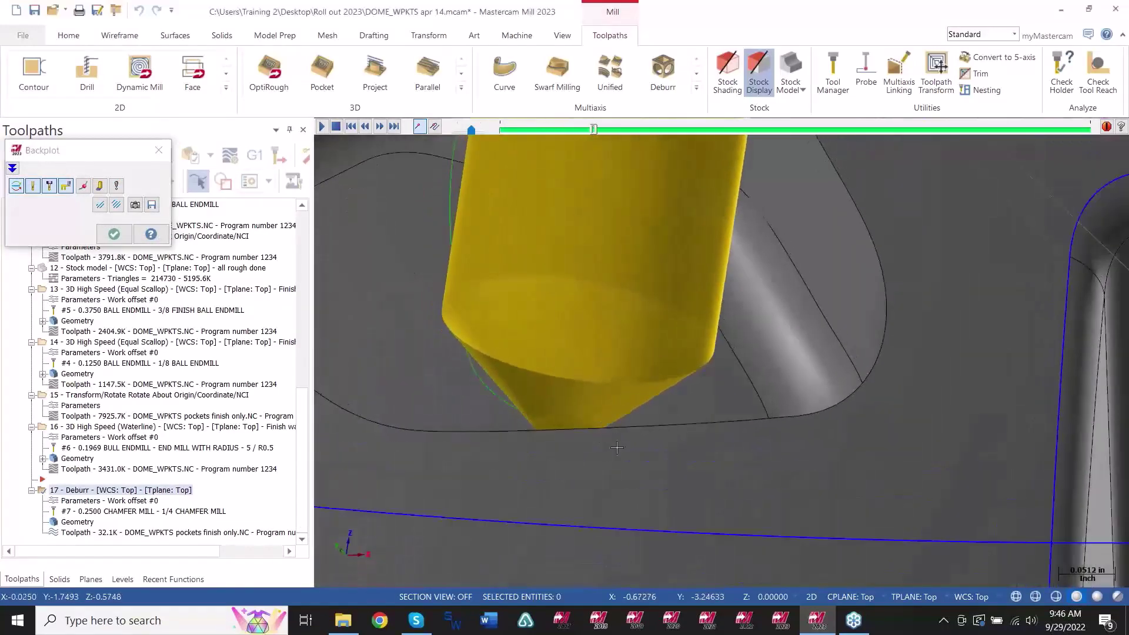
pyautogui.scroll(6, 659, 456)
pyautogui.scroll(5, 659, 456)
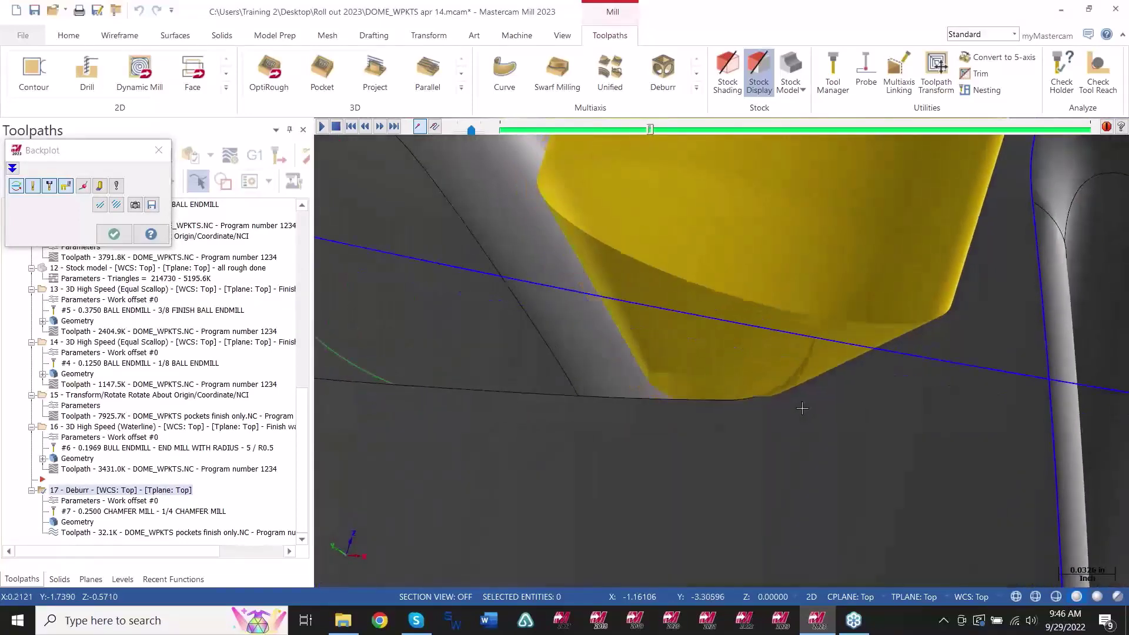
pyautogui.scroll(2, 795, 411)
pyautogui.scroll(-3, 795, 411)
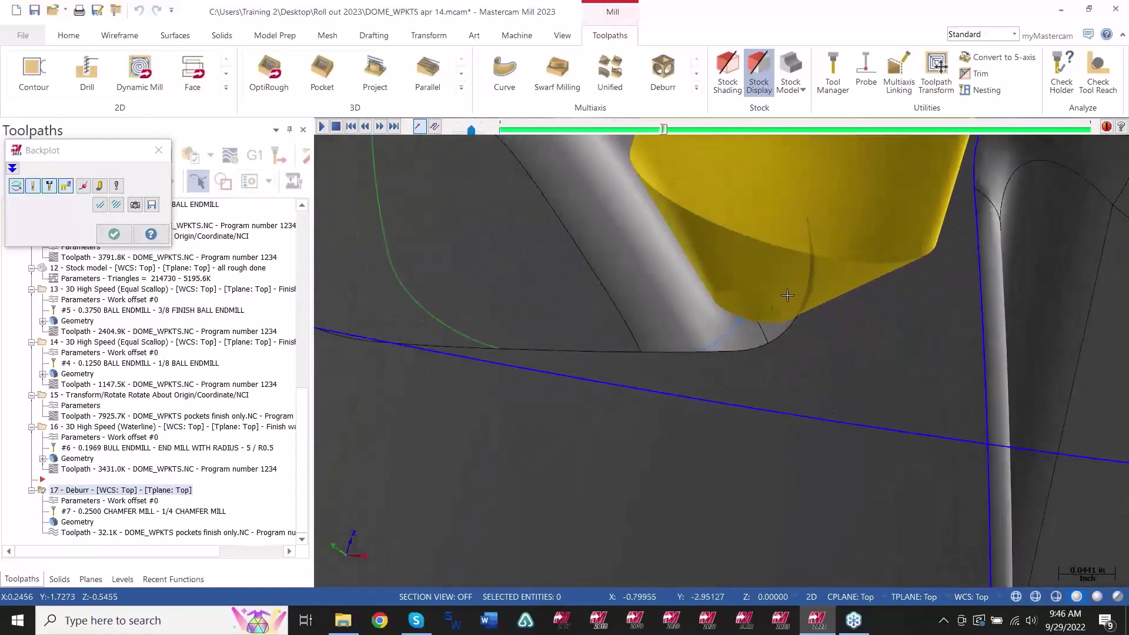
pyautogui.scroll(-4, 853, 343)
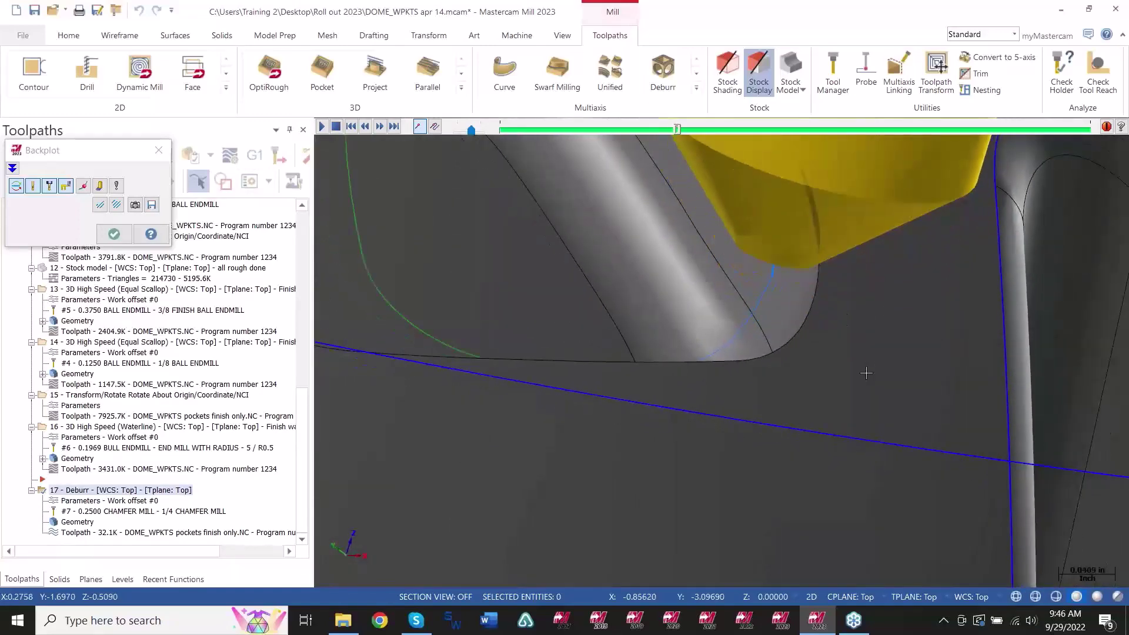
pyautogui.scroll(-3, 852, 344)
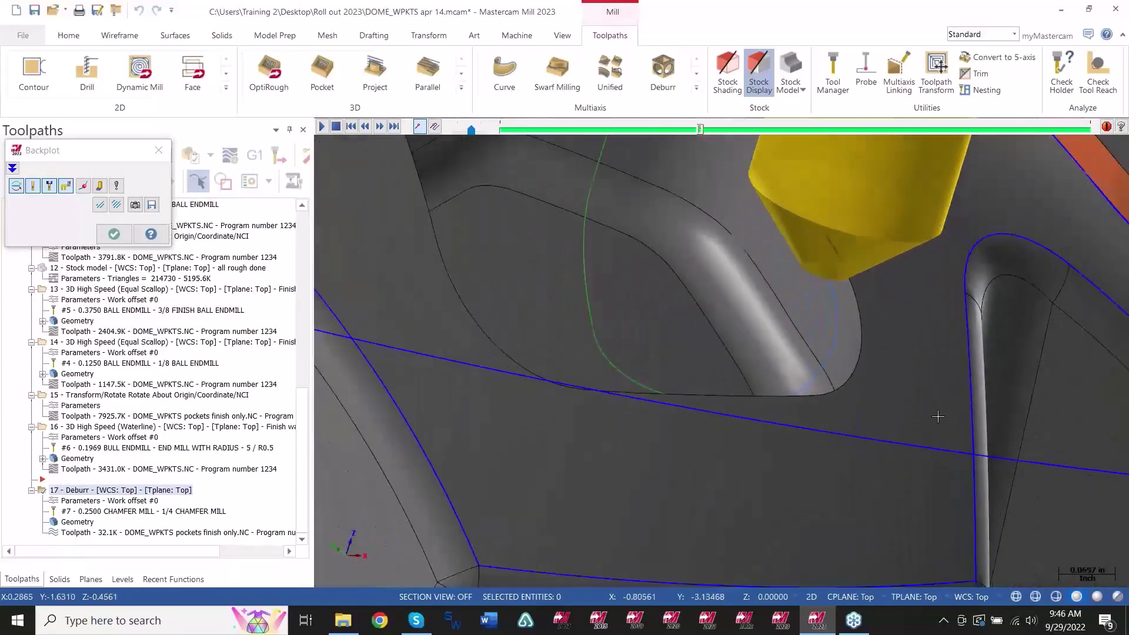
pyautogui.scroll(2, 925, 422)
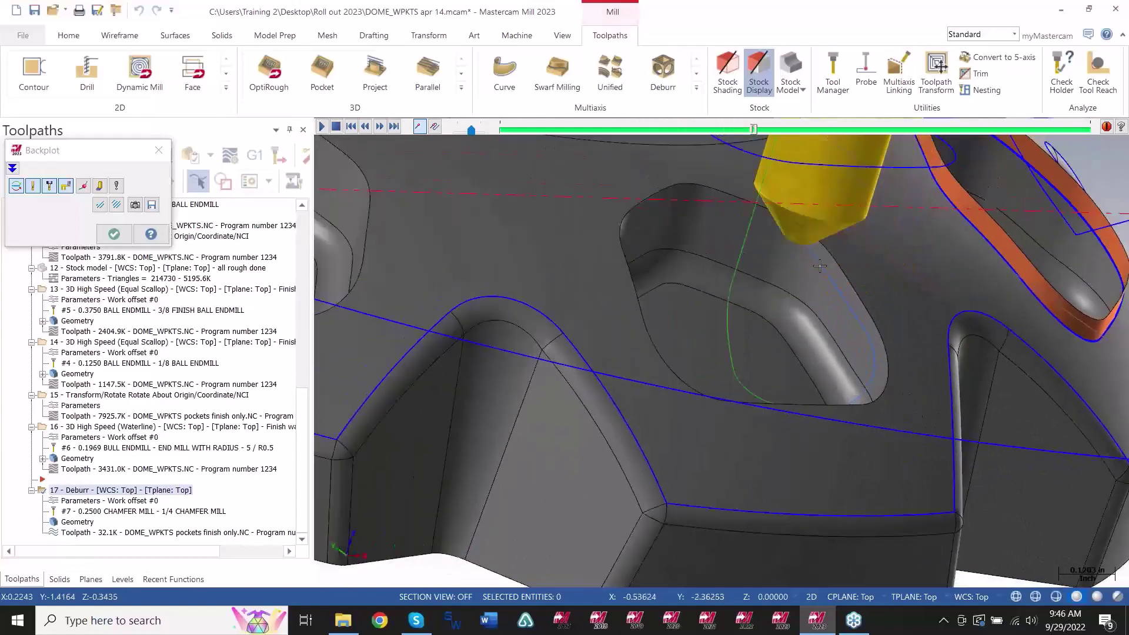
pyautogui.scroll(-3, 732, 225)
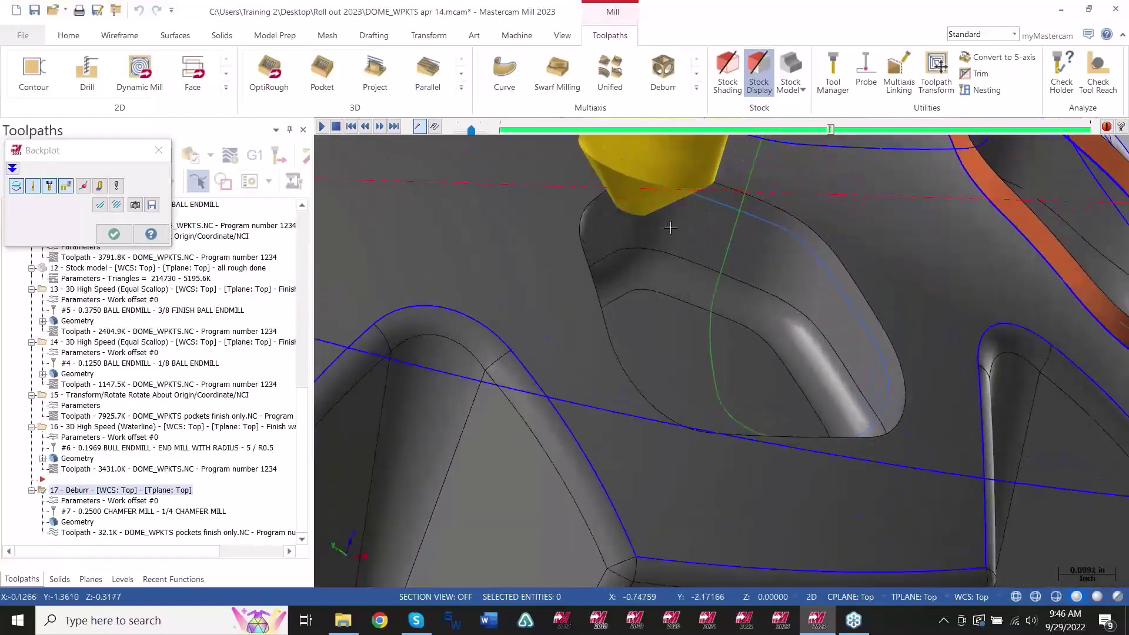
pyautogui.scroll(-1, 595, 330)
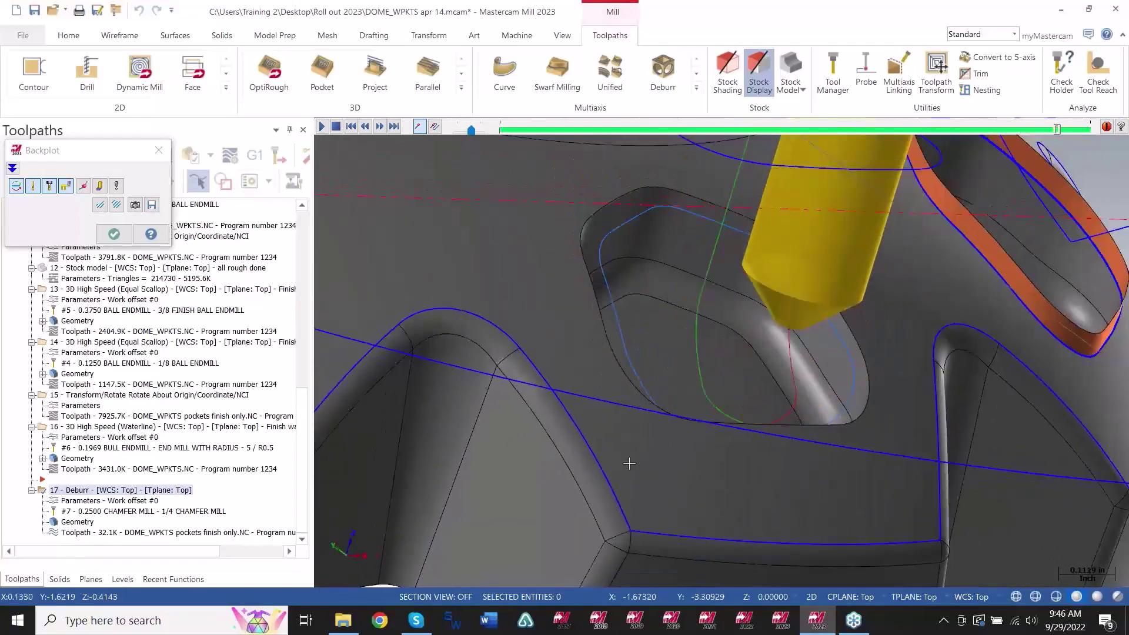
pyautogui.moveTo(824, 500); pyautogui.dragTo(771, 512, button='middle')
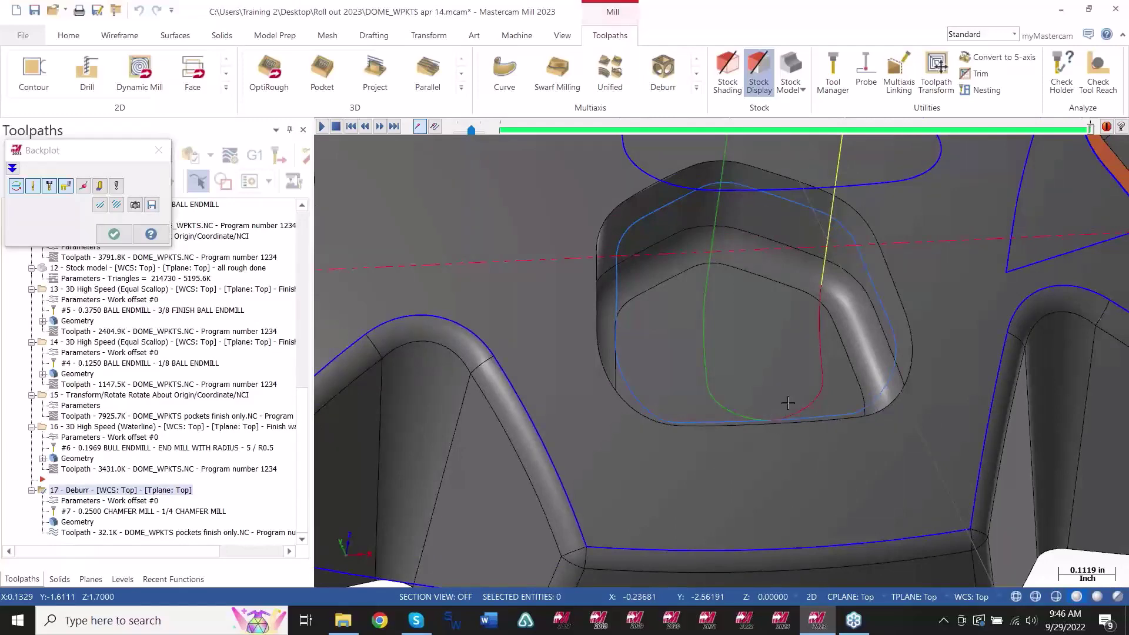
pyautogui.press('Escape')
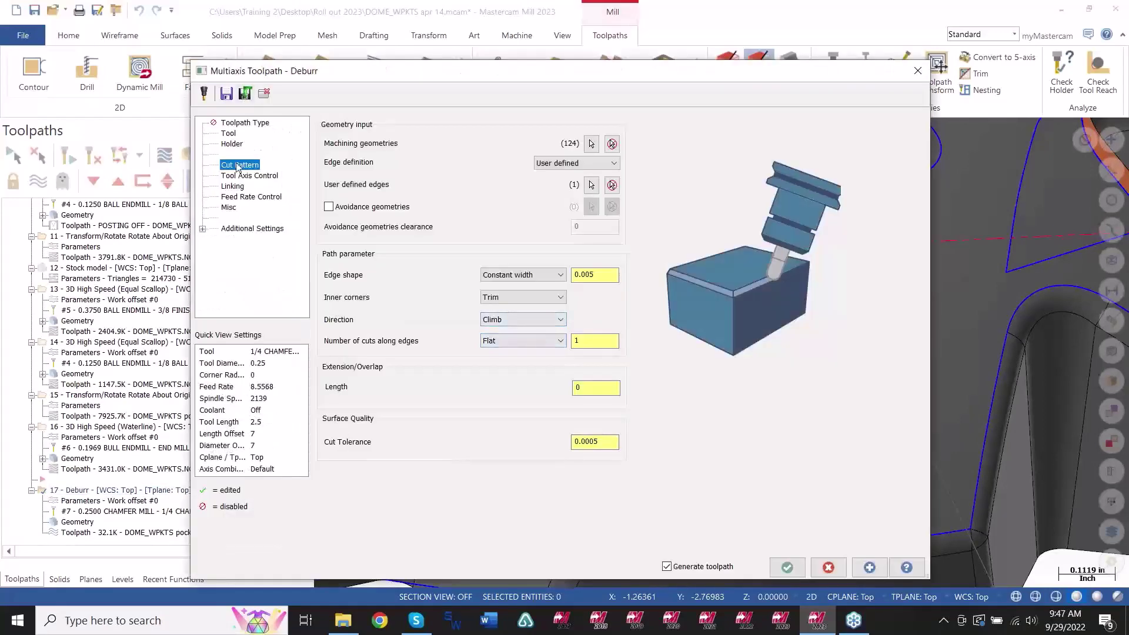
# Review the machining type options in deburr operation 17's tool axis control and leave the parameters without changes.
pyautogui.click(237, 175)
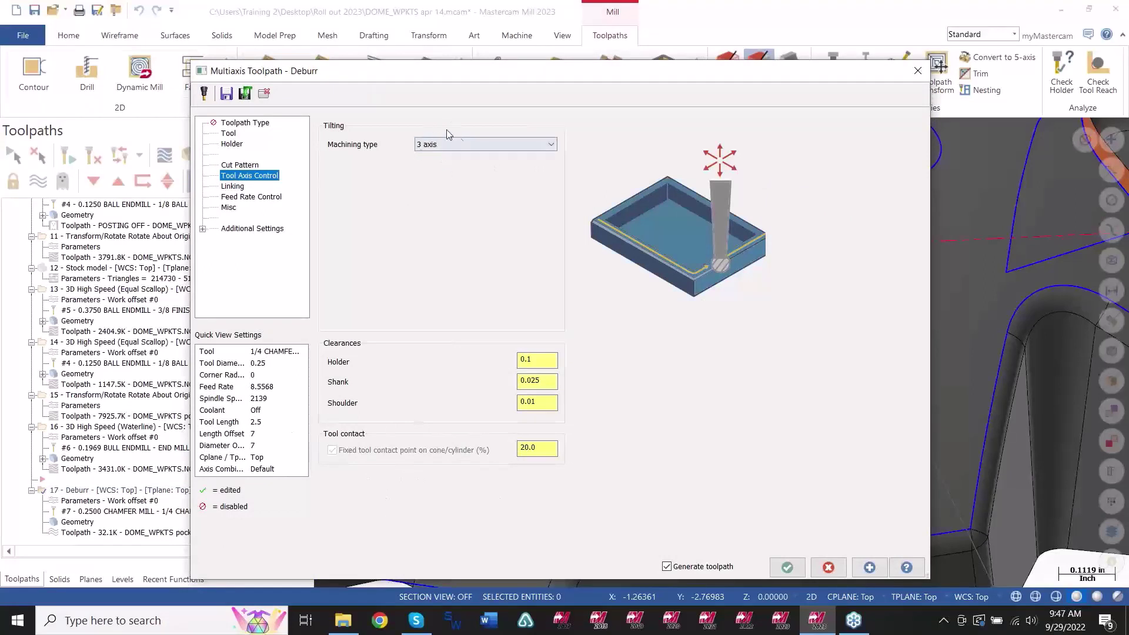
pyautogui.click(444, 144)
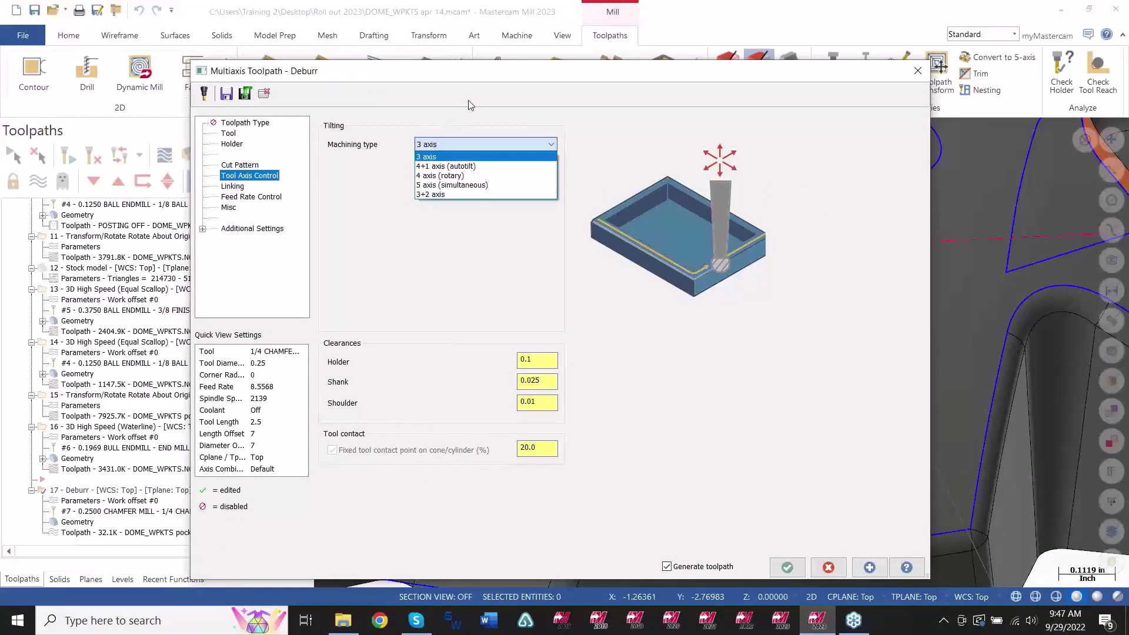
pyautogui.click(435, 156)
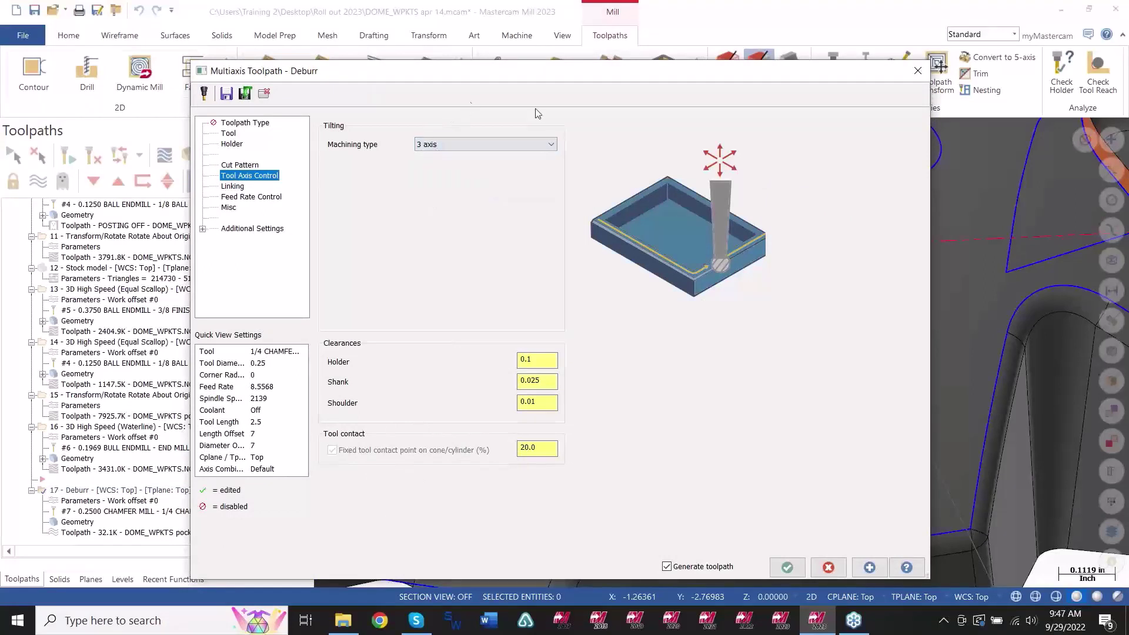
pyautogui.click(828, 568)
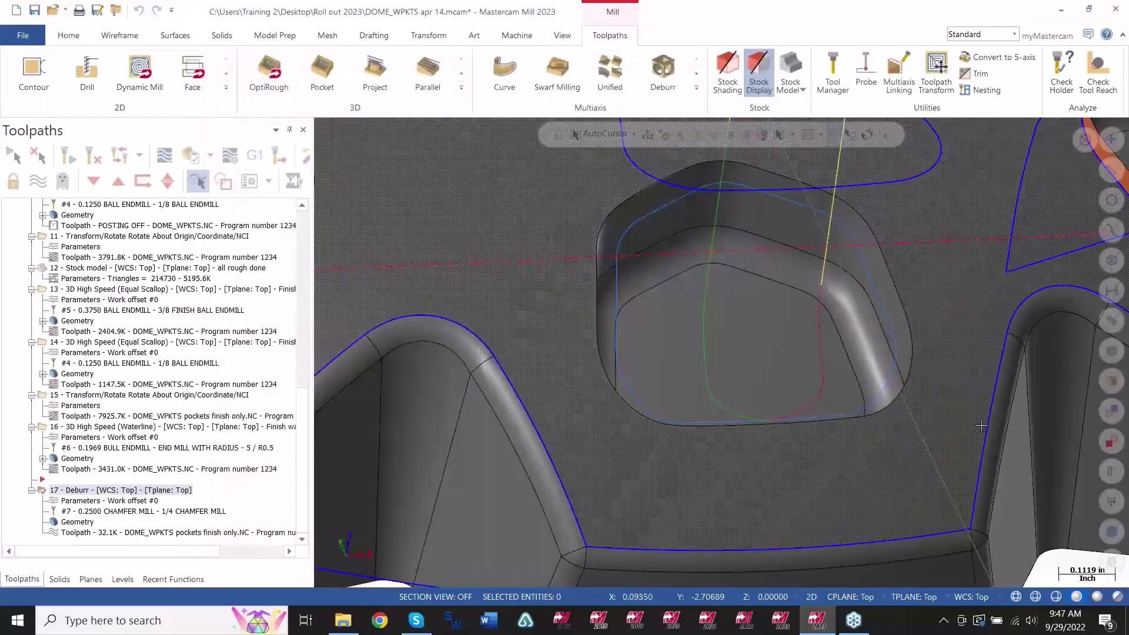
# Open the file UNIFIED.mcam and show only the Unified Parallel toolpath of operation 1.
pyautogui.click(343, 620)
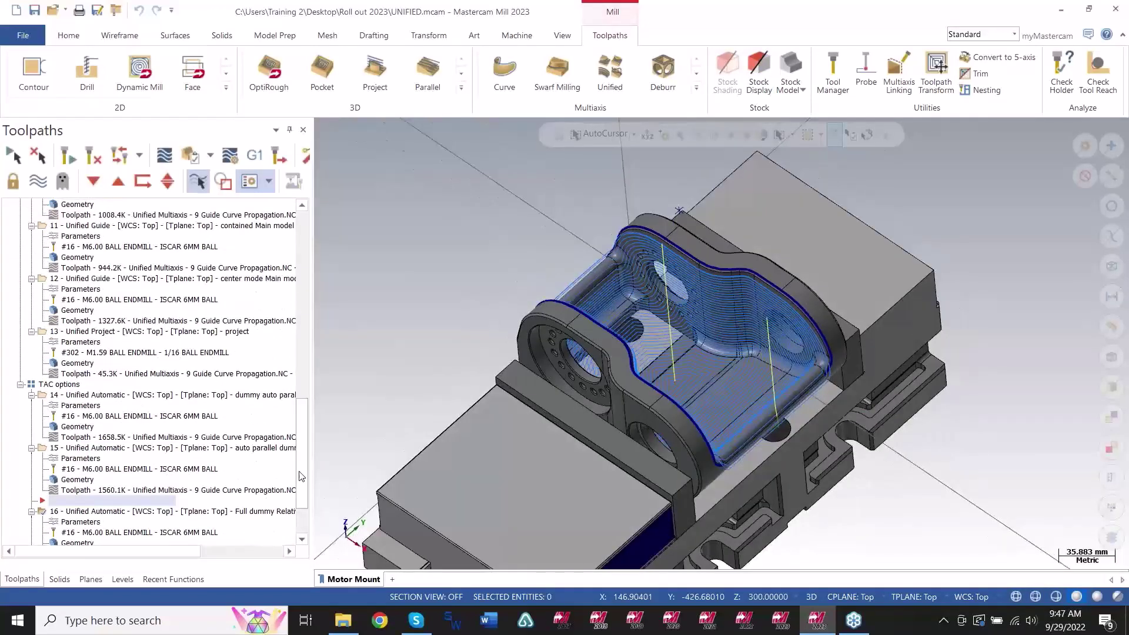
pyautogui.scroll(10, 301, 467)
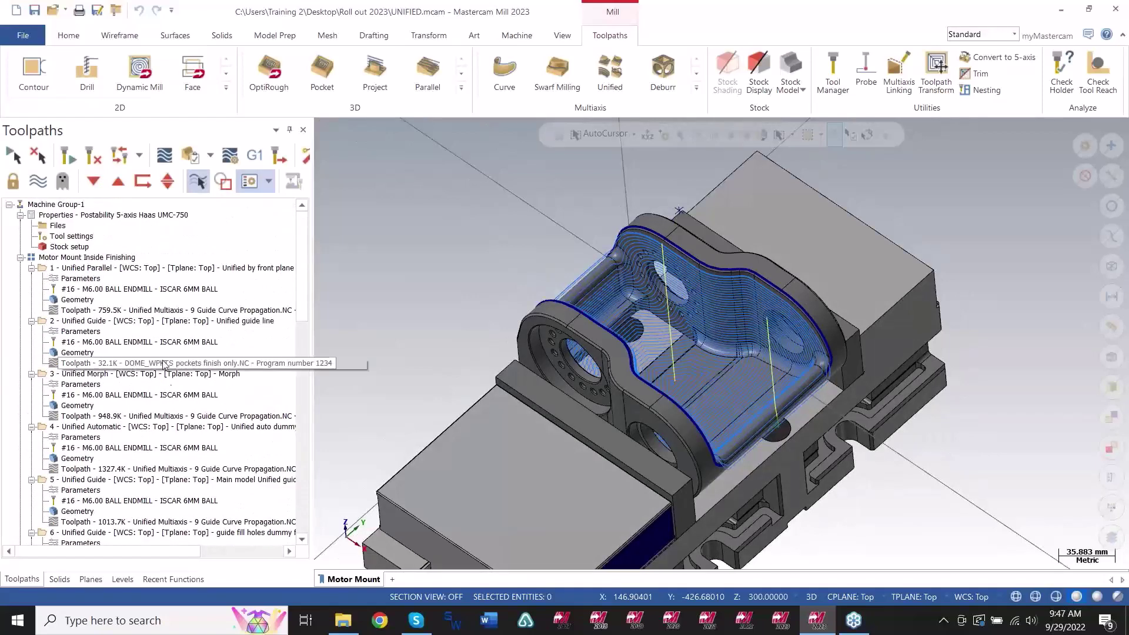
pyautogui.click(163, 267)
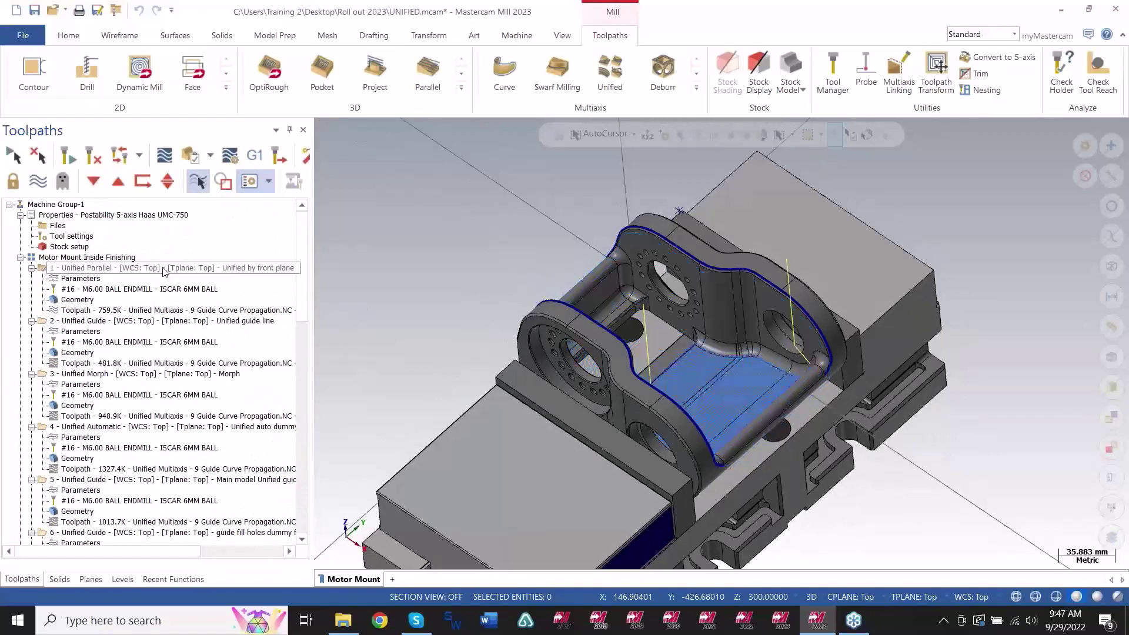
# Browse the motor mount's unified toolpaths from operation 1 into the TAC options group, and return to operation 1.
pyautogui.scroll(5, 749, 410)
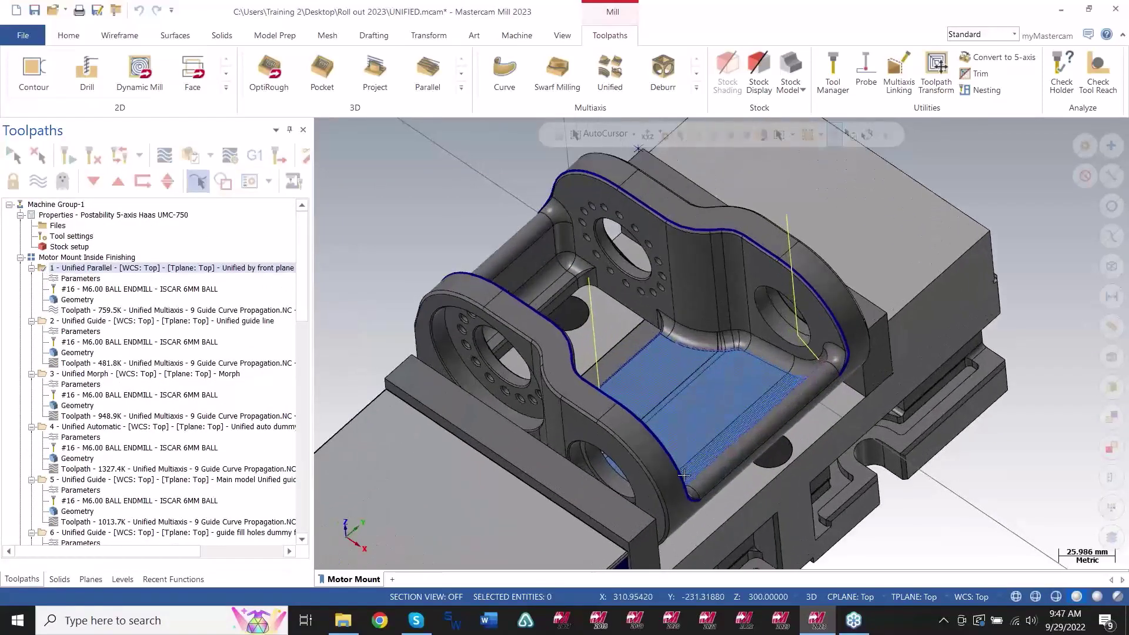
pyautogui.click(104, 268)
pyautogui.press('Down')
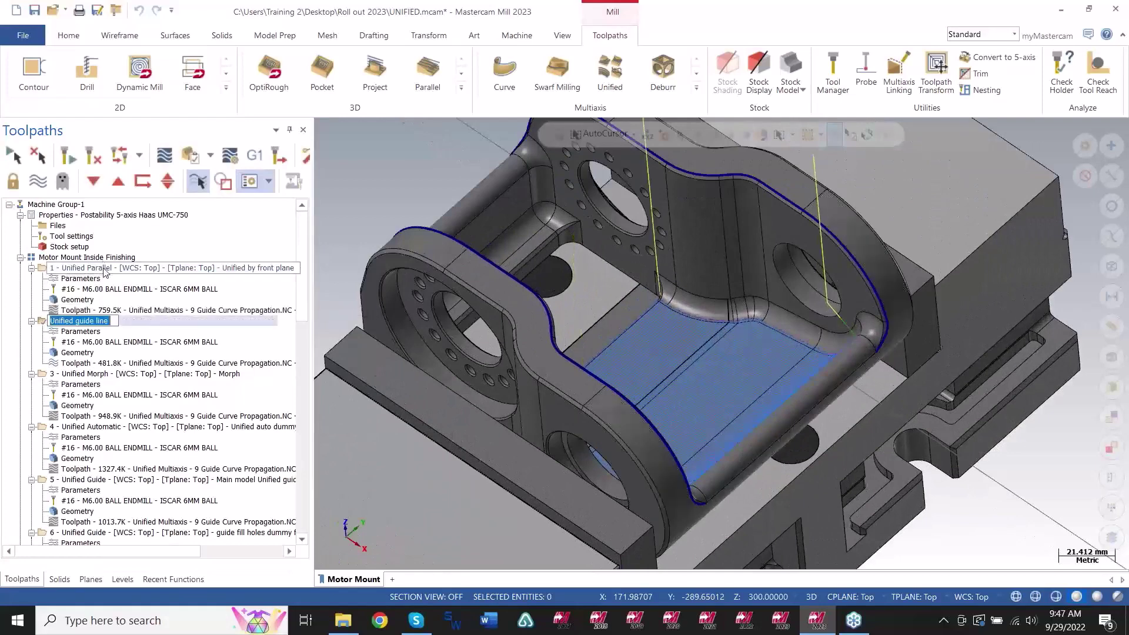
pyautogui.press('Down')
pyautogui.click(268, 347)
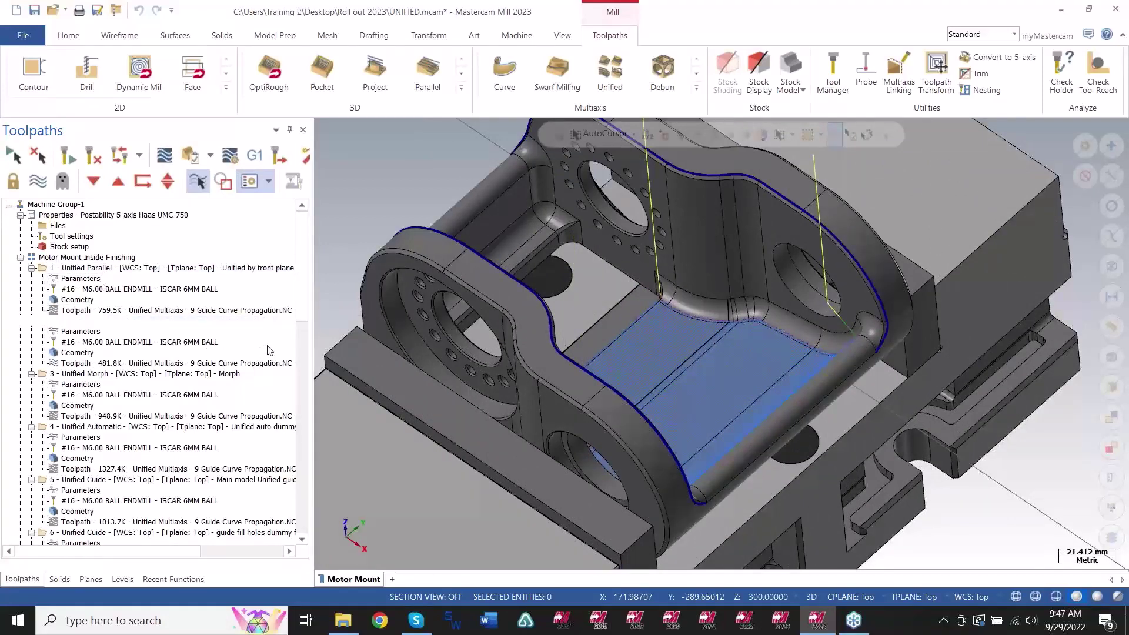
pyautogui.press('Down')
pyautogui.press('Down')
pyautogui.press('Down')
pyautogui.press('Down')
pyautogui.press('Down')
pyautogui.press('Down')
pyautogui.press('Down')
pyautogui.press('Down')
pyautogui.press('Down')
pyautogui.press('Down')
pyautogui.press('Down')
pyautogui.press('Down')
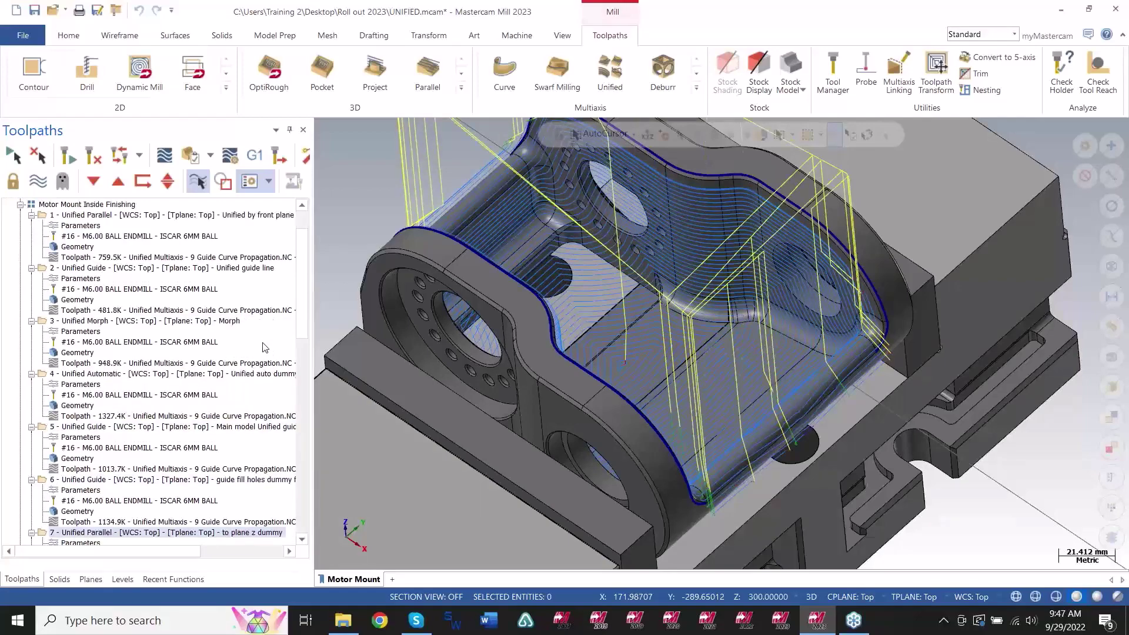
pyautogui.press('Down')
pyautogui.press('Down')
pyautogui.press('Down')
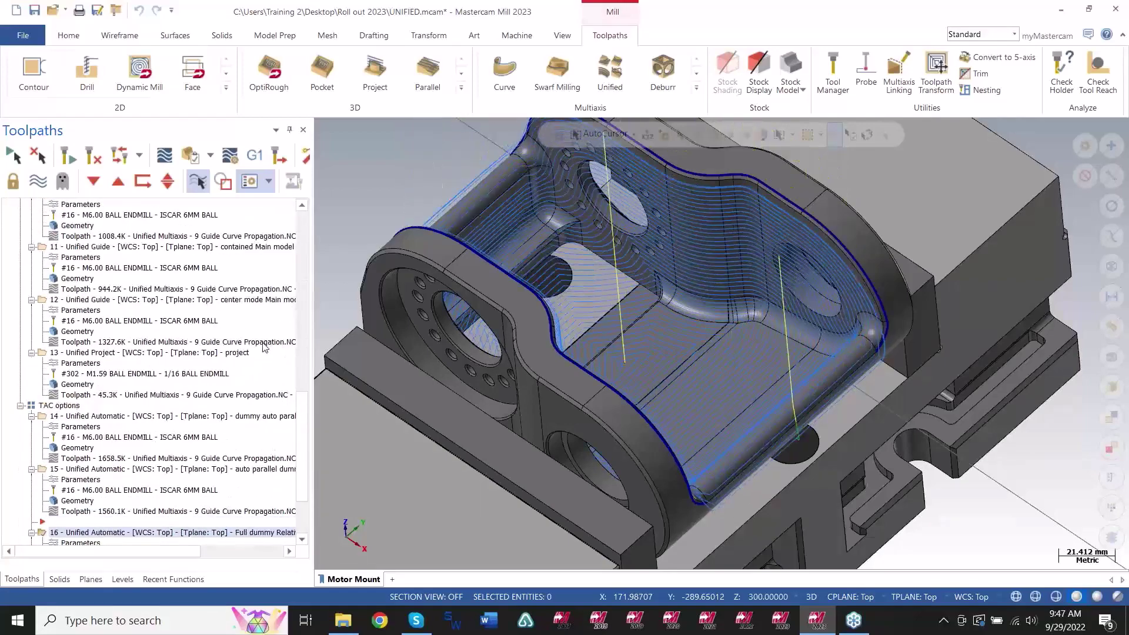
pyautogui.press('Up')
pyautogui.press('Up')
pyautogui.press('Up')
pyautogui.press('Up')
pyautogui.press('Up')
pyautogui.press('Up')
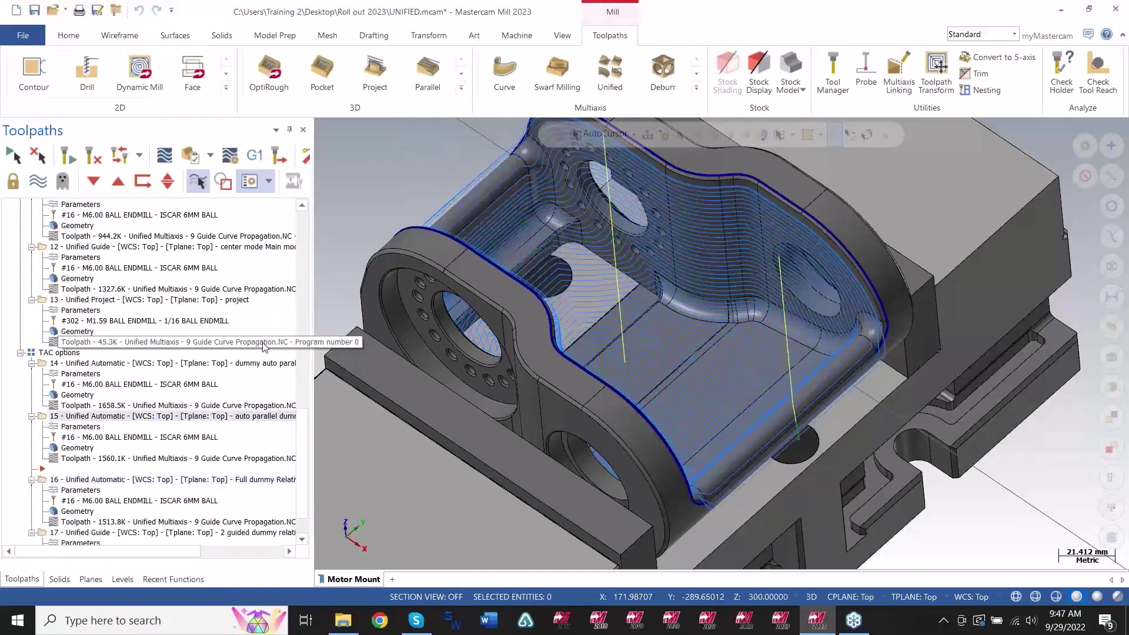
pyautogui.press('Up')
pyautogui.press('Up')
pyautogui.press('Up')
pyautogui.press('Up')
pyautogui.press('Up')
pyautogui.press('Up')
pyautogui.press('Up')
pyautogui.press('Up')
pyautogui.press('Up')
pyautogui.press('Up')
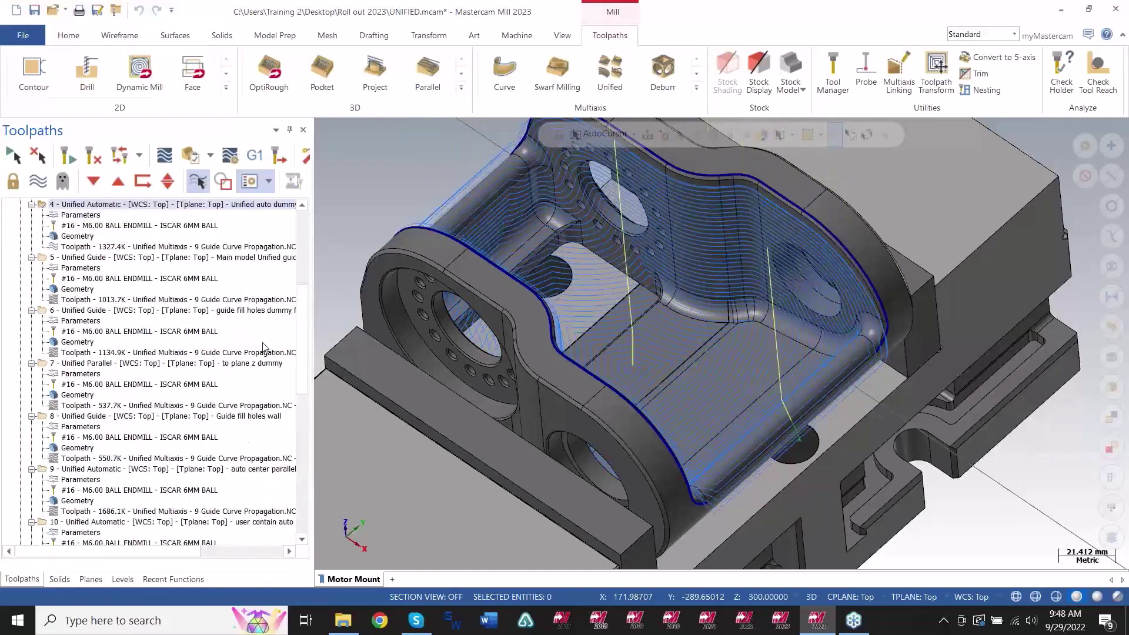
pyautogui.scroll(2, 291, 339)
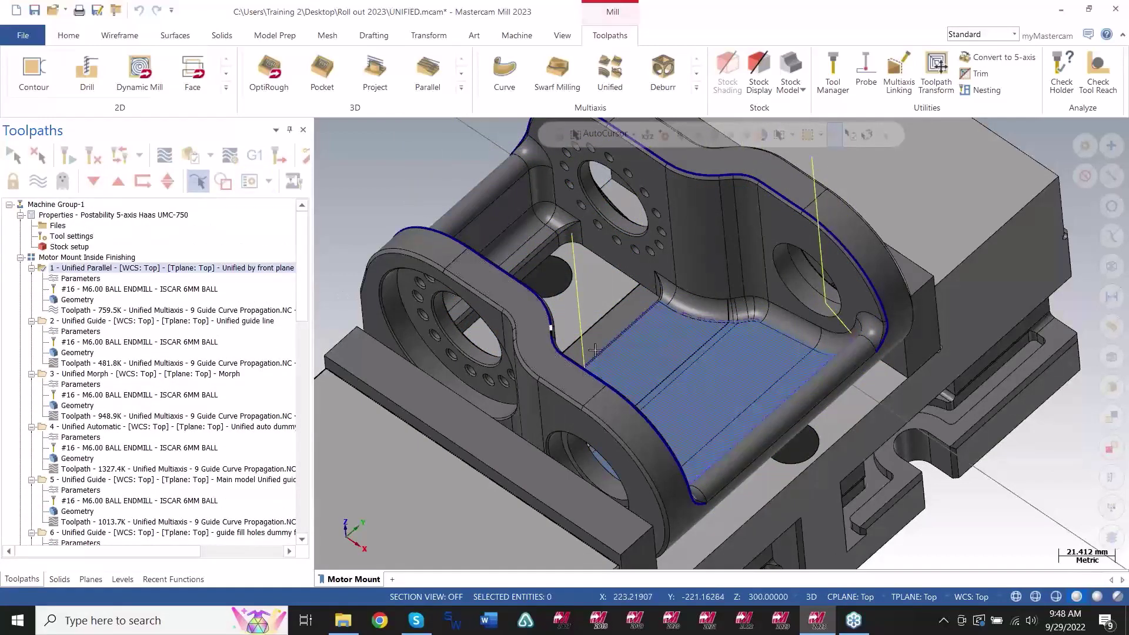
# Review the available multiaxis toolpath types and inspect operation 1's parallel path on the motor mount's inner floor.
pyautogui.moveTo(649, 357)
pyautogui.mouseDown(button='middle')
pyautogui.moveTo(653, 321)
pyautogui.moveTo(685, 394)
pyautogui.moveTo(688, 367)
pyautogui.moveTo(547, 319)
pyautogui.mouseUp(button='middle')
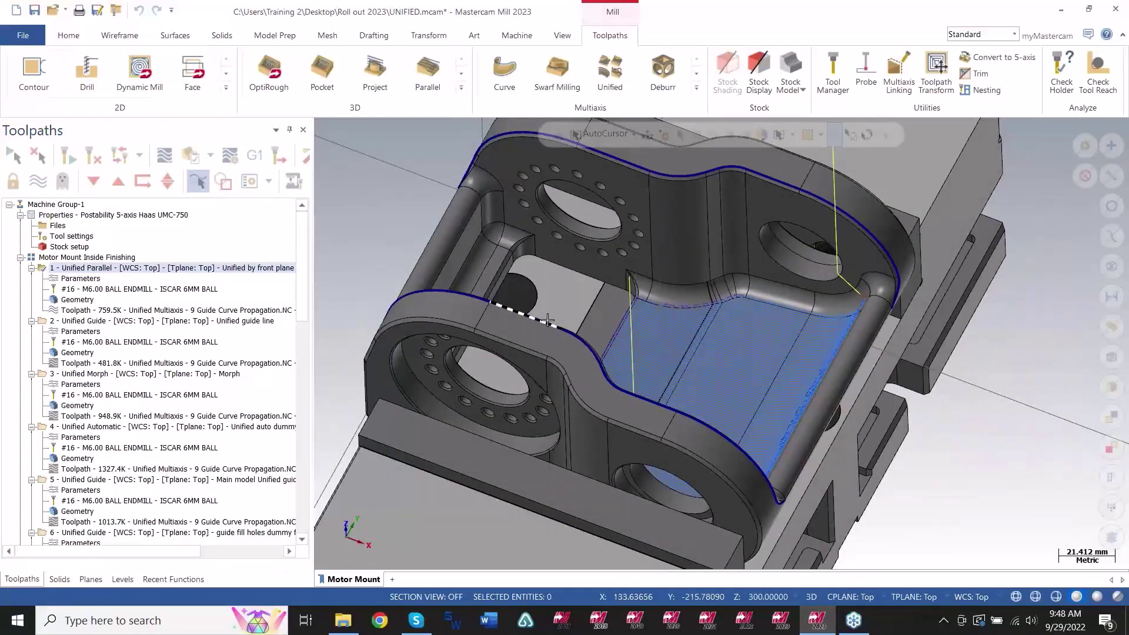
pyautogui.click(697, 94)
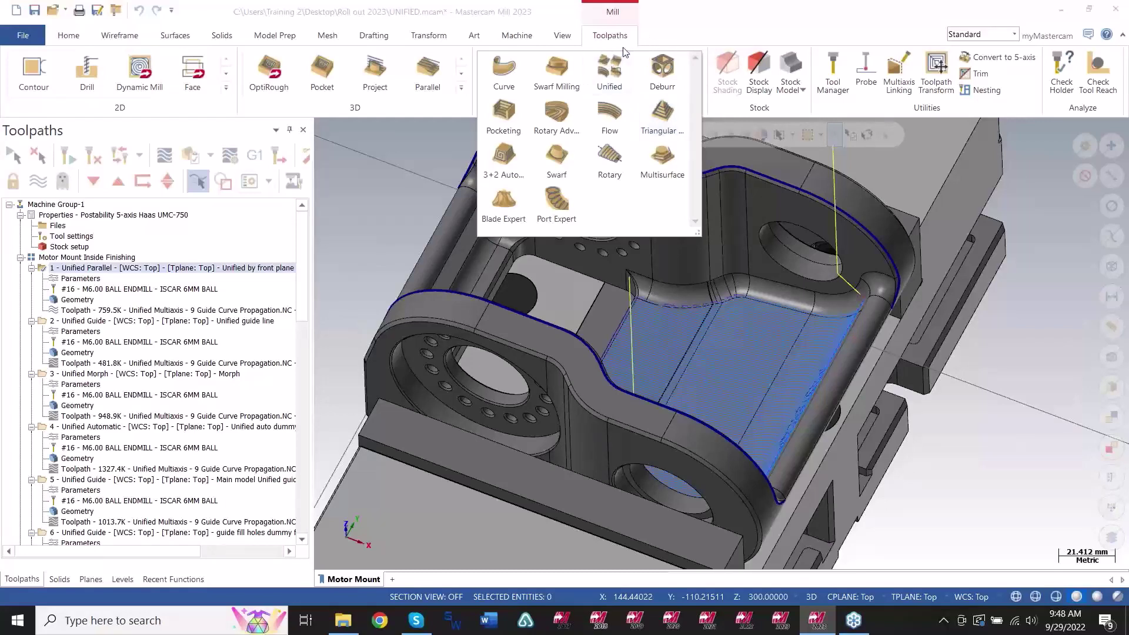
pyautogui.click(696, 20)
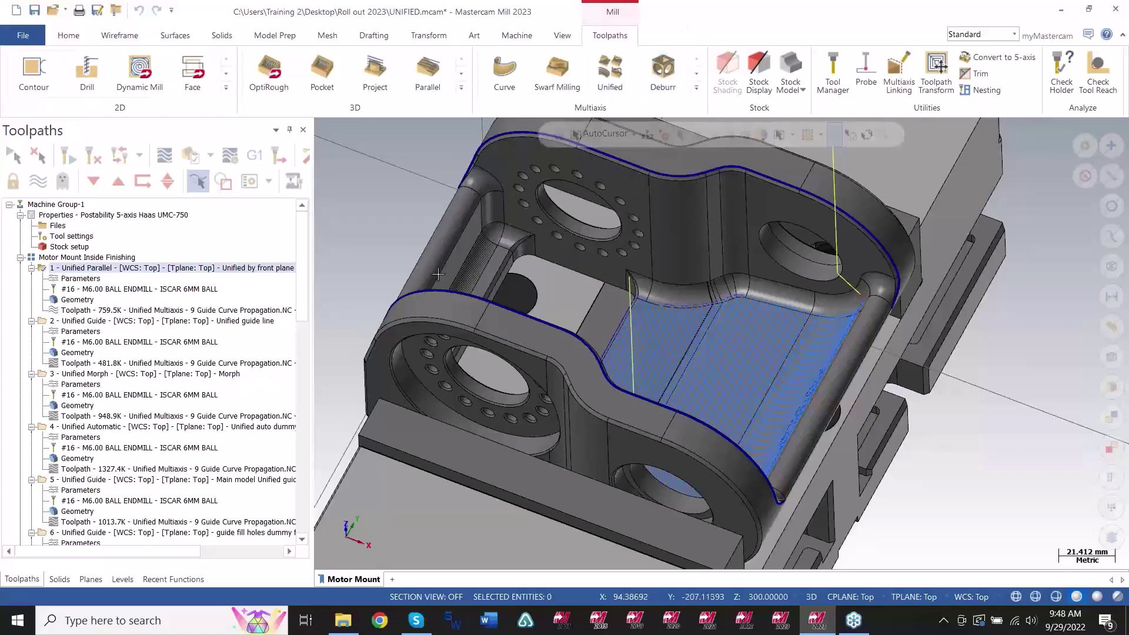
pyautogui.moveTo(743, 360)
pyautogui.mouseDown(button='middle')
pyautogui.moveTo(772, 378)
pyautogui.moveTo(744, 362)
pyautogui.mouseUp(button='middle')
pyautogui.scroll(-3, 738, 414)
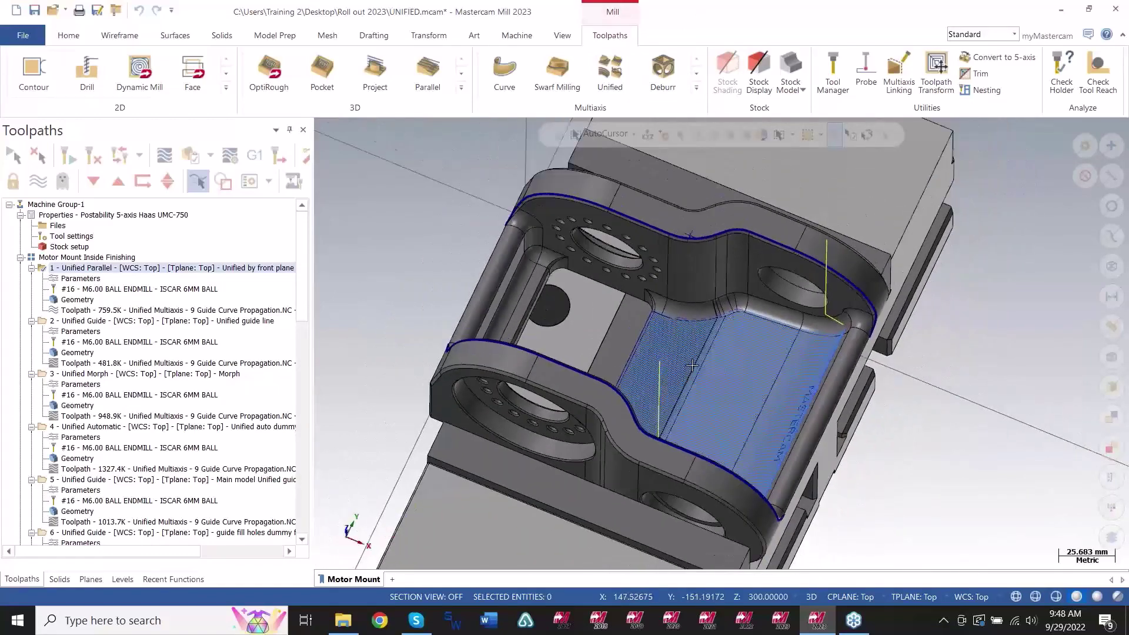
pyautogui.moveTo(688, 373)
pyautogui.mouseDown(button='middle')
pyautogui.moveTo(681, 380)
pyautogui.moveTo(760, 400)
pyautogui.mouseUp(button='middle')
pyautogui.scroll(3, 748, 402)
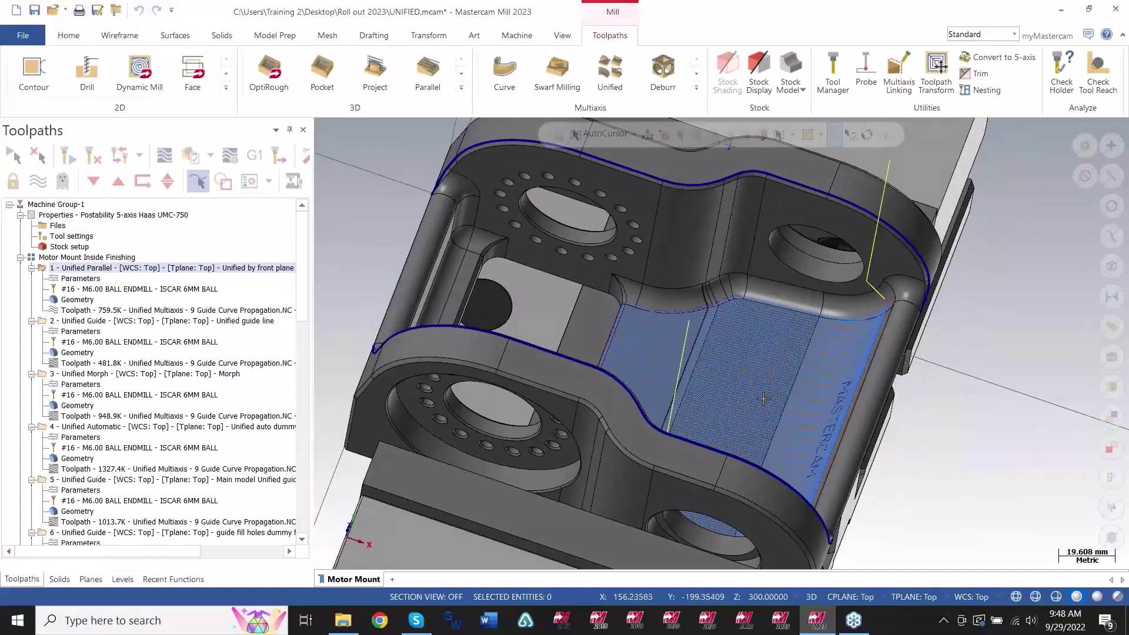
pyautogui.moveTo(757, 414)
pyautogui.mouseDown(button='middle')
pyautogui.moveTo(724, 431)
pyautogui.moveTo(756, 414)
pyautogui.moveTo(764, 426)
pyautogui.moveTo(745, 421)
pyautogui.mouseUp(button='middle')
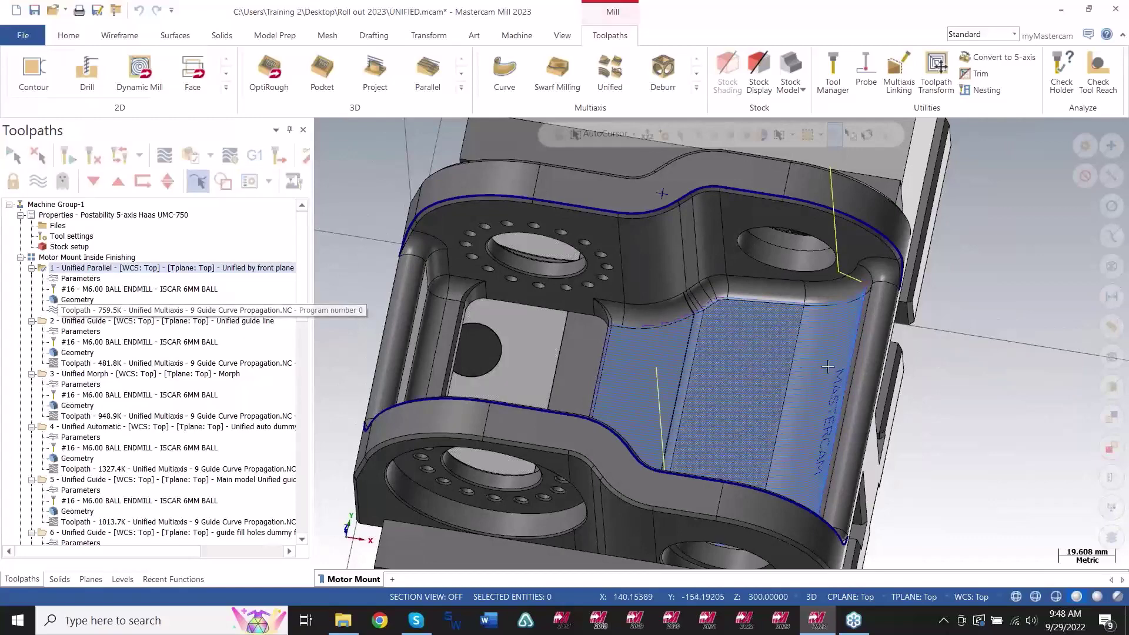
# Open operation 1's Unified Parallel parameters and review the cut pattern's available plane styles, keeping Plane.
pyautogui.click(82, 279)
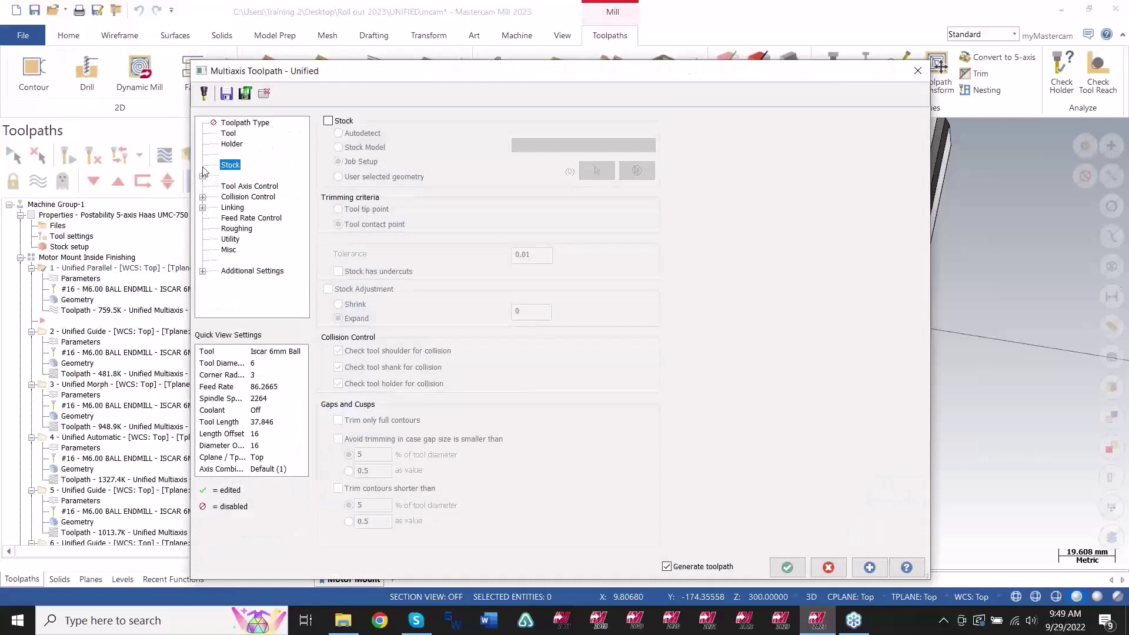
pyautogui.click(229, 135)
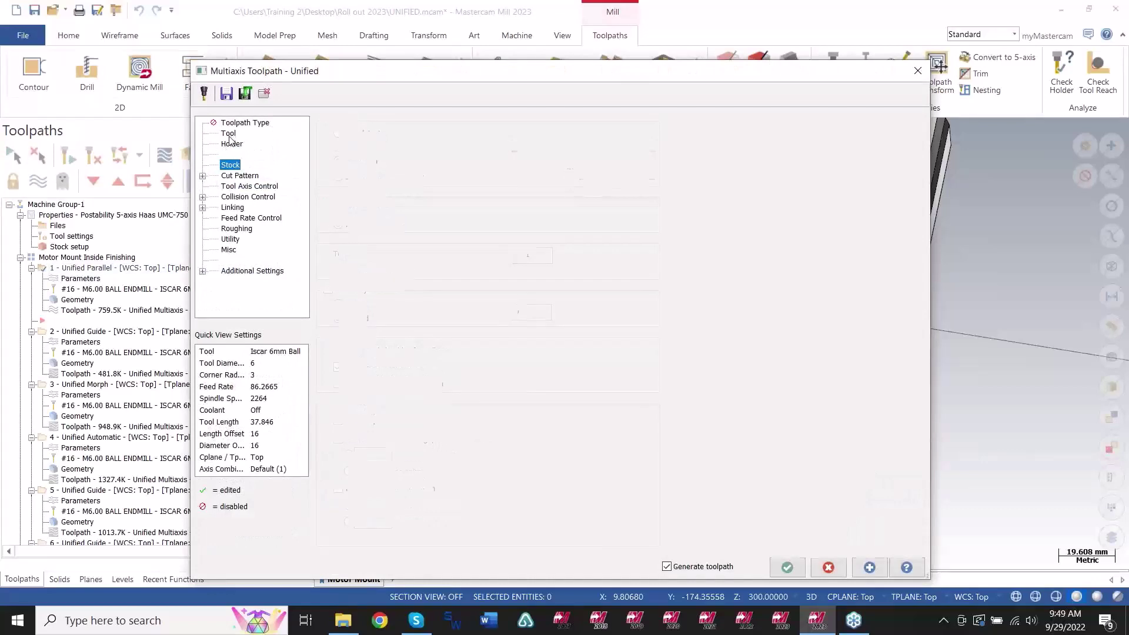
pyautogui.click(238, 176)
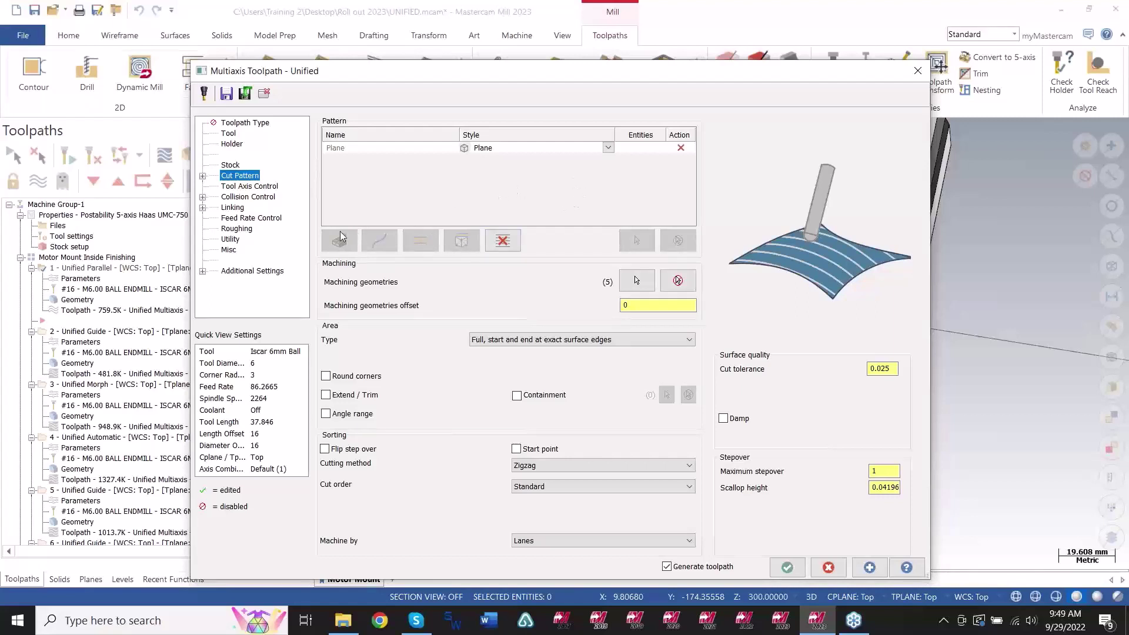
pyautogui.click(611, 149)
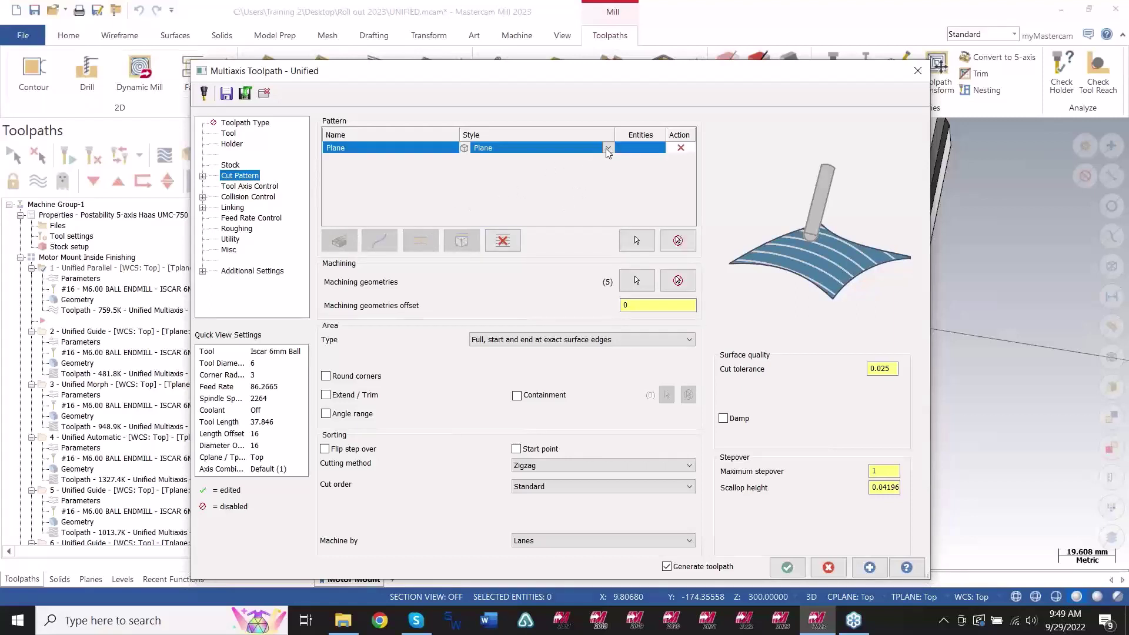
pyautogui.click(609, 149)
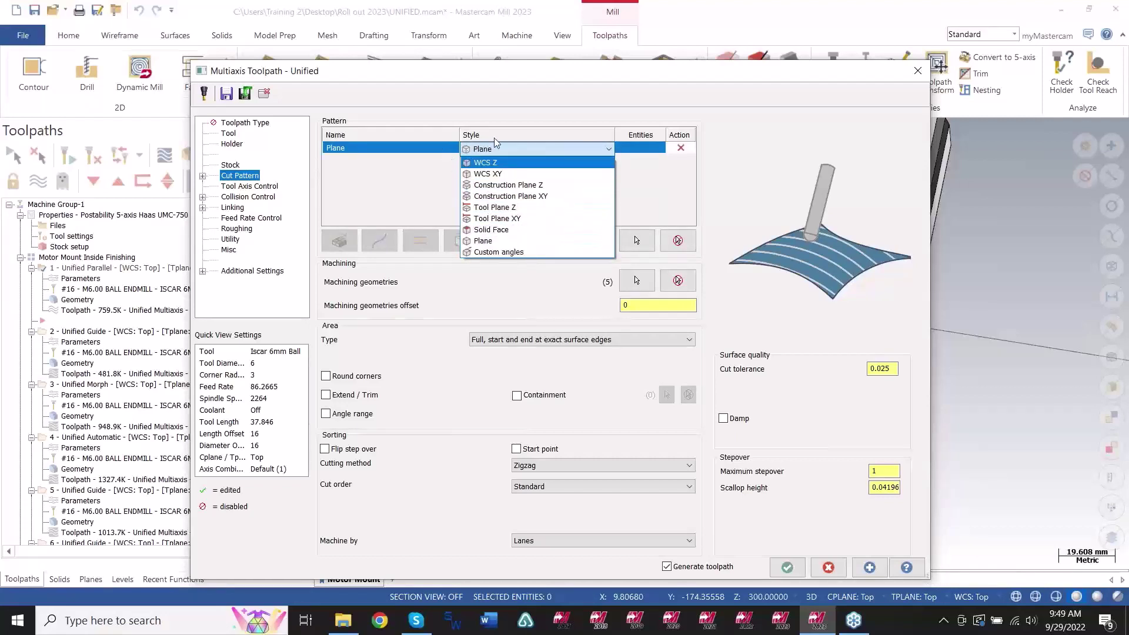
pyautogui.click(654, 180)
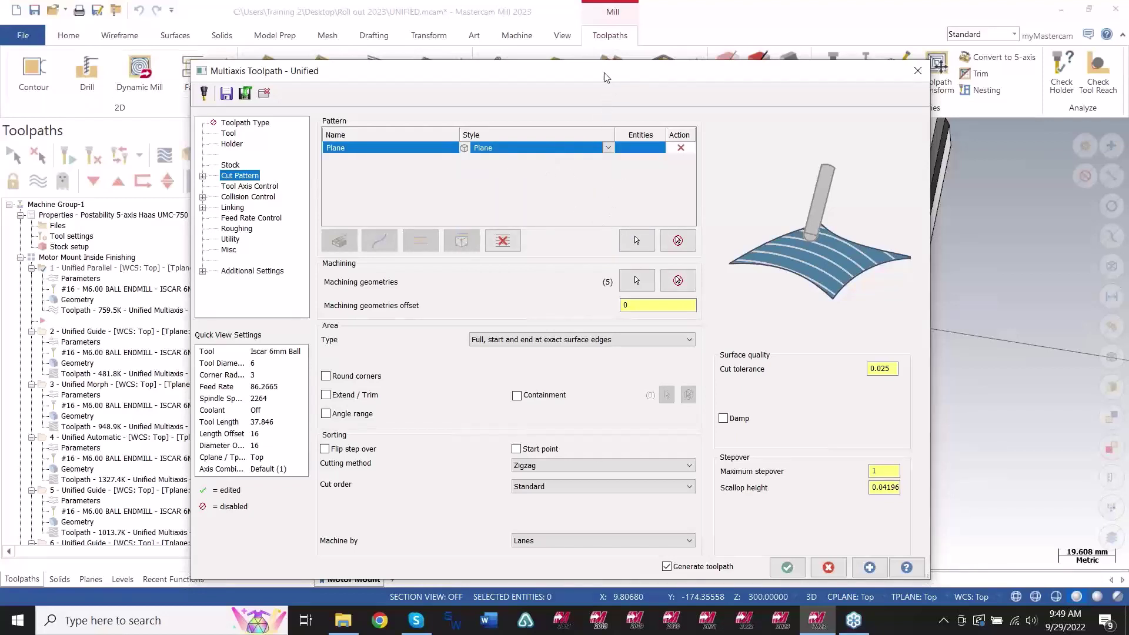
# Review operation 1's surface quality, edge handling, tool axis, collision and linking settings, and close the parameters without changes.
pyautogui.moveTo(605, 77); pyautogui.dragTo(527, 59)
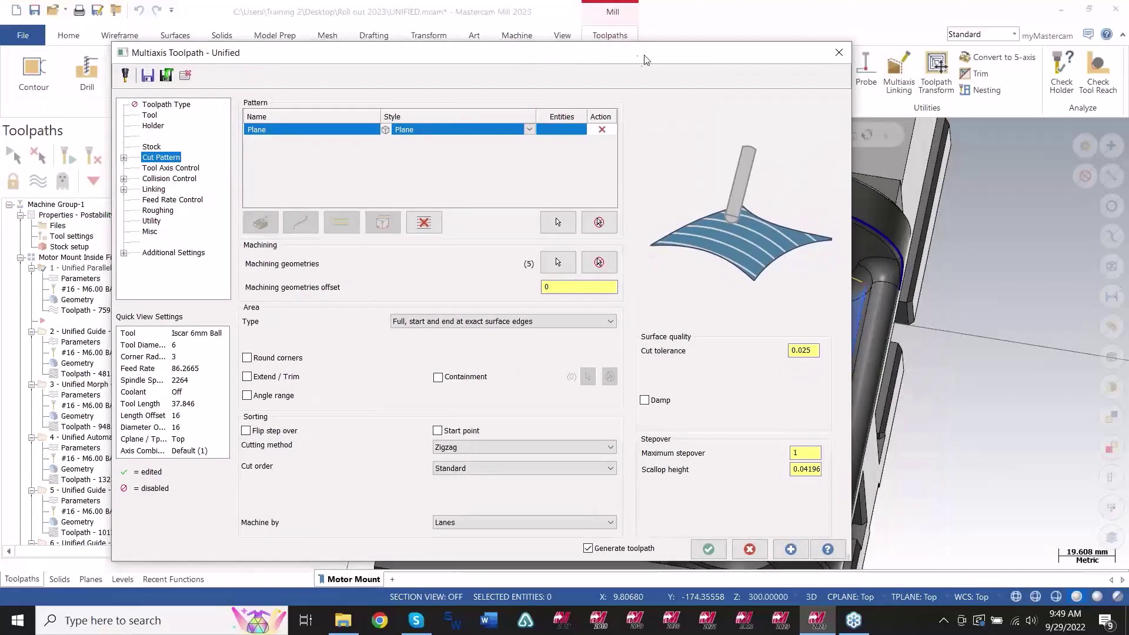
pyautogui.moveTo(647, 58); pyautogui.dragTo(688, 41)
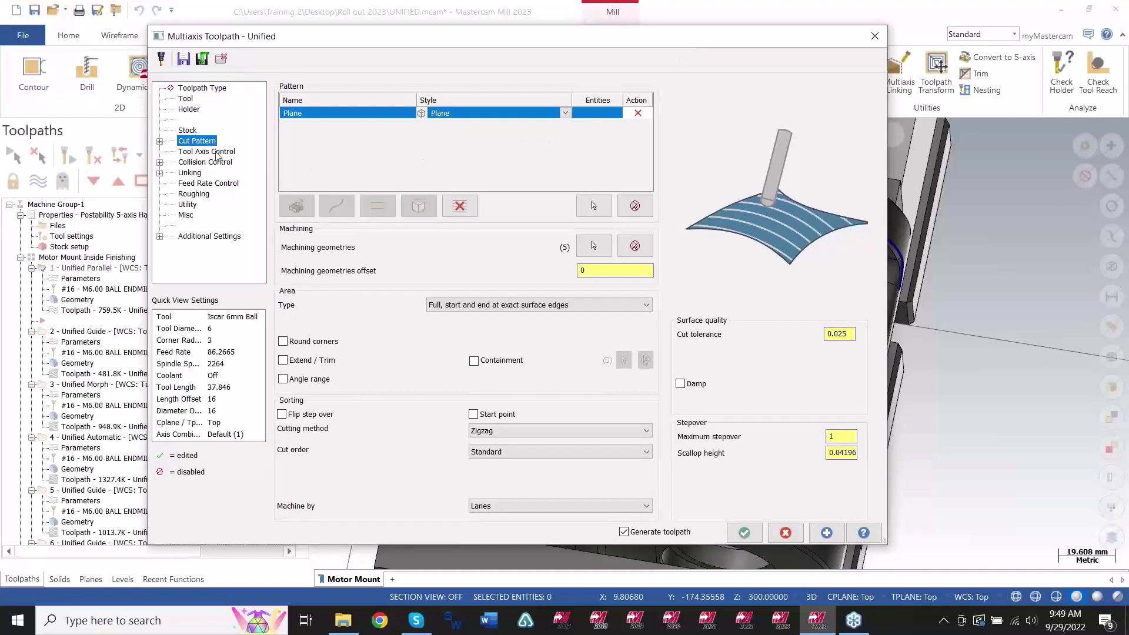
pyautogui.click(158, 141)
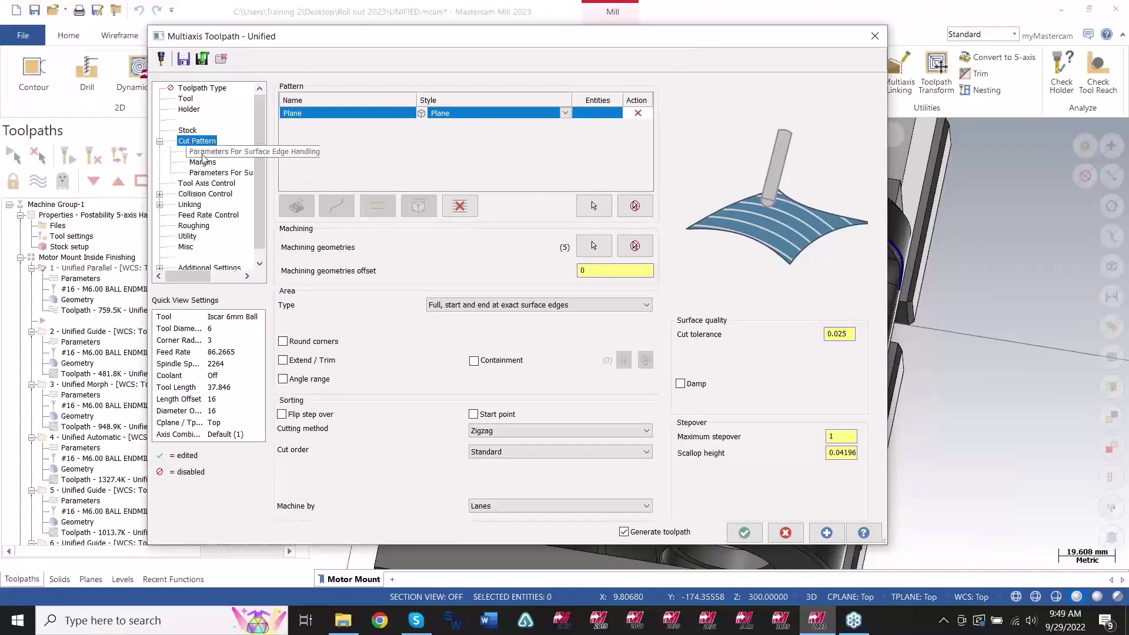
pyautogui.click(204, 154)
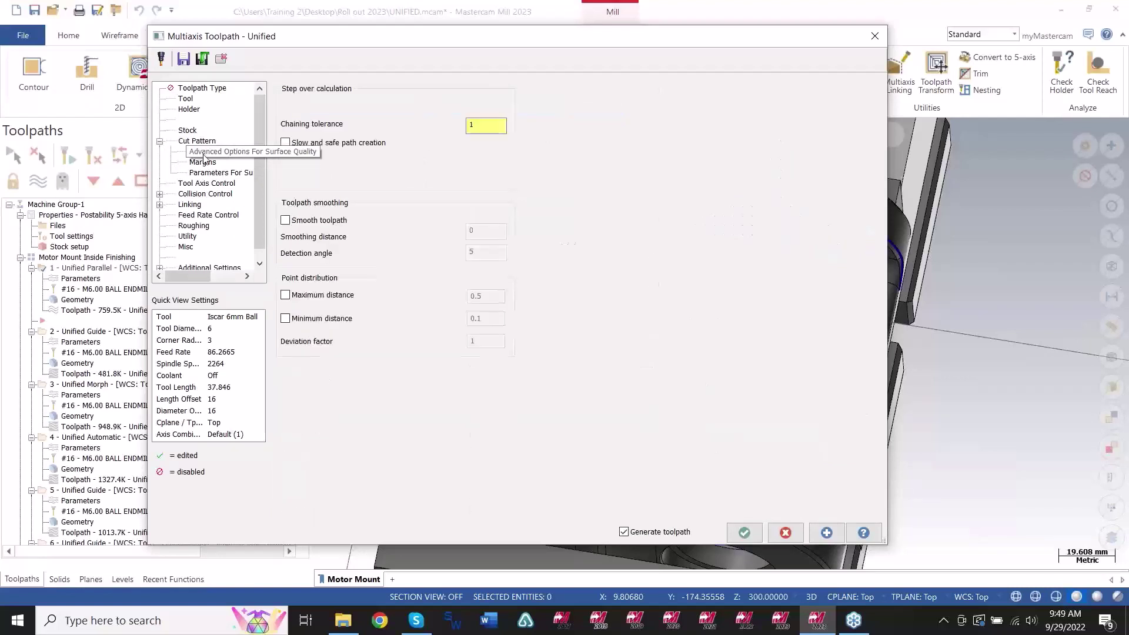
pyautogui.click(212, 173)
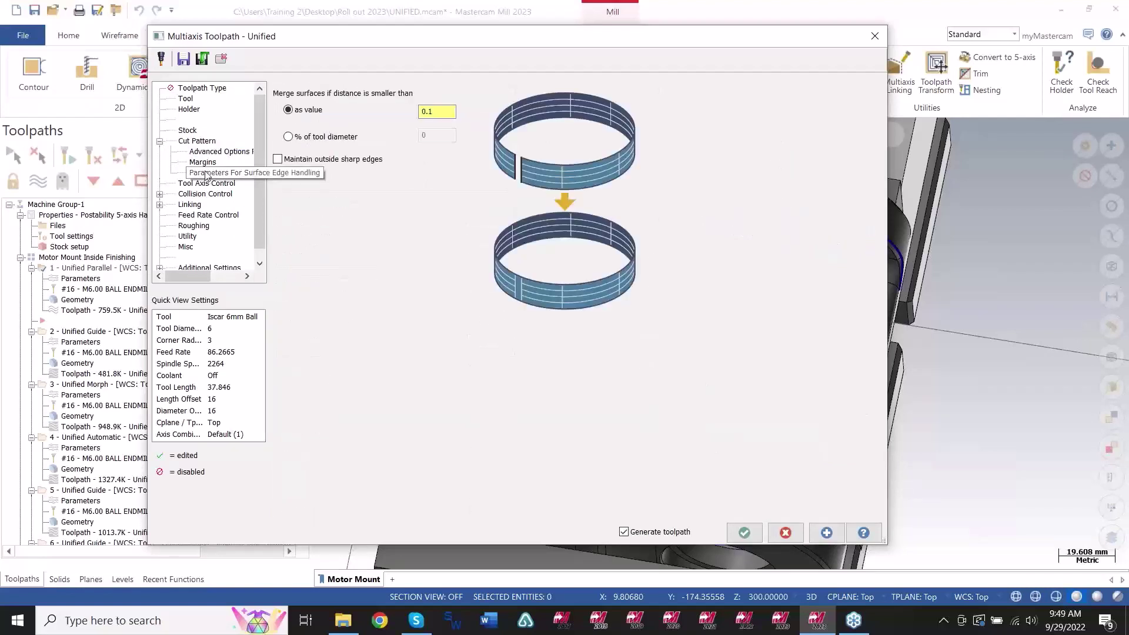
pyautogui.click(206, 183)
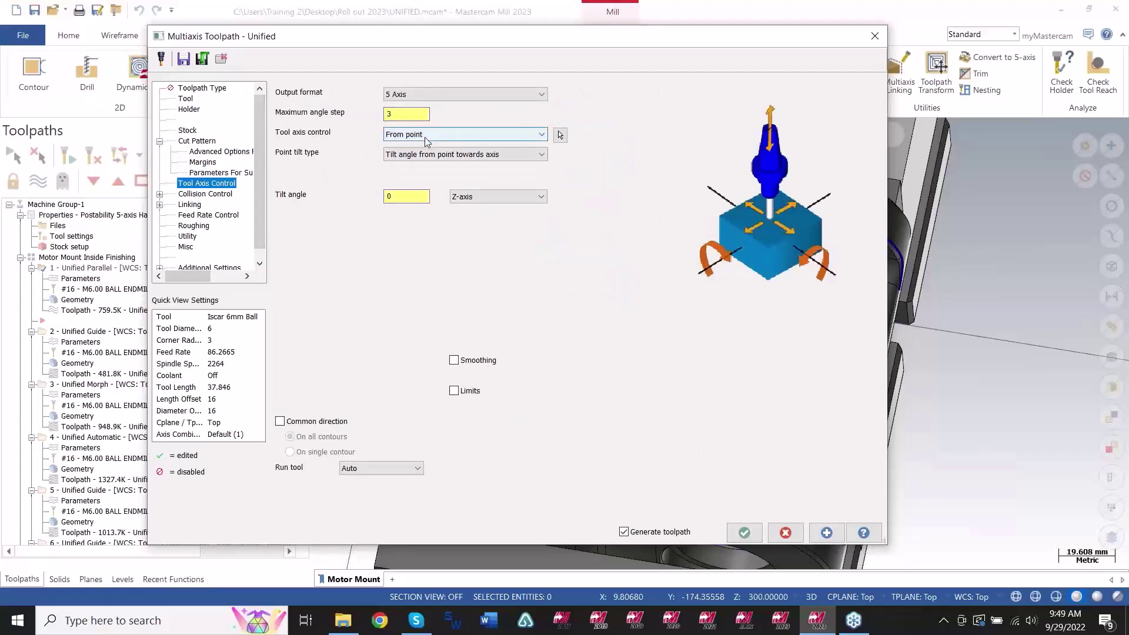
pyautogui.click(189, 195)
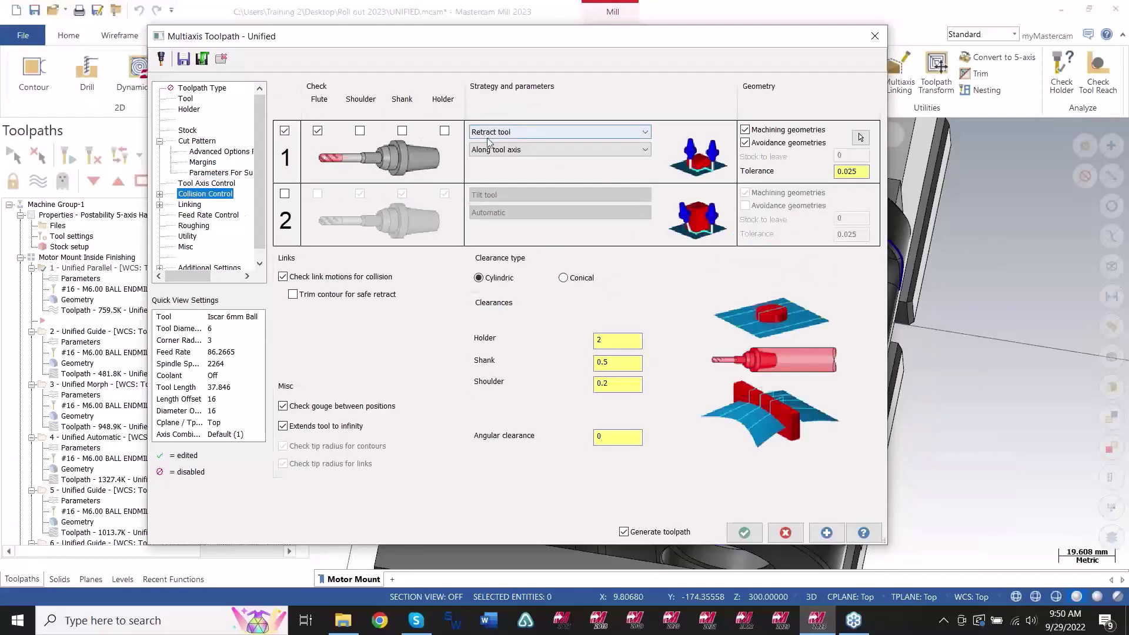
pyautogui.click(200, 205)
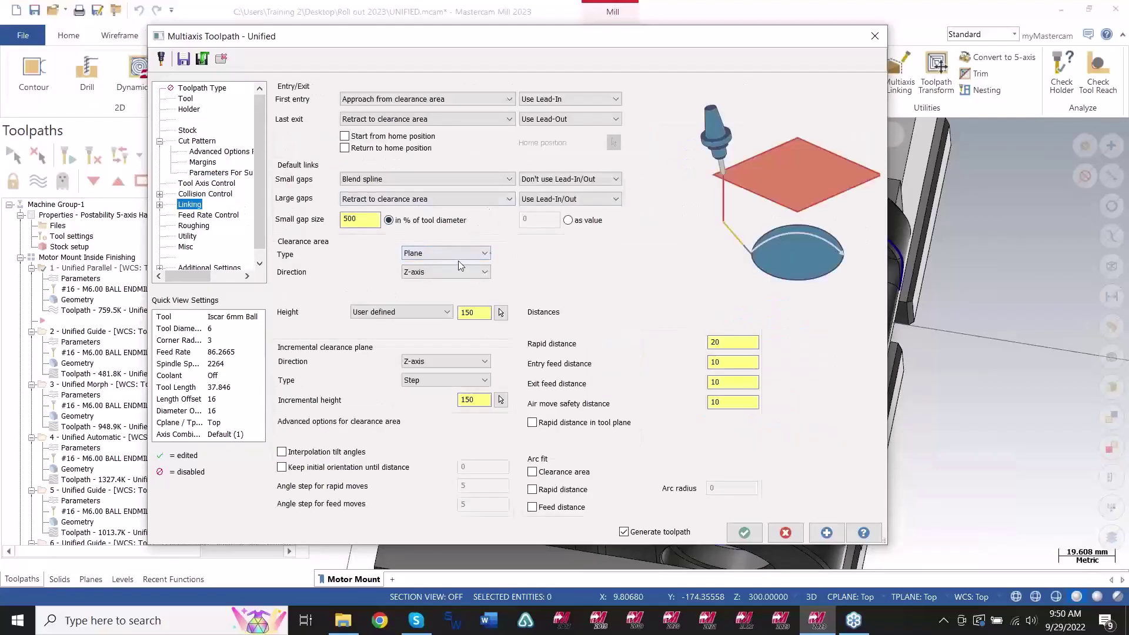
pyautogui.click(784, 533)
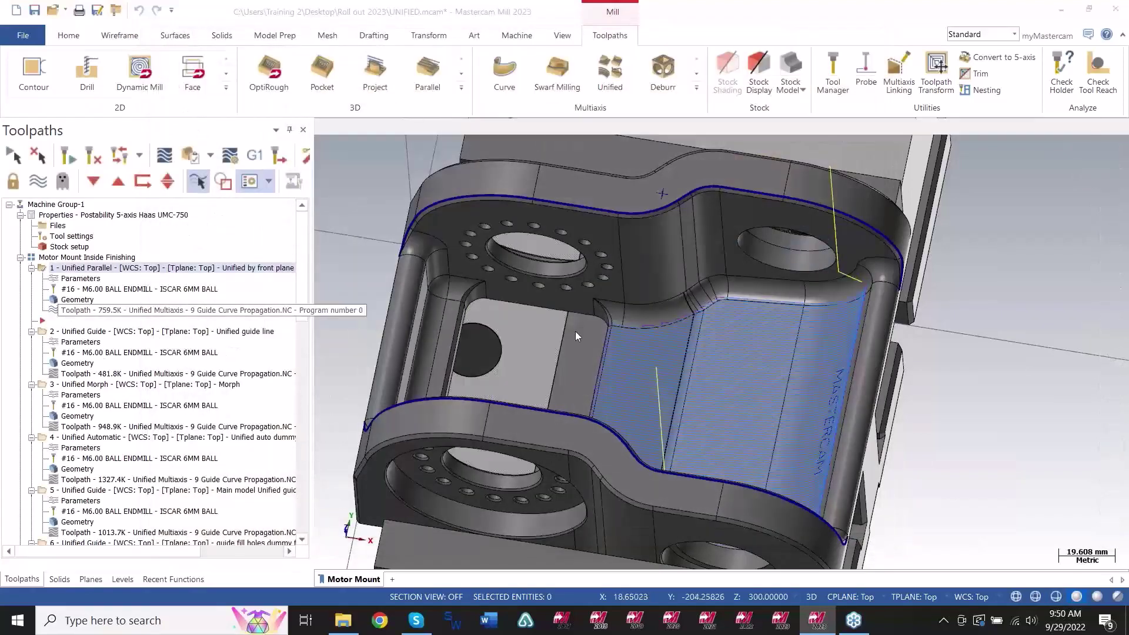
# Backplot operation 1's parallel toolpath from the Top view through most of its cuts to examine the tool tilt, and close the backplot.
pyautogui.click(69, 155)
pyautogui.hotkey('alt', '1')
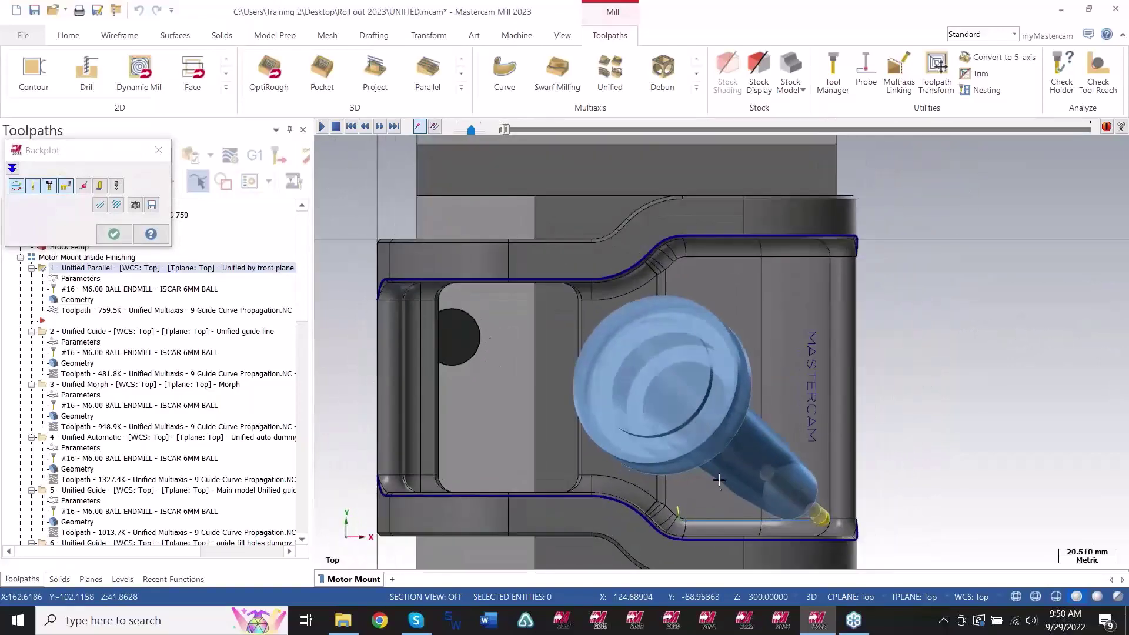
pyautogui.scroll(2, 700, 417)
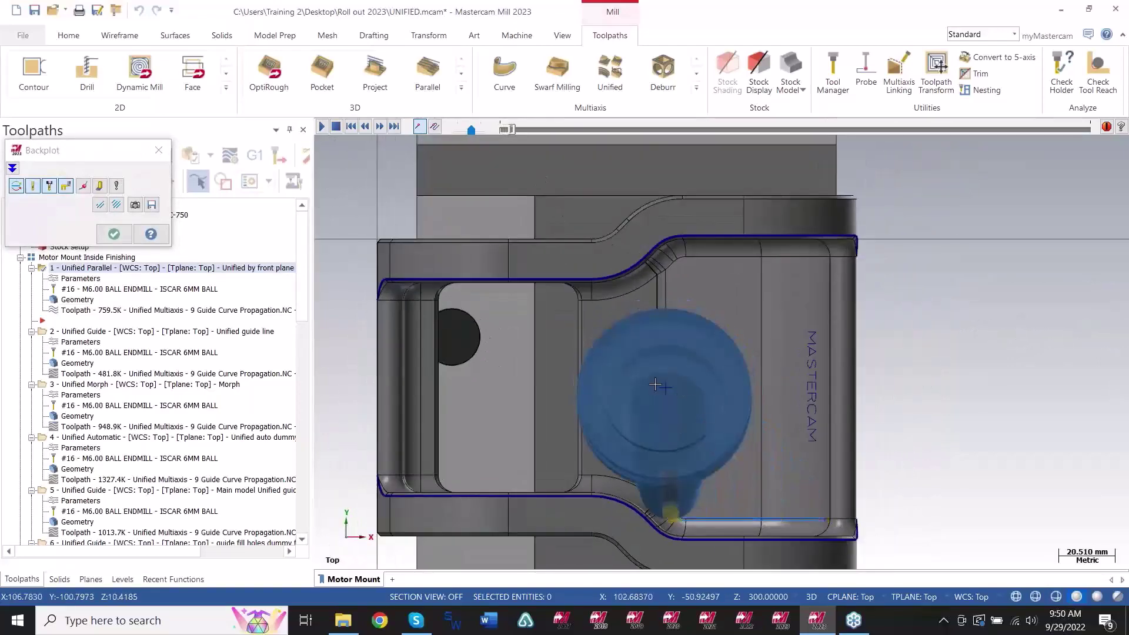
pyautogui.scroll(6, 664, 394)
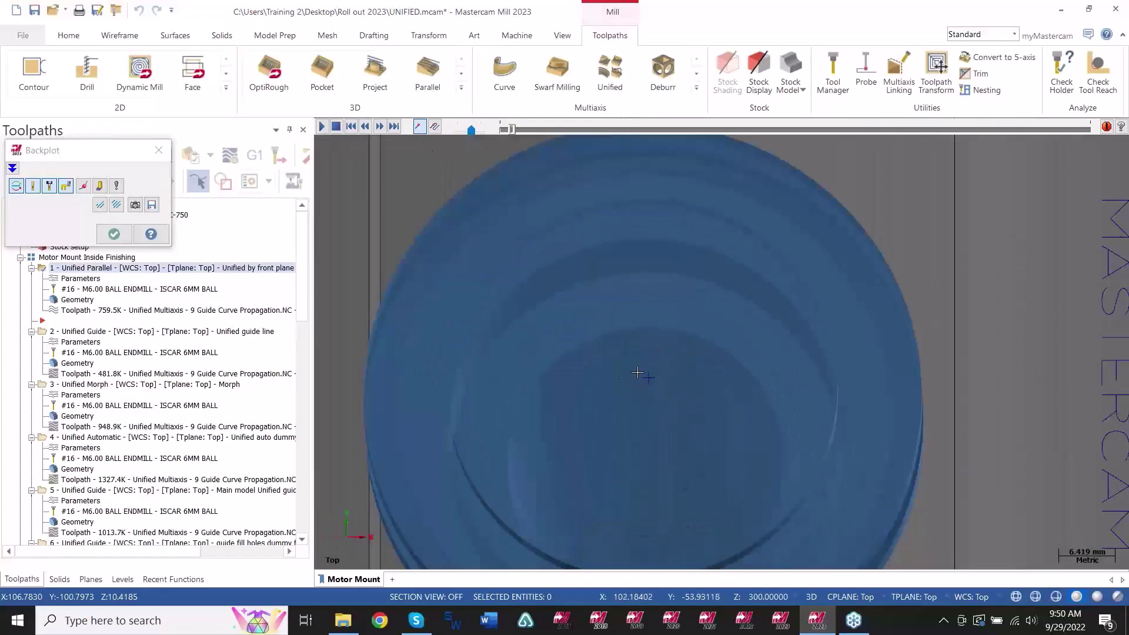
pyautogui.scroll(-5, 638, 371)
pyautogui.scroll(-1, 629, 331)
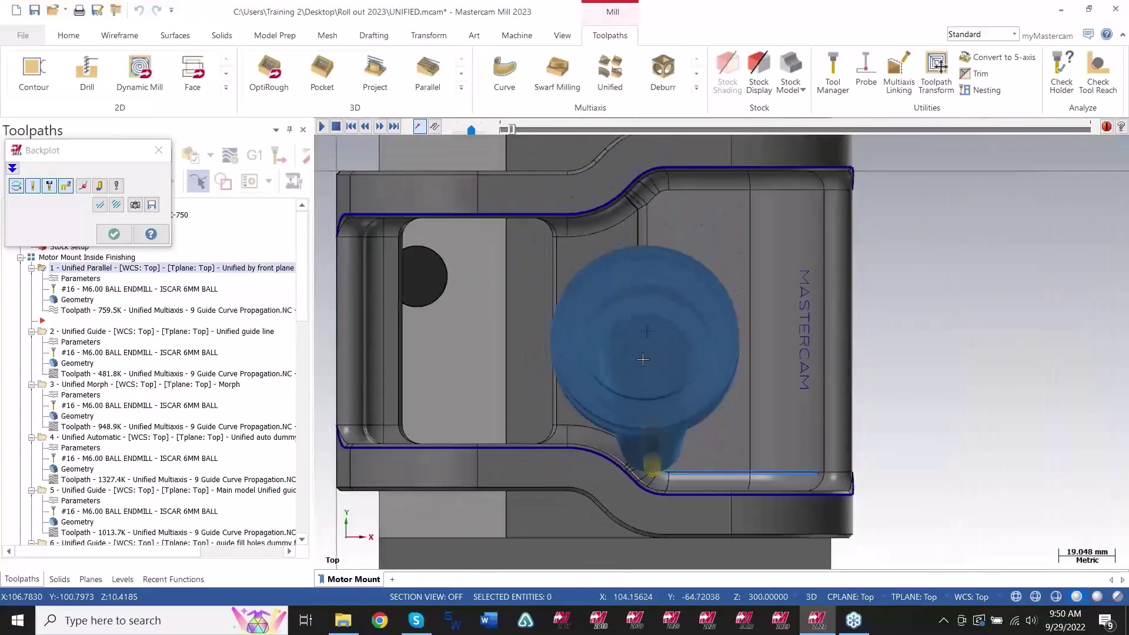
pyautogui.moveTo(635, 341); pyautogui.dragTo(608, 283, button='middle')
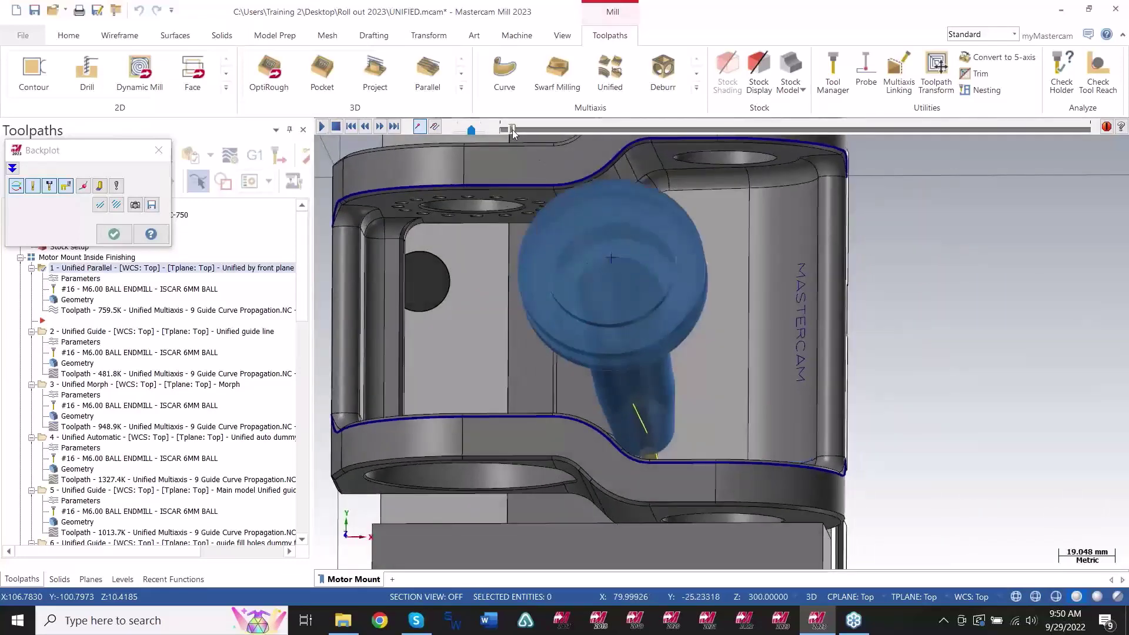
pyautogui.moveTo(514, 130)
pyautogui.mouseDown()
pyautogui.moveTo(925, 154)
pyautogui.moveTo(1008, 125)
pyautogui.moveTo(1053, 134)
pyautogui.mouseUp()
pyautogui.moveTo(882, 236); pyautogui.dragTo(693, 302, button='middle')
pyautogui.press('Escape')
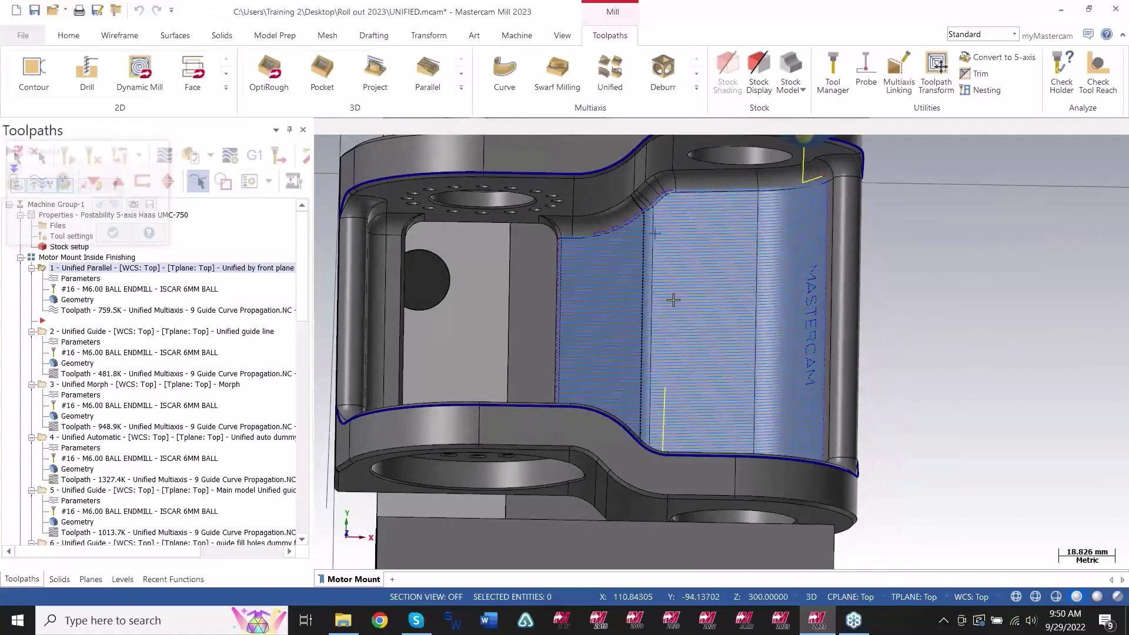
# Open the parameters of operation 2, Unified Guide, and review the curve style options in its cut pattern, keeping Guide.
pyautogui.click(155, 333)
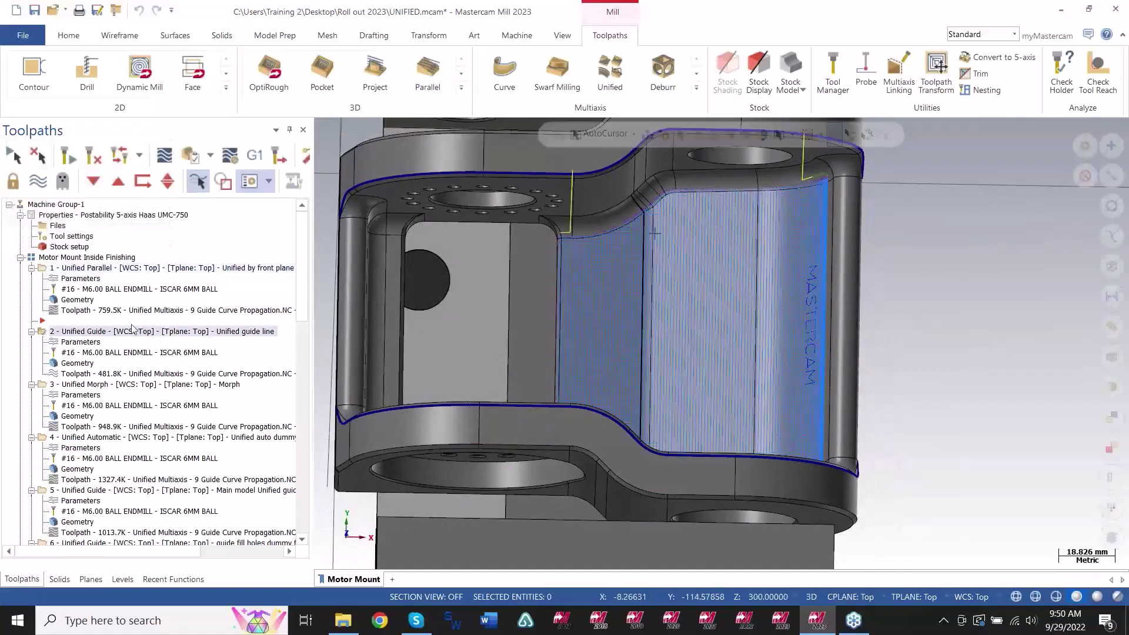
pyautogui.click(81, 342)
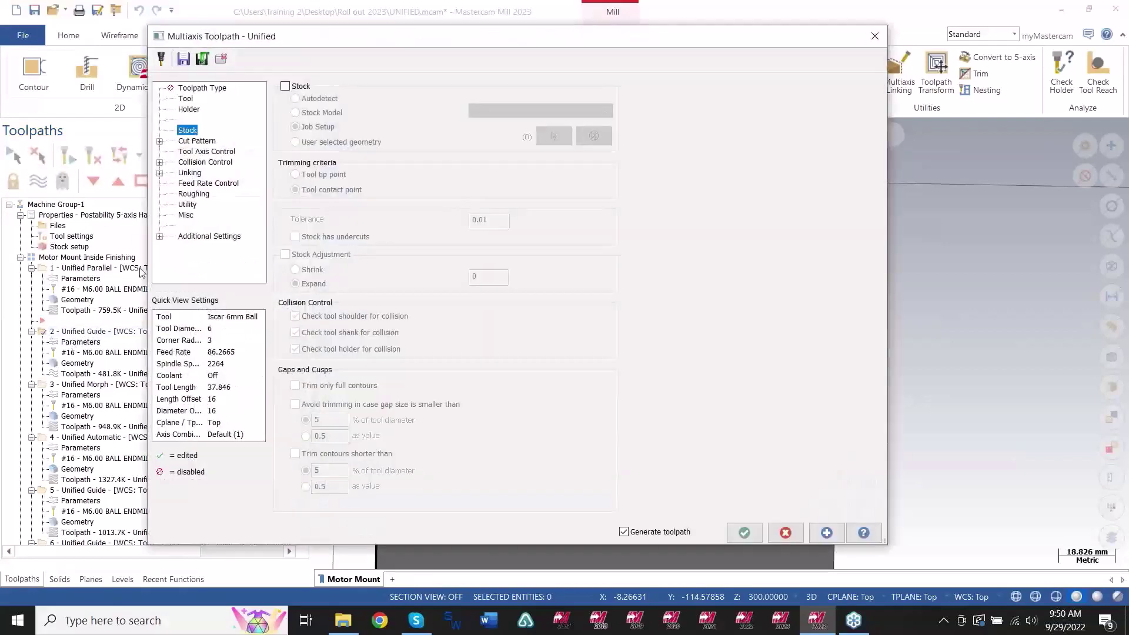
pyautogui.click(192, 141)
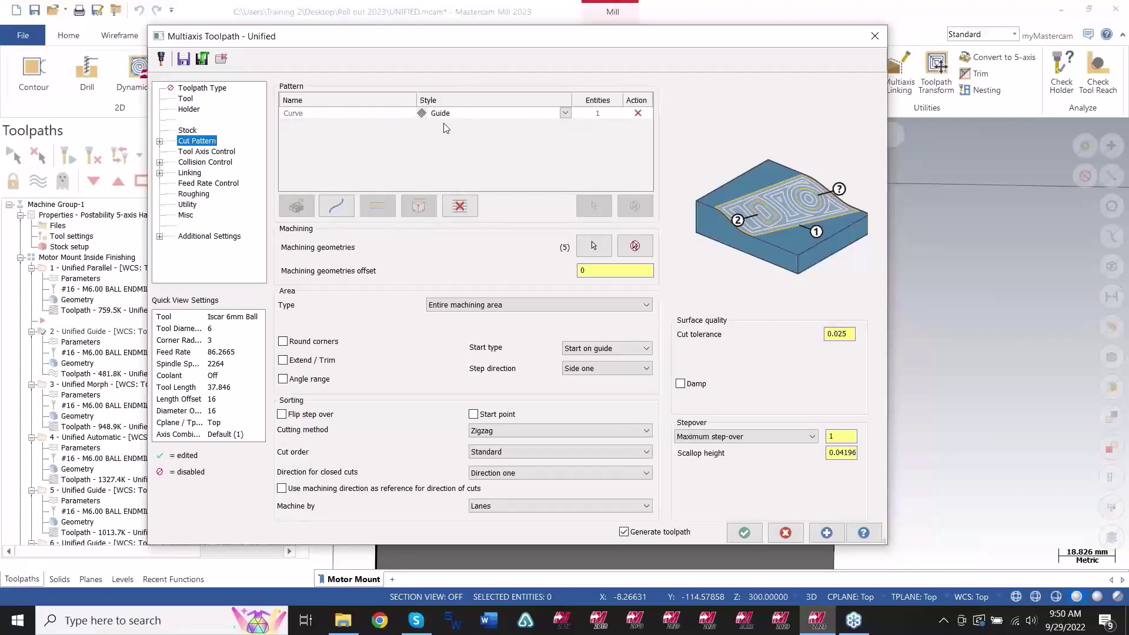
pyautogui.click(566, 115)
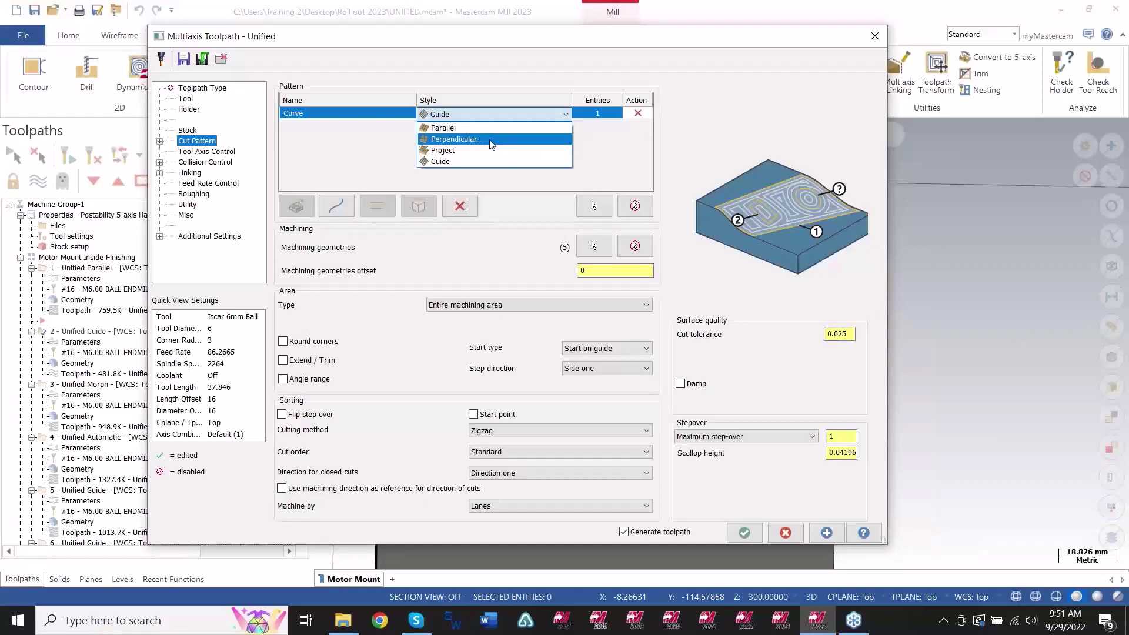
pyautogui.click(622, 160)
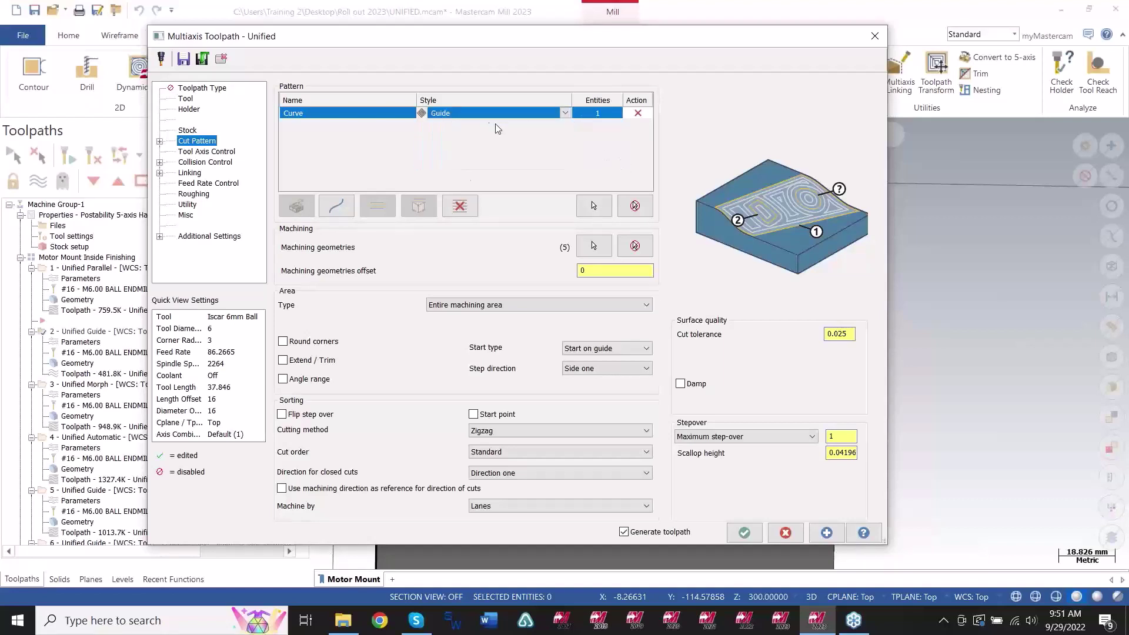
# Inspect the guide curve chained along the inner floor's edge beside the MASTERCAM text and accept the existing chain.
pyautogui.click(591, 207)
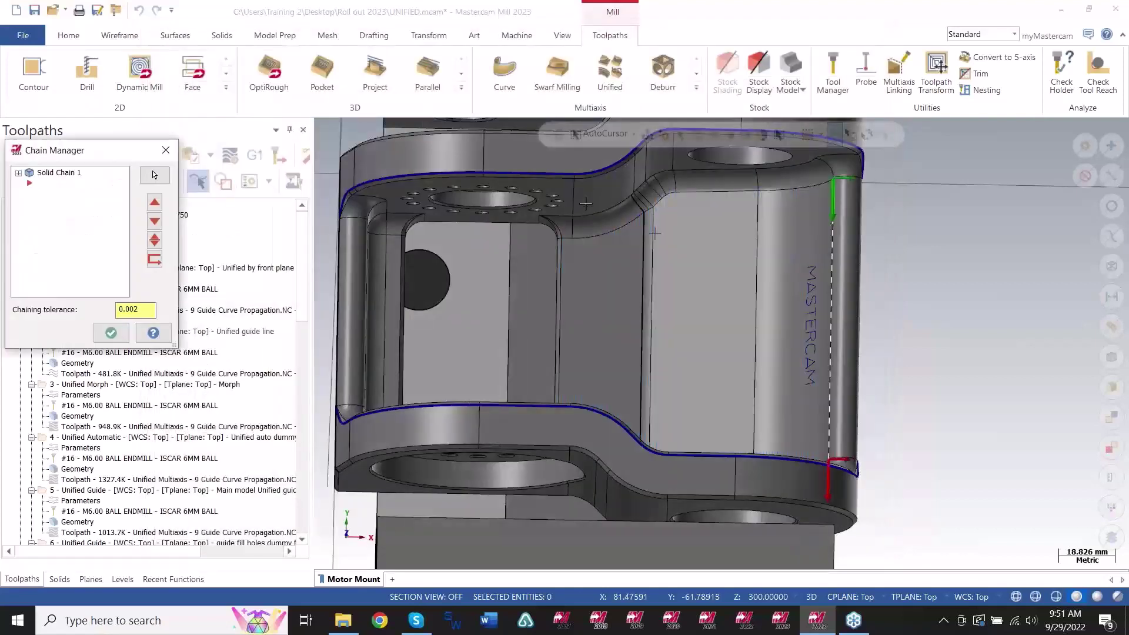
pyautogui.scroll(-2, 645, 312)
pyautogui.scroll(2, 734, 320)
pyautogui.moveTo(741, 322); pyautogui.dragTo(811, 313, button='middle')
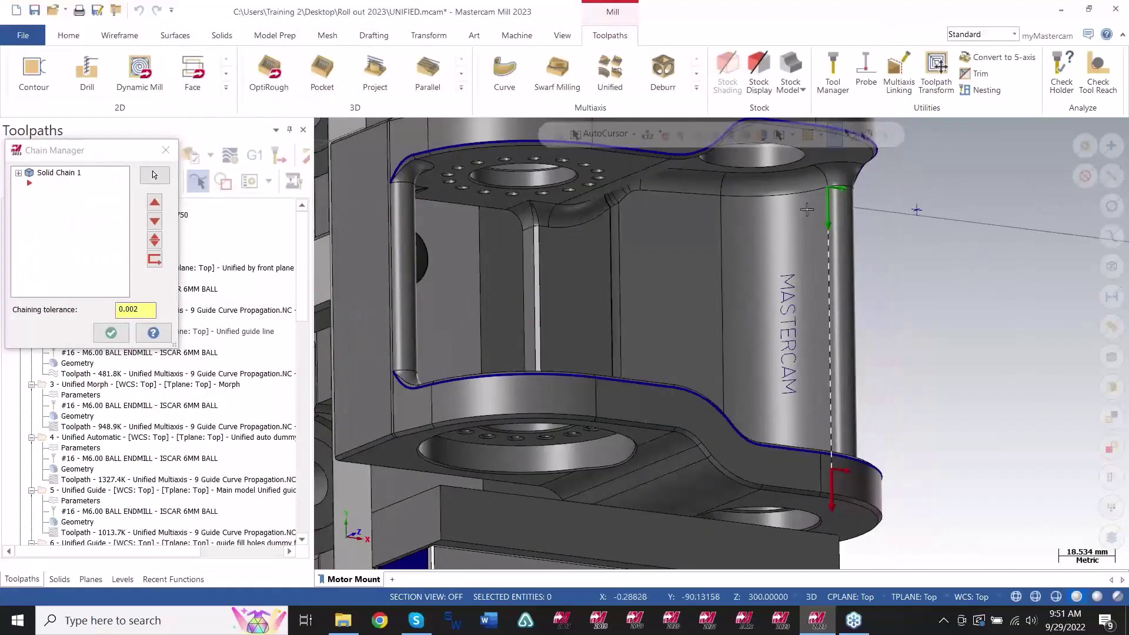
pyautogui.moveTo(814, 411)
pyautogui.mouseDown(button='middle')
pyautogui.moveTo(801, 444)
pyautogui.moveTo(762, 415)
pyautogui.mouseUp(button='middle')
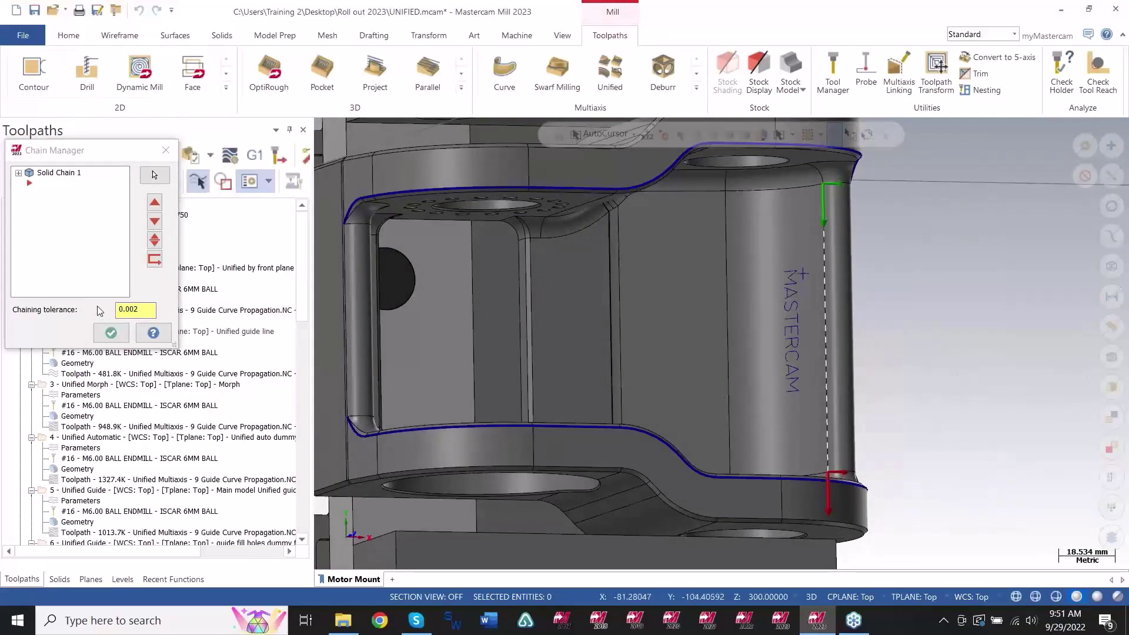
pyautogui.click(111, 333)
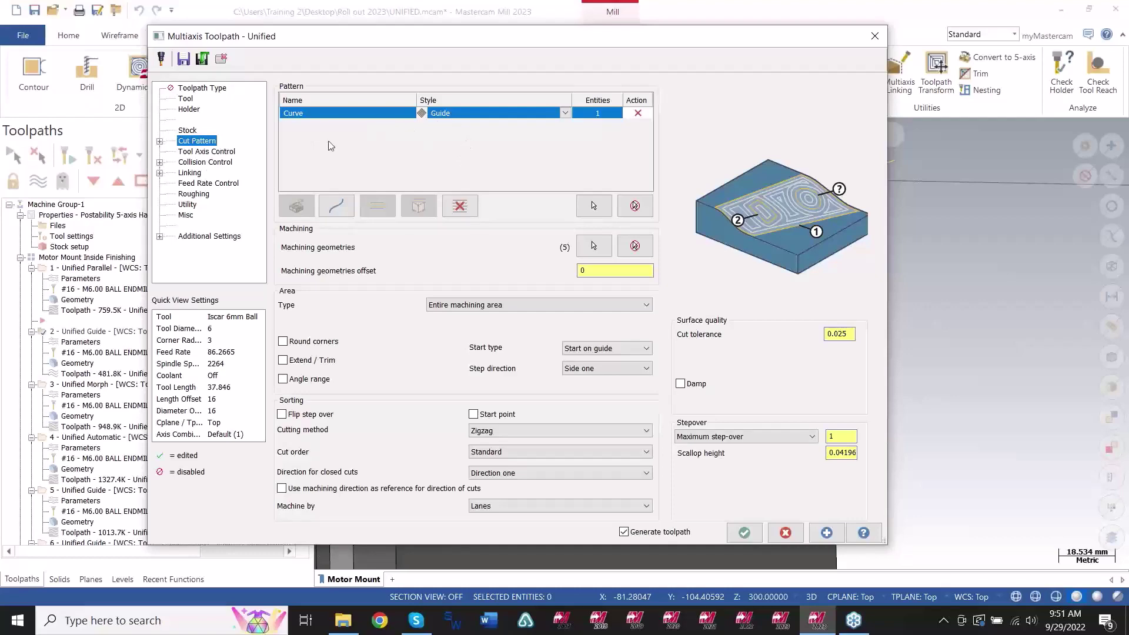
# Review operation 2's tool axis, collision control and linking settings, return to the cut pattern, and close without changes.
pyautogui.click(203, 152)
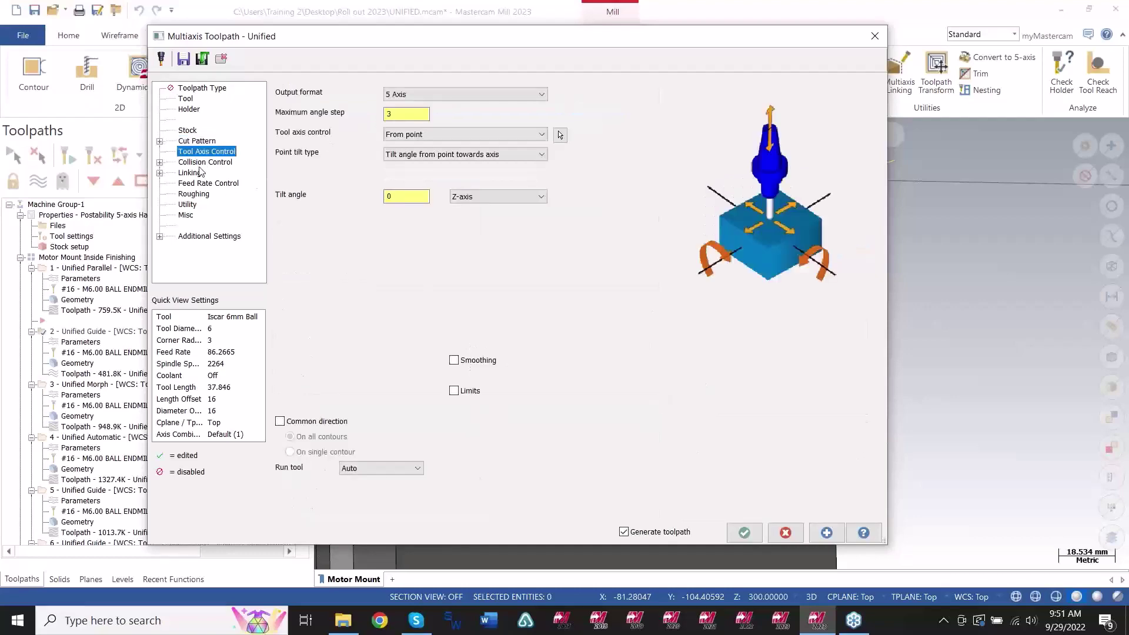
pyautogui.click(200, 162)
pyautogui.click(192, 174)
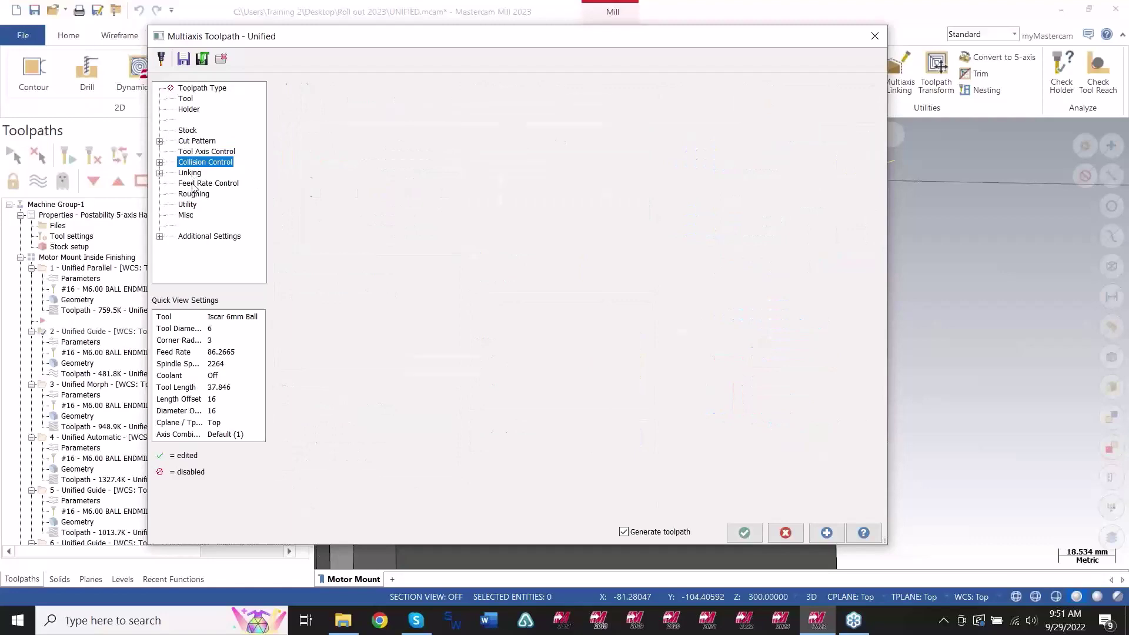
pyautogui.click(193, 145)
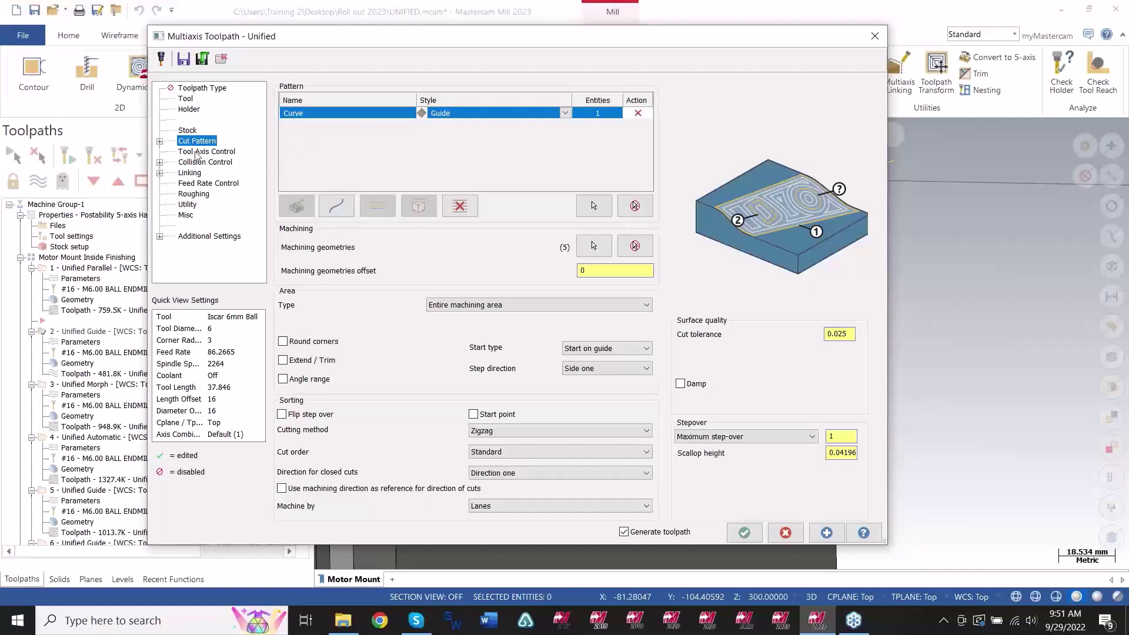
pyautogui.click(785, 532)
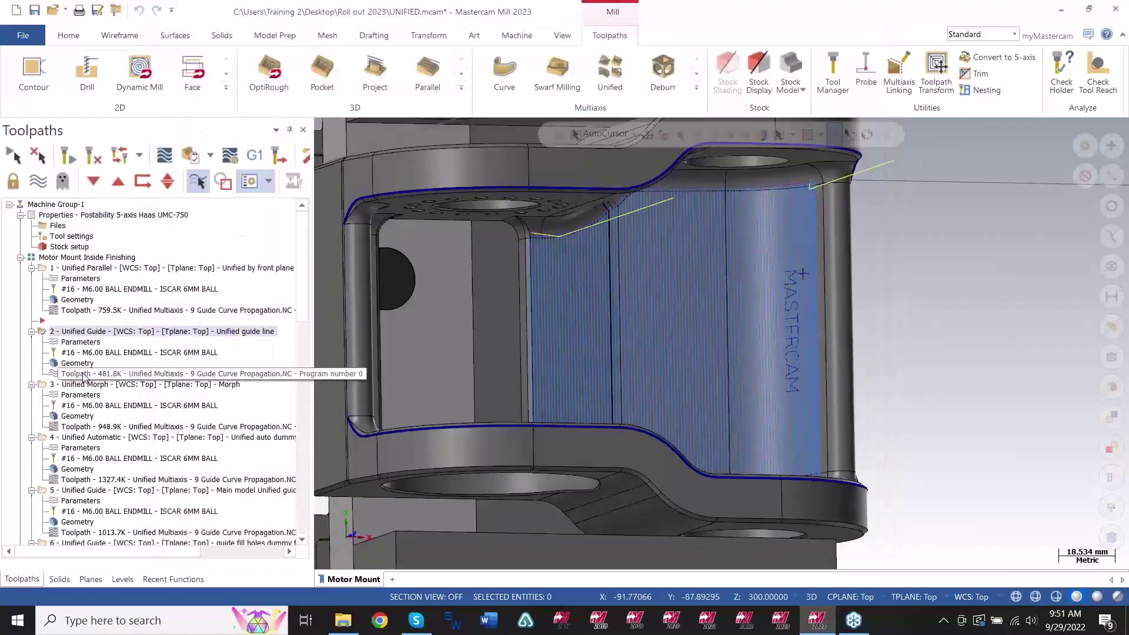
# Backplot operation 2's guide toolpath from the Top view through all its cuts, examine the finished pass pattern, and close the backplot.
pyautogui.click(83, 374)
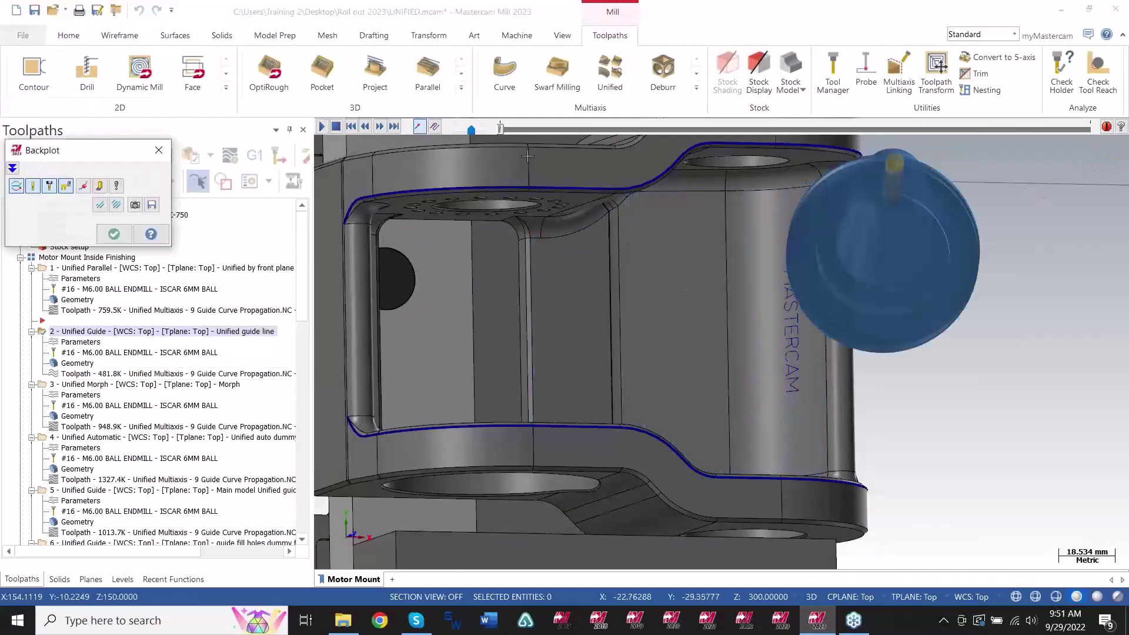
pyautogui.press('r')
pyautogui.moveTo(638, 294); pyautogui.dragTo(601, 254, button='middle')
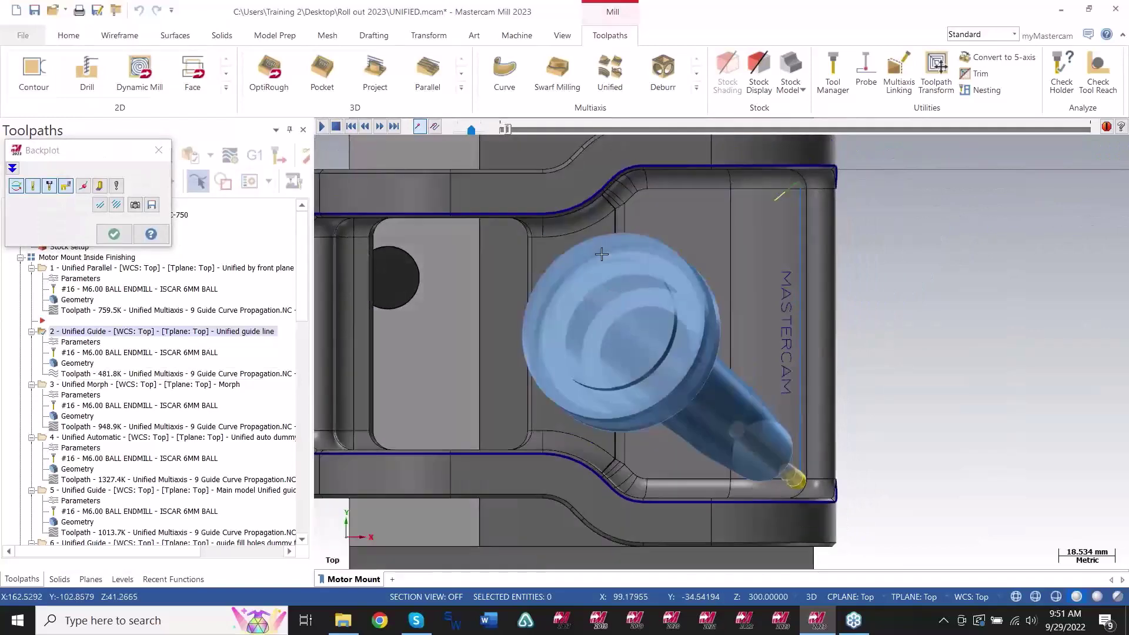
pyautogui.moveTo(509, 128); pyautogui.dragTo(1089, 142)
pyautogui.scroll(1, 700, 426)
pyautogui.moveTo(706, 420); pyautogui.dragTo(731, 383, button='middle')
pyautogui.scroll(-3, 731, 382)
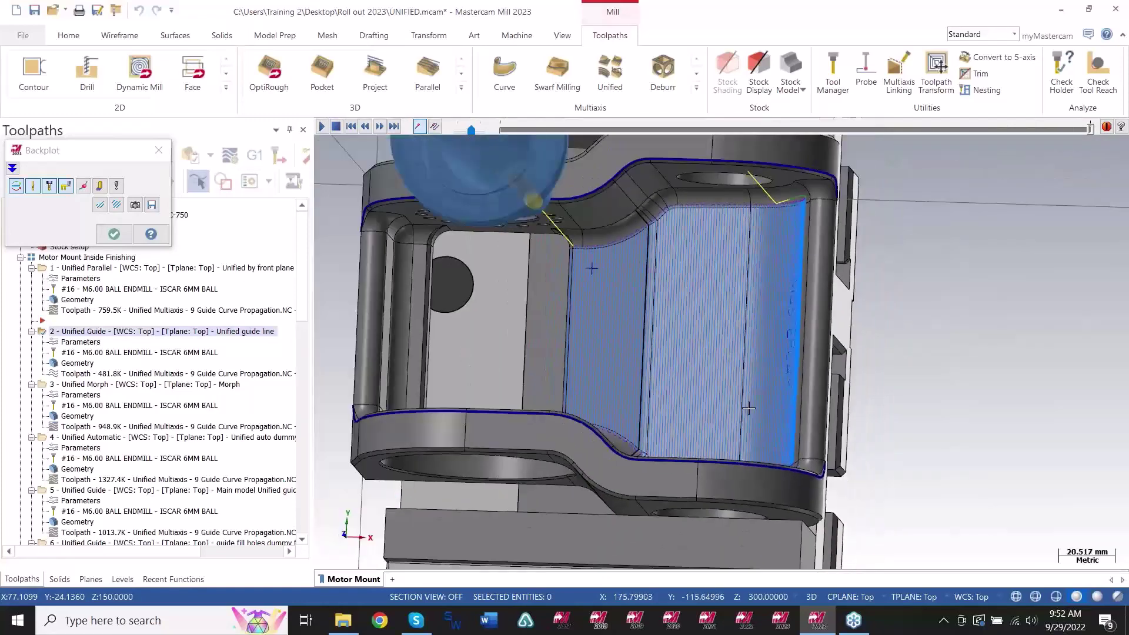
pyautogui.press('Escape')
# Open the parameters of operation 3, Unified Morph, and review the first curve's style options in its cut pattern, keeping Morph.
pyautogui.moveTo(817, 339); pyautogui.dragTo(494, 373, button='middle')
pyautogui.click(96, 385)
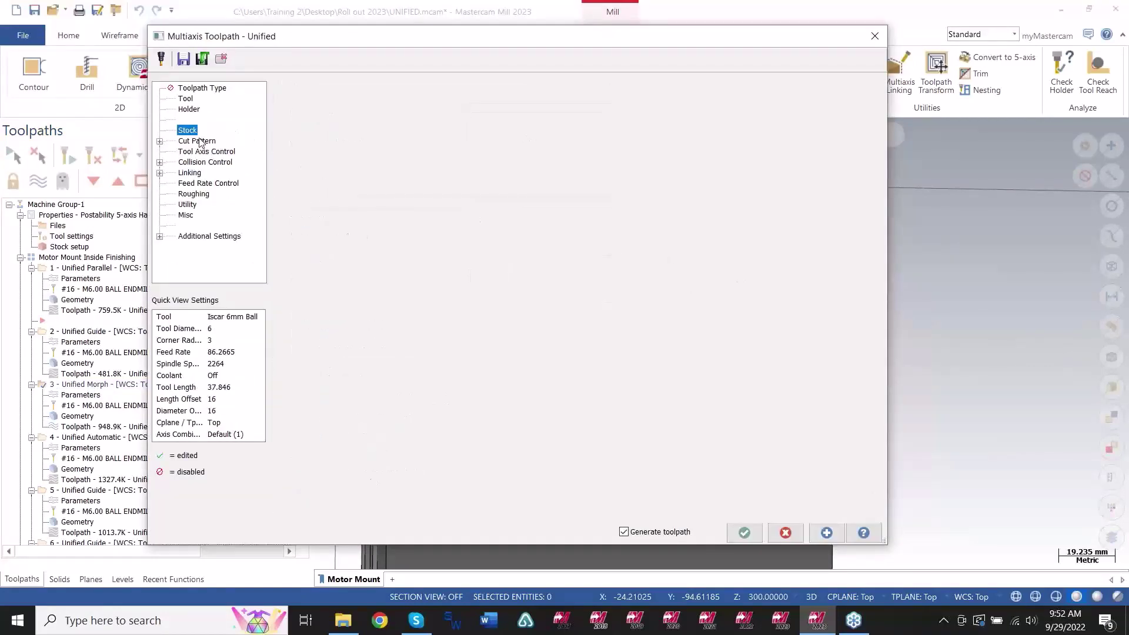
pyautogui.click(198, 141)
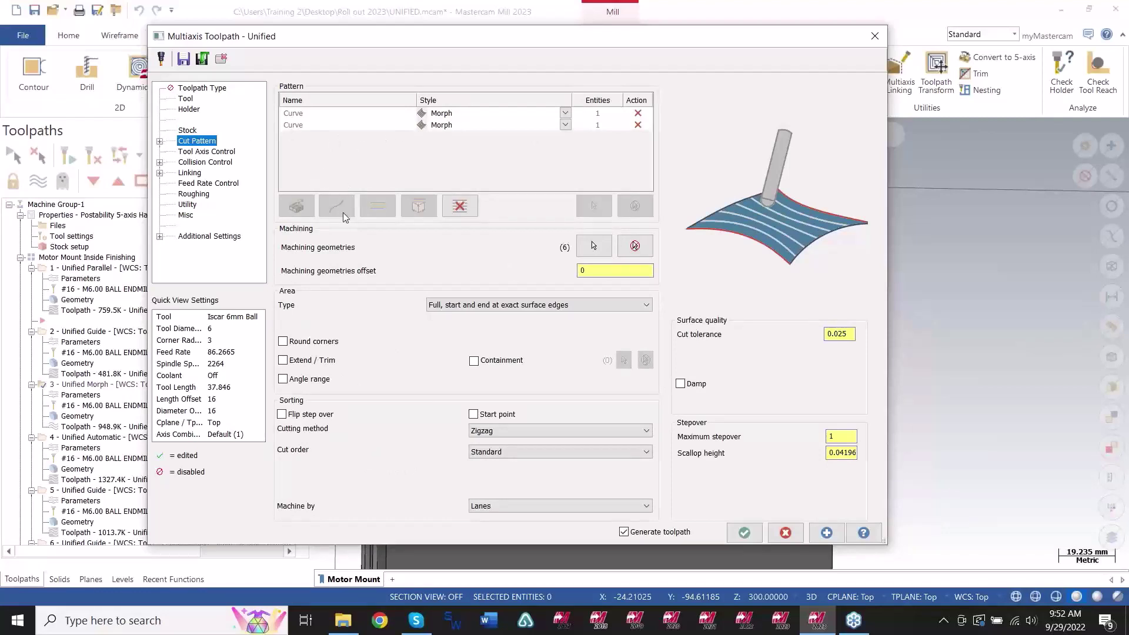
pyautogui.click(566, 114)
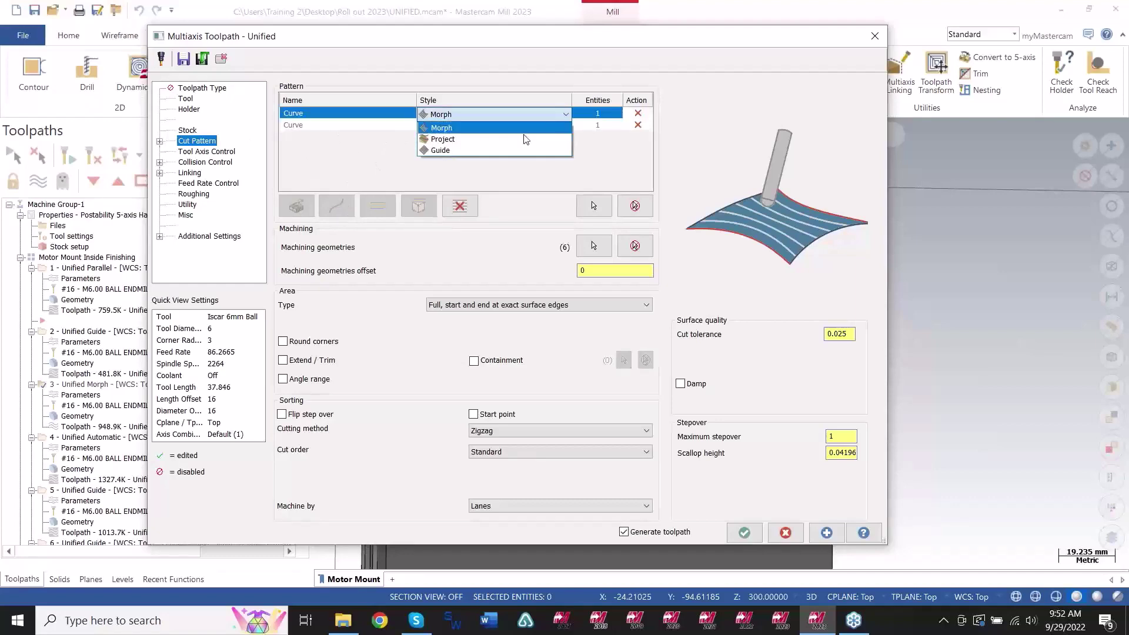
pyautogui.click(386, 153)
# Inspect the two morph curves chained along opposite edges of the inner floor and accept both existing chains.
pyautogui.click(593, 205)
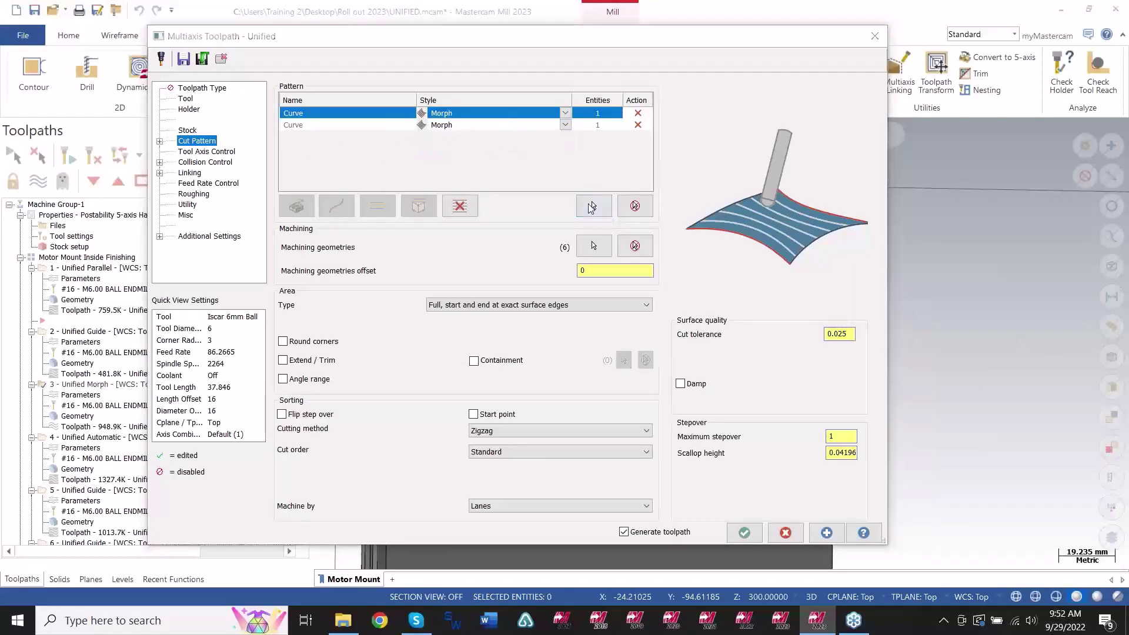
pyautogui.moveTo(601, 402); pyautogui.dragTo(587, 421, button='middle')
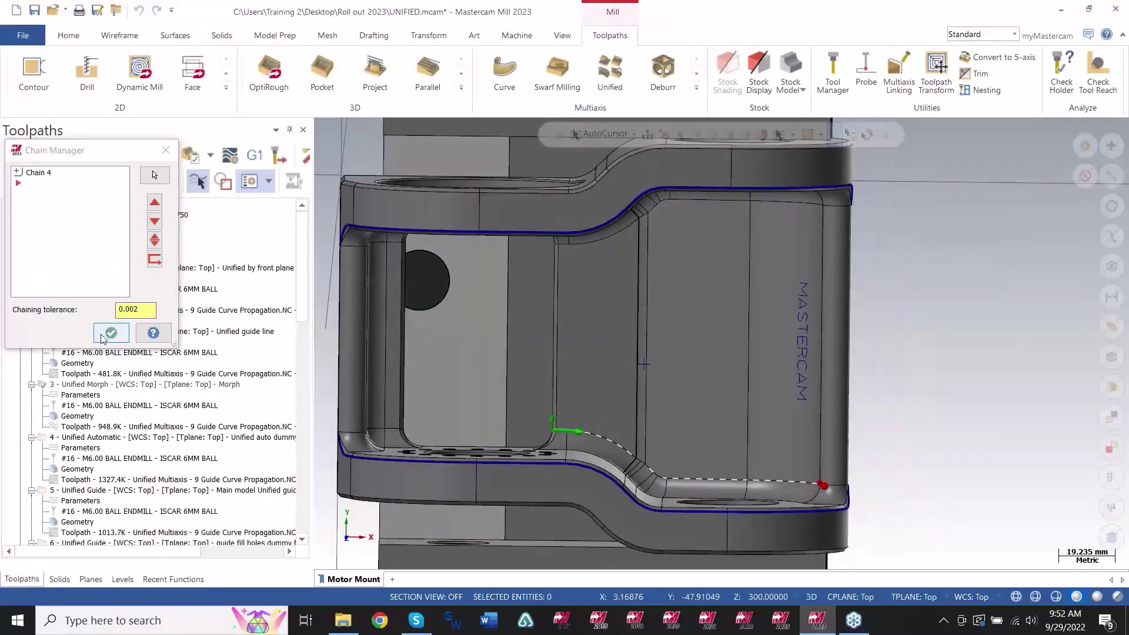
pyautogui.click(111, 333)
pyautogui.click(318, 126)
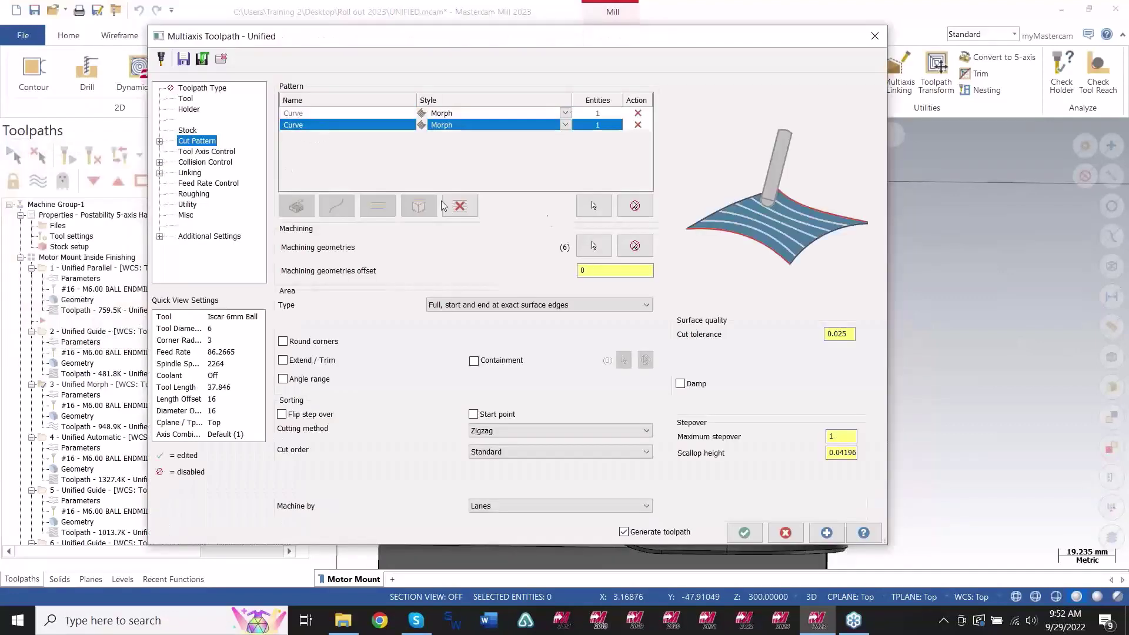
pyautogui.click(593, 205)
pyautogui.moveTo(621, 331); pyautogui.dragTo(585, 321, button='middle')
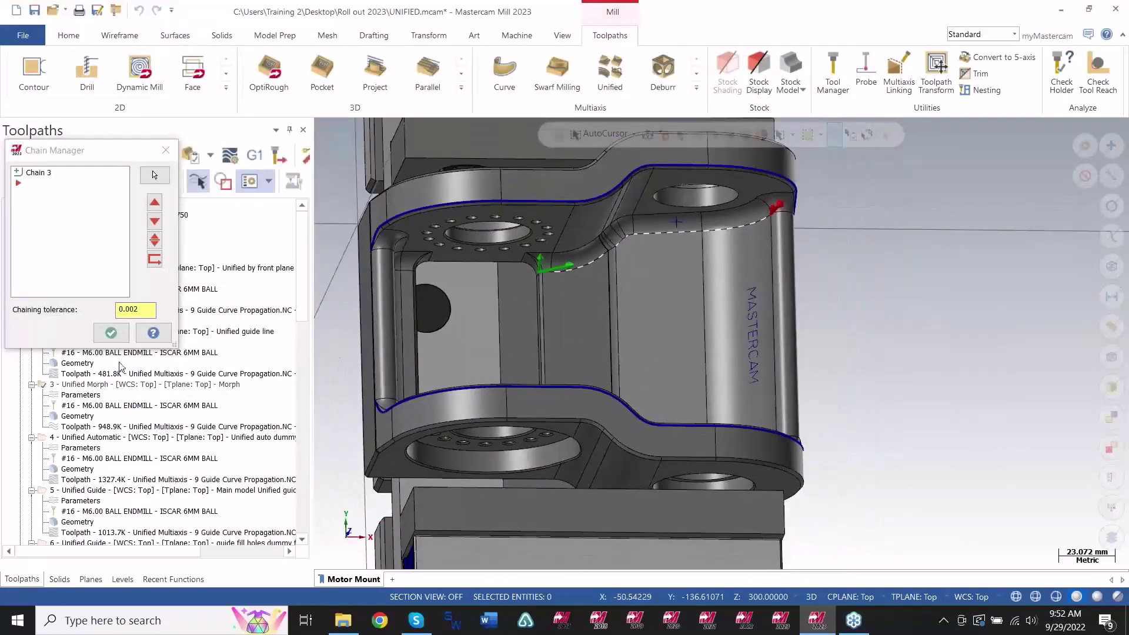
pyautogui.click(111, 334)
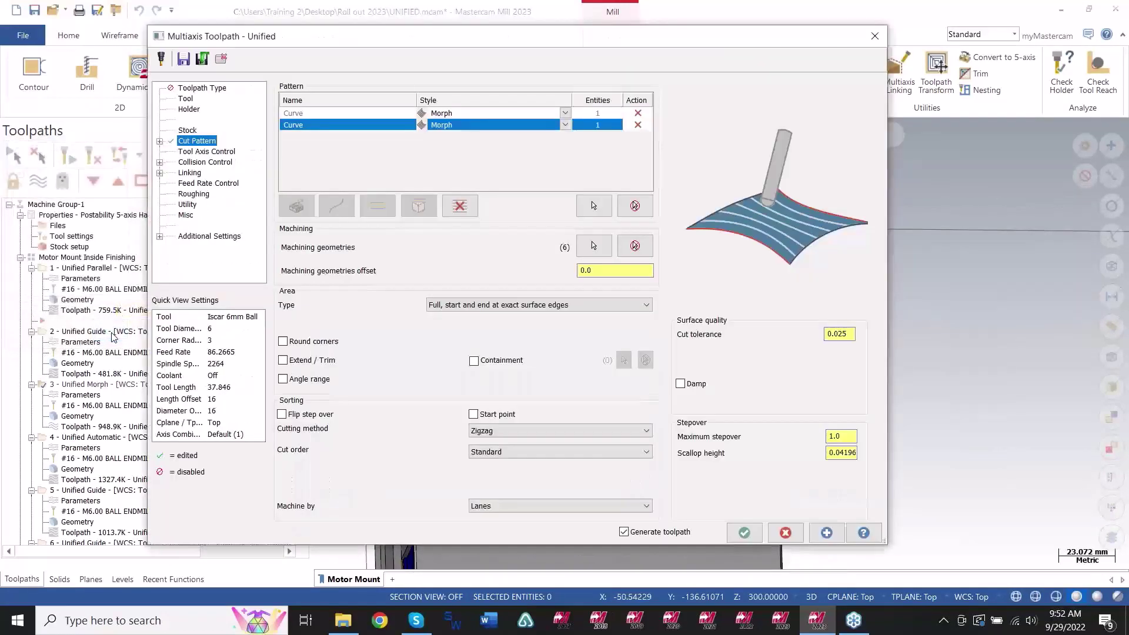
# Review the additional pages under operation 3's cut pattern and close its parameters without saving.
pyautogui.click(159, 141)
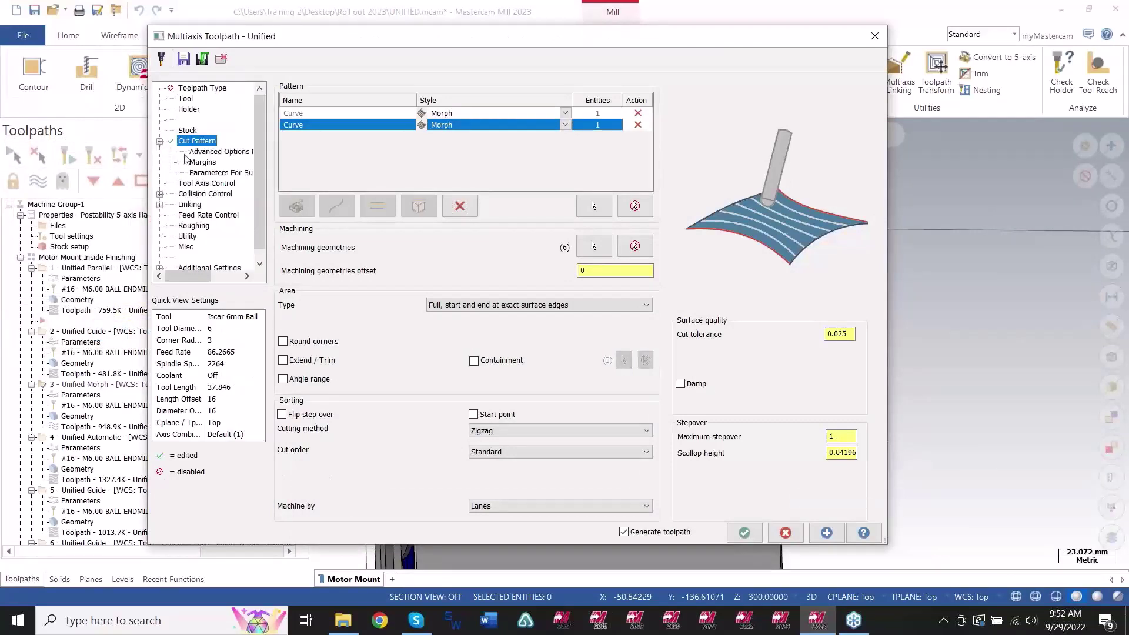
pyautogui.moveTo(261, 172); pyautogui.dragTo(263, 182)
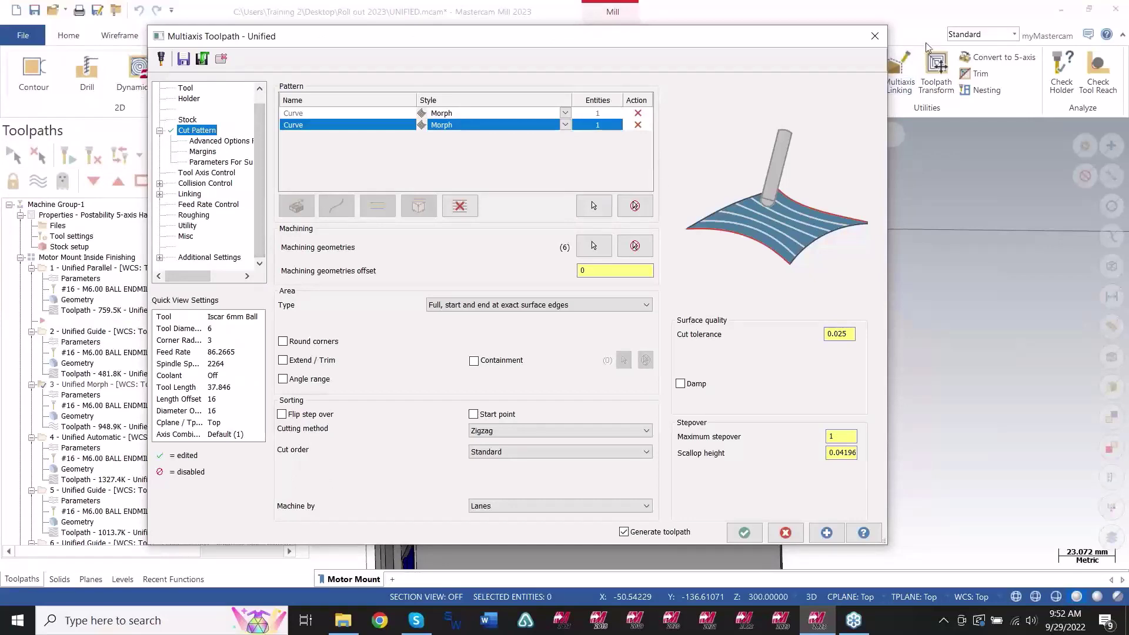
pyautogui.click(875, 38)
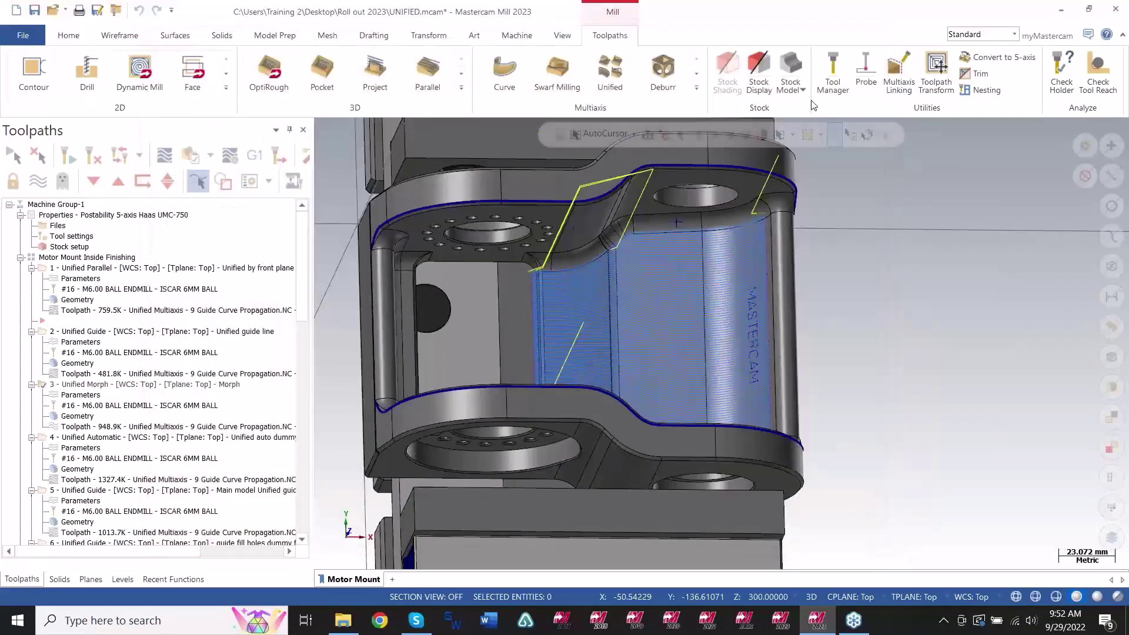
# Backplot operation 3's morph toolpath through roughly the first third of its cuts and examine the tool on the inner floor.
pyautogui.click(103, 430)
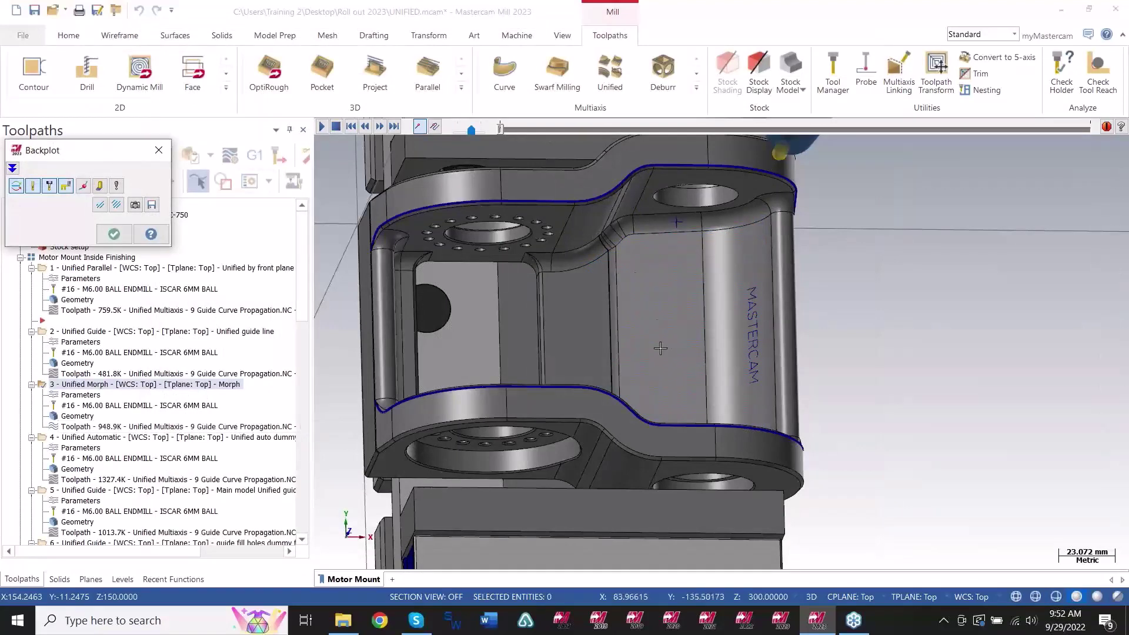
pyautogui.moveTo(659, 348)
pyautogui.mouseDown(button='middle')
pyautogui.moveTo(660, 362)
pyautogui.moveTo(639, 346)
pyautogui.mouseUp(button='middle')
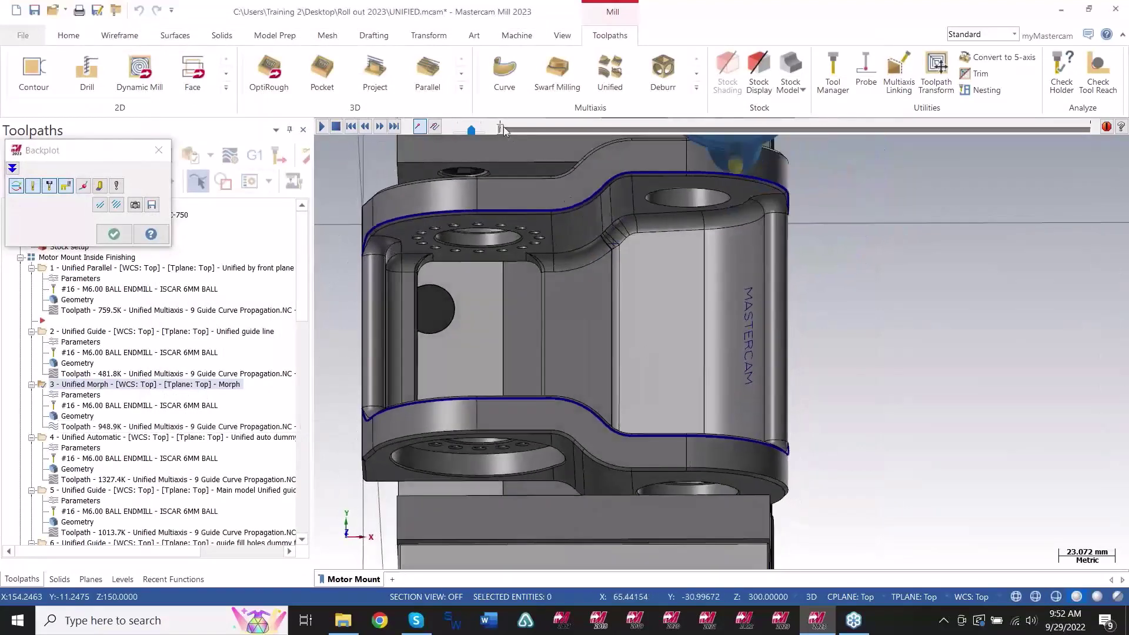
pyautogui.moveTo(505, 127); pyautogui.dragTo(697, 161)
pyautogui.moveTo(694, 236); pyautogui.dragTo(686, 266, button='middle')
pyautogui.scroll(1, 685, 259)
pyautogui.scroll(1, 709, 141)
pyautogui.moveTo(709, 176); pyautogui.dragTo(713, 170, button='middle')
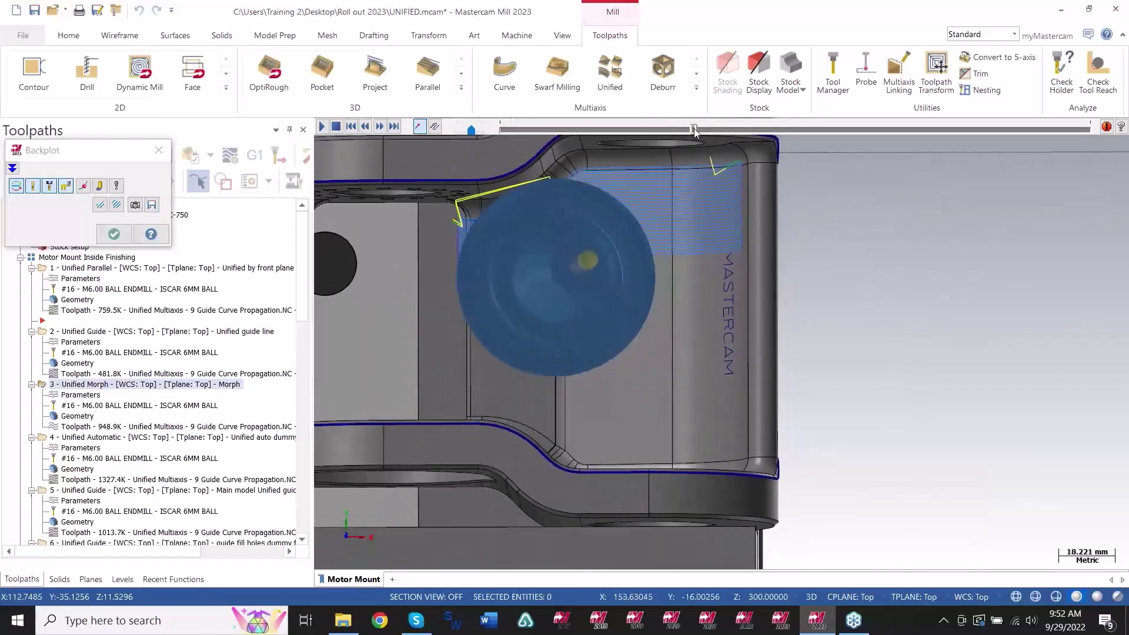
# Advance operation 3's backplot to its end, examine the complete morph pattern from several angles, and close the backplot.
pyautogui.moveTo(693, 128); pyautogui.dragTo(1108, 127)
pyautogui.scroll(-1, 638, 323)
pyautogui.scroll(1, 630, 319)
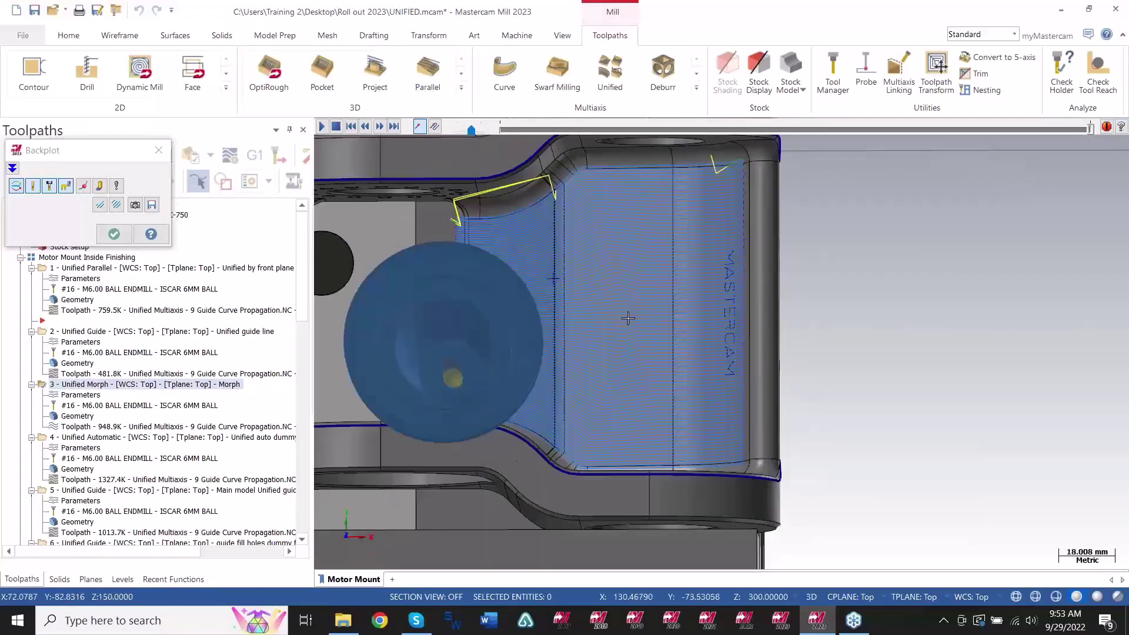
pyautogui.moveTo(627, 317); pyautogui.dragTo(504, 306, button='middle')
pyautogui.moveTo(570, 335); pyautogui.dragTo(636, 359, button='middle')
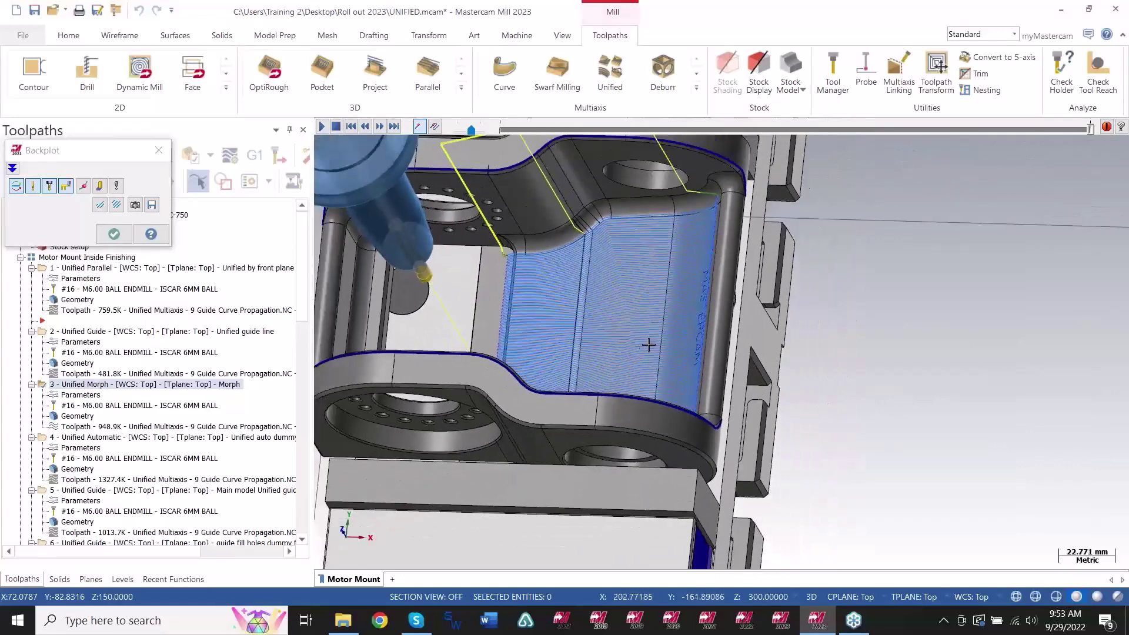
pyautogui.click(157, 153)
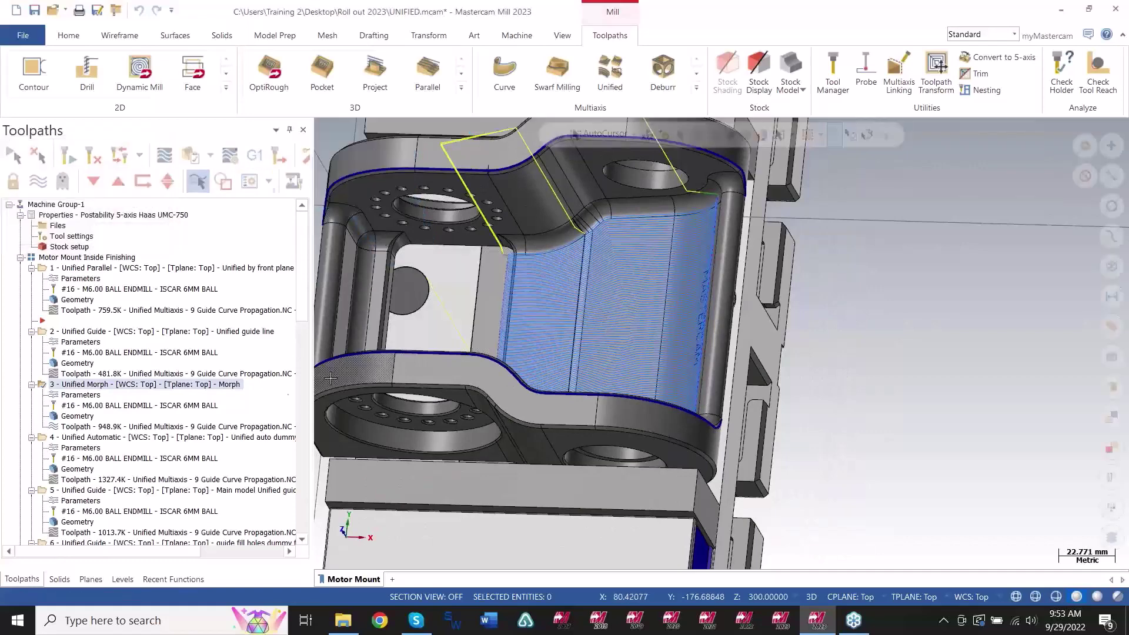
# Select operation 4, Unified Automatic, and examine its toolpath over the motor mount's inner floor and walls.
pyautogui.click(206, 440)
pyautogui.moveTo(660, 314); pyautogui.dragTo(675, 341, button='middle')
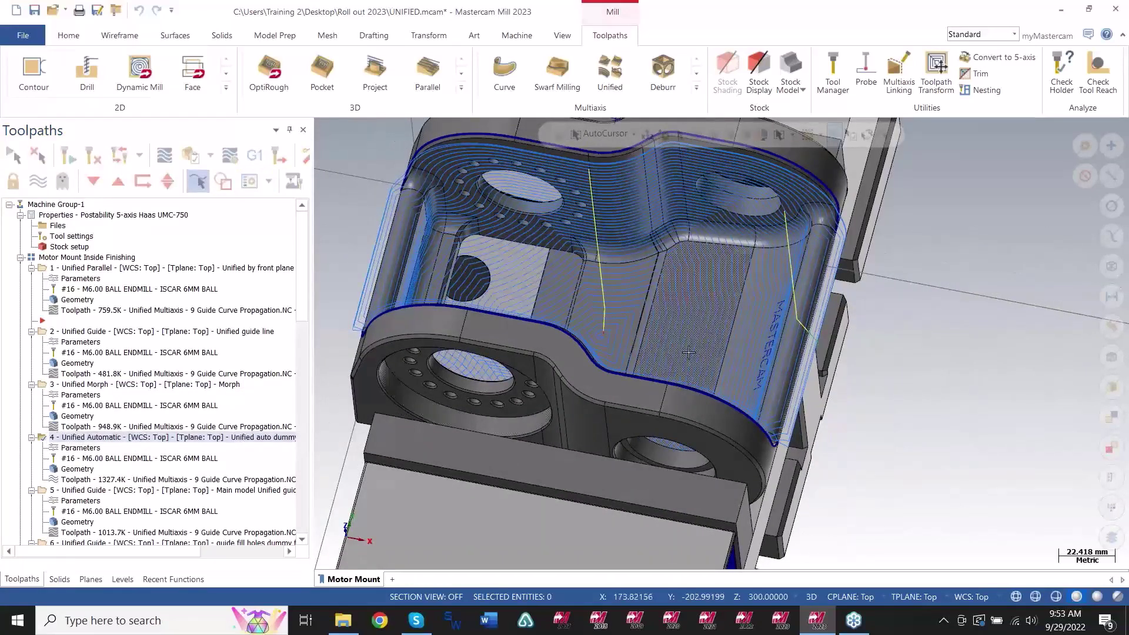
pyautogui.scroll(-1, 415, 460)
pyautogui.scroll(2, 415, 460)
pyautogui.moveTo(667, 277)
pyautogui.mouseDown(button='middle')
pyautogui.moveTo(671, 341)
pyautogui.moveTo(668, 294)
pyautogui.mouseUp(button='middle')
# Hide level 1, Motor Mount Finishing, and show level 45000, full dummy, to examine the toolpath on the filled model.
pyautogui.click(114, 579)
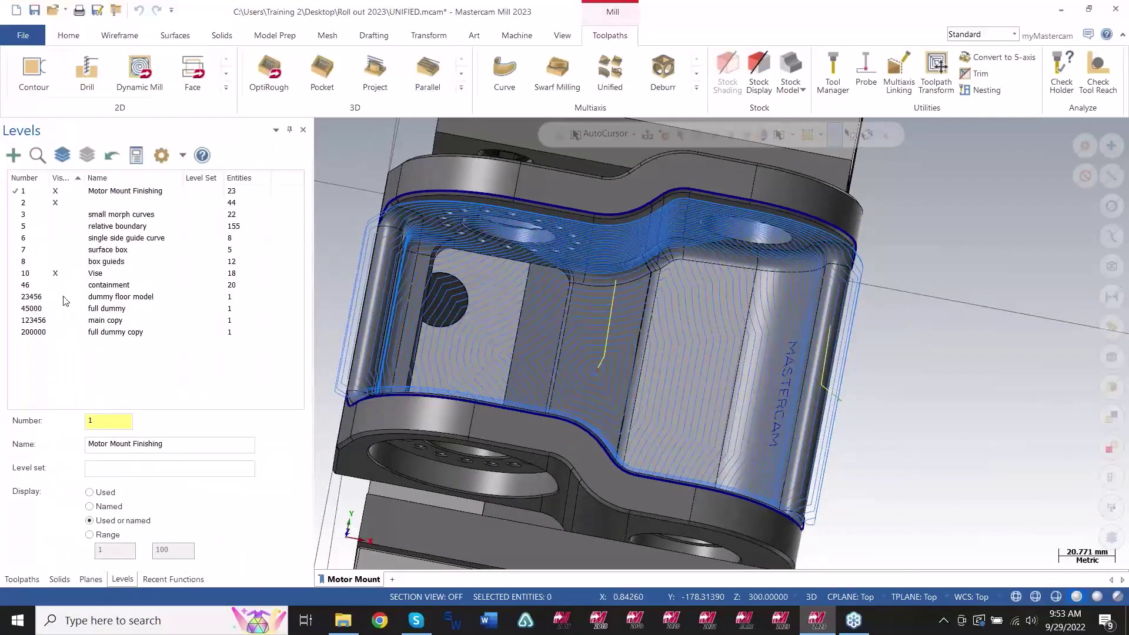
pyautogui.click(59, 192)
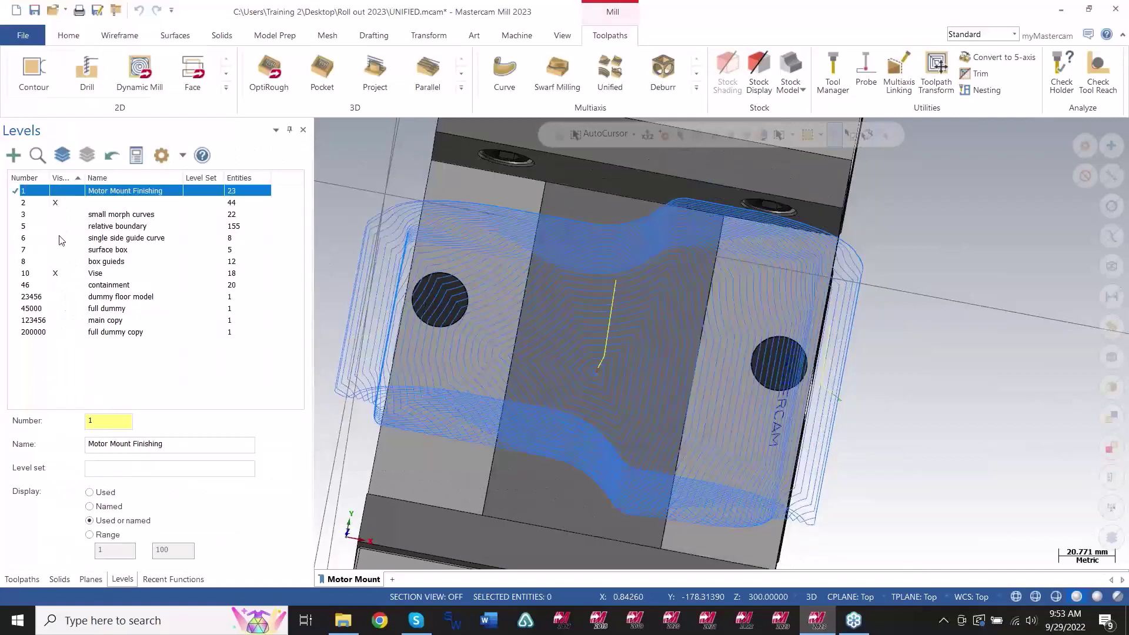
pyautogui.click(61, 308)
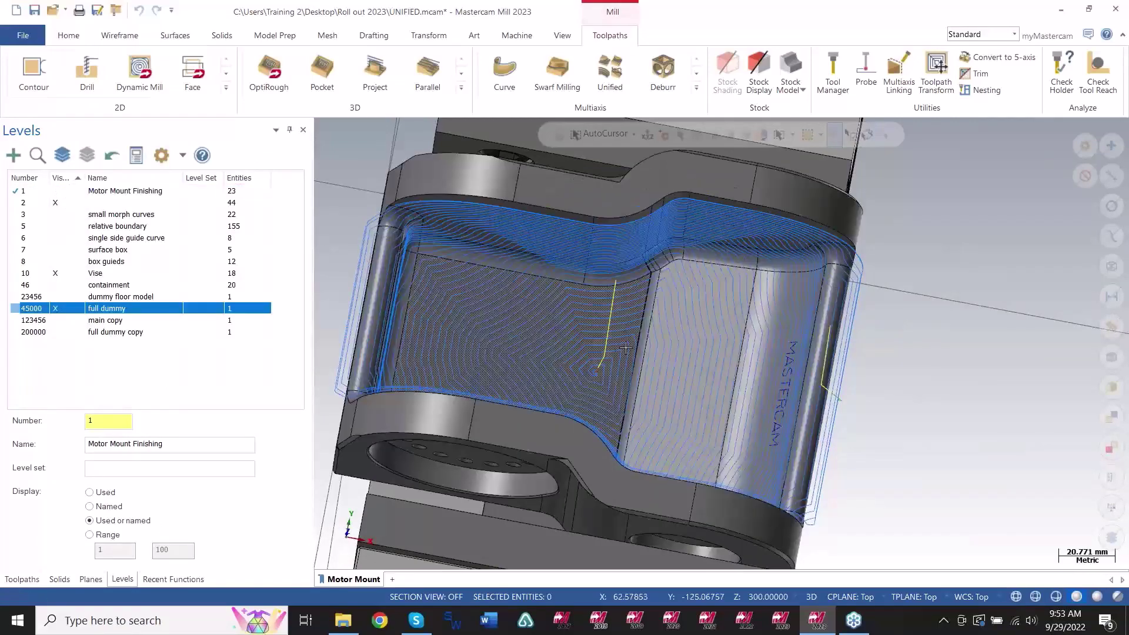
pyautogui.moveTo(705, 339)
pyautogui.mouseDown(button='middle')
pyautogui.moveTo(702, 322)
pyautogui.moveTo(739, 320)
pyautogui.moveTo(691, 382)
pyautogui.moveTo(724, 238)
pyautogui.mouseUp(button='middle')
# Return to the operations list, hide the toolpath display, and examine the full dummy model's filled floor and walls.
pyautogui.click(23, 579)
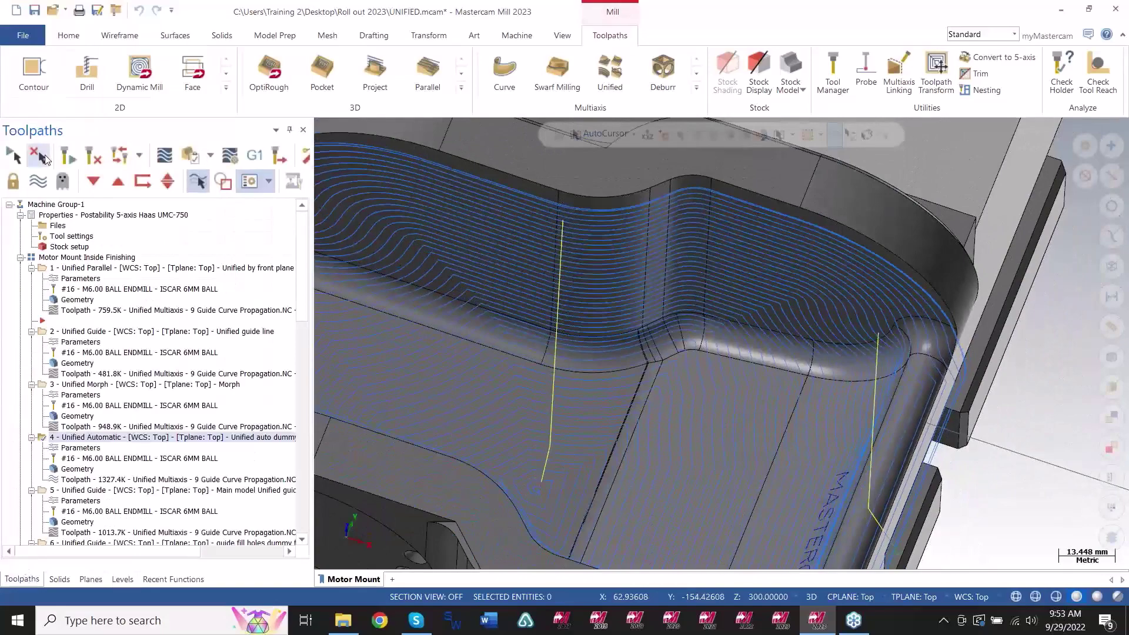
pyautogui.hotkey('alt', 't')
pyautogui.scroll(-3, 695, 250)
pyautogui.moveTo(695, 249); pyautogui.dragTo(713, 275, button='middle')
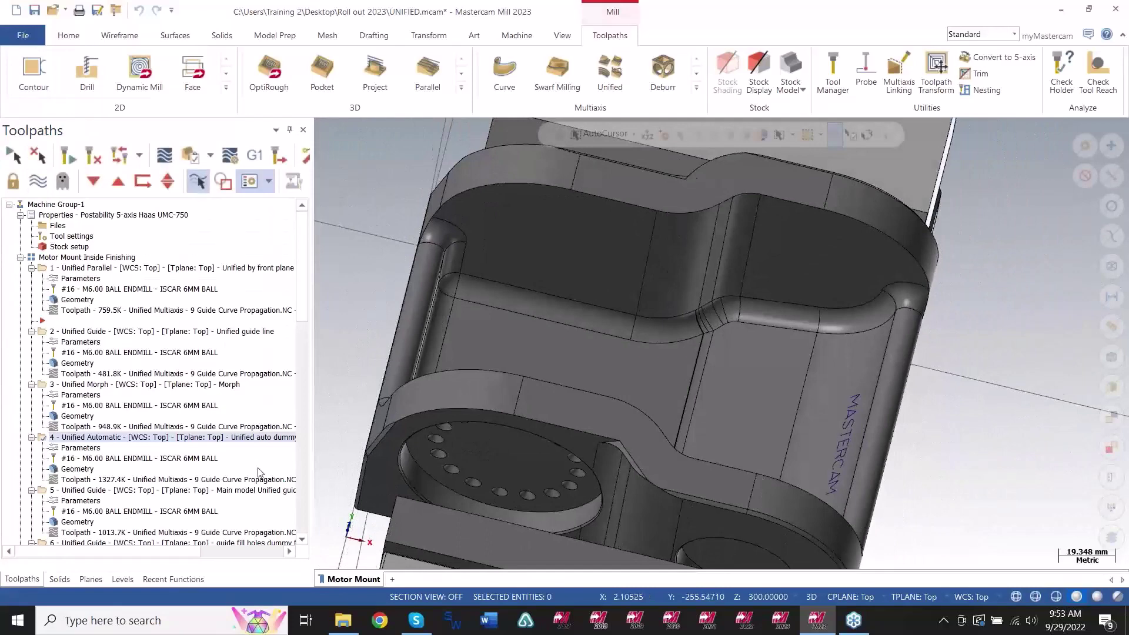
# From operation 4's machining geometry selection, show level 200000, full dummy copy, and hide level 45000, full dummy.
pyautogui.click(88, 449)
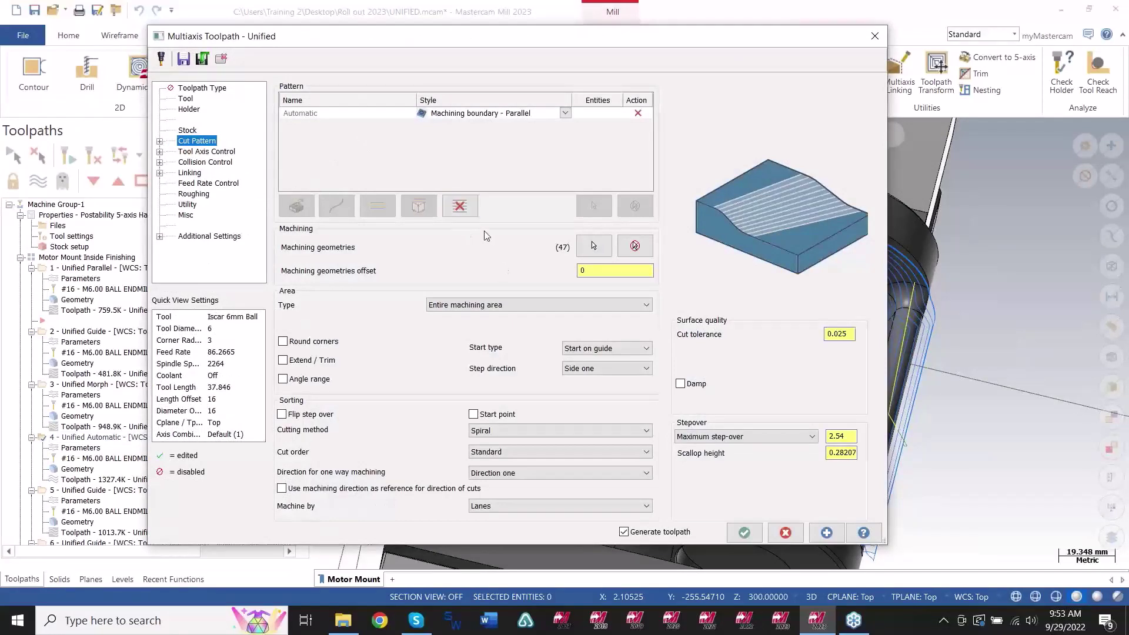
pyautogui.click(593, 246)
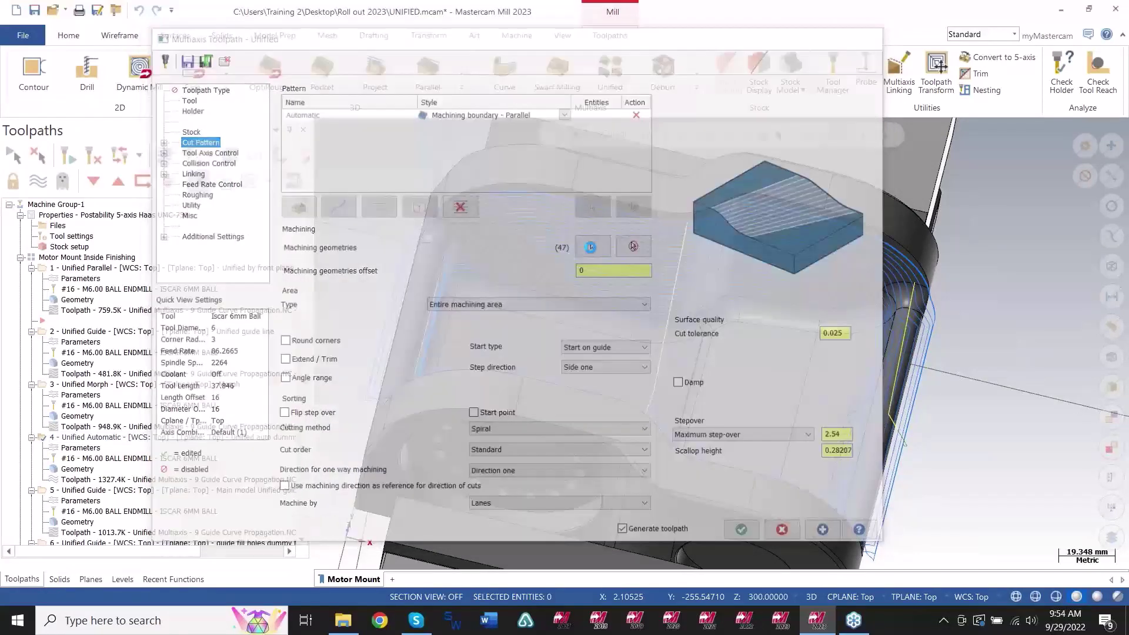
pyautogui.click(123, 580)
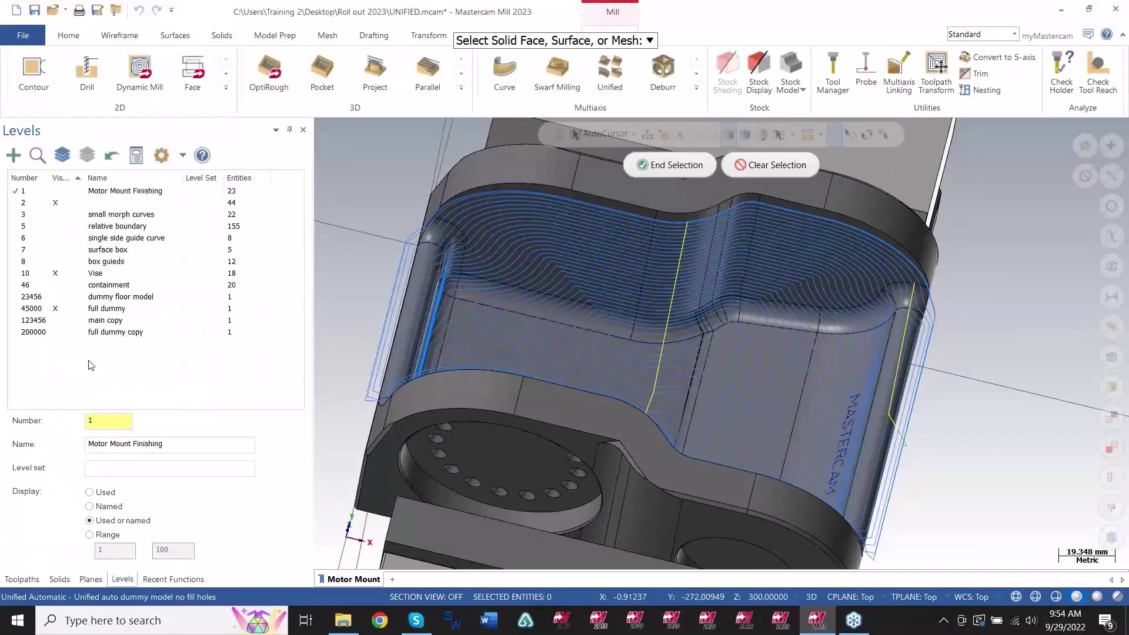
pyautogui.click(65, 328)
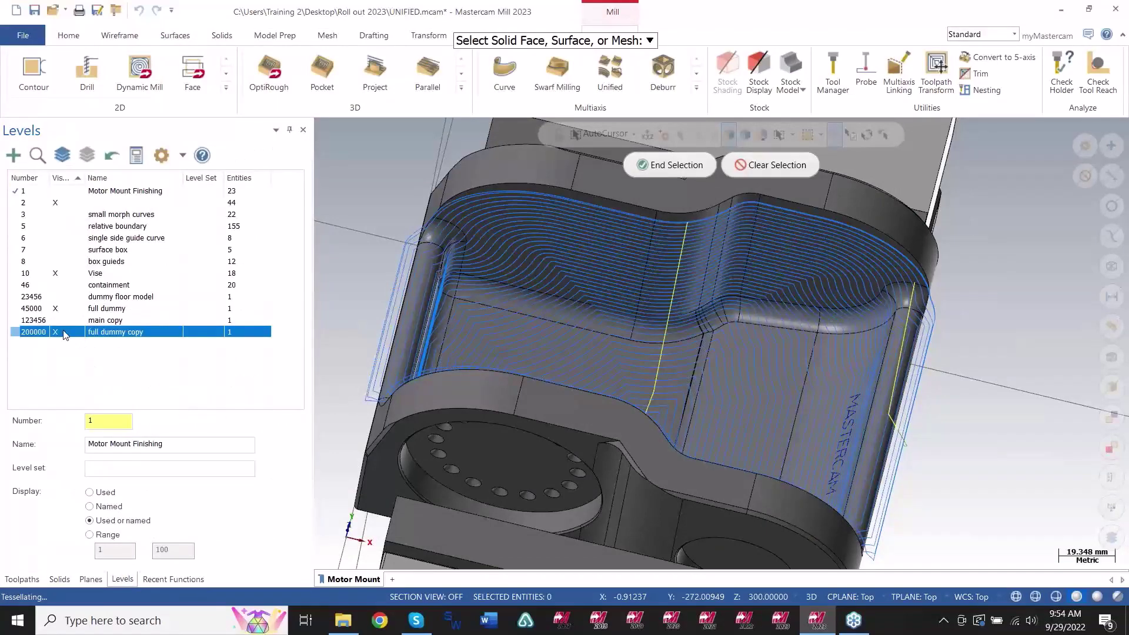
pyautogui.click(62, 309)
# Inspect the dummy copy's inner faces and accept operation 4's existing machining geometry selection.
pyautogui.moveTo(796, 378)
pyautogui.mouseDown(button='middle')
pyautogui.moveTo(776, 408)
pyautogui.moveTo(712, 383)
pyautogui.moveTo(807, 389)
pyautogui.mouseUp(button='middle')
pyautogui.moveTo(735, 381); pyautogui.dragTo(774, 380, button='middle')
pyautogui.press('Return')
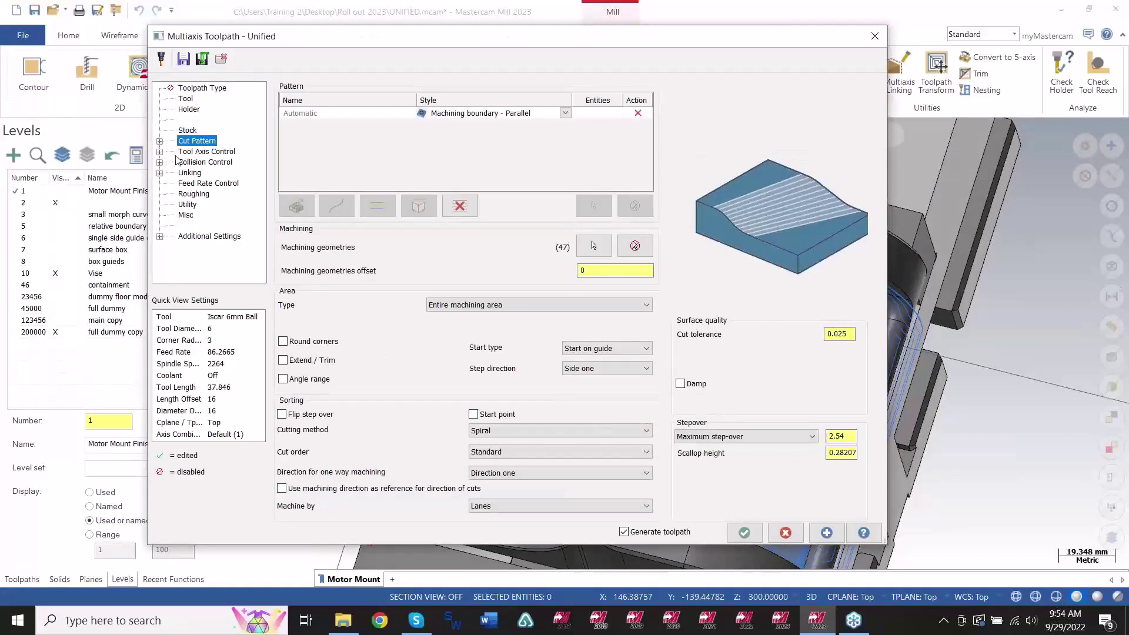
# Review operation 4's cut pattern settings and their additional pages, cancel without changes, and return to the operations list.
pyautogui.click(160, 142)
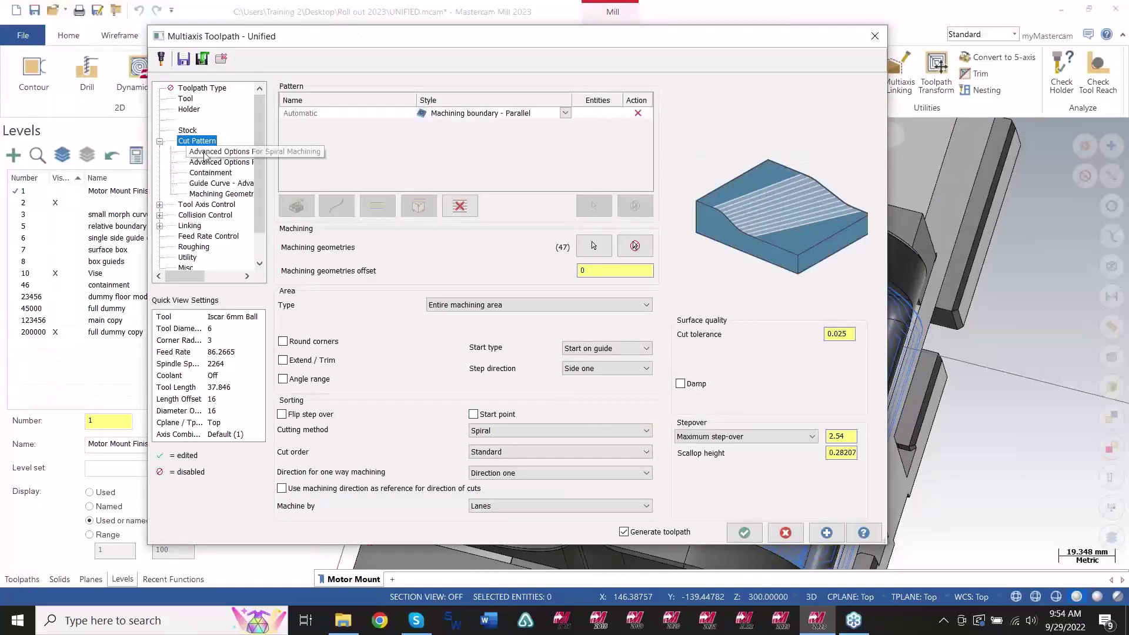
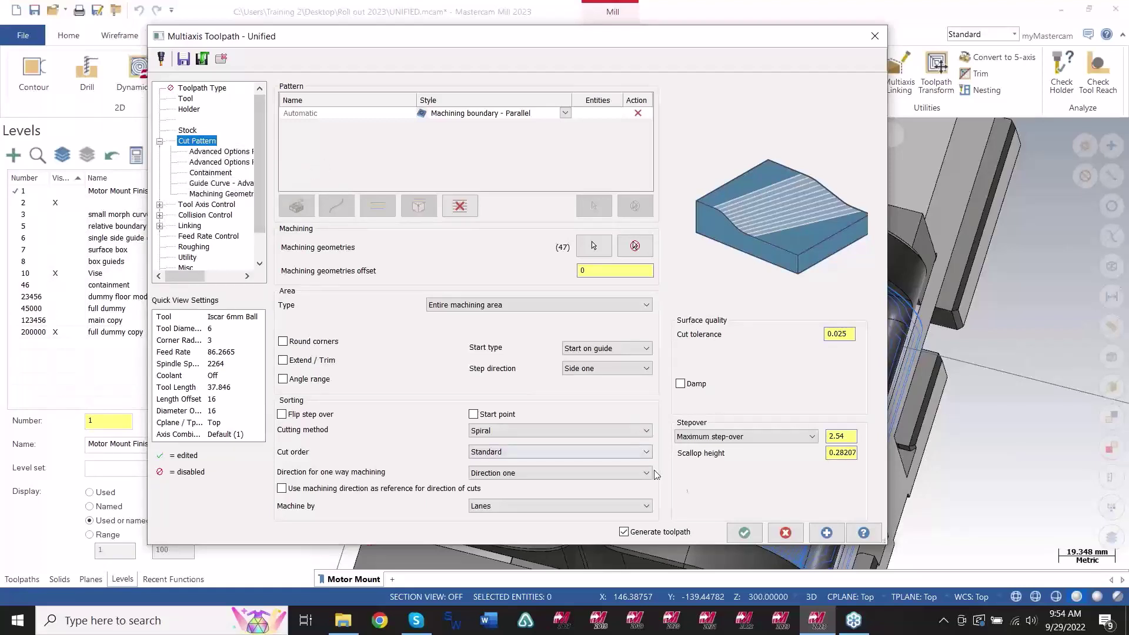
pyautogui.click(785, 532)
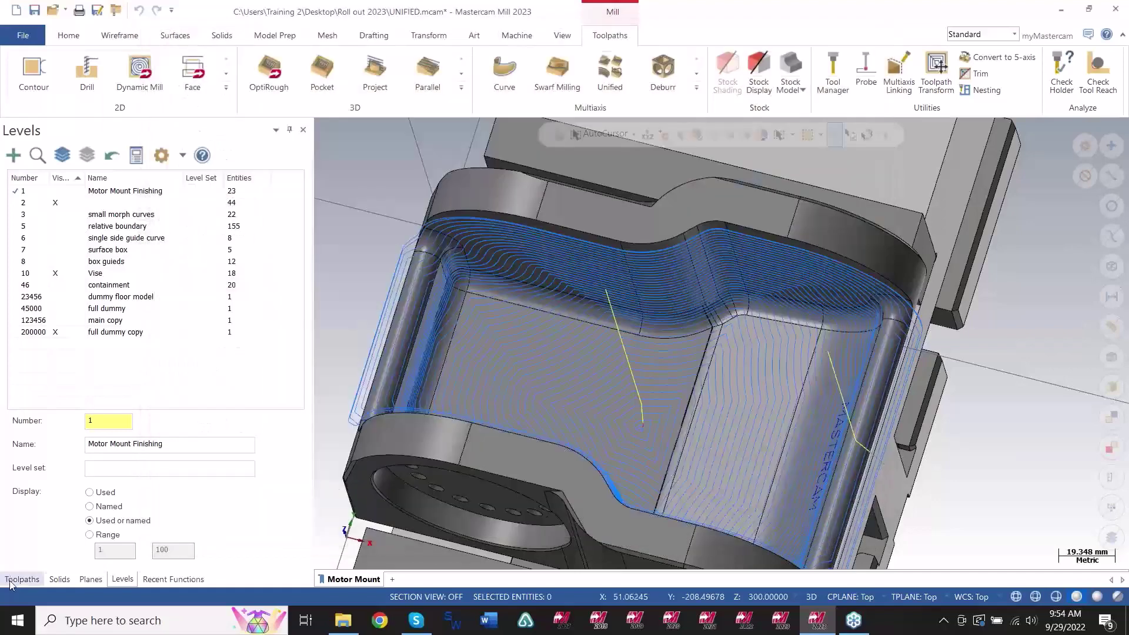
pyautogui.click(22, 579)
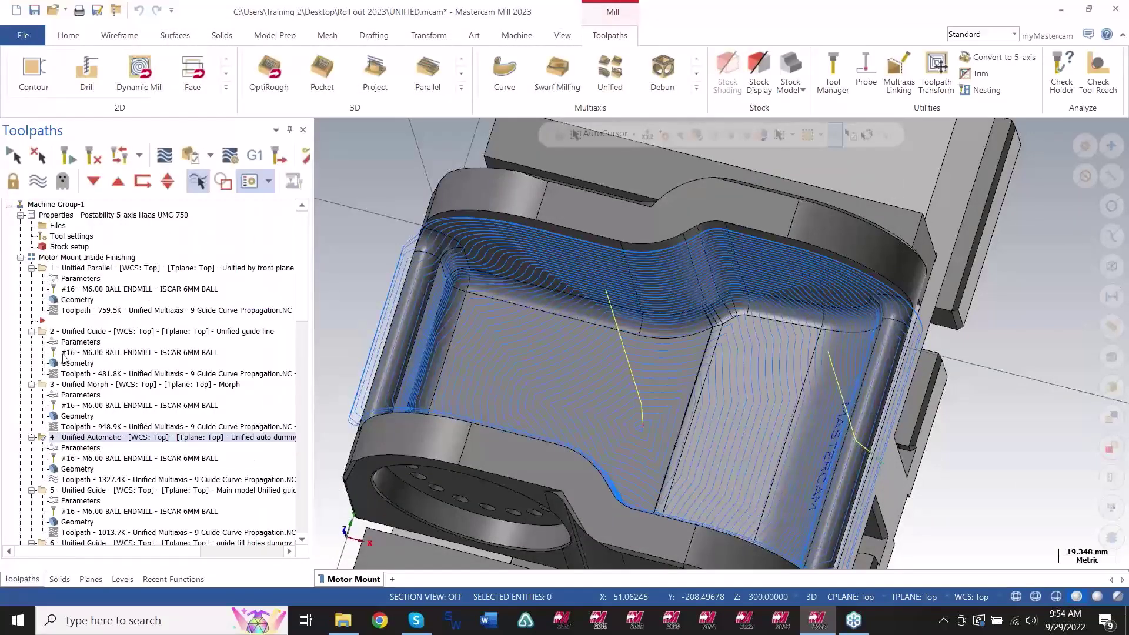
# Review operation 3's morph cut pattern and its surface edge handling settings, then cancel without changes.
pyautogui.click(75, 385)
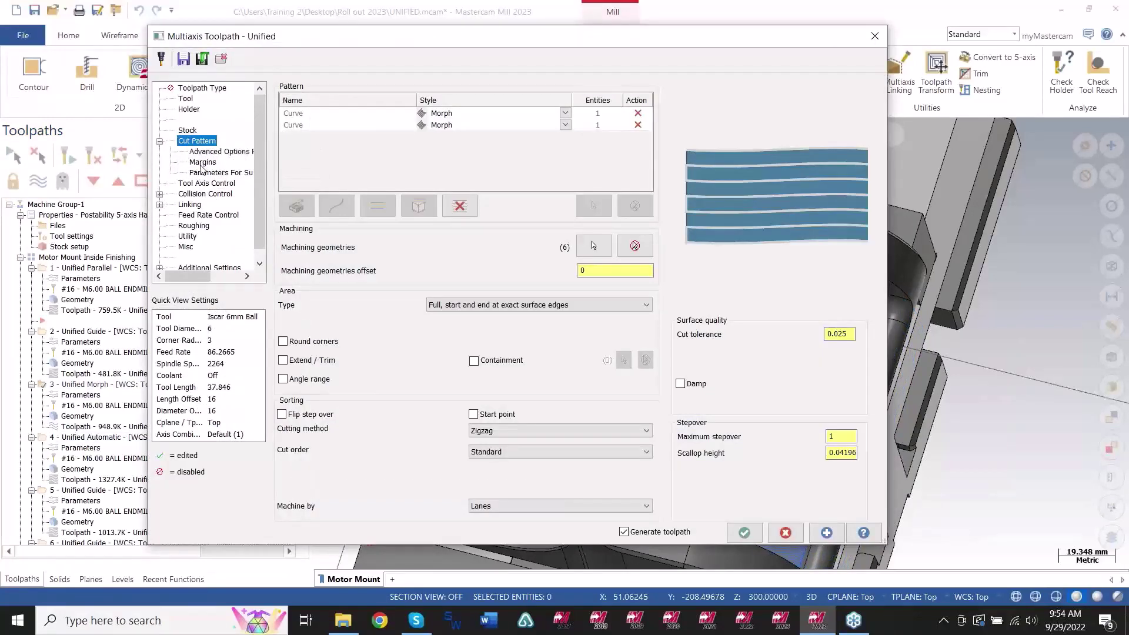
pyautogui.click(203, 172)
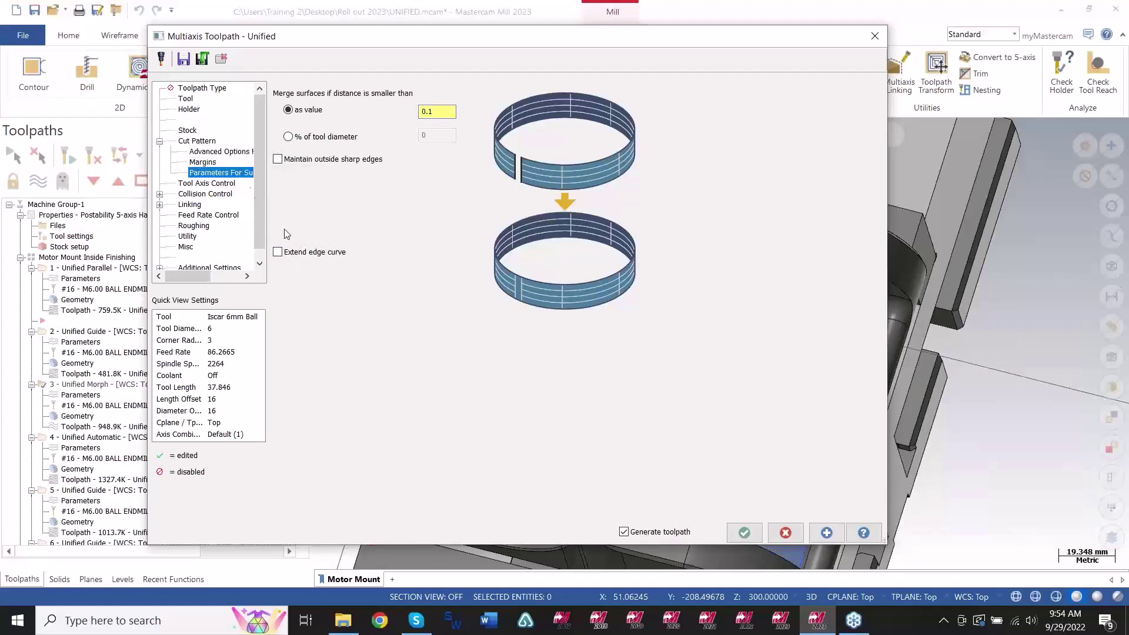
pyautogui.click(203, 142)
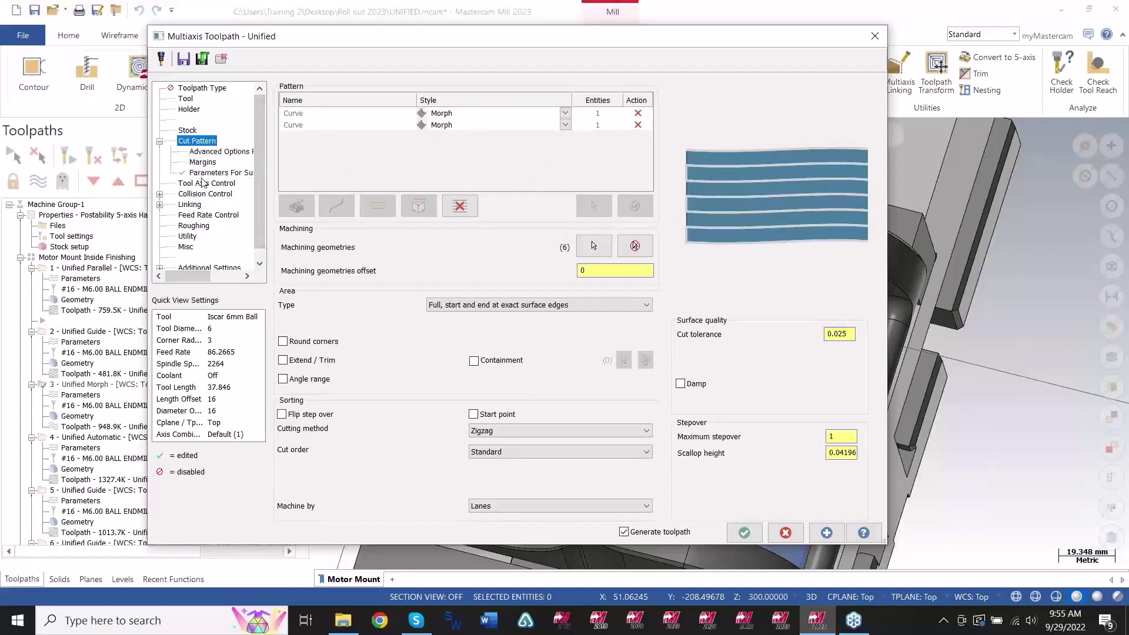
pyautogui.click(787, 532)
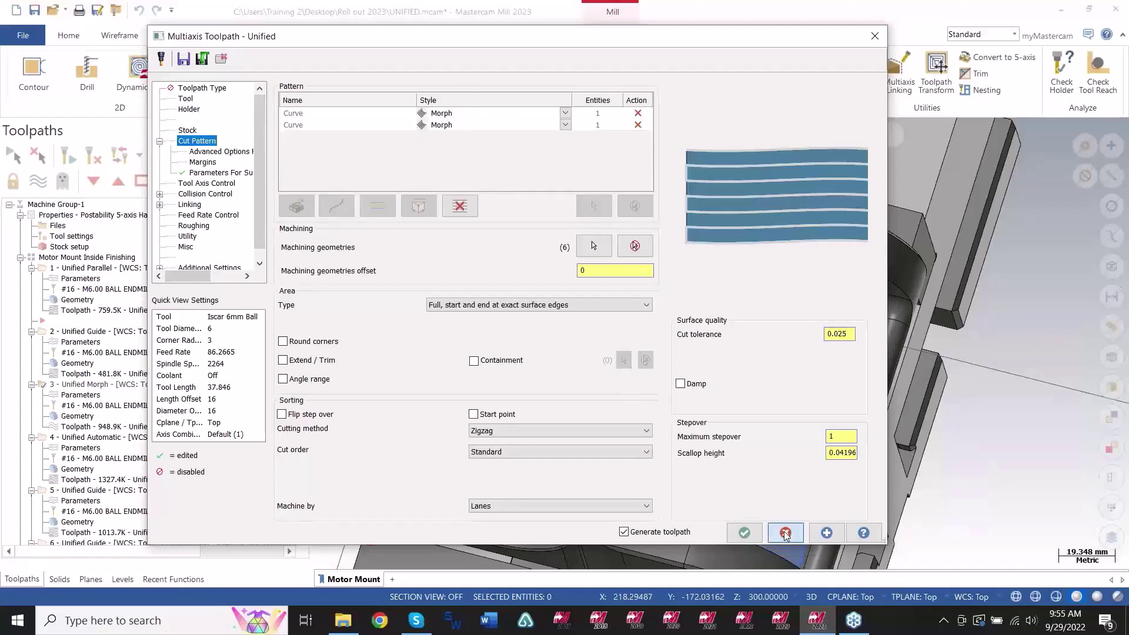
# Display operation 5, the main model Unified Guide toolpath, and examine its passes over the inner walls and floor.
pyautogui.scroll(-2, 687, 385)
pyautogui.scroll(-3, 265, 376)
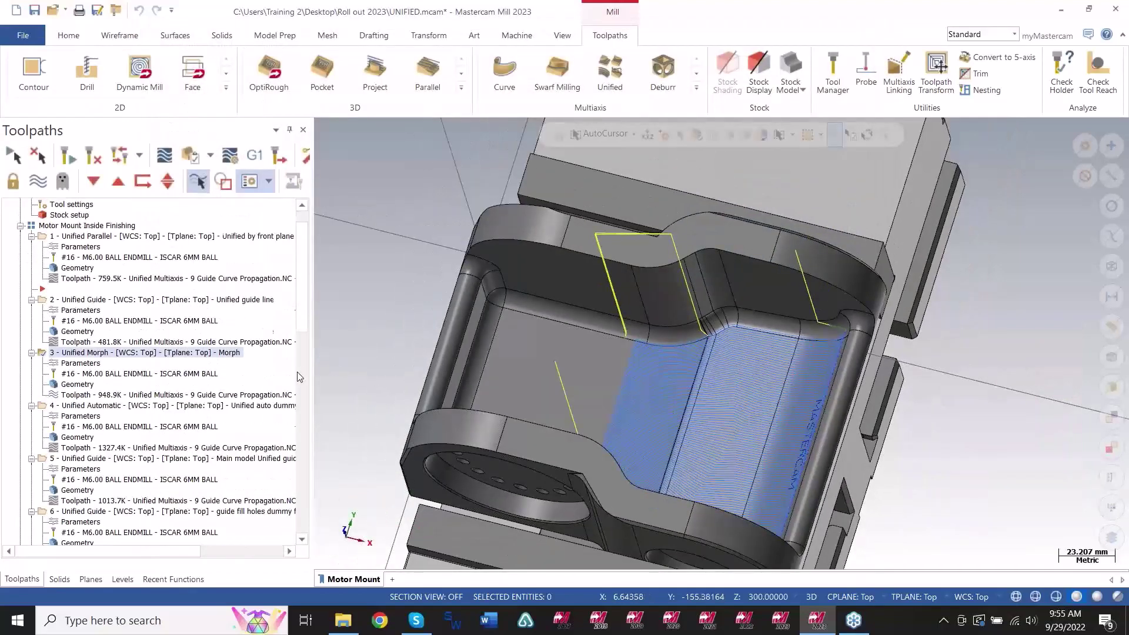
pyautogui.scroll(-2, 307, 357)
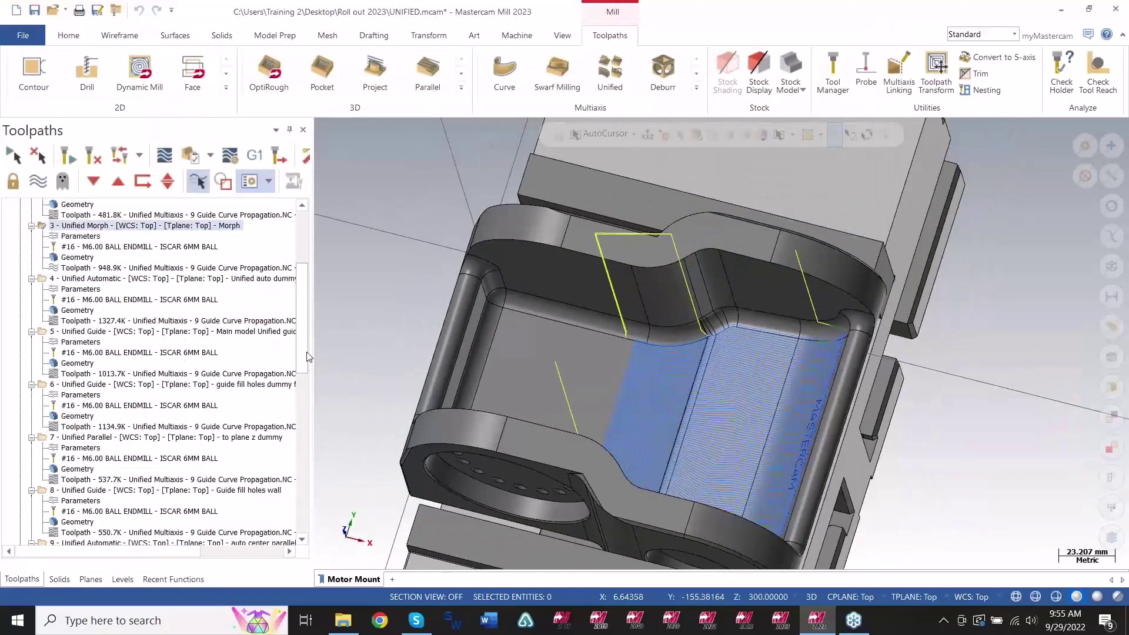
pyautogui.click(247, 333)
pyautogui.scroll(1, 672, 363)
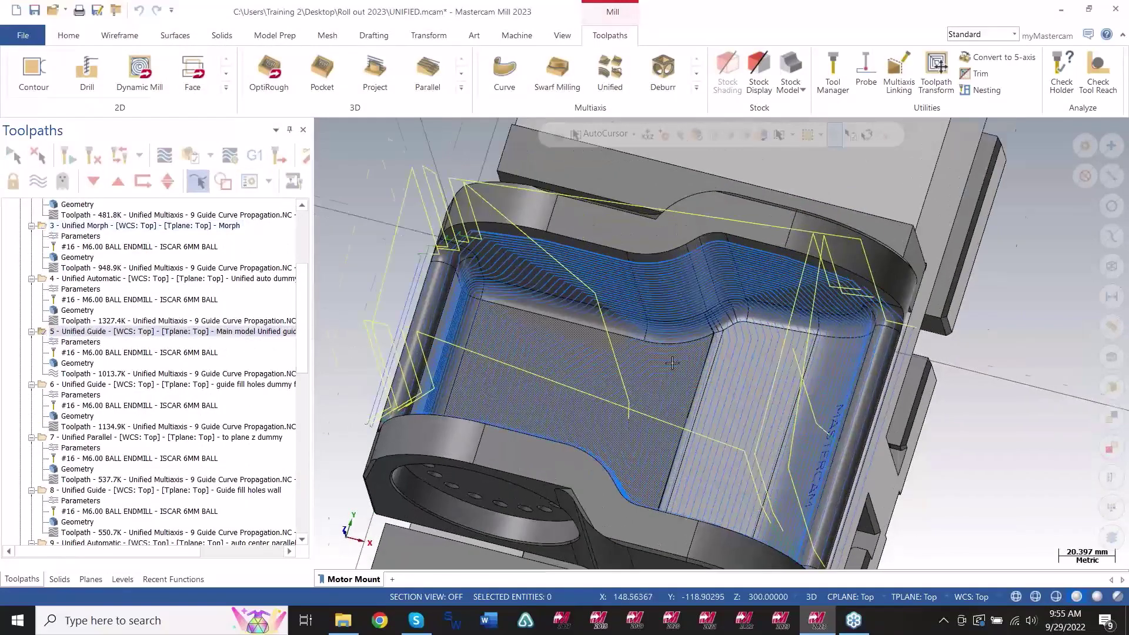
pyautogui.scroll(2, 672, 362)
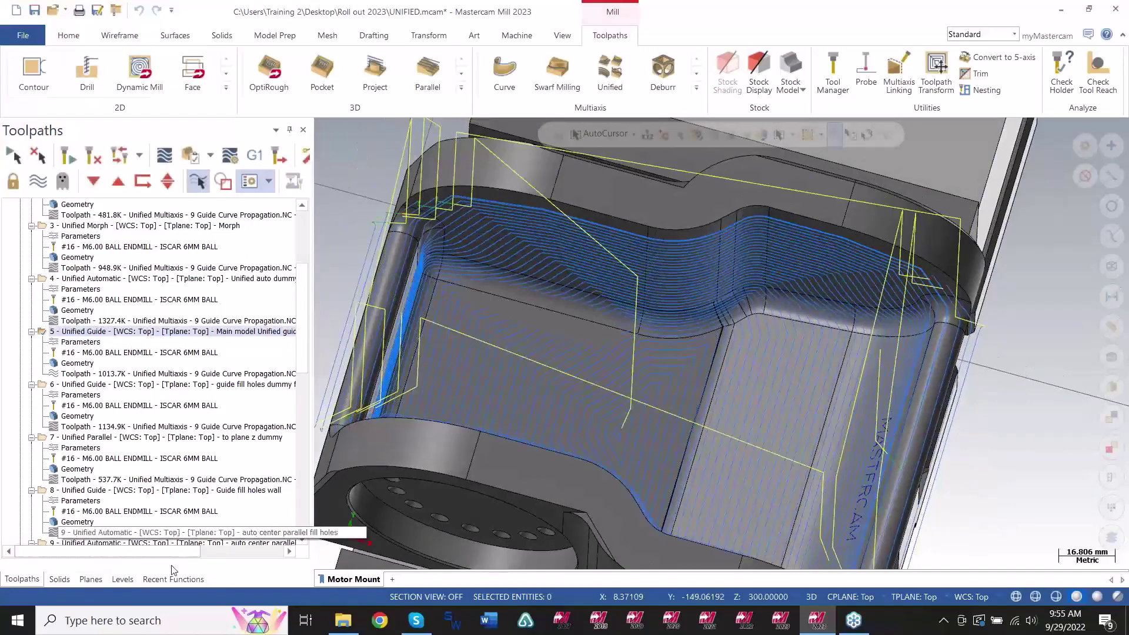
# Hide levels 200000, full dummy copy, and 10, Vise, show level 1, Motor Mount Finishing, and return to the operations list.
pyautogui.click(123, 579)
pyautogui.click(88, 308)
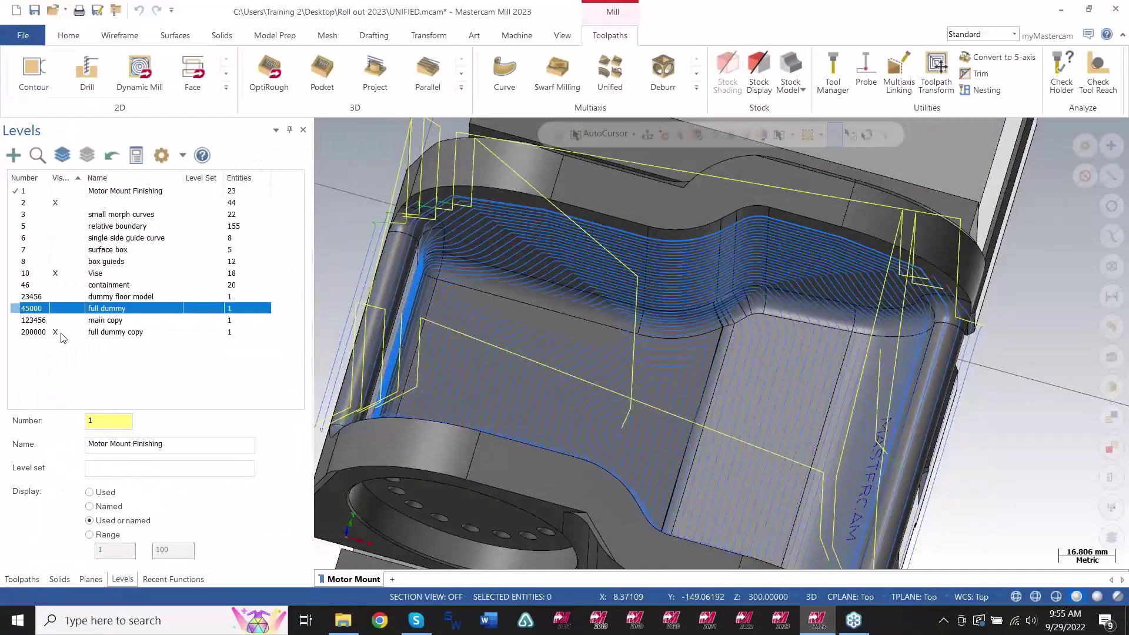
pyautogui.click(61, 333)
pyautogui.click(61, 272)
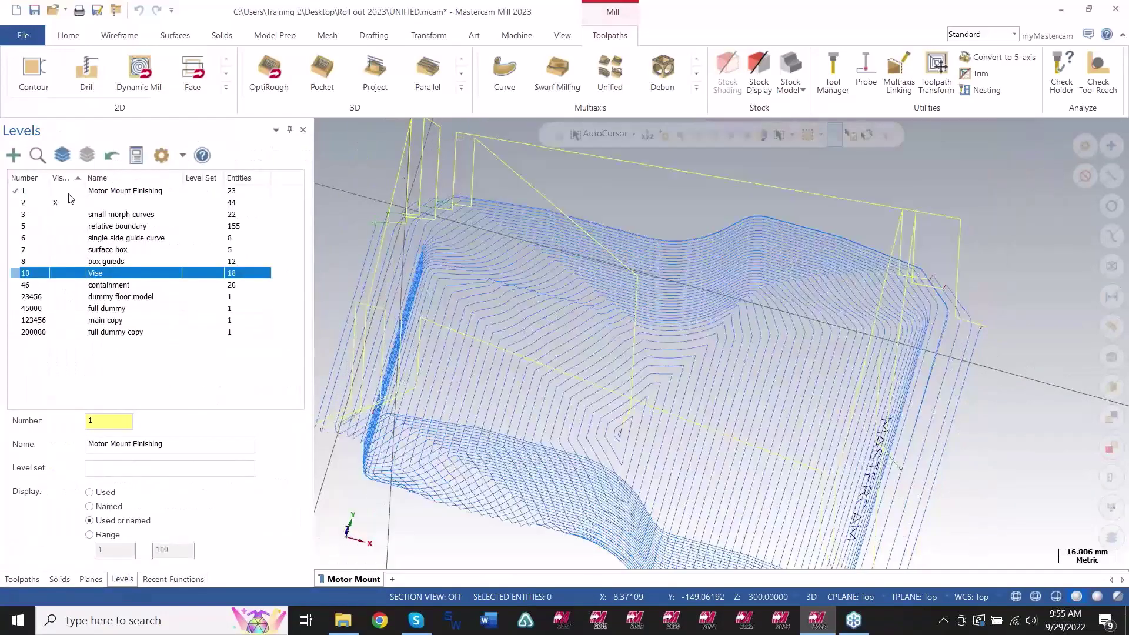
pyautogui.click(70, 200)
pyautogui.click(22, 579)
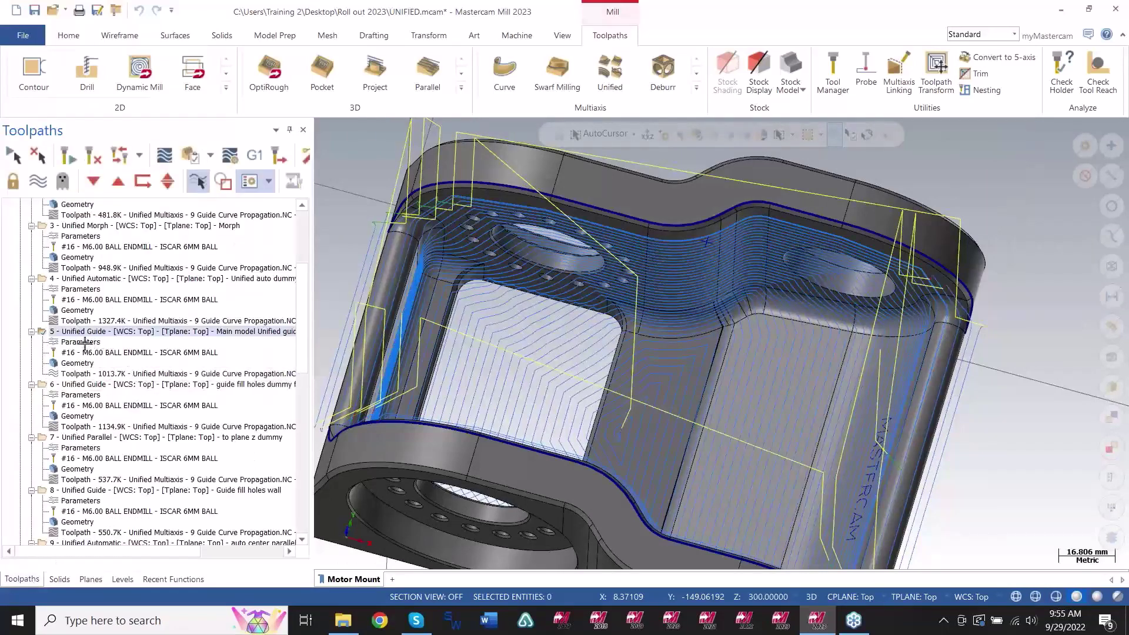
# Inspect operation 5's passes across the part's openings, review its machining geometry rolling avoidance settings, and close the parameters without changes.
pyautogui.moveTo(757, 437); pyautogui.dragTo(748, 400, button='middle')
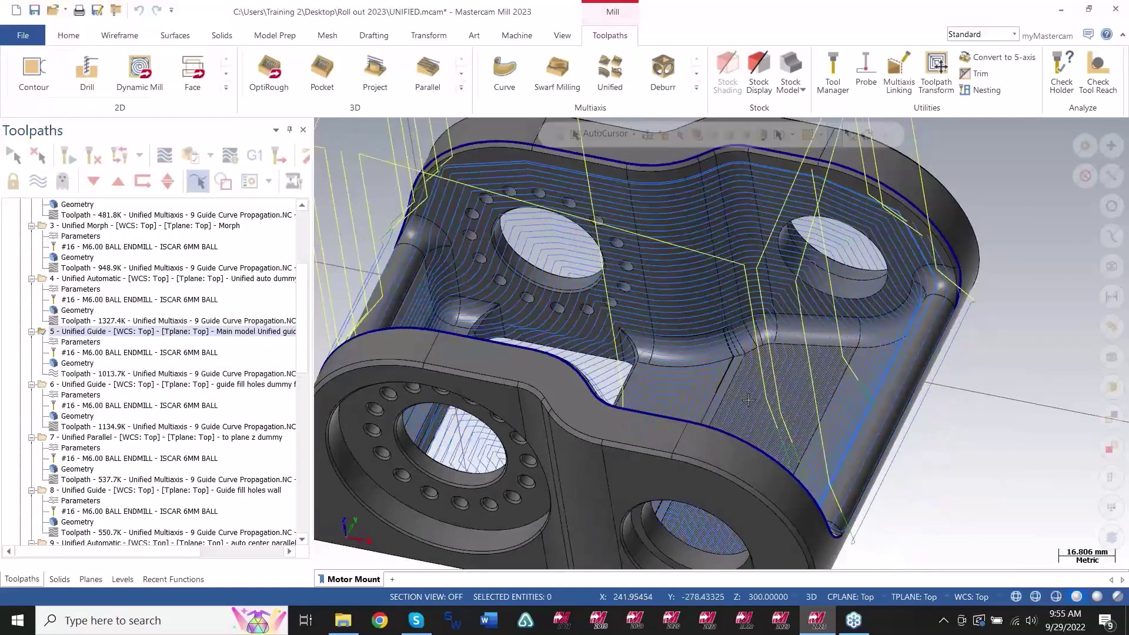
pyautogui.scroll(2, 748, 400)
pyautogui.scroll(2, 706, 359)
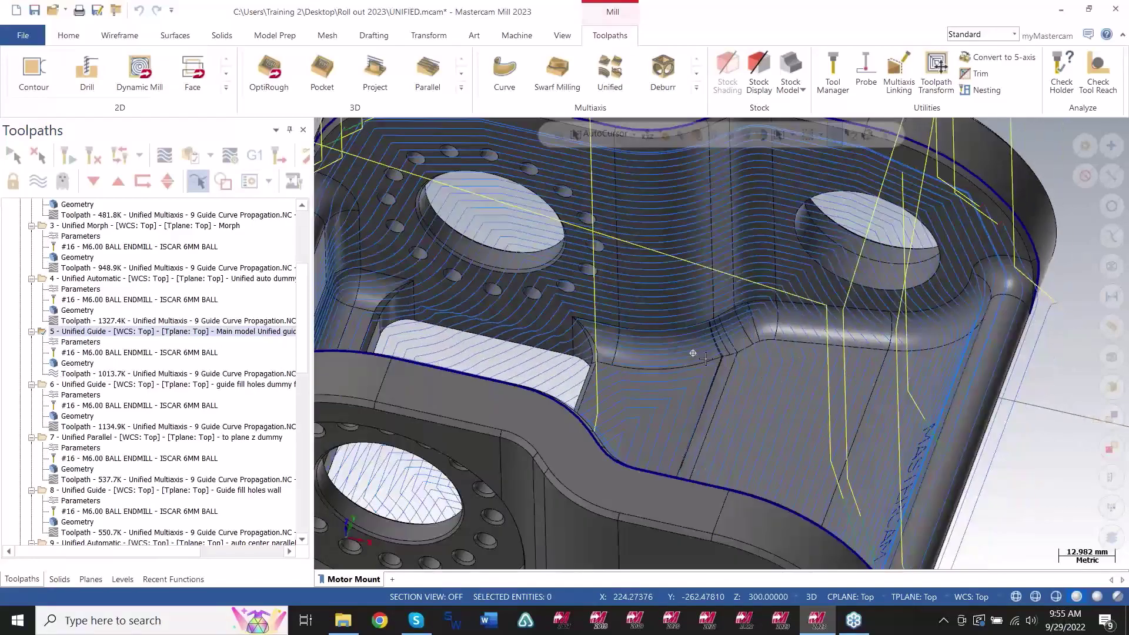
pyautogui.moveTo(706, 359); pyautogui.dragTo(612, 271, button='middle')
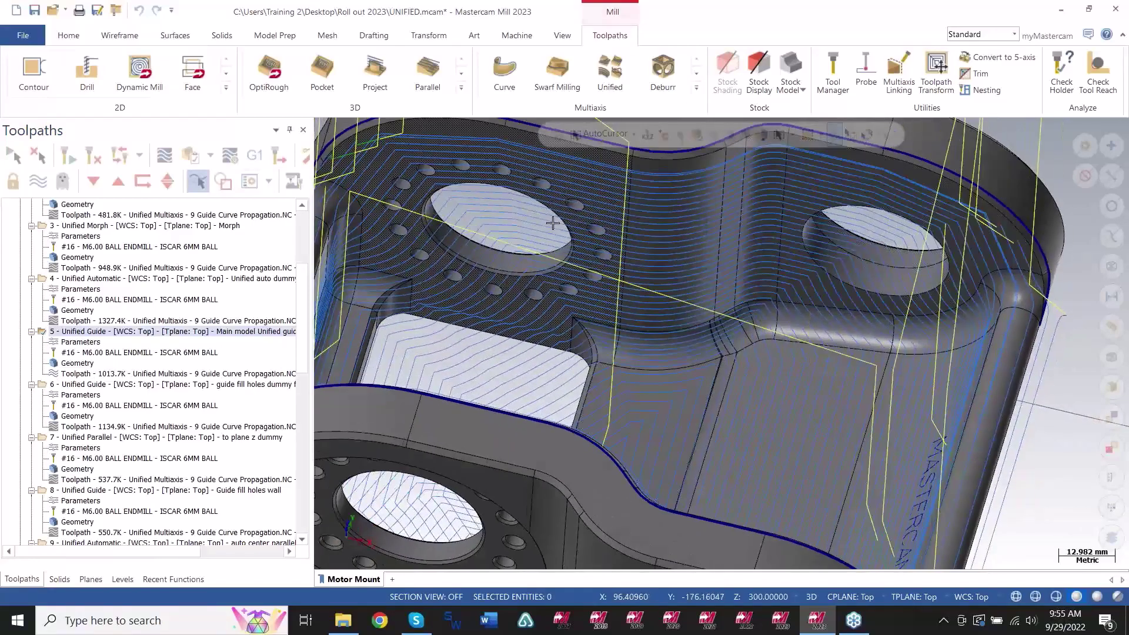
pyautogui.moveTo(717, 434); pyautogui.dragTo(713, 408, button='middle')
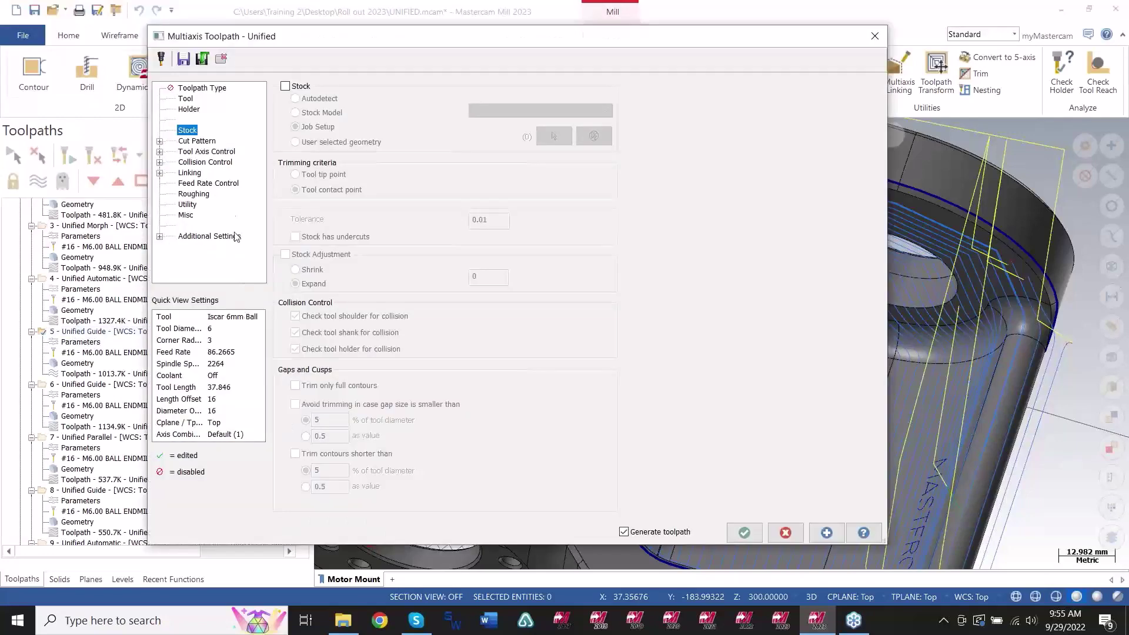
pyautogui.click(159, 142)
pyautogui.click(194, 195)
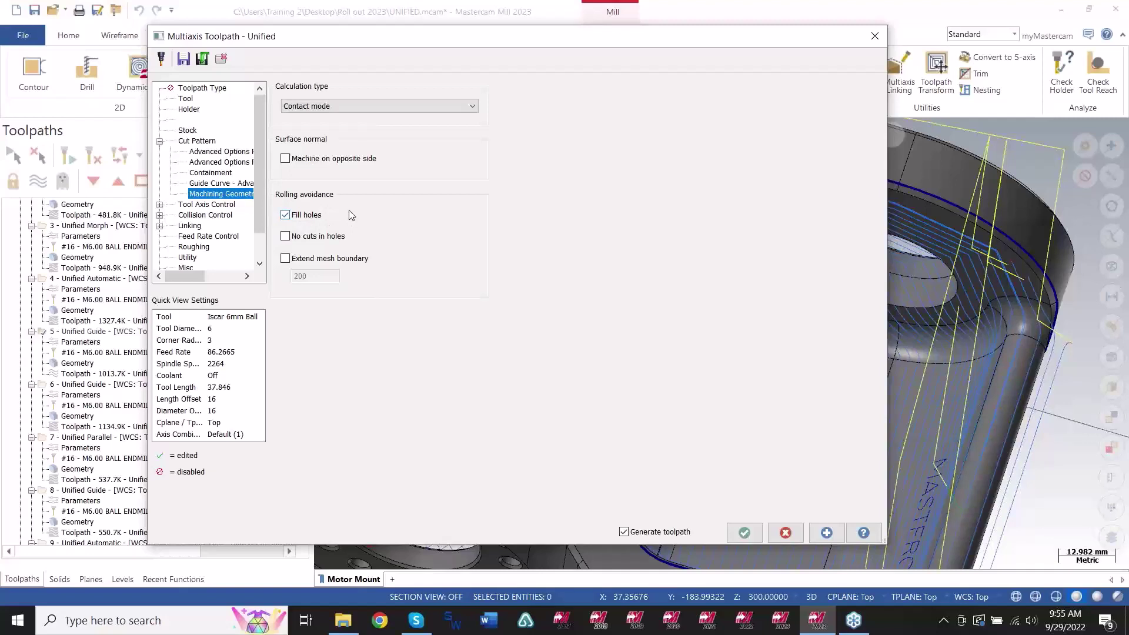
pyautogui.click(874, 35)
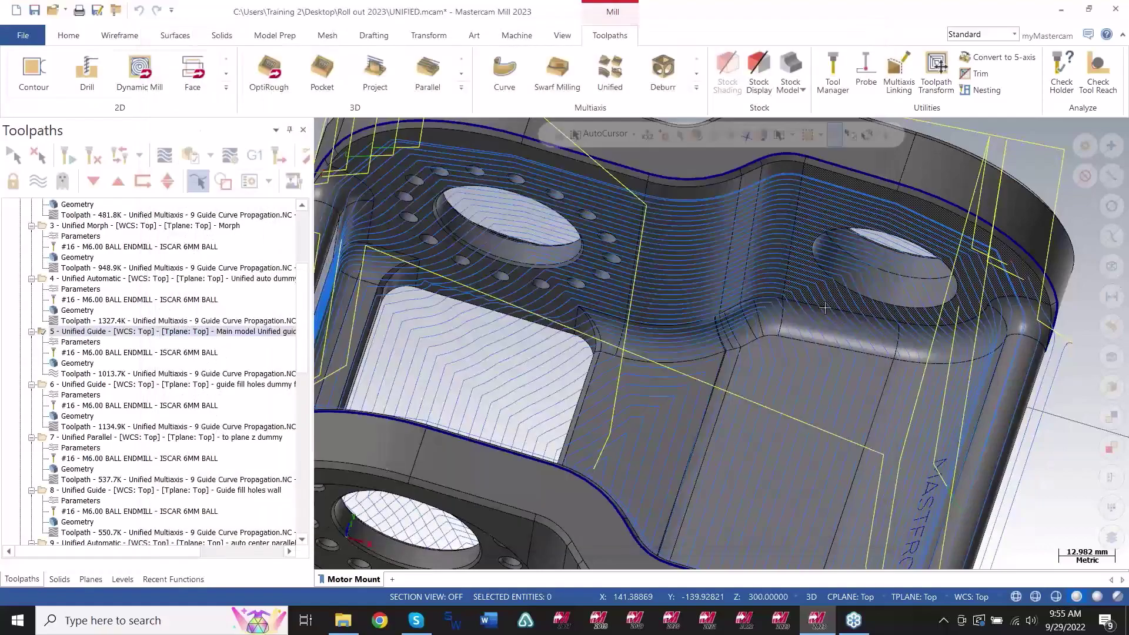
# Examine operation 5's passes around the wall holes, the rectangular floor window and the window's corner surfaces.
pyautogui.scroll(3, 863, 284)
pyautogui.moveTo(863, 283); pyautogui.dragTo(942, 230, button='middle')
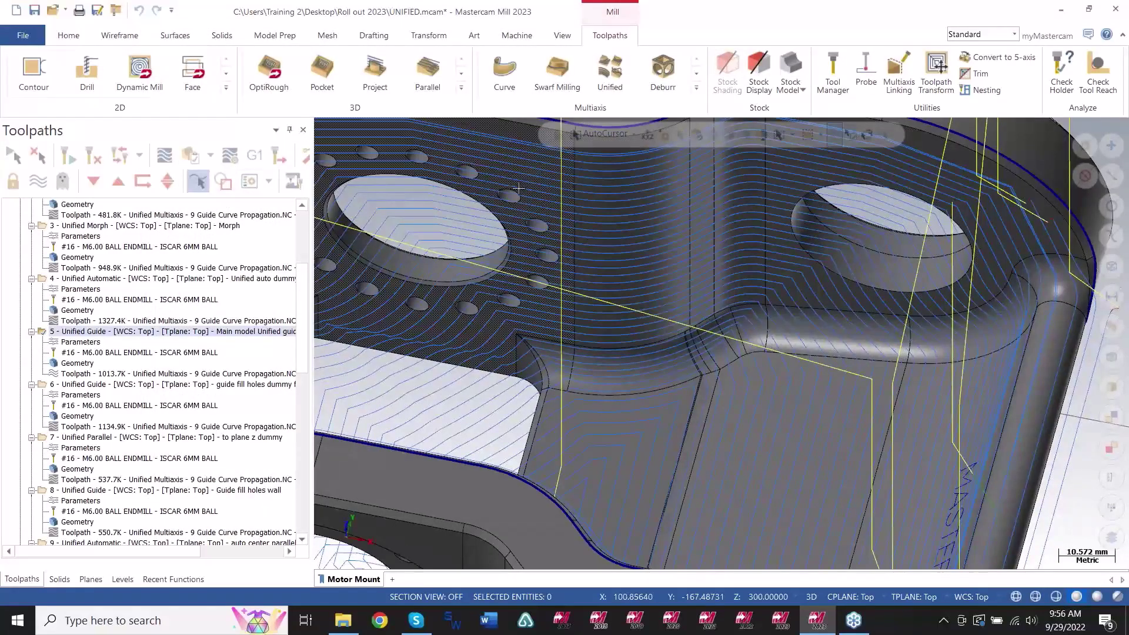
pyautogui.scroll(-2, 680, 371)
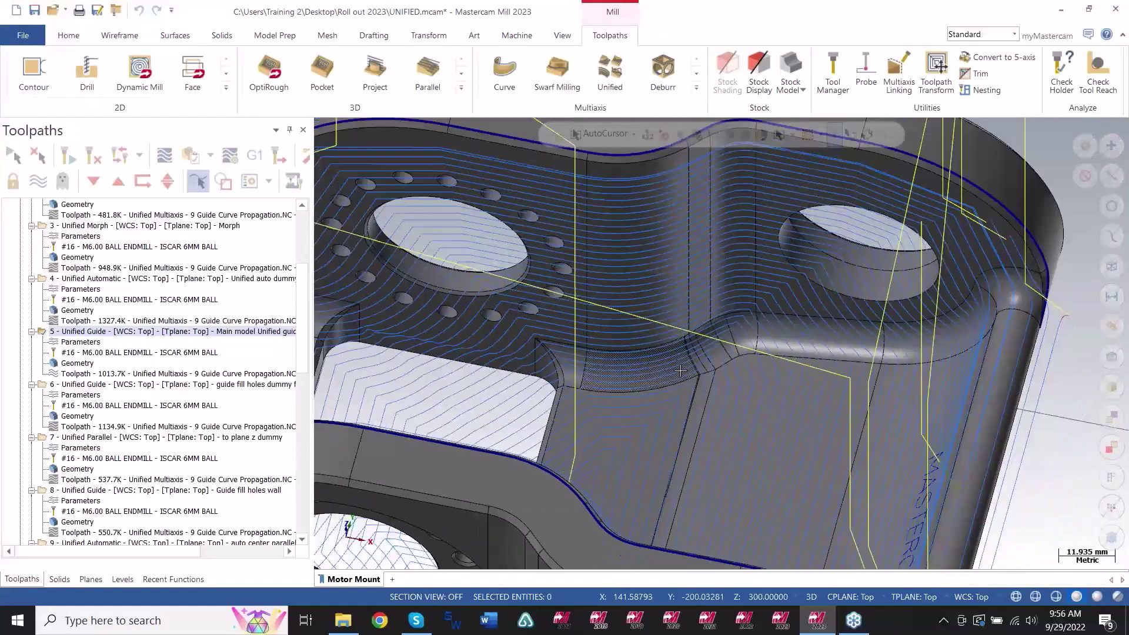
pyautogui.moveTo(680, 371); pyautogui.dragTo(597, 355, button='middle')
pyautogui.scroll(5, 582, 345)
pyautogui.scroll(7, 582, 345)
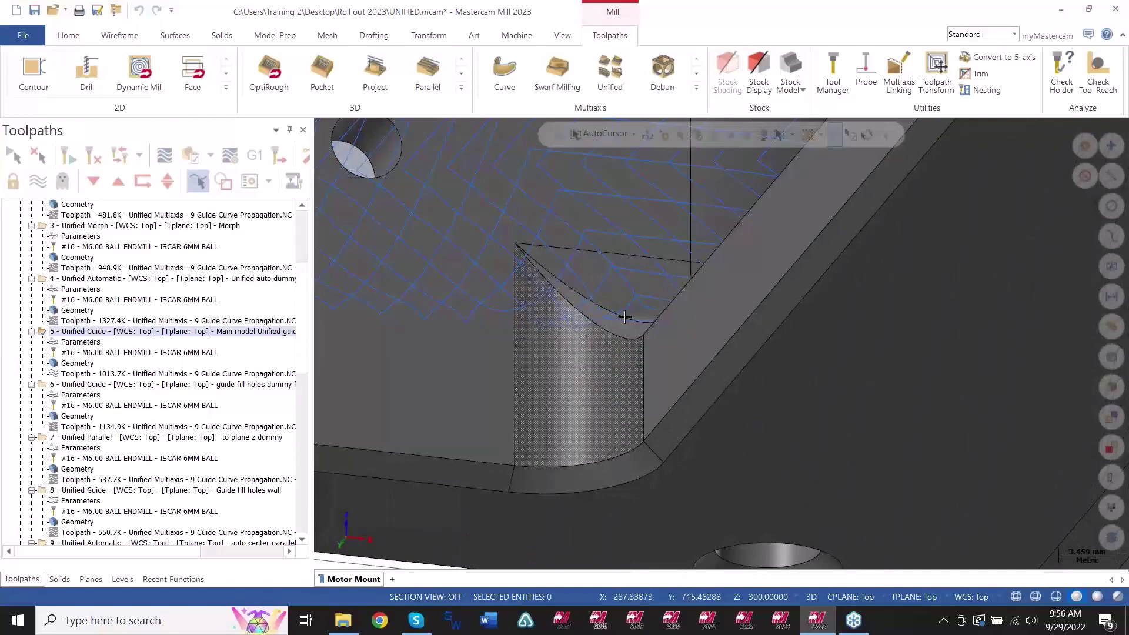
pyautogui.scroll(-3, 625, 318)
pyautogui.scroll(6, 675, 271)
pyautogui.moveTo(527, 367)
pyautogui.mouseDown(button='middle')
pyautogui.moveTo(484, 385)
pyautogui.moveTo(507, 365)
pyautogui.mouseUp(button='middle')
pyautogui.scroll(-3, 689, 297)
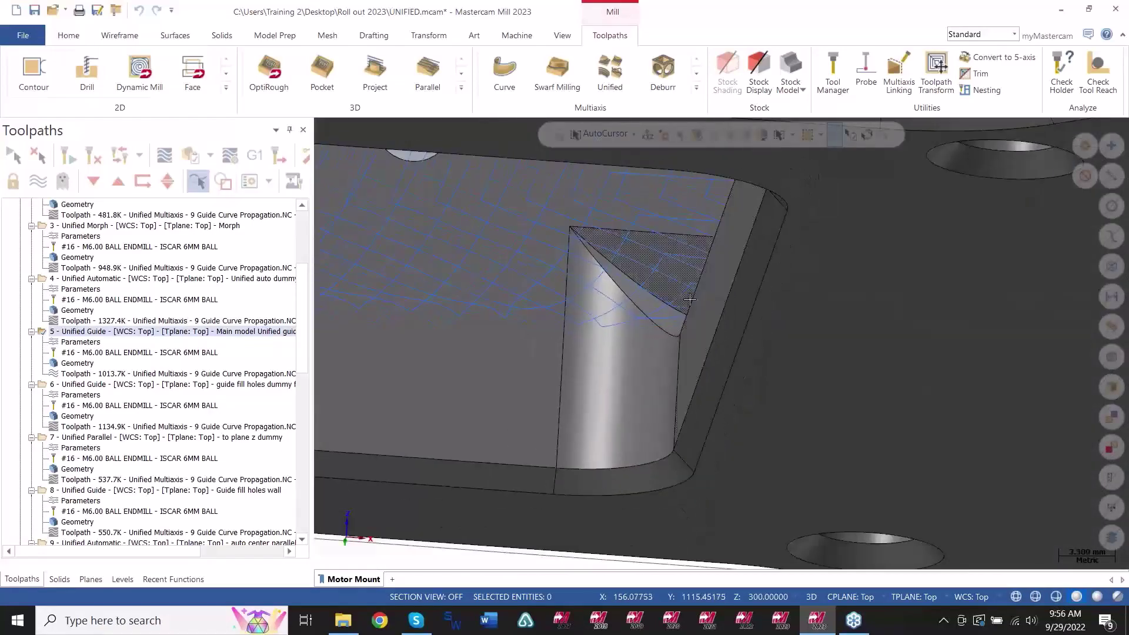
pyautogui.scroll(-7, 690, 299)
pyautogui.moveTo(538, 303); pyautogui.dragTo(527, 395, button='middle')
pyautogui.scroll(-3, 923, 317)
pyautogui.moveTo(881, 362); pyautogui.dragTo(819, 365, button='middle')
pyautogui.scroll(1, 625, 361)
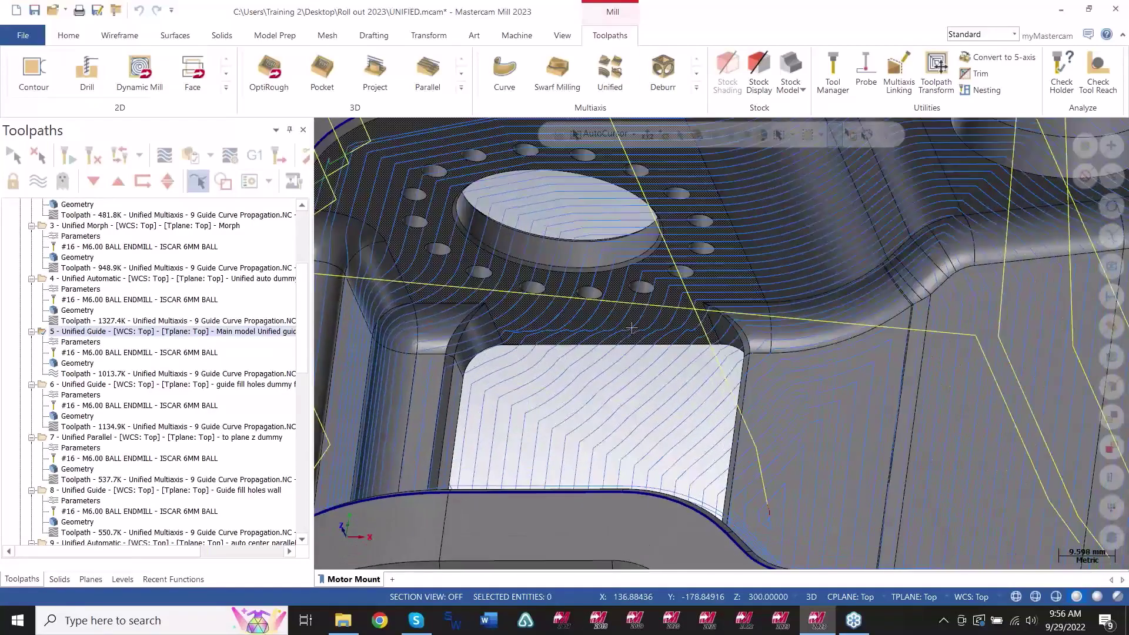
# Display operation 6, the guide fill holes toolpath, and examine its passes across the holes, the floor window and the rounded end wall.
pyautogui.click(249, 181)
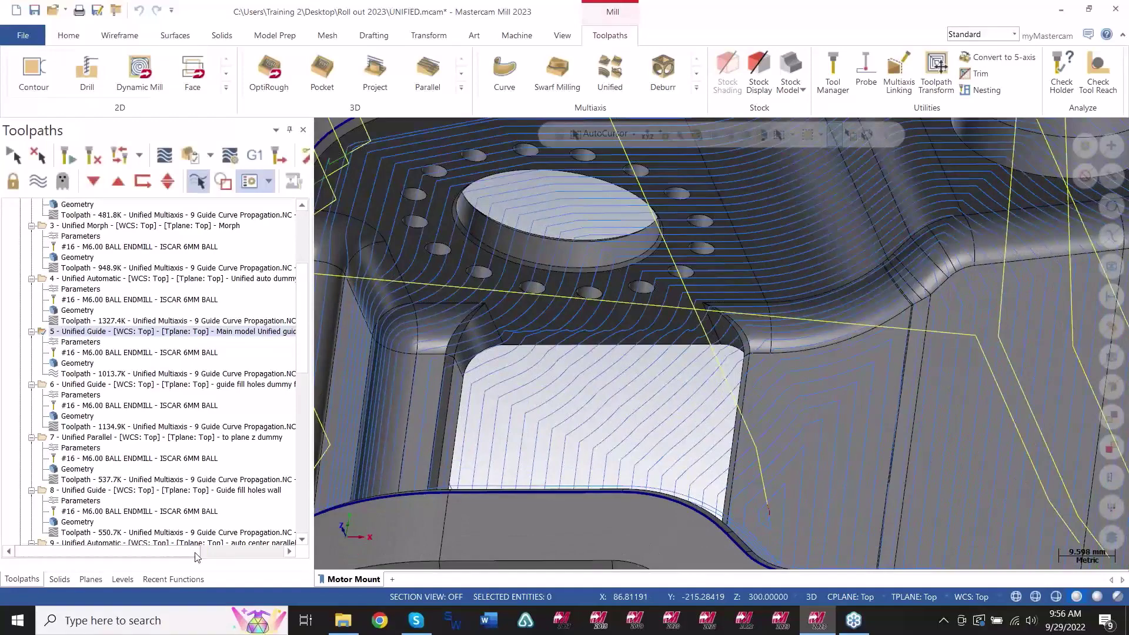
pyautogui.click(98, 388)
pyautogui.scroll(-1, 923, 419)
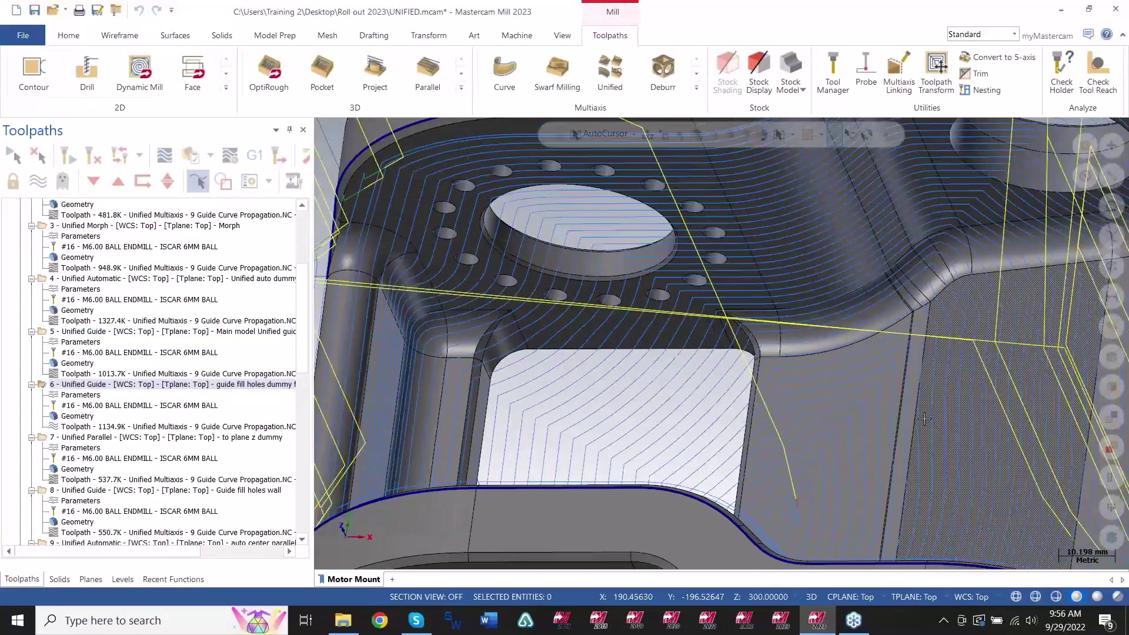
pyautogui.scroll(-4, 925, 419)
pyautogui.moveTo(924, 419)
pyautogui.mouseDown(button='middle')
pyautogui.moveTo(945, 411)
pyautogui.moveTo(911, 402)
pyautogui.mouseUp(button='middle')
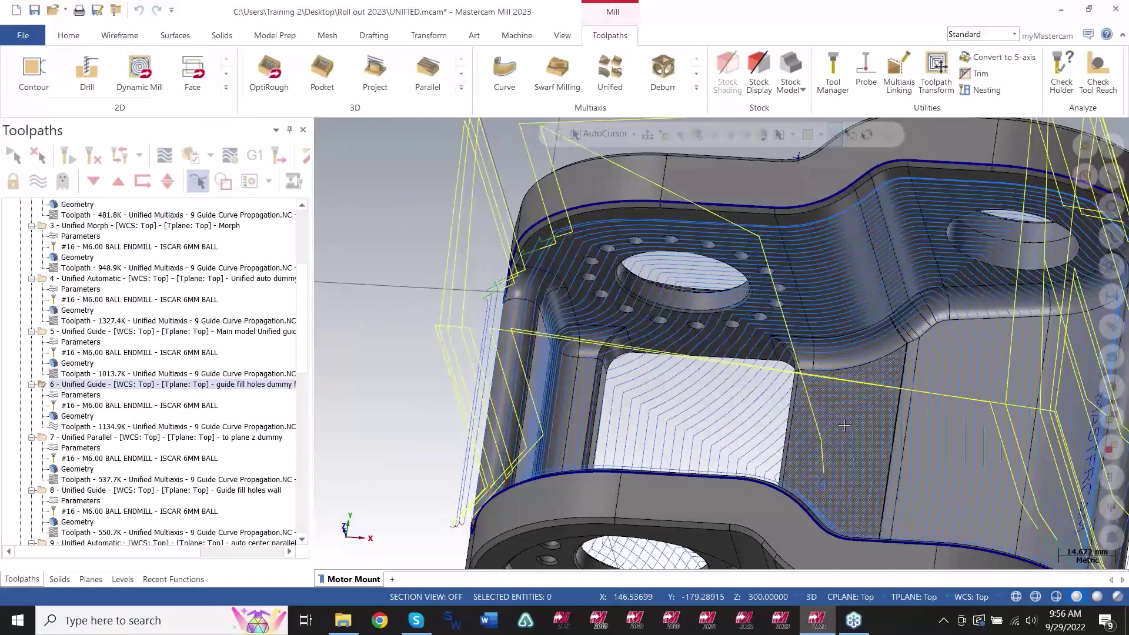
pyautogui.moveTo(844, 425); pyautogui.dragTo(788, 242, button='middle')
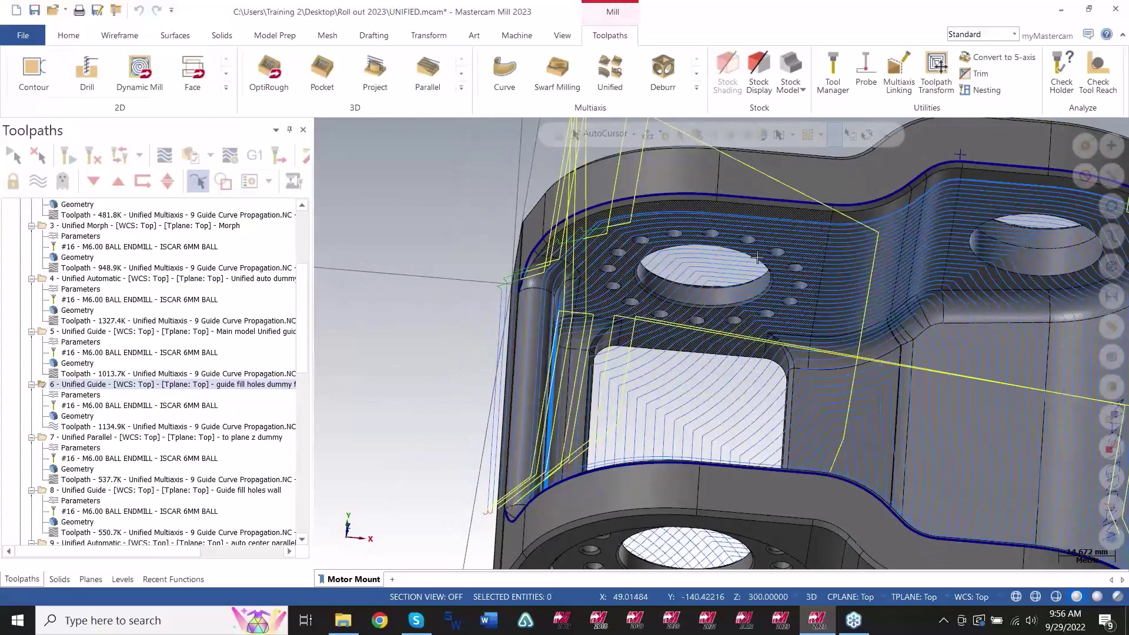
pyautogui.scroll(2, 707, 227)
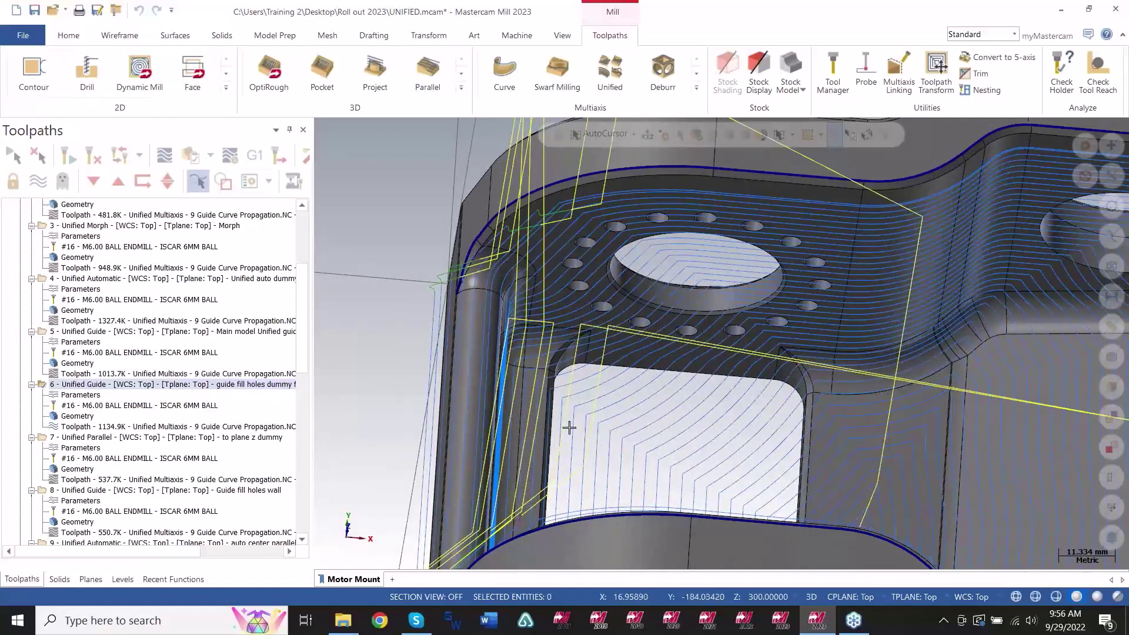
pyautogui.scroll(-3, 869, 377)
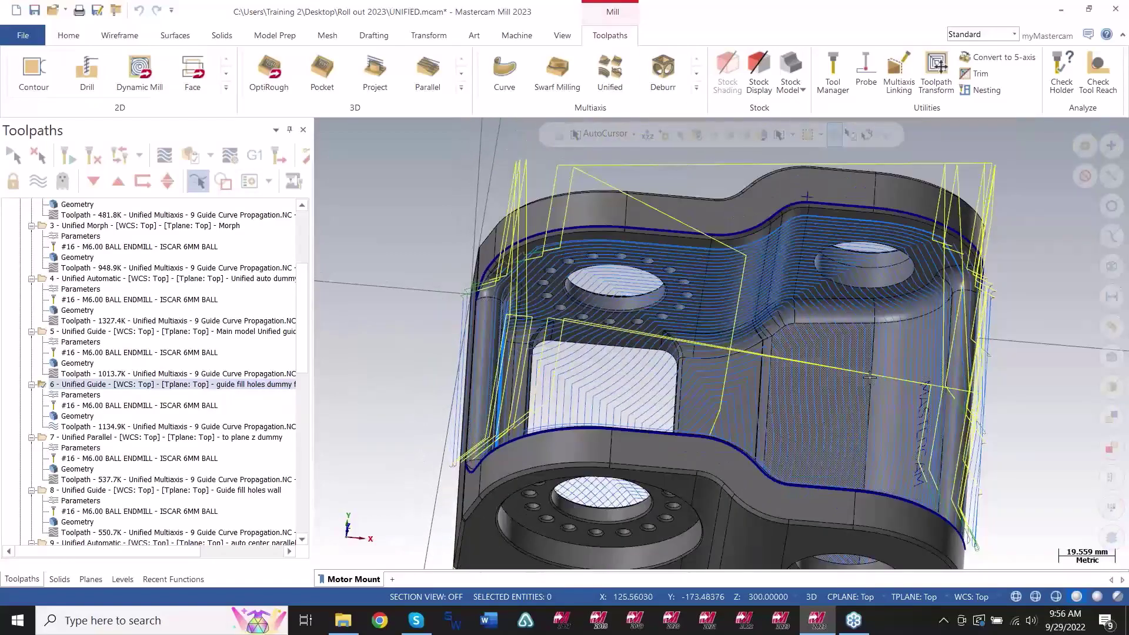
pyautogui.moveTo(869, 376); pyautogui.dragTo(786, 335, button='middle')
pyautogui.scroll(4, 777, 384)
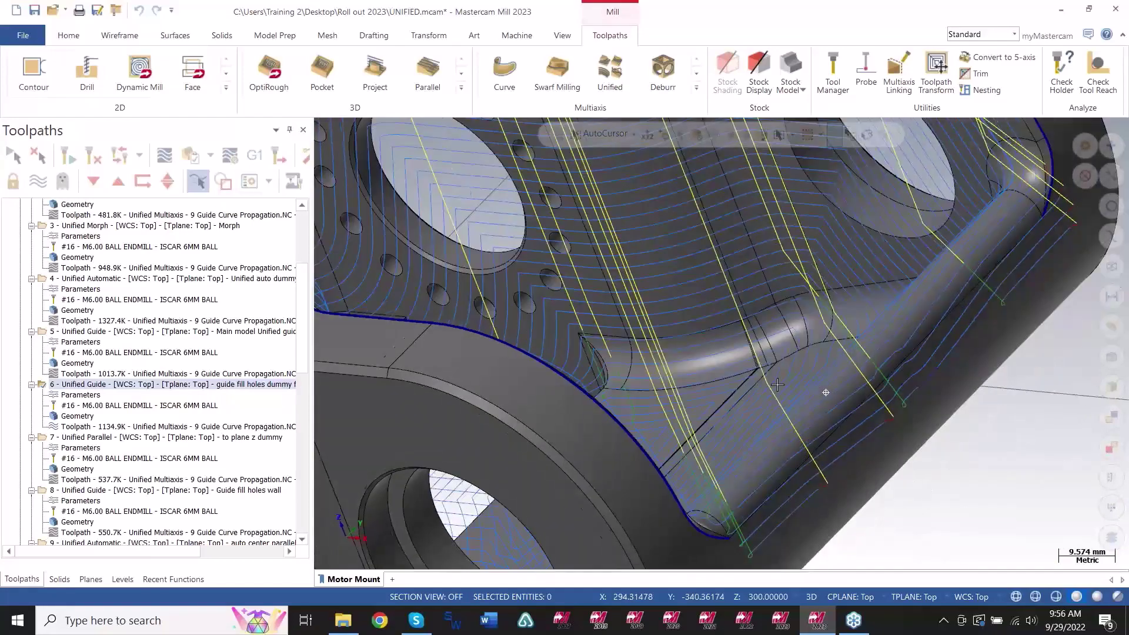
pyautogui.moveTo(778, 384); pyautogui.dragTo(779, 394, button='middle')
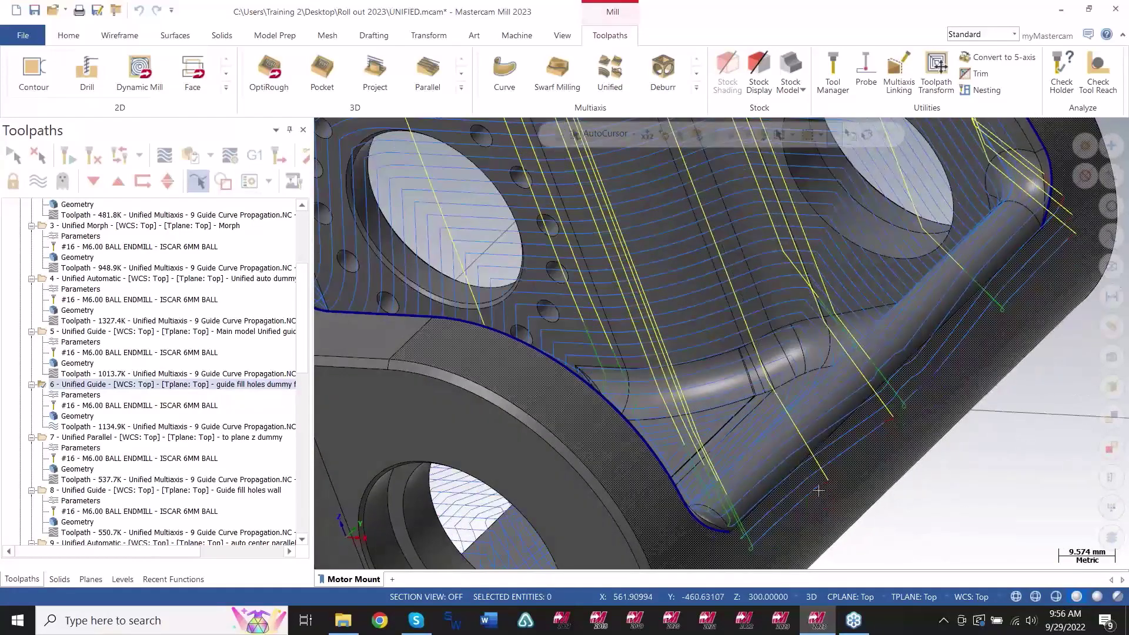
pyautogui.scroll(-1, 812, 488)
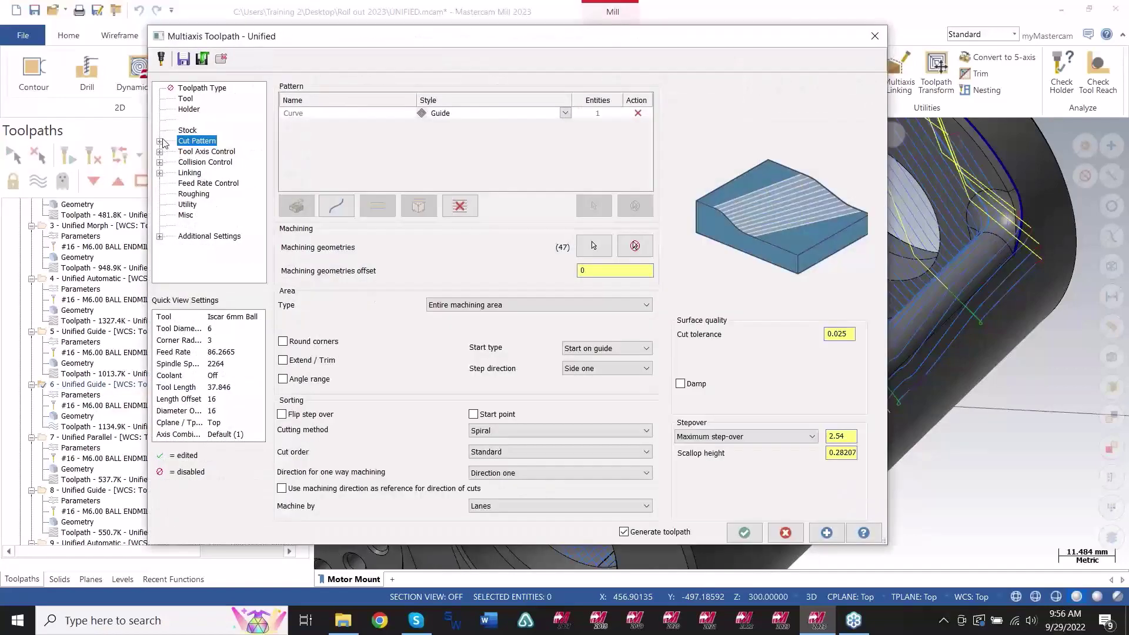
# Review operation 6's machining geometry, guide curve and containment settings, then return to its main cut pattern settings.
pyautogui.click(160, 142)
pyautogui.click(220, 194)
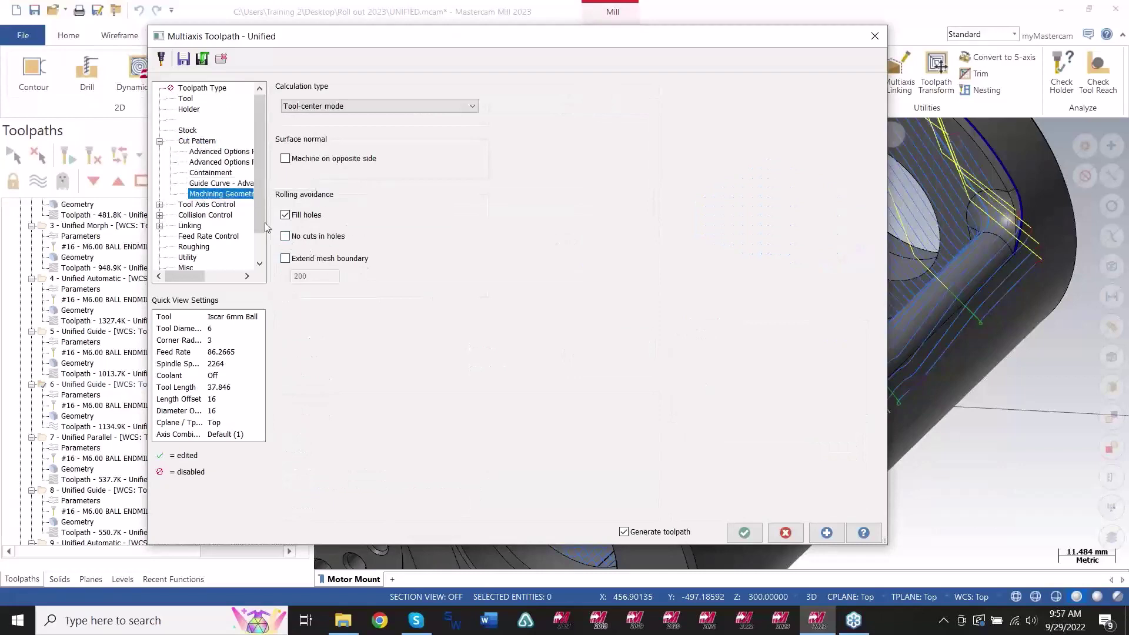
pyautogui.click(207, 184)
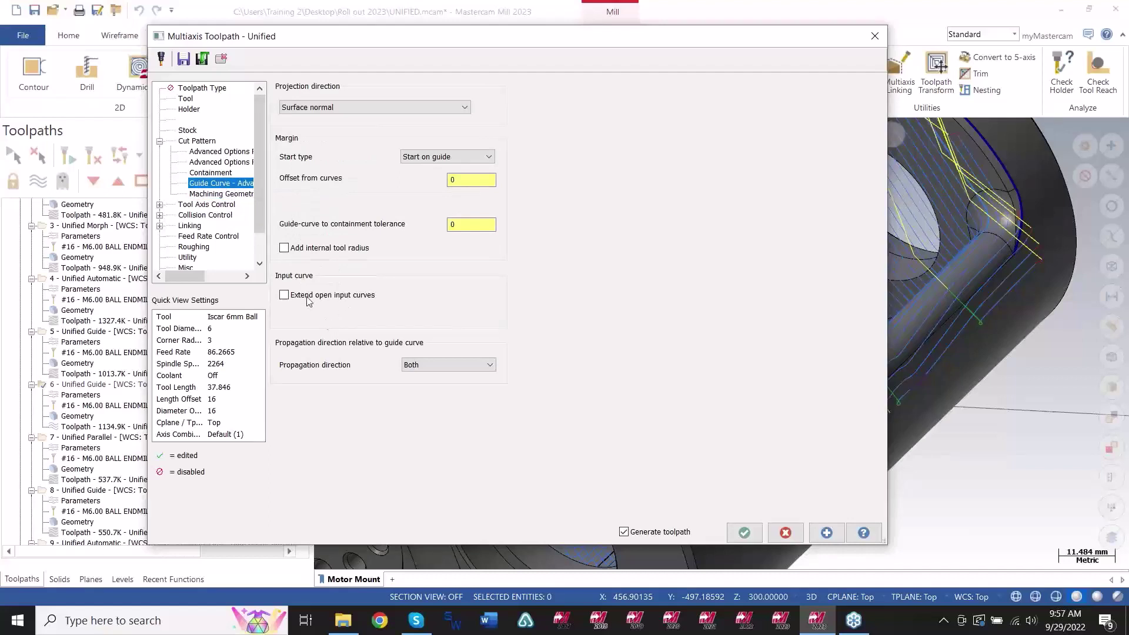
pyautogui.click(217, 176)
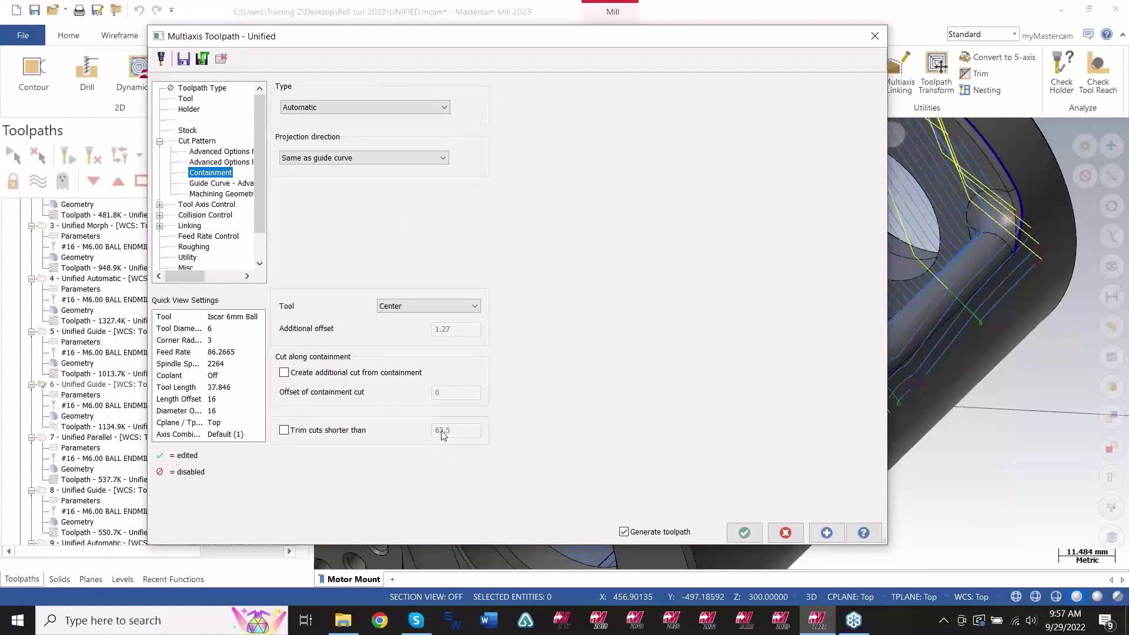
pyautogui.click(194, 141)
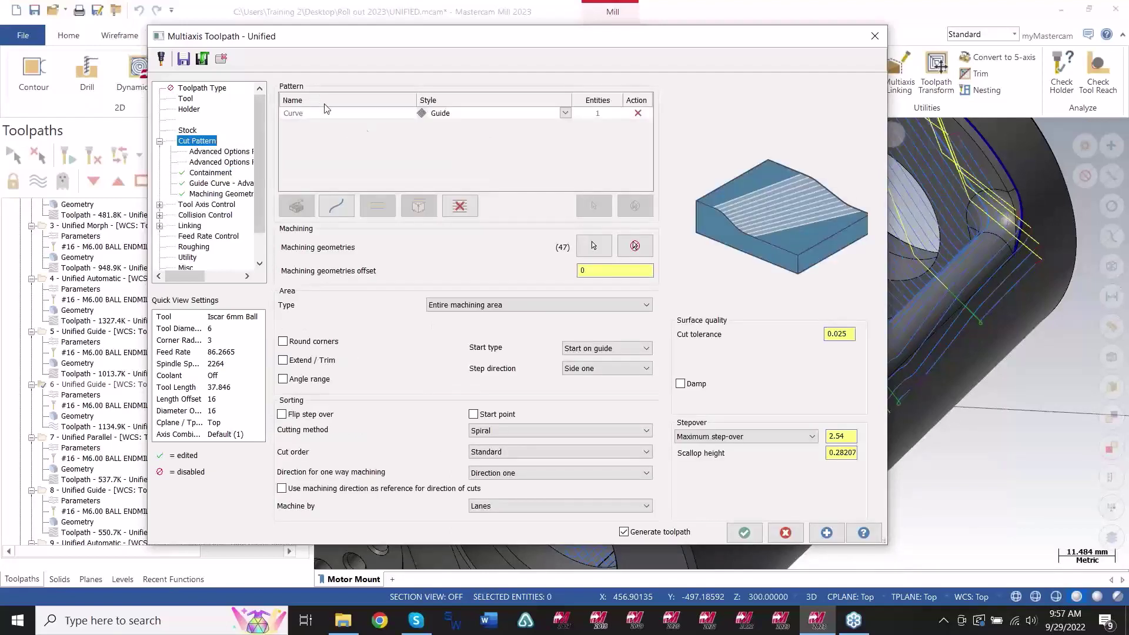
# Review the cut pattern styles available for a single guide curve, add a second Curve row, and review that row's styles.
pyautogui.click(563, 114)
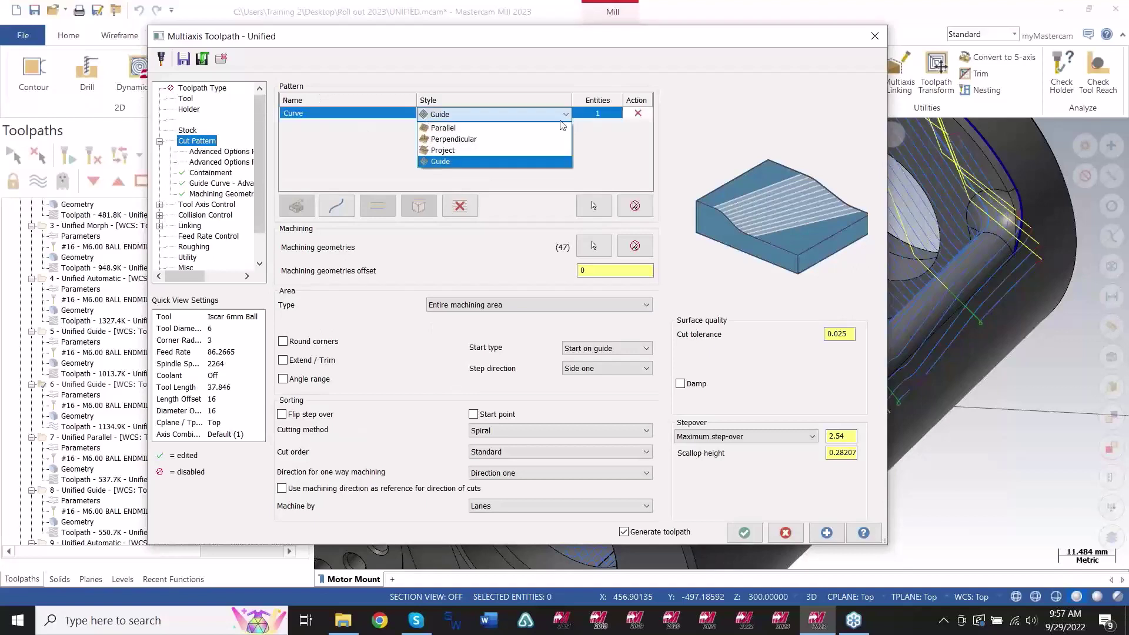
pyautogui.click(389, 150)
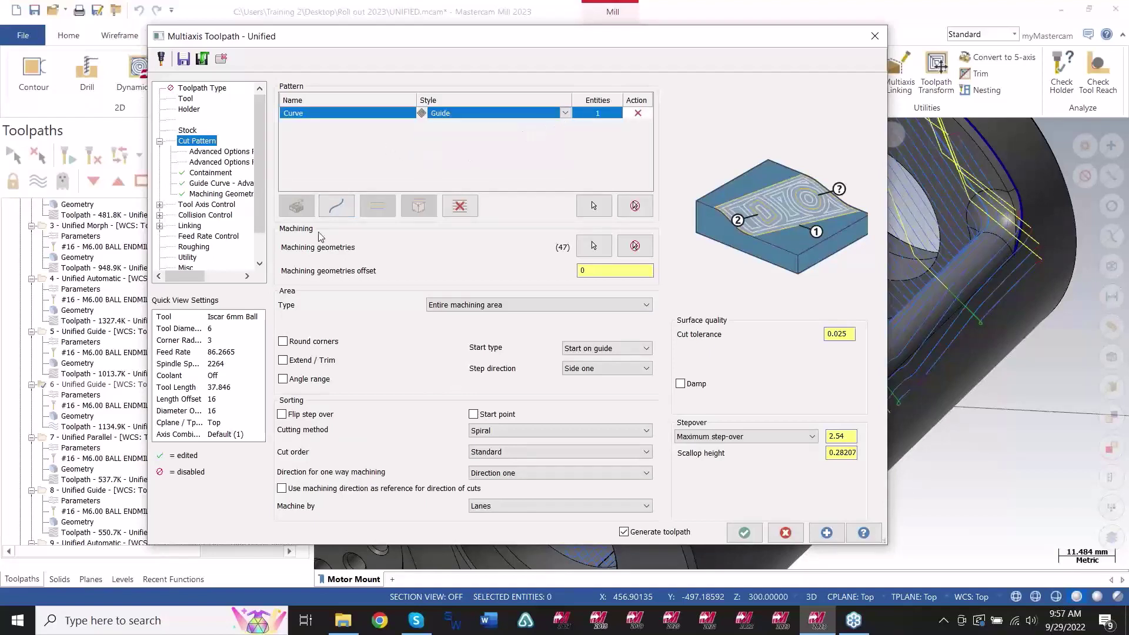
pyautogui.click(565, 113)
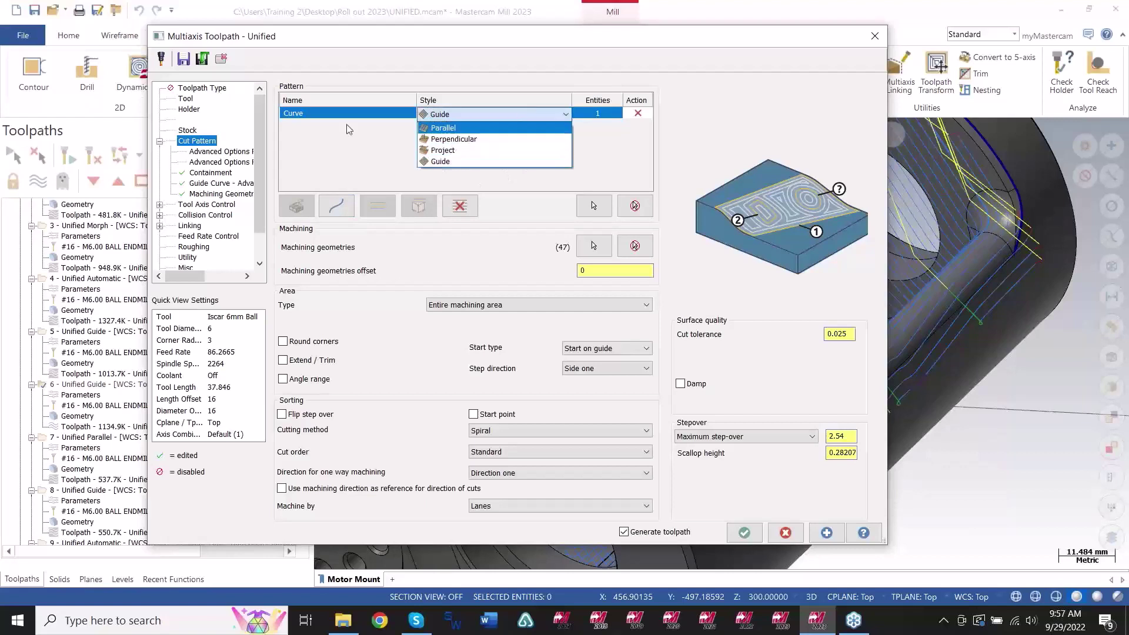
pyautogui.click(445, 163)
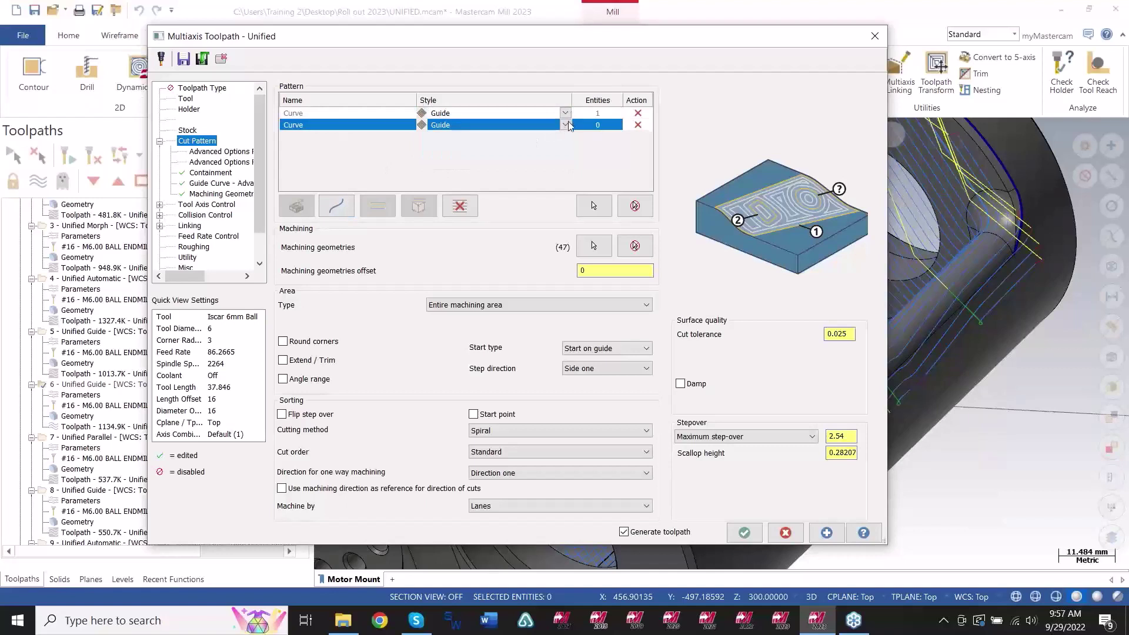
pyautogui.click(564, 127)
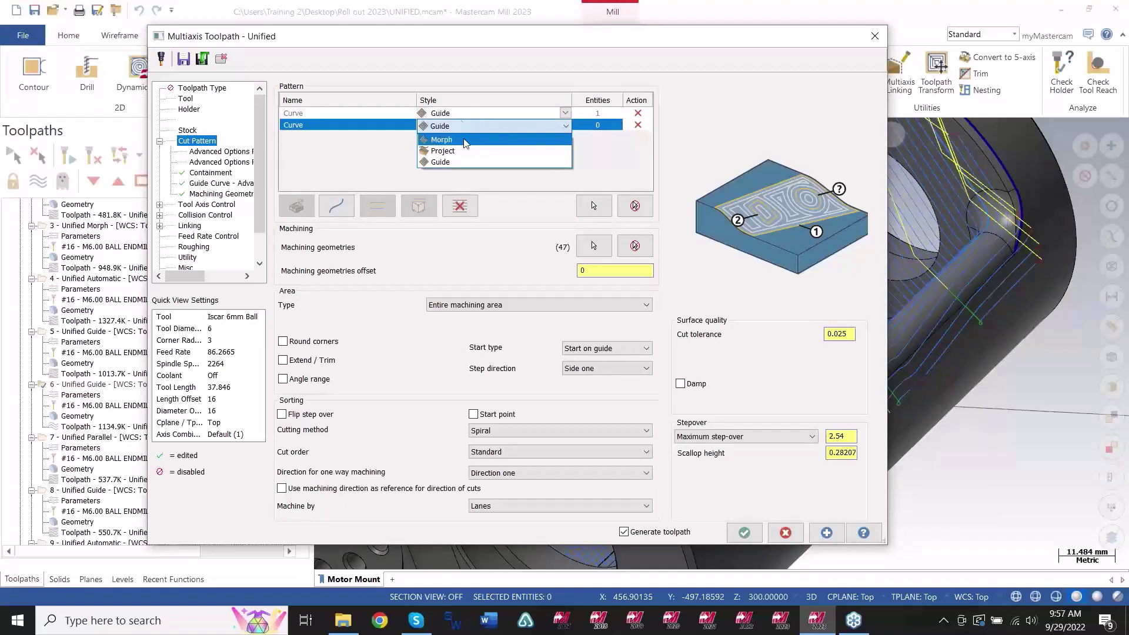
pyautogui.click(444, 161)
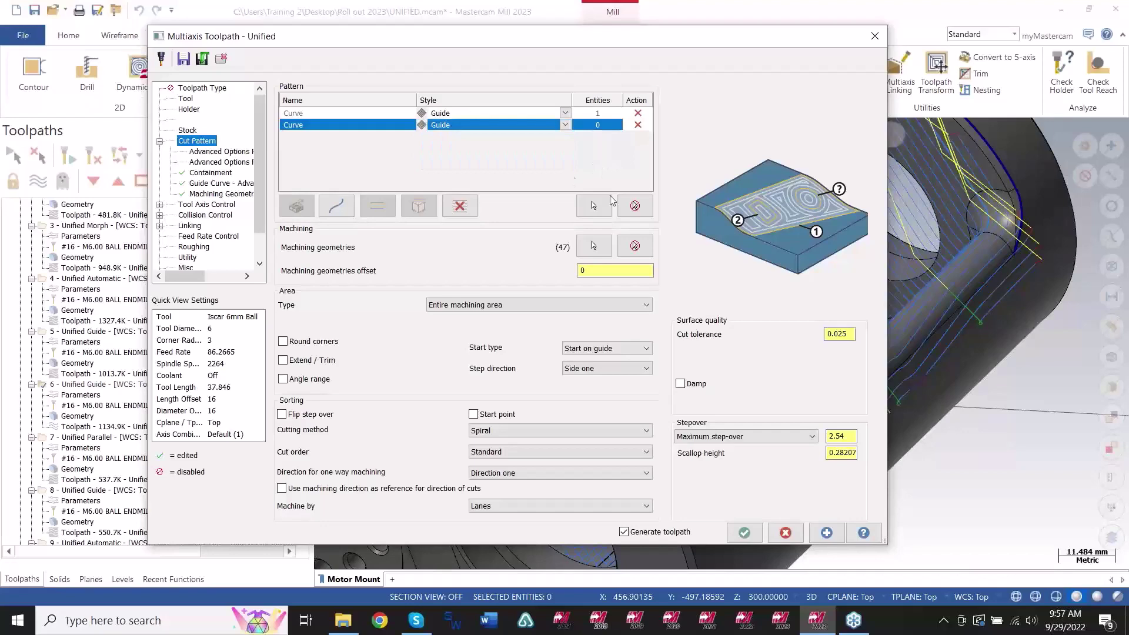
# Clear the cut pattern list, add a Surface pattern, and review its available styles while leaving it on Guide.
pyautogui.click(460, 206)
pyautogui.click(377, 207)
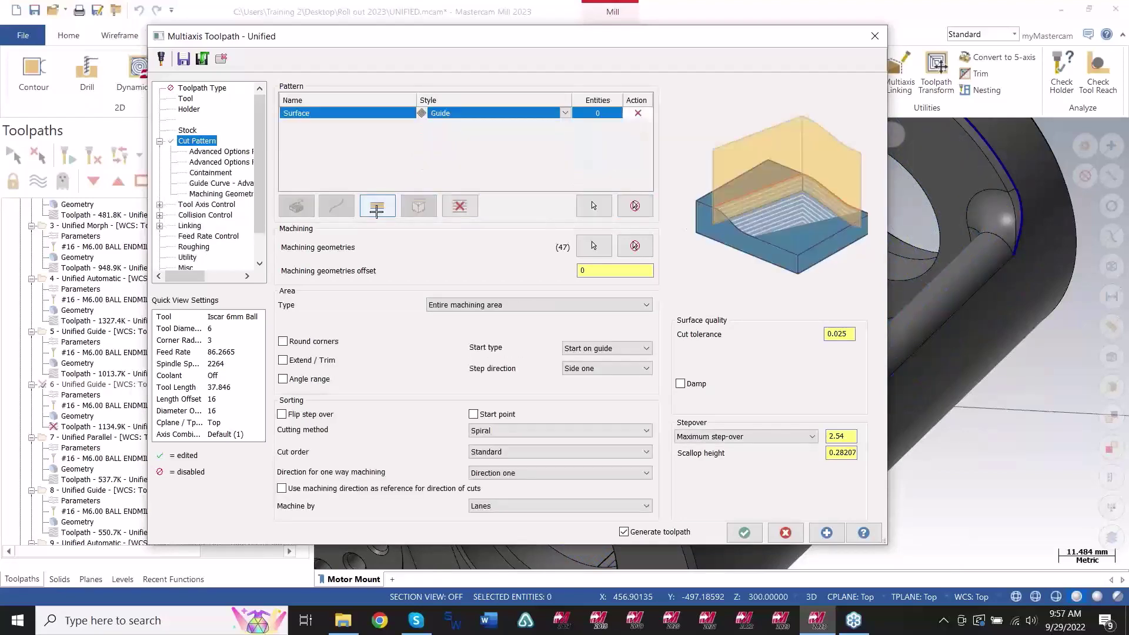
pyautogui.click(566, 114)
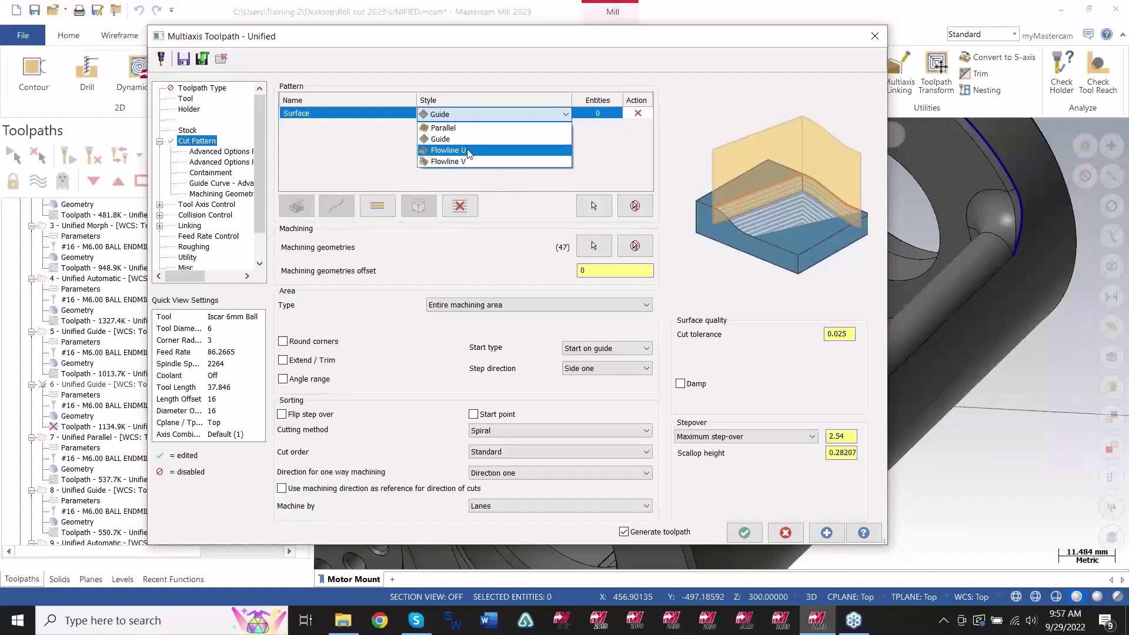
pyautogui.click(465, 199)
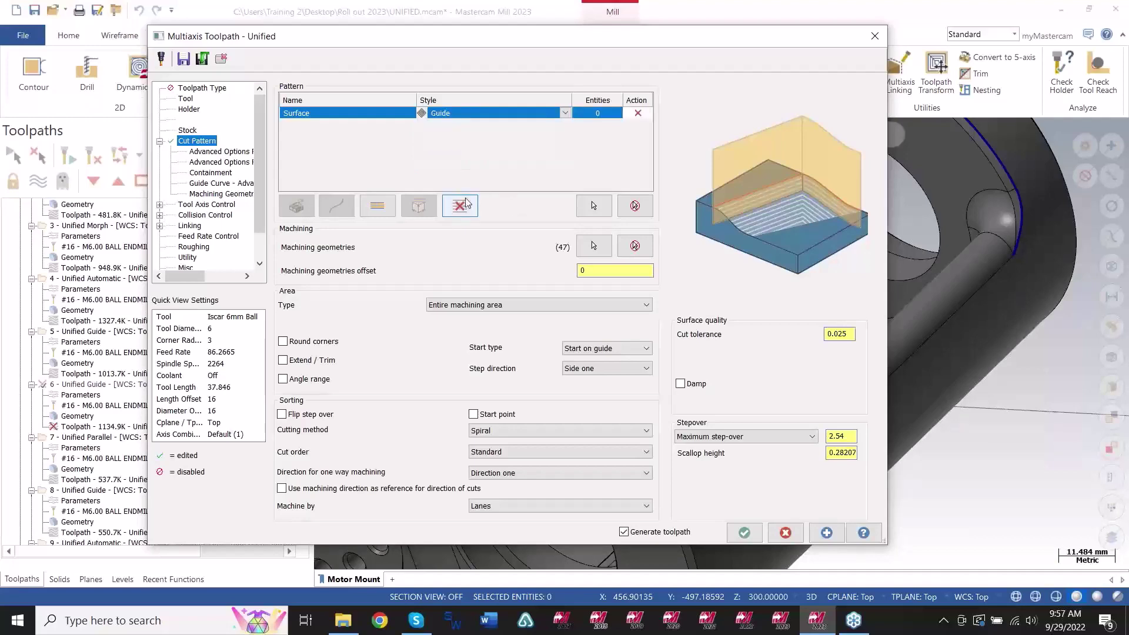
# Replace the Surface pattern with an Automatic pattern, review its boundary and center styles, and close the parameters without saving.
pyautogui.click(466, 202)
pyautogui.click(305, 210)
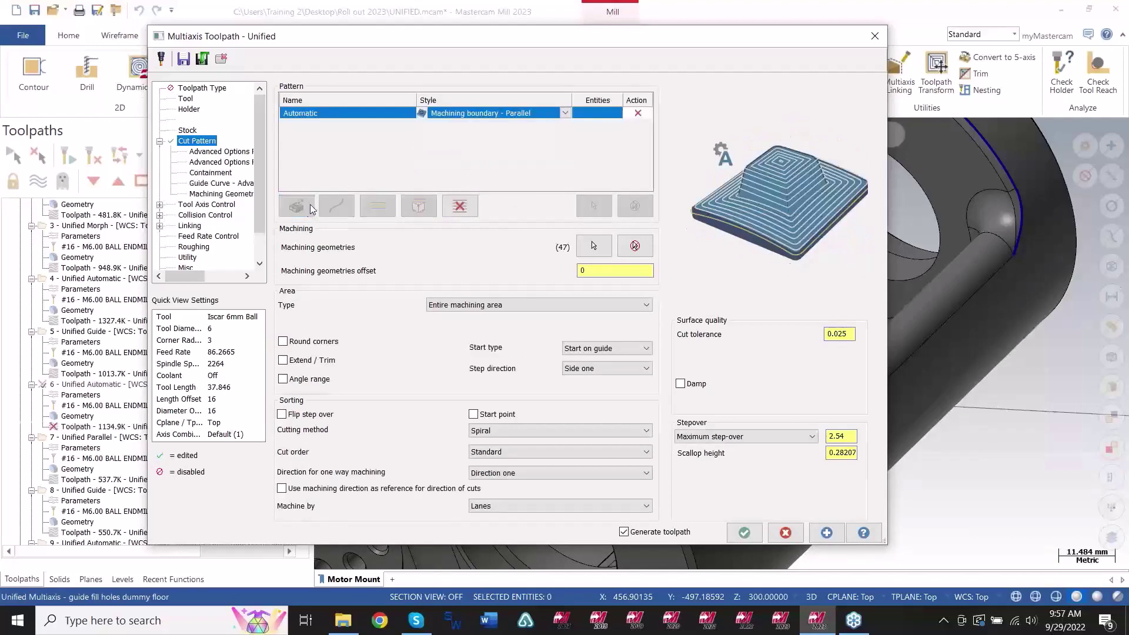
pyautogui.click(566, 114)
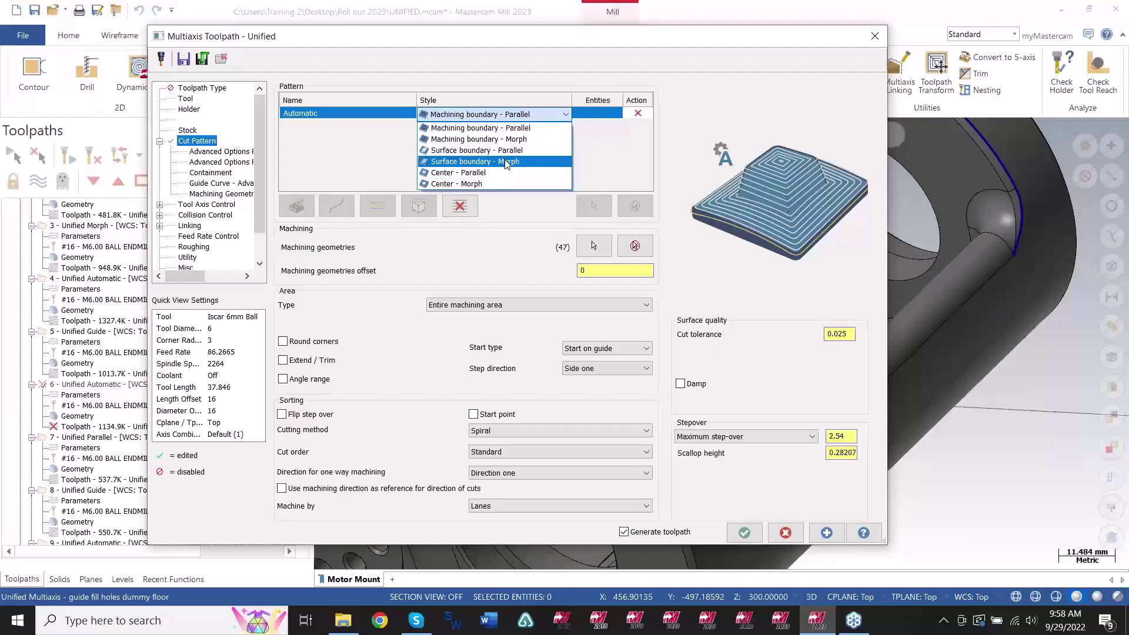
pyautogui.click(613, 156)
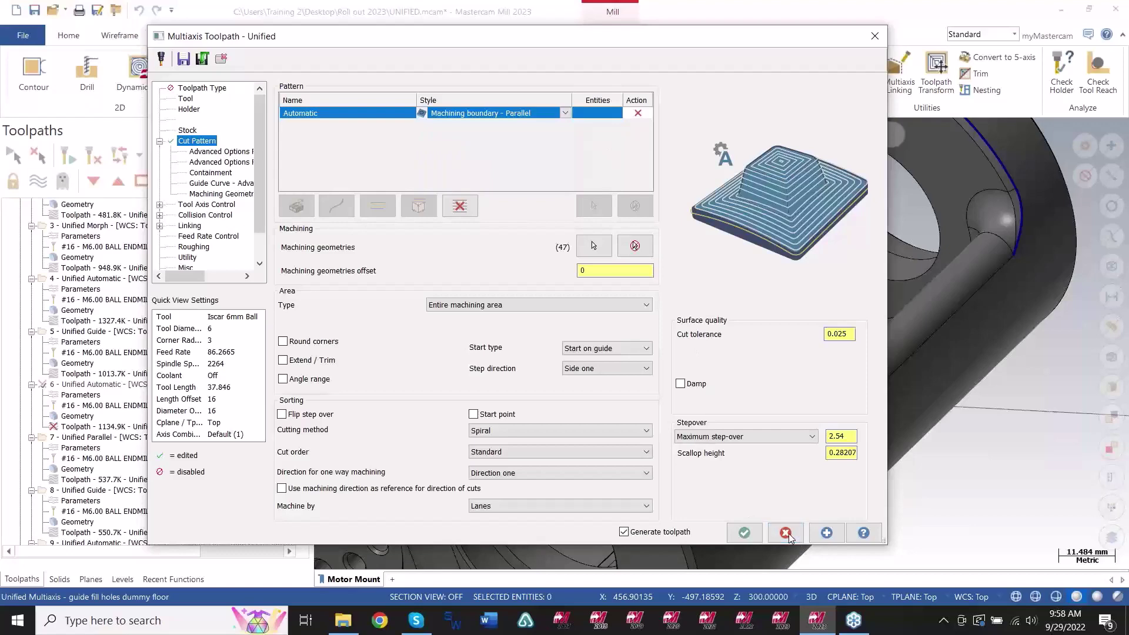
pyautogui.click(786, 533)
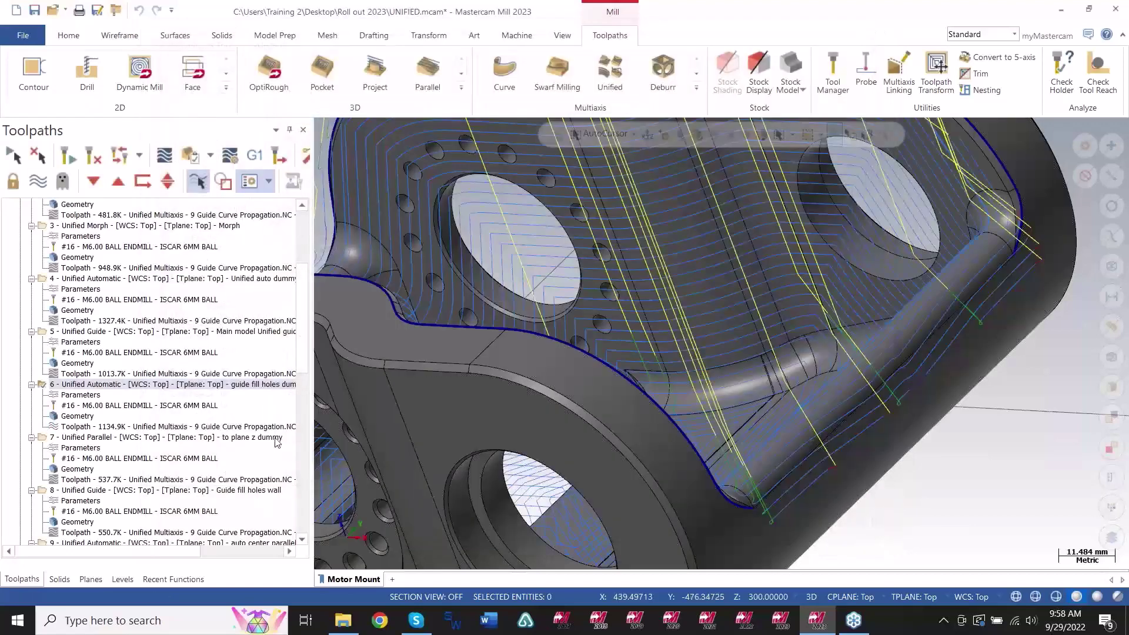
# Display operation 7, the parallel to plane Z toolpath, and examine its passes across the wall, holes and rounded ends.
pyautogui.scroll(-1, 302, 410)
pyautogui.click(227, 408)
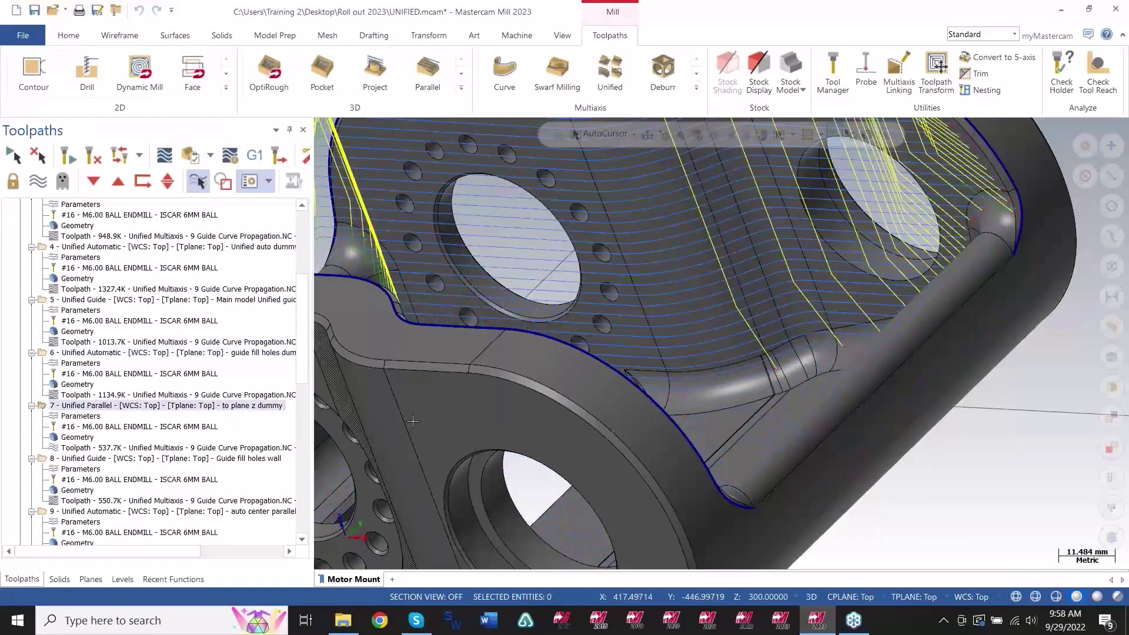
pyautogui.scroll(-4, 635, 335)
pyautogui.scroll(3, 685, 213)
pyautogui.moveTo(689, 212); pyautogui.dragTo(908, 219, button='middle')
pyautogui.scroll(-3, 935, 221)
pyautogui.scroll(3, 840, 223)
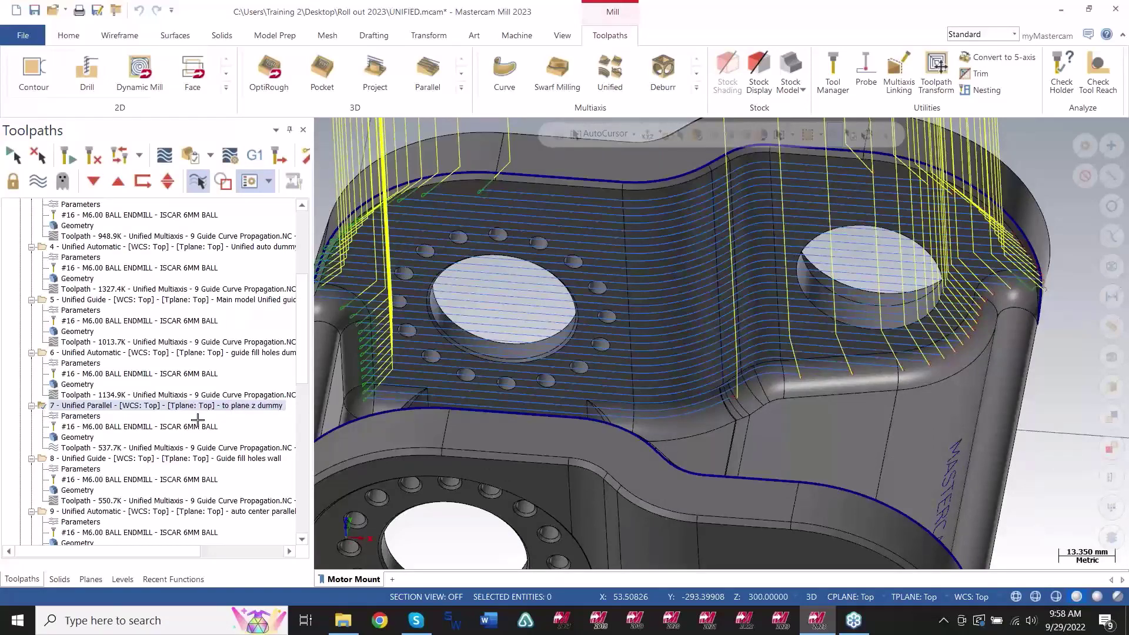
pyautogui.scroll(-5, 782, 406)
pyautogui.scroll(4, 718, 266)
pyautogui.moveTo(706, 272)
pyautogui.mouseDown(button='middle')
pyautogui.moveTo(707, 242)
pyautogui.moveTo(708, 263)
pyautogui.mouseUp(button='middle')
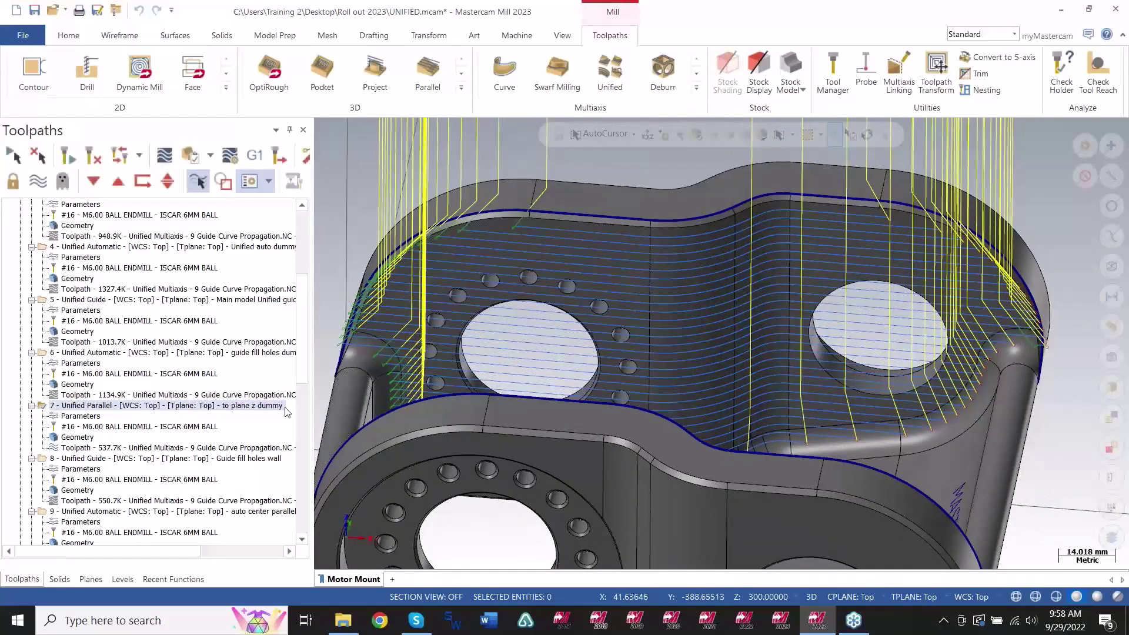
# Display operation 8, the guide fill holes wall toolpath, and examine its passes over the wall's large and small holes.
pyautogui.click(156, 464)
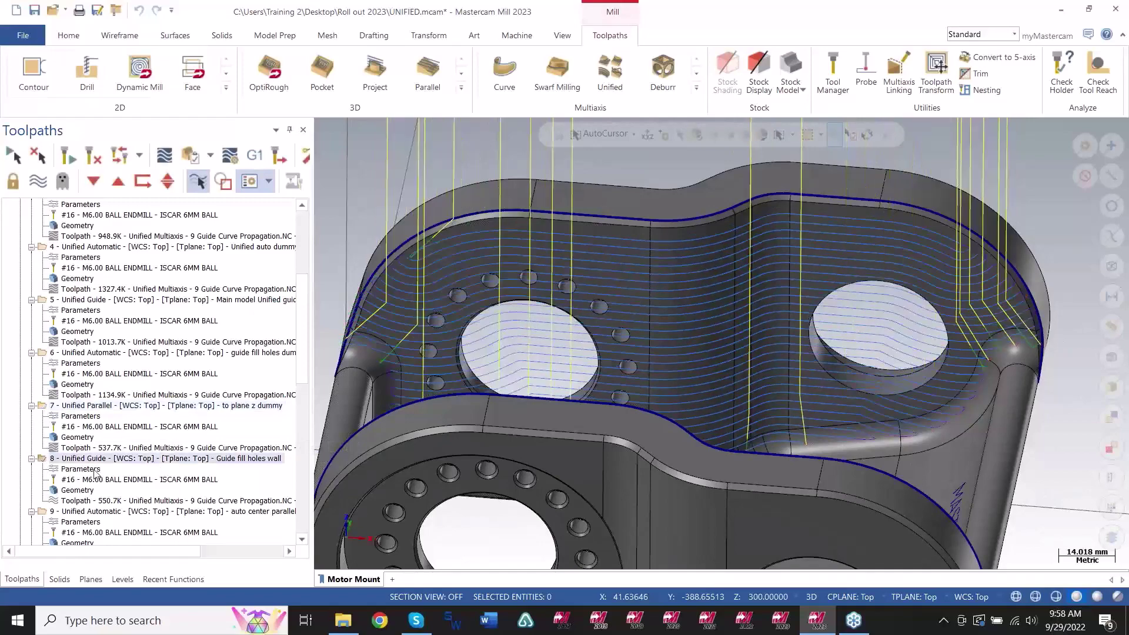
pyautogui.moveTo(771, 284); pyautogui.dragTo(708, 331, button='middle')
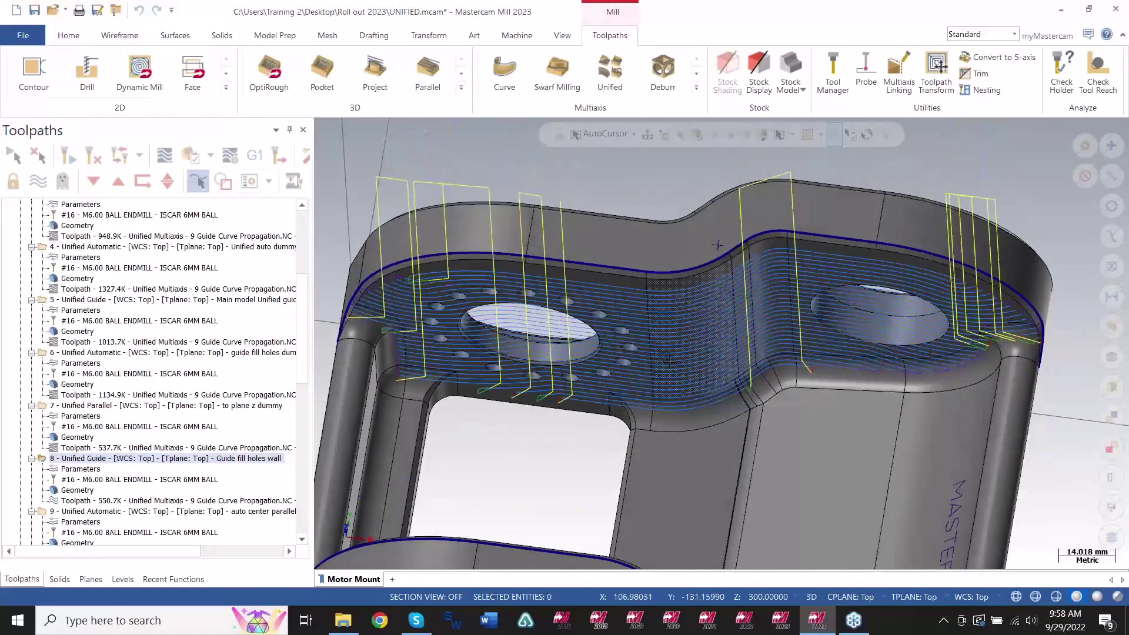
pyautogui.scroll(4, 666, 362)
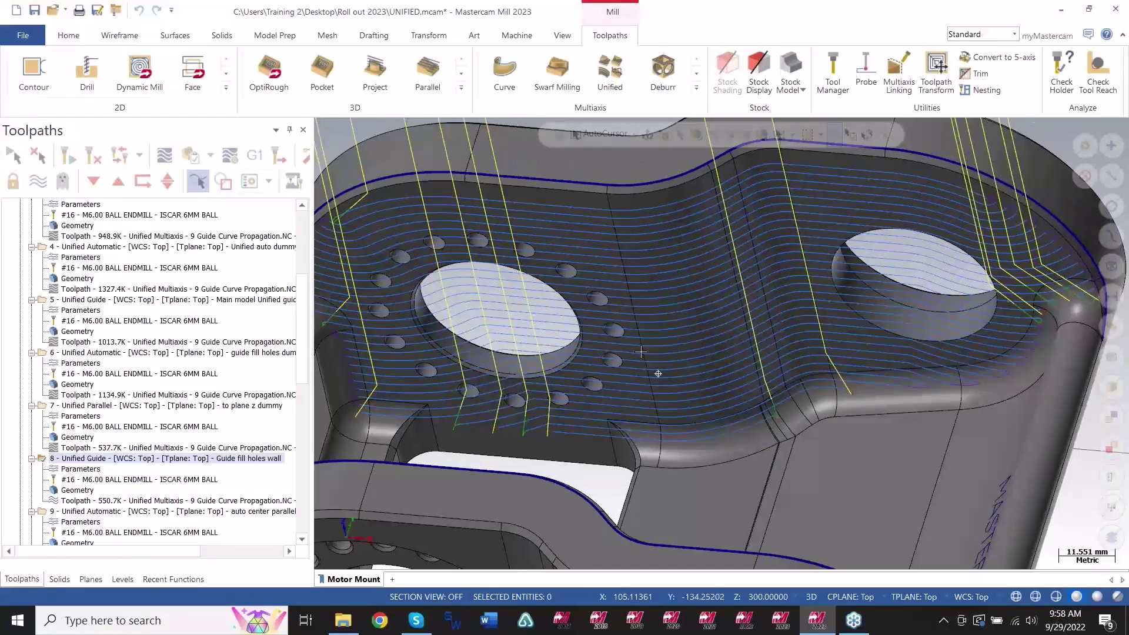
pyautogui.moveTo(654, 350); pyautogui.dragTo(652, 366, button='middle')
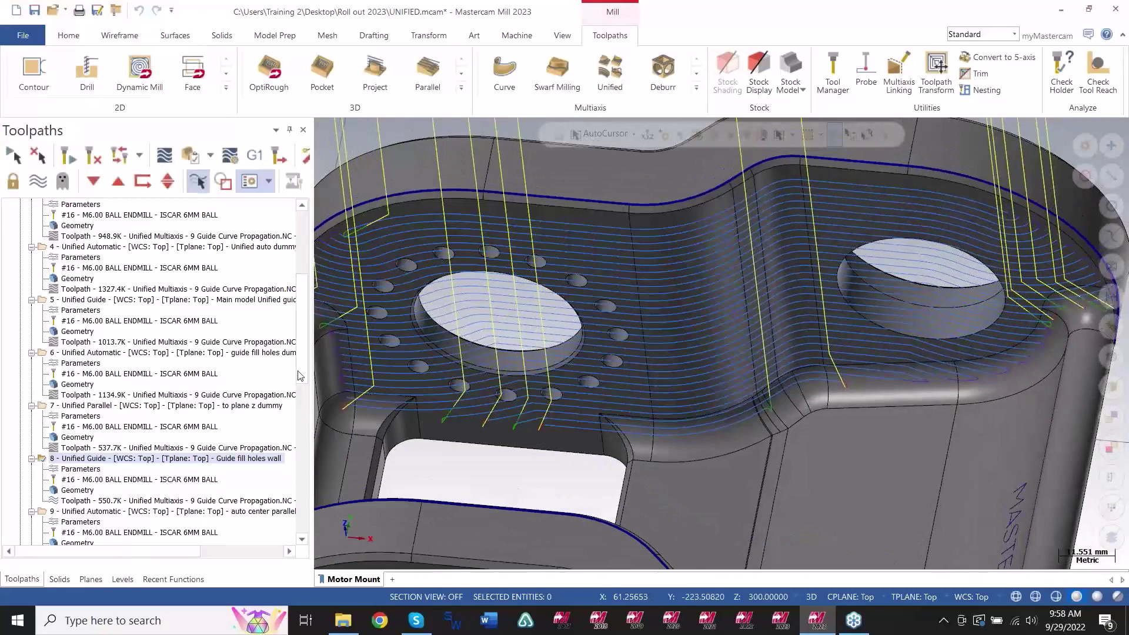
# Display operation 9, the auto center parallel fill holes toolpath, widen the operation list, and examine its passes over the whole part.
pyautogui.moveTo(304, 375); pyautogui.dragTo(291, 436)
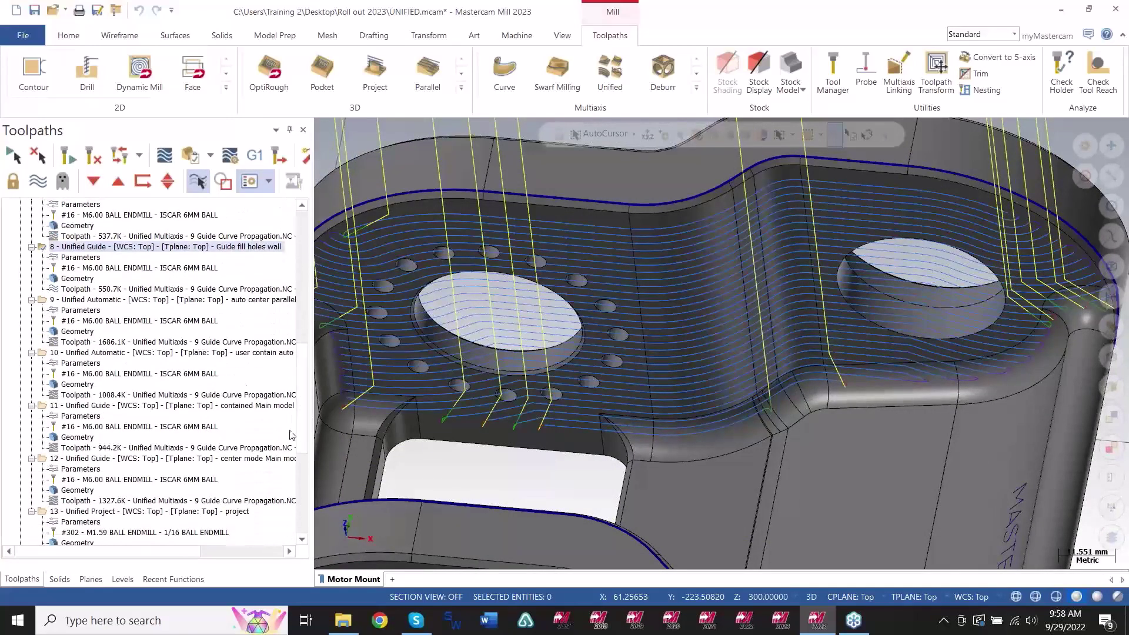
pyautogui.click(194, 305)
pyautogui.scroll(-1, 917, 285)
pyautogui.scroll(-2, 865, 359)
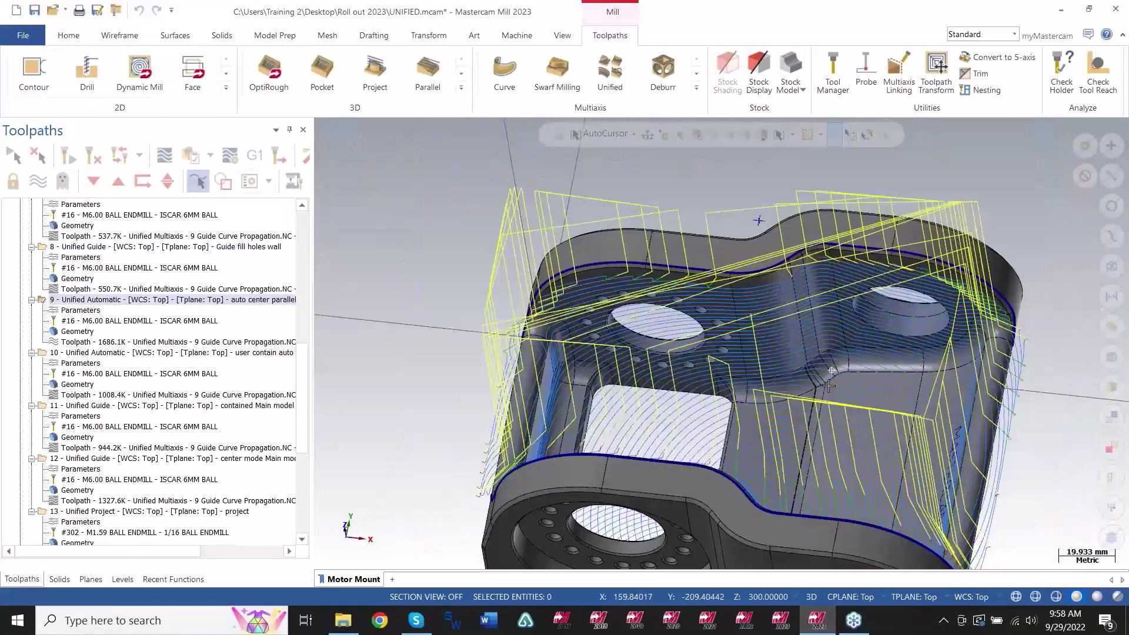
pyautogui.moveTo(828, 385); pyautogui.dragTo(809, 400, button='middle')
pyautogui.scroll(2, 816, 449)
pyautogui.moveTo(314, 312); pyautogui.dragTo(352, 312)
pyautogui.scroll(-3, 626, 357)
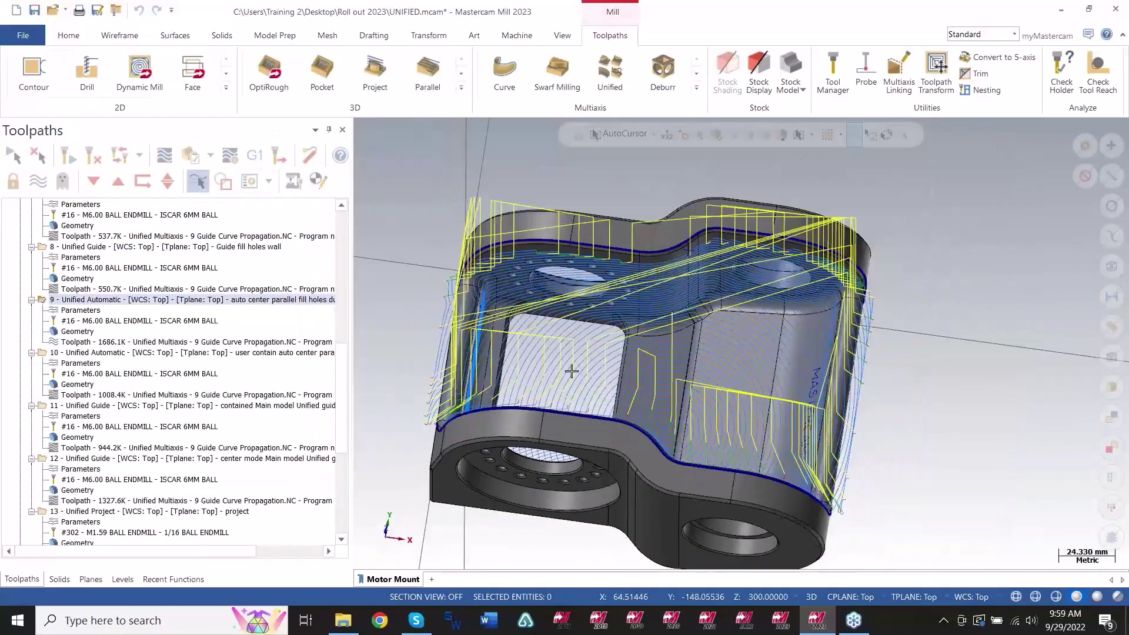
pyautogui.scroll(2, 569, 370)
pyautogui.scroll(-1, 753, 439)
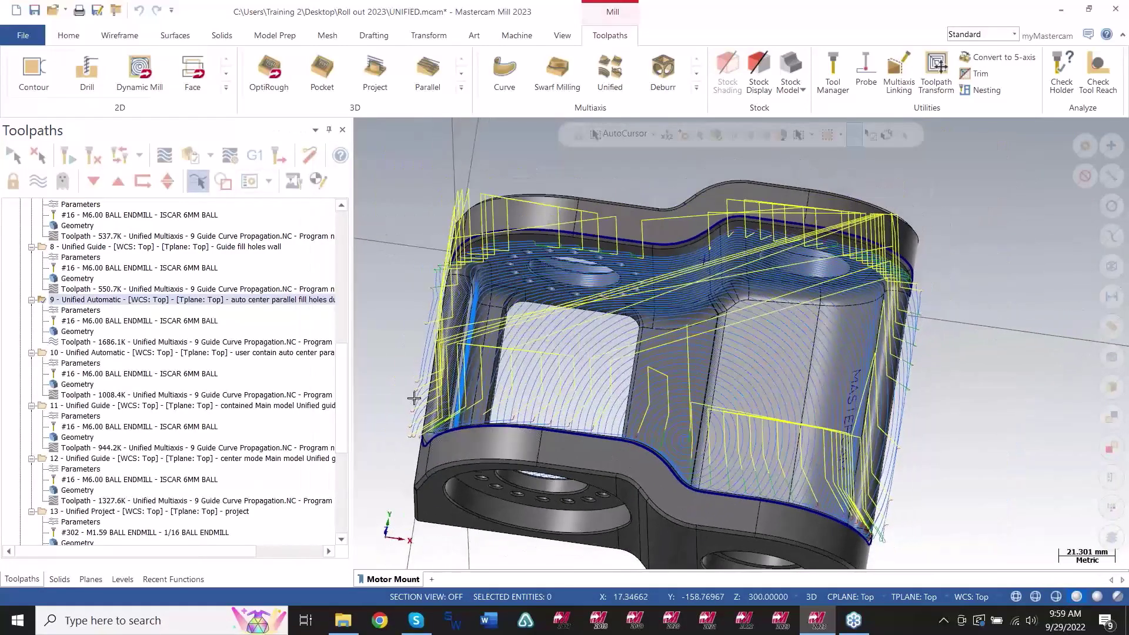
# Display operation 10, the user-contained auto center parallel toolpath, and compare its passes with operation 9's.
pyautogui.click(273, 356)
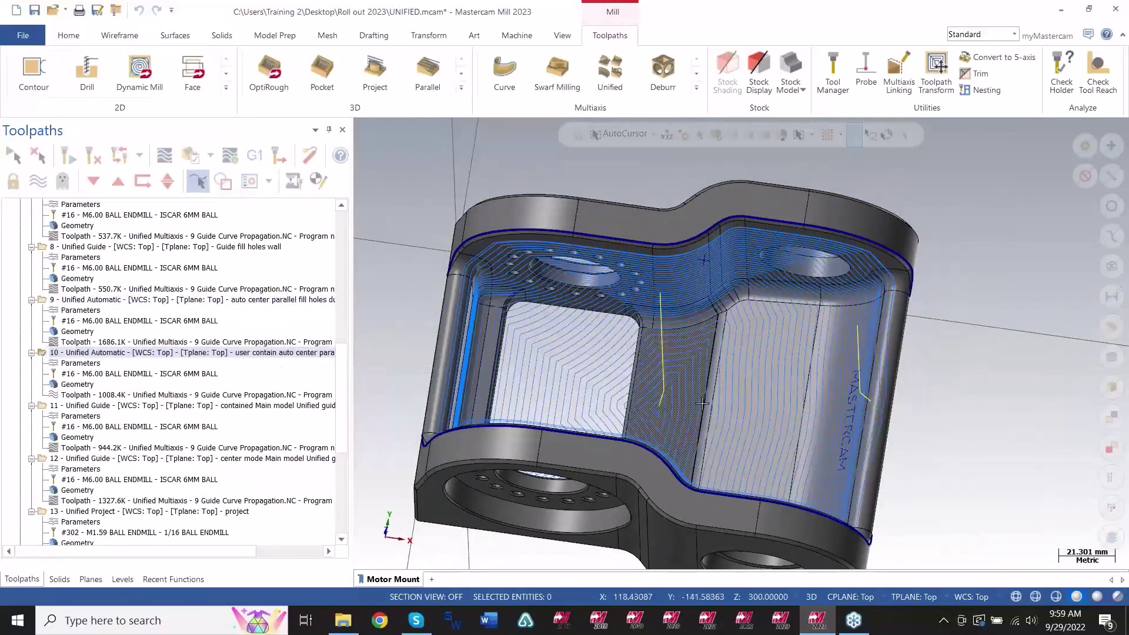
pyautogui.moveTo(702, 401); pyautogui.dragTo(676, 376, button='middle')
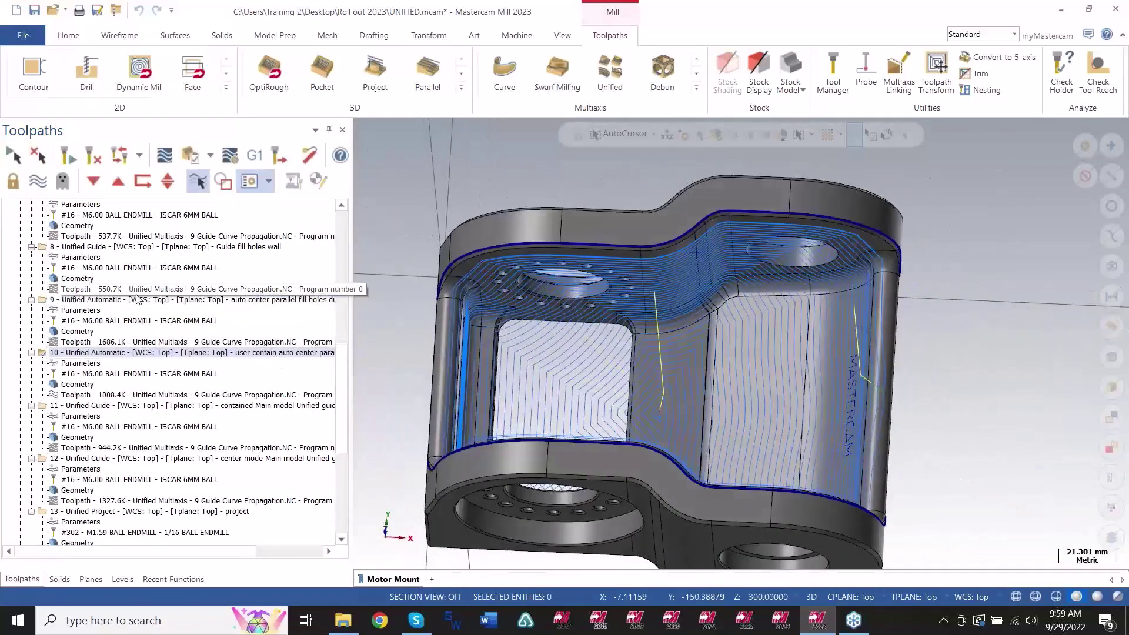
pyautogui.click(135, 301)
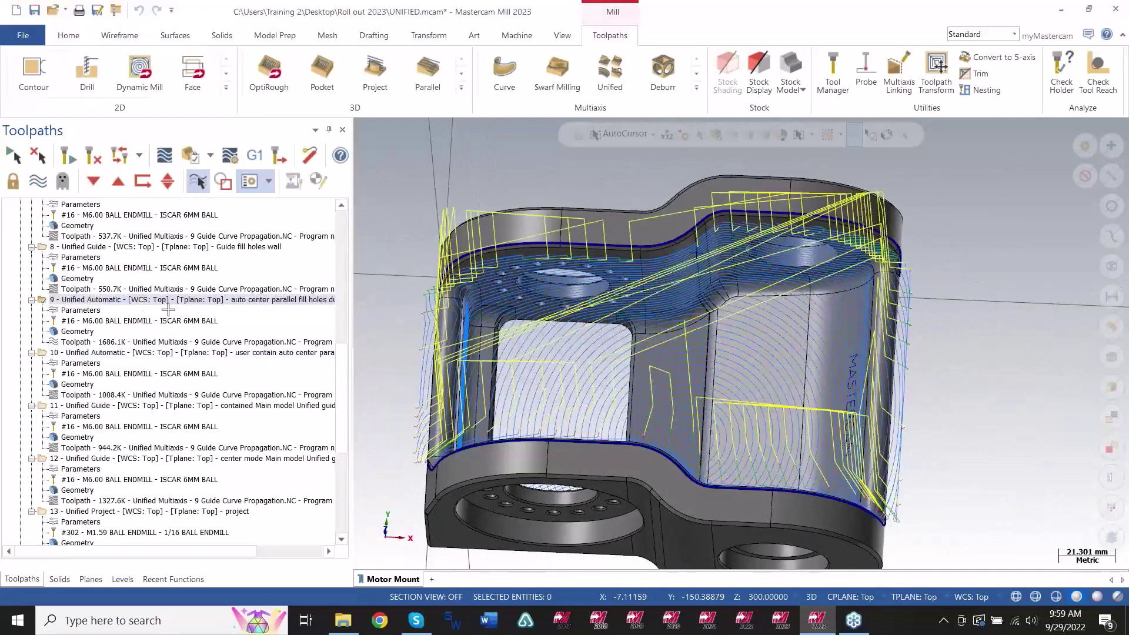
pyautogui.click(127, 353)
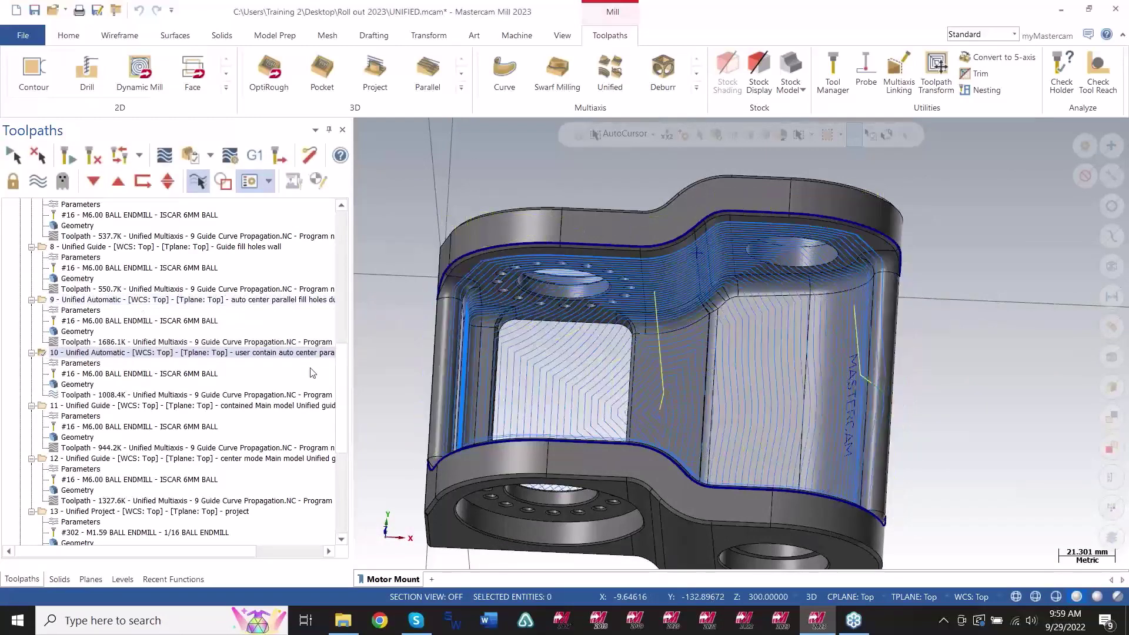
# Review operation 10's cut pattern containment settings, inspect the user-defined containment chain on the model, and return to the settings.
pyautogui.click(80, 363)
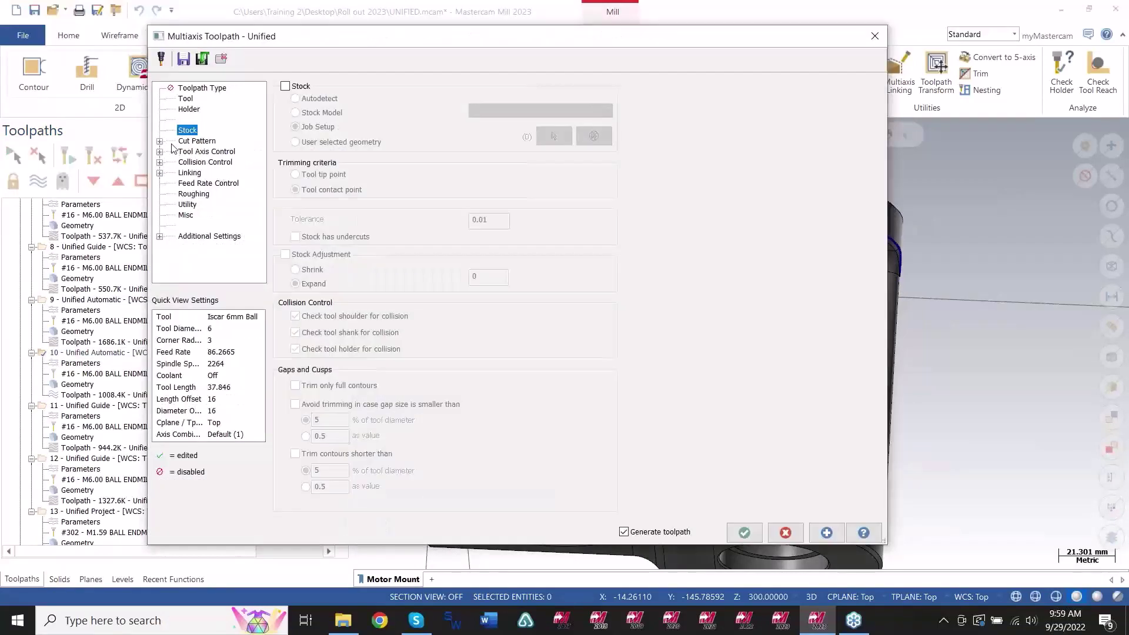
pyautogui.click(159, 141)
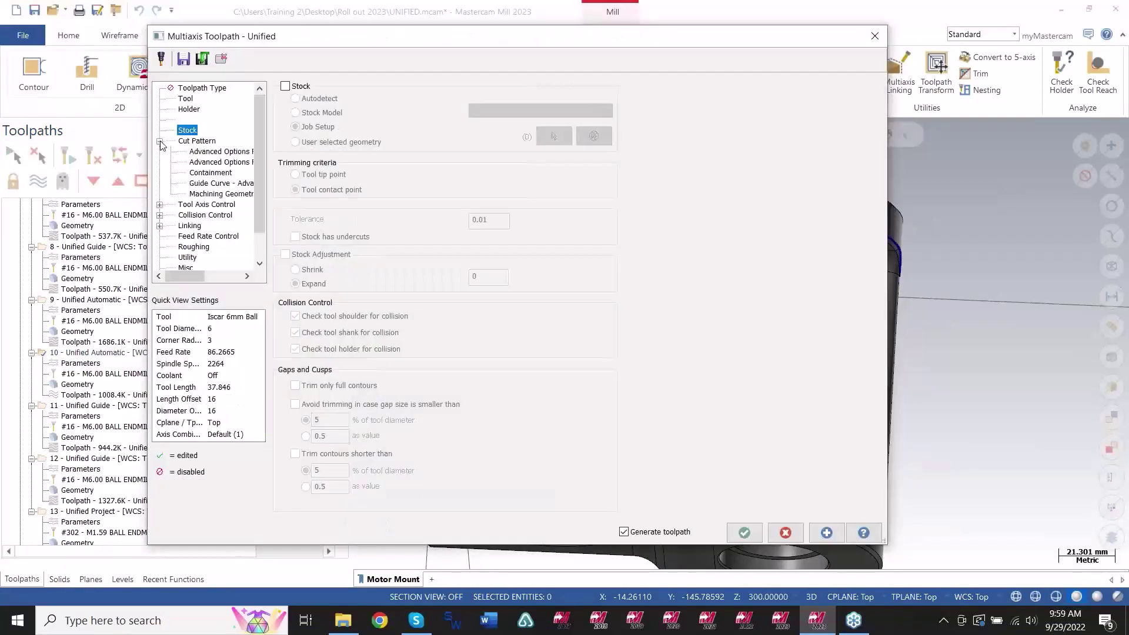
pyautogui.click(203, 155)
pyautogui.click(203, 162)
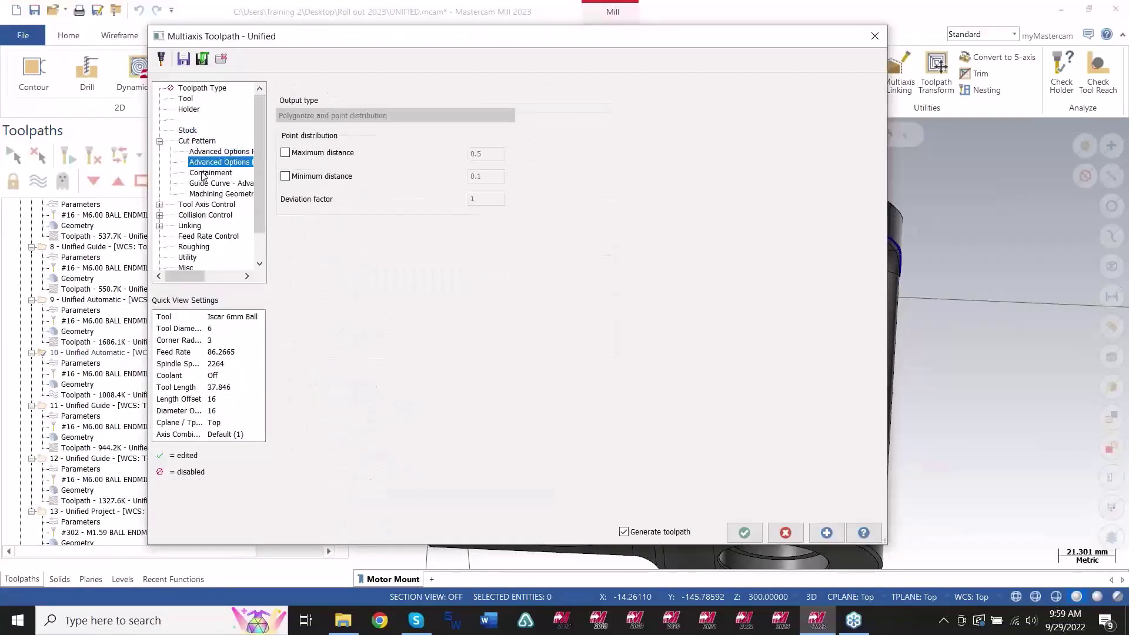
pyautogui.click(205, 172)
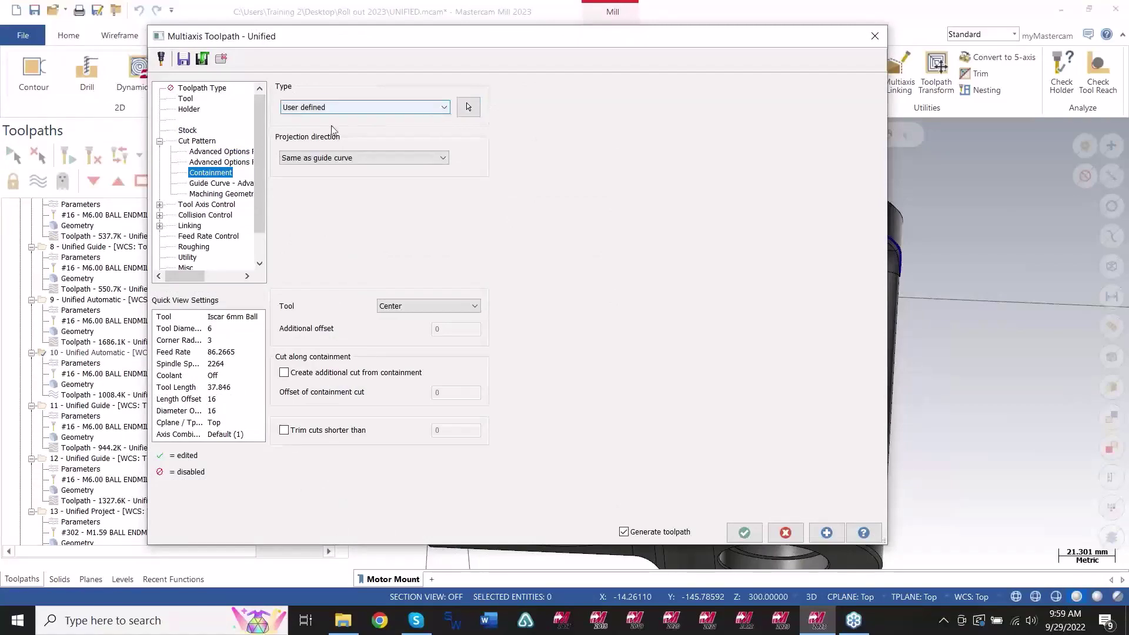
pyautogui.click(470, 112)
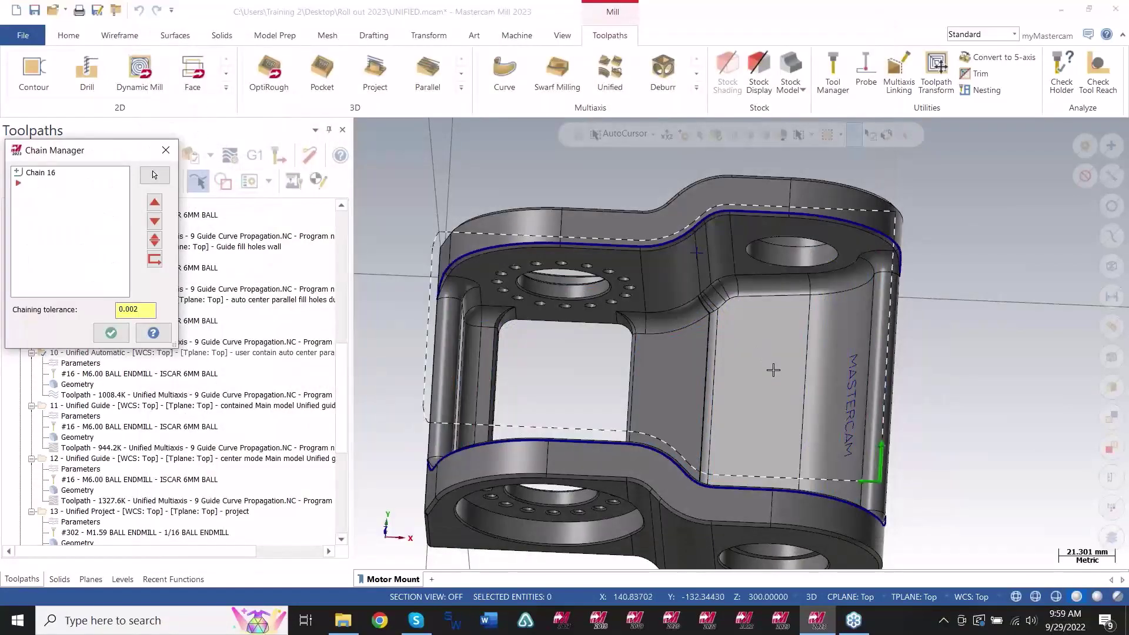
pyautogui.moveTo(773, 370)
pyautogui.mouseDown(button='middle')
pyautogui.moveTo(822, 337)
pyautogui.moveTo(785, 362)
pyautogui.mouseUp(button='middle')
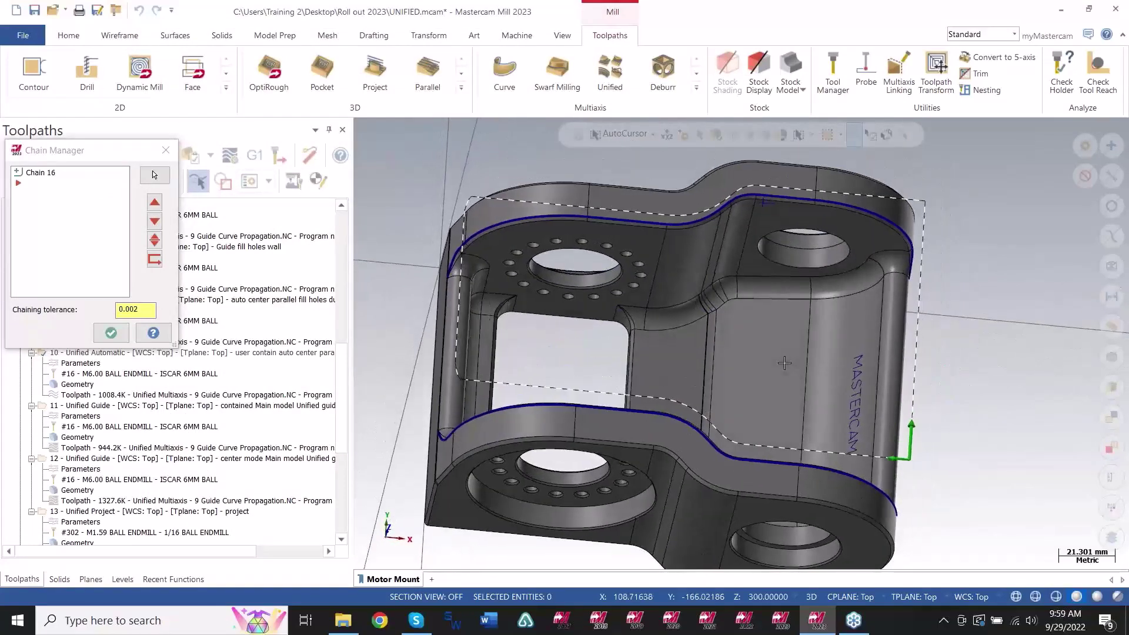
pyautogui.click(117, 337)
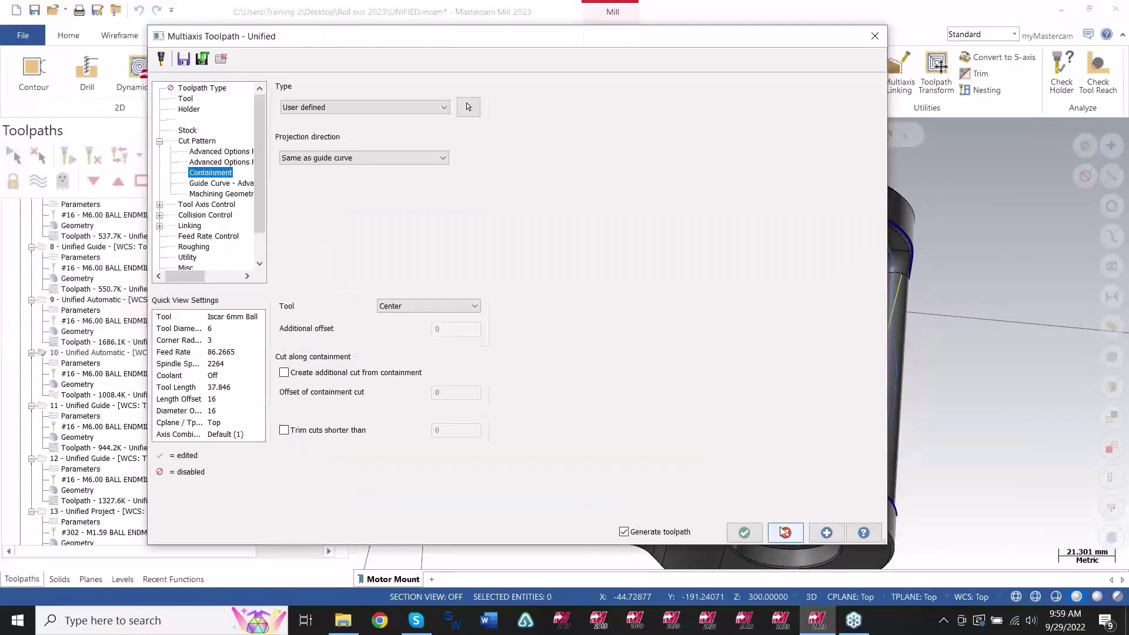
# Close operation 10's settings without changes and display operation 11, the contained main model Unified guide fill holes toolpath.
pyautogui.click(785, 533)
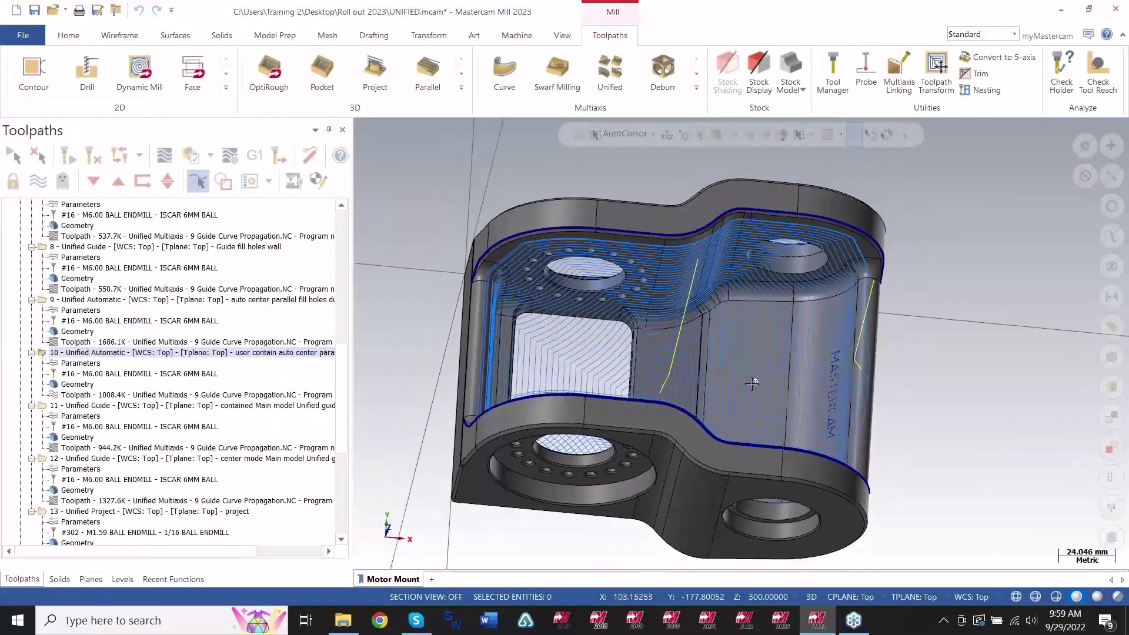
pyautogui.moveTo(726, 392); pyautogui.dragTo(749, 374, button='middle')
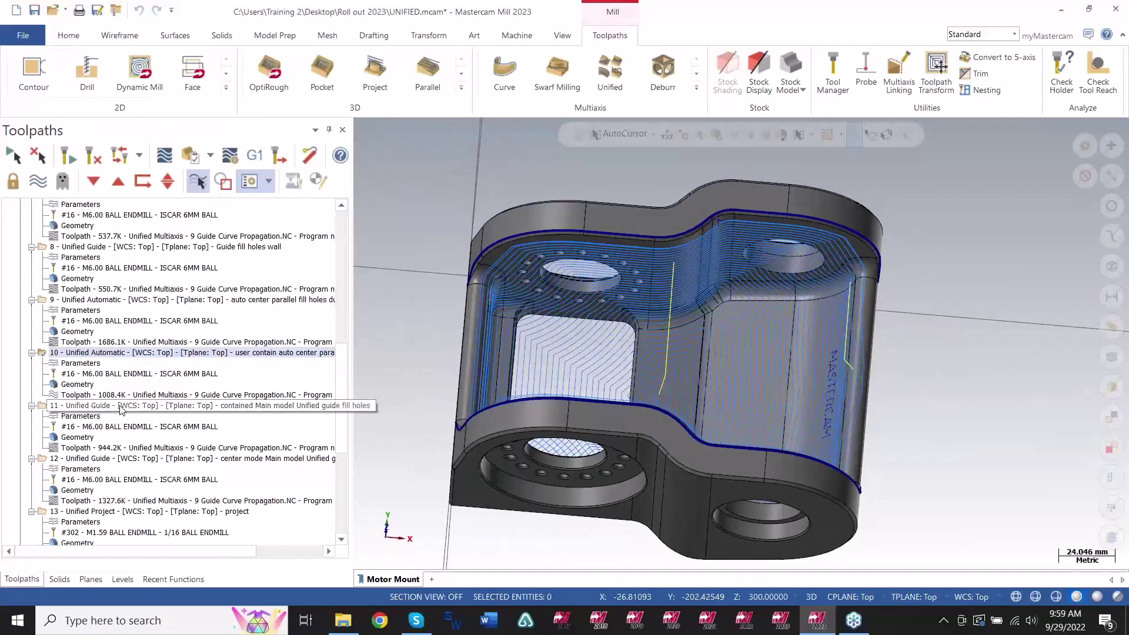
pyautogui.click(119, 407)
pyautogui.scroll(-1, 152, 424)
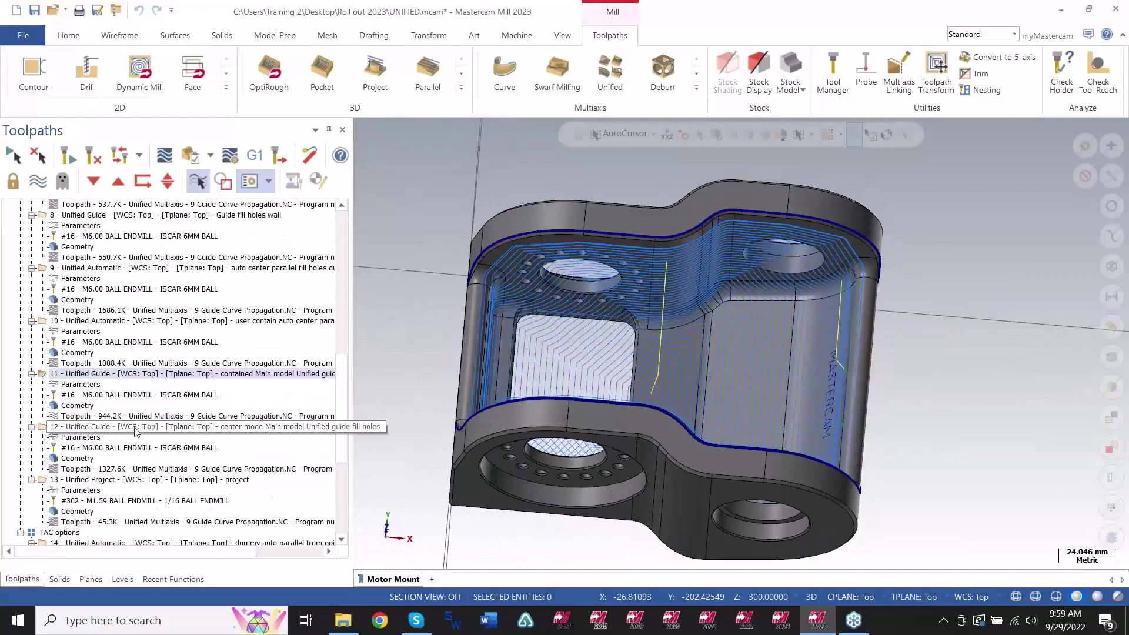
pyautogui.scroll(3, 154, 458)
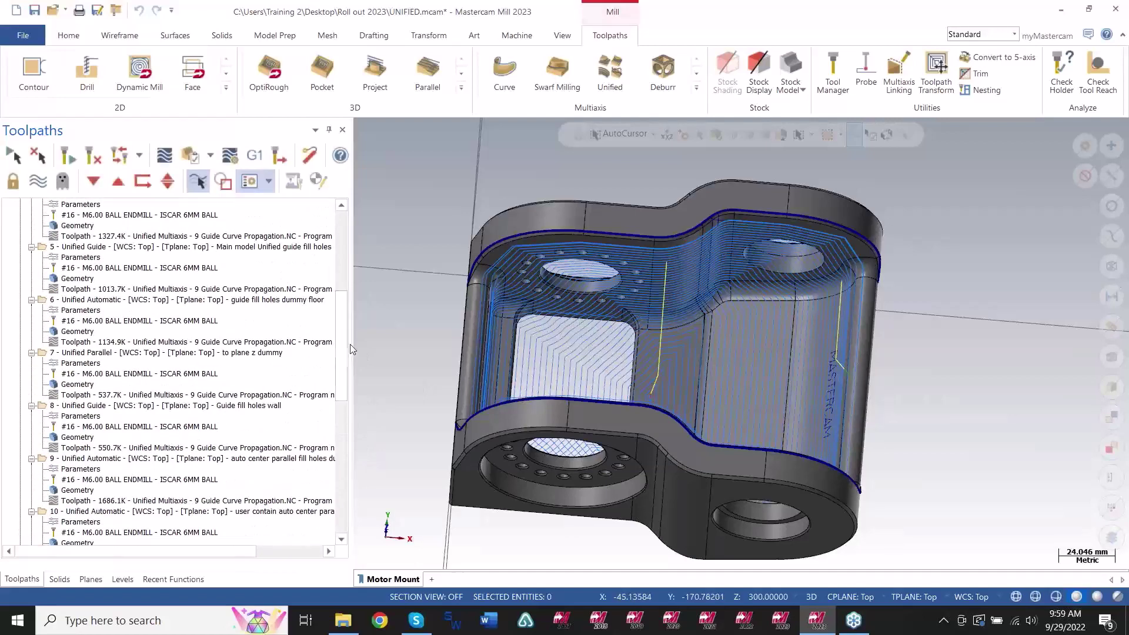
pyautogui.scroll(6, 332, 316)
pyautogui.scroll(-15, 333, 316)
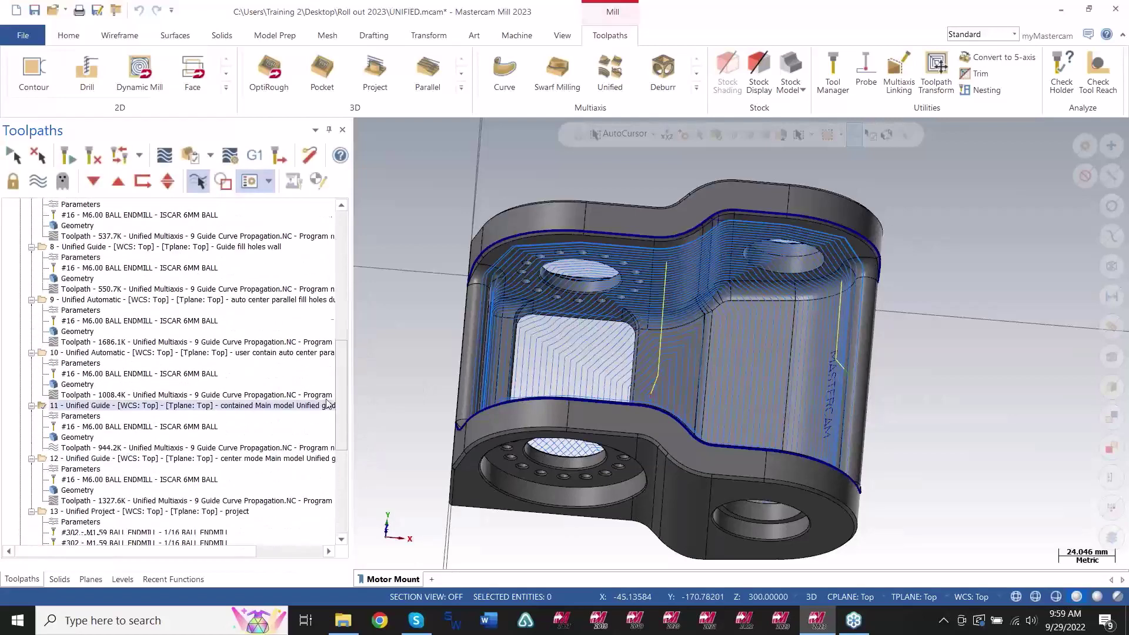
pyautogui.scroll(4, 327, 464)
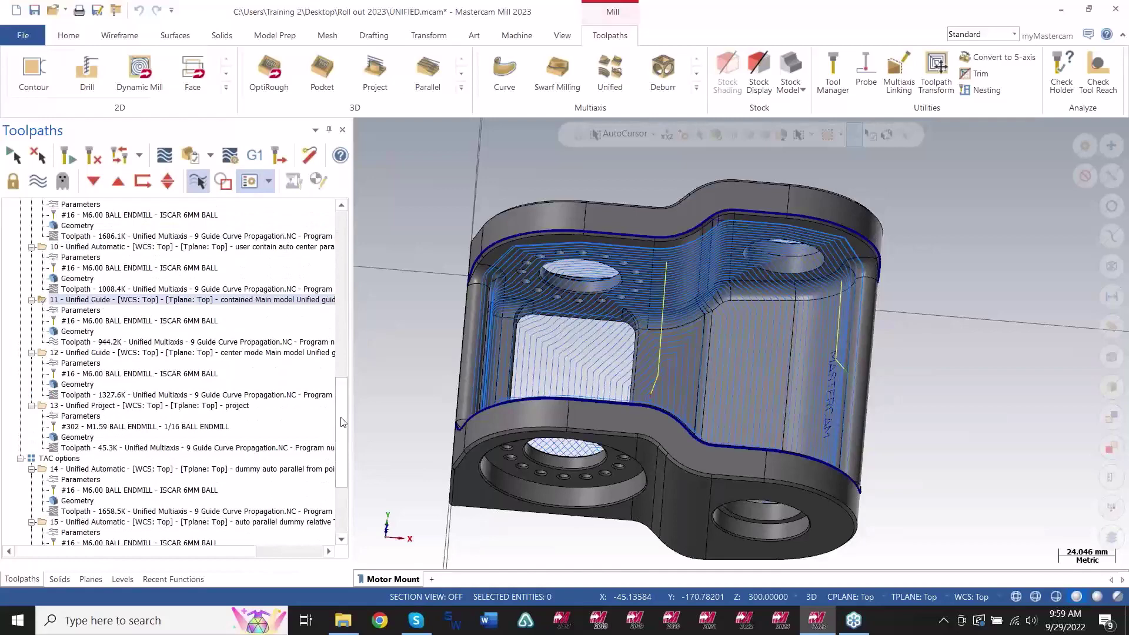
# Display operations 13, 12 and 11 in turn to compare the project toolpath with the two guide fill holes toolpaths.
pyautogui.click(228, 411)
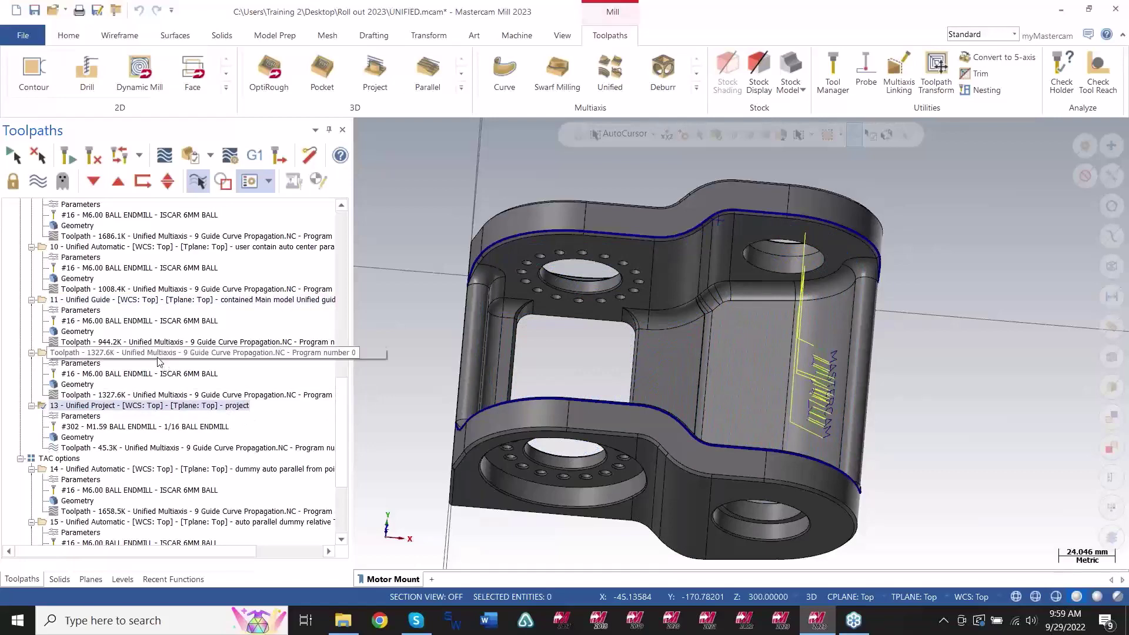
pyautogui.click(157, 355)
pyautogui.click(171, 300)
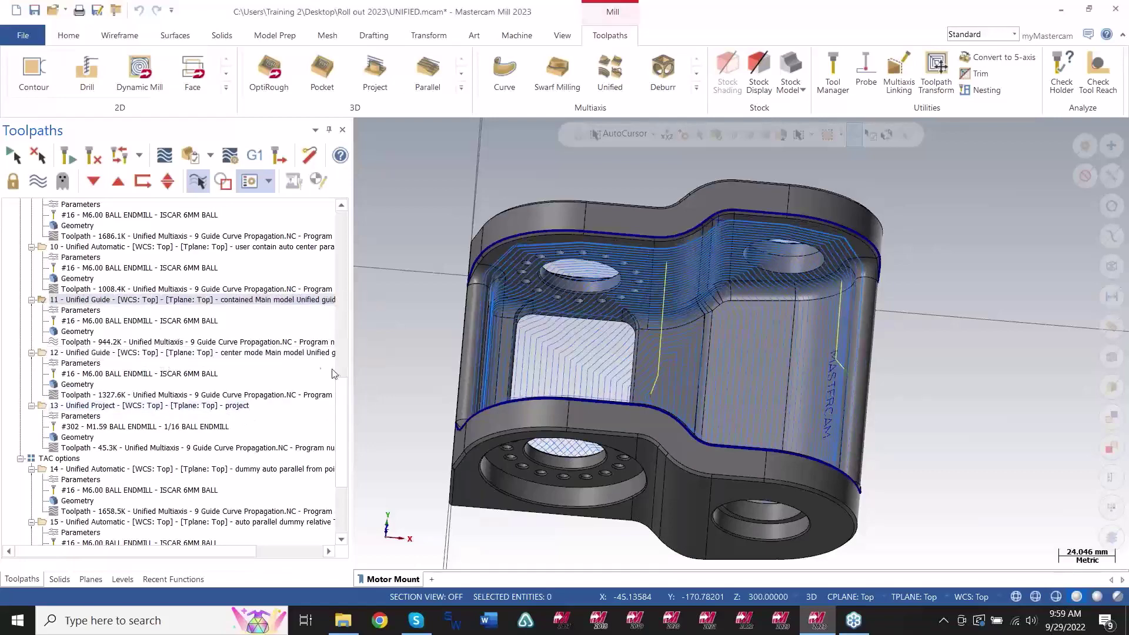
pyautogui.scroll(-1, 345, 391)
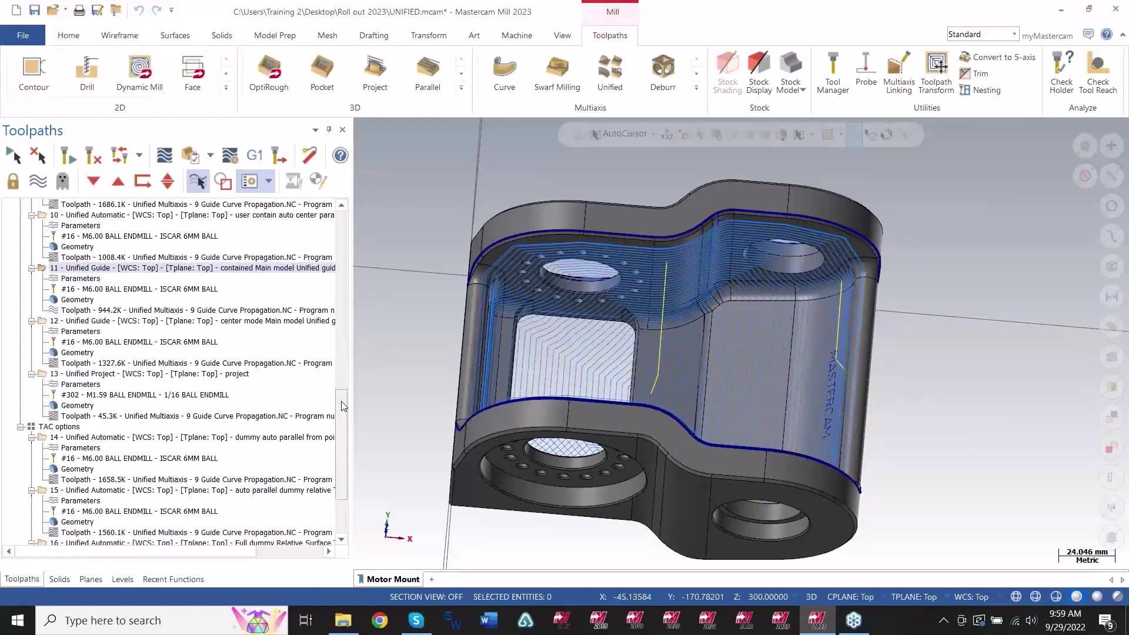
# Display operation 13, the Unified project toolpath, and examine its moves around the MASTERCAM lettering up close.
pyautogui.click(99, 379)
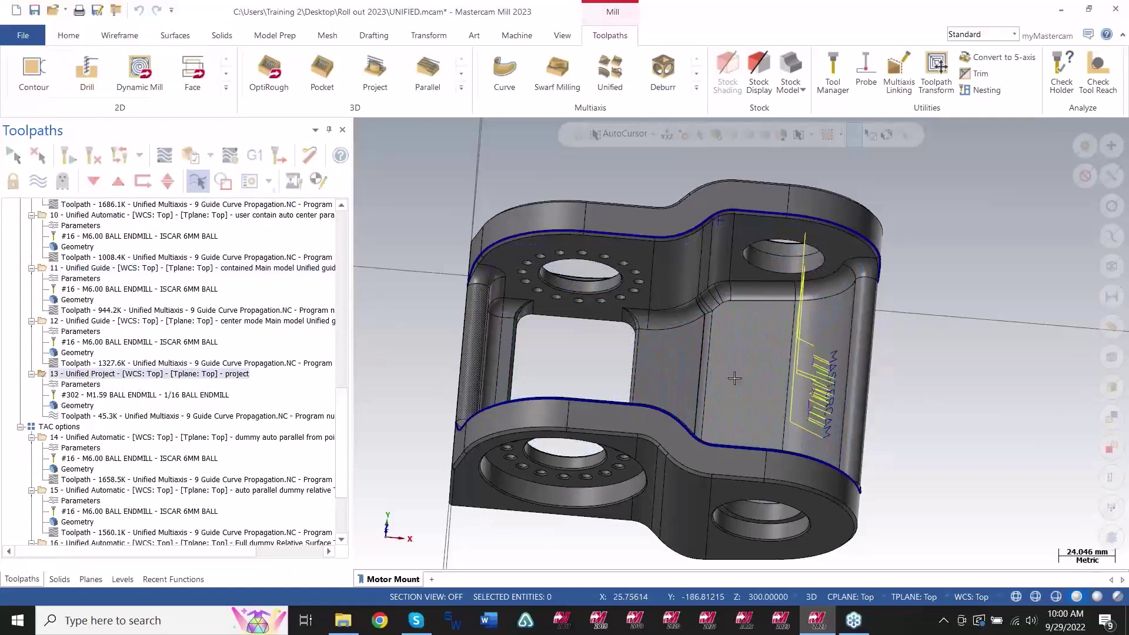
pyautogui.scroll(3, 796, 389)
pyautogui.moveTo(796, 389); pyautogui.dragTo(840, 413, button='middle')
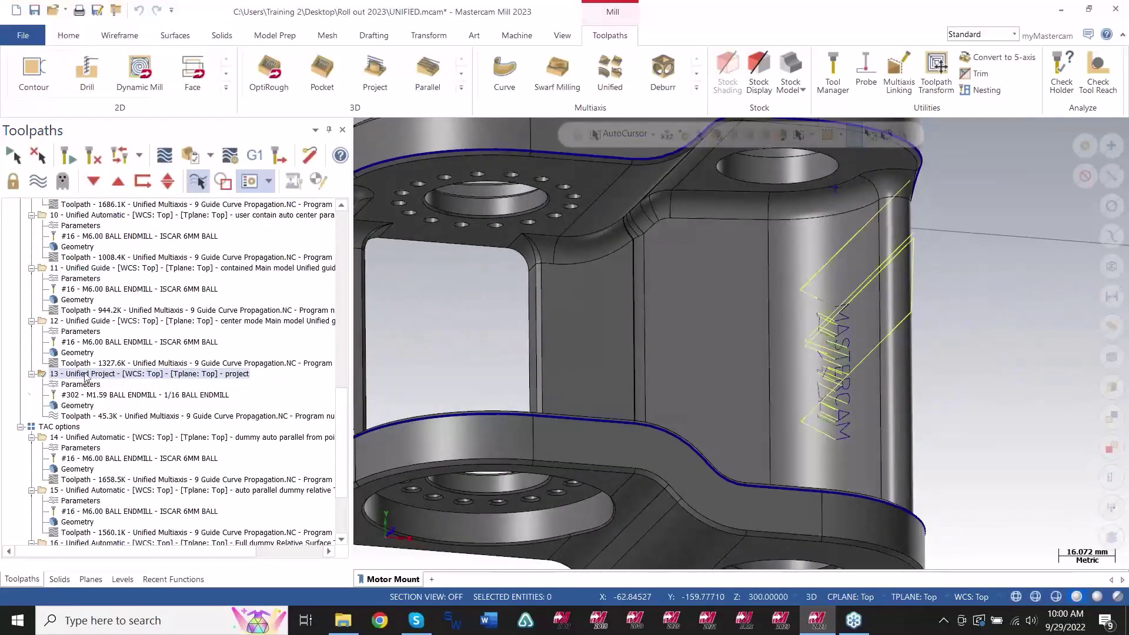
pyautogui.scroll(2, 844, 329)
pyautogui.moveTo(843, 329); pyautogui.dragTo(797, 367, button='middle')
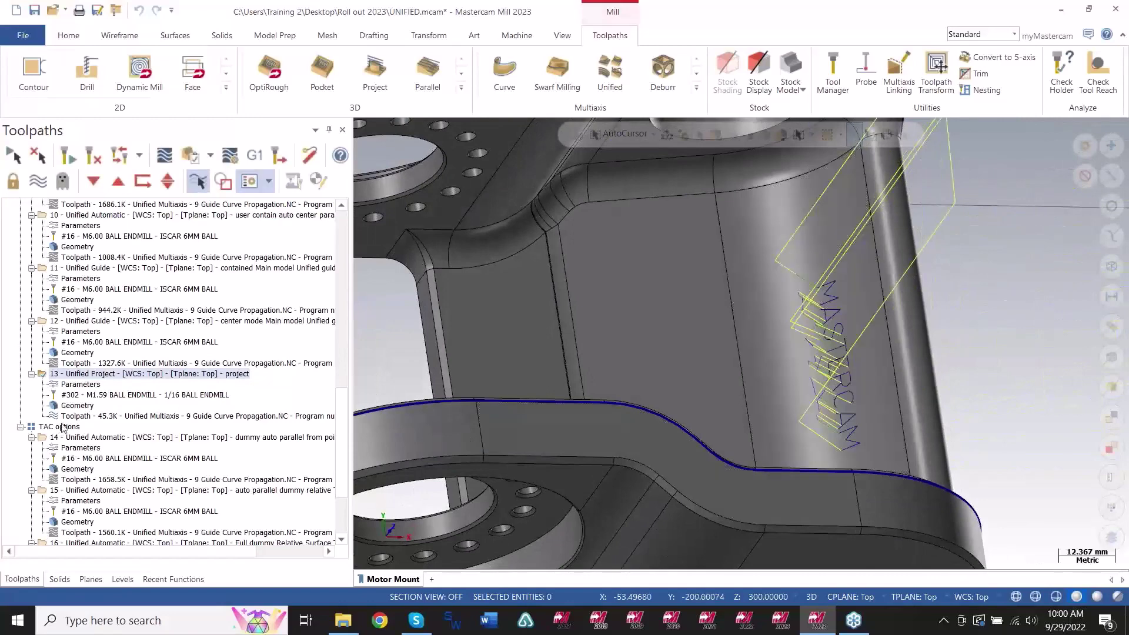
# Review operation 13's cut pattern settings for the Project style and close them without changes.
pyautogui.click(78, 385)
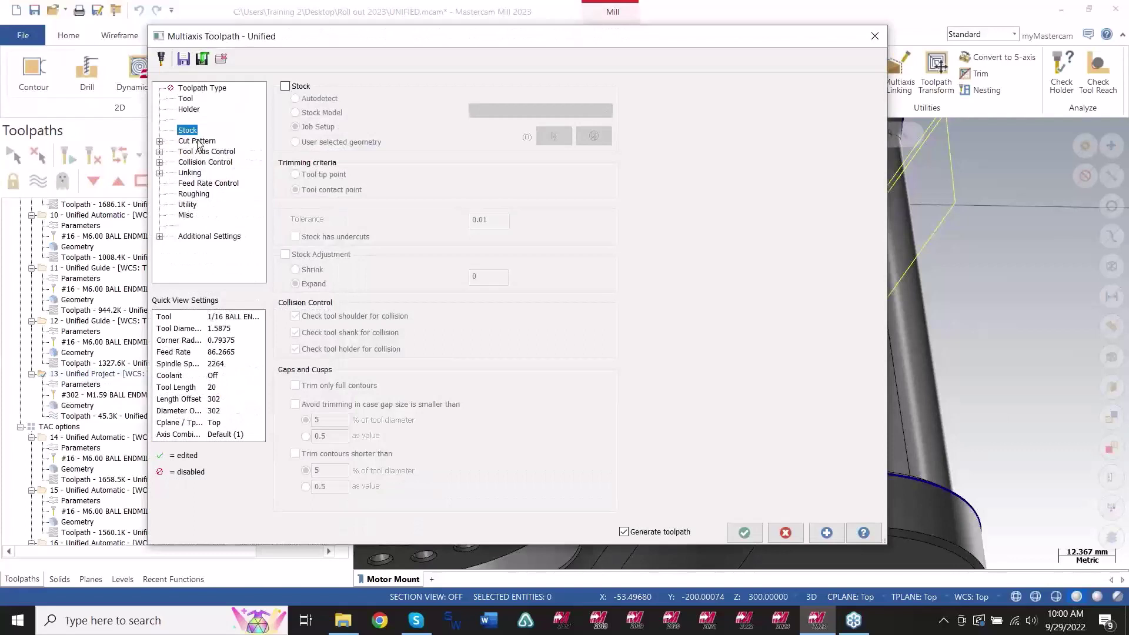
pyautogui.click(198, 141)
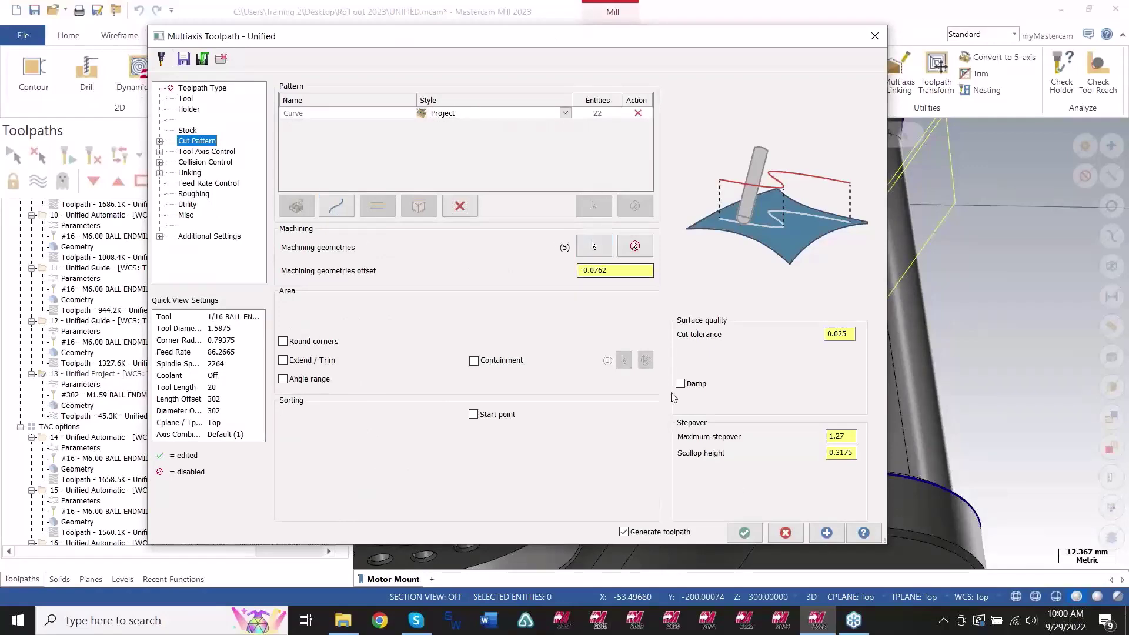
pyautogui.click(788, 537)
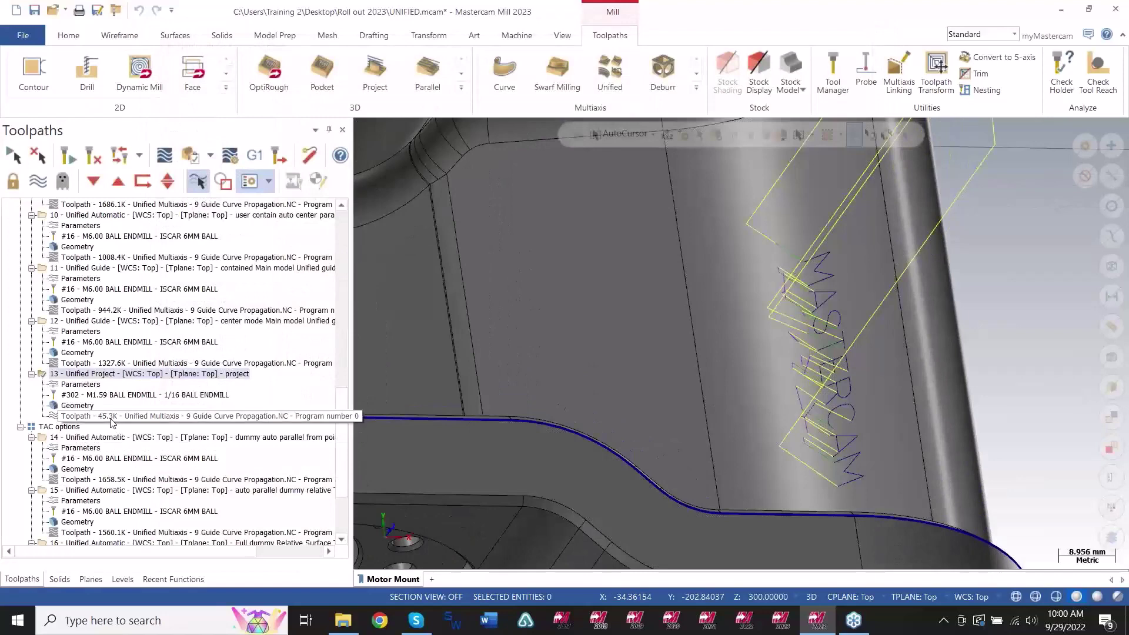
# Backplot operation 13 over the MASTERCAM lettering, watch the tool from the top and from an angle, and close the backplot.
pyautogui.hotkey('alt', 't')
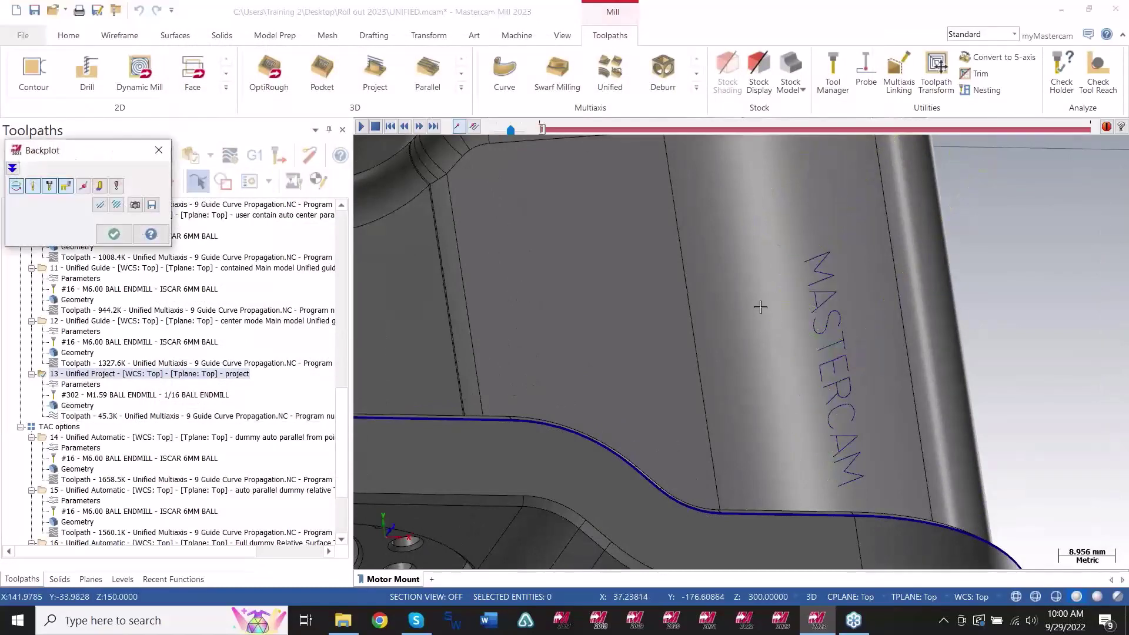
pyautogui.scroll(-3, 857, 426)
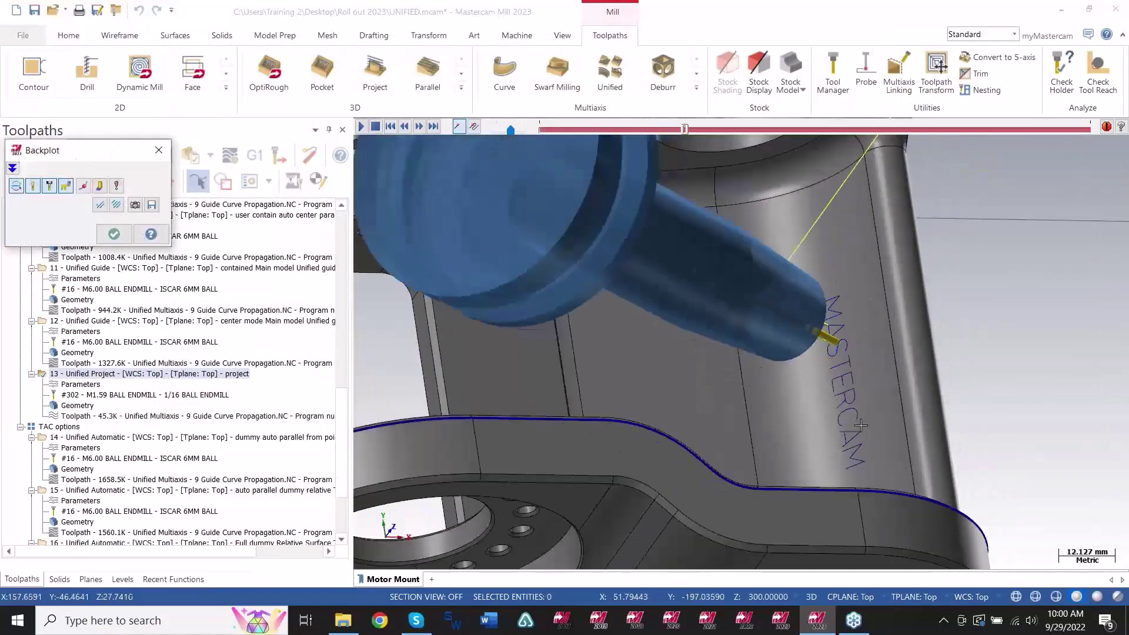
pyautogui.hotkey('alt', '1')
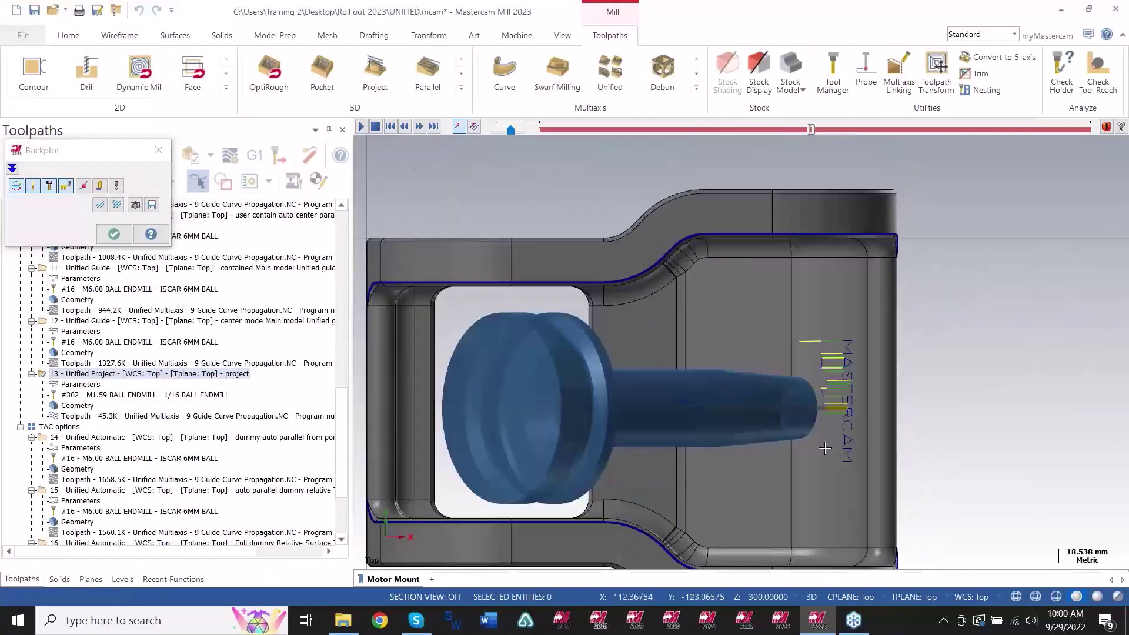
pyautogui.moveTo(855, 474); pyautogui.dragTo(911, 450, button='middle')
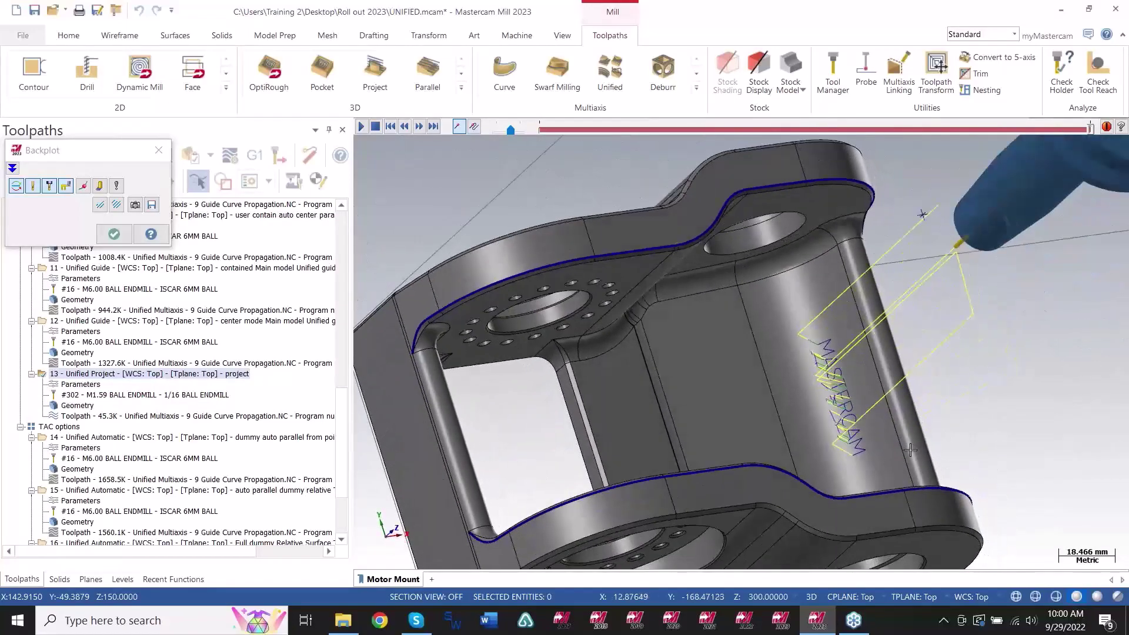
pyautogui.press('Escape')
# Display operation 14, the first toolpath under TAC options, and backplot it to the end to examine its tool axis tilt.
pyautogui.scroll(-3, 343, 415)
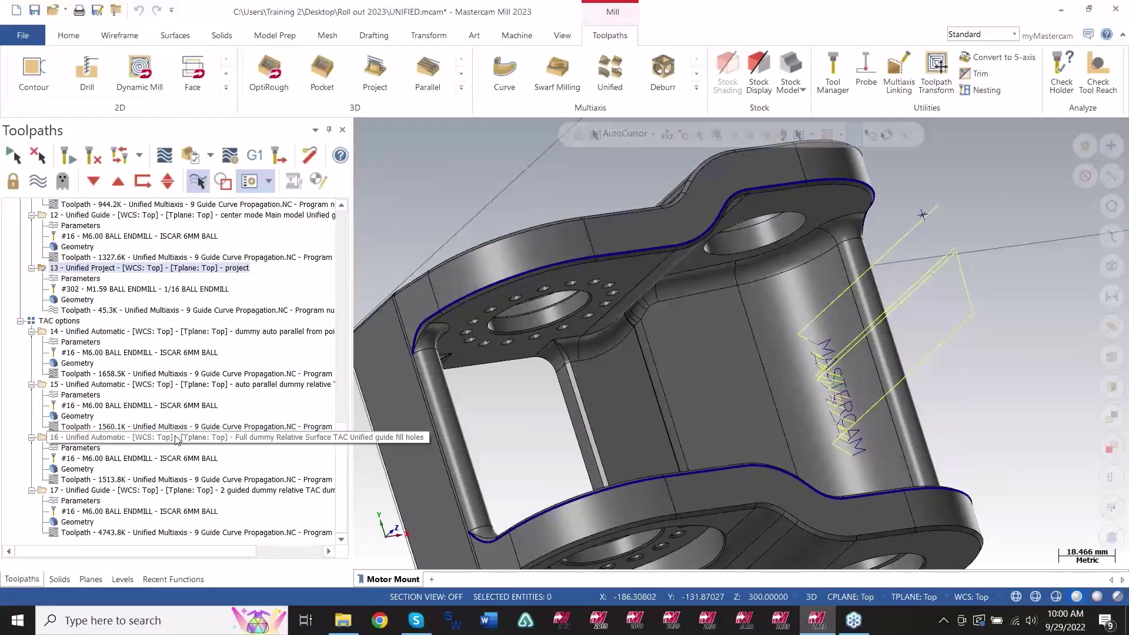
pyautogui.click(157, 333)
pyautogui.click(136, 377)
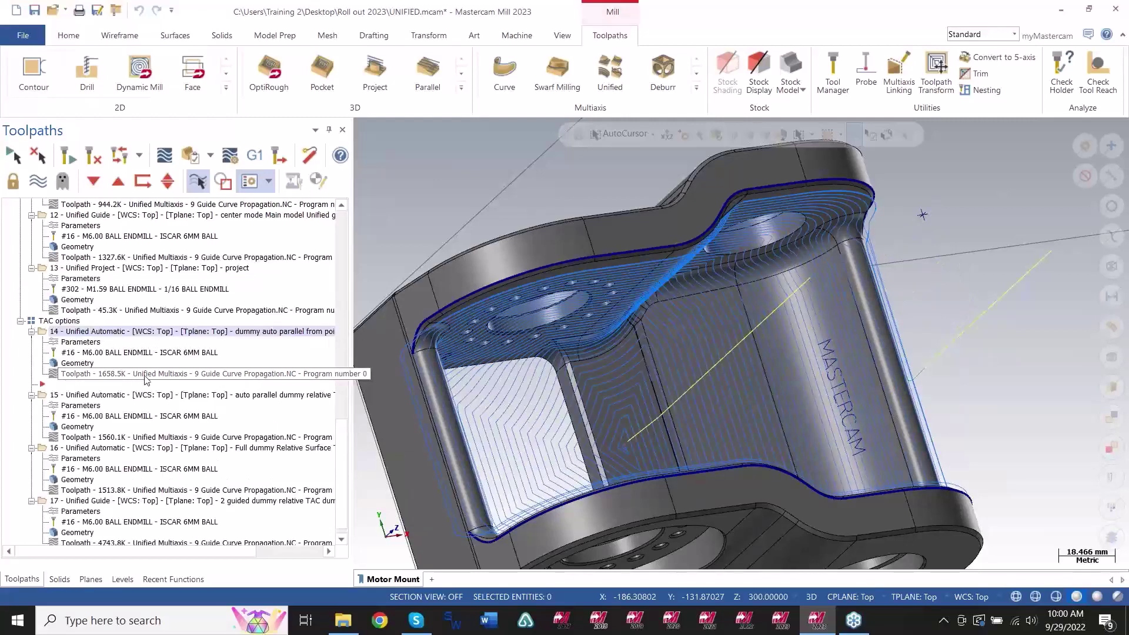
pyautogui.moveTo(899, 496); pyautogui.dragTo(756, 427, button='middle')
pyautogui.scroll(-3, 756, 427)
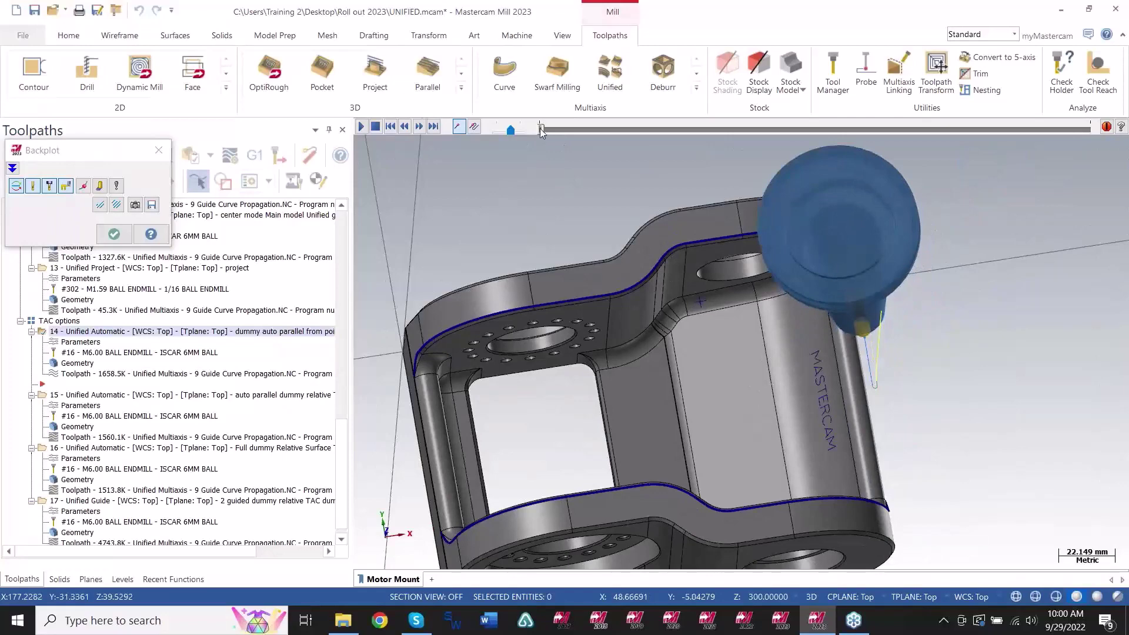
pyautogui.moveTo(541, 130)
pyautogui.mouseDown()
pyautogui.moveTo(563, 136)
pyautogui.moveTo(545, 130)
pyautogui.mouseUp()
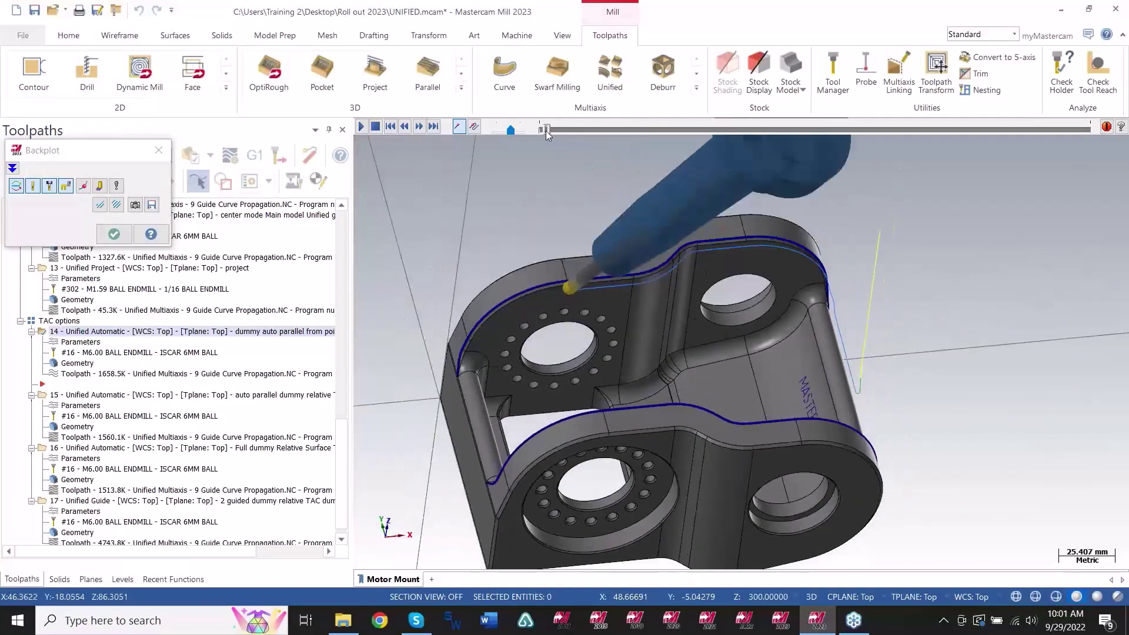
pyautogui.scroll(-2, 748, 242)
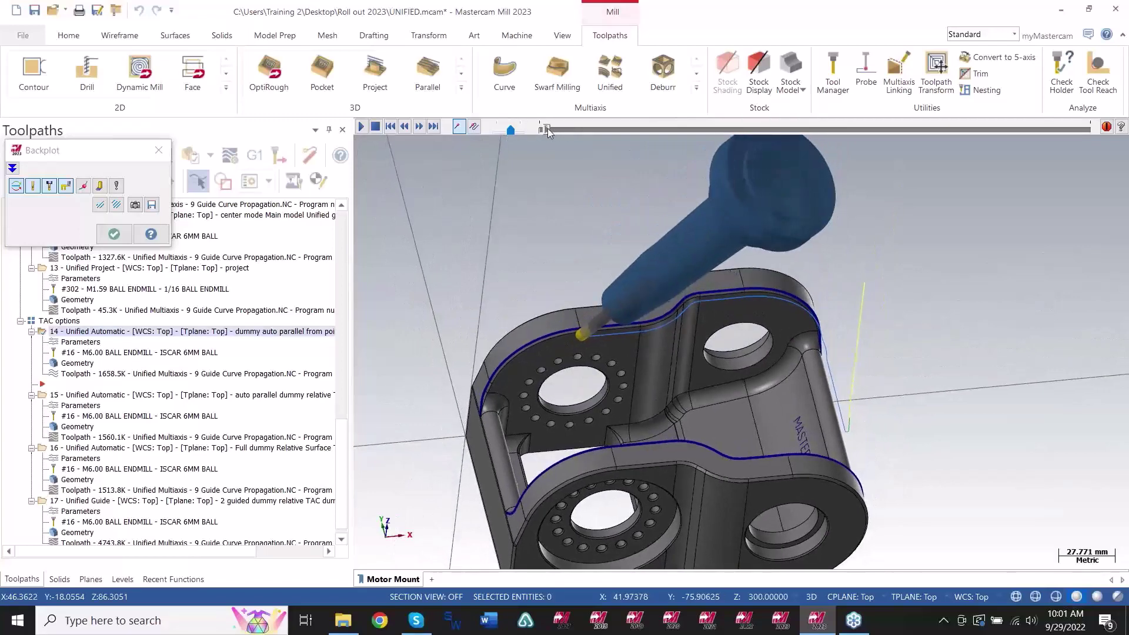
pyautogui.moveTo(547, 129)
pyautogui.mouseDown()
pyautogui.moveTo(714, 193)
pyautogui.moveTo(1089, 241)
pyautogui.mouseUp()
pyautogui.moveTo(617, 368); pyautogui.dragTo(612, 320, button='middle')
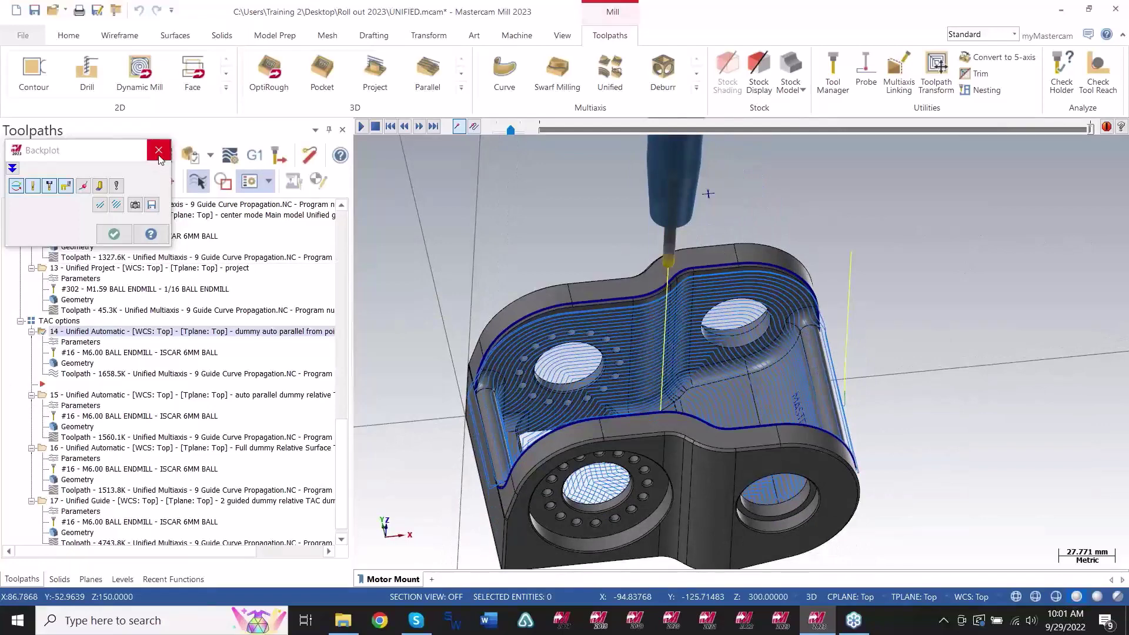
pyautogui.click(159, 150)
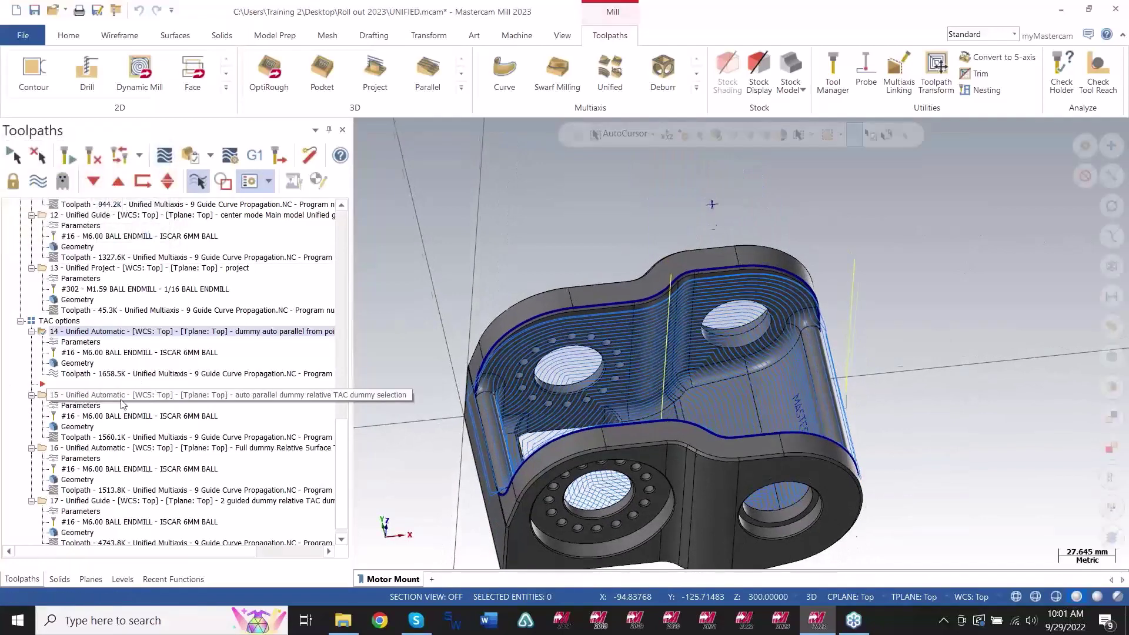
# Display operation 15, the auto parallel toolpath with relative TAC, and backplot its tool motion through the part.
pyautogui.click(121, 400)
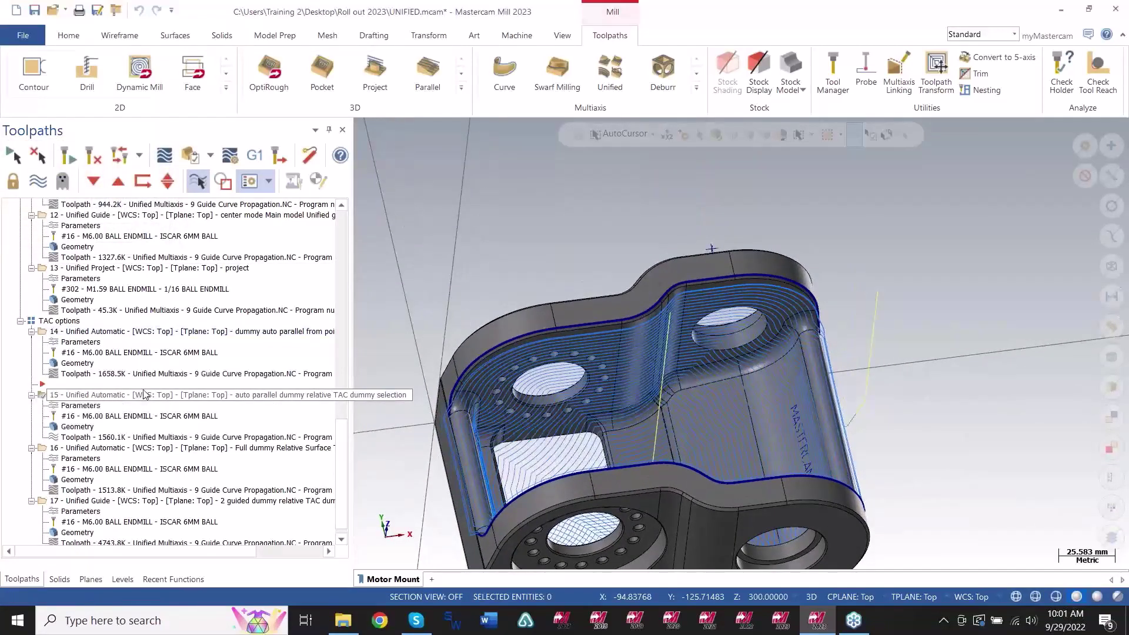
pyautogui.click(119, 436)
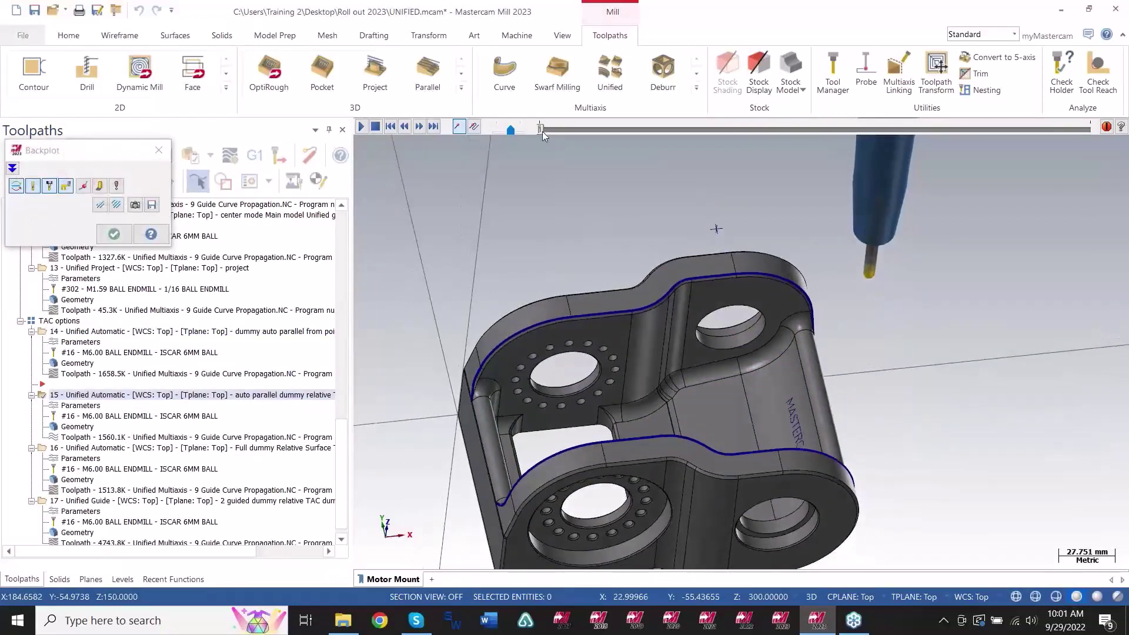
pyautogui.moveTo(542, 131); pyautogui.dragTo(1079, 211)
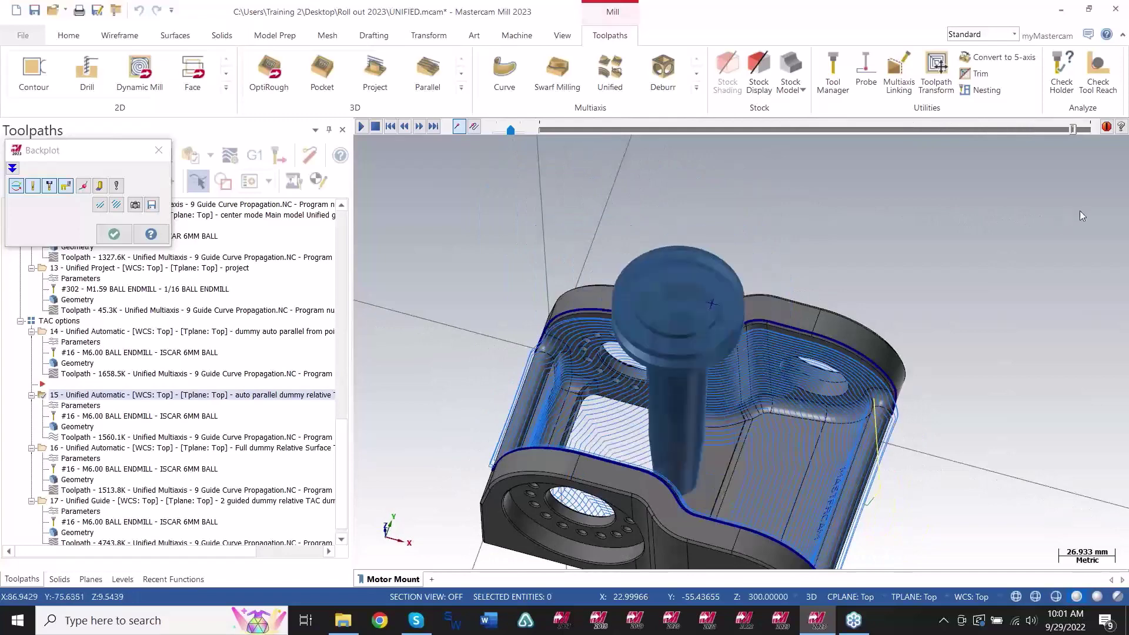
pyautogui.press('Escape')
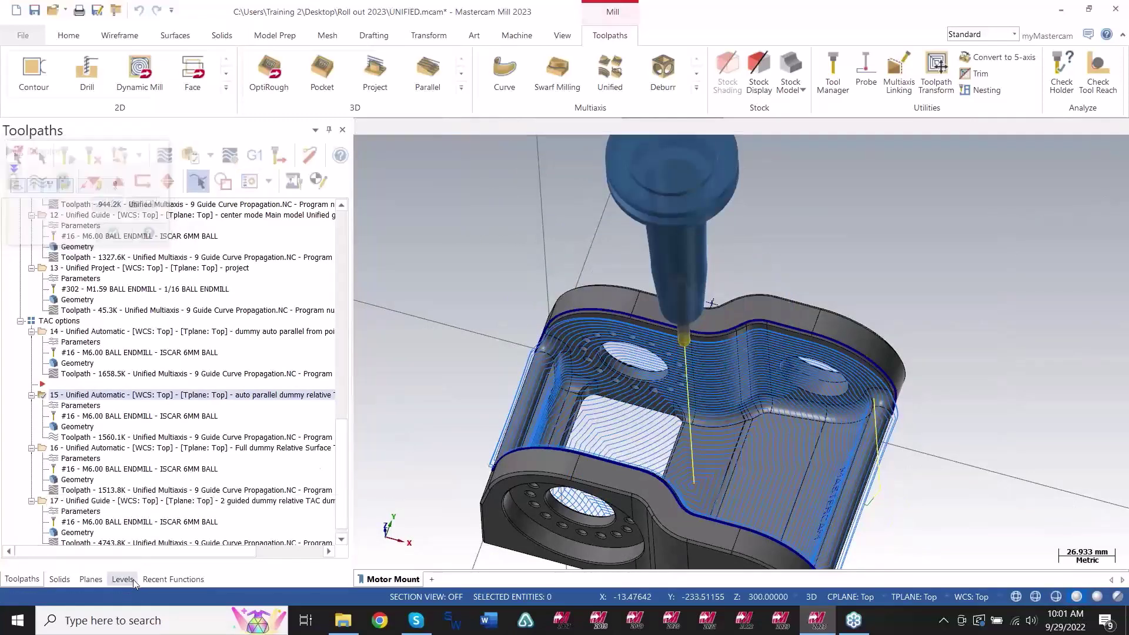
# Show level 5, relative boundary, examine its surfaces around the part from several angles, and hide the level again.
pyautogui.click(123, 579)
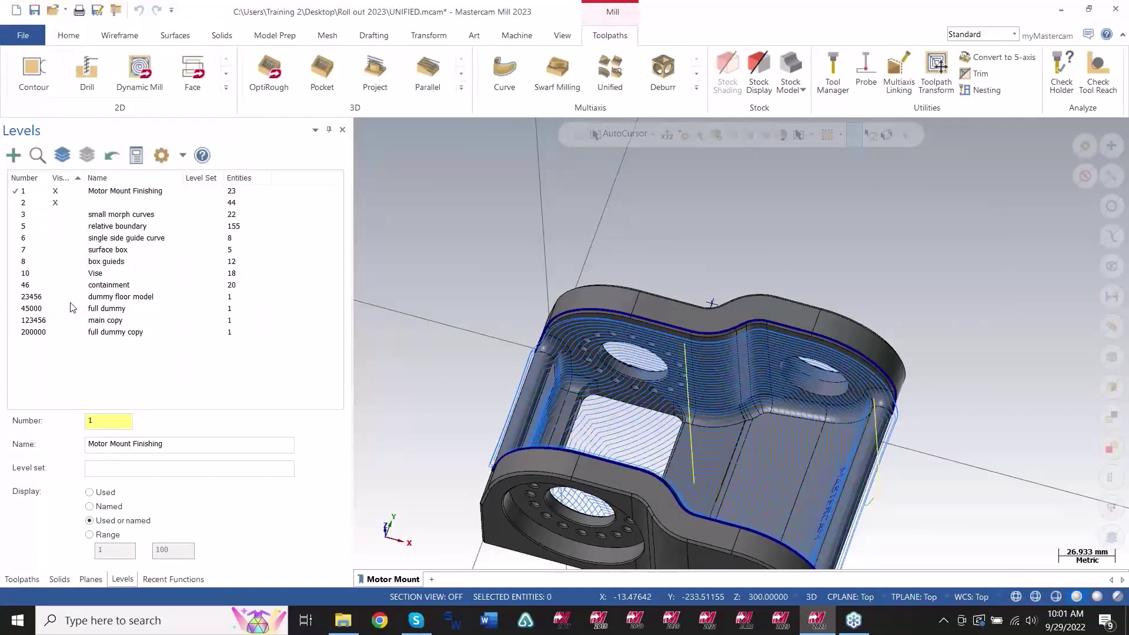
pyautogui.click(73, 228)
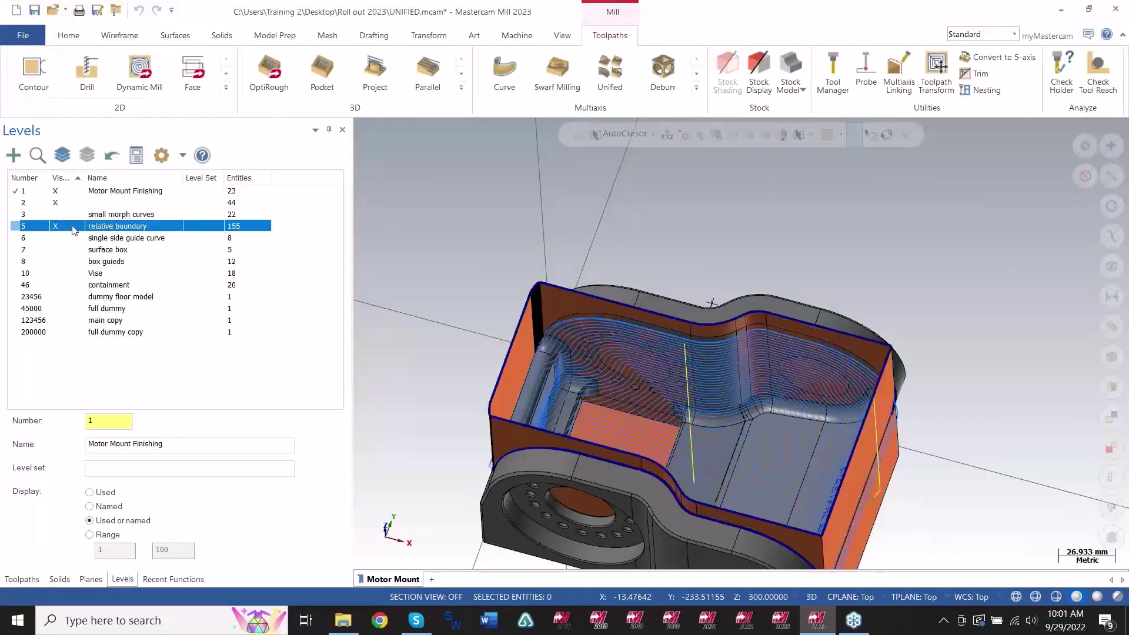
pyautogui.moveTo(611, 406); pyautogui.dragTo(667, 529, button='middle')
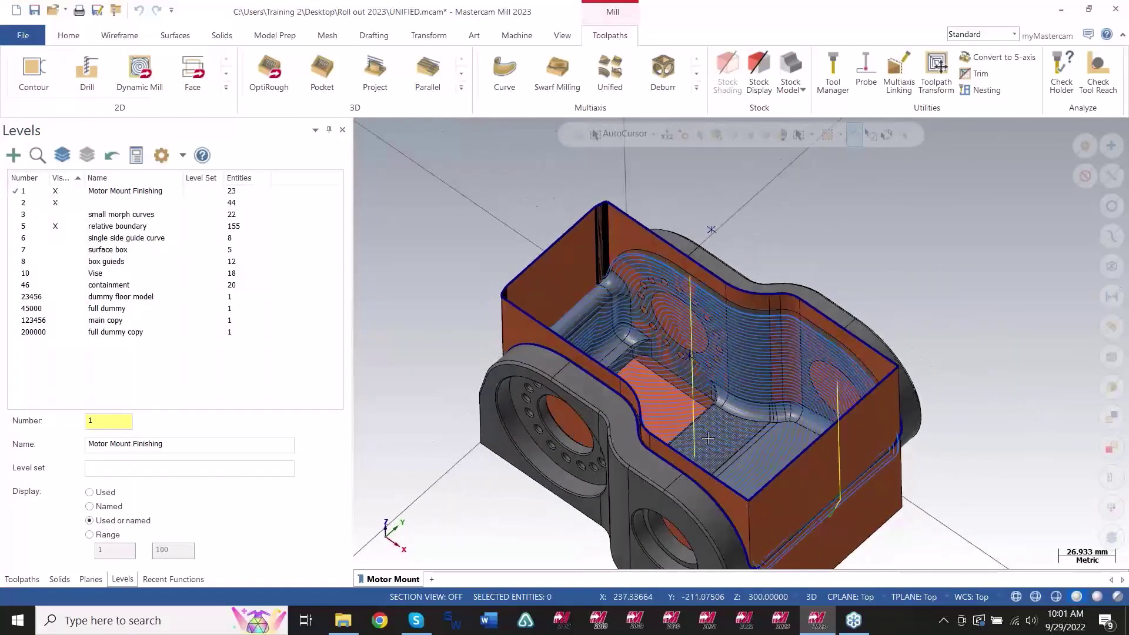
pyautogui.moveTo(708, 419); pyautogui.dragTo(718, 452, button='middle')
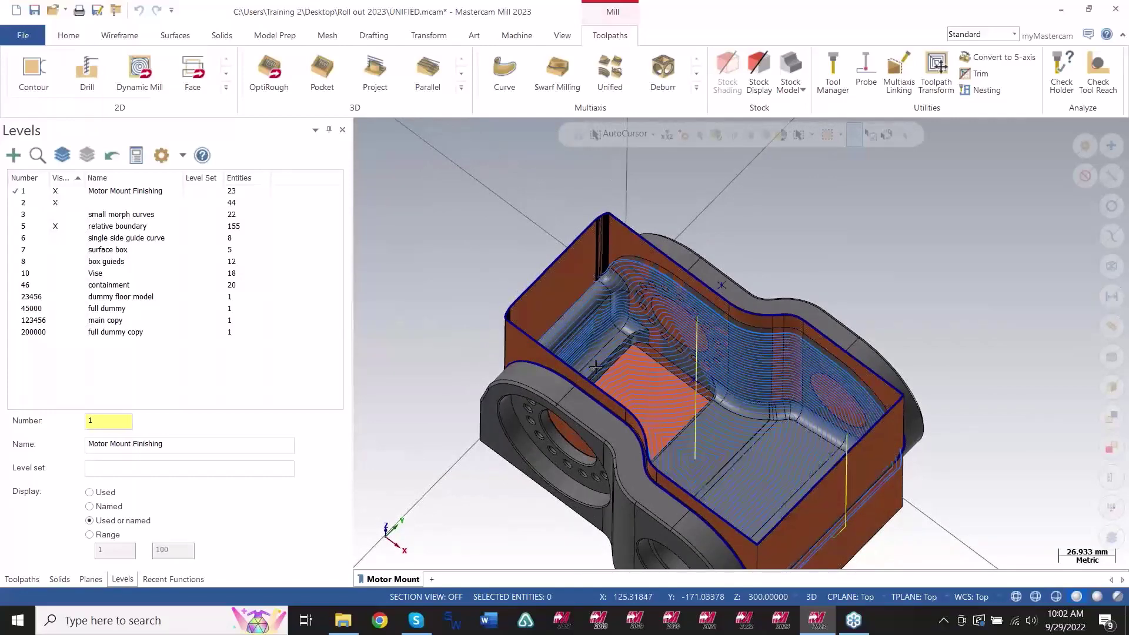
pyautogui.click(54, 234)
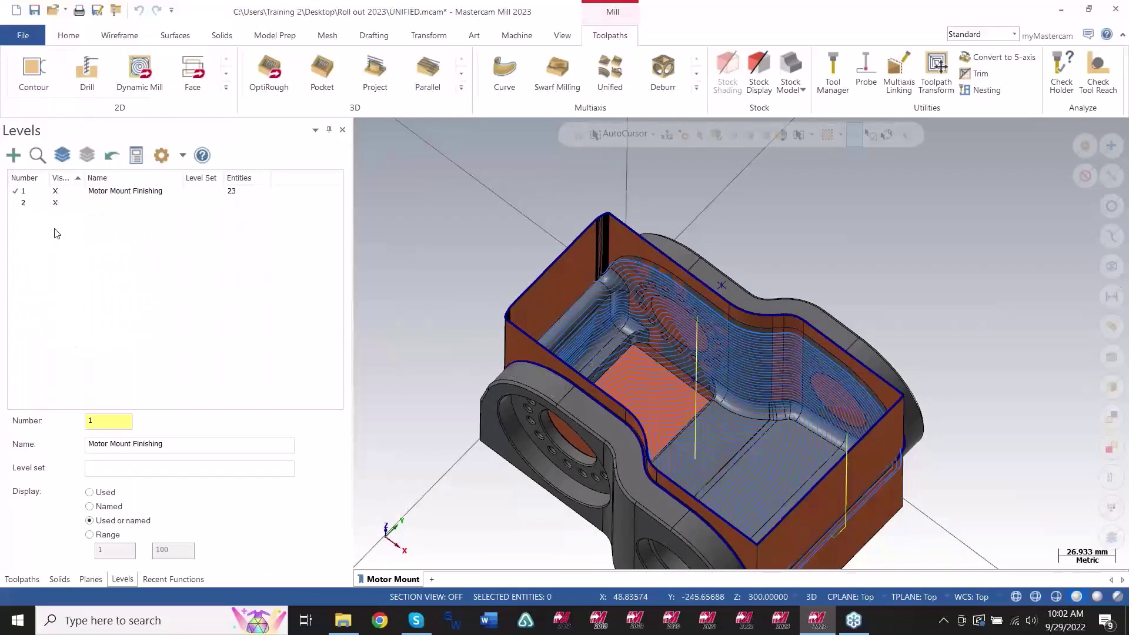
# Open the file Unified Multiaxis - 13 Tilt Relative Part 3.mcam and hide the unnamed level 2 surface around the B-Pillar Punch.
pyautogui.moveTo(690, 351); pyautogui.dragTo(824, 441, button='middle')
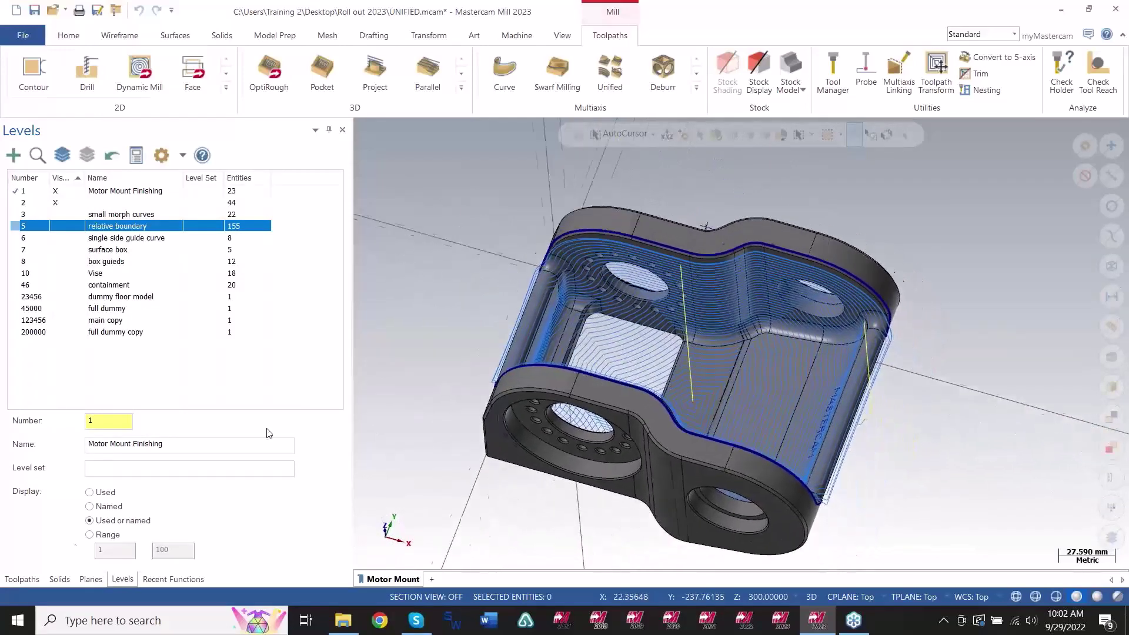
pyautogui.click(19, 579)
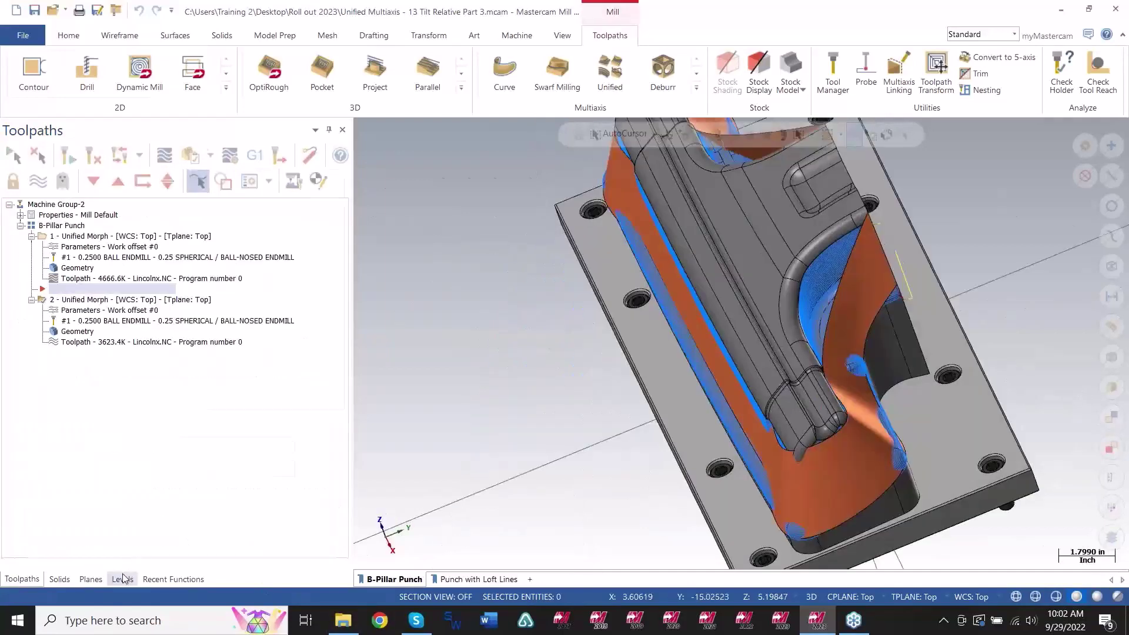
pyautogui.click(122, 579)
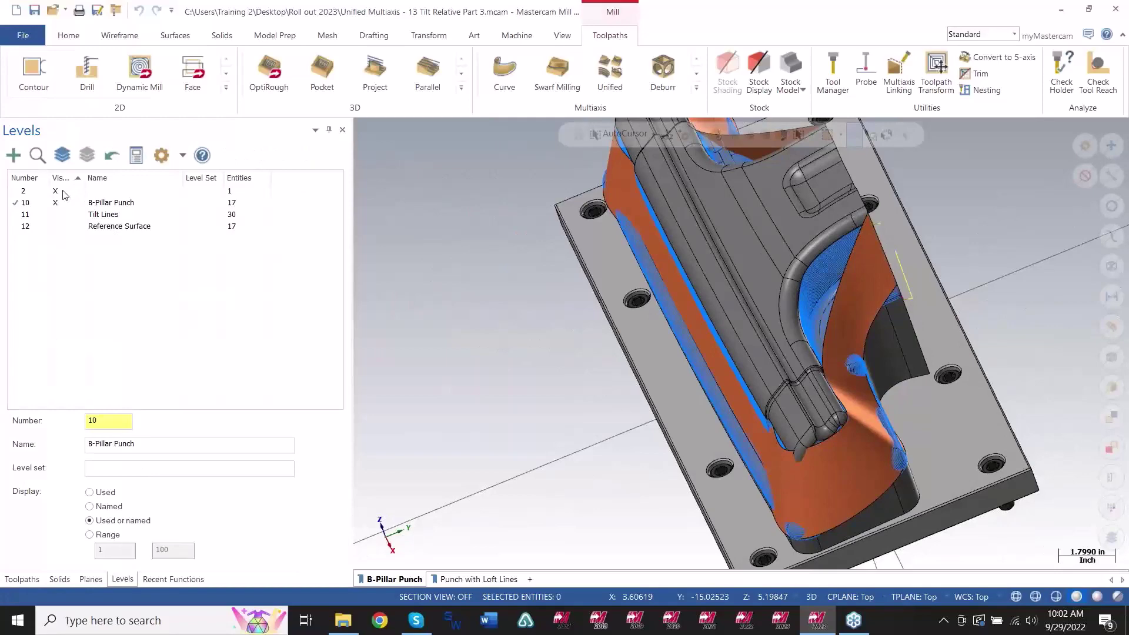
pyautogui.click(63, 193)
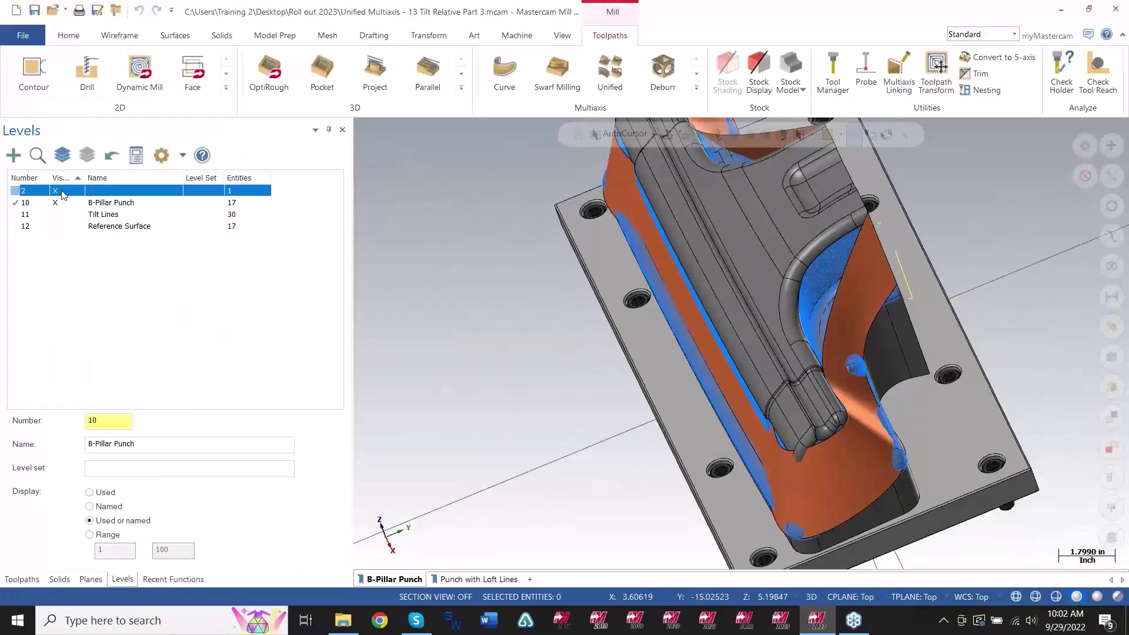
pyautogui.click(23, 579)
# Display operation 1, the first Unified Morph toolpath, and review its tool axis control settings without changing them.
pyautogui.click(85, 238)
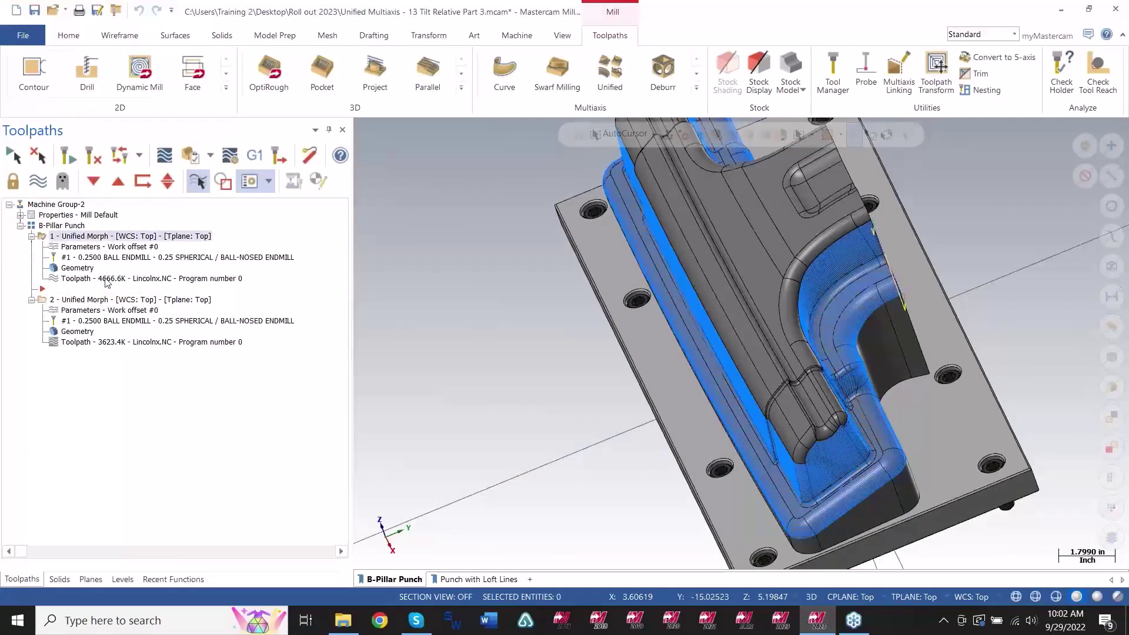
pyautogui.click(106, 280)
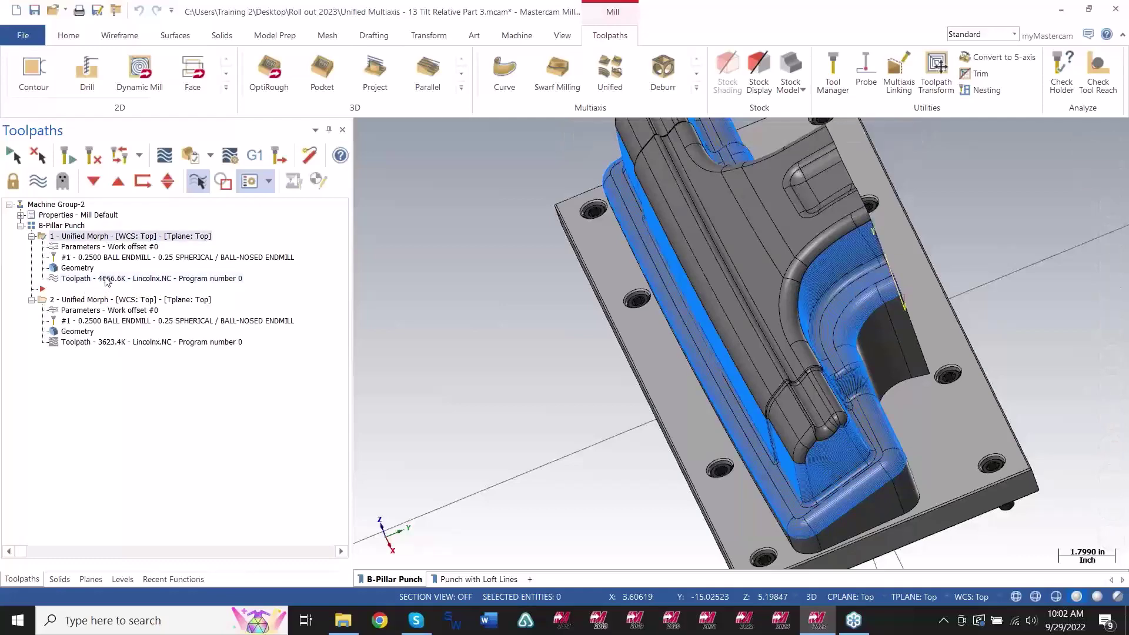
pyautogui.click(111, 234)
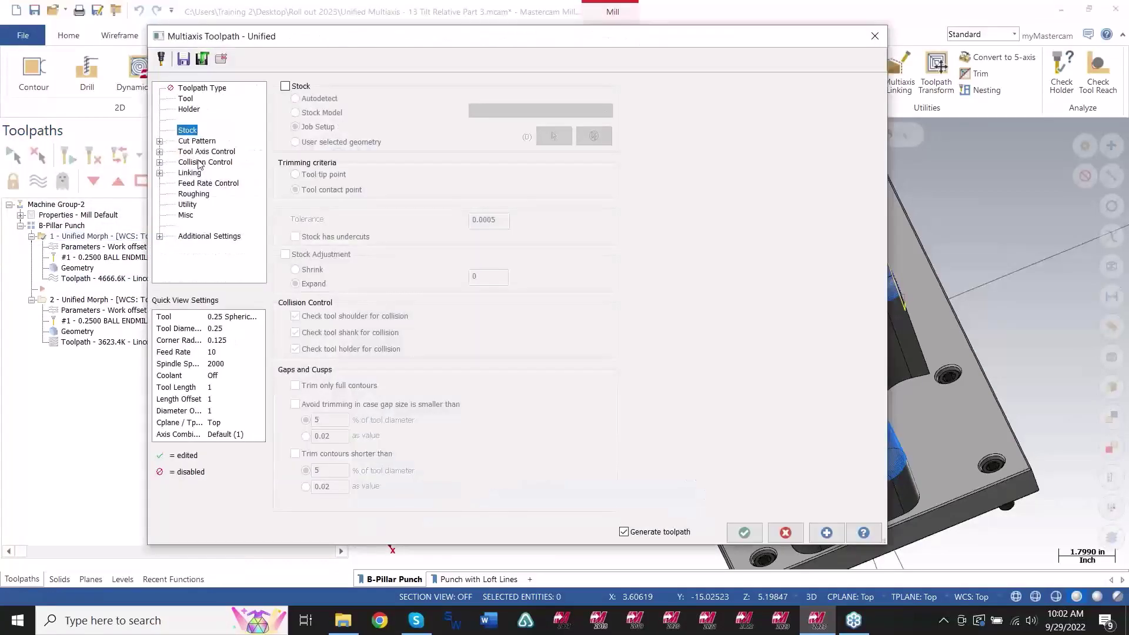
pyautogui.click(203, 152)
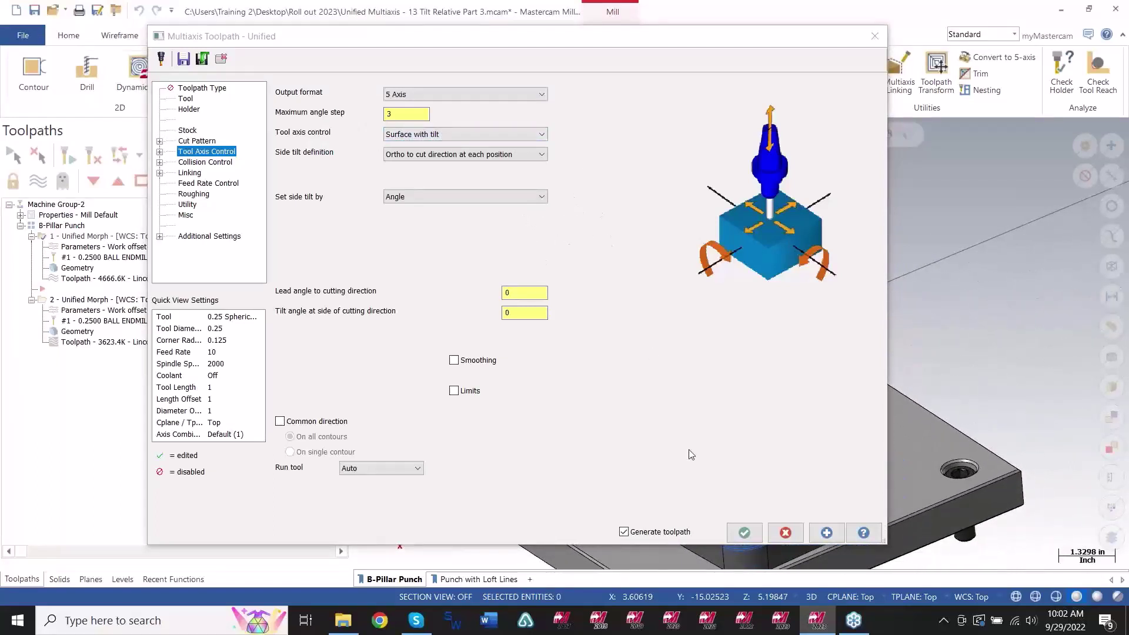
pyautogui.click(786, 534)
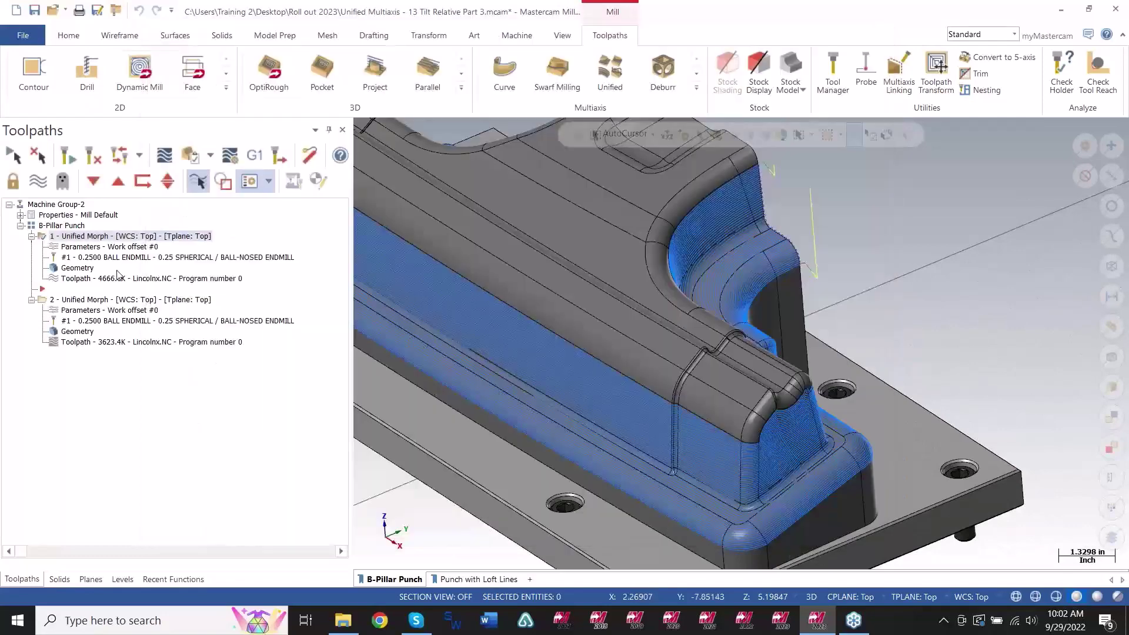
# Backplot operation 1 on the B-Pillar Punch and examine the tool and holder tilt against the walls from several angles.
pyautogui.click(118, 280)
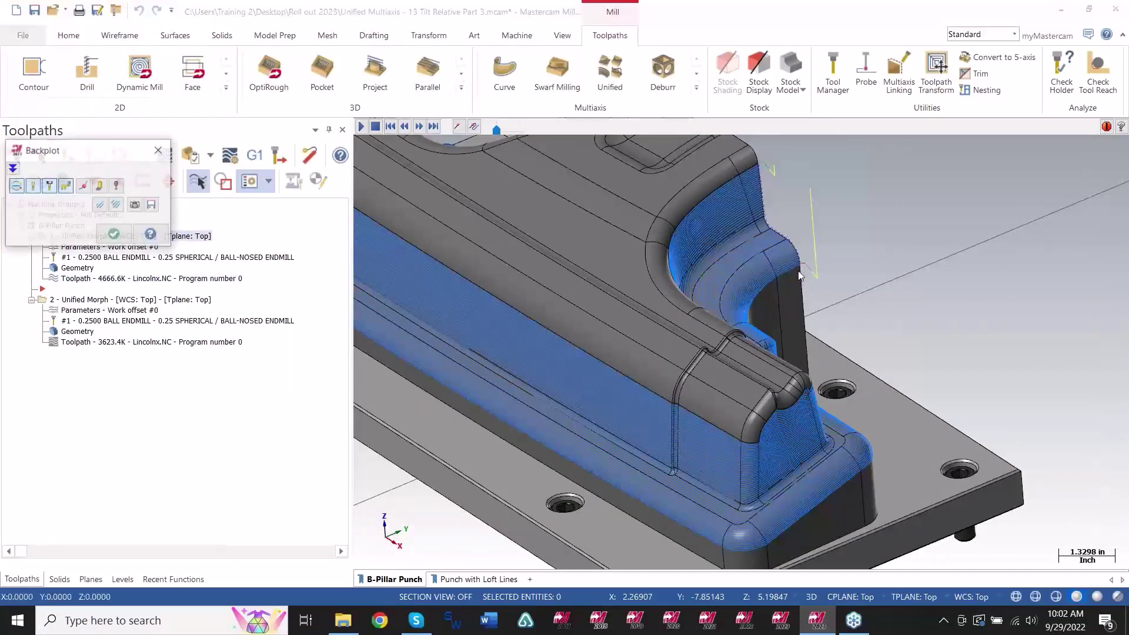
pyautogui.scroll(-3, 784, 272)
pyautogui.press('s')
pyautogui.scroll(1, 779, 336)
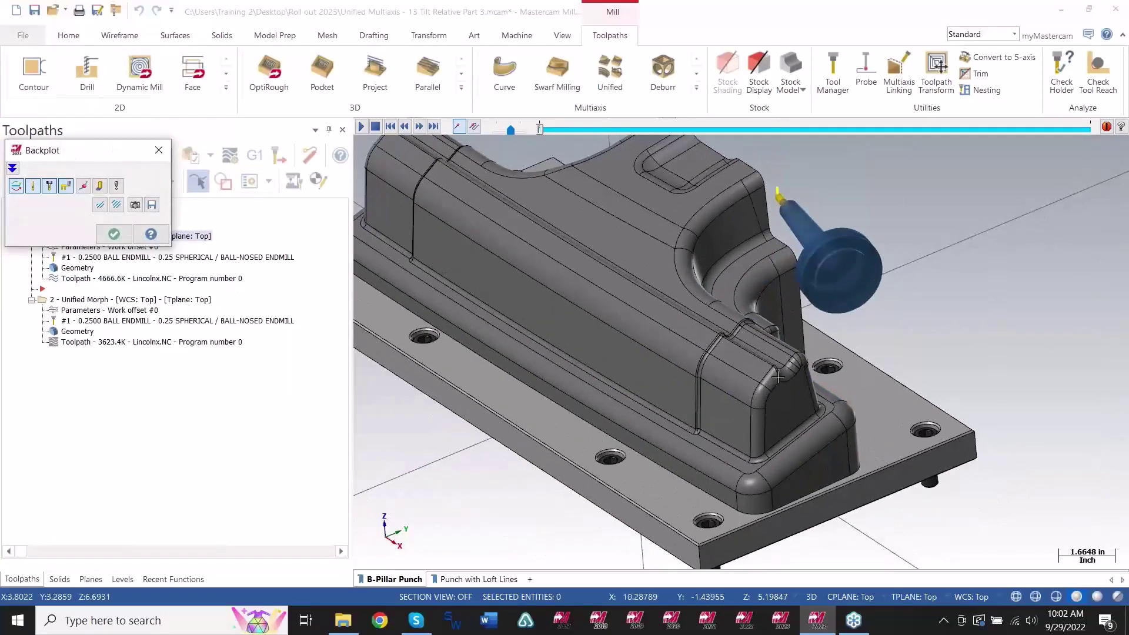
pyautogui.moveTo(780, 337); pyautogui.dragTo(719, 309, button='middle')
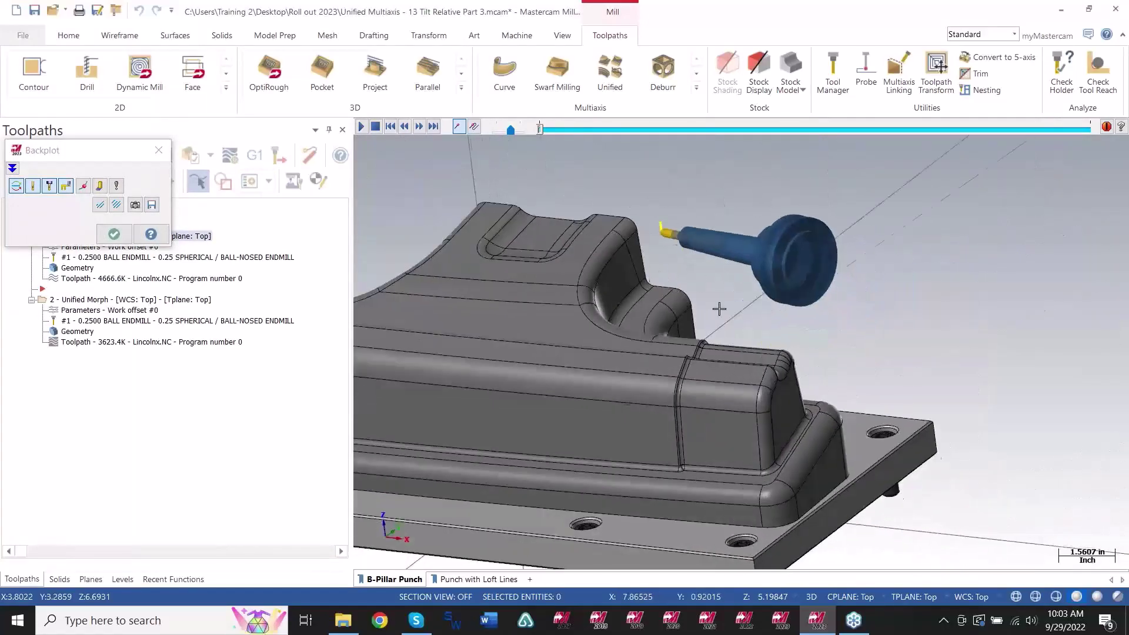
pyautogui.moveTo(789, 346); pyautogui.dragTo(702, 423, button='middle')
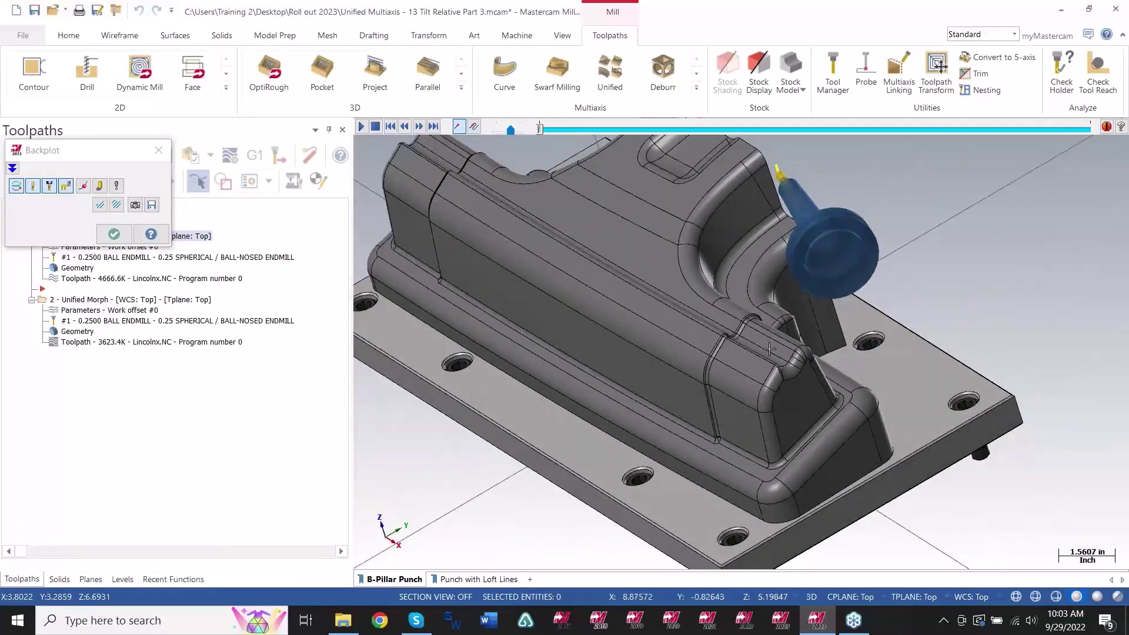
pyautogui.moveTo(759, 335)
pyautogui.mouseDown(button='middle')
pyautogui.moveTo(766, 367)
pyautogui.moveTo(768, 343)
pyautogui.mouseUp(button='middle')
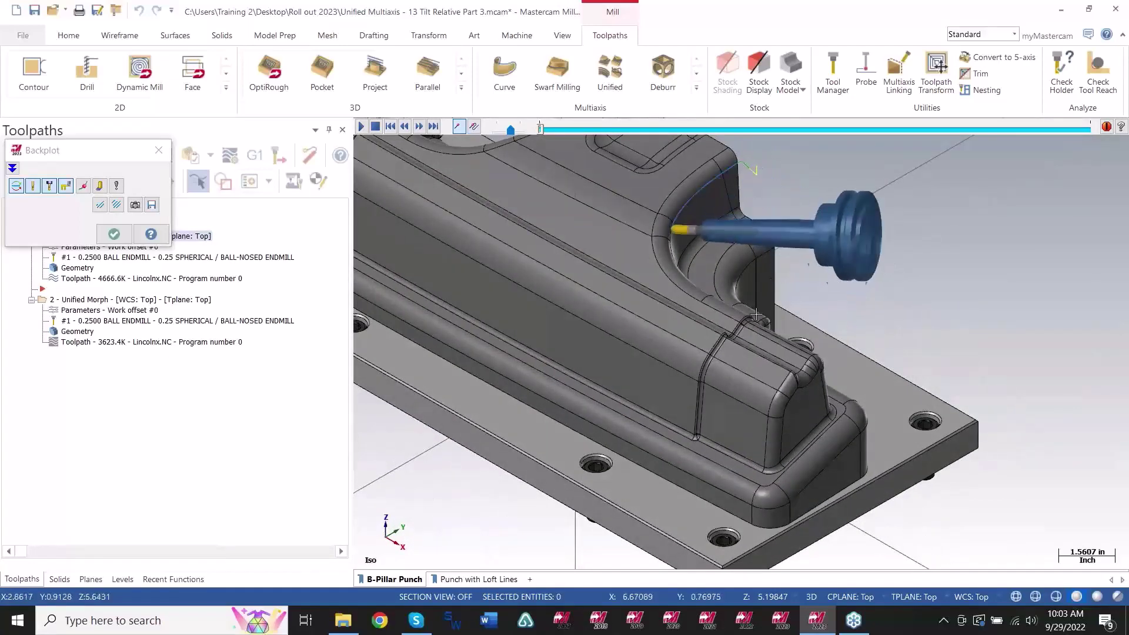
# Examine the backplotted tool motion of the first Unified Morph toolpath around the punch walls, and close the backplot.
pyautogui.moveTo(758, 366); pyautogui.dragTo(687, 437, button='middle')
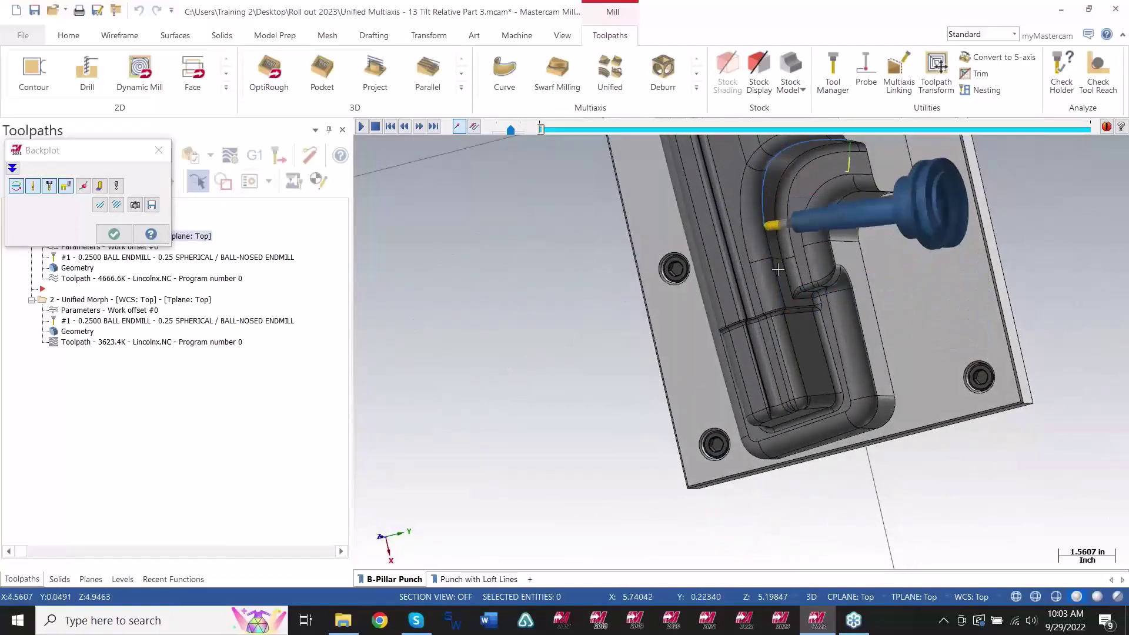
pyautogui.scroll(2, 788, 316)
pyautogui.scroll(10, 787, 316)
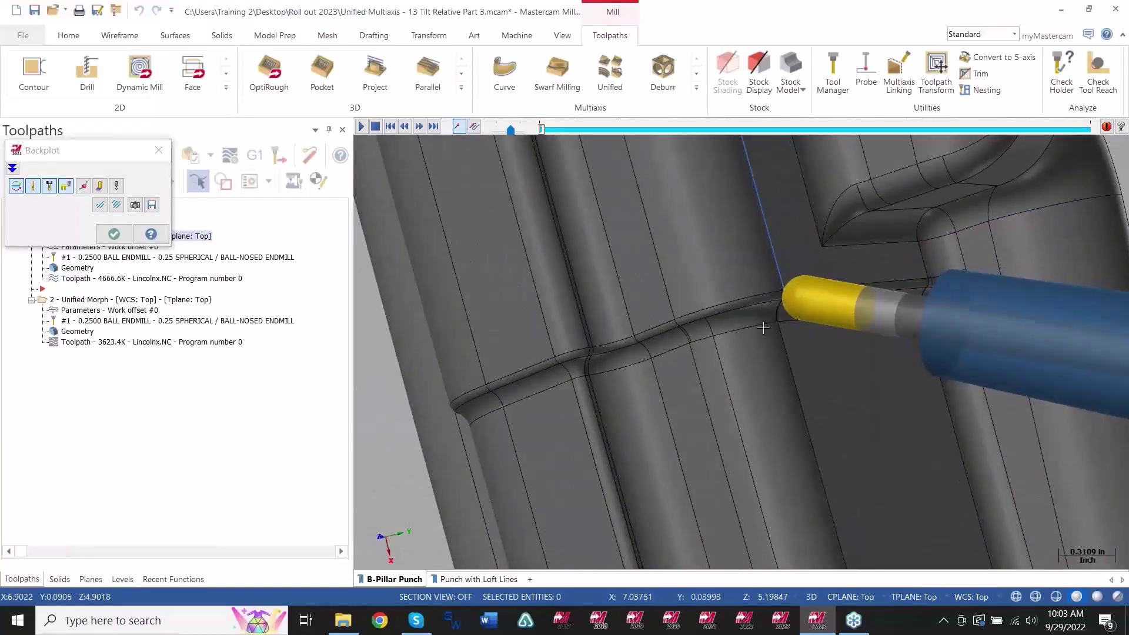
pyautogui.scroll(-8, 763, 327)
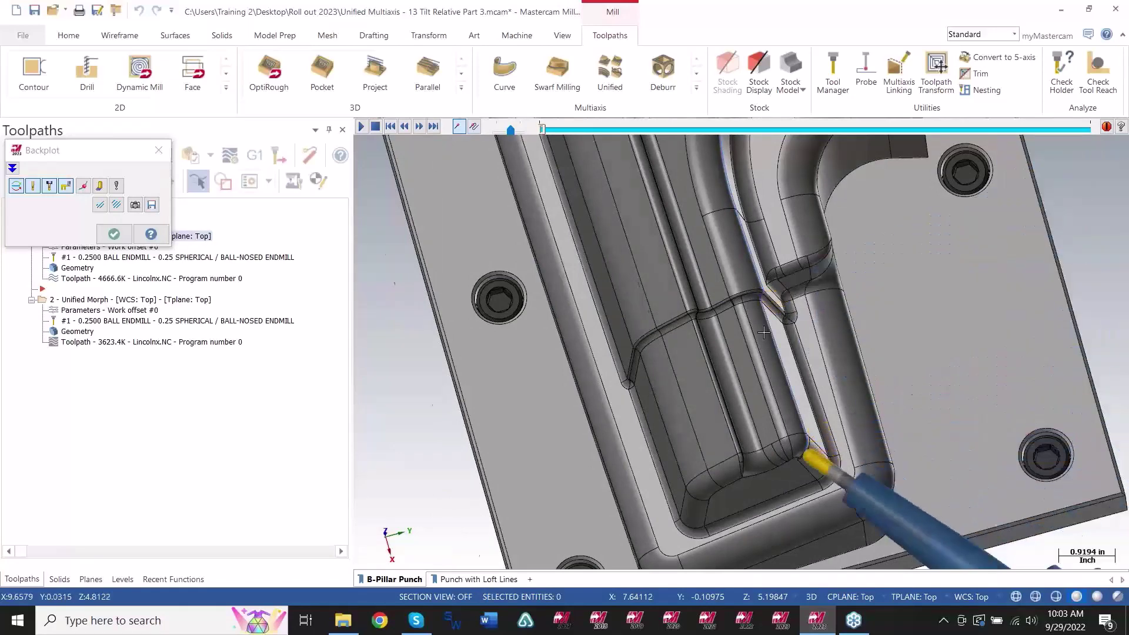
pyautogui.scroll(-3, 763, 332)
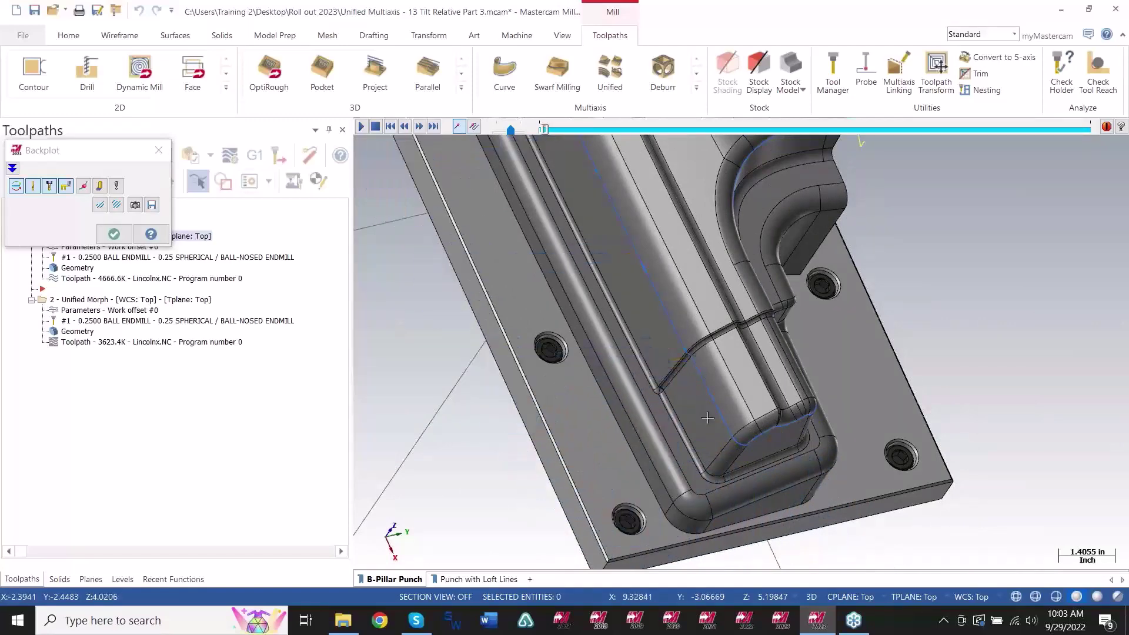
pyautogui.scroll(-4, 707, 418)
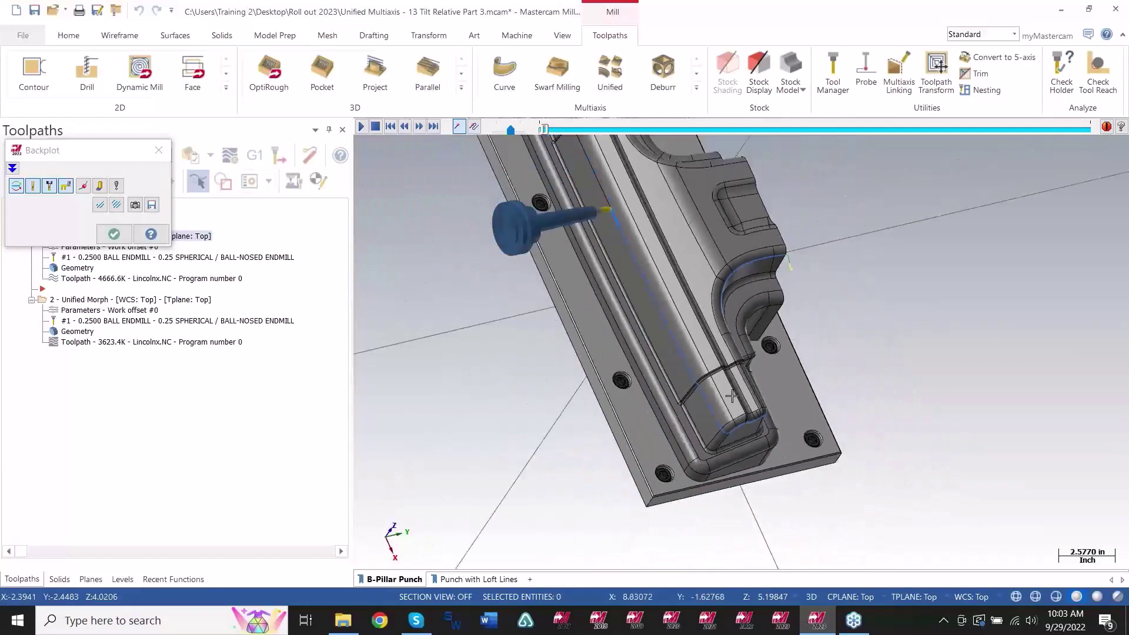
pyautogui.press('Escape')
# Hide the B-Pillar Punch level, show level 2, and inspect its surface against the toolpath.
pyautogui.click(123, 579)
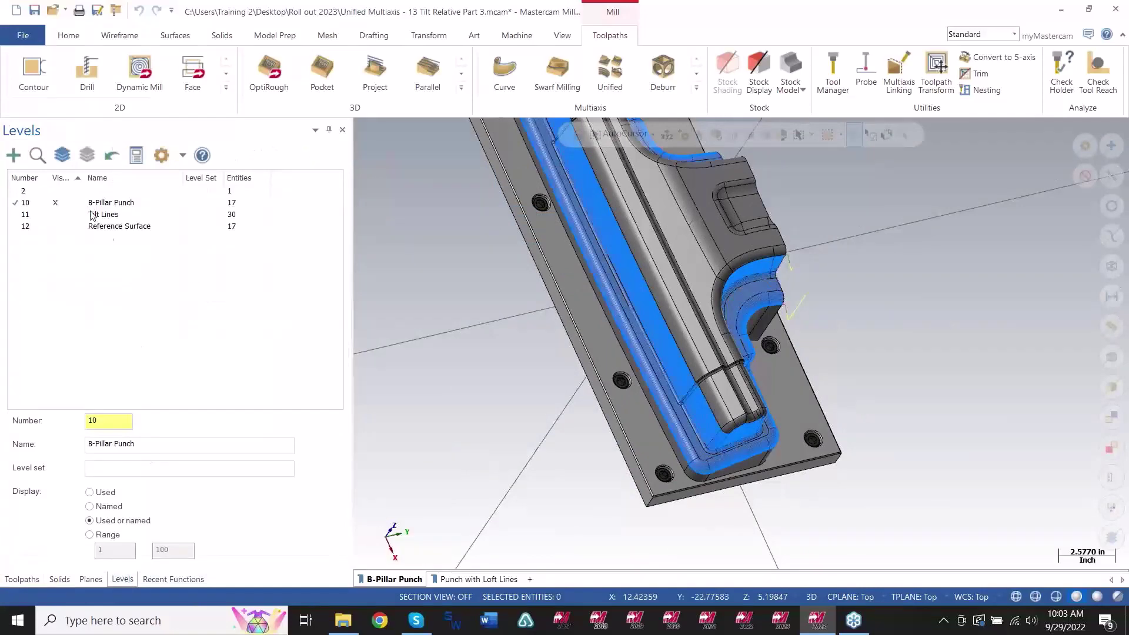
pyautogui.click(67, 203)
pyautogui.click(67, 192)
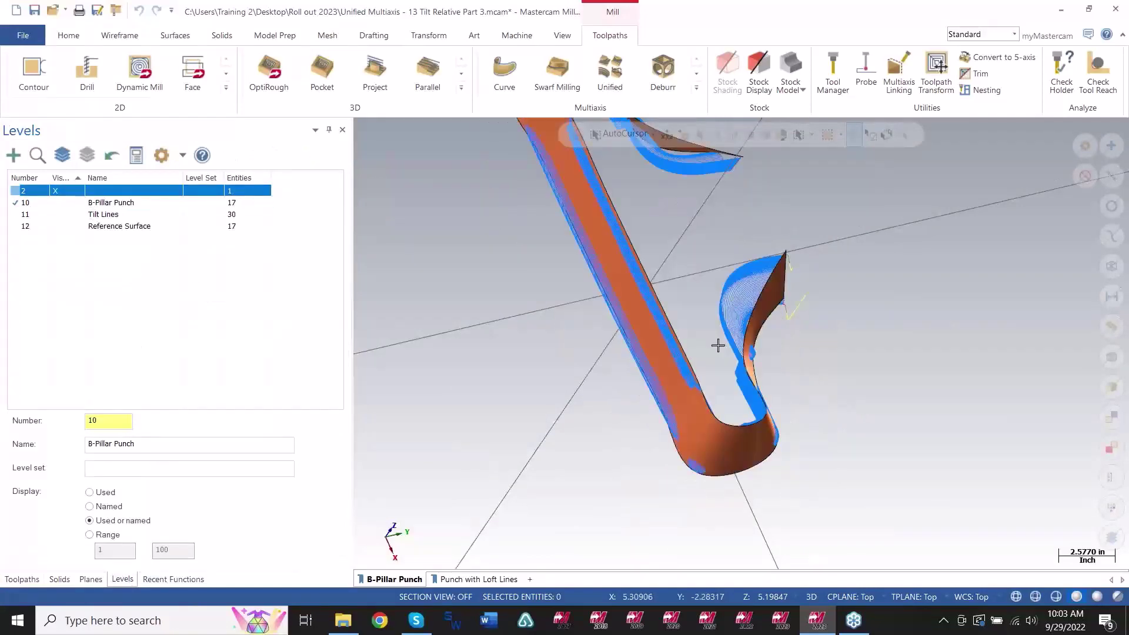
pyautogui.scroll(2, 763, 318)
pyautogui.moveTo(763, 308); pyautogui.dragTo(674, 300, button='middle')
pyautogui.scroll(-4, 655, 396)
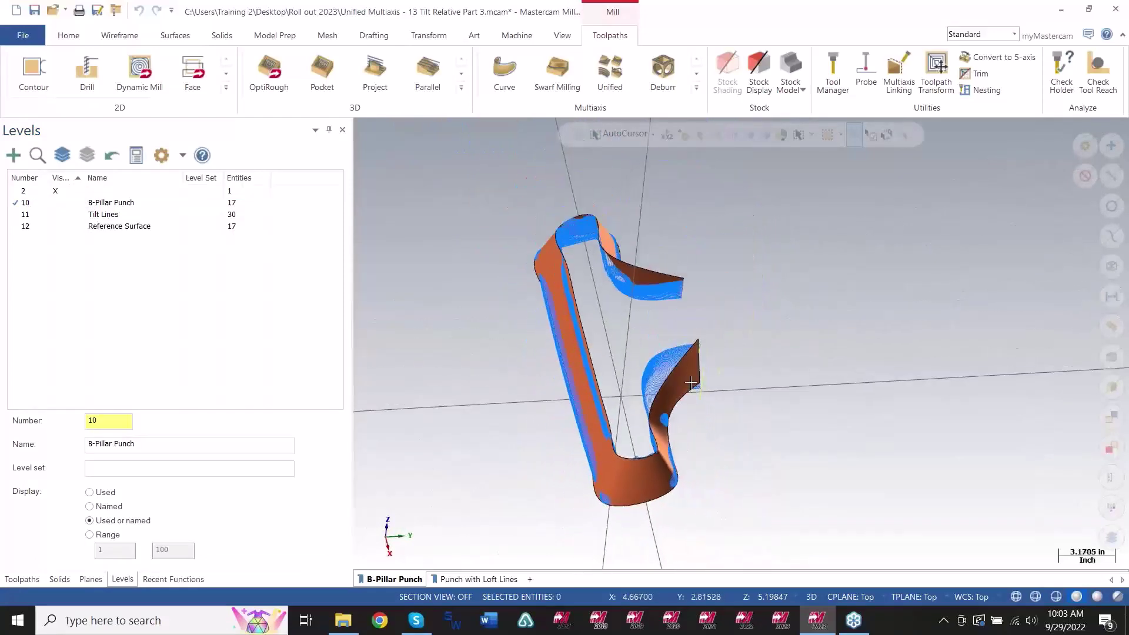
pyautogui.scroll(5, 691, 382)
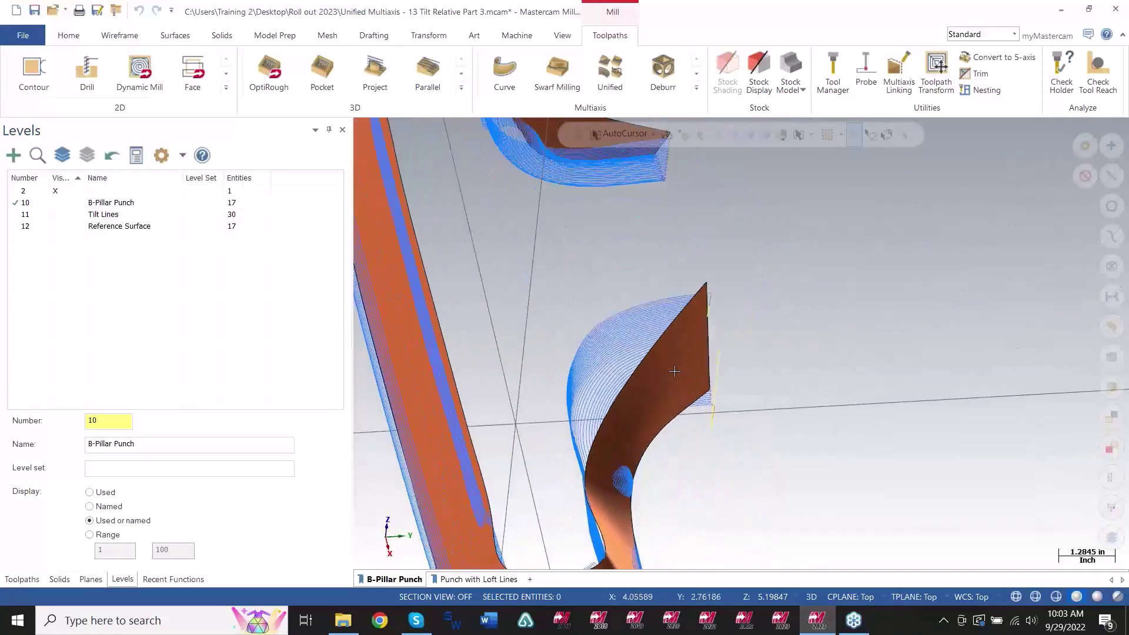
# Show the B-Pillar Punch level together with level 2 and inspect how the reference surface passes through the punch.
pyautogui.click(63, 203)
pyautogui.click(64, 190)
pyautogui.scroll(-3, 532, 384)
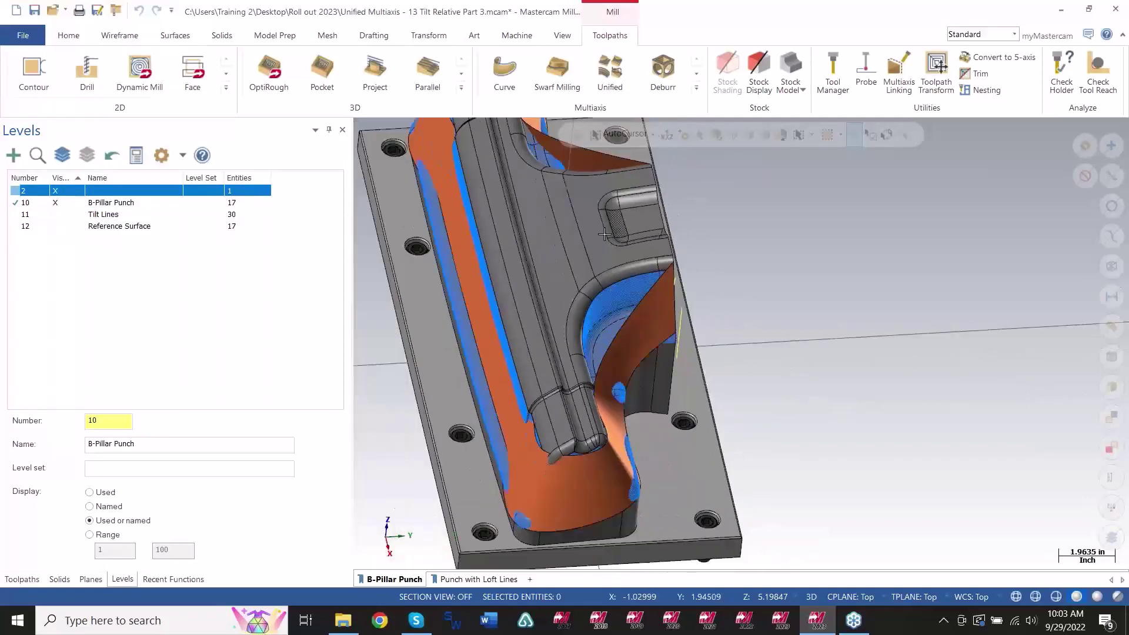
pyautogui.scroll(6, 531, 385)
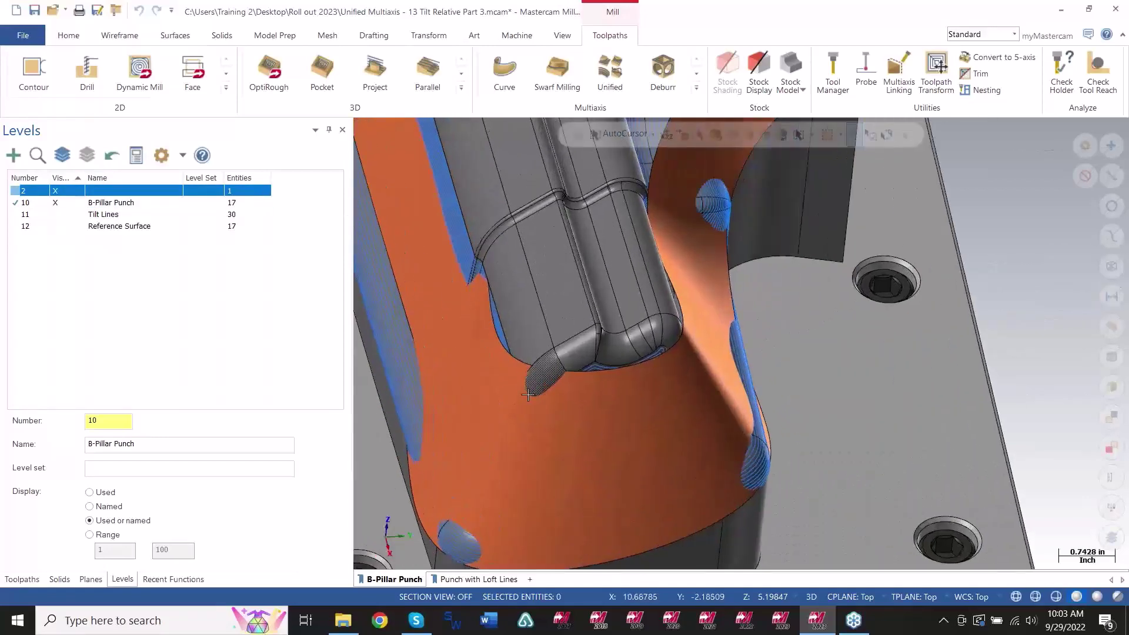
pyautogui.scroll(-5, 552, 391)
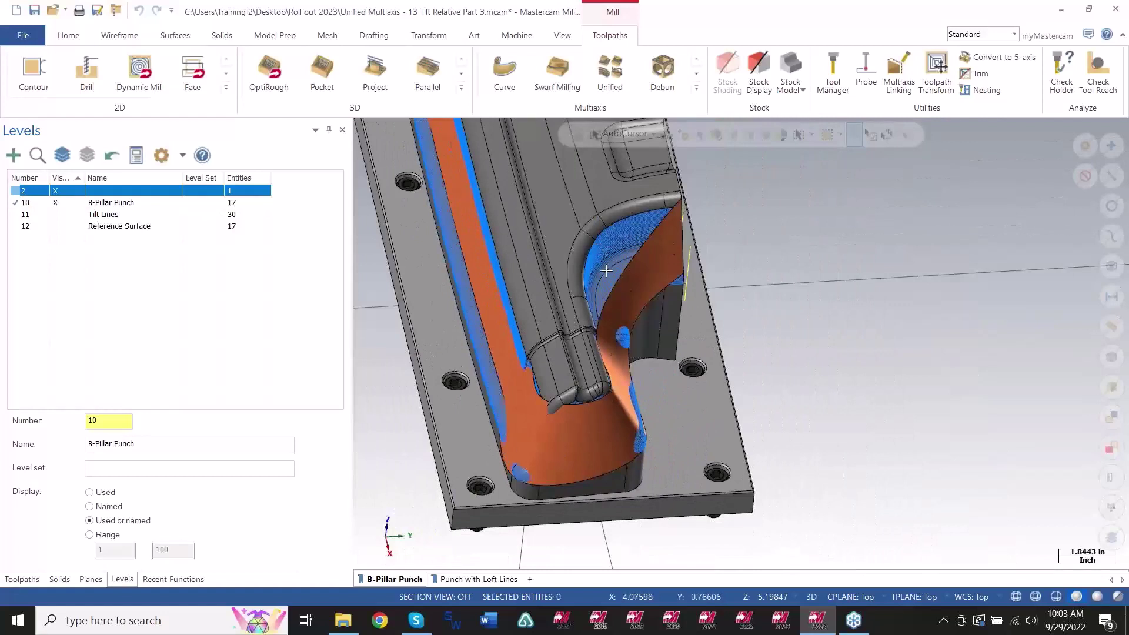
# Review the second Unified Morph operation's tool axis control options, including its reference surface and tilt and rotary angles, without changing them.
pyautogui.click(21, 579)
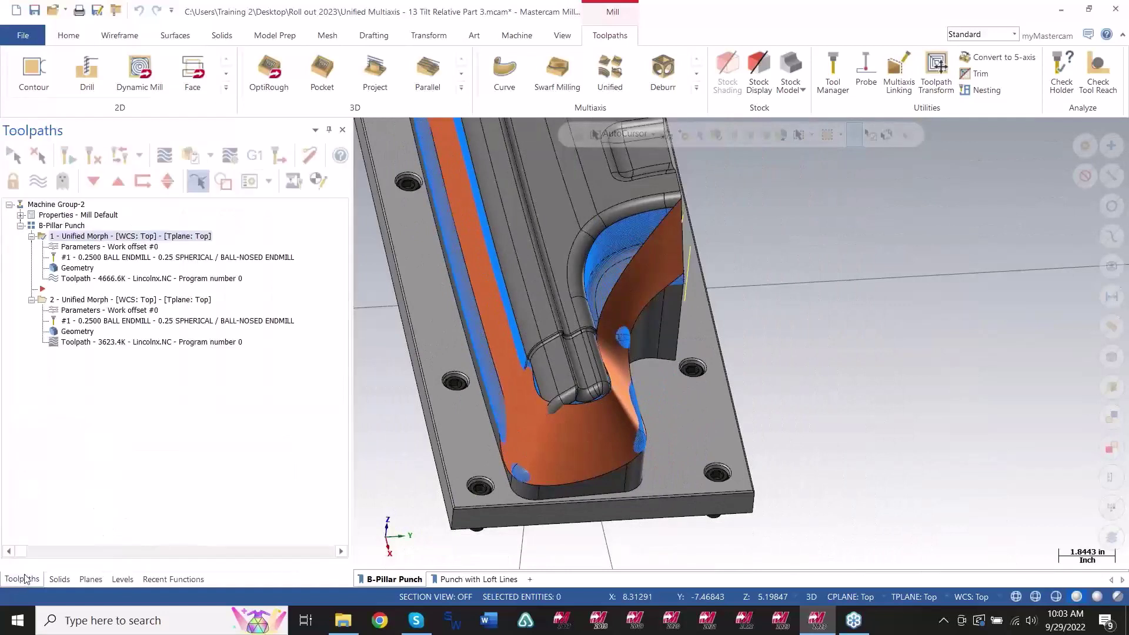
pyautogui.click(76, 313)
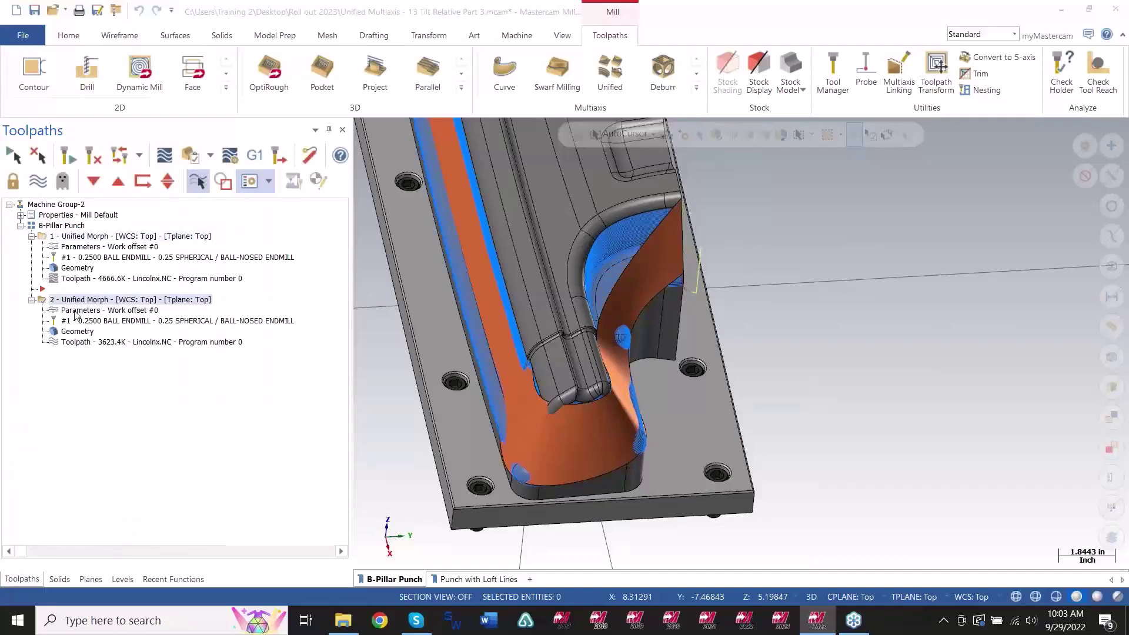
pyautogui.click(77, 310)
pyautogui.click(207, 153)
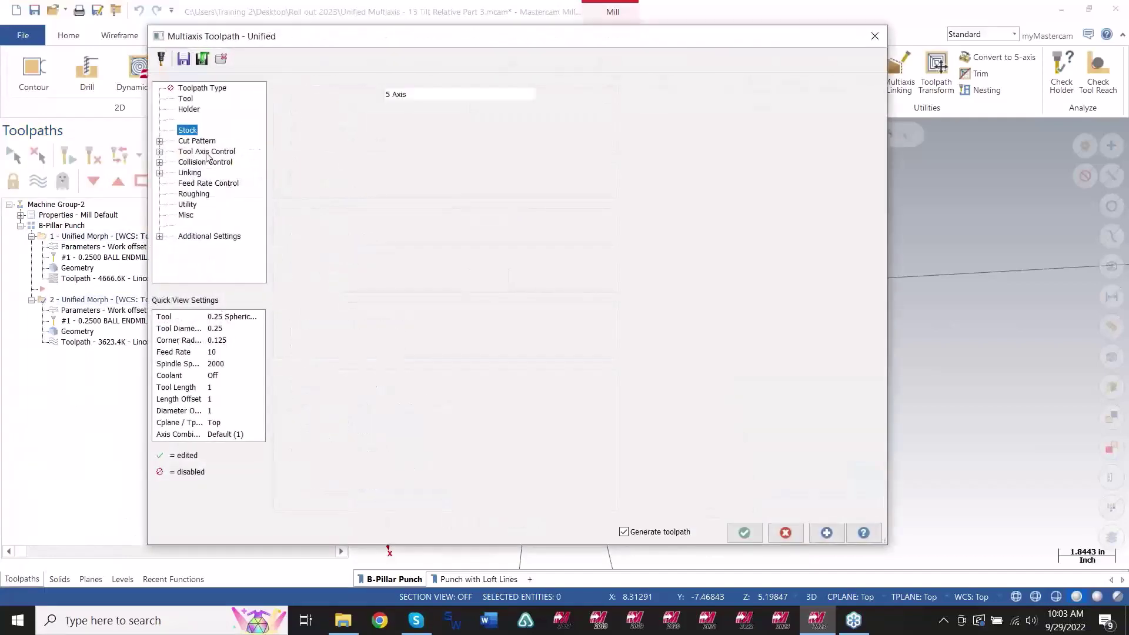
pyautogui.click(497, 134)
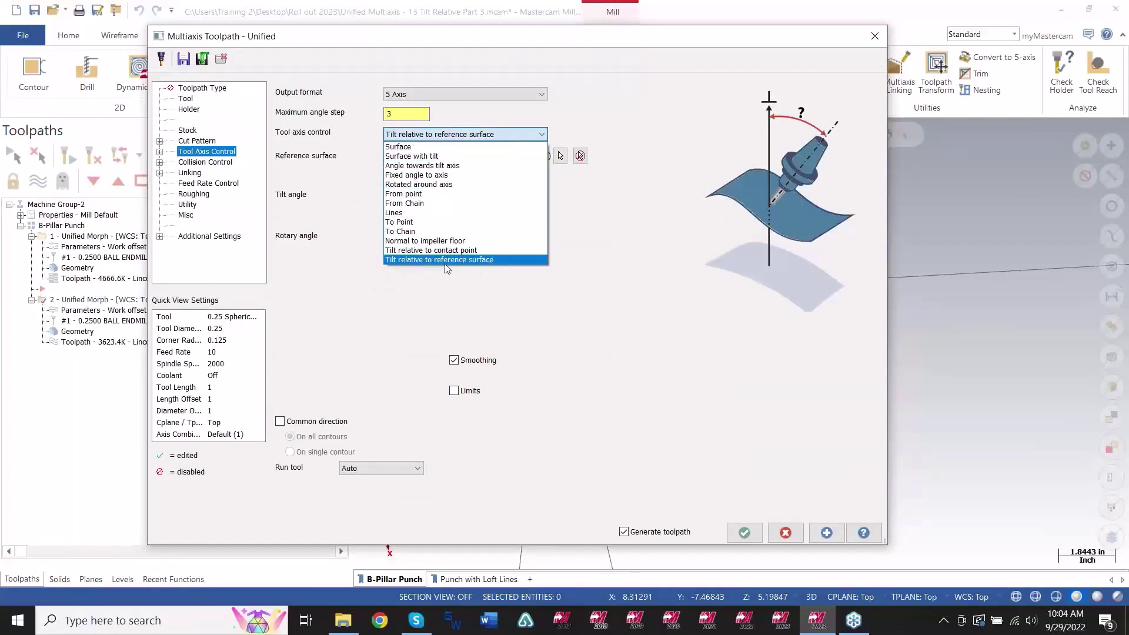
pyautogui.click(524, 292)
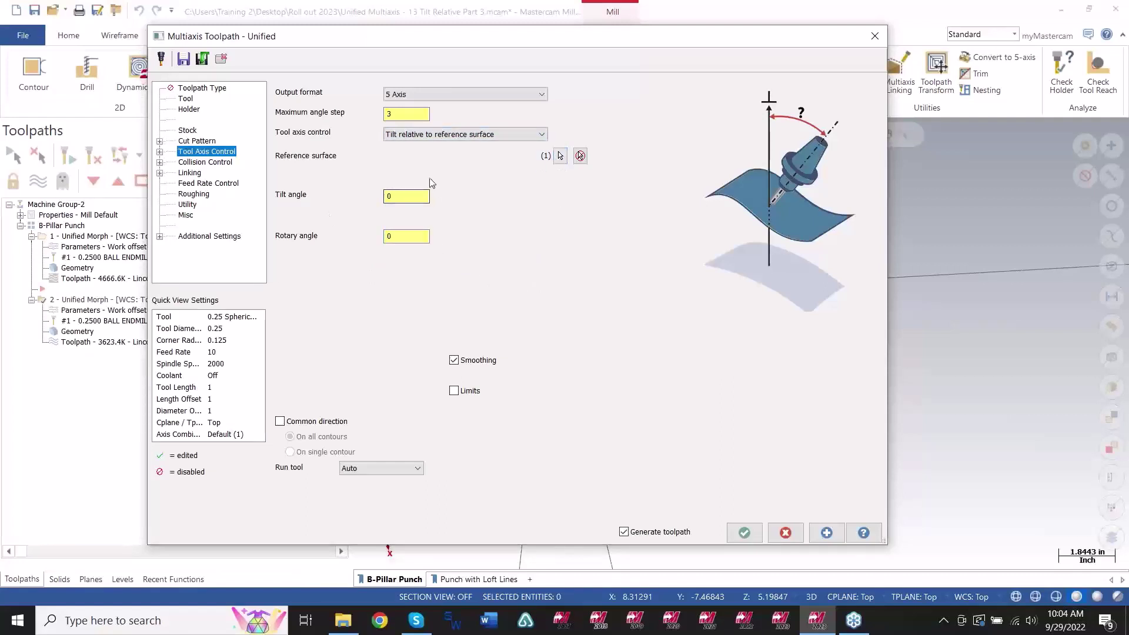
pyautogui.click(404, 237)
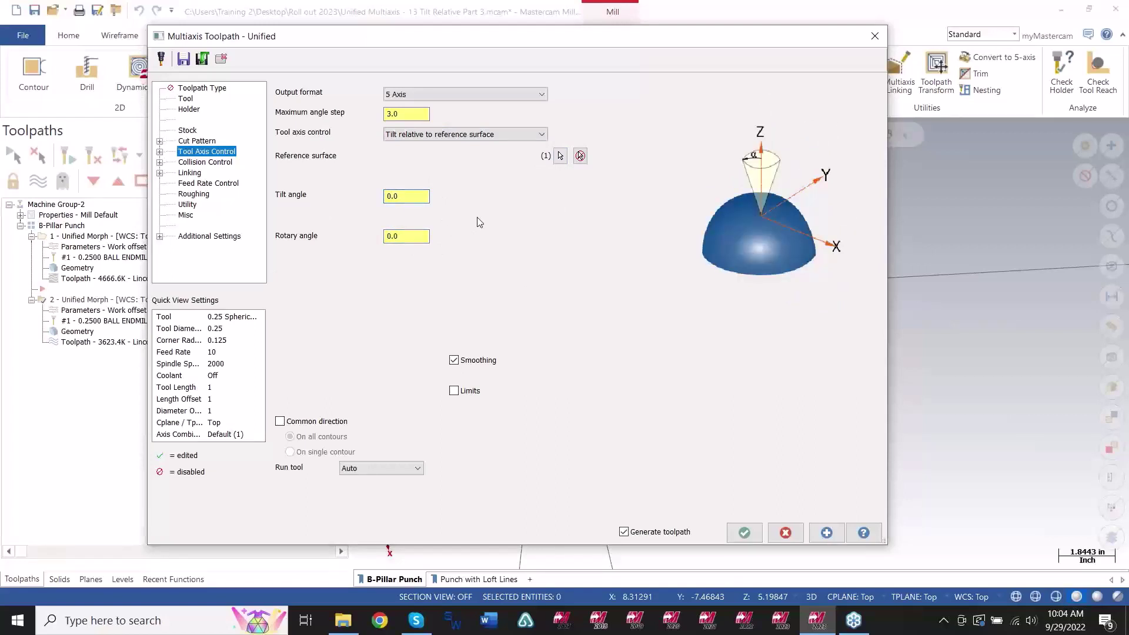
pyautogui.press('Escape')
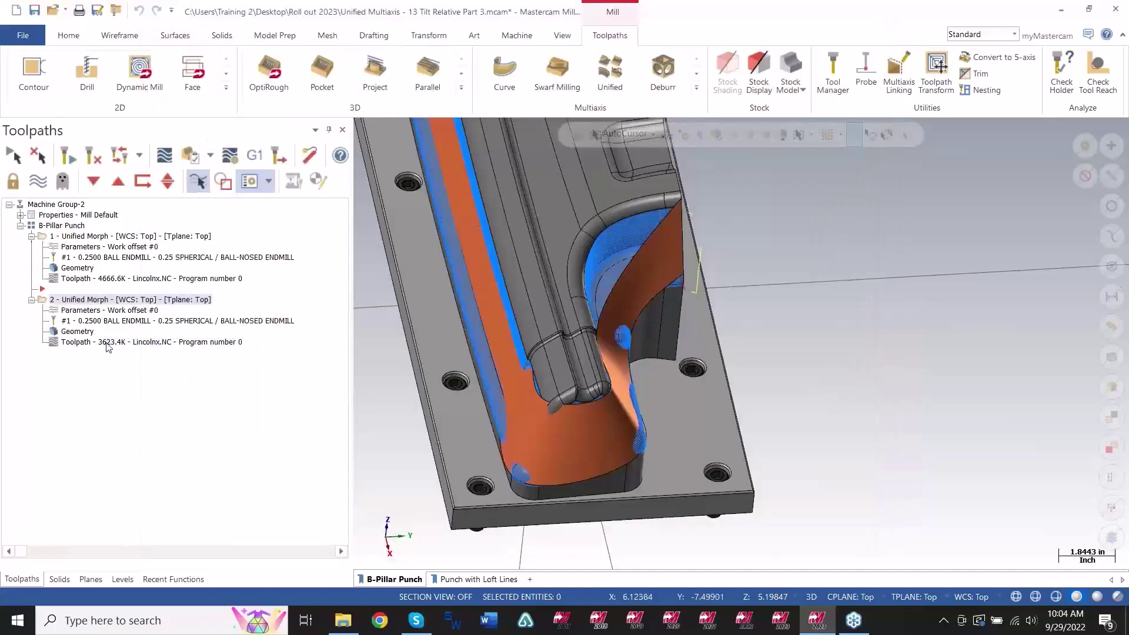
# Backplot the second Unified Morph toolpath and examine the tool's tilt along the curved recess beside the reference surface.
pyautogui.click(106, 342)
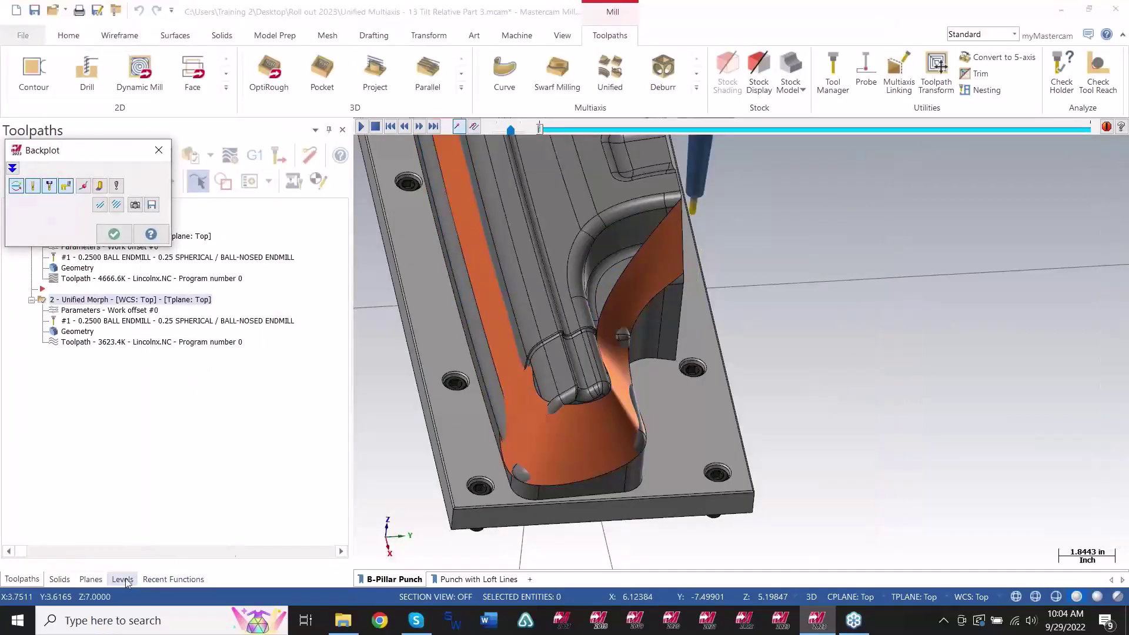
pyautogui.scroll(-2, 986, 489)
pyautogui.scroll(3, 734, 296)
pyautogui.press('s')
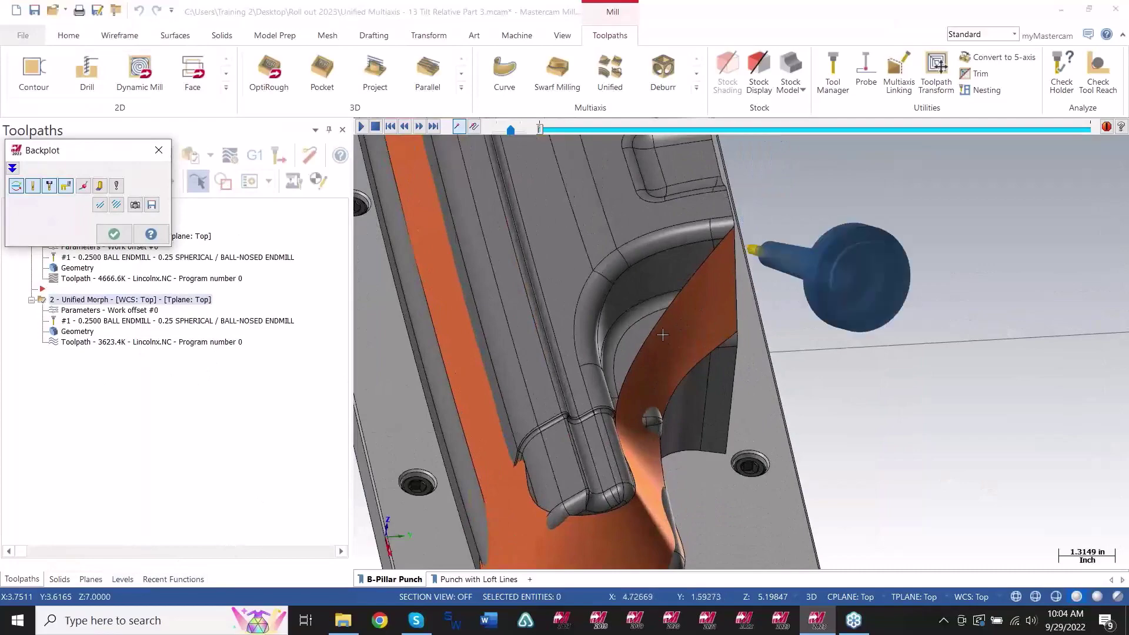
pyautogui.moveTo(663, 333); pyautogui.dragTo(588, 382, button='middle')
pyautogui.scroll(-2, 664, 319)
pyautogui.press('s')
pyautogui.scroll(5, 699, 334)
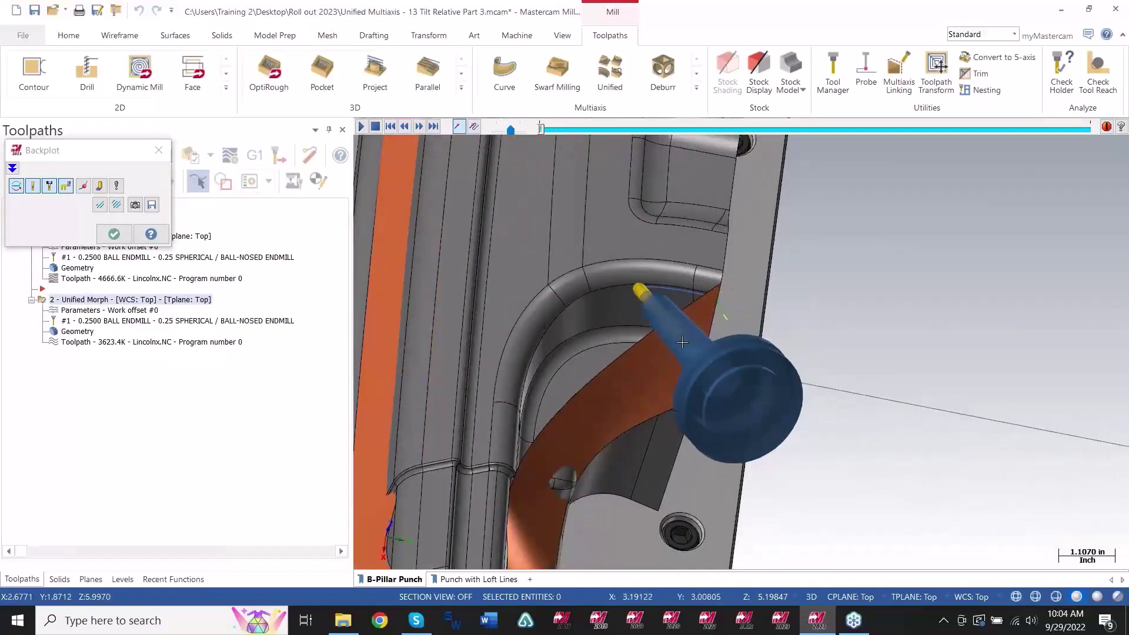
pyautogui.scroll(-4, 609, 350)
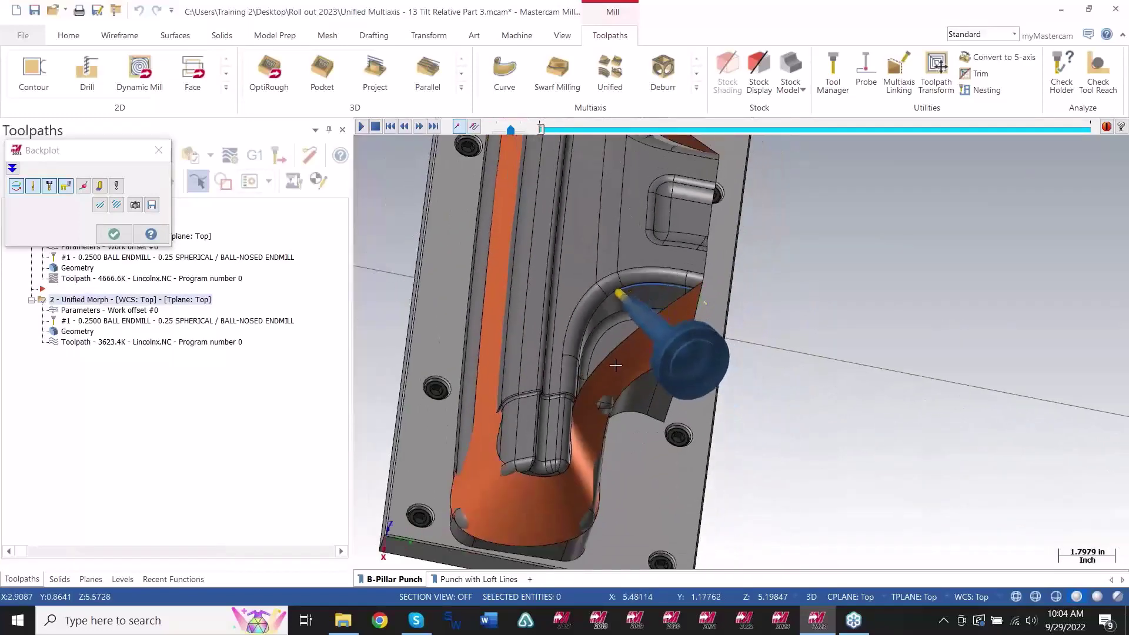
pyautogui.scroll(5, 570, 392)
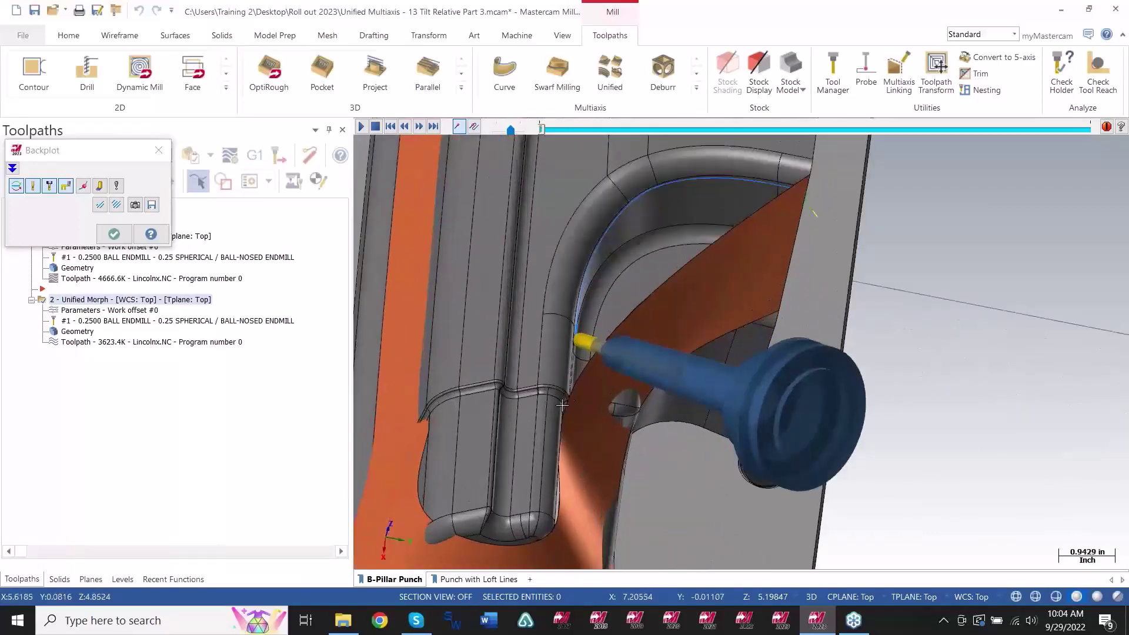
# Follow the backplotted tool around the punch's narrow end and up its long straight side, checking the tilt against the reference surface.
pyautogui.scroll(-4, 566, 410)
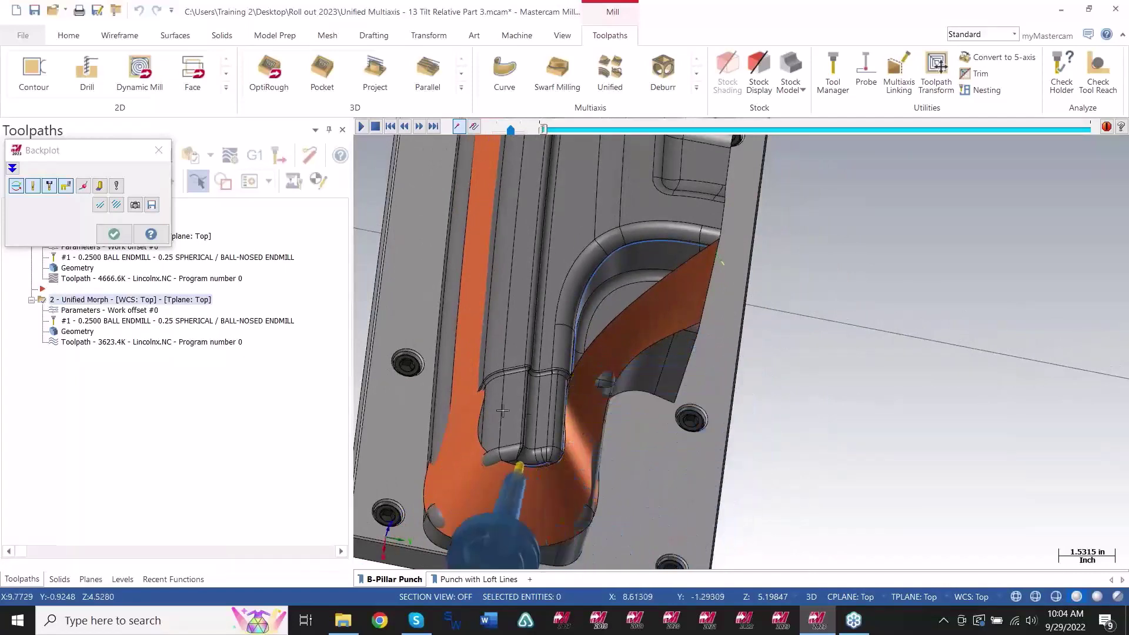
pyautogui.scroll(2, 497, 405)
pyautogui.scroll(-2, 490, 384)
pyautogui.scroll(3, 497, 384)
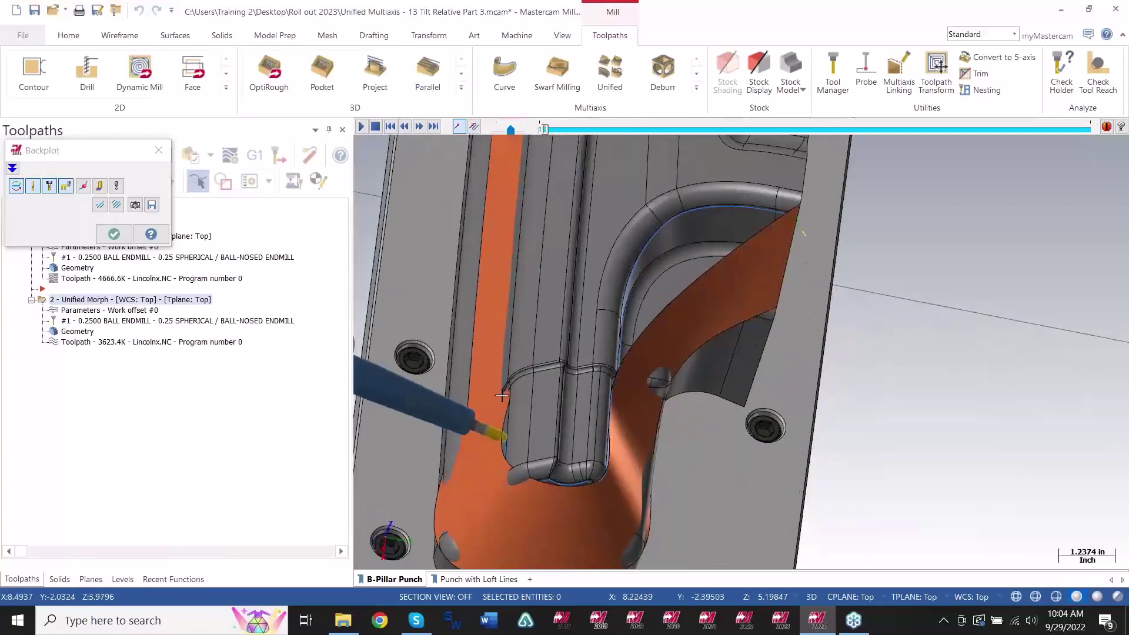
pyautogui.scroll(-3, 505, 395)
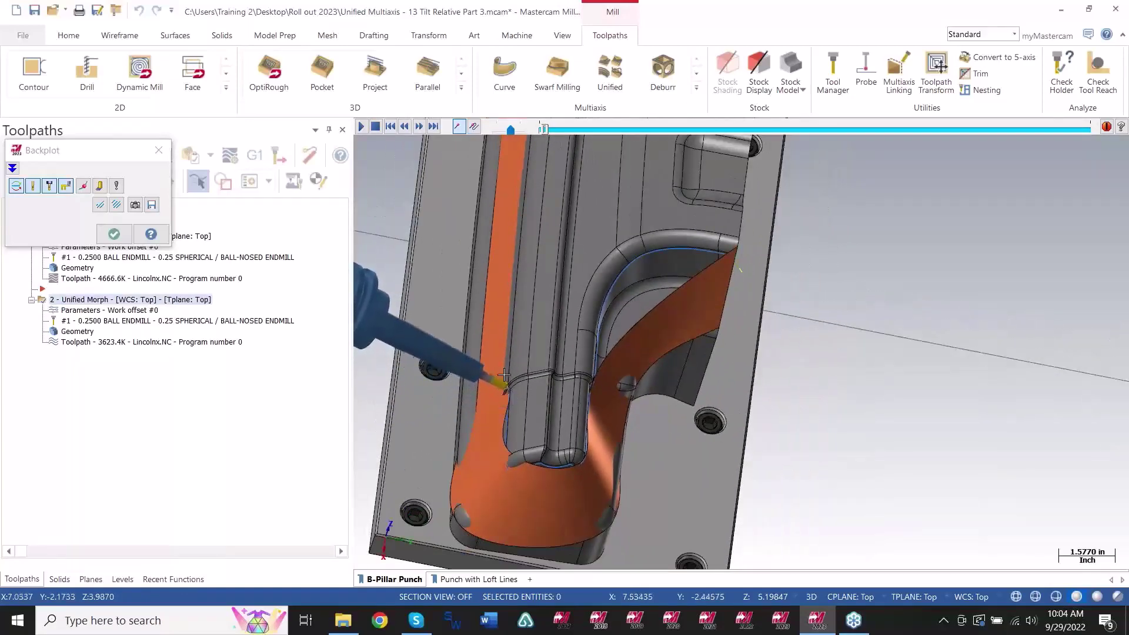
pyautogui.scroll(2, 510, 338)
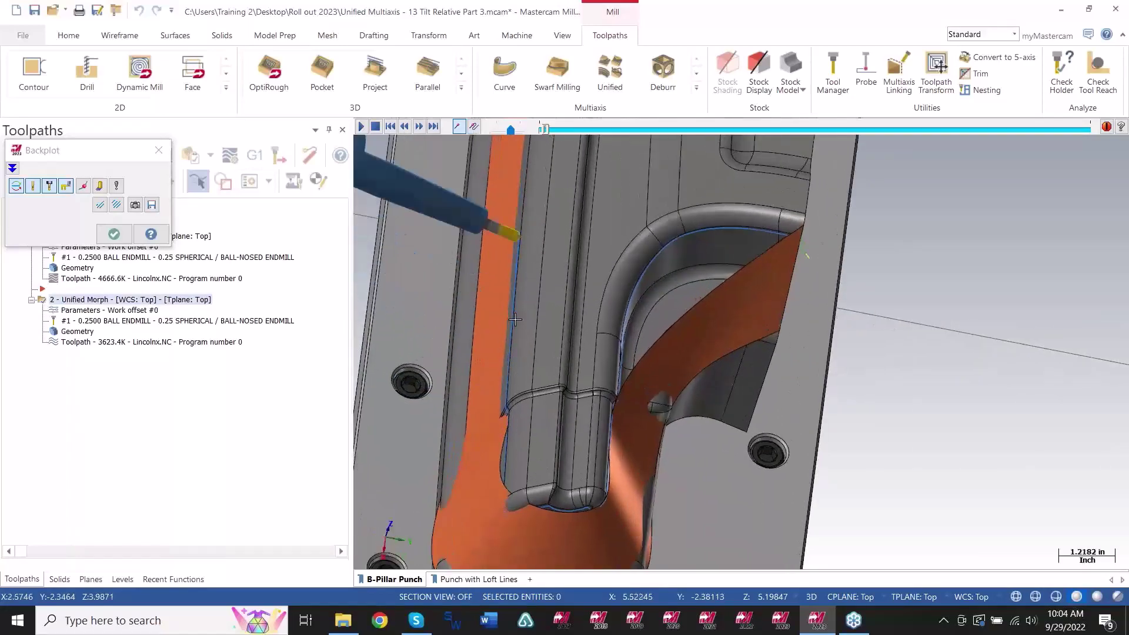
pyautogui.scroll(-1, 521, 328)
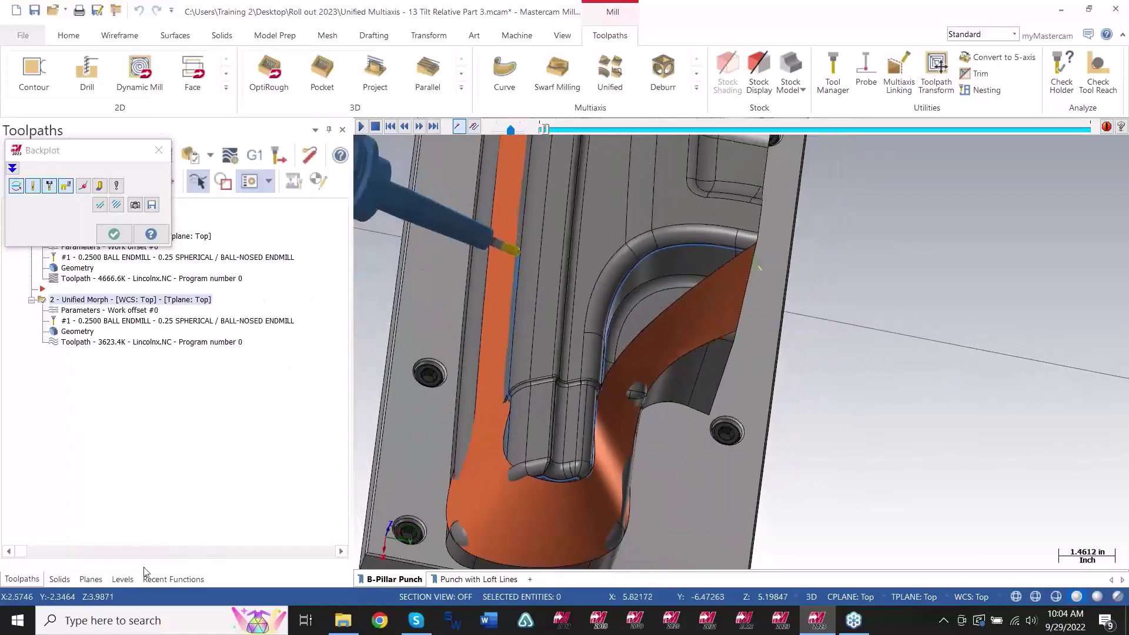
# Move the Backplot dialog clear of the level list and hide level 2.
pyautogui.click(123, 580)
pyautogui.moveTo(144, 154); pyautogui.dragTo(135, 244)
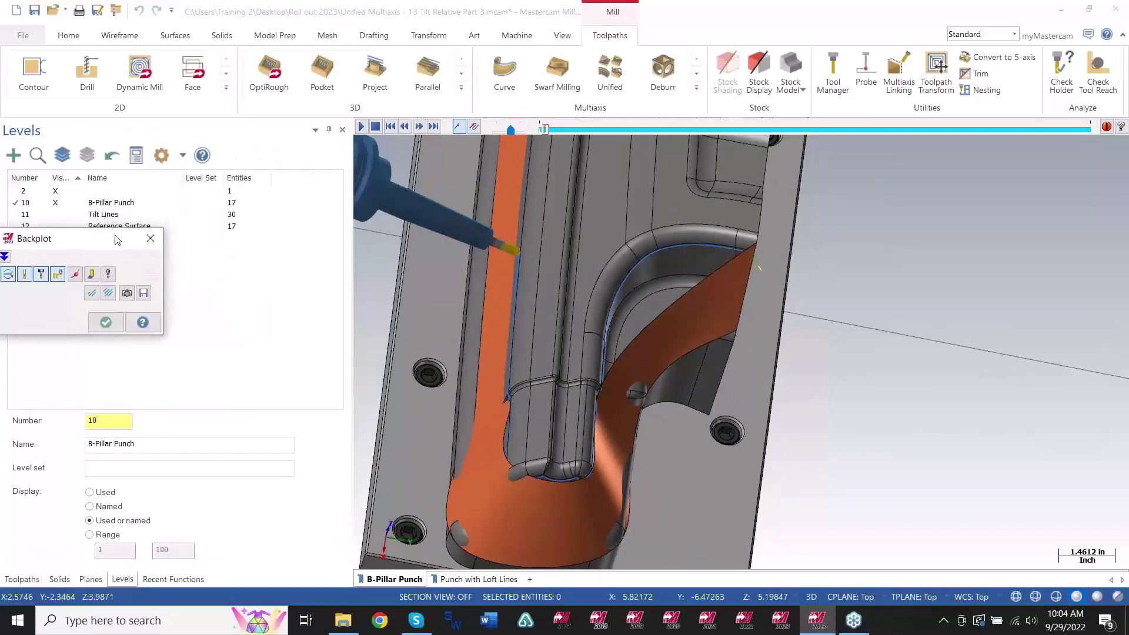
pyautogui.click(64, 191)
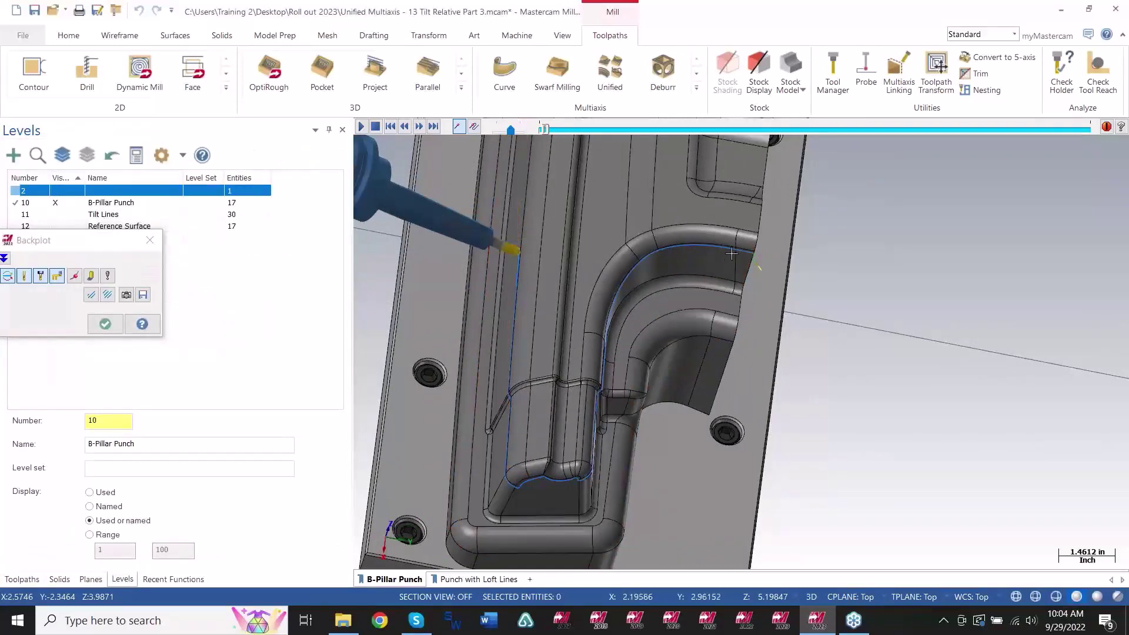
# Replay the second toolpath's backplot from the curved recess around the whole punch, examining the tool's tilt without the reference surface.
pyautogui.click(743, 254)
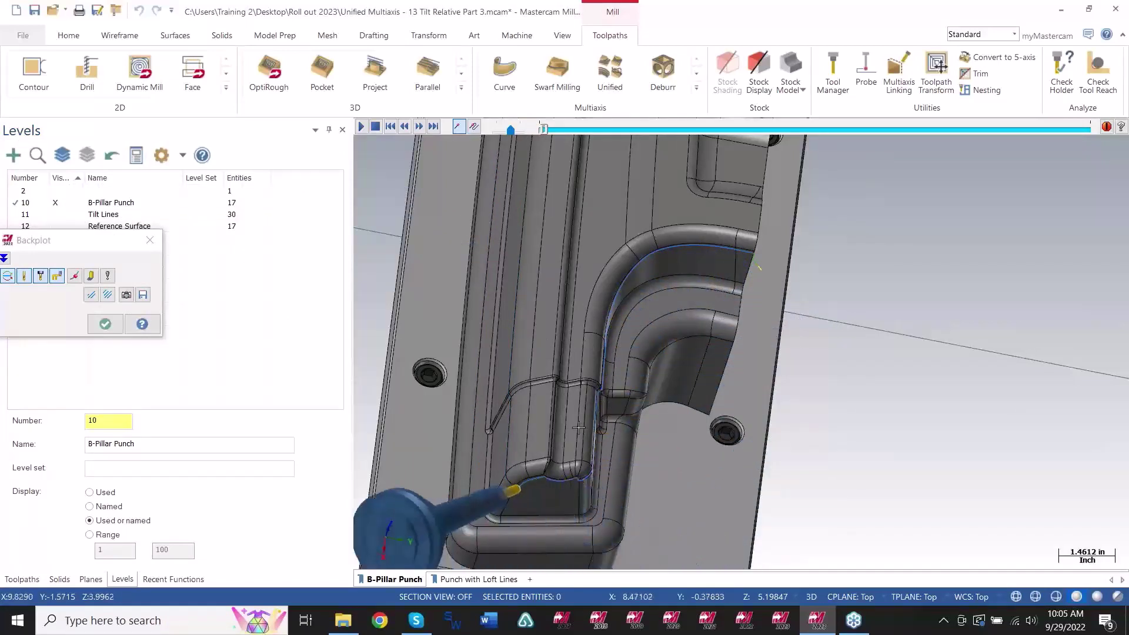
pyautogui.scroll(-4, 628, 479)
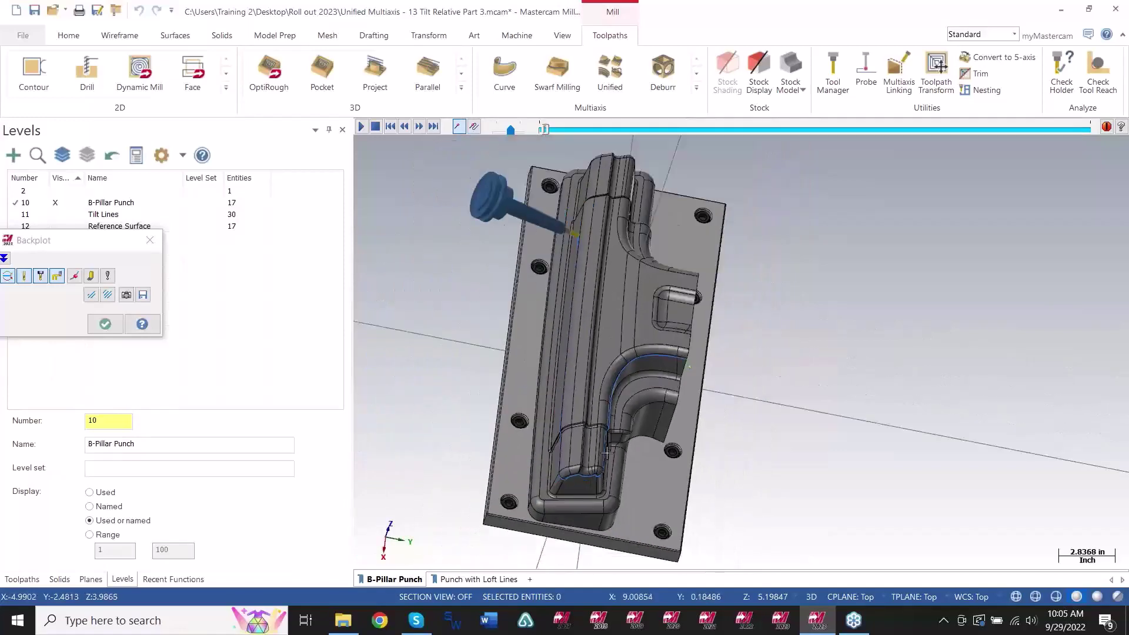
pyautogui.moveTo(638, 169); pyautogui.dragTo(596, 192, button='middle')
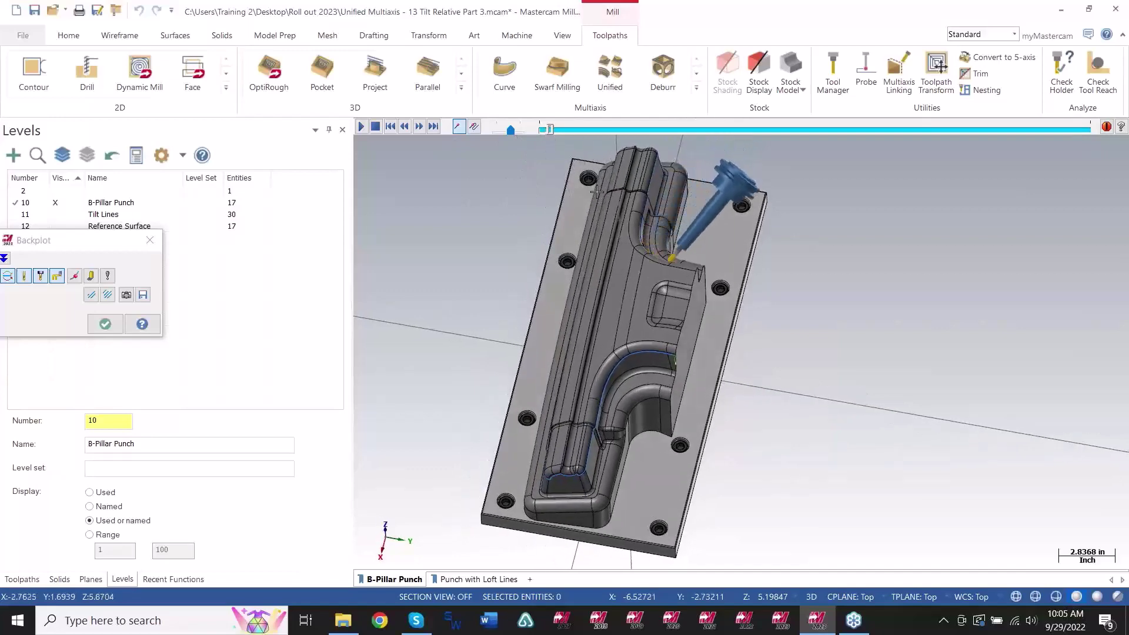
pyautogui.scroll(3, 718, 262)
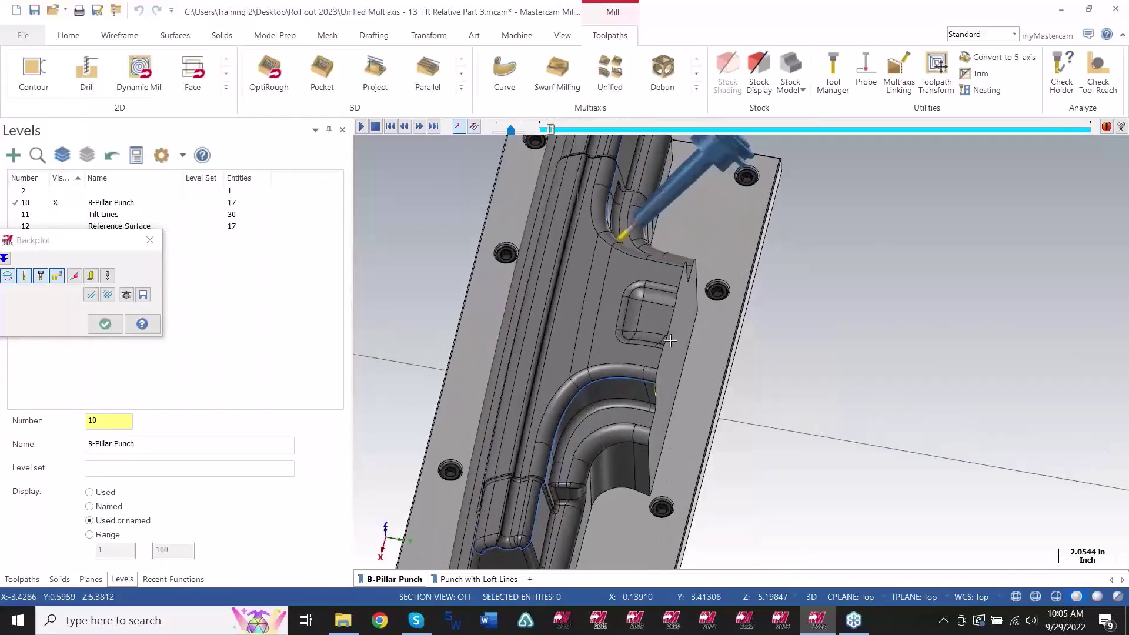
# Run the backplot nearly to its end around the punch walls, examine the tool's tilt, and close the backplot.
pyautogui.moveTo(569, 247); pyautogui.dragTo(536, 88, button='middle')
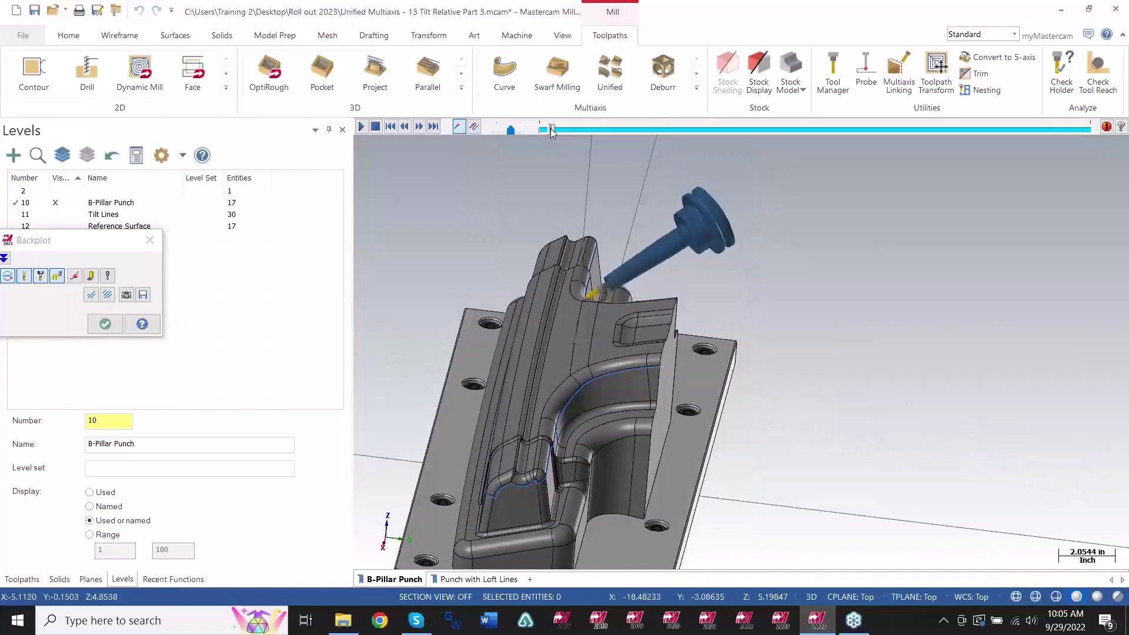
pyautogui.moveTo(550, 128); pyautogui.dragTo(1061, 154)
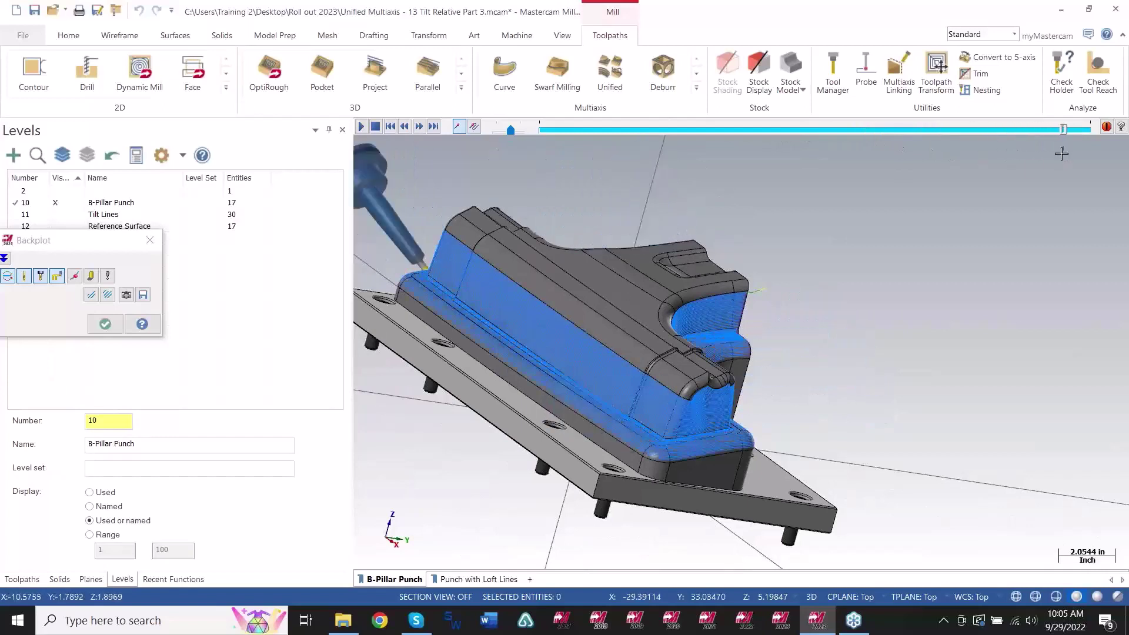
pyautogui.press('Escape')
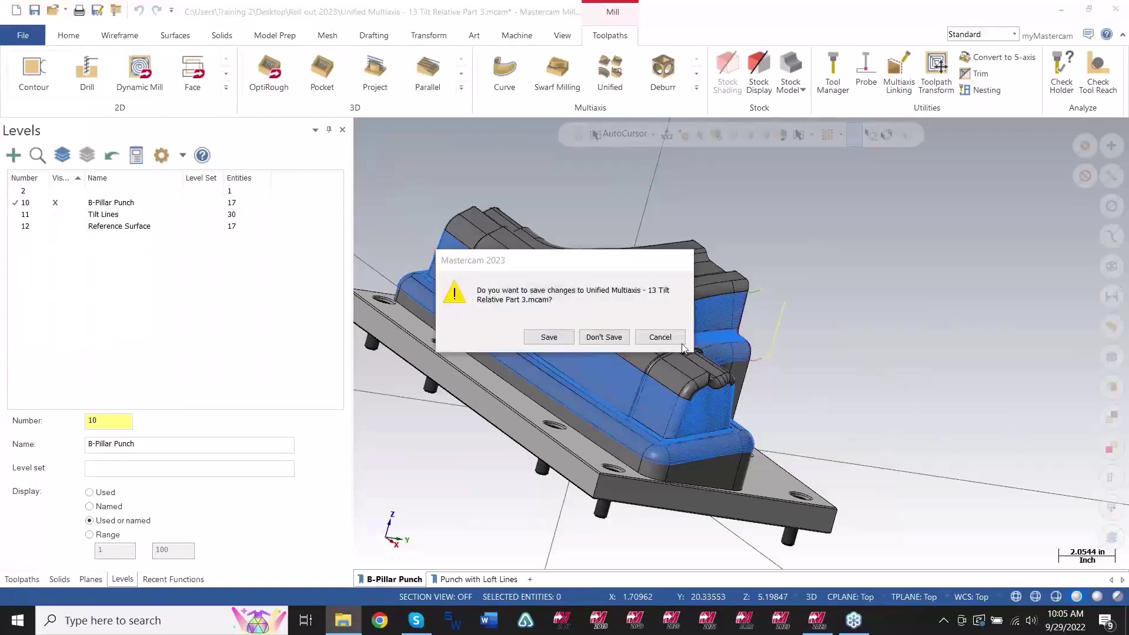
# Open Unified Multiaxis - 11 Tilt Relative Part 1.mcam without saving the changes to the current part.
pyautogui.click(613, 333)
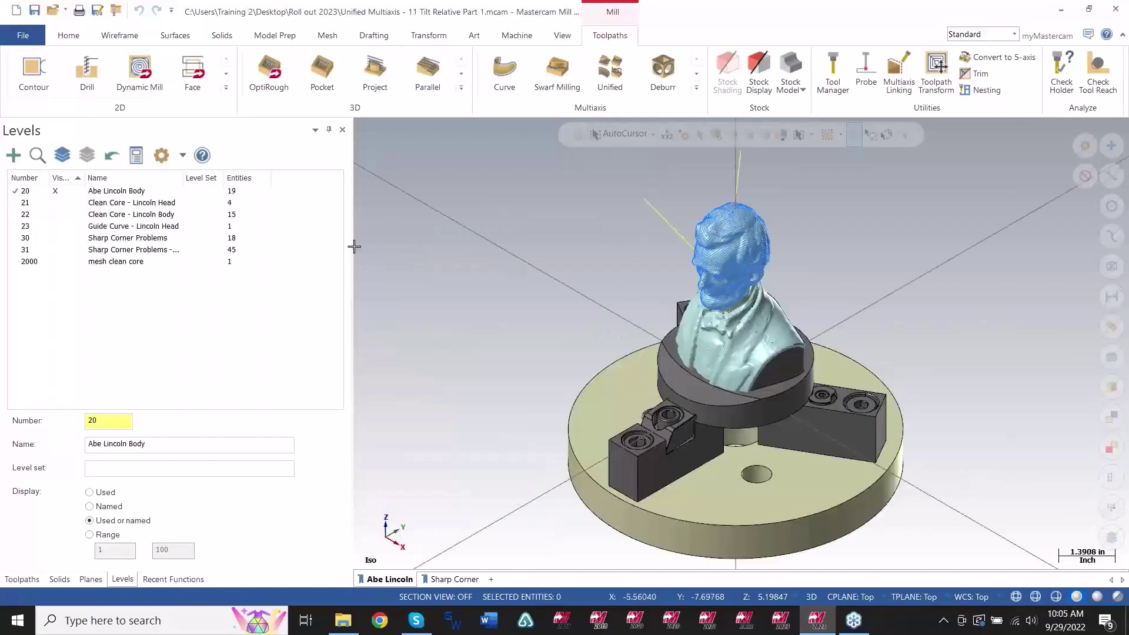
pyautogui.scroll(4, 830, 304)
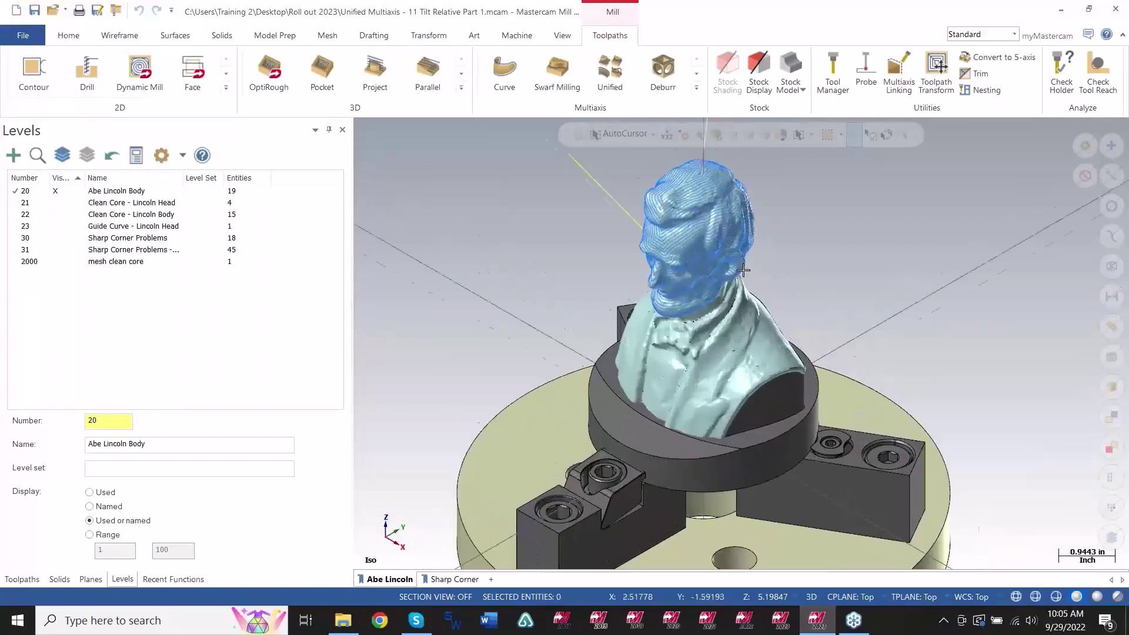
pyautogui.moveTo(830, 304); pyautogui.dragTo(856, 364, button='middle')
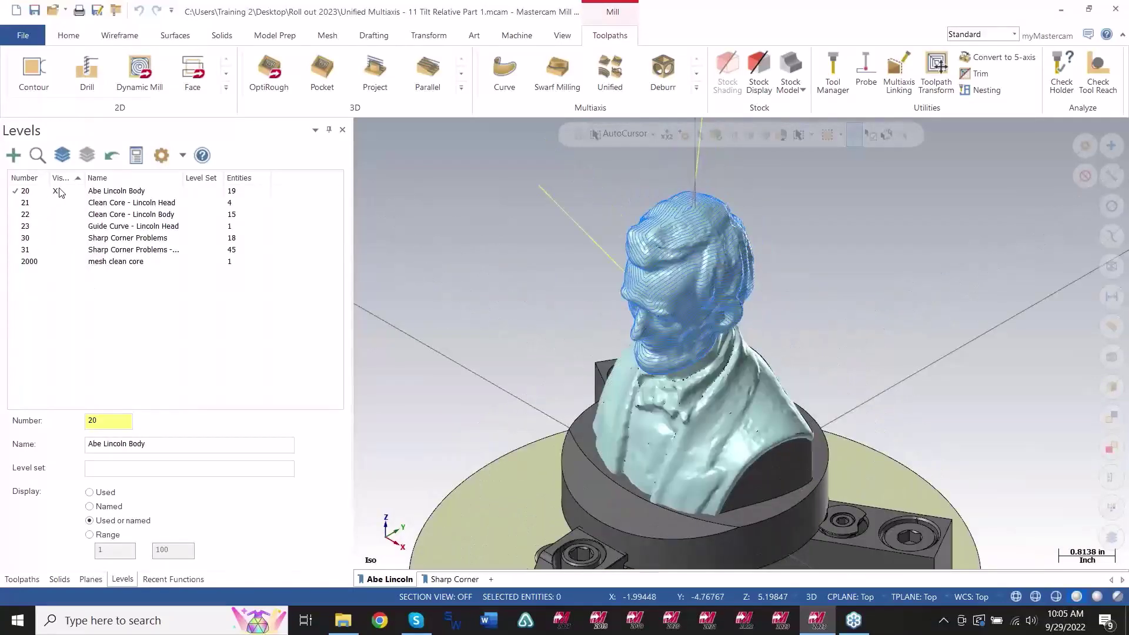
# Hide the Abe Lincoln Body level, show both Clean Core levels, and examine the simplified core inside the head toolpath.
pyautogui.click(57, 191)
pyautogui.click(56, 202)
pyautogui.click(56, 214)
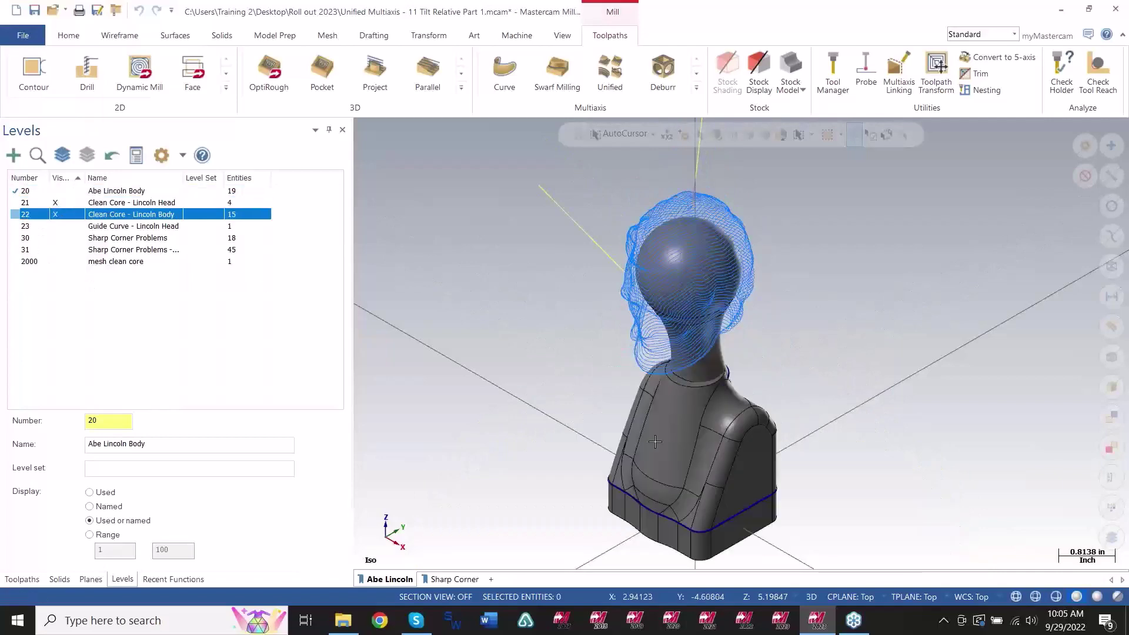
pyautogui.moveTo(655, 441)
pyautogui.mouseDown(button='middle')
pyautogui.moveTo(605, 396)
pyautogui.moveTo(591, 407)
pyautogui.moveTo(625, 418)
pyautogui.moveTo(675, 213)
pyautogui.moveTo(549, 217)
pyautogui.moveTo(716, 214)
pyautogui.moveTo(796, 227)
pyautogui.moveTo(584, 209)
pyautogui.moveTo(758, 194)
pyautogui.mouseUp(button='middle')
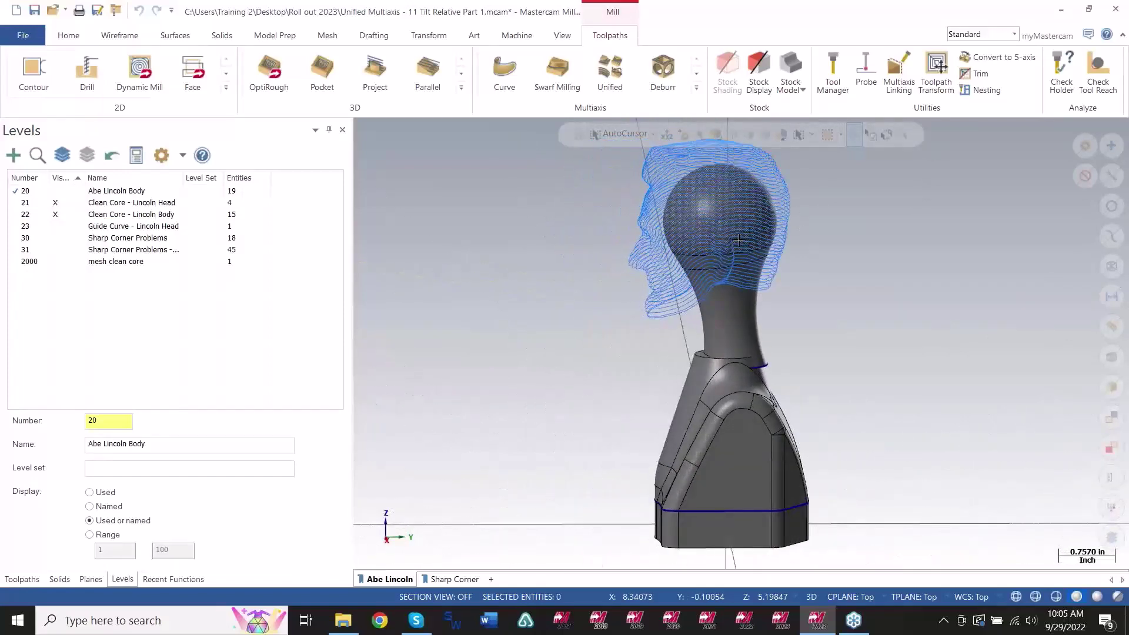
pyautogui.click(734, 275)
pyautogui.moveTo(732, 274)
pyautogui.mouseDown(button='middle')
pyautogui.moveTo(745, 301)
pyautogui.moveTo(736, 255)
pyautogui.mouseUp(button='middle')
pyautogui.press('Escape')
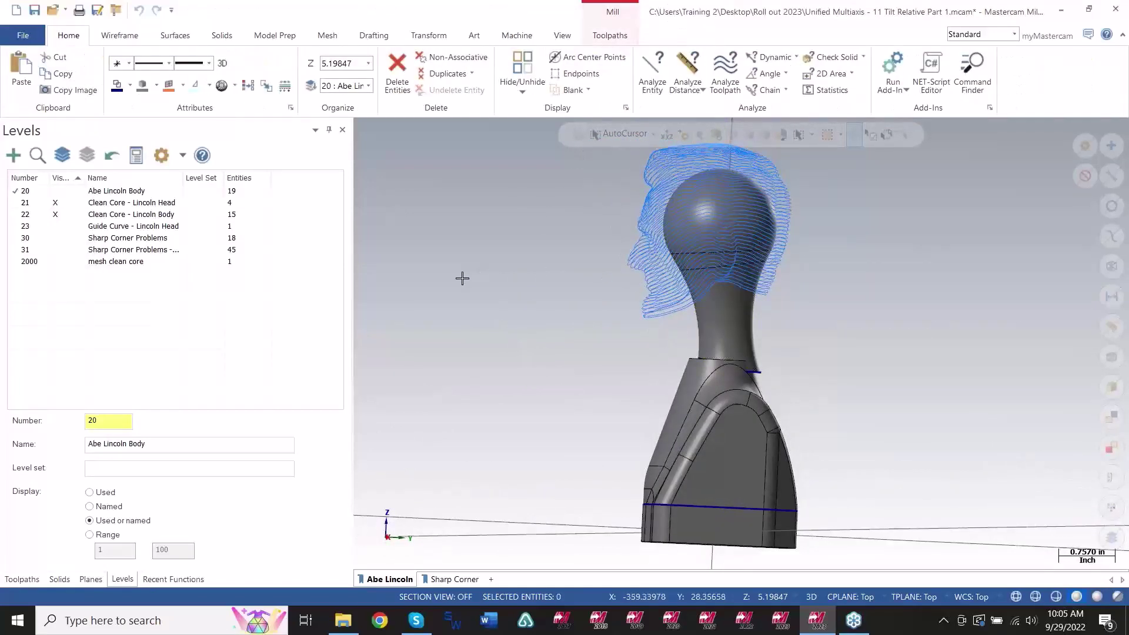
# Review the Collision Control settings of the Unified Guide Normal to Mesh operation and close its parameters.
pyautogui.click(21, 579)
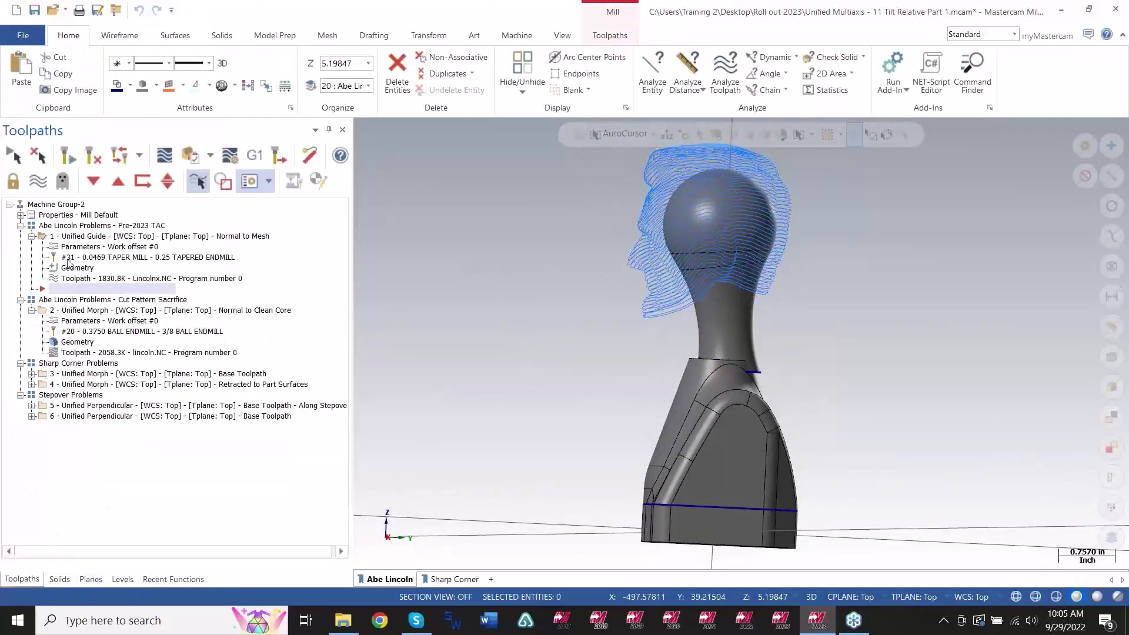
pyautogui.click(68, 248)
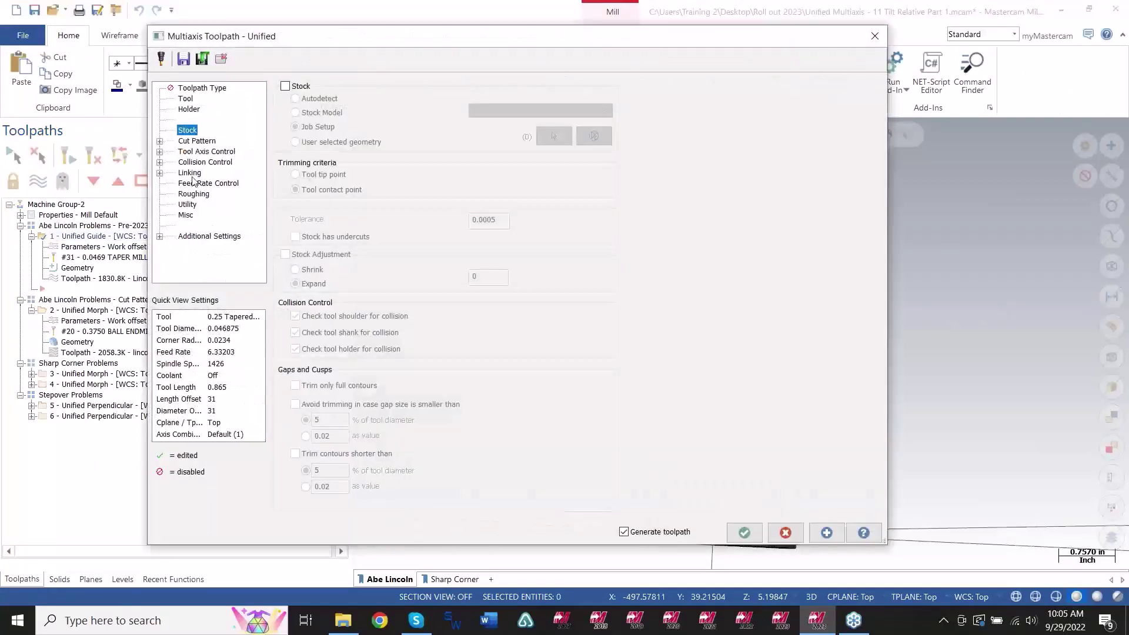
pyautogui.click(196, 165)
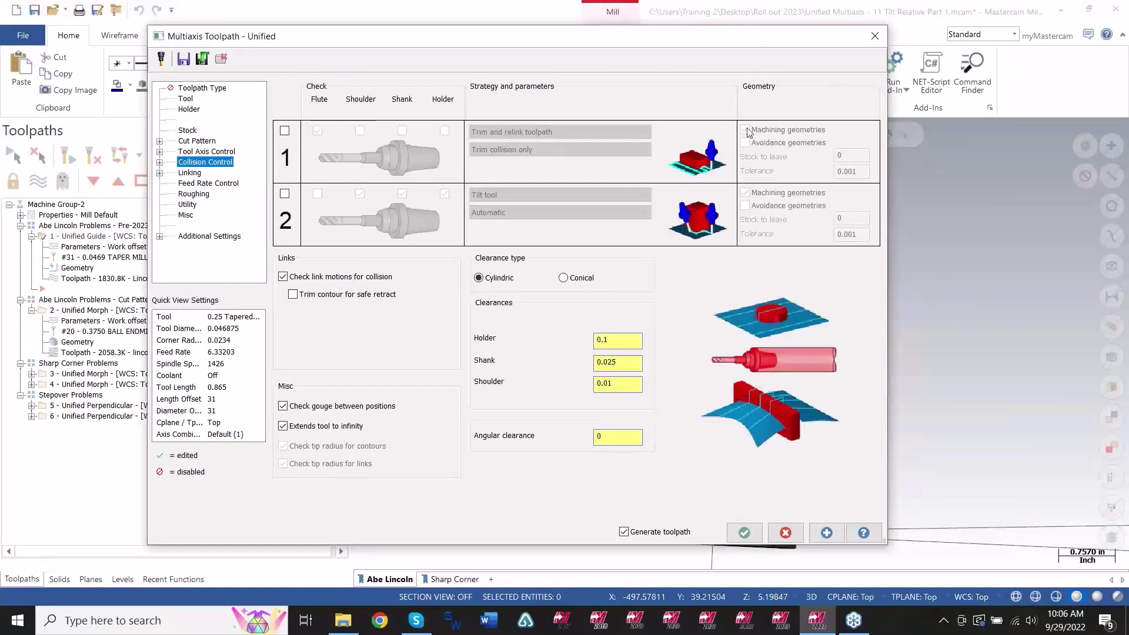
pyautogui.click(873, 39)
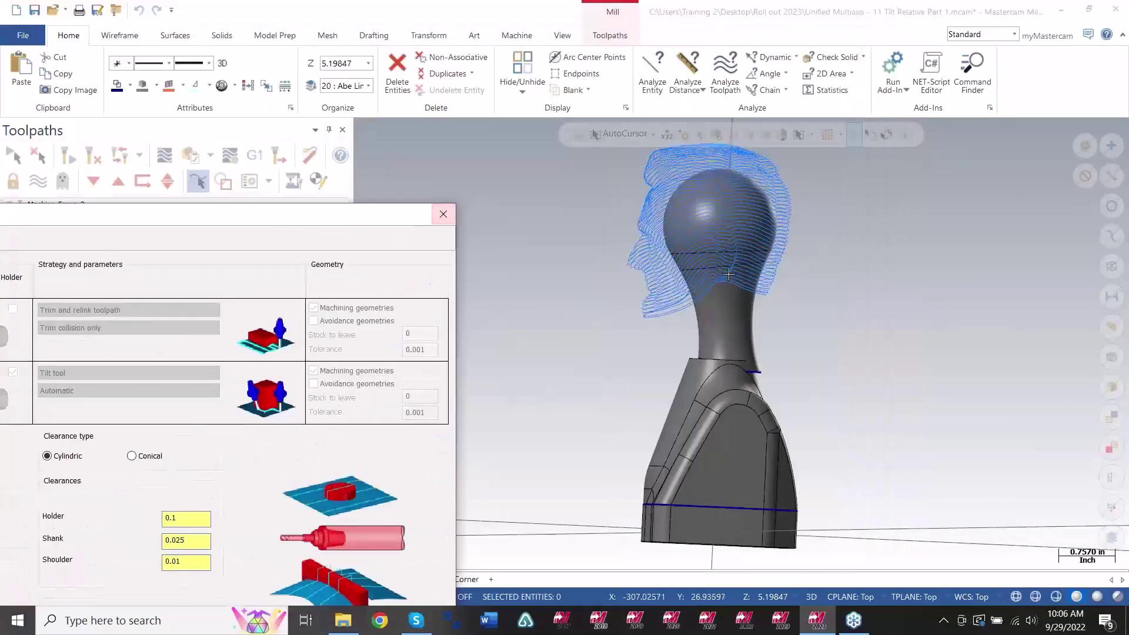
pyautogui.moveTo(370, 231); pyautogui.dragTo(752, 112)
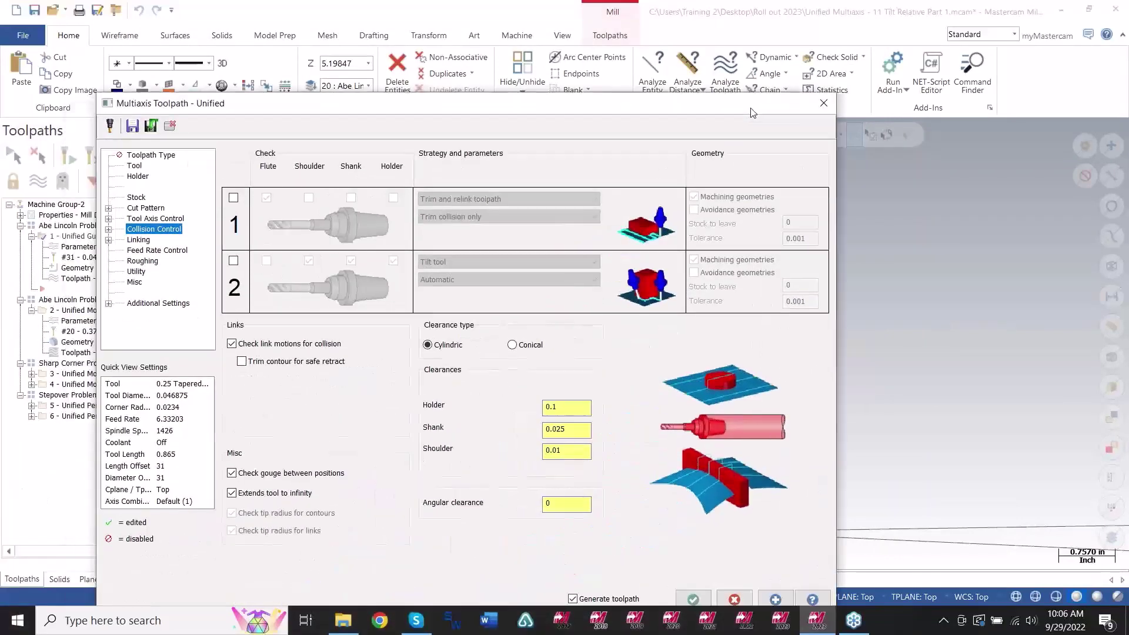
pyautogui.moveTo(609, 107); pyautogui.dragTo(656, 71)
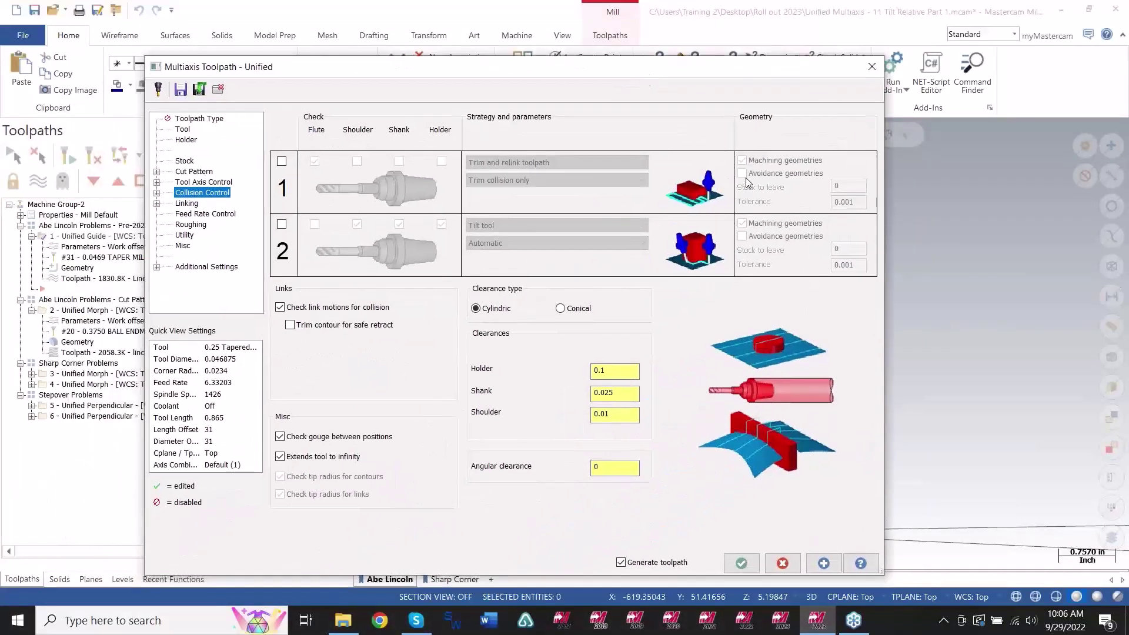
pyautogui.click(874, 69)
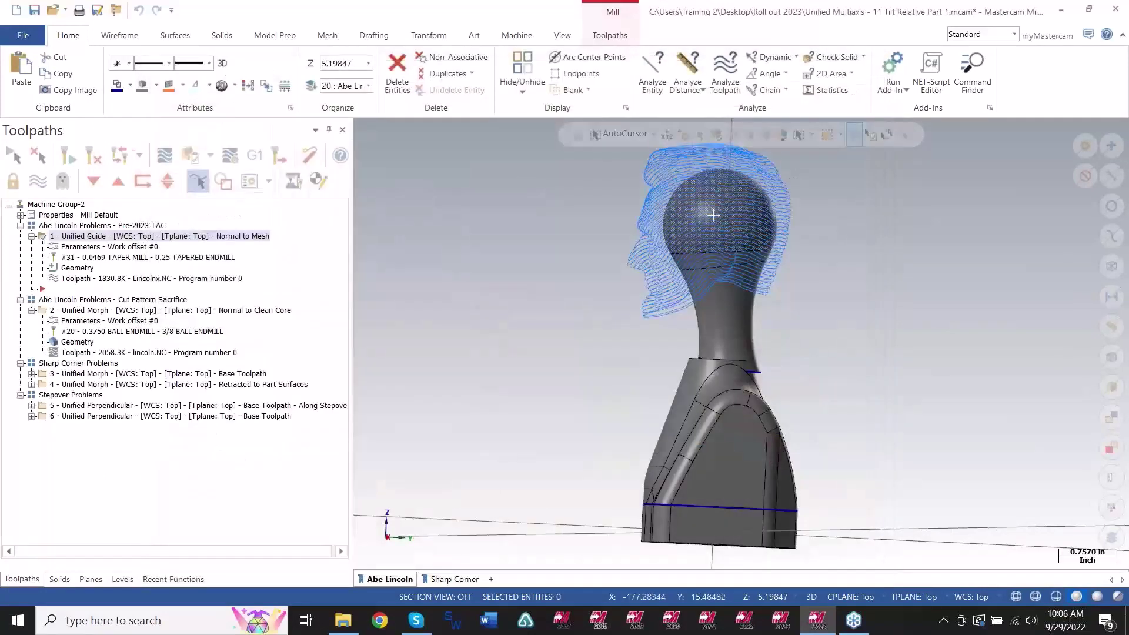
# Review the Tool Axis Control settings of the Unified Morph Normal to Clean Core operation and close its parameters.
pyautogui.click(133, 311)
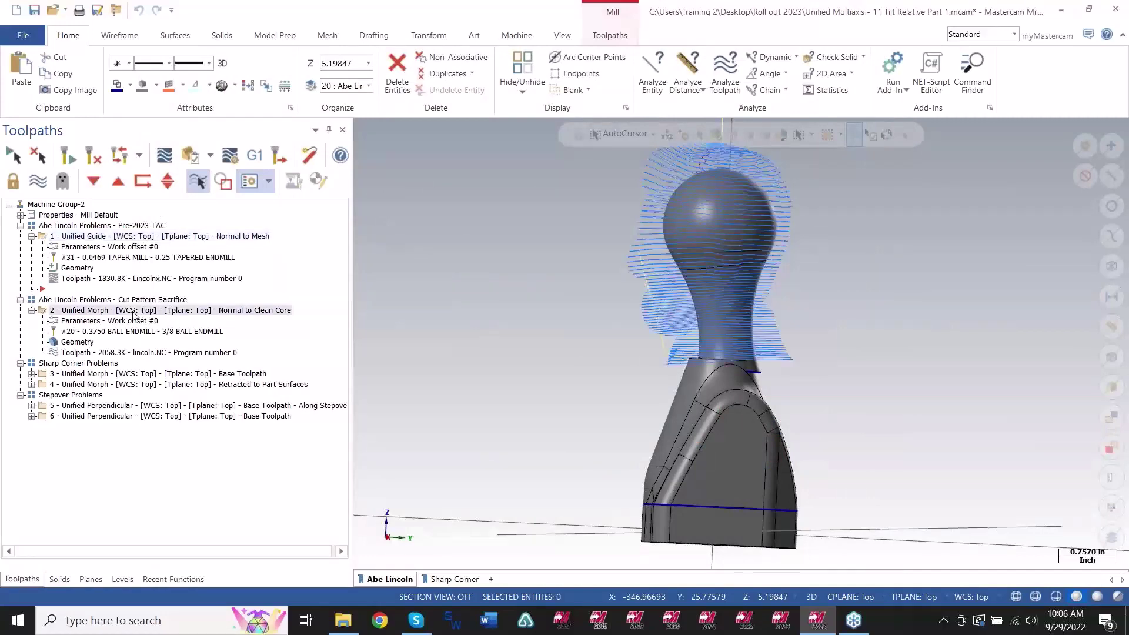
pyautogui.click(79, 323)
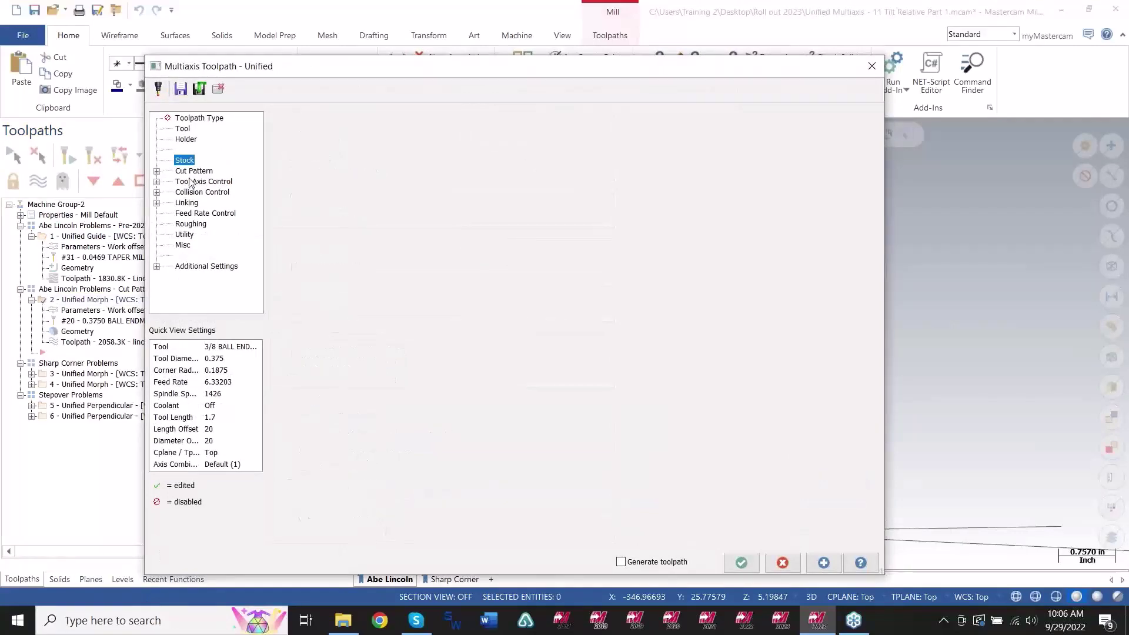
pyautogui.click(194, 182)
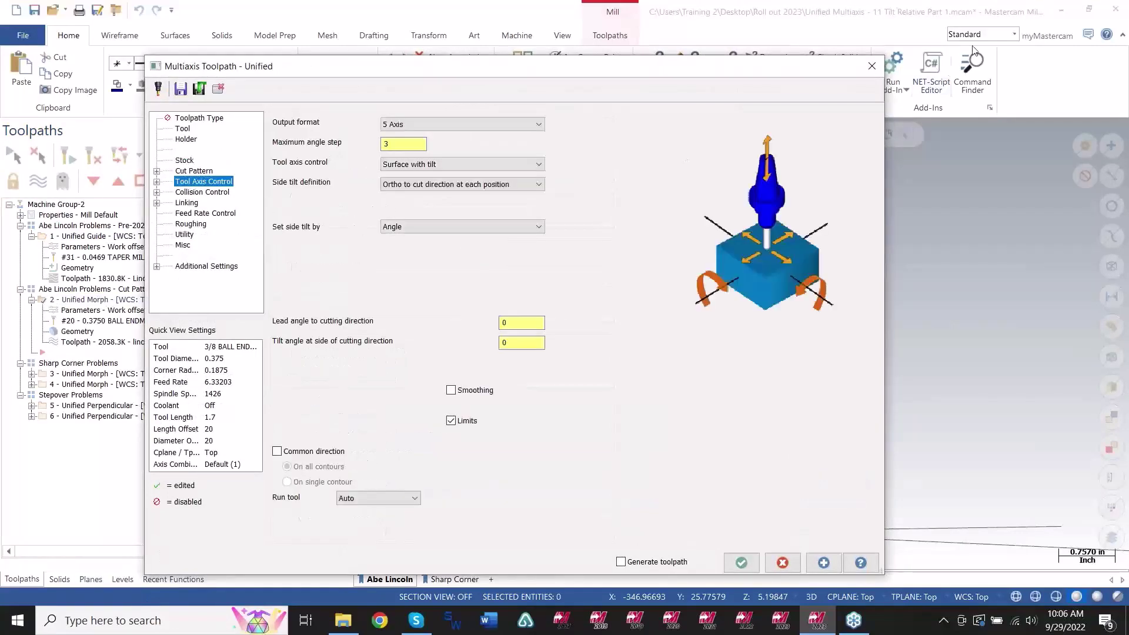
pyautogui.click(868, 72)
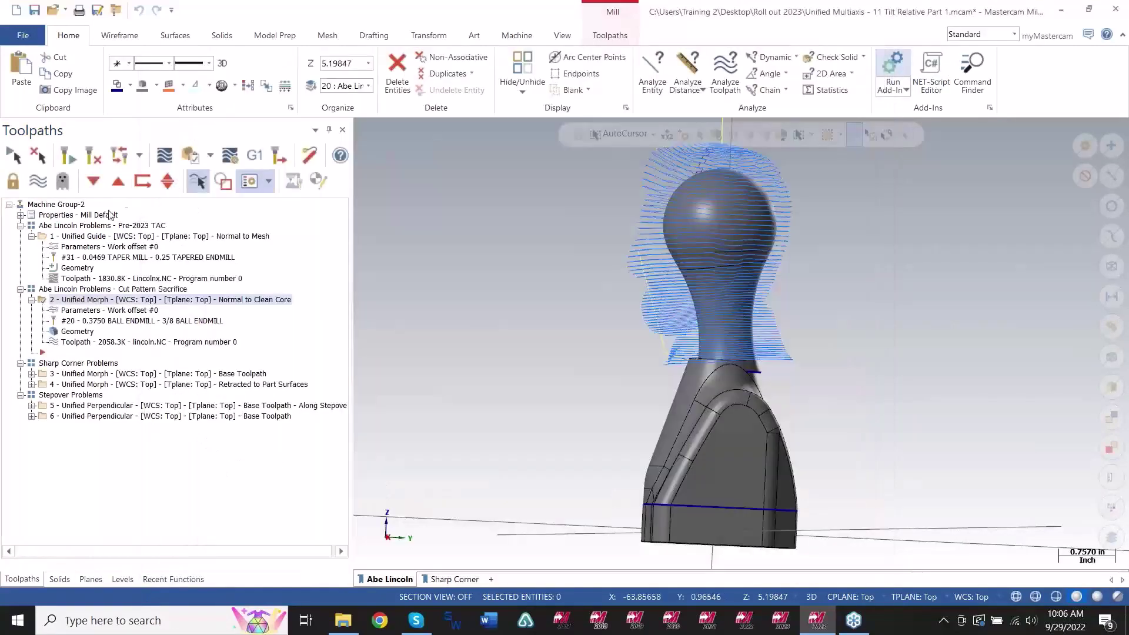
# Display the Tool Axis Control settings of the Unified Guide Normal to Mesh operation.
pyautogui.click(70, 237)
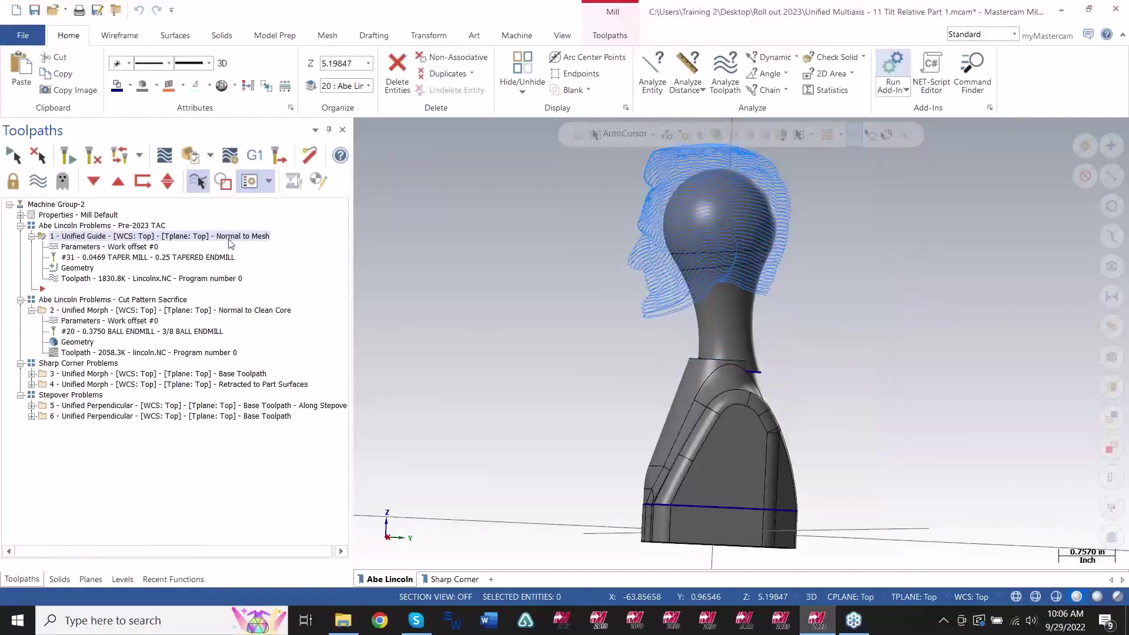
pyautogui.click(80, 247)
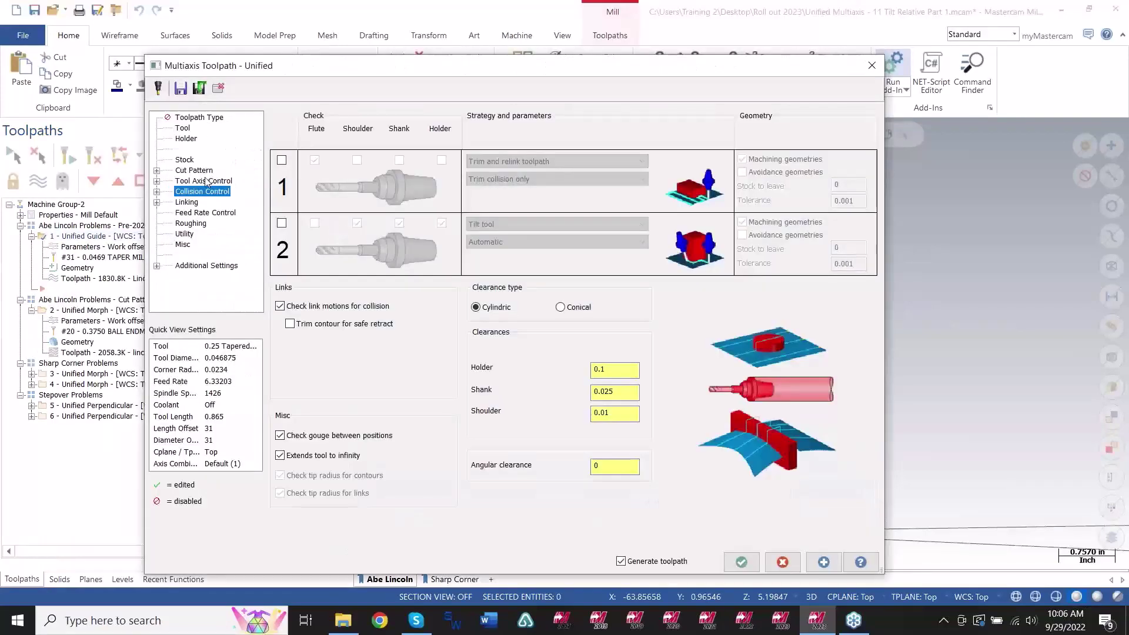
pyautogui.click(206, 182)
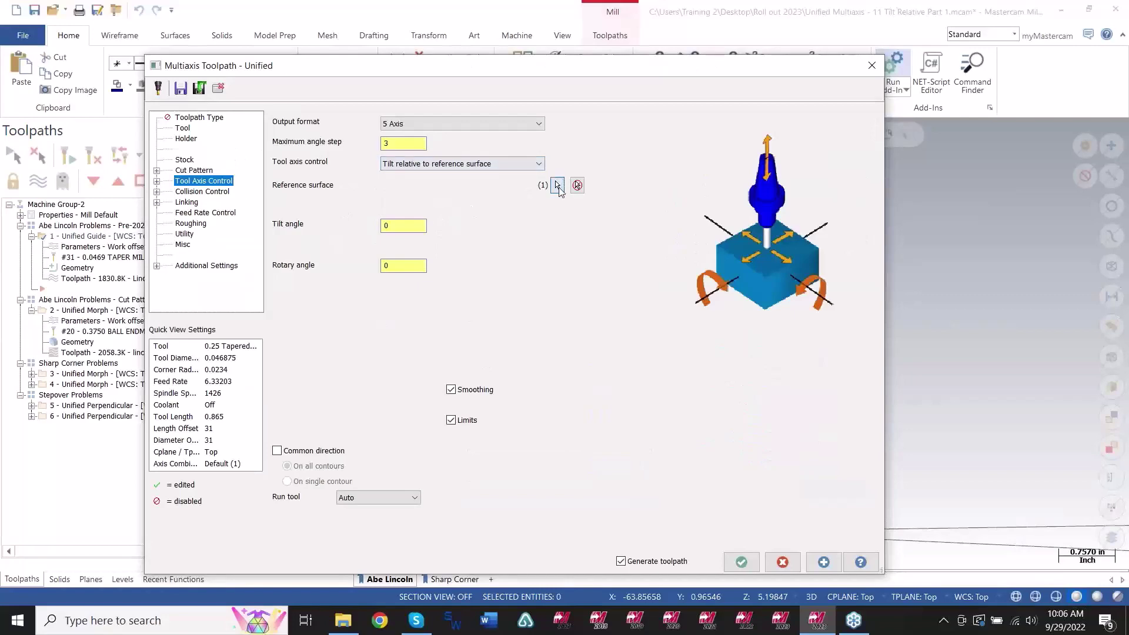
# Enter reference surface selection, hide both Clean Core levels, and show level 2000, mesh clean core.
pyautogui.click(558, 186)
pyautogui.click(124, 580)
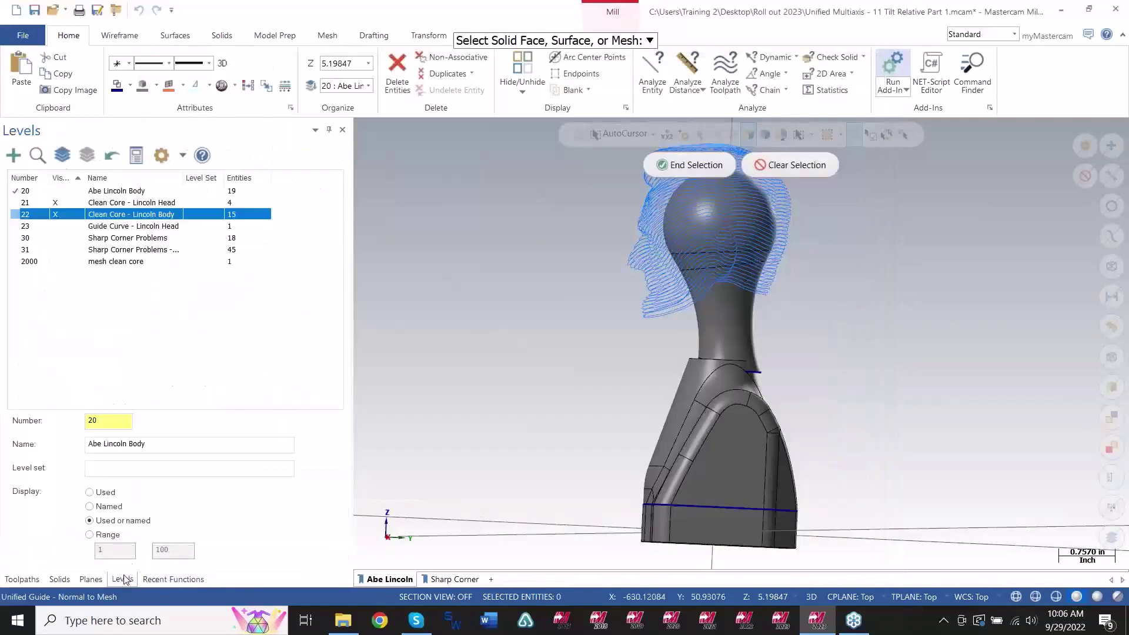
pyautogui.click(61, 203)
pyautogui.click(59, 214)
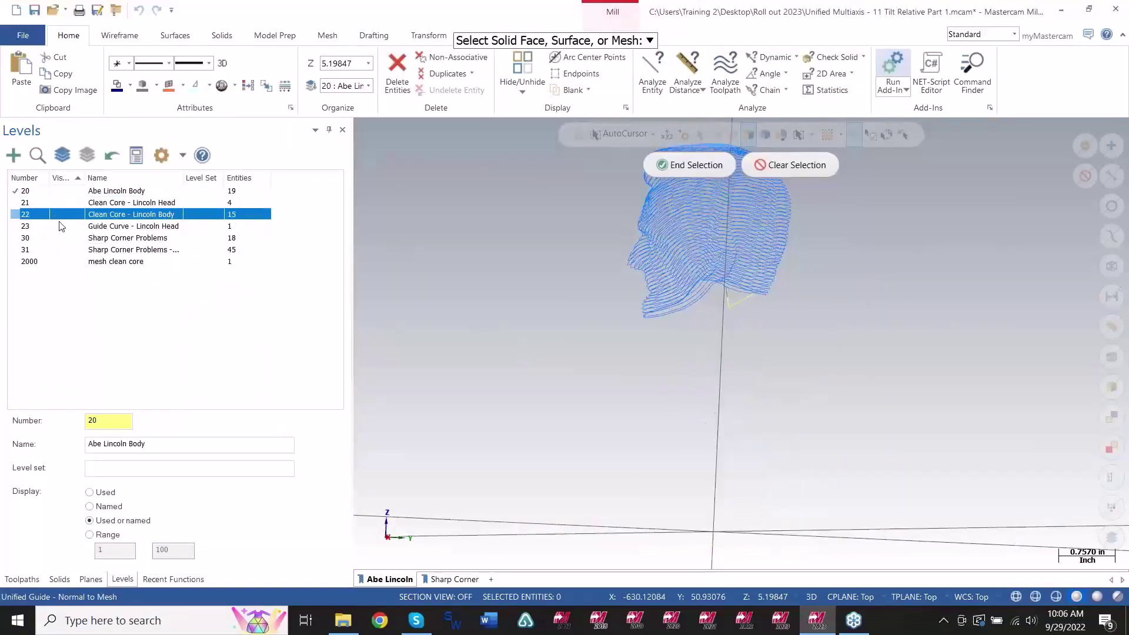
pyautogui.click(59, 262)
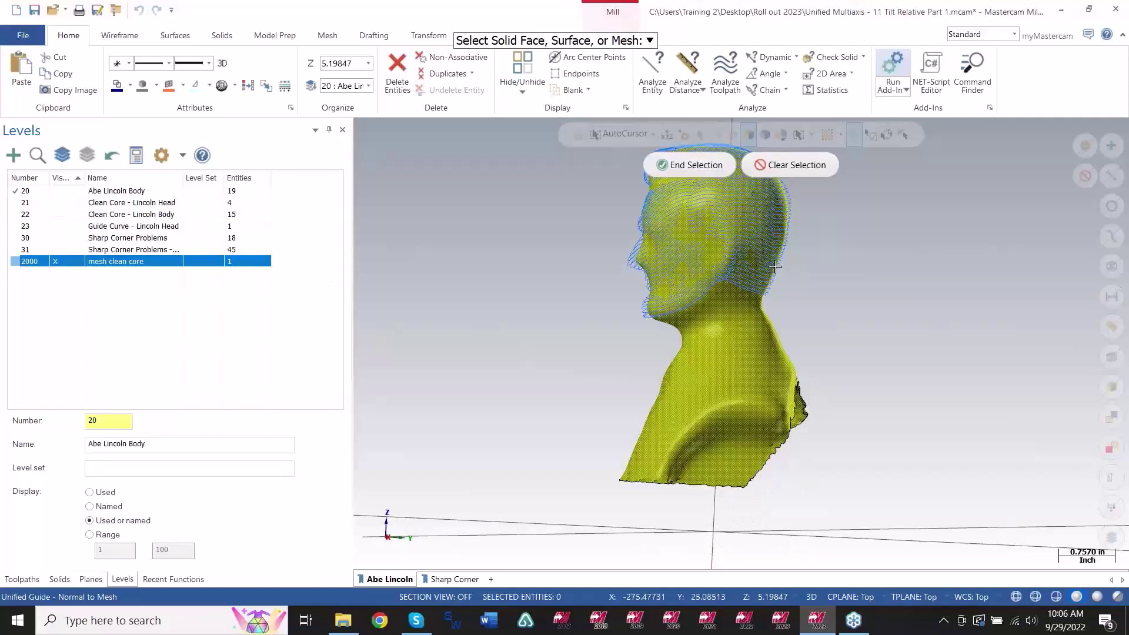
# Examine the clean core mesh around the face and head against the surrounding toolpath.
pyautogui.scroll(2, 713, 434)
pyautogui.scroll(2, 665, 259)
pyautogui.moveTo(670, 307)
pyautogui.mouseDown(button='middle')
pyautogui.moveTo(722, 317)
pyautogui.moveTo(646, 307)
pyautogui.moveTo(628, 322)
pyautogui.moveTo(615, 310)
pyautogui.moveTo(531, 315)
pyautogui.mouseUp(button='middle')
pyautogui.scroll(2, 631, 329)
pyautogui.scroll(2, 728, 293)
pyautogui.scroll(-3, 729, 293)
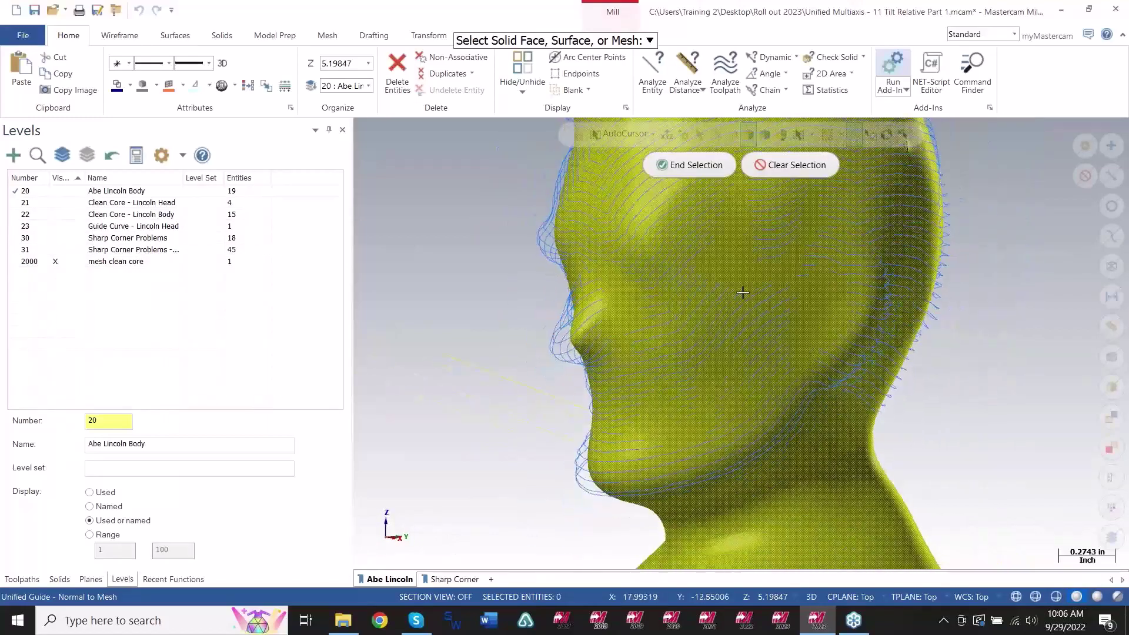
pyautogui.moveTo(728, 292)
pyautogui.mouseDown(button='middle')
pyautogui.moveTo(846, 303)
pyautogui.moveTo(726, 297)
pyautogui.moveTo(763, 295)
pyautogui.moveTo(730, 290)
pyautogui.mouseUp(button='middle')
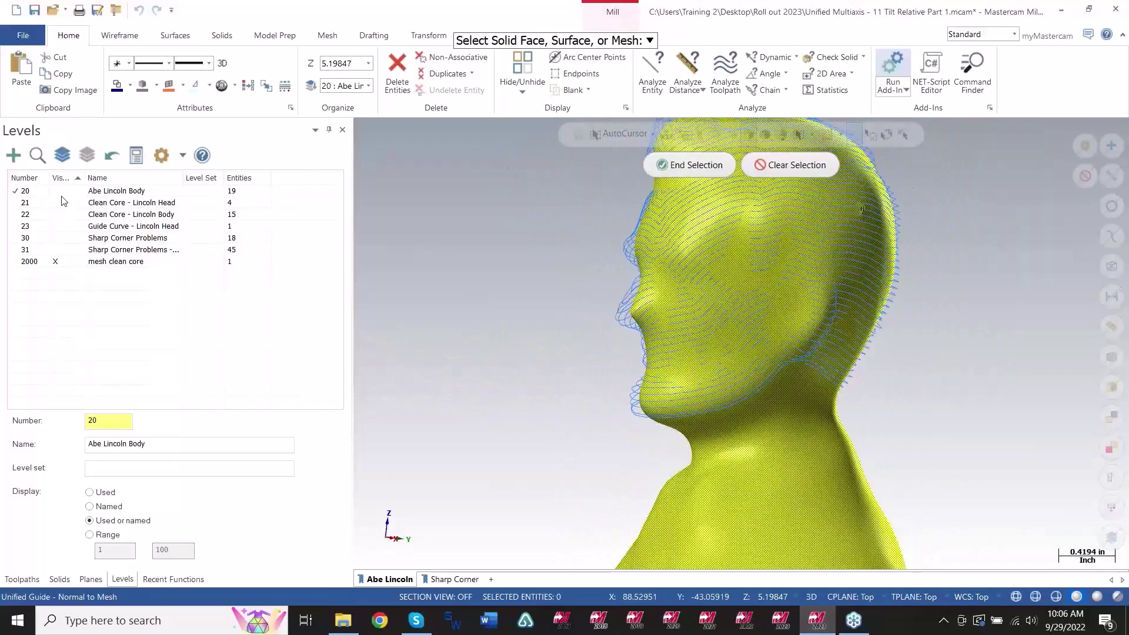
# Show the Abe Lincoln Body level and compare the detailed face with the clean core mesh beneath it.
pyautogui.click(58, 190)
pyautogui.scroll(2, 680, 292)
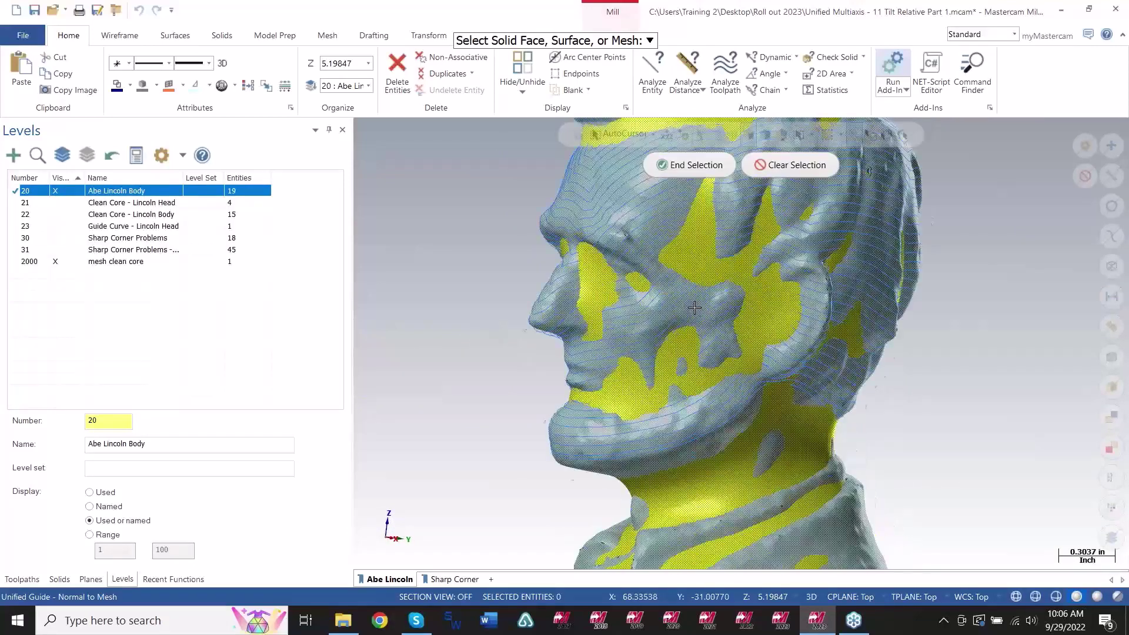
pyautogui.moveTo(694, 308); pyautogui.dragTo(550, 267, button='middle')
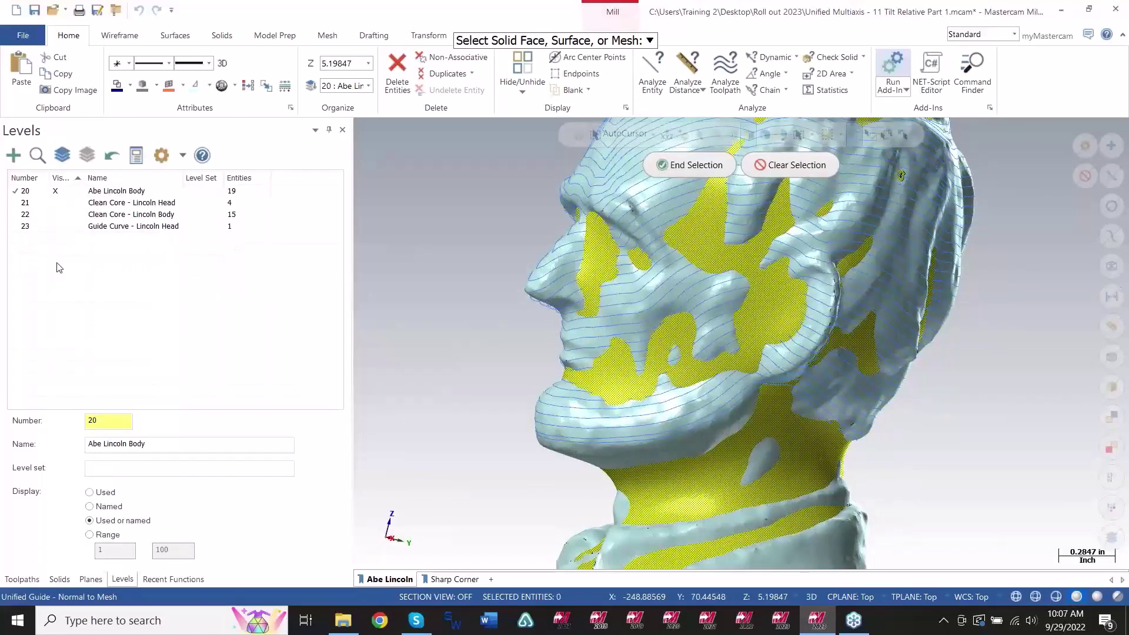
# Hide the mesh clean core level, return to the Unified Guide parameters, and cancel them without changes.
pyautogui.click(57, 263)
pyautogui.scroll(-3, 716, 303)
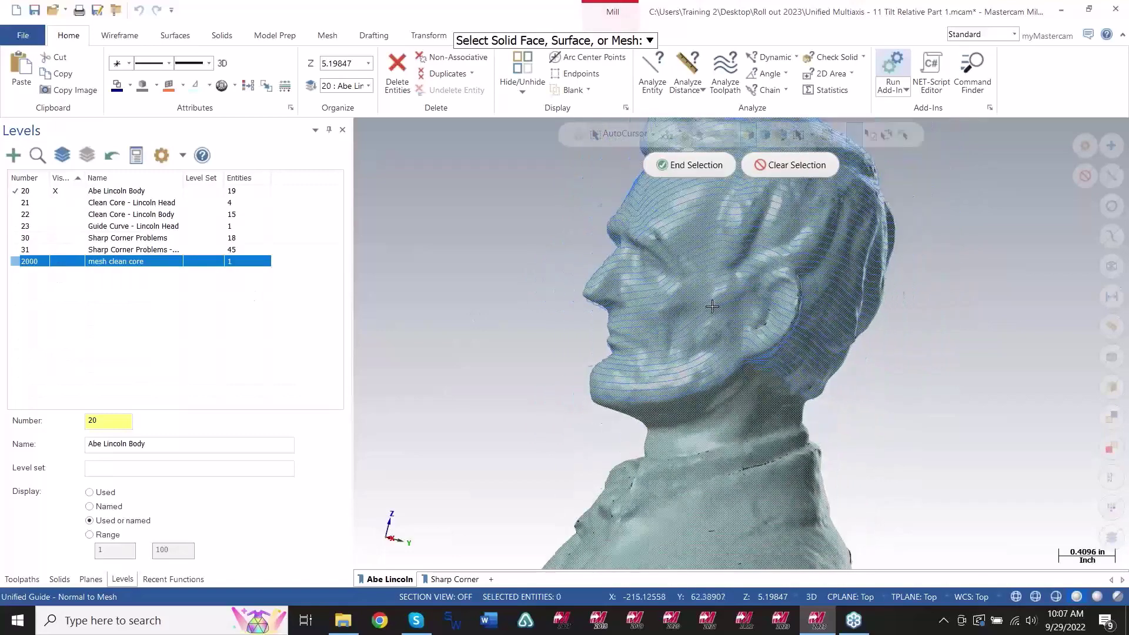
pyautogui.click(13, 580)
pyautogui.click(273, 340)
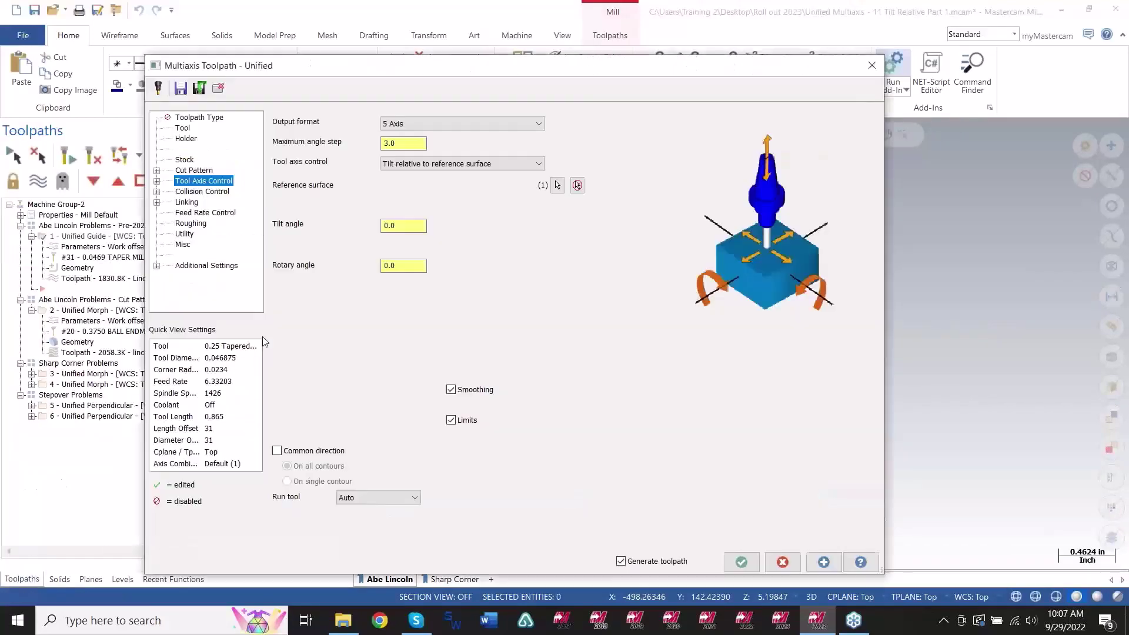
pyautogui.click(780, 561)
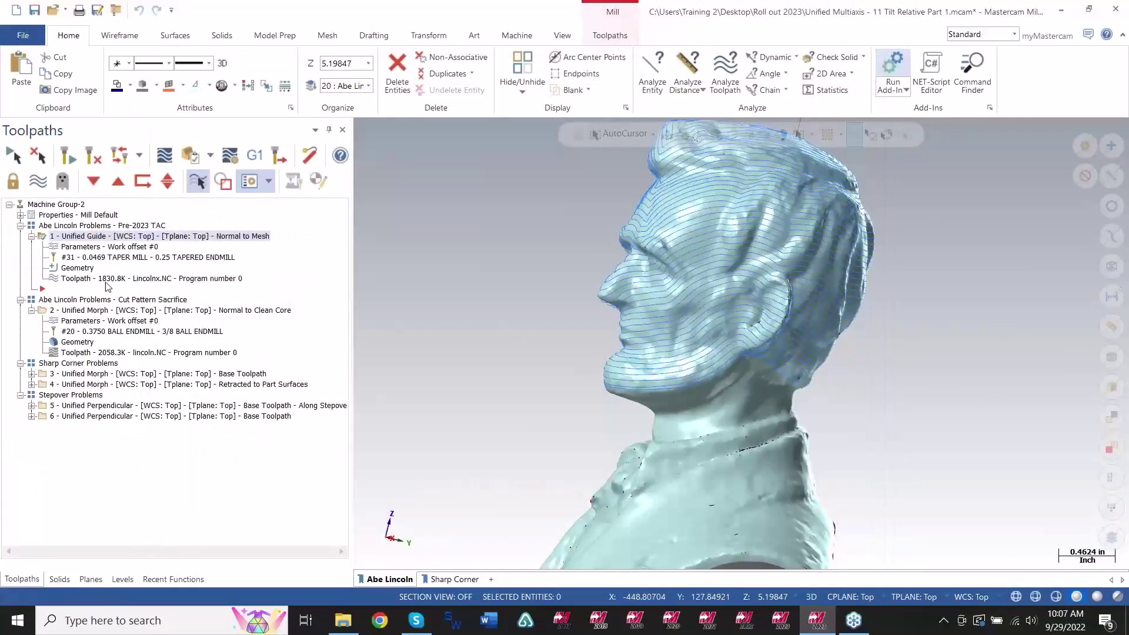
# Backplot the Unified Guide Normal to Mesh toolpath partway and examine the tool's tilt closely against the Lincoln head.
pyautogui.hotkey('alt', 't')
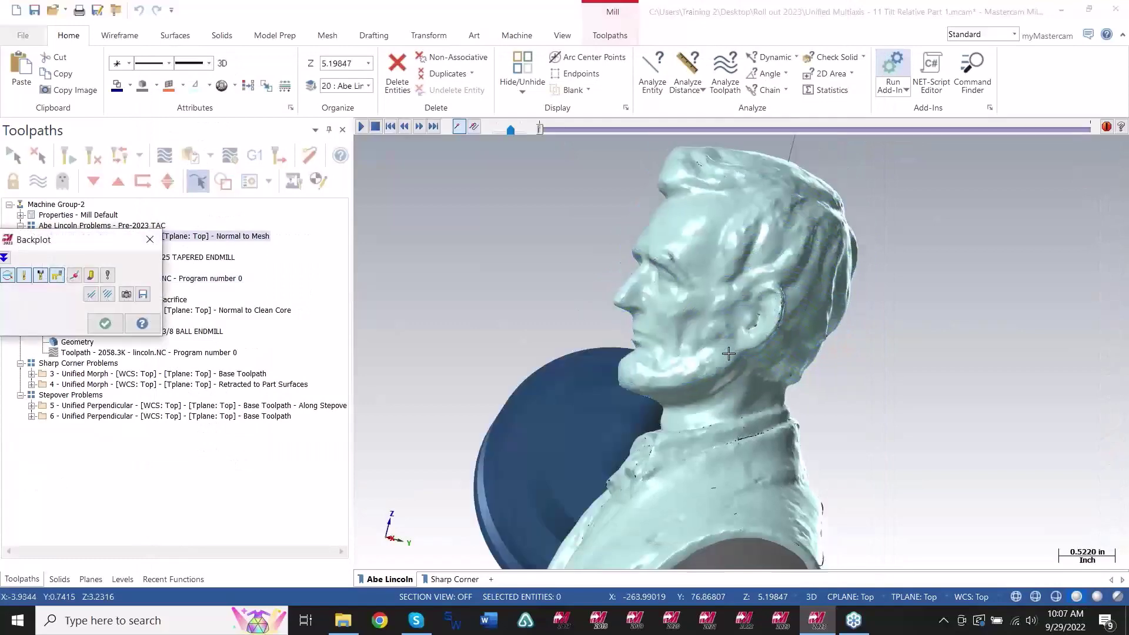
pyautogui.moveTo(688, 333); pyautogui.dragTo(664, 329, button='middle')
pyautogui.moveTo(542, 130); pyautogui.dragTo(706, 169)
pyautogui.moveTo(706, 169); pyautogui.dragTo(650, 330, button='middle')
pyautogui.scroll(4, 723, 336)
pyautogui.scroll(3, 722, 369)
pyautogui.scroll(2, 686, 340)
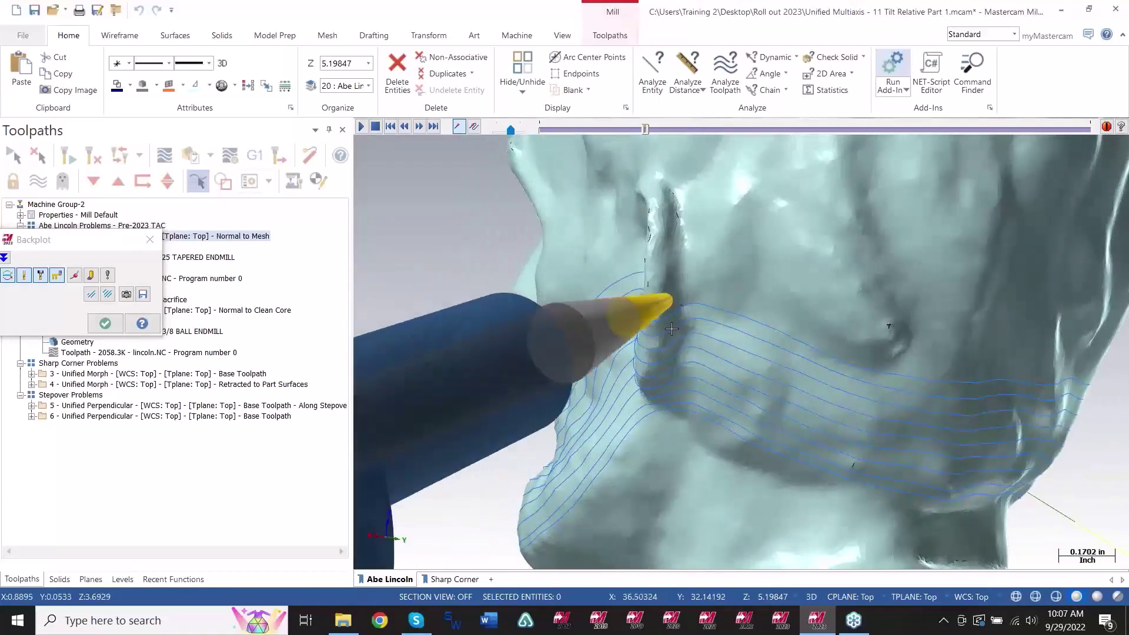
# Examine the tapered tool's tilt beside the ear and farther around the Lincoln head in the backplot, and close the backplot.
pyautogui.scroll(1, 679, 334)
pyautogui.moveTo(669, 332); pyautogui.dragTo(710, 299, button='middle')
pyautogui.scroll(4, 679, 265)
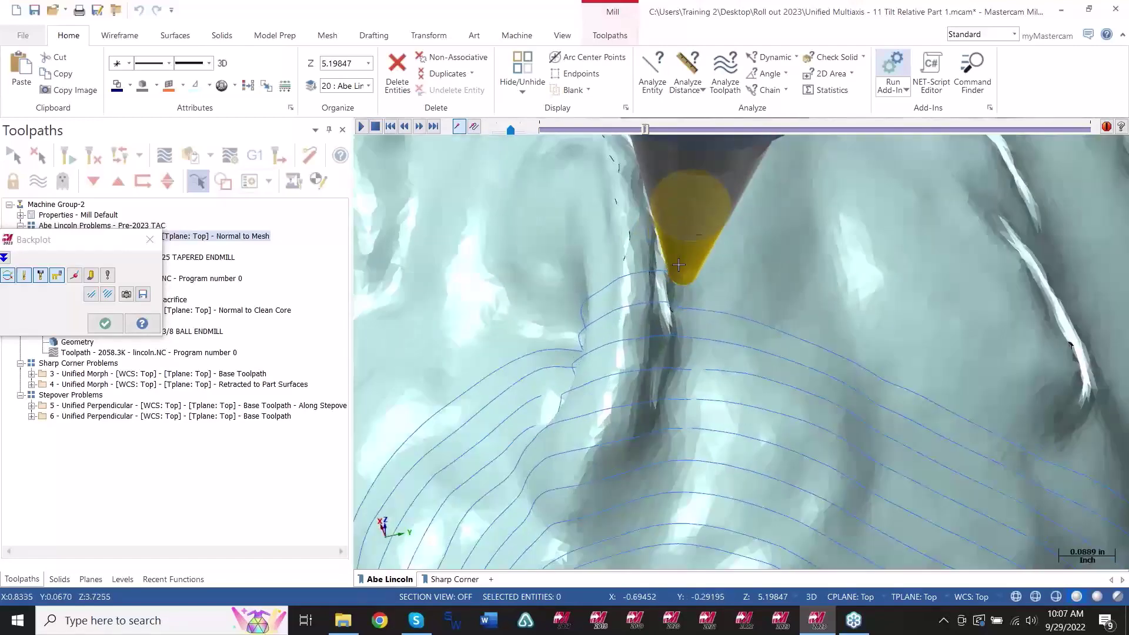
pyautogui.moveTo(657, 265); pyautogui.dragTo(664, 251, button='middle')
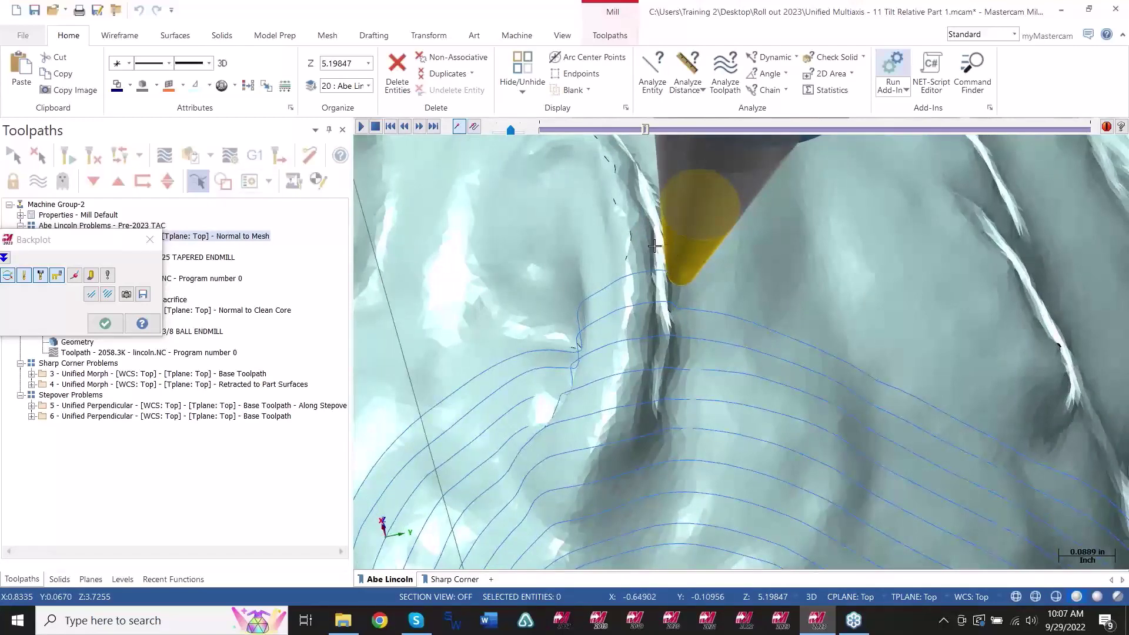
pyautogui.scroll(-3, 654, 246)
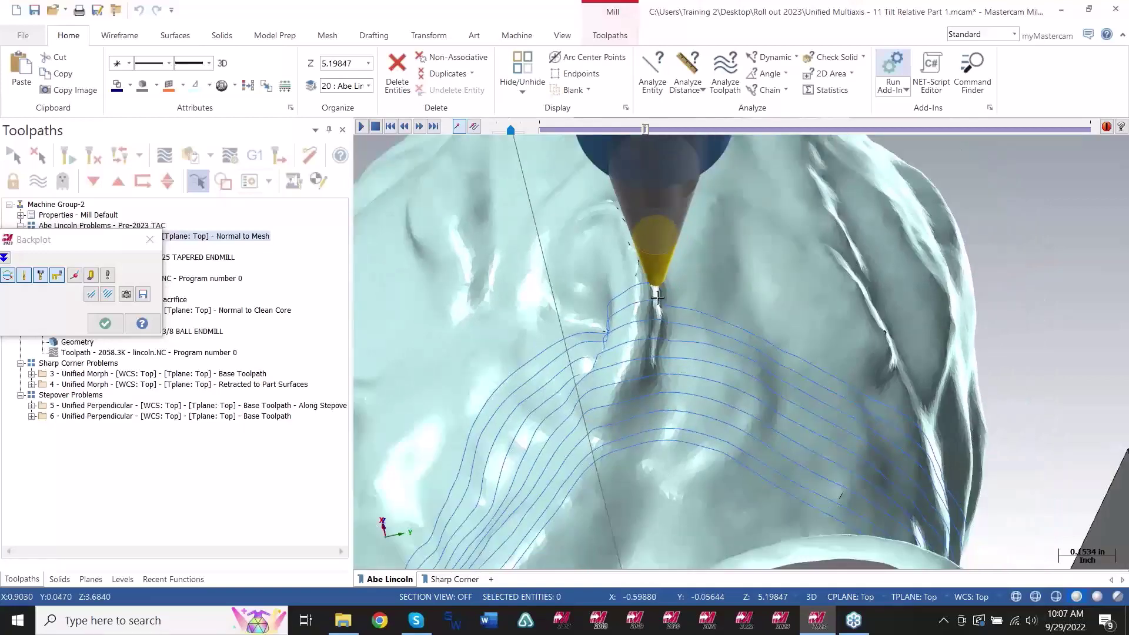
pyautogui.scroll(2, 650, 296)
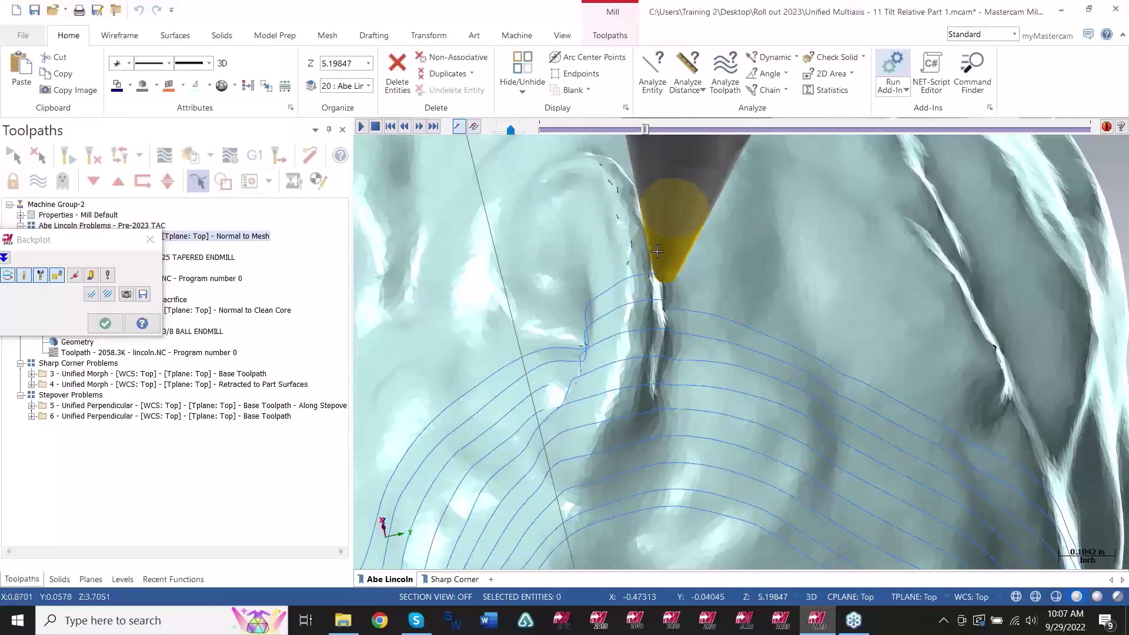
pyautogui.scroll(-8, 675, 304)
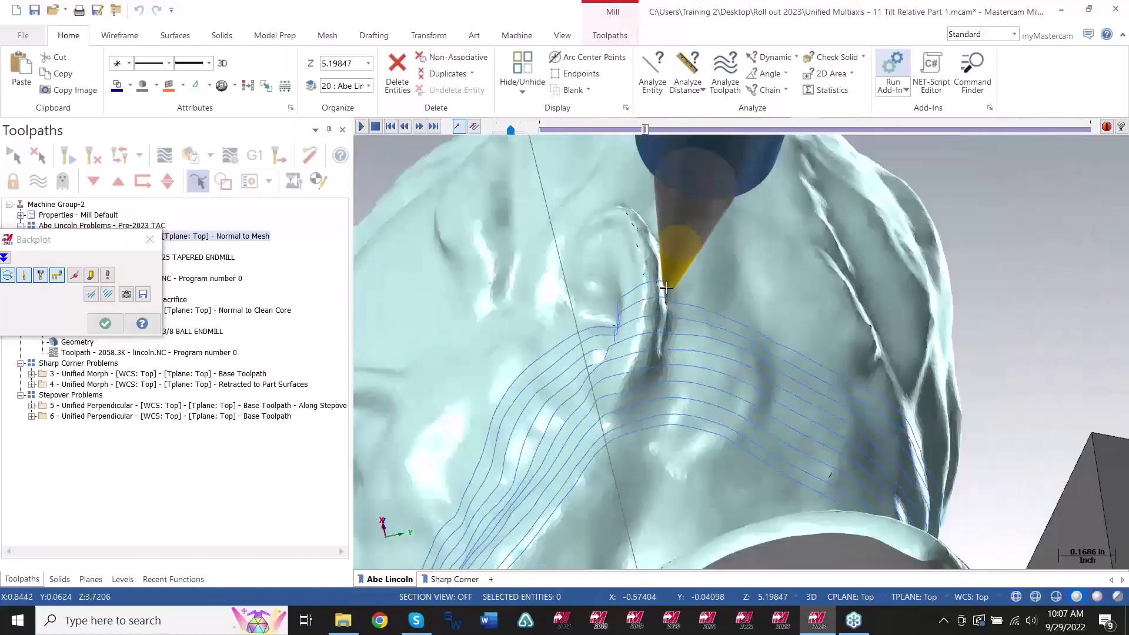
pyautogui.moveTo(675, 304)
pyautogui.mouseDown(button='middle')
pyautogui.moveTo(672, 346)
pyautogui.moveTo(635, 381)
pyautogui.moveTo(676, 344)
pyautogui.moveTo(670, 297)
pyautogui.moveTo(717, 310)
pyautogui.moveTo(673, 316)
pyautogui.mouseUp(button='middle')
pyautogui.scroll(-4, 670, 298)
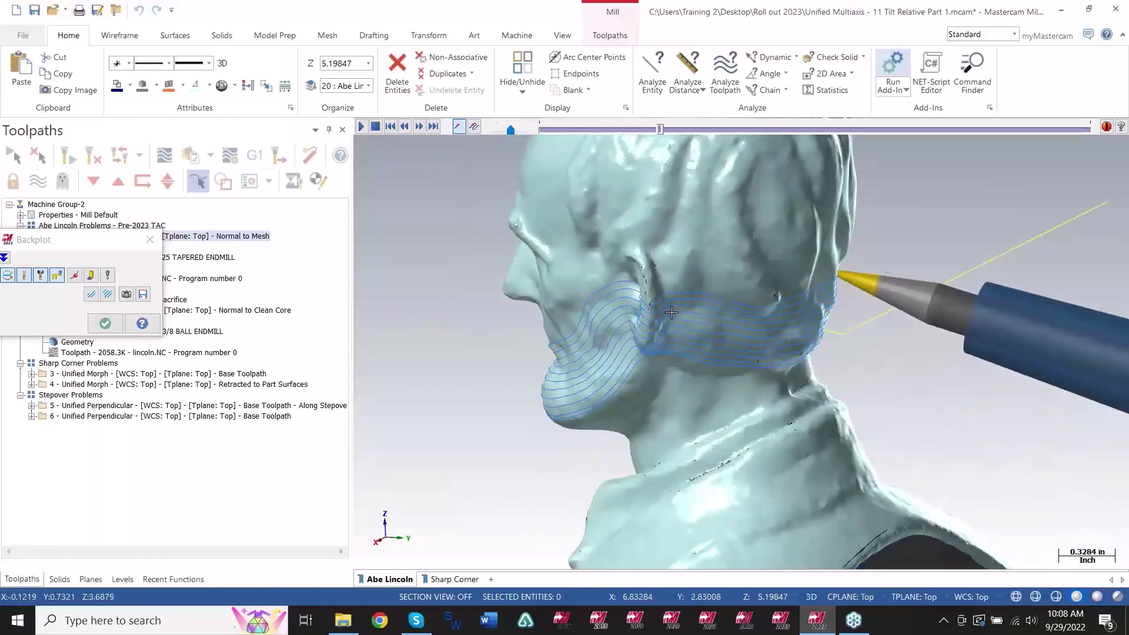
pyautogui.scroll(-1, 681, 315)
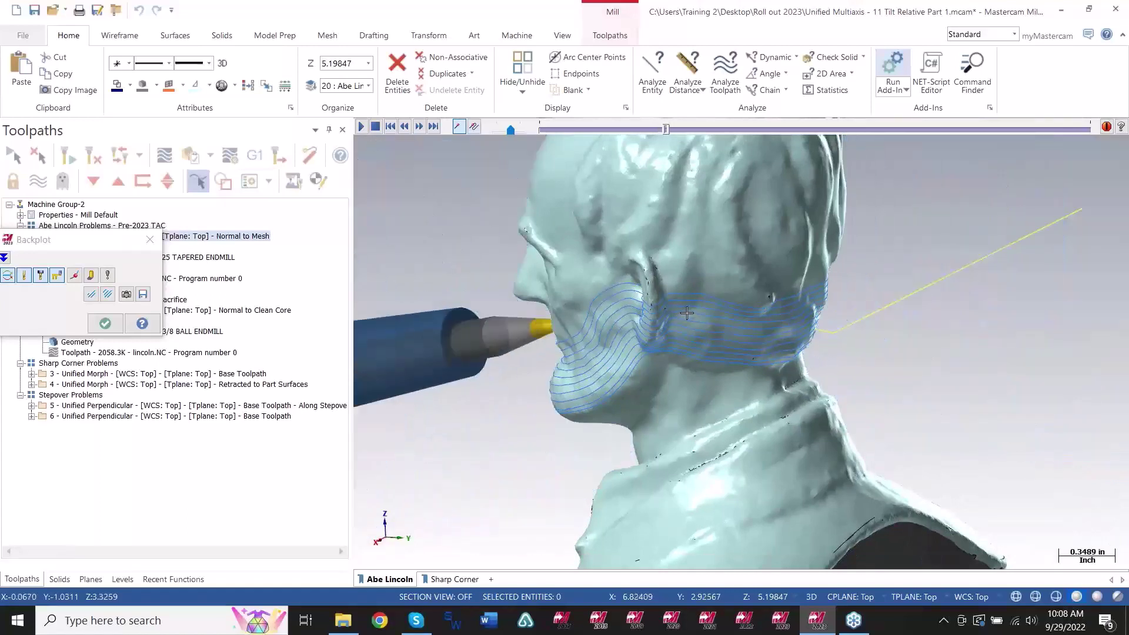
pyautogui.click(150, 245)
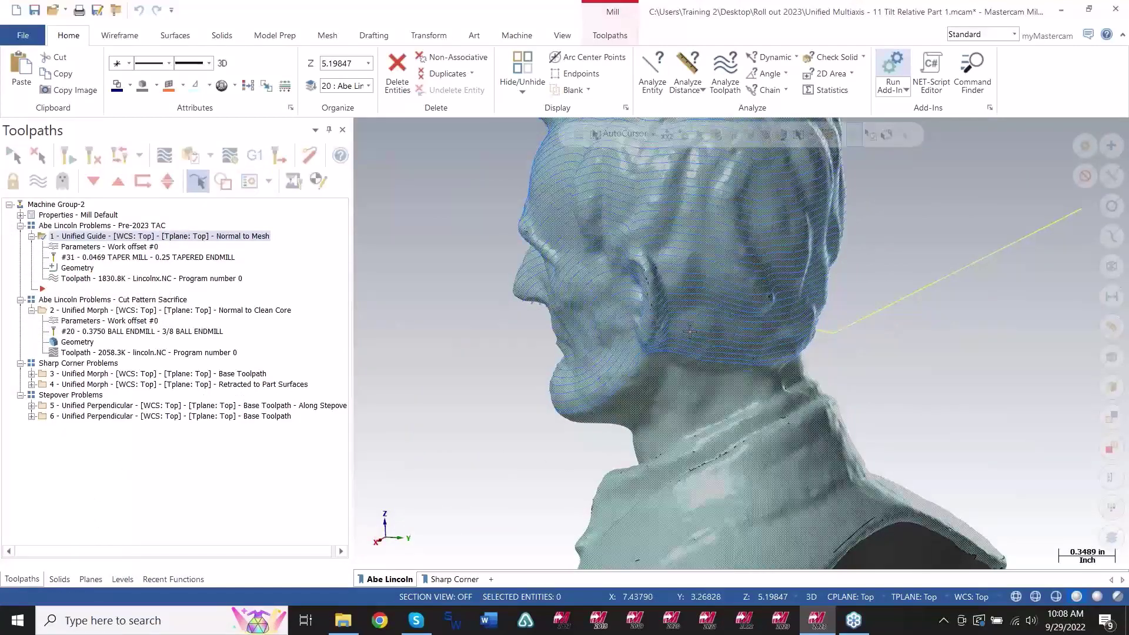
# Open the Smooth Area and Refine mesh tools to examine their options, cancelling each without changes.
pyautogui.scroll(-4, 601, 415)
pyautogui.moveTo(599, 416); pyautogui.dragTo(668, 263, button='middle')
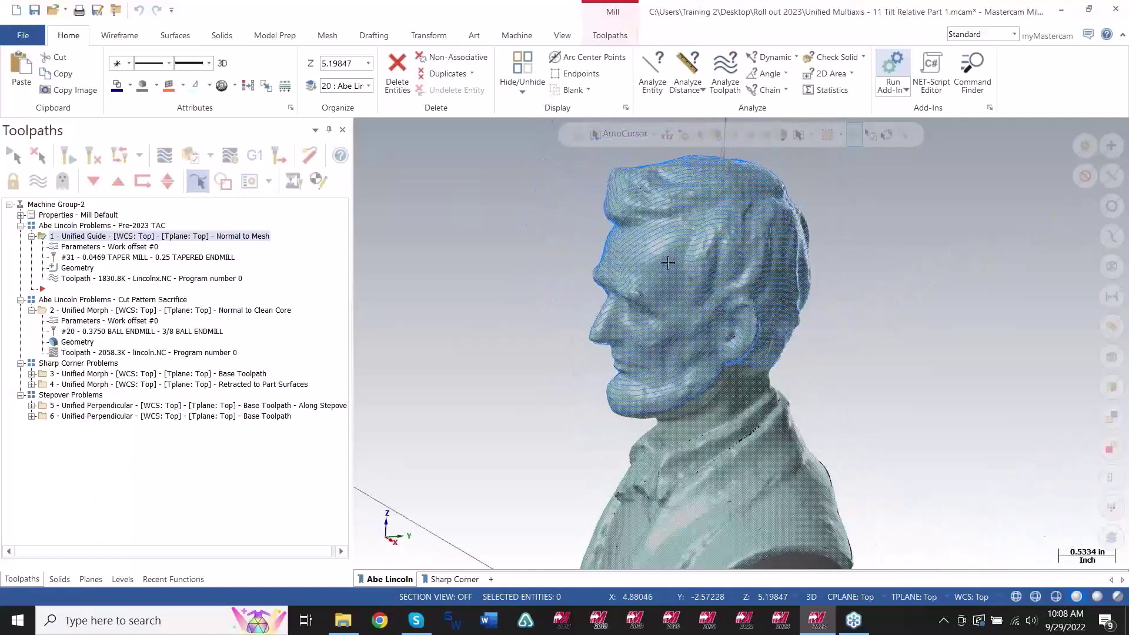
pyautogui.scroll(-5, 674, 294)
pyautogui.scroll(5, 670, 329)
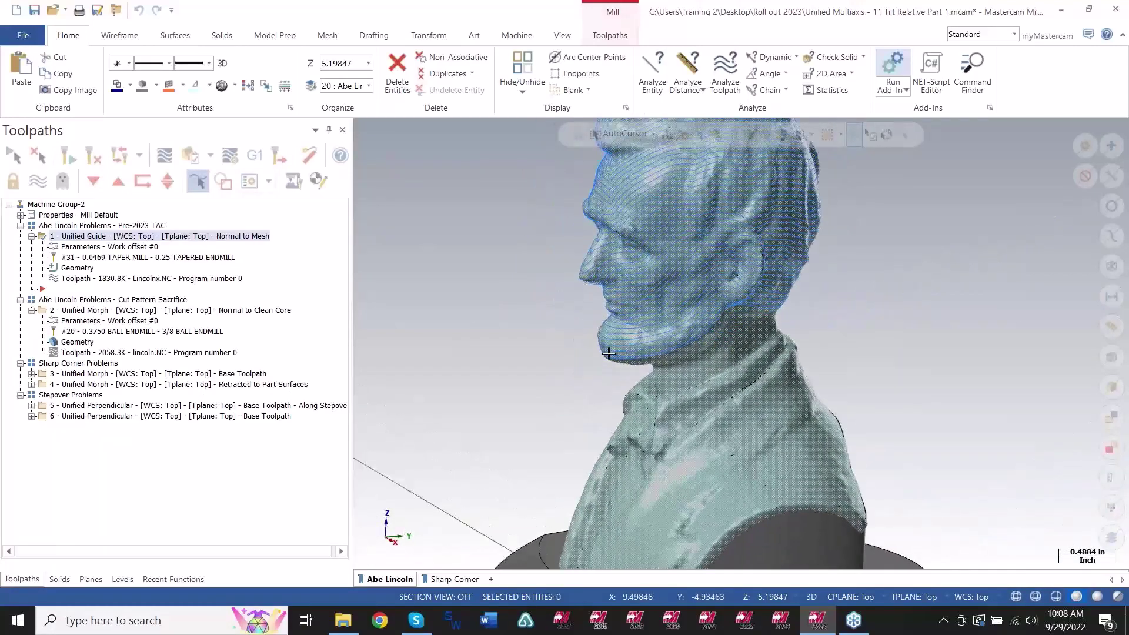
pyautogui.scroll(-2, 647, 303)
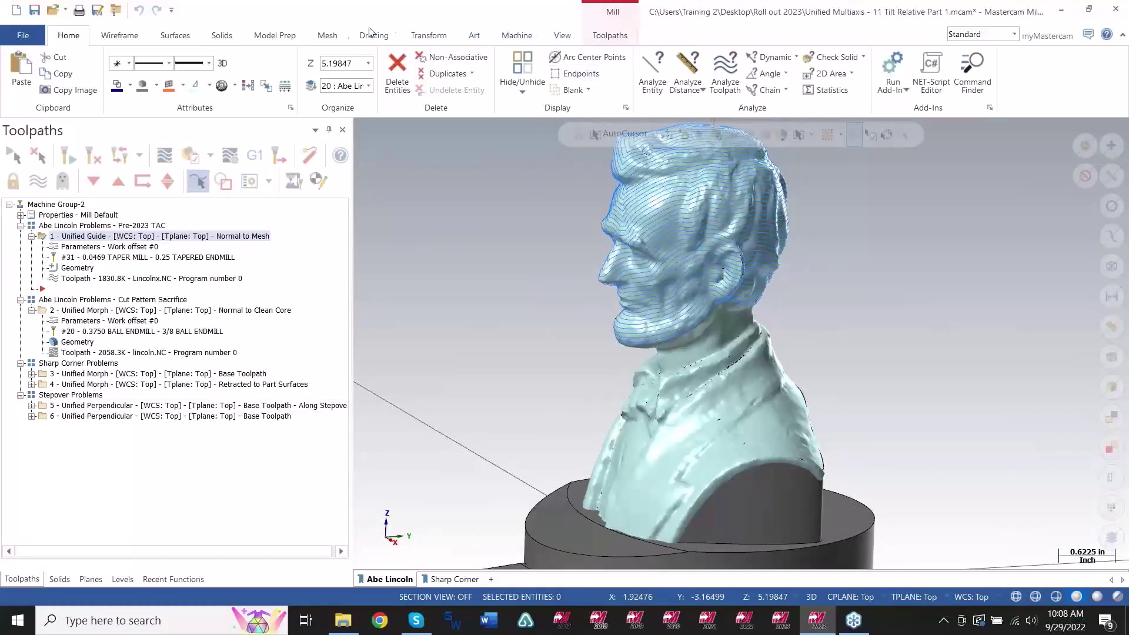
pyautogui.click(328, 35)
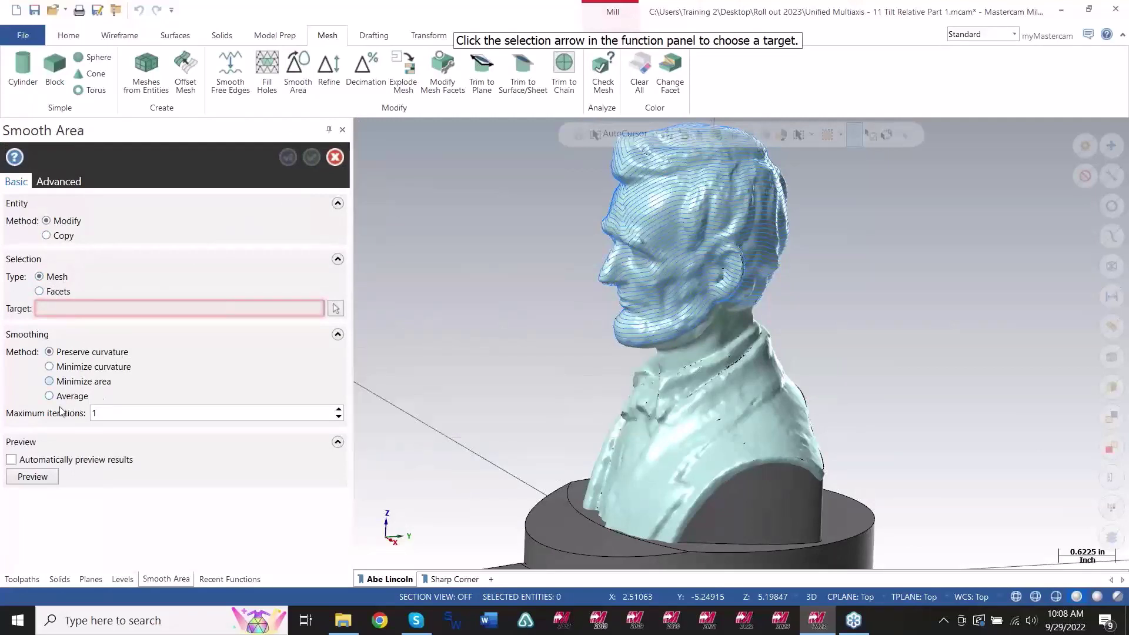
pyautogui.click(341, 161)
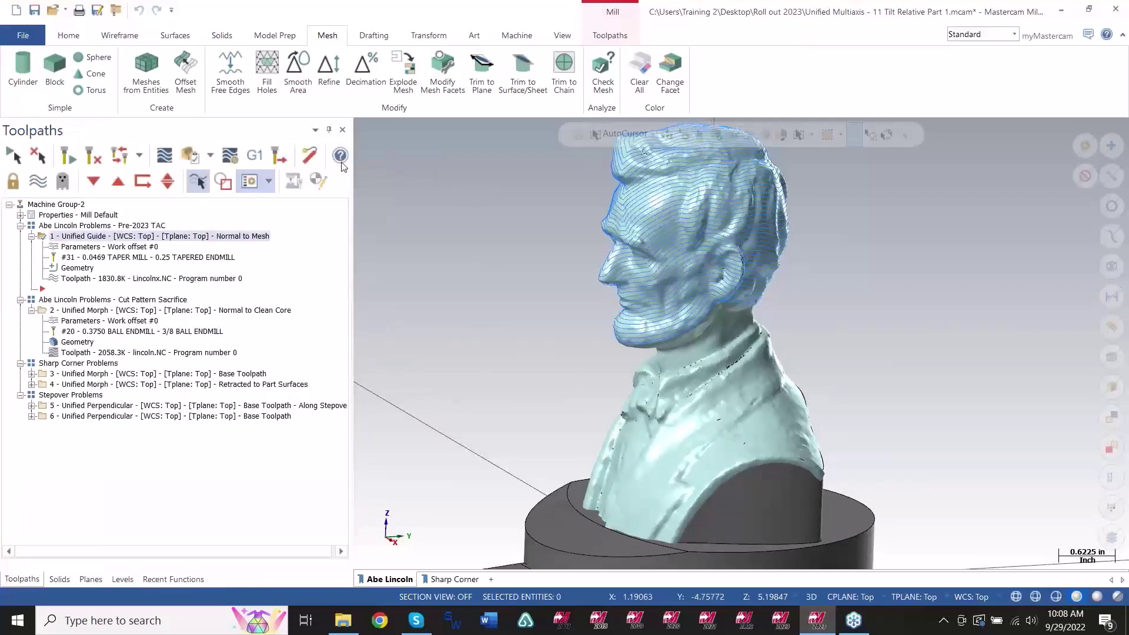
pyautogui.click(329, 82)
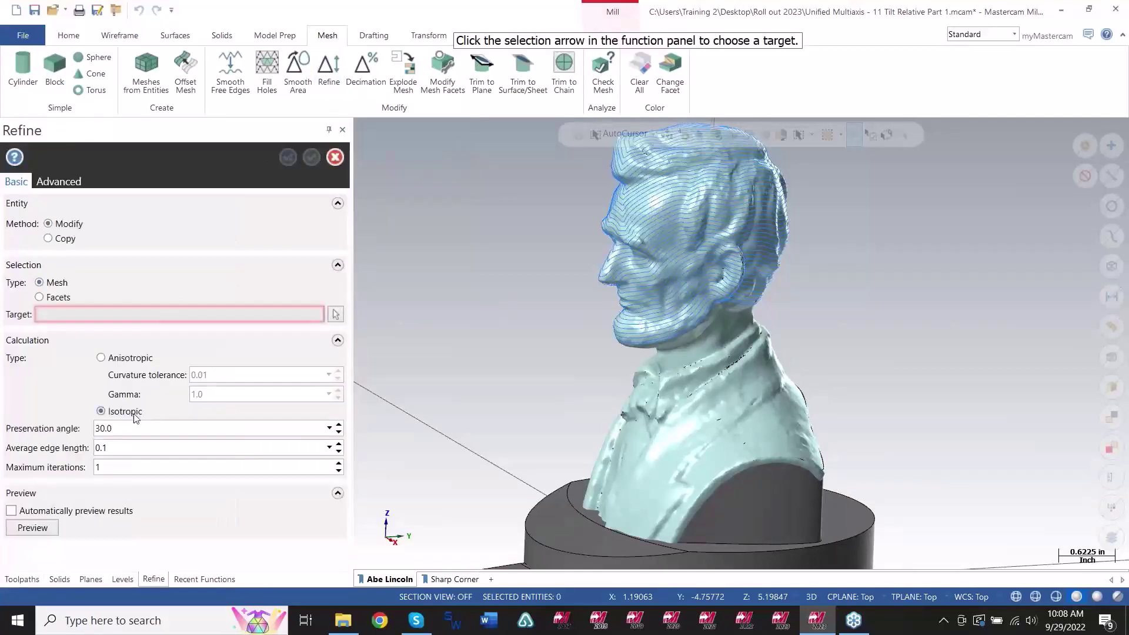
pyautogui.click(336, 157)
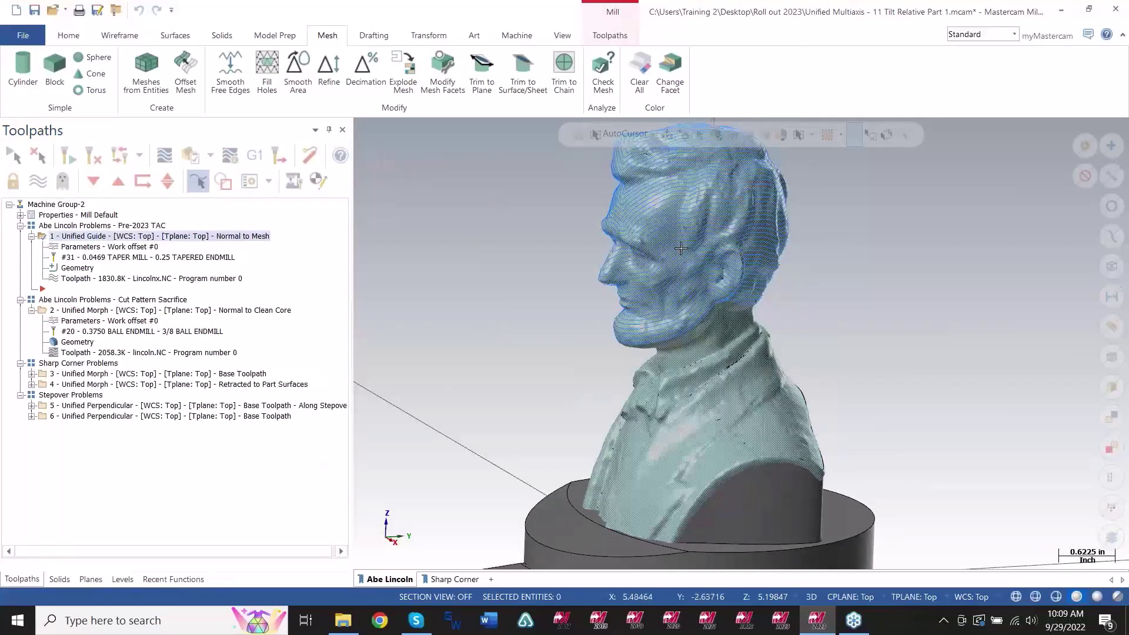
pyautogui.moveTo(680, 248); pyautogui.dragTo(723, 260, button='middle')
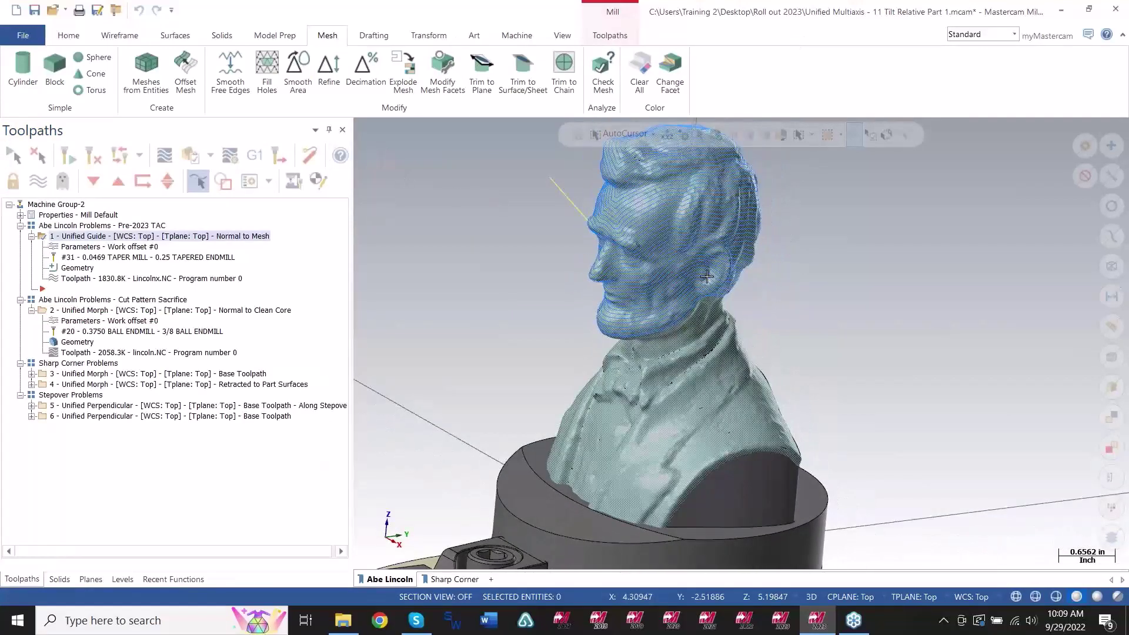
pyautogui.click(690, 349)
pyautogui.press('Escape')
pyautogui.scroll(1, 699, 329)
pyautogui.scroll(-3, 697, 324)
pyautogui.scroll(3, 676, 406)
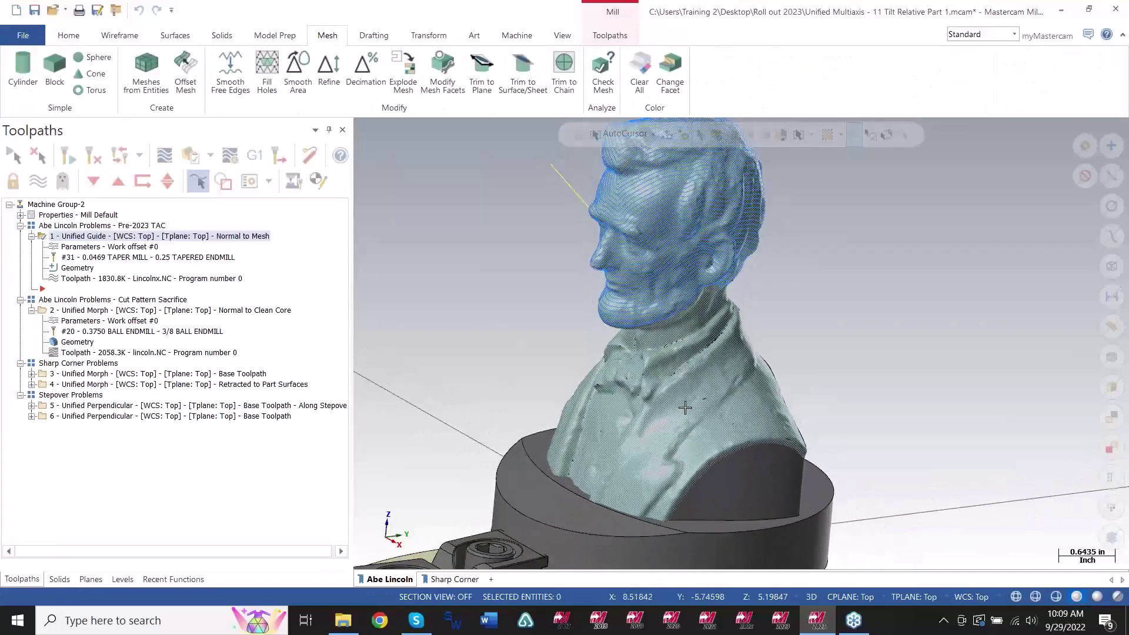
pyautogui.scroll(-1, 747, 494)
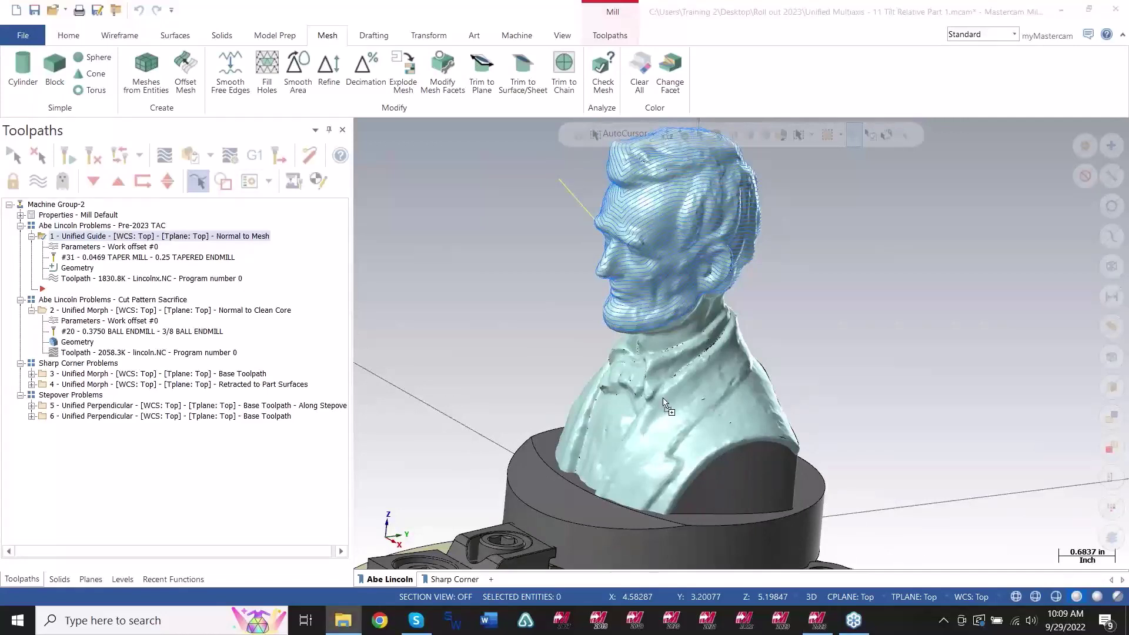
# Open the file "Unified Multiaxis - 13 Tilt Relative Part 3.mcam" in place of the Abe Lincoln file.
pyautogui.moveTo(663, 399); pyautogui.dragTo(656, 386)
pyautogui.click(603, 338)
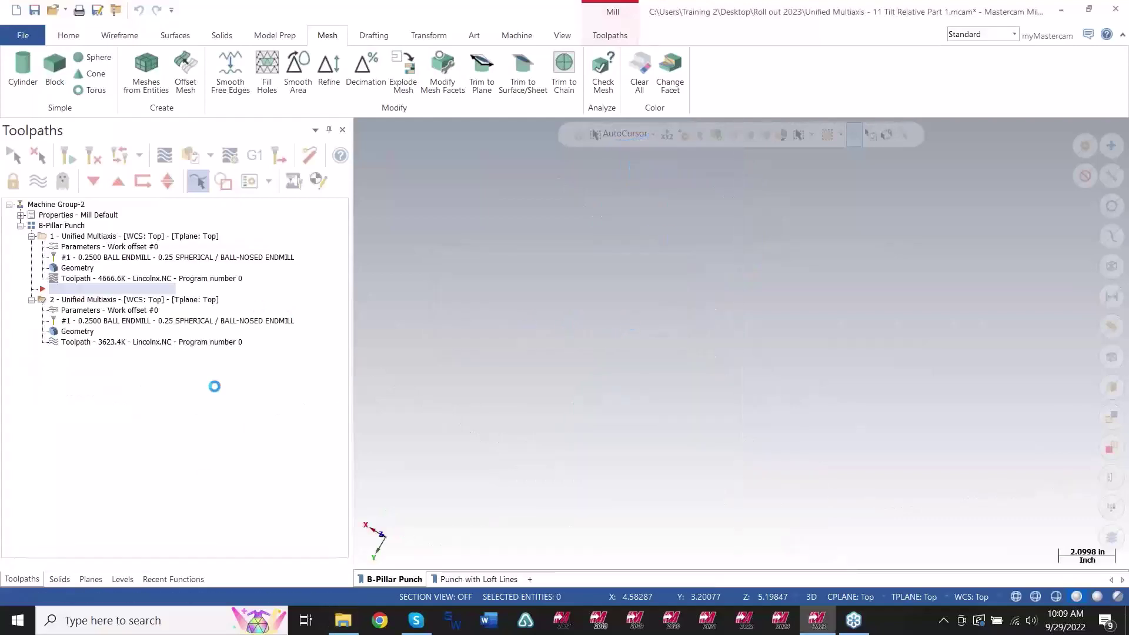
# Briefly show the Tilt Lines level, and leave only the Reference Surface level visible.
pyautogui.click(122, 571)
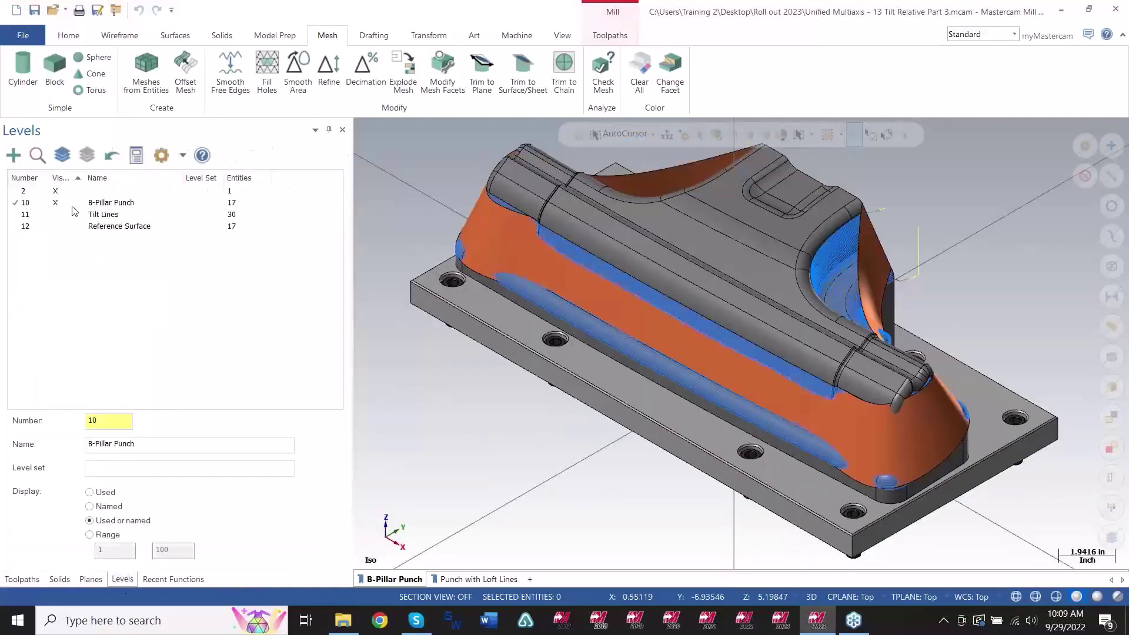
pyautogui.click(62, 191)
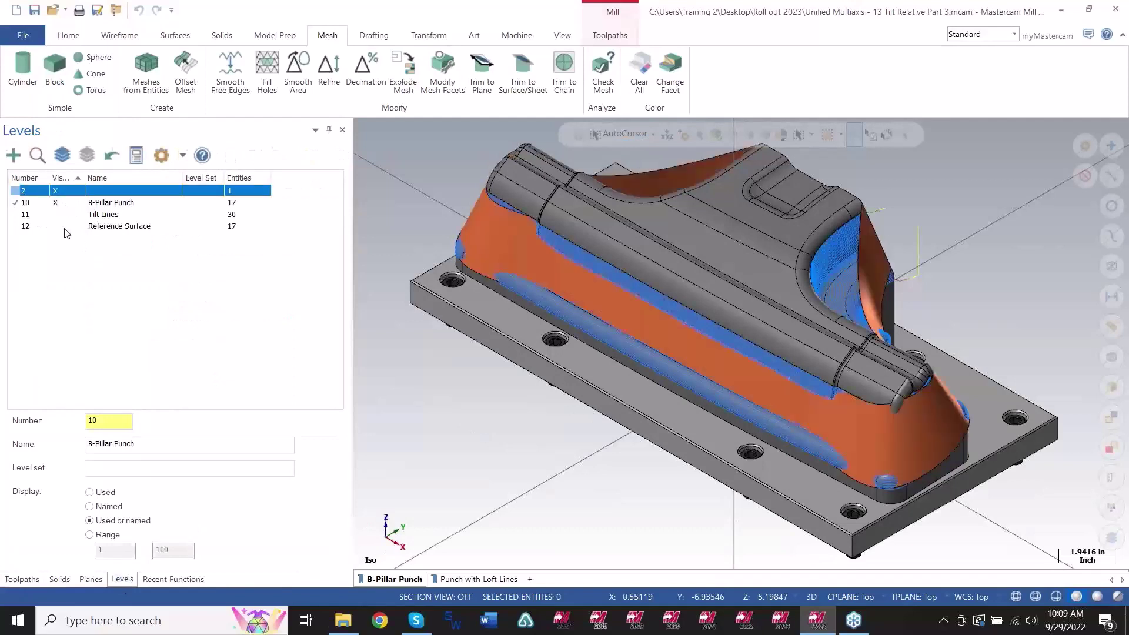
pyautogui.click(62, 214)
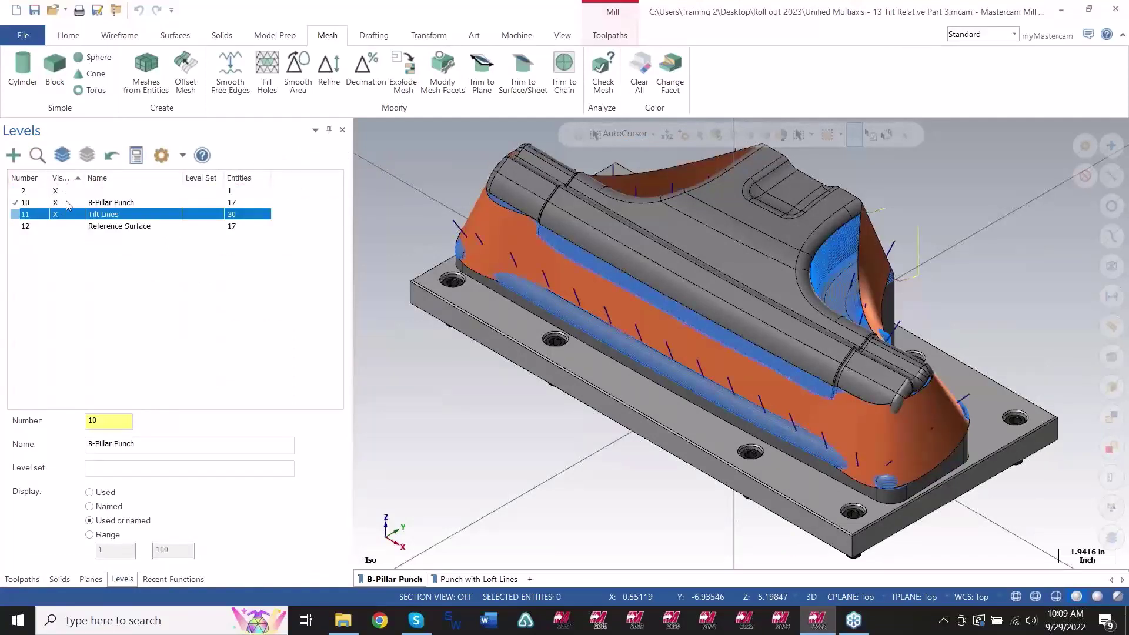
pyautogui.click(57, 227)
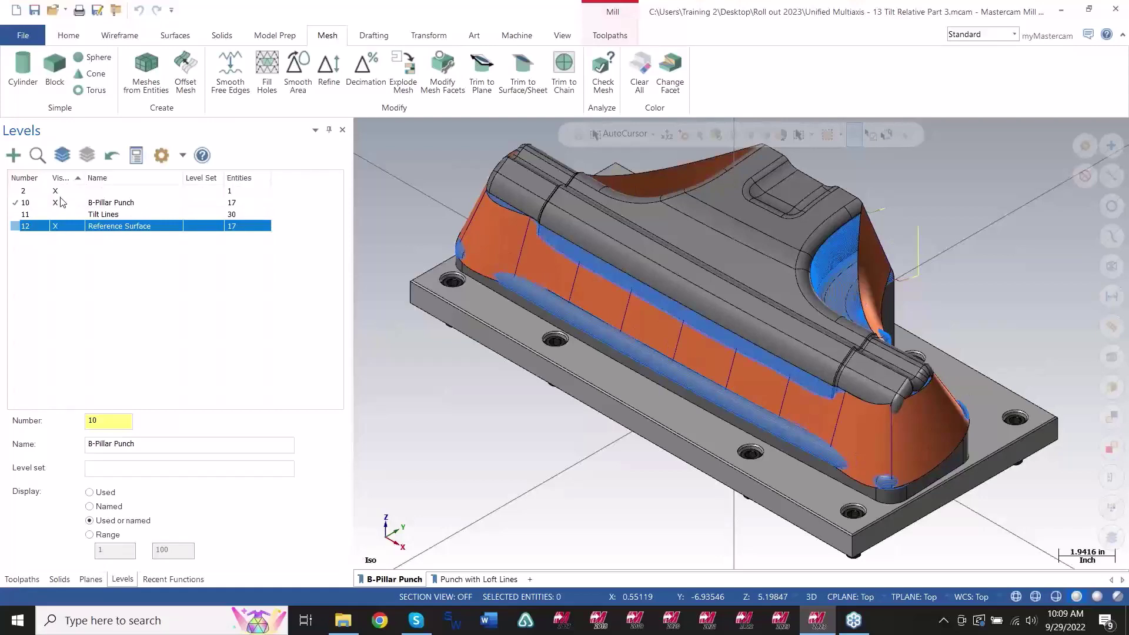
pyautogui.click(63, 203)
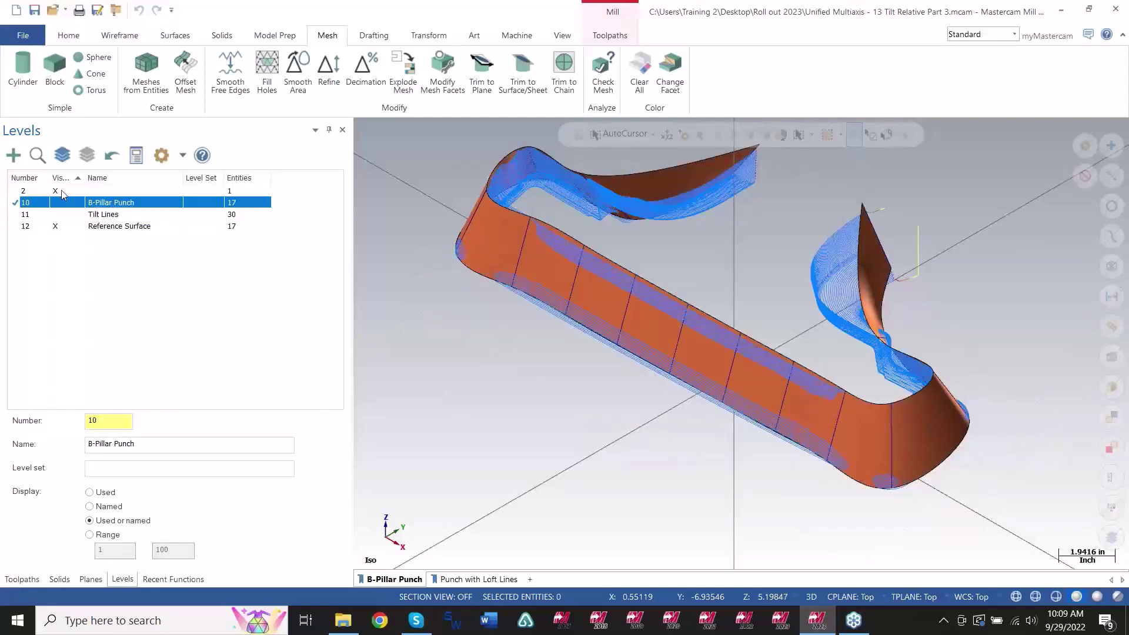
pyautogui.click(58, 191)
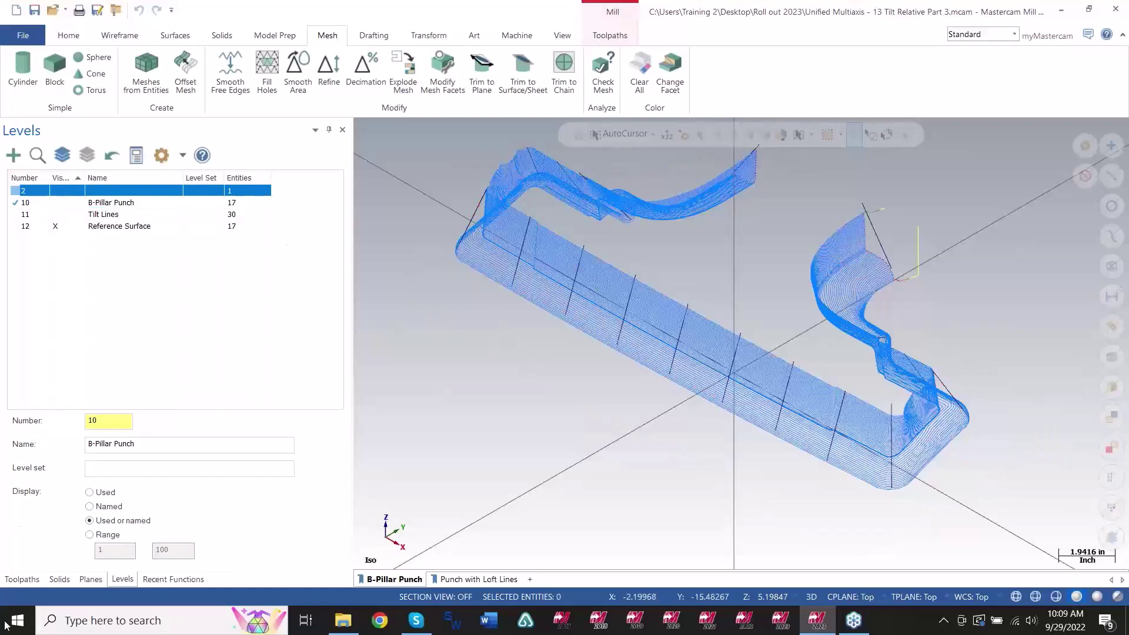
# Turn off the display of both Unified Morph toolpaths so only the reference geometry remains in view.
pyautogui.click(22, 579)
pyautogui.click(40, 186)
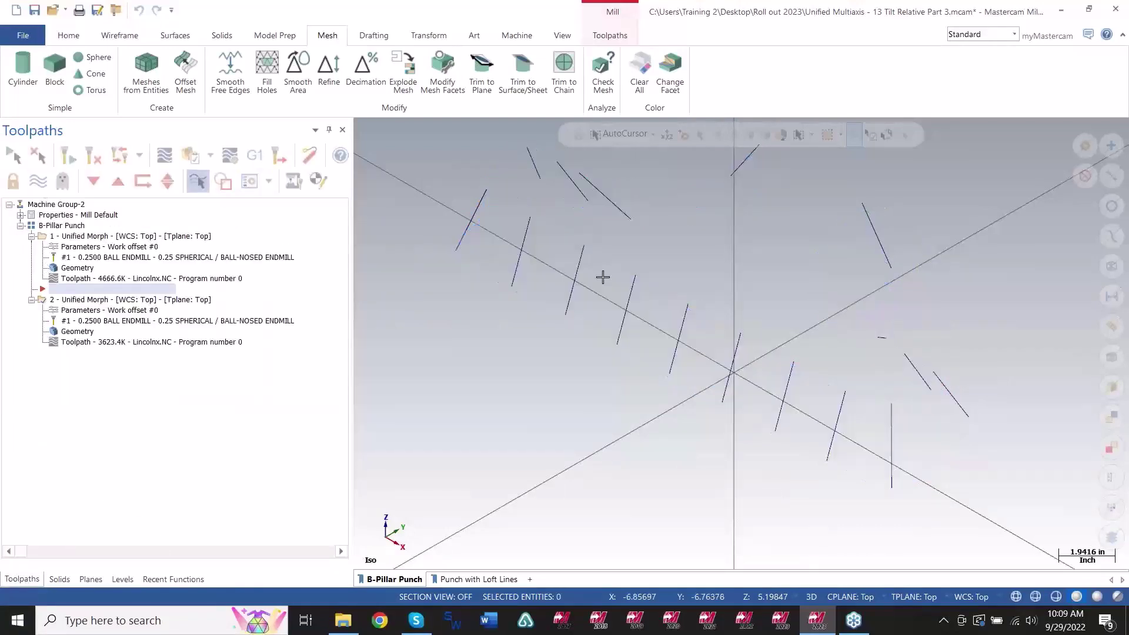
pyautogui.moveTo(602, 277); pyautogui.dragTo(869, 268, button='middle')
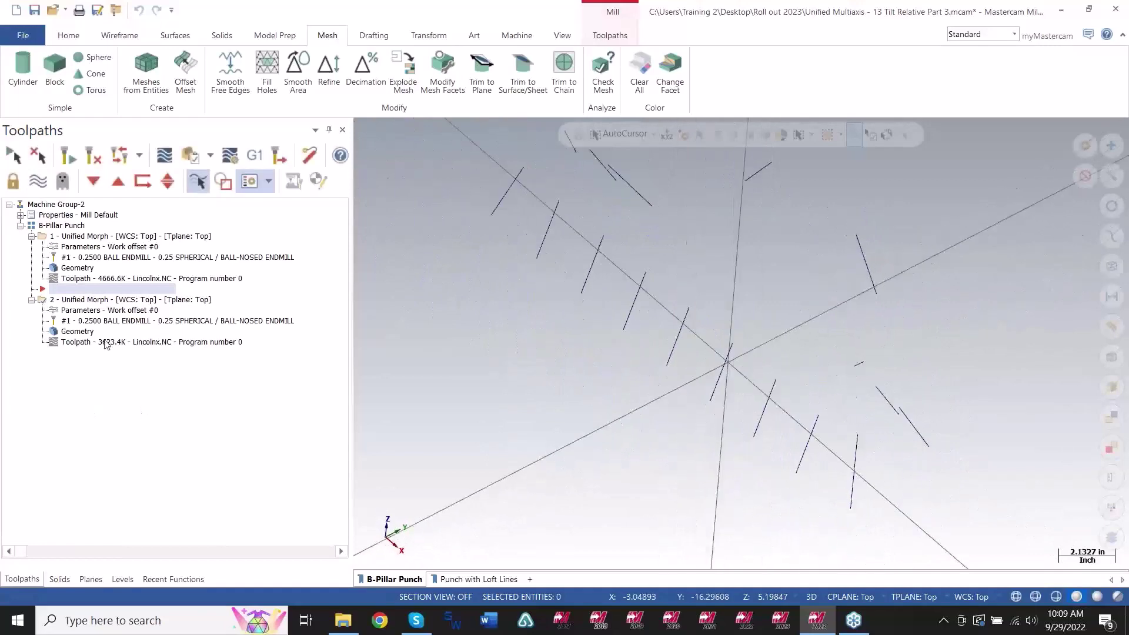
# Show the B-Pillar Punch level and examine the reference lines close to the punch's end corner.
pyautogui.click(120, 579)
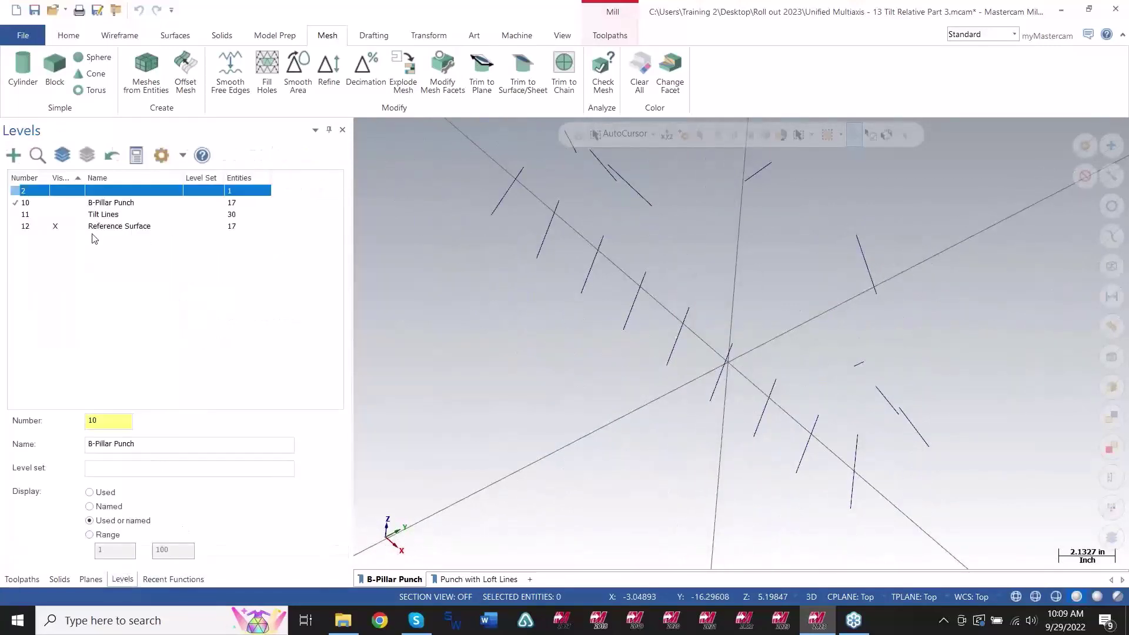
pyautogui.click(73, 203)
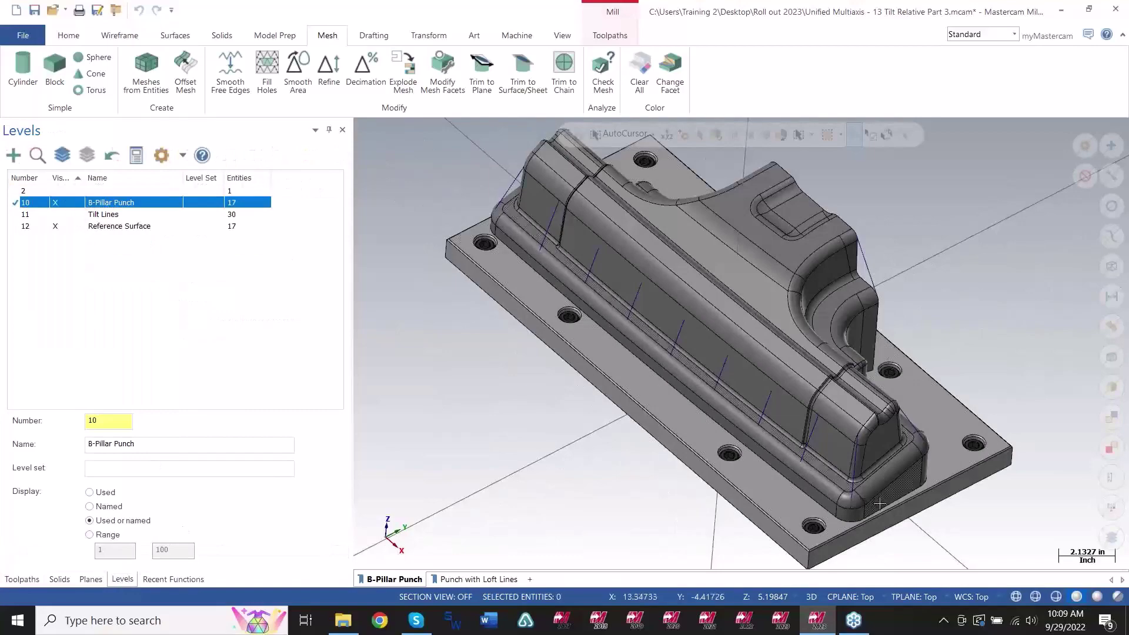
pyautogui.scroll(5, 879, 504)
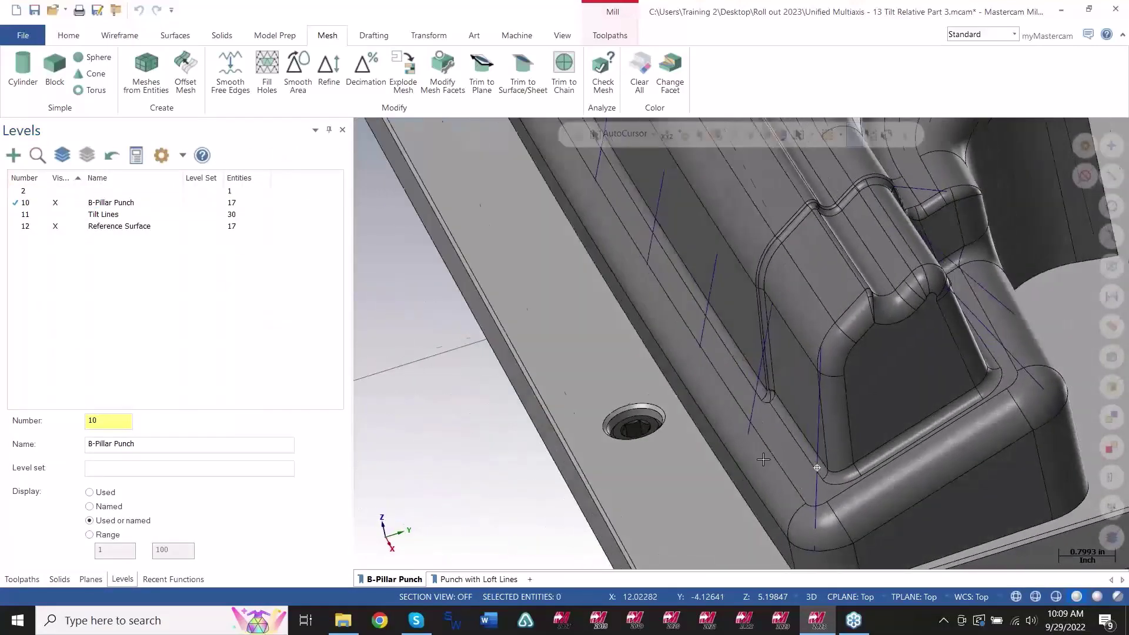
pyautogui.moveTo(763, 459); pyautogui.dragTo(800, 451, button='middle')
pyautogui.scroll(2, 745, 442)
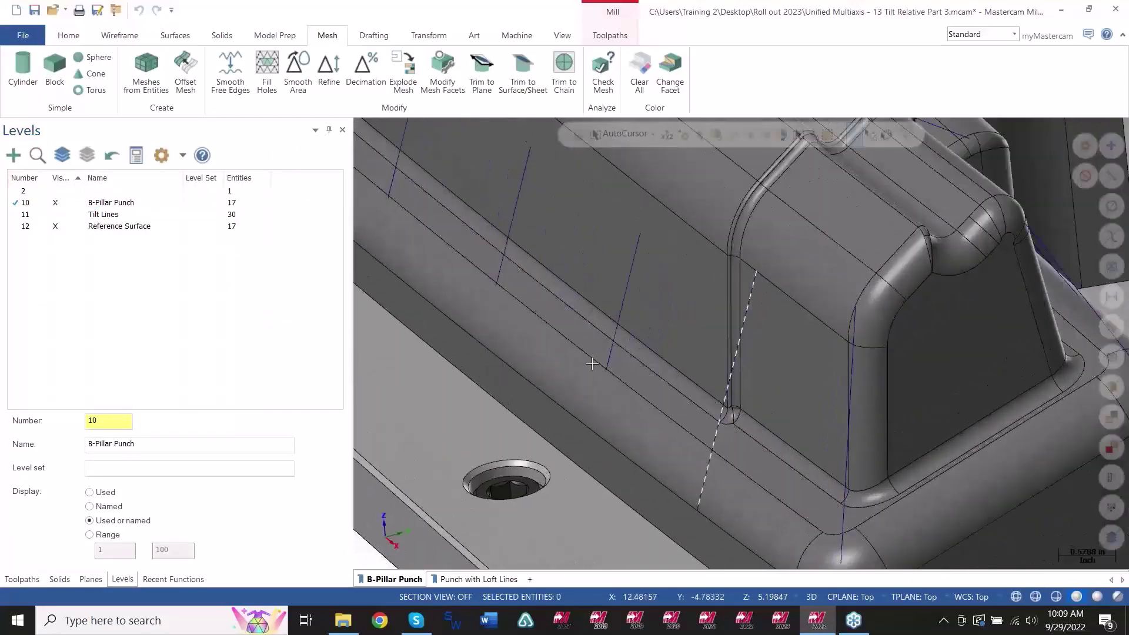
# Create a 1.0 in Line Normal to Point on the lower rounded face along the punch's long side.
pyautogui.click(121, 36)
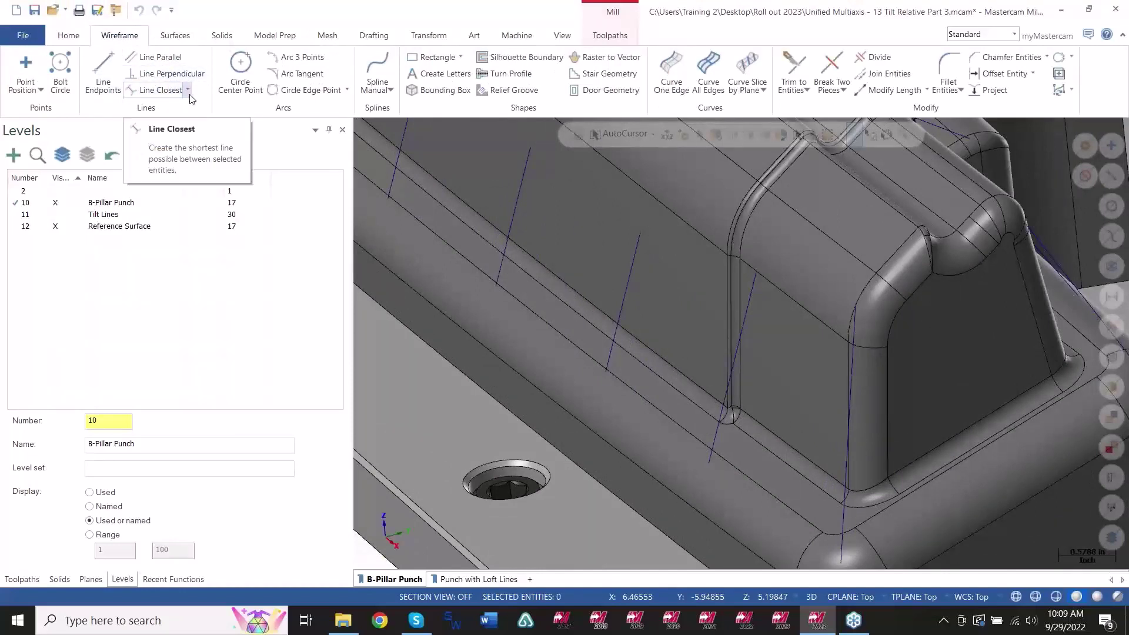
pyautogui.click(189, 92)
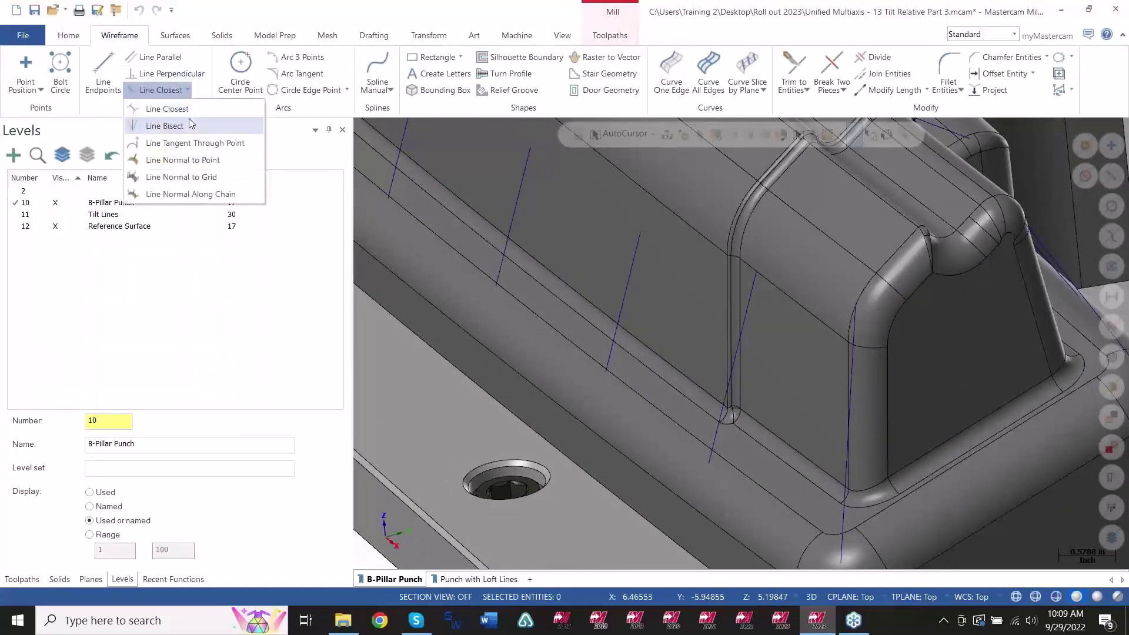
pyautogui.click(183, 162)
pyautogui.click(622, 412)
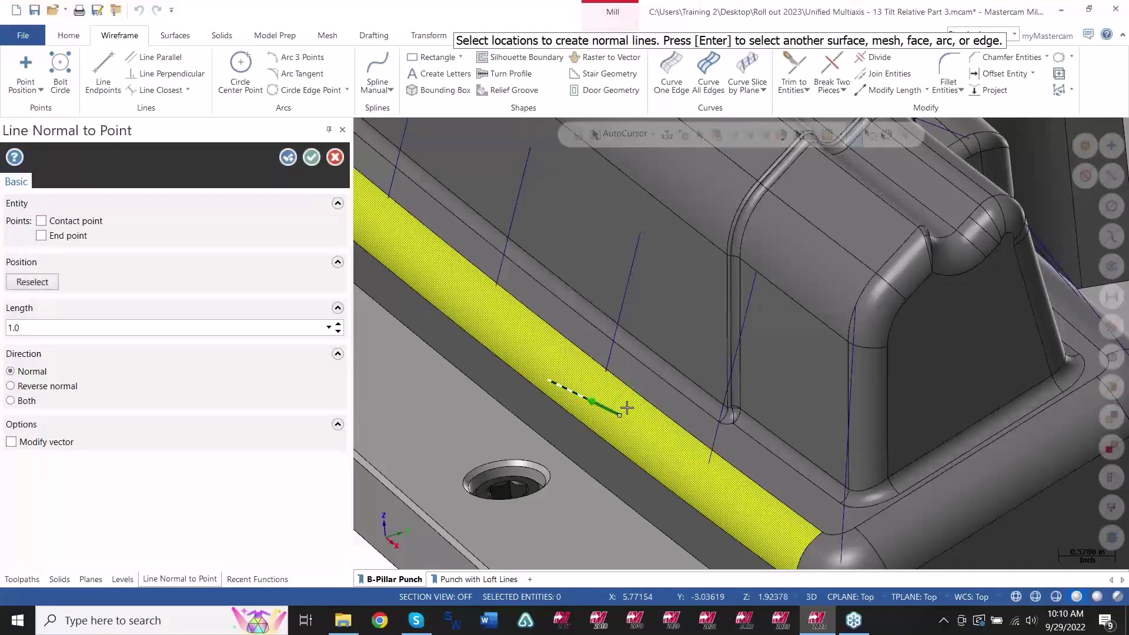
pyautogui.click(311, 158)
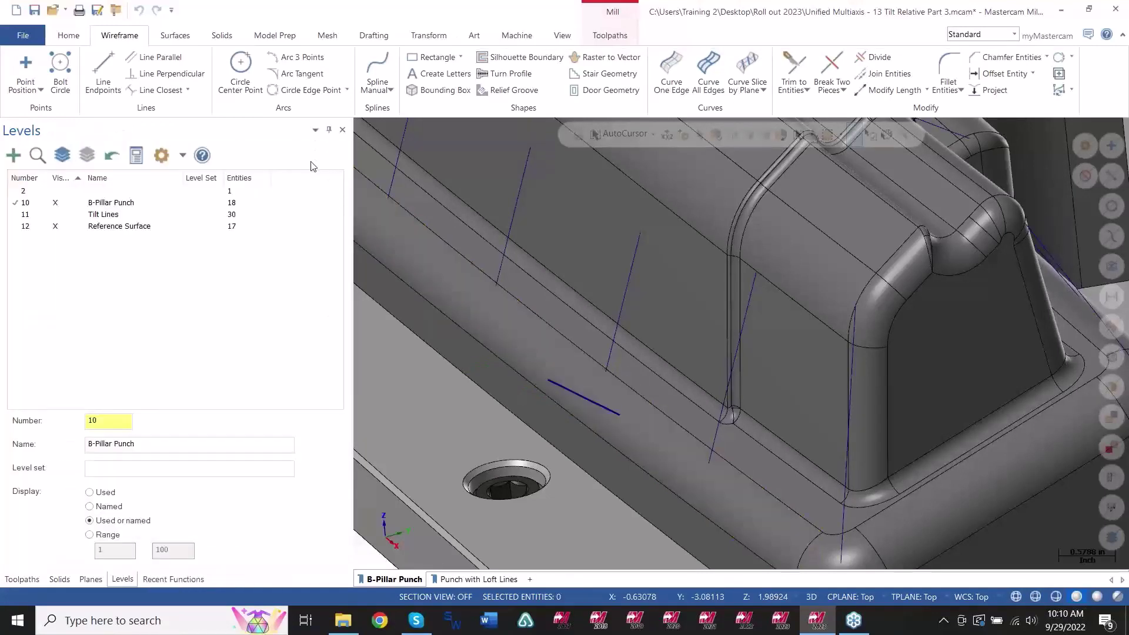
# Try to tilt the new normal line in two directions with Modify Vector, leaving its line direction as Defined.
pyautogui.click(926, 90)
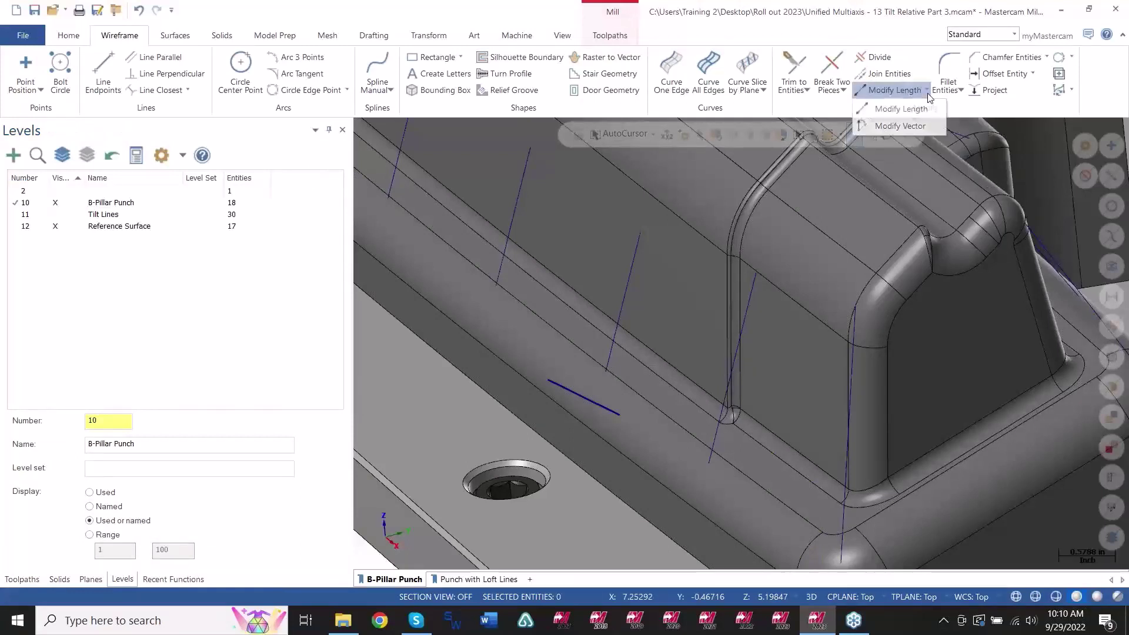
pyautogui.click(895, 126)
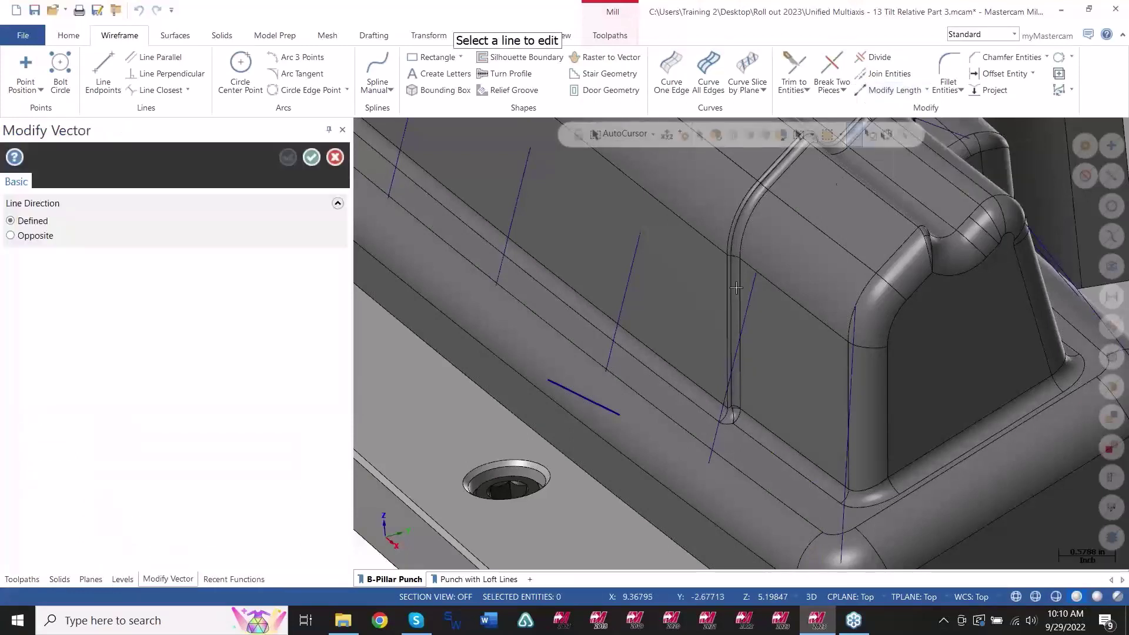
pyautogui.click(599, 400)
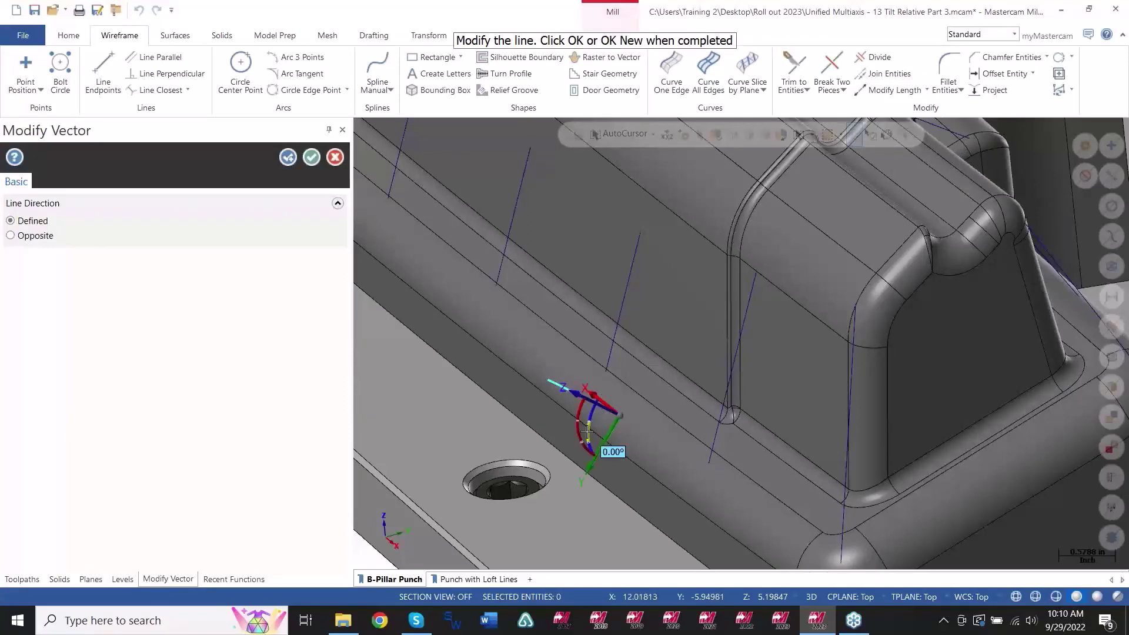
pyautogui.moveTo(588, 431); pyautogui.dragTo(608, 399)
pyautogui.moveTo(604, 412); pyautogui.dragTo(620, 360, button='middle')
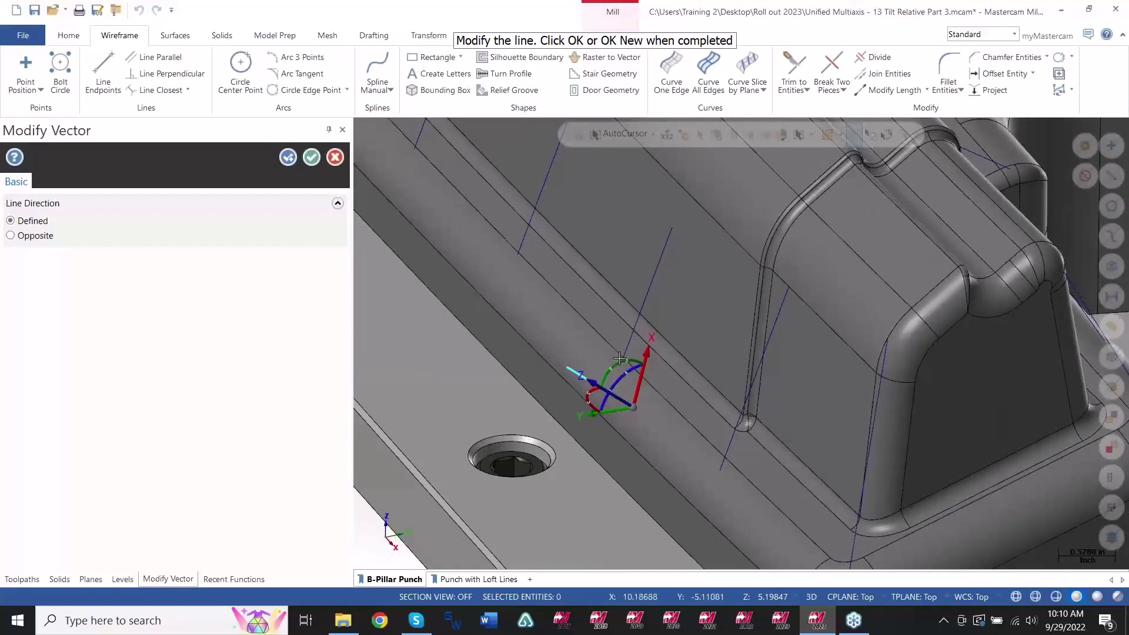
pyautogui.moveTo(615, 366); pyautogui.dragTo(628, 355)
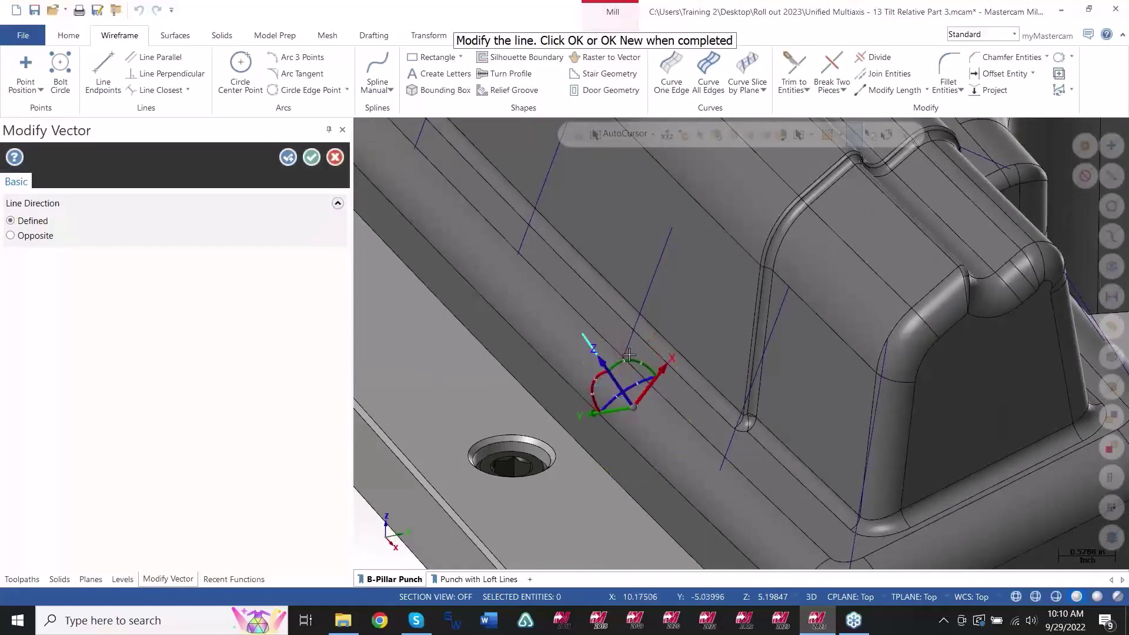
pyautogui.moveTo(611, 421); pyautogui.dragTo(587, 402, button='middle')
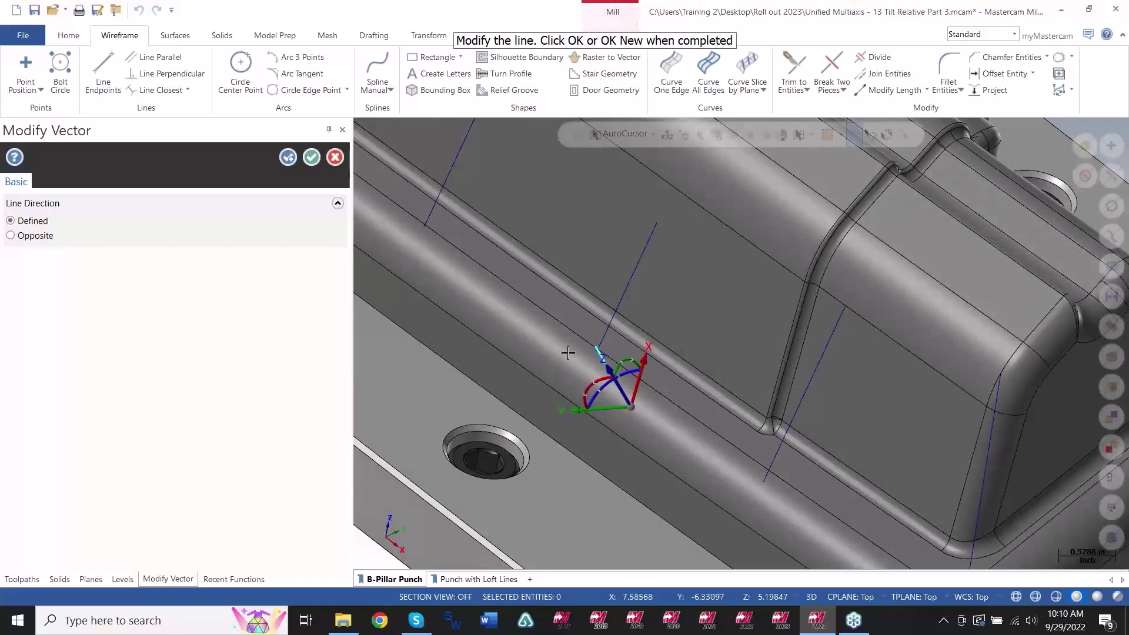
pyautogui.click(334, 157)
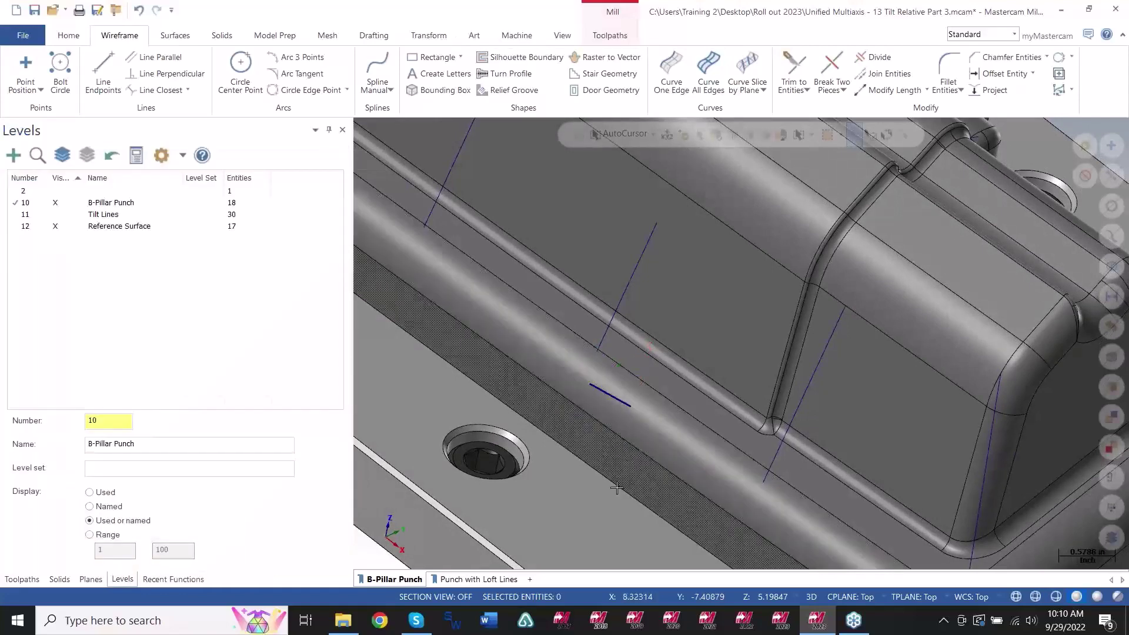
# Delete the normal line from the lower rounded face along the punch's long side.
pyautogui.click(617, 403)
pyautogui.press('Delete')
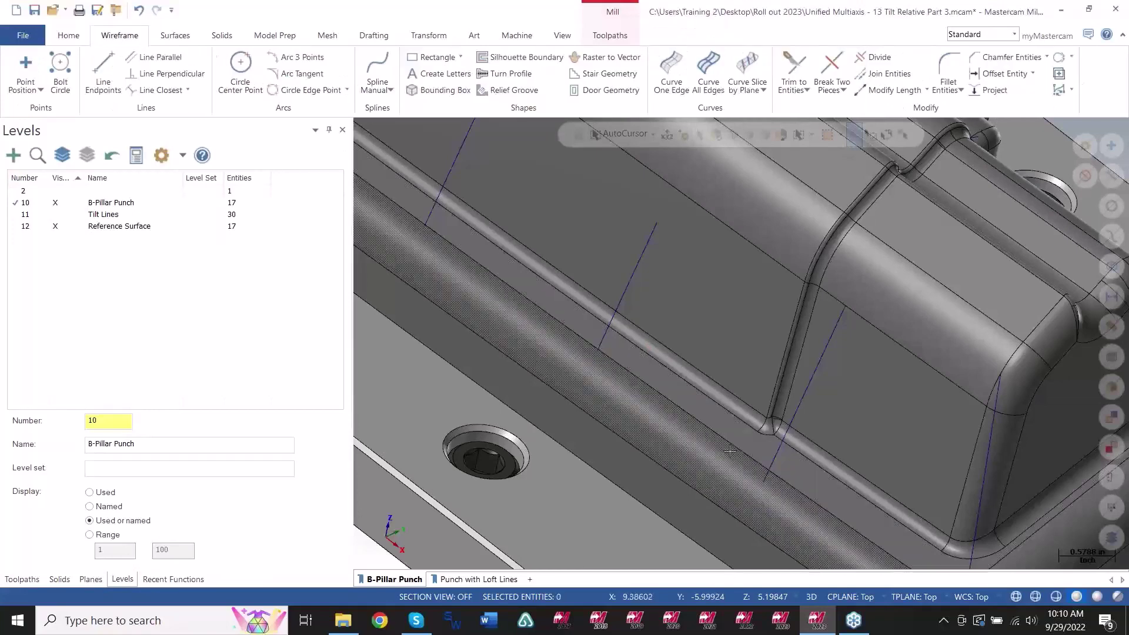
pyautogui.moveTo(620, 403); pyautogui.dragTo(817, 292, button='middle')
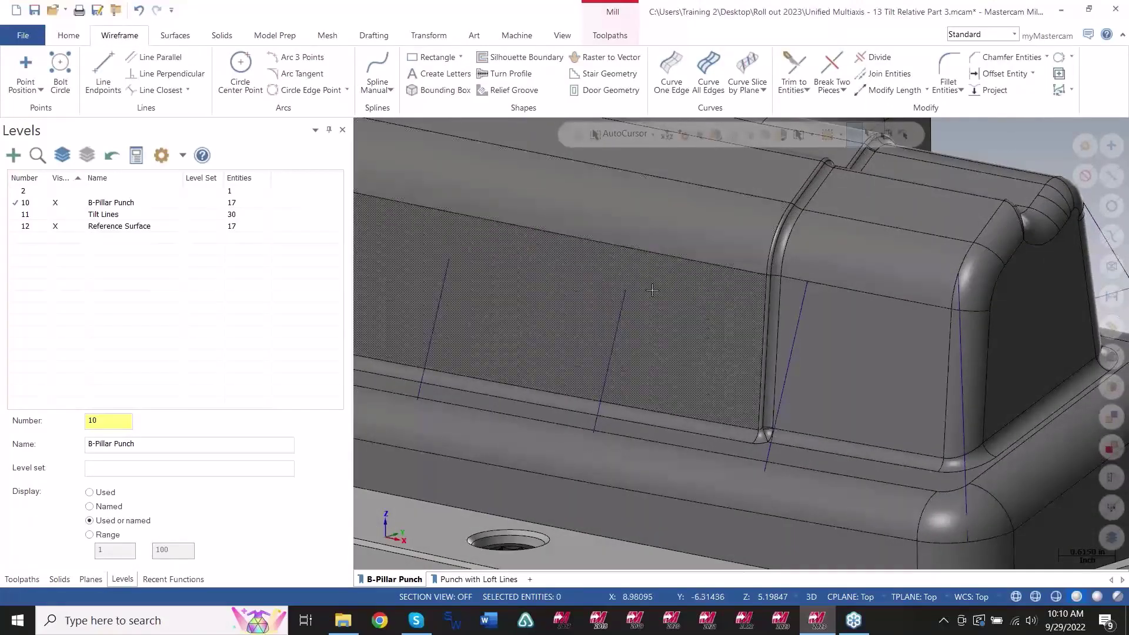
pyautogui.scroll(-4, 768, 399)
pyautogui.moveTo(768, 398); pyautogui.dragTo(572, 176, button='middle')
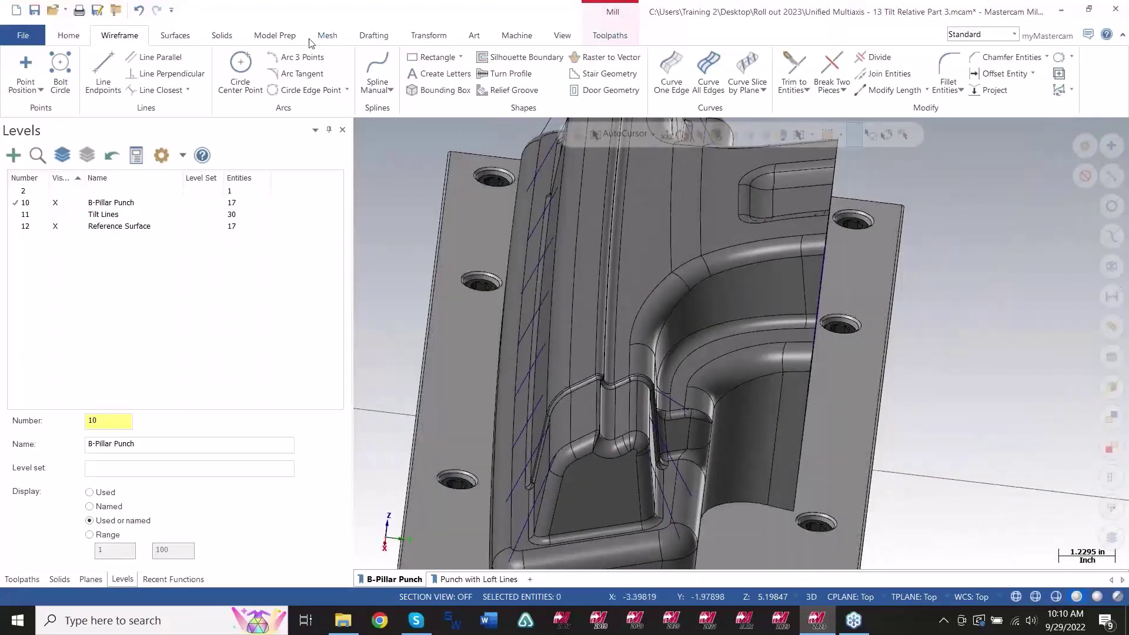
# Select the five reference lines around the punch's narrow end and curved inner side.
pyautogui.click(182, 37)
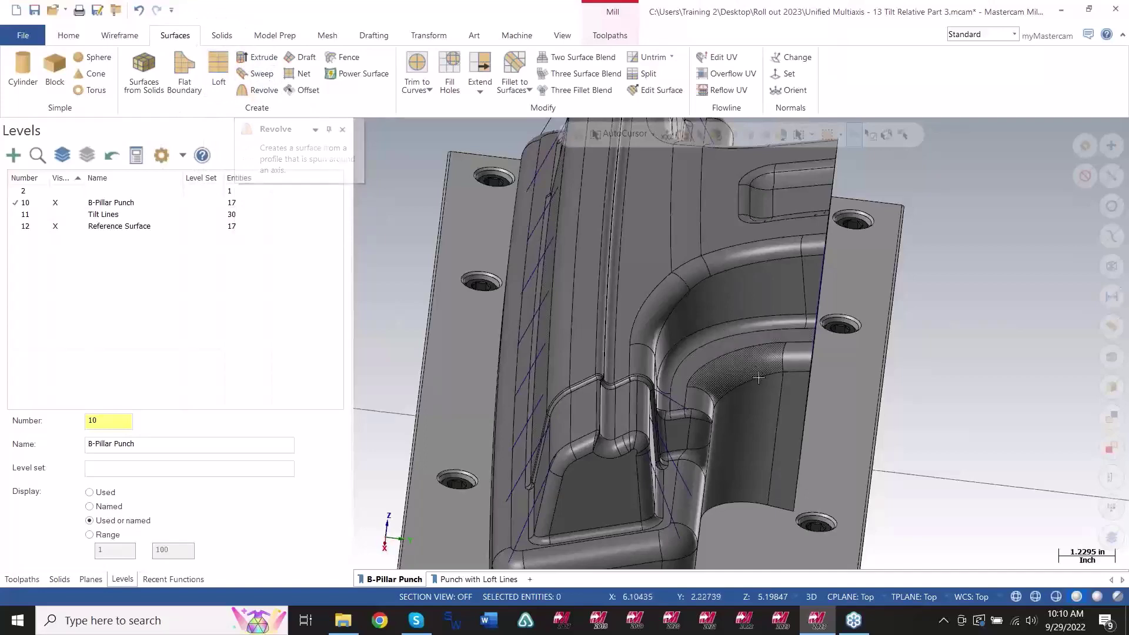
pyautogui.moveTo(757, 376); pyautogui.dragTo(676, 357, button='middle')
pyautogui.click(812, 294)
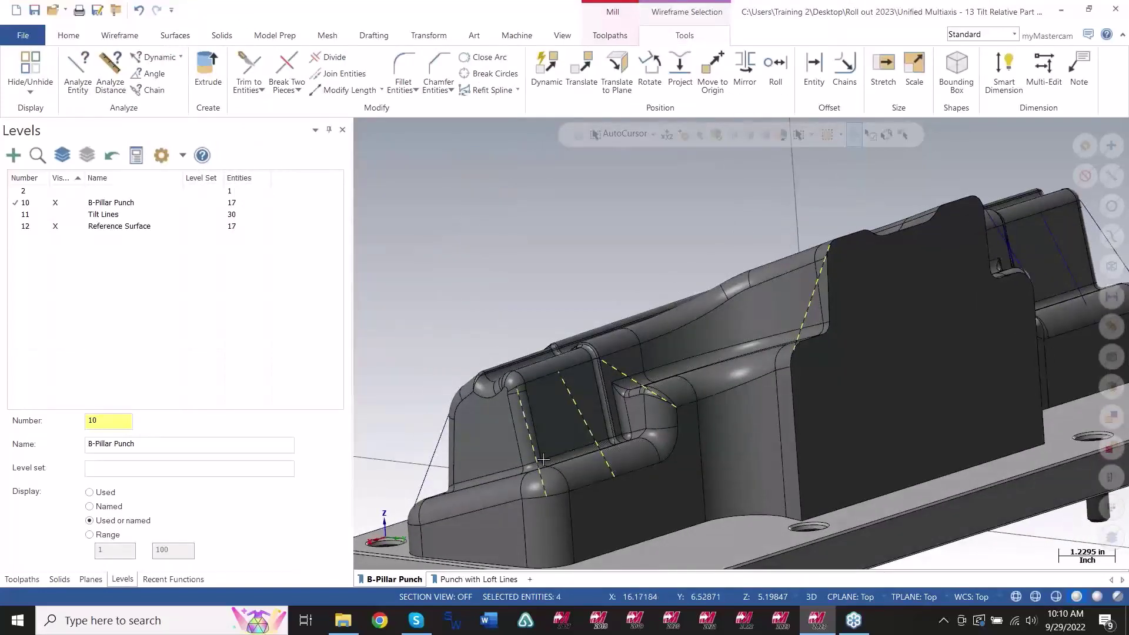
pyautogui.click(423, 475)
pyautogui.moveTo(423, 475); pyautogui.dragTo(373, 374, button='middle')
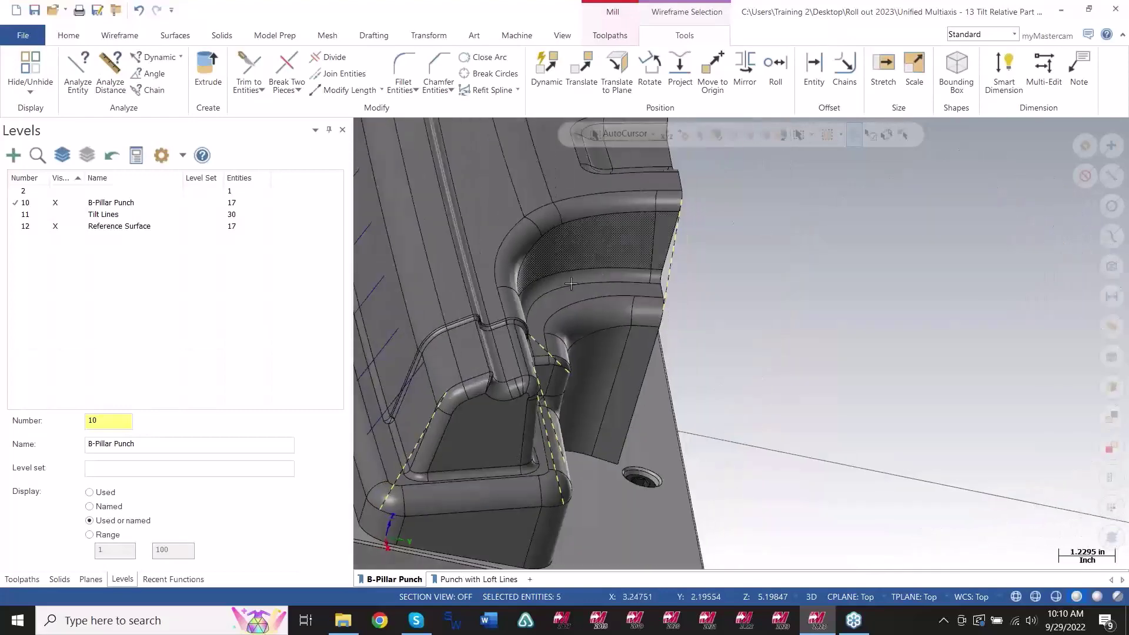
pyautogui.scroll(-3, 660, 458)
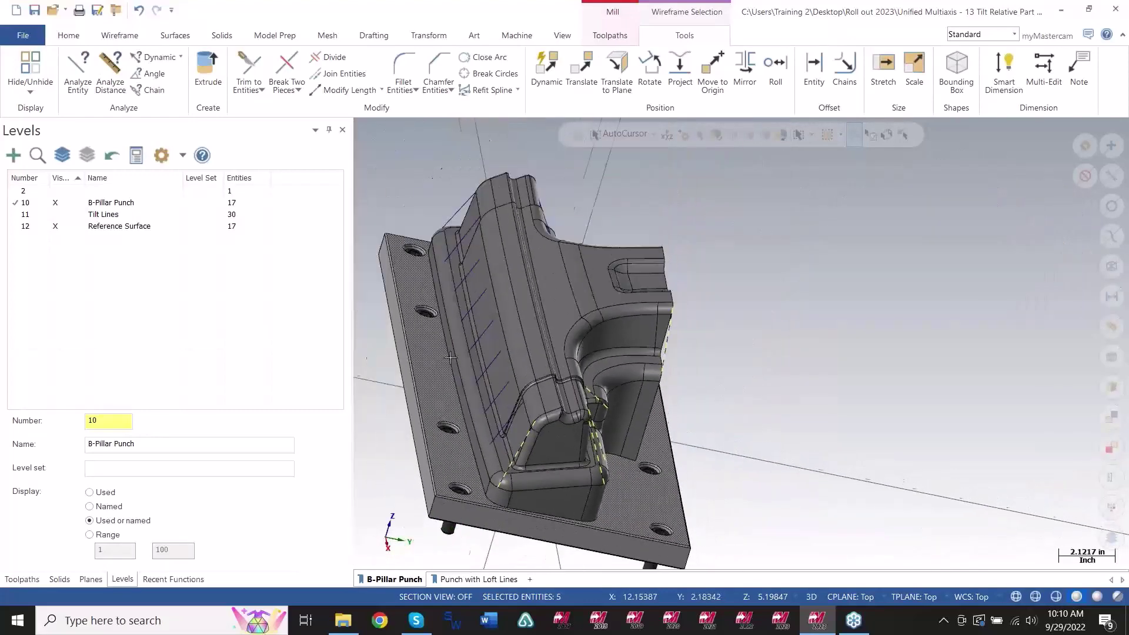
# Show level 2 with the orange reference surface, and deselect the reference lines around the punch's end.
pyautogui.click(60, 193)
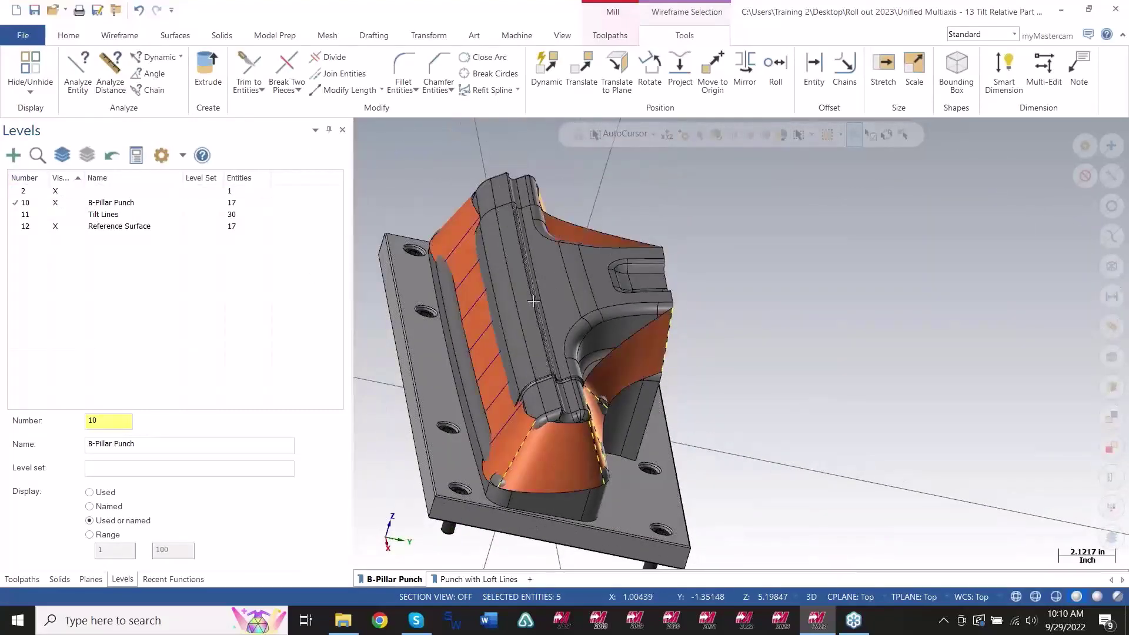
pyautogui.moveTo(396, 315); pyautogui.dragTo(504, 319, button='middle')
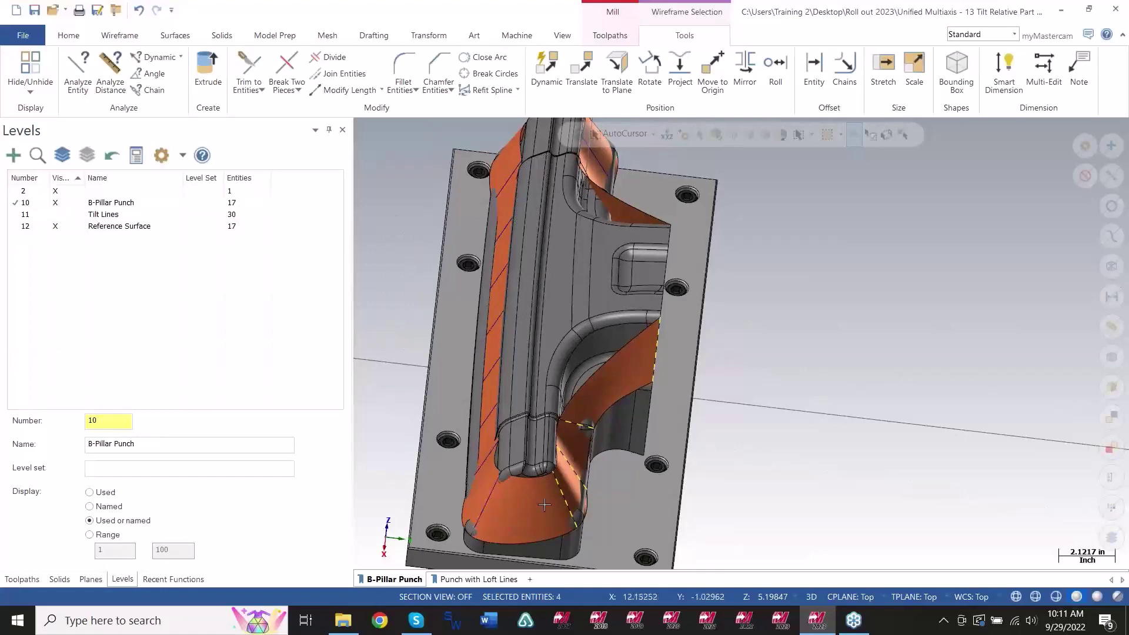
pyautogui.click(582, 481)
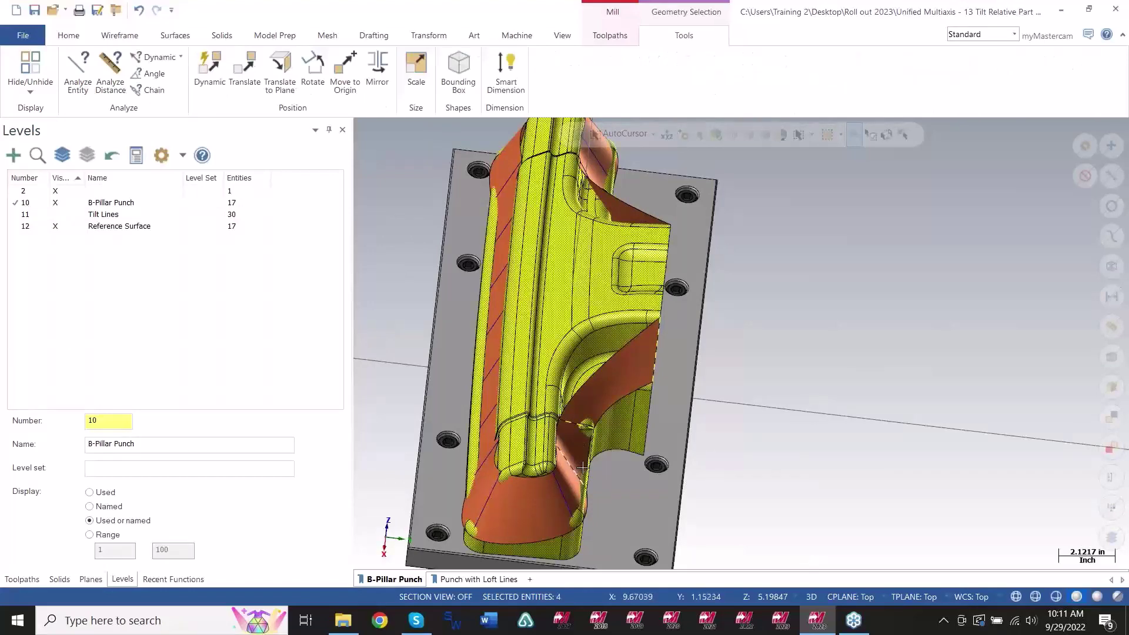
pyautogui.click(532, 394)
pyautogui.click(588, 430)
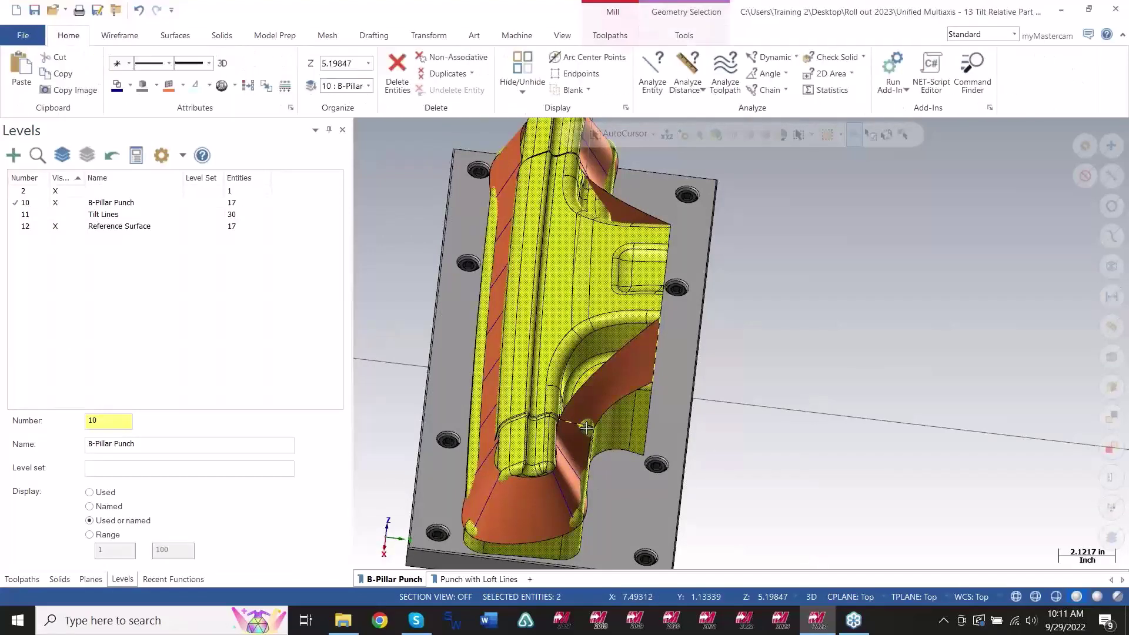
pyautogui.click(573, 420)
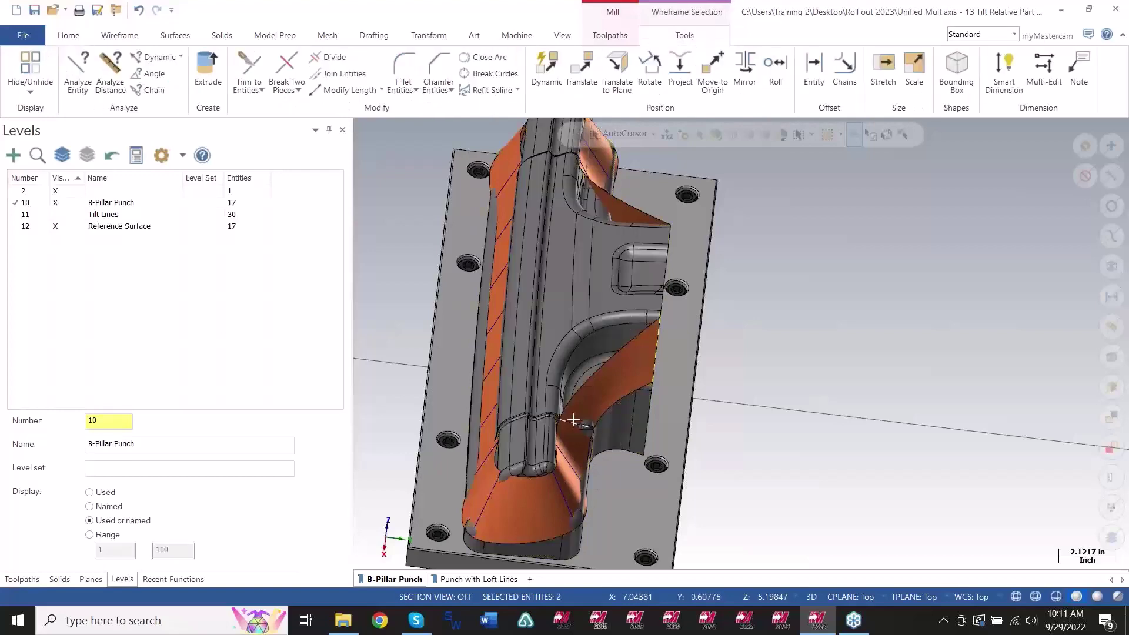
pyautogui.click(646, 371)
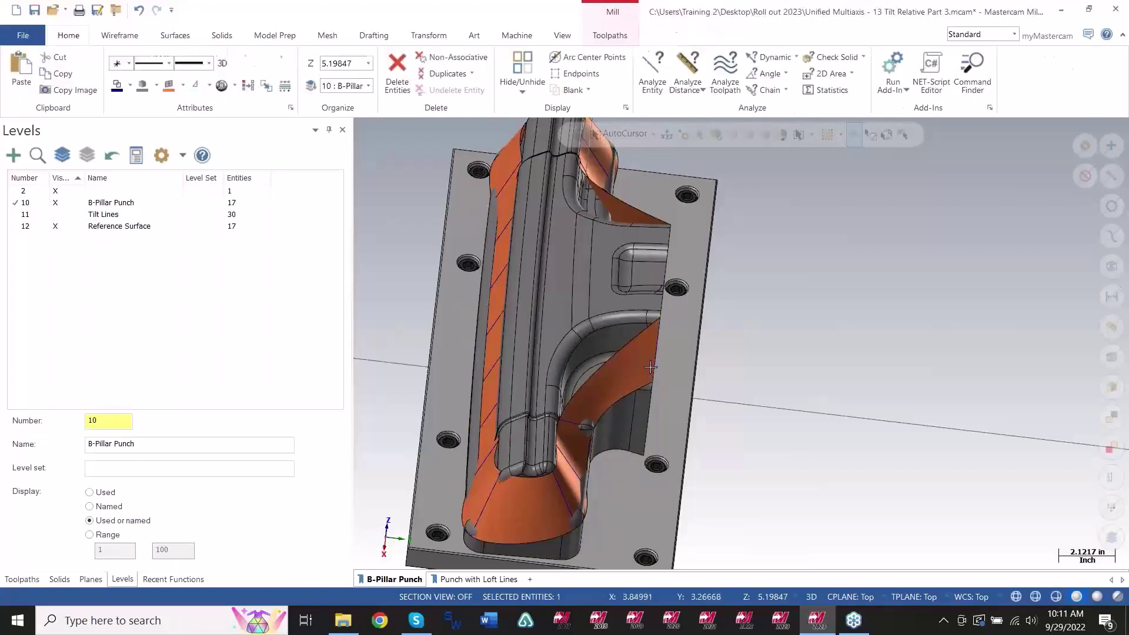
# Examine how the reference surface follows the reference lines along the punch's long side, around its end and on the curved side.
pyautogui.moveTo(490, 381); pyautogui.dragTo(910, 376, button='middle')
pyautogui.scroll(5, 798, 316)
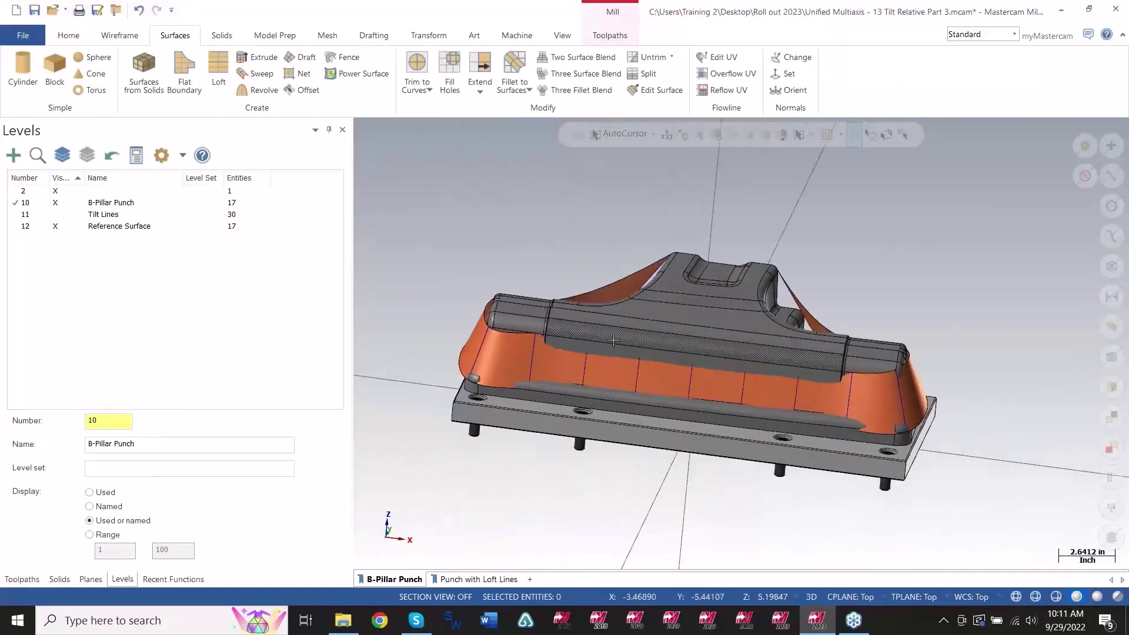
pyautogui.scroll(-2, 659, 297)
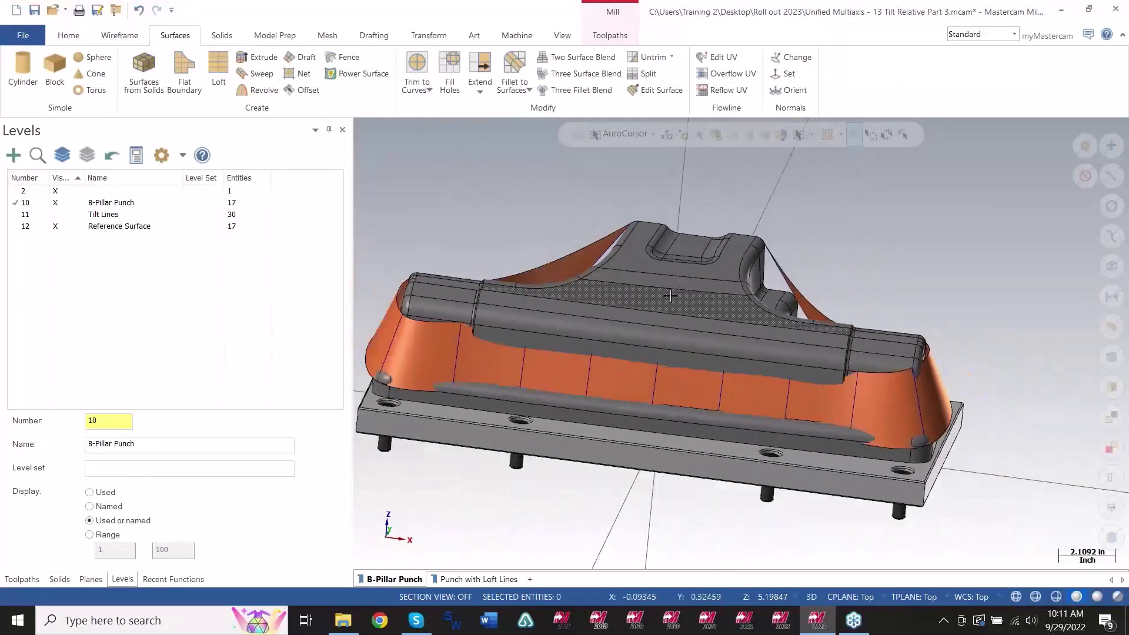
pyautogui.moveTo(679, 260); pyautogui.dragTo(638, 338, button='middle')
pyautogui.scroll(2, 620, 319)
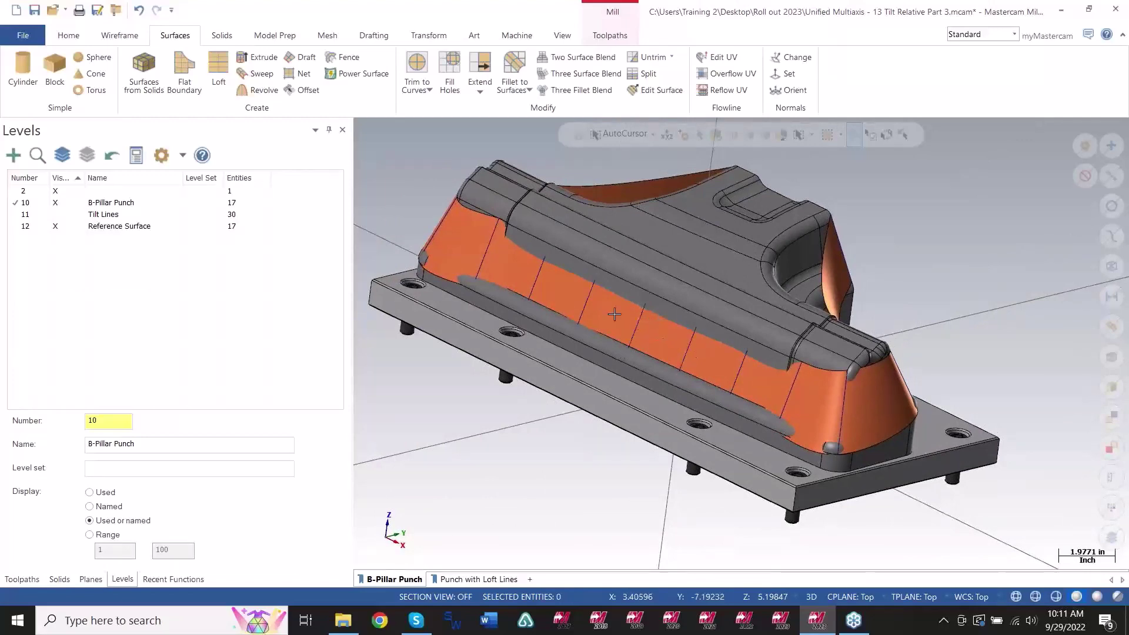
pyautogui.press('Left')
pyautogui.press('Left')
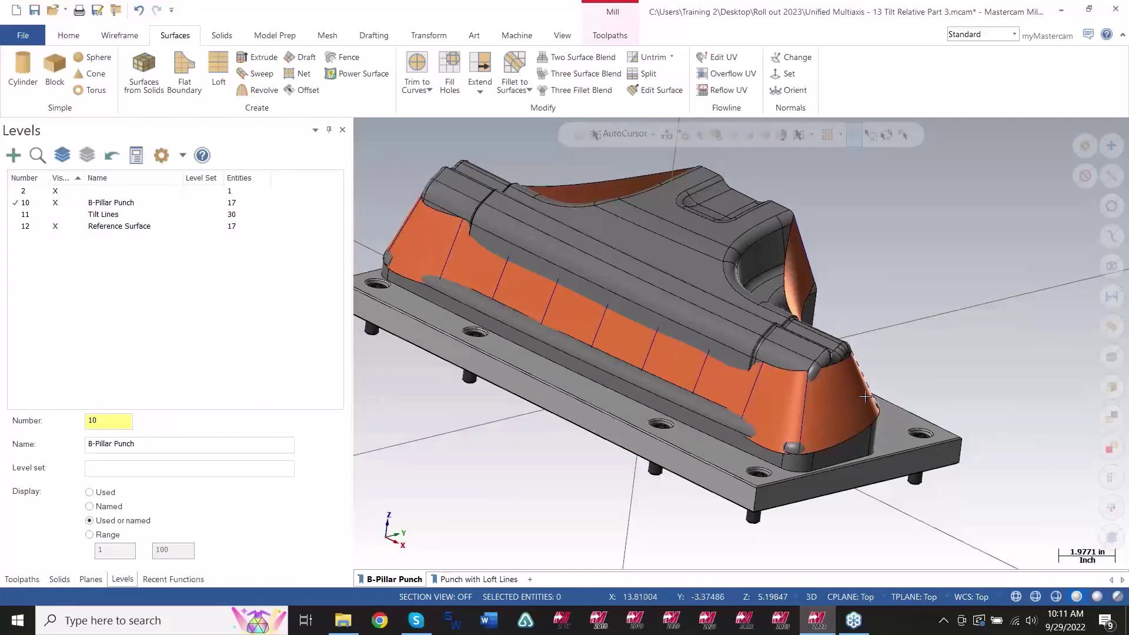
pyautogui.moveTo(865, 396); pyautogui.dragTo(693, 279, button='middle')
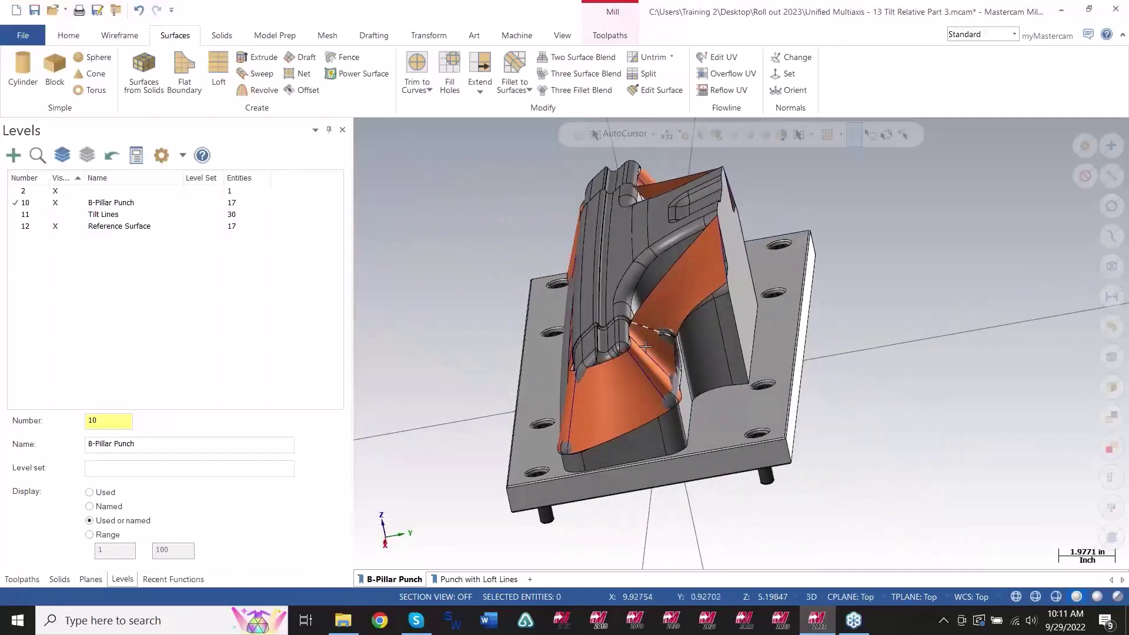
pyautogui.moveTo(671, 337); pyautogui.dragTo(711, 317, button='middle')
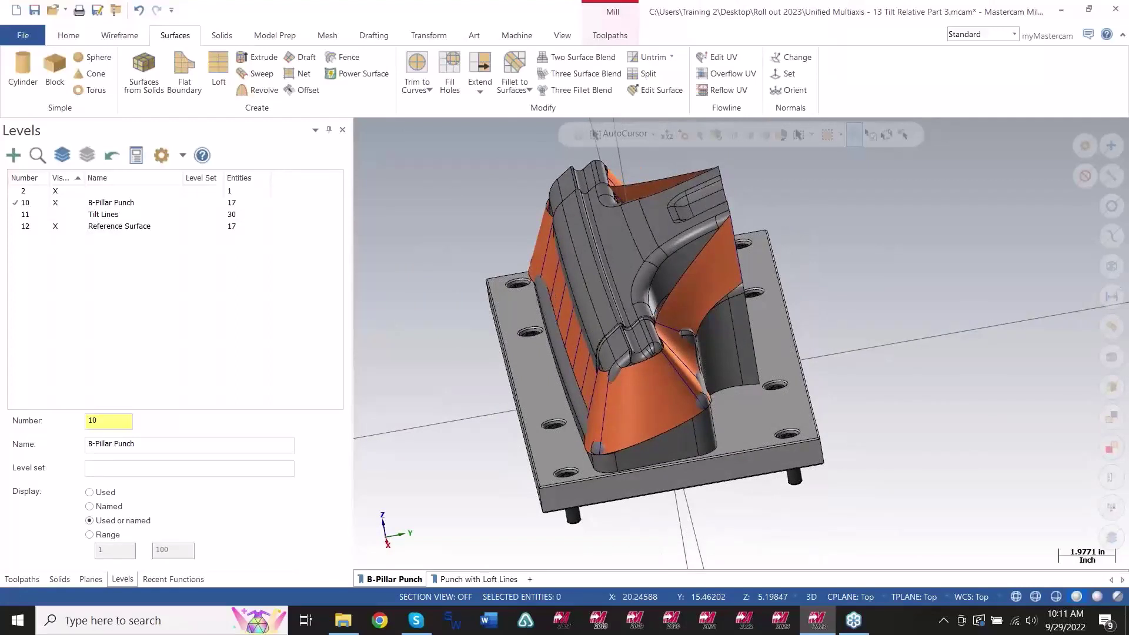
# Switch to the Mastercam Mill-Turn window with the BAXIS CONTOUR 2 file and display its toolpath operations.
pyautogui.hotkey('alt', 'Tab')
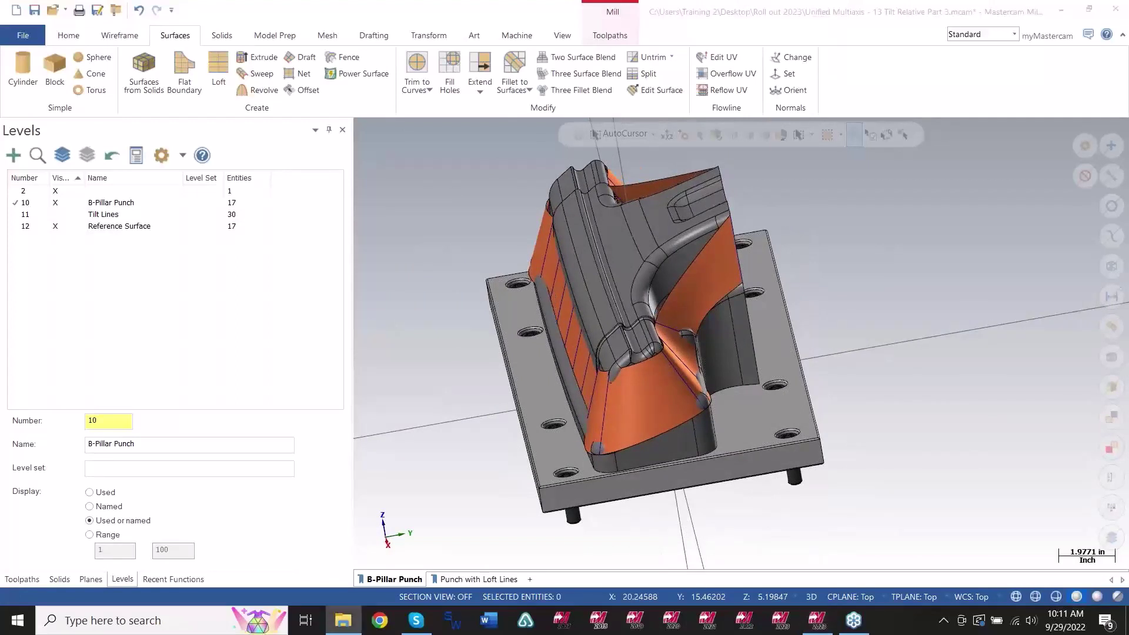
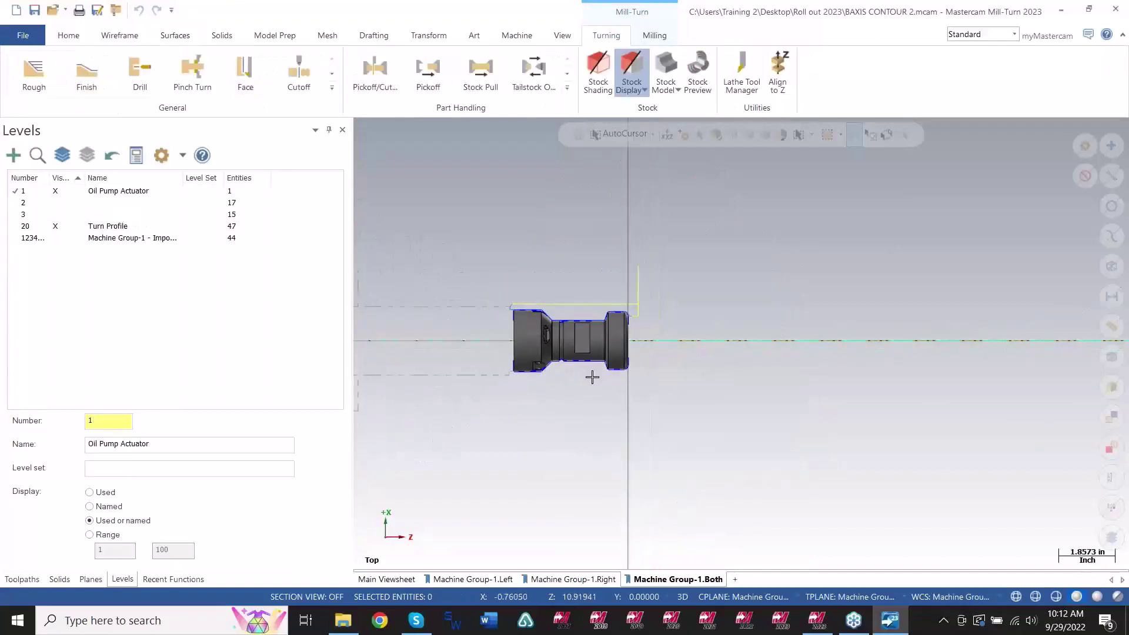
pyautogui.scroll(1, 592, 377)
pyautogui.scroll(-2, 788, 364)
pyautogui.scroll(2, 731, 393)
pyautogui.scroll(-2, 568, 351)
pyautogui.scroll(1, 569, 352)
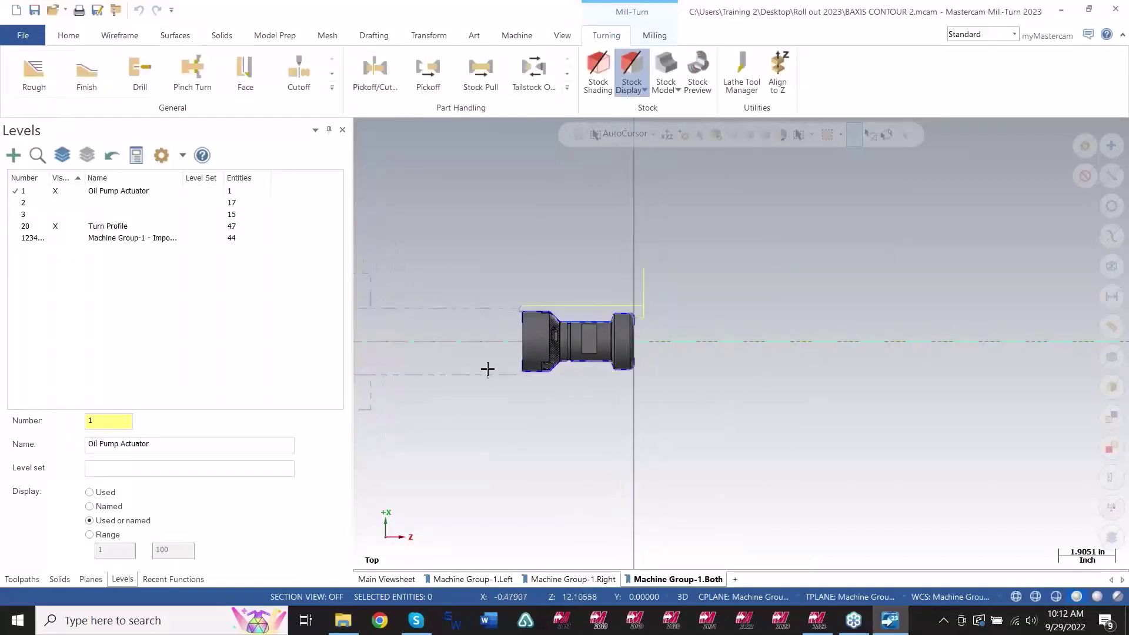
pyautogui.click(22, 579)
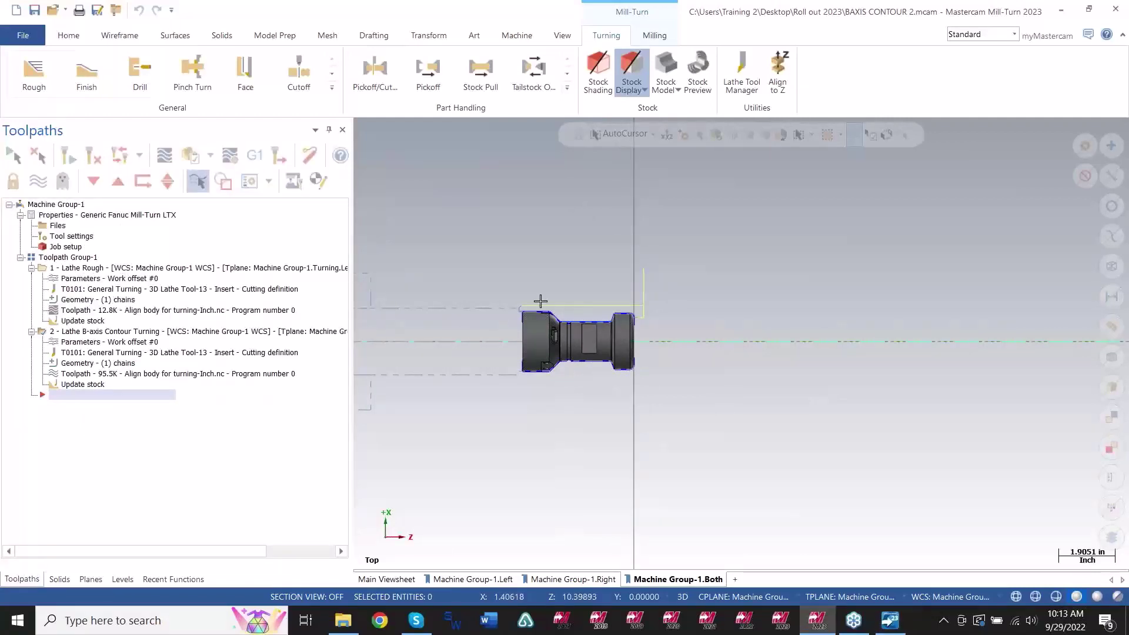
pyautogui.scroll(6, 541, 301)
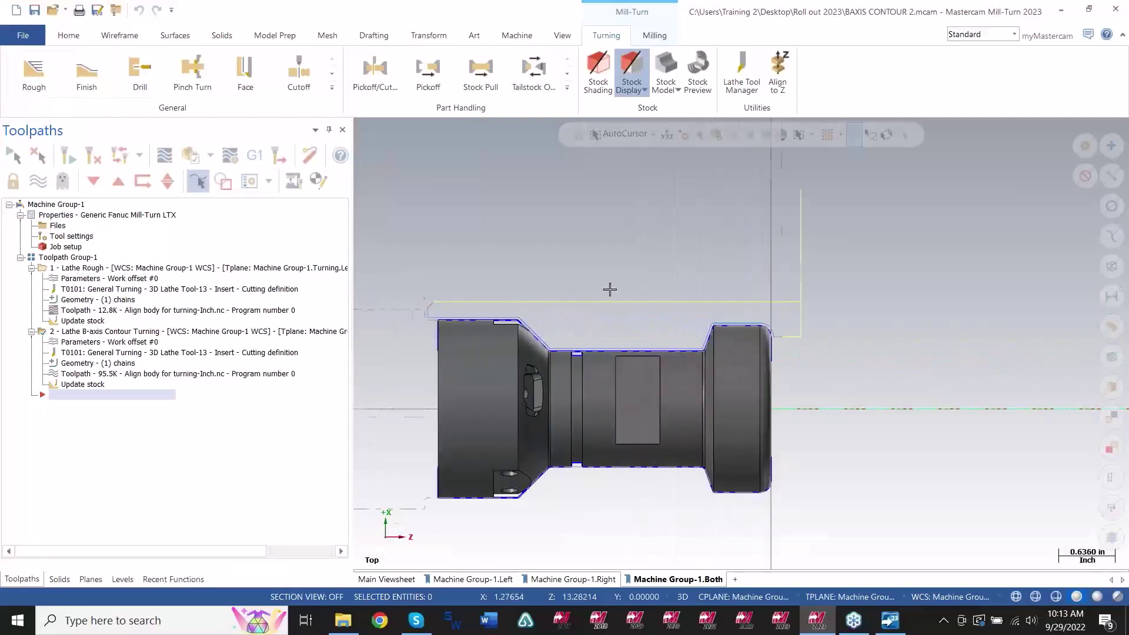
# Backplot the Lathe Rough operation and examine how the tool clears the recess between the actuator's two large diameters.
pyautogui.click(136, 268)
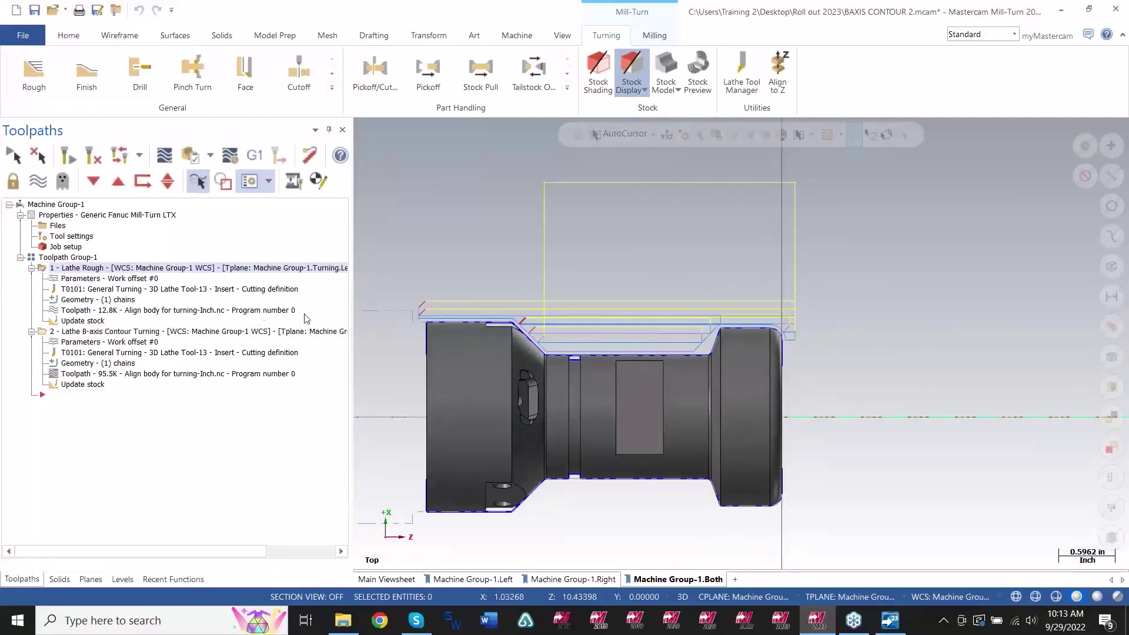
pyautogui.hotkey('alt', 't')
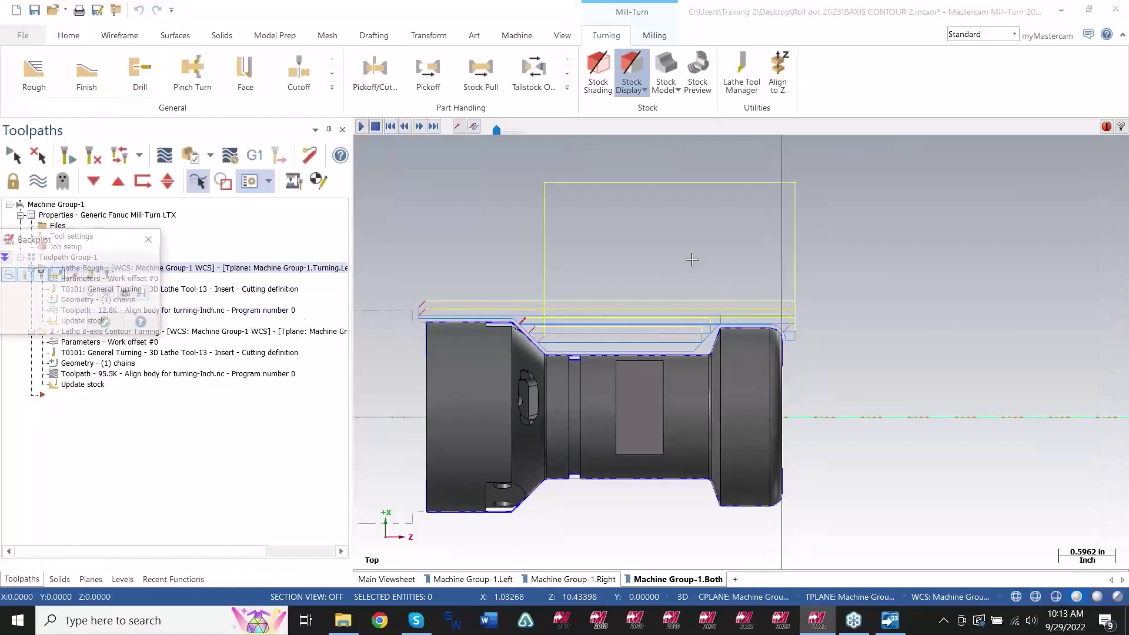
pyautogui.scroll(2, 652, 322)
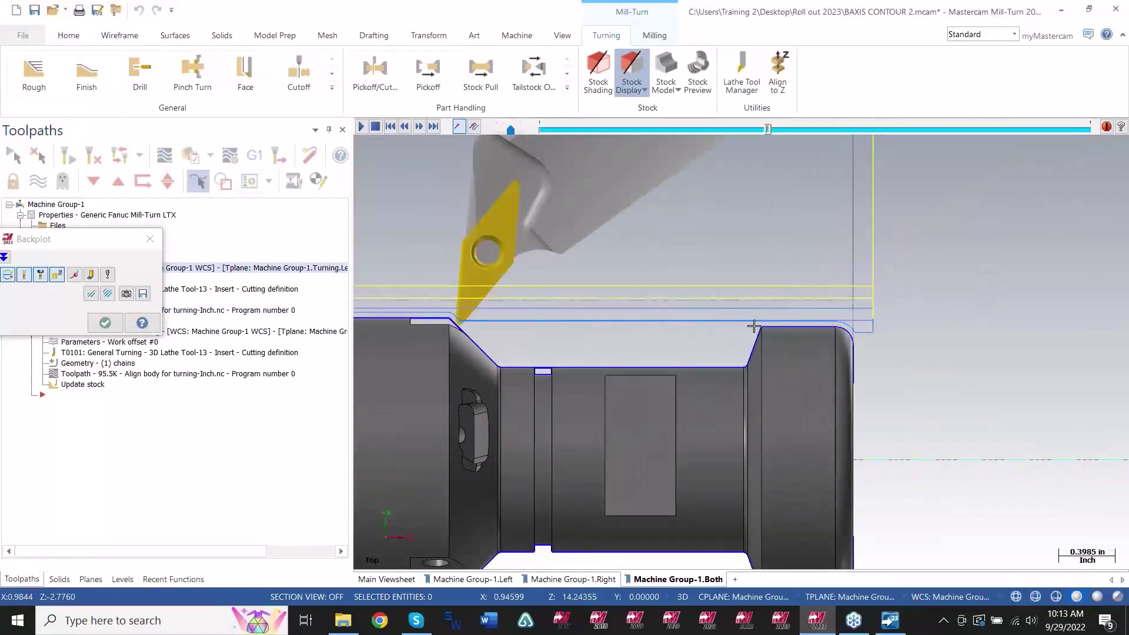
pyautogui.scroll(-3, 713, 351)
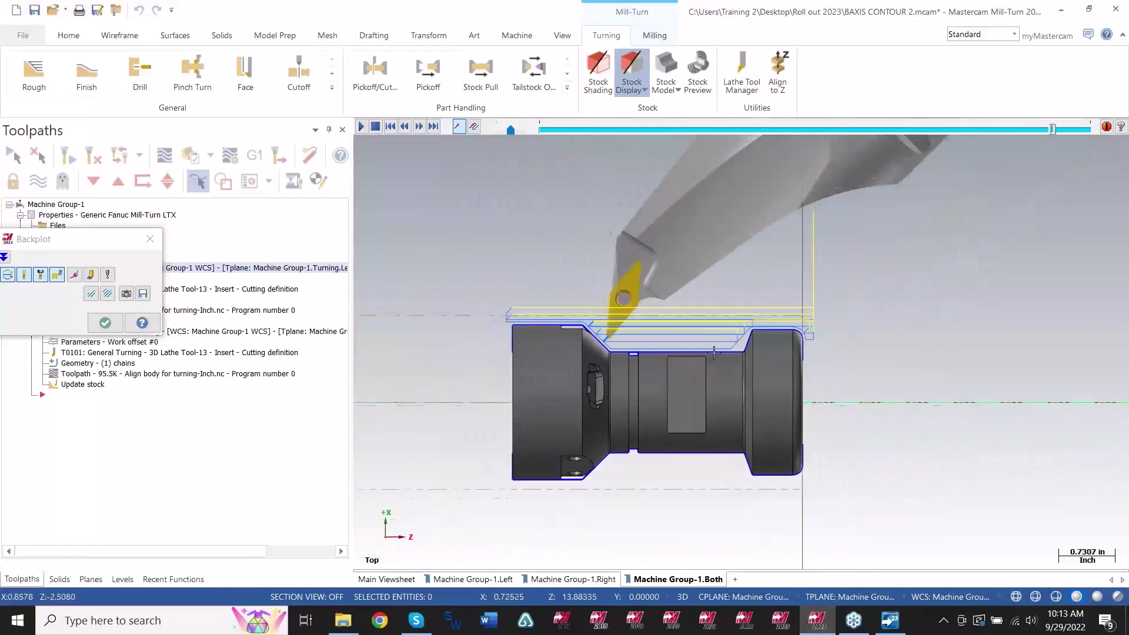
pyautogui.scroll(-3, 713, 351)
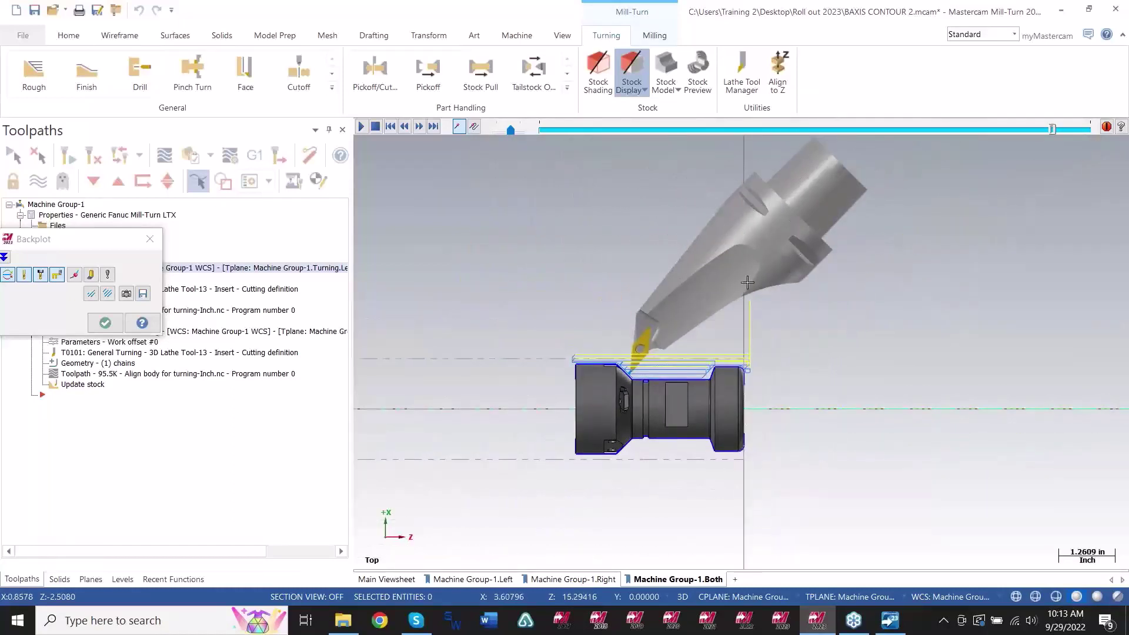
pyautogui.scroll(4, 676, 364)
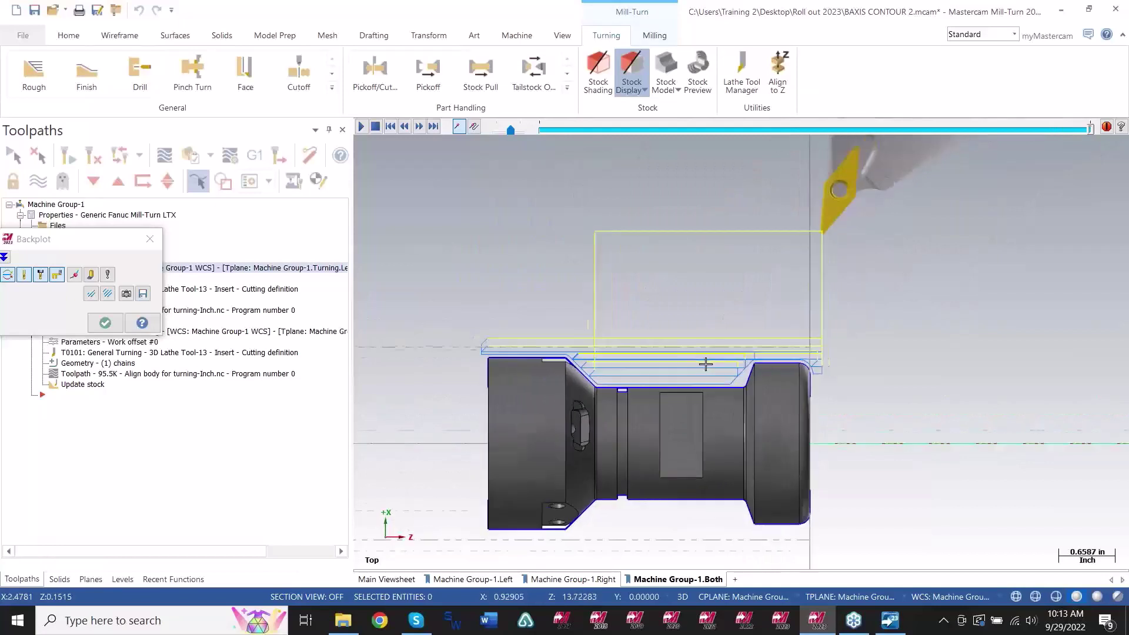
pyautogui.scroll(1, 714, 377)
pyautogui.scroll(-2, 726, 389)
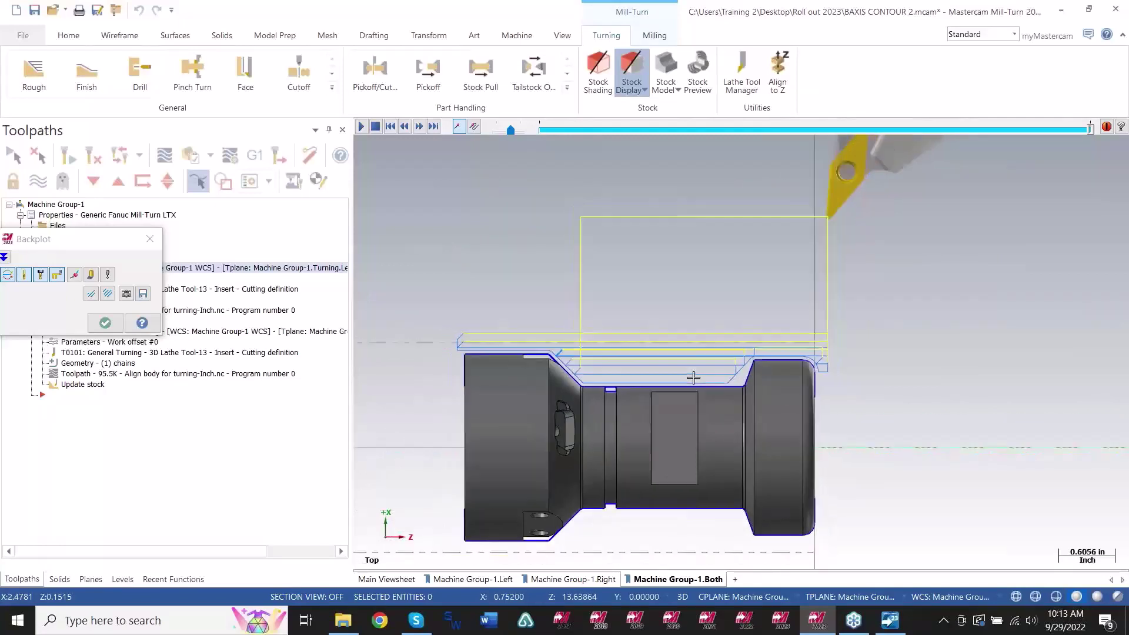
pyautogui.click(105, 323)
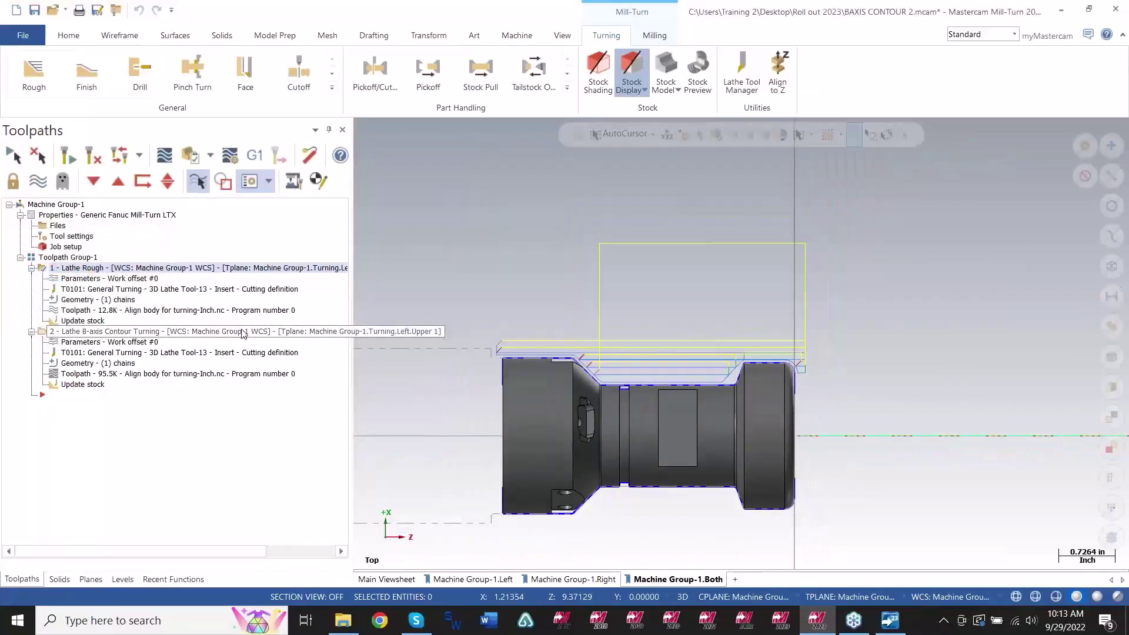
# Backplot the Lathe B-axis Contour Turning operation and examine how the insert tilts around the front corner and into the recess.
pyautogui.click(245, 332)
pyautogui.scroll(1, 799, 375)
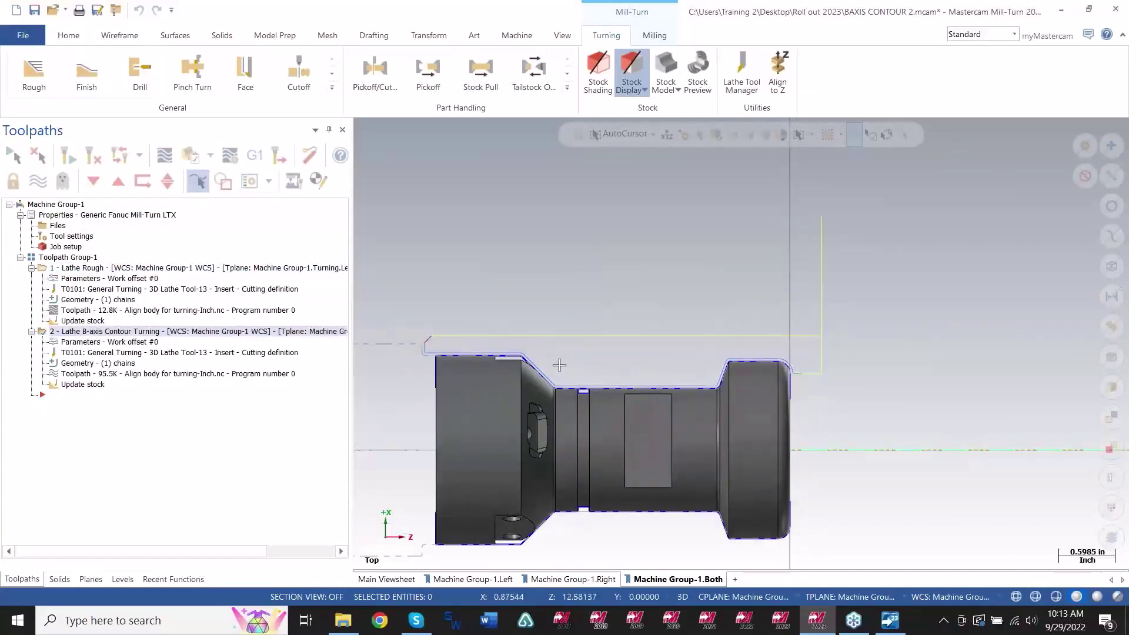
pyautogui.click(111, 374)
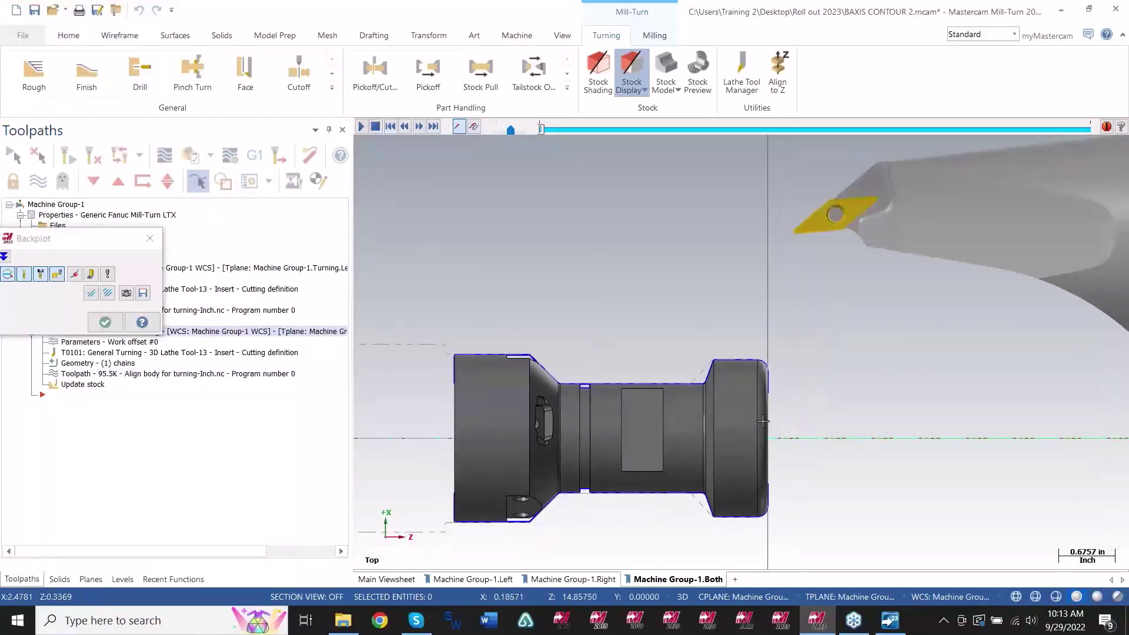
pyautogui.scroll(3, 776, 398)
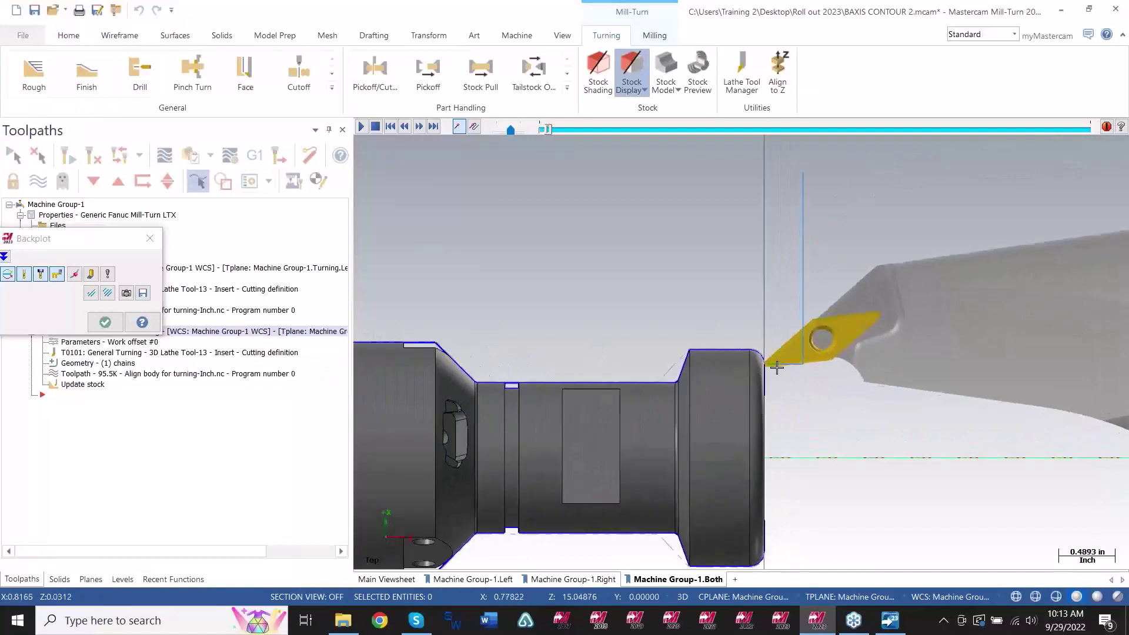
pyautogui.scroll(-3, 752, 394)
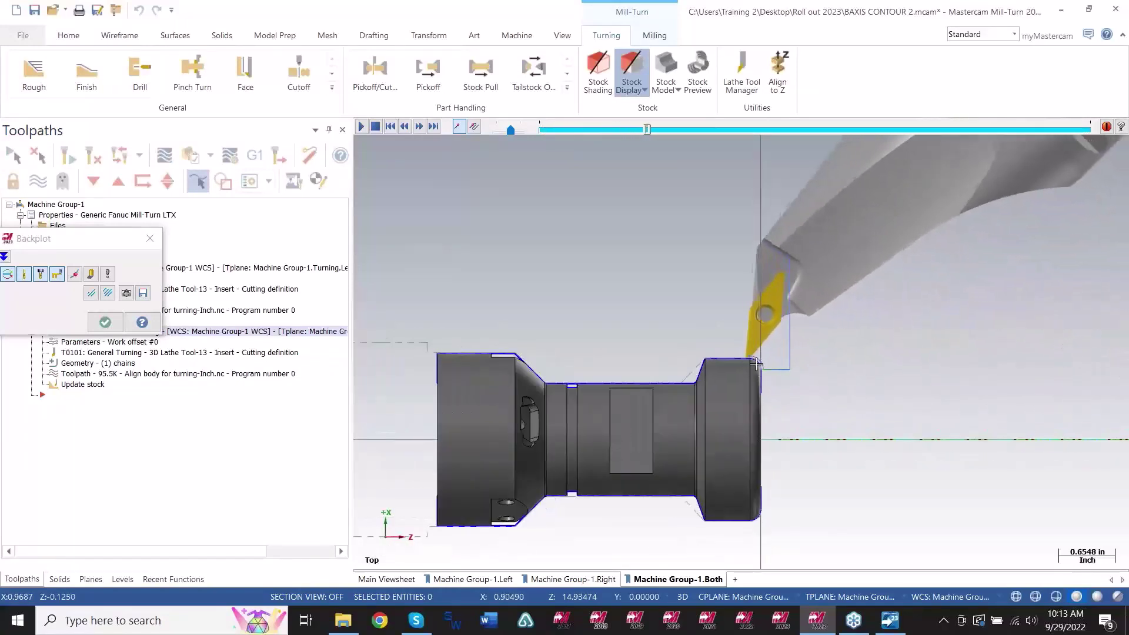
pyautogui.scroll(-8, 731, 371)
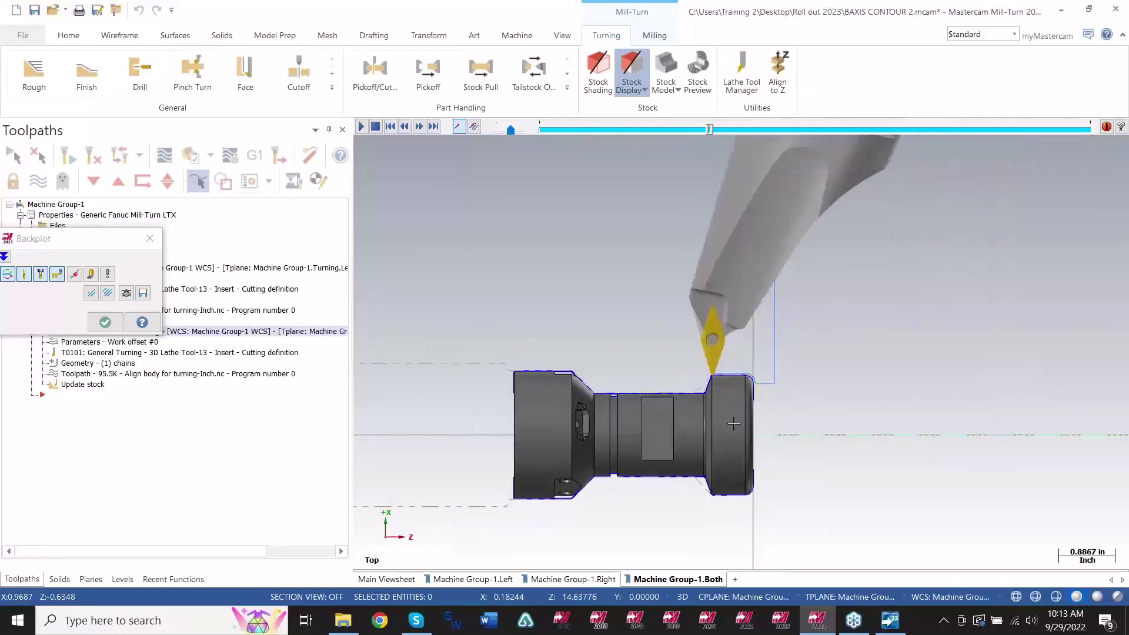
pyautogui.scroll(7, 714, 397)
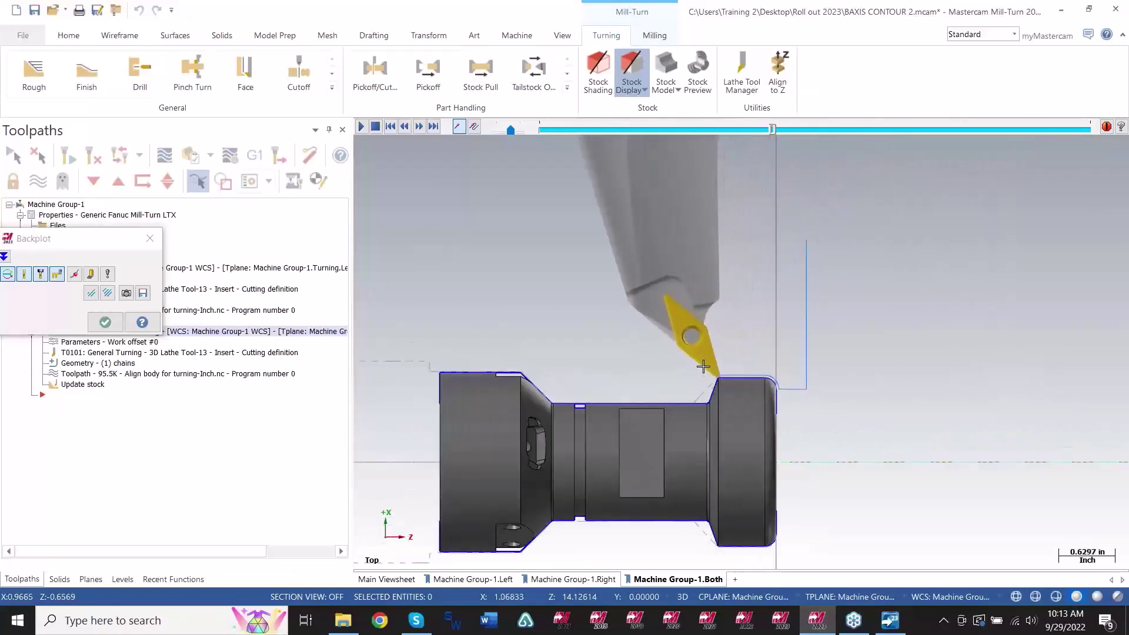
pyautogui.scroll(-1, 700, 396)
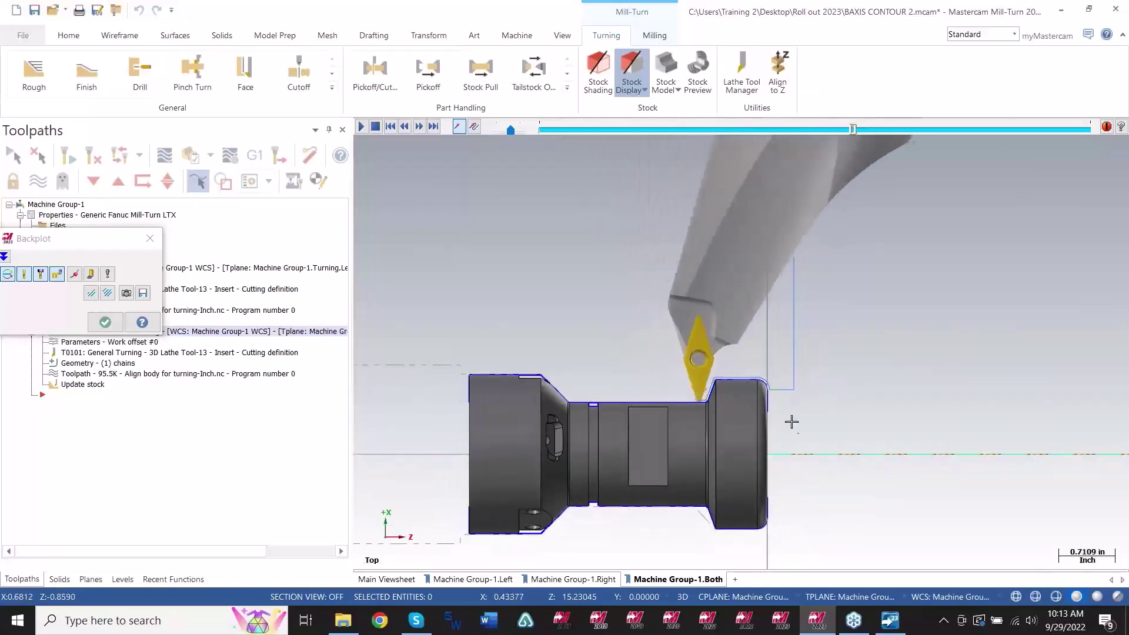
pyautogui.scroll(-1, 801, 429)
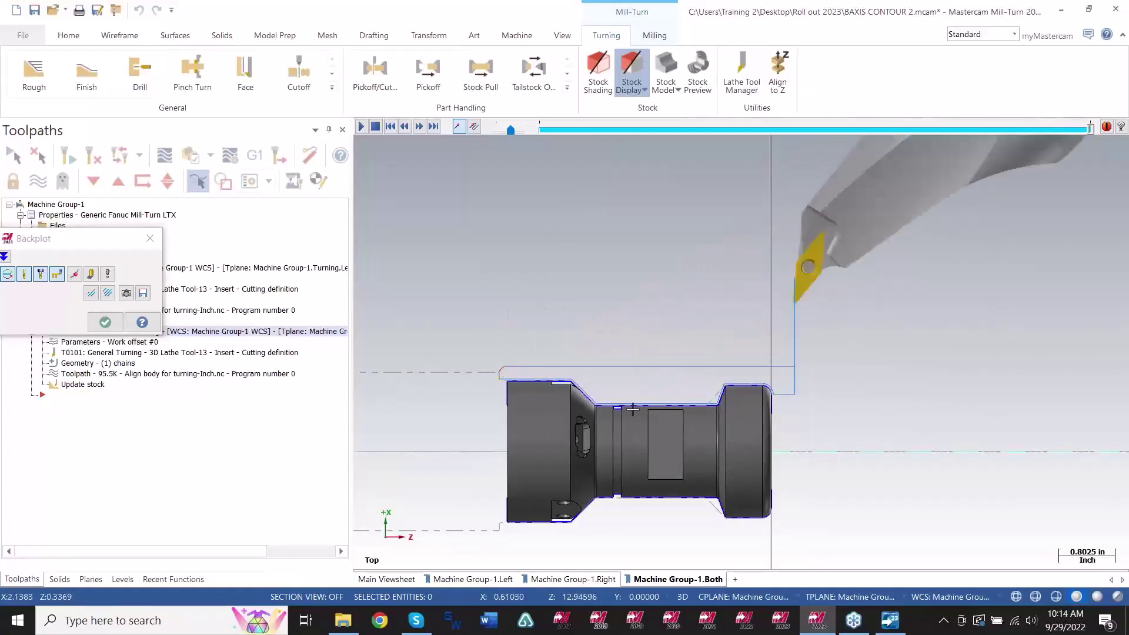
pyautogui.click(105, 322)
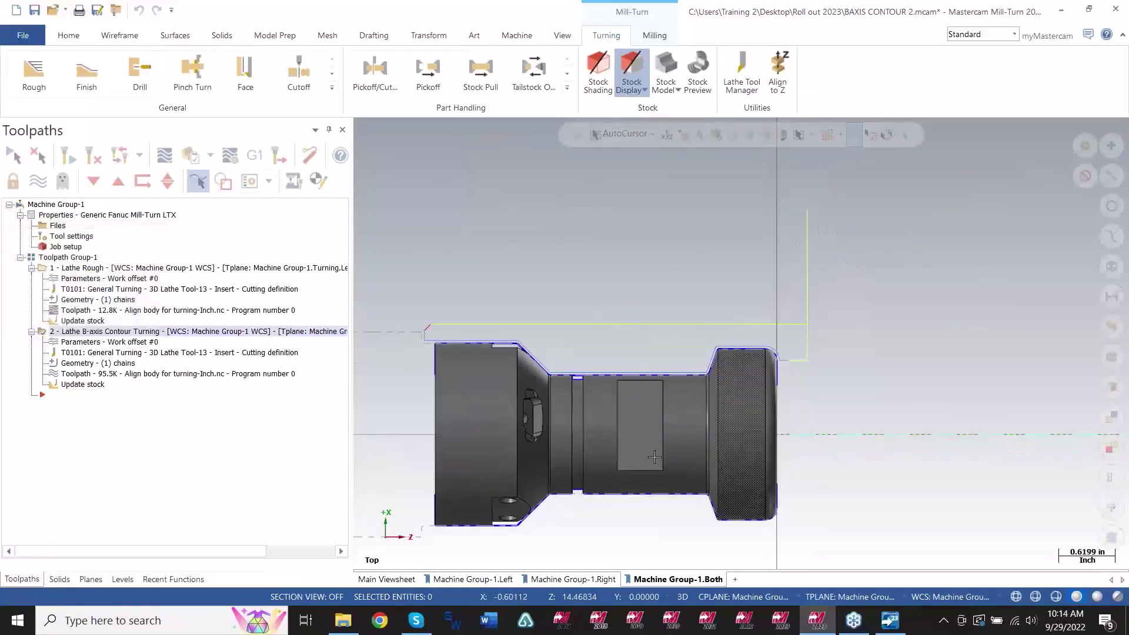
# Open the B-axis contour operation's parameters and review its tool and machine orientation settings, including a look at the available turning toolpaths.
pyautogui.click(117, 342)
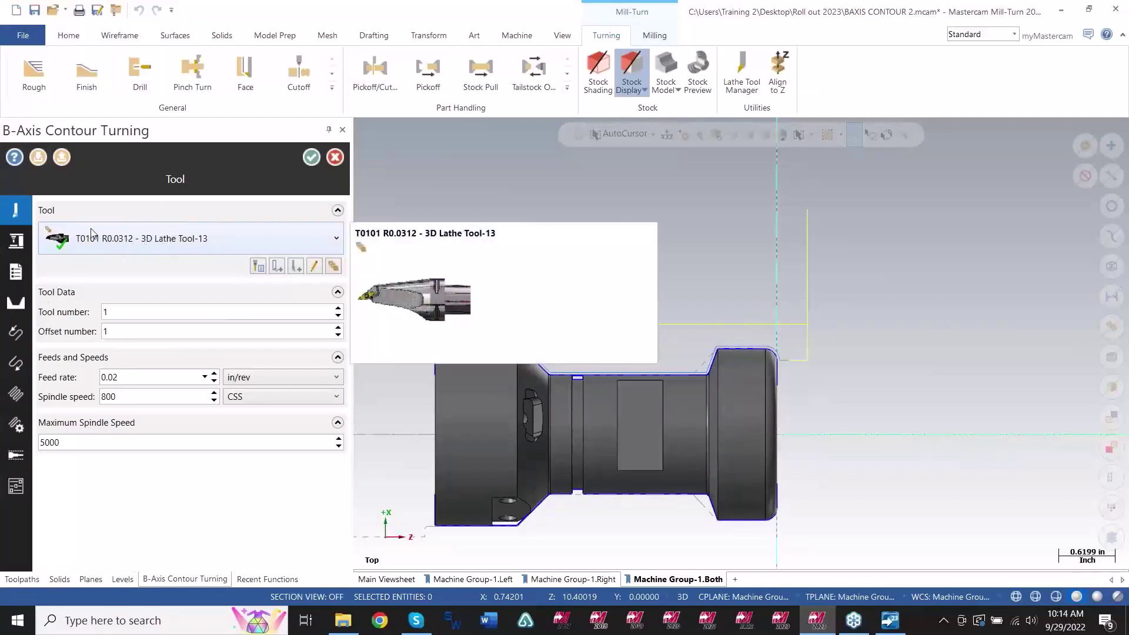
pyautogui.click(12, 245)
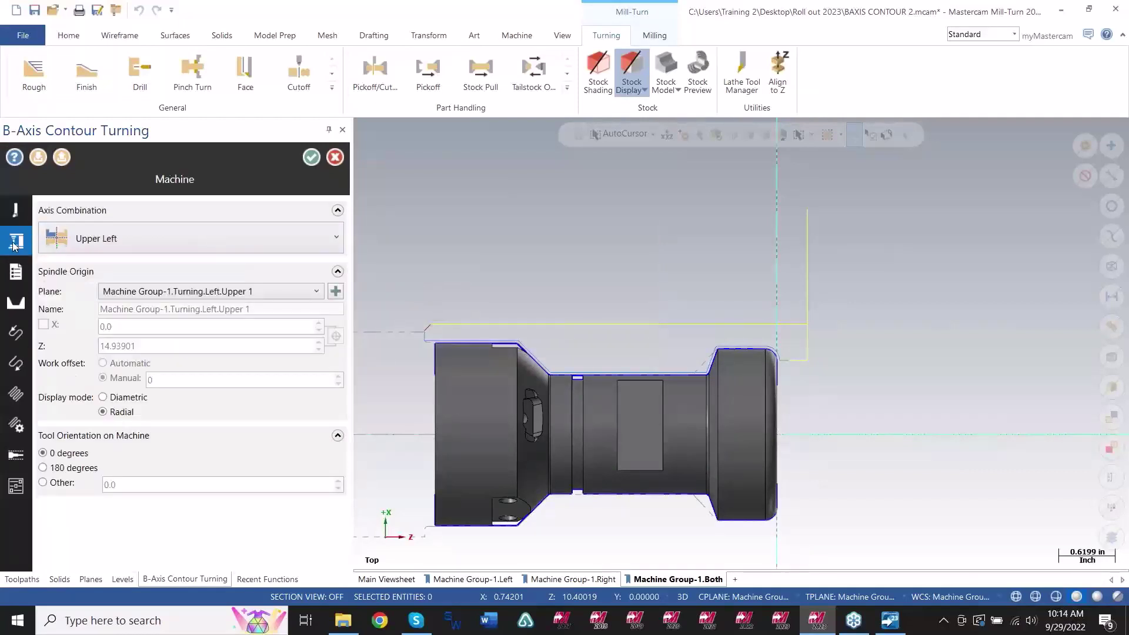
pyautogui.click(16, 226)
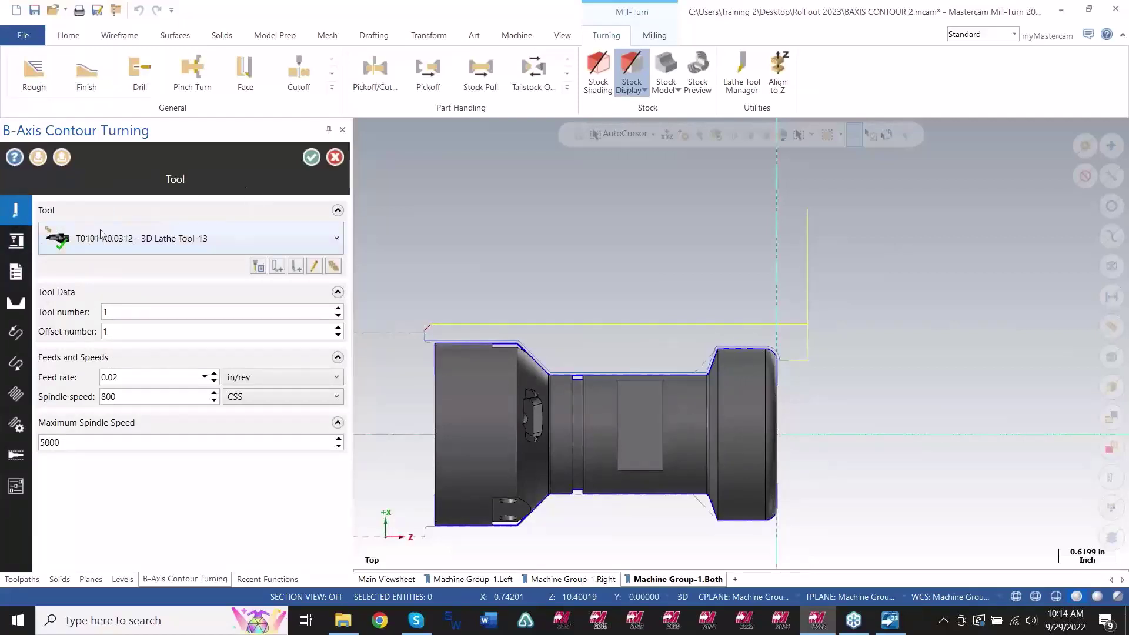
pyautogui.click(332, 87)
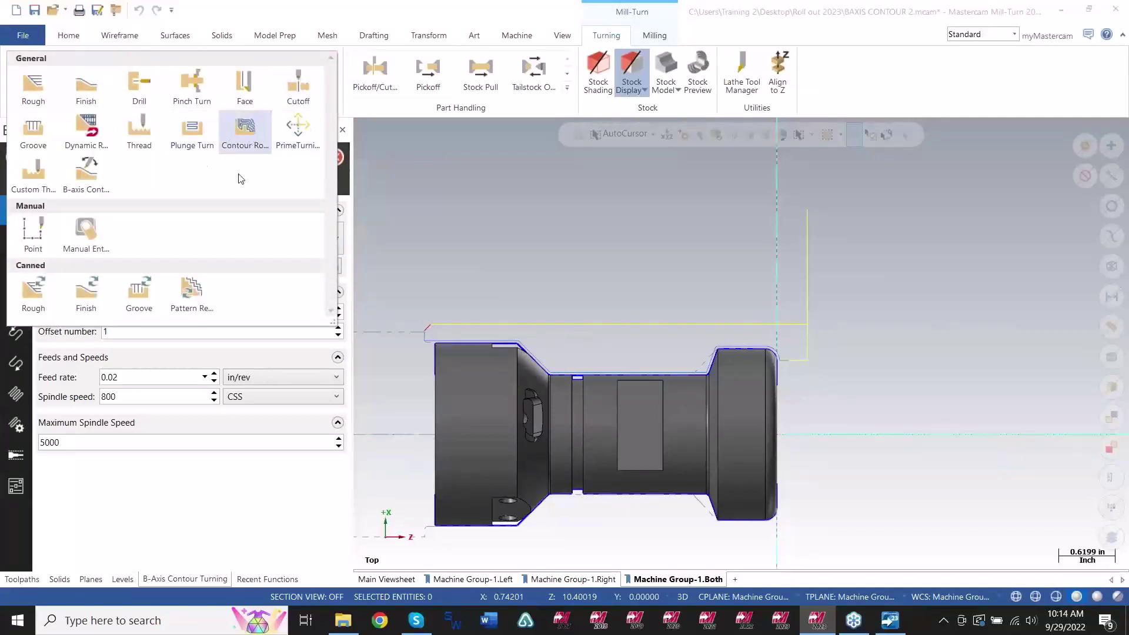
pyautogui.click(204, 535)
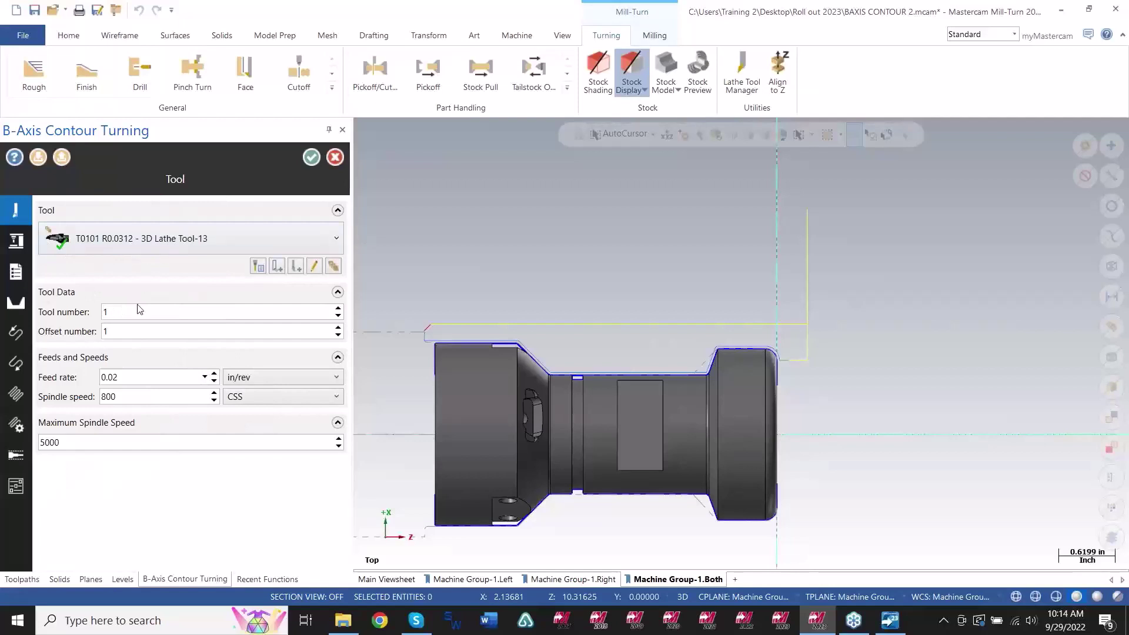
pyautogui.click(25, 242)
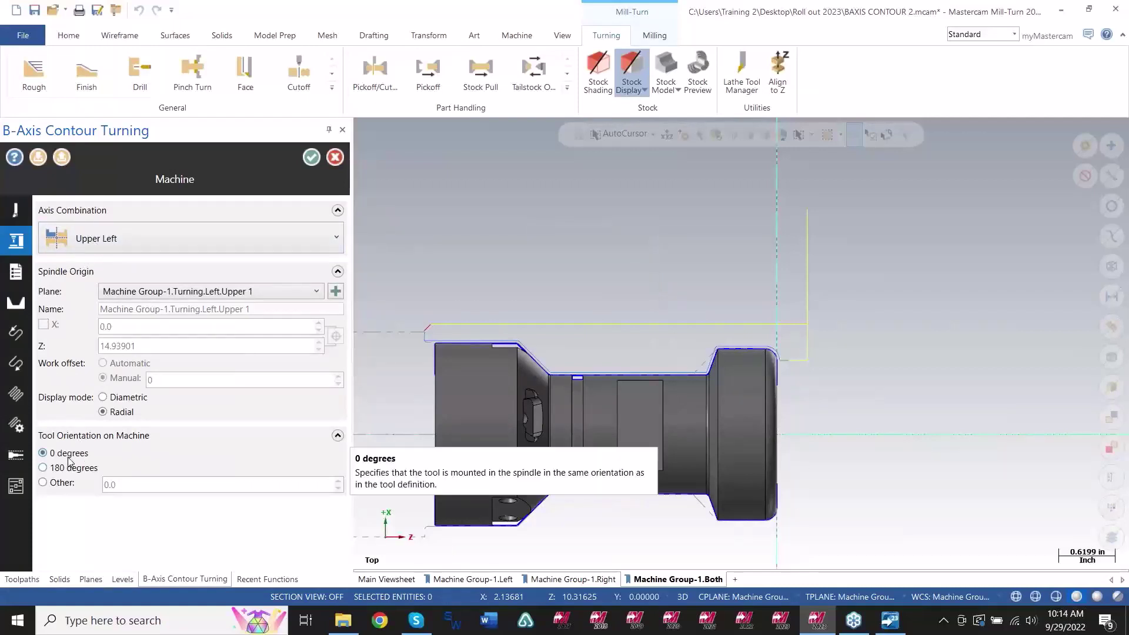
# Review the B-axis contour operation's approach and retract reference points and its output options.
pyautogui.click(18, 275)
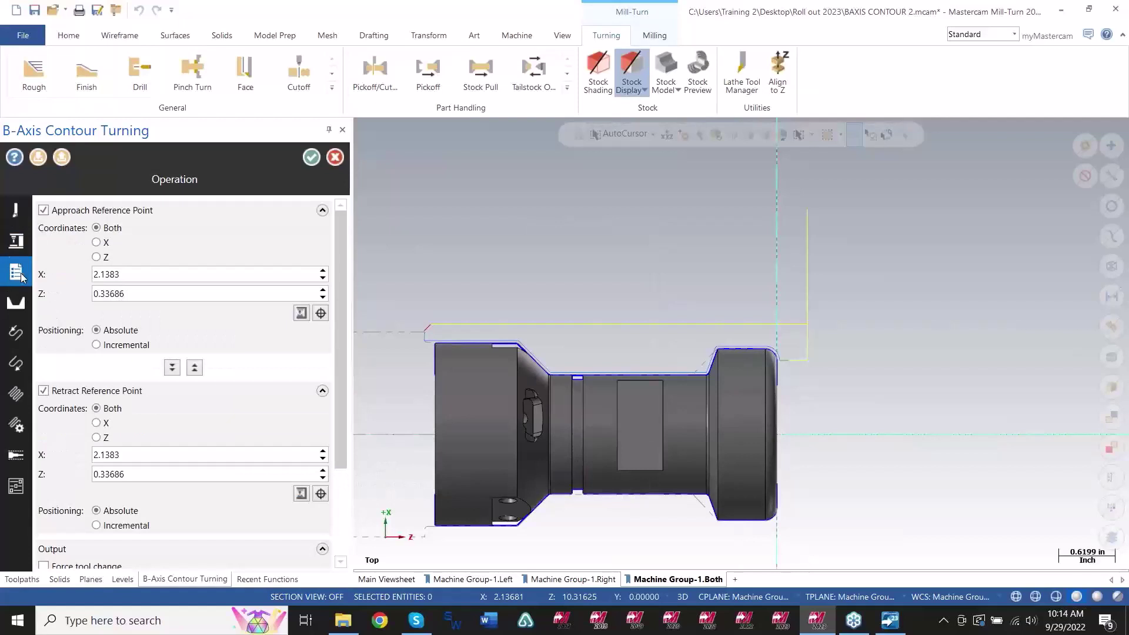
pyautogui.scroll(-3, 94, 267)
pyautogui.scroll(3, 99, 259)
pyautogui.scroll(-1, 113, 403)
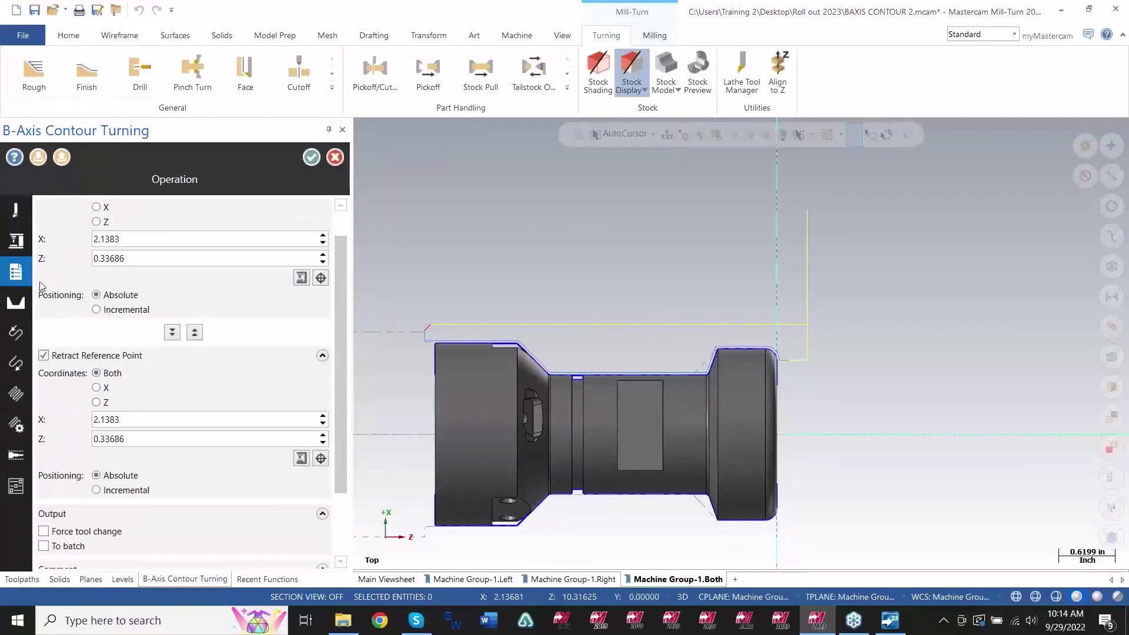
# Review the geometry settings of the B-axis contour operation and inspect its chain along the turned profile.
pyautogui.click(16, 303)
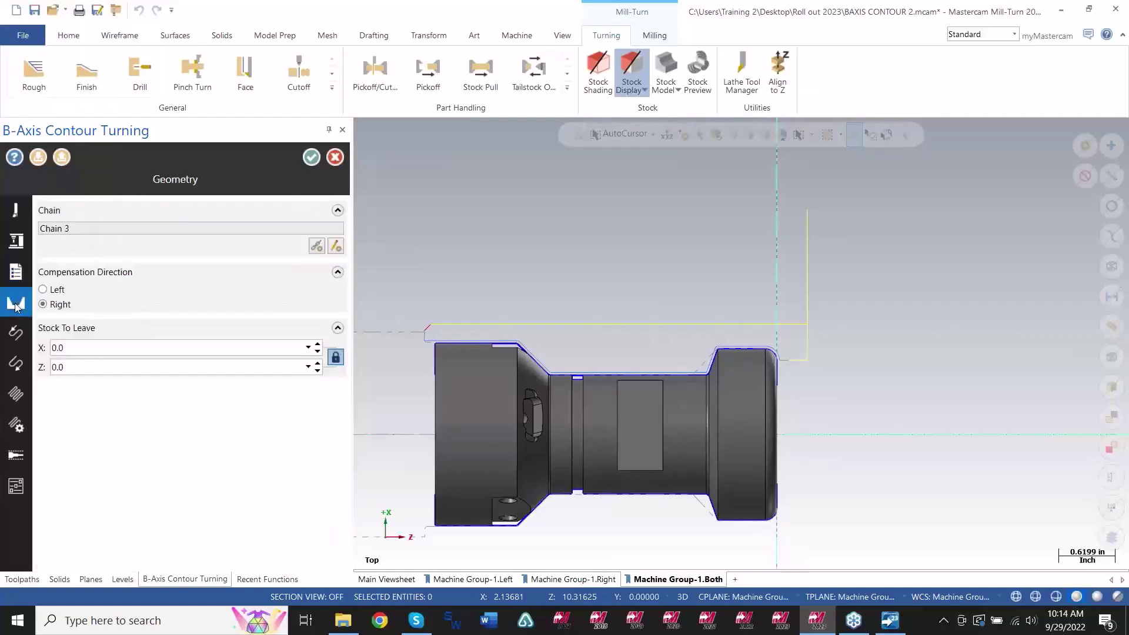
pyautogui.click(316, 247)
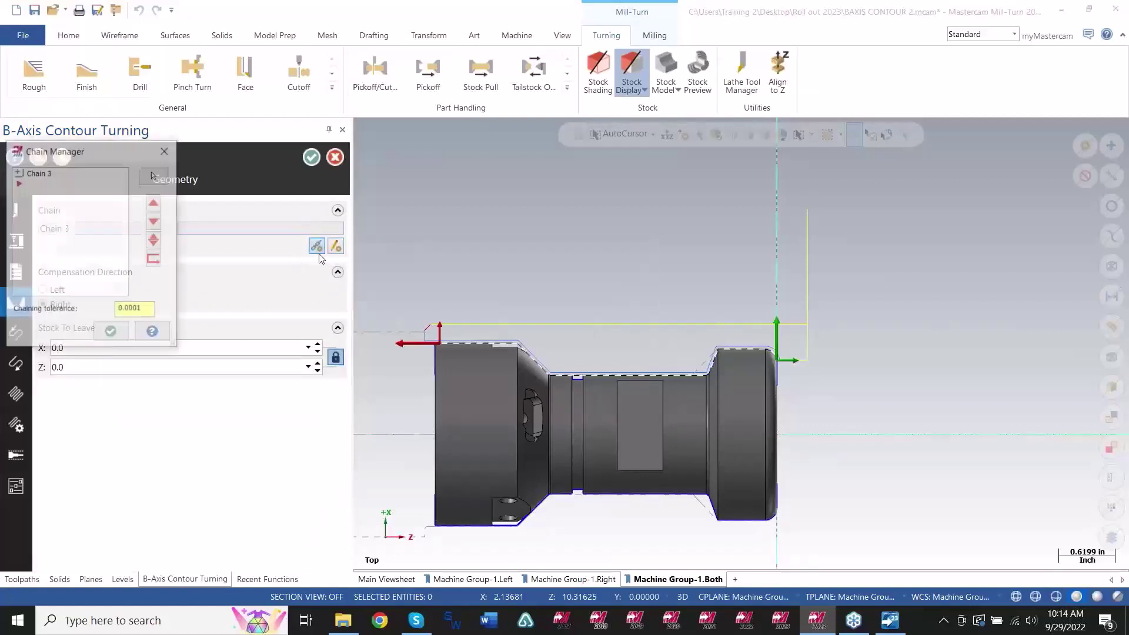
pyautogui.scroll(4, 790, 393)
pyautogui.scroll(-2, 936, 377)
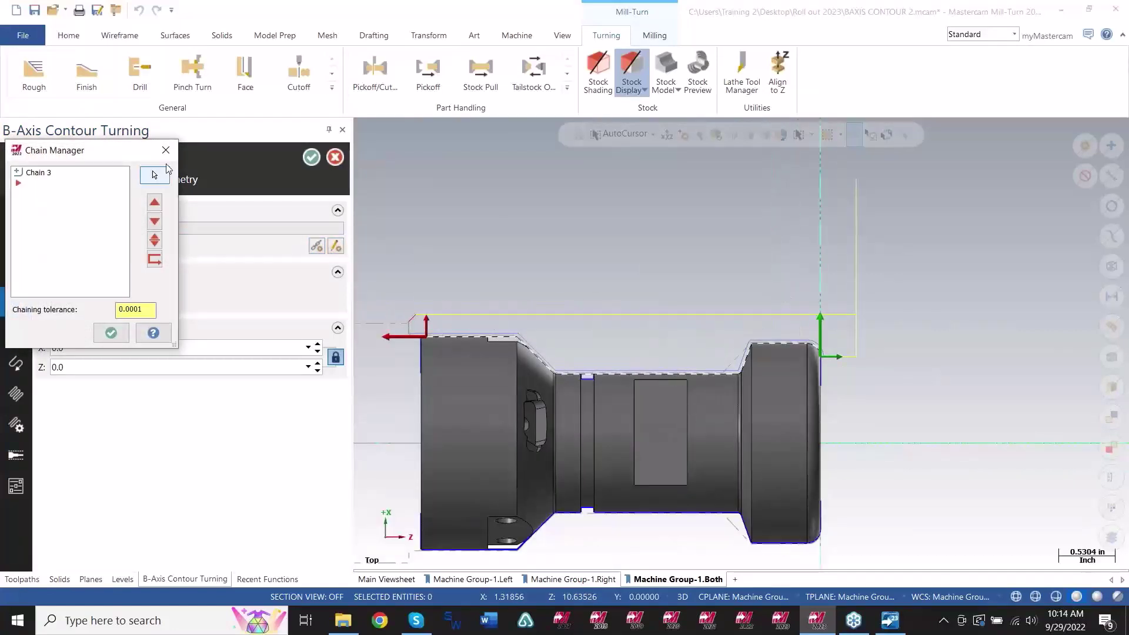
pyautogui.click(165, 150)
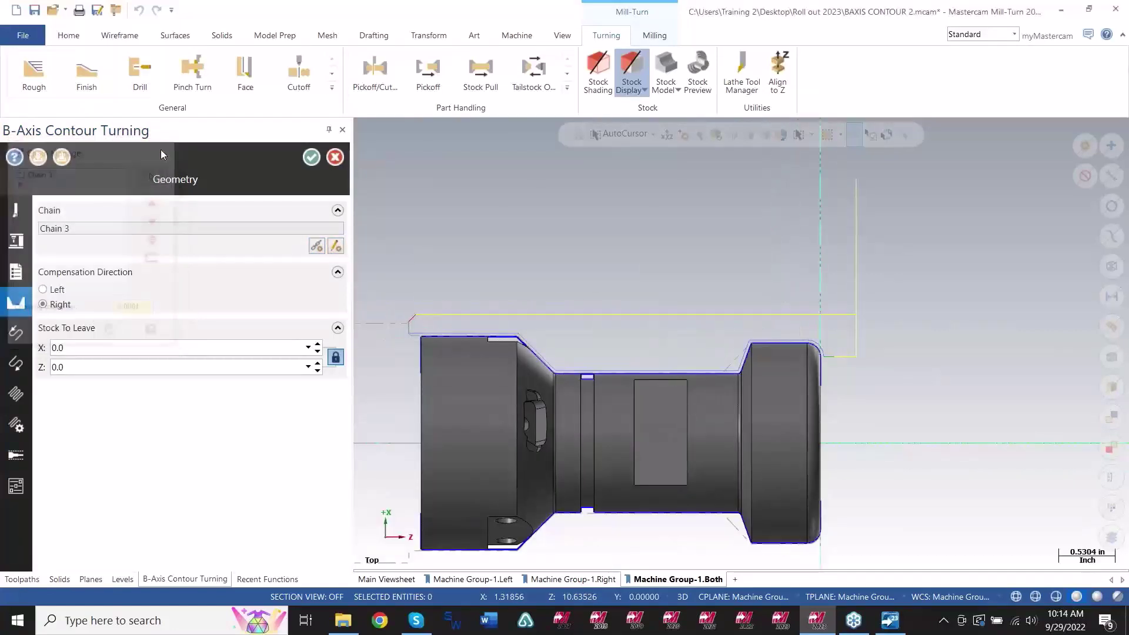
# Review the lead-in and lead-out settings and the lines selected for manual tool axis control.
pyautogui.click(13, 334)
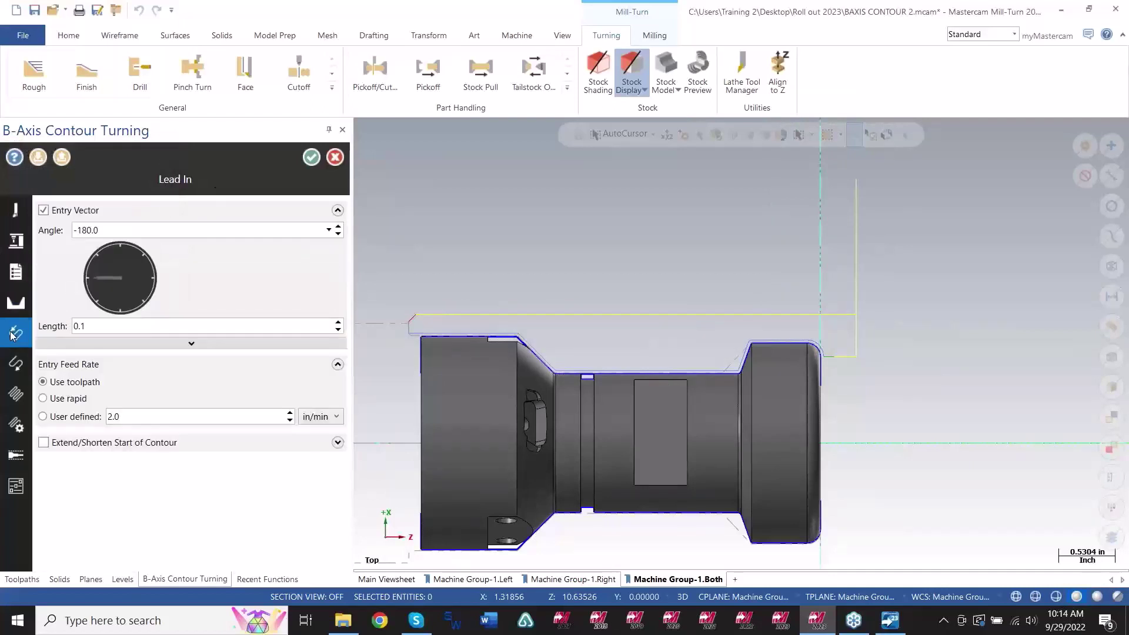
pyautogui.click(14, 364)
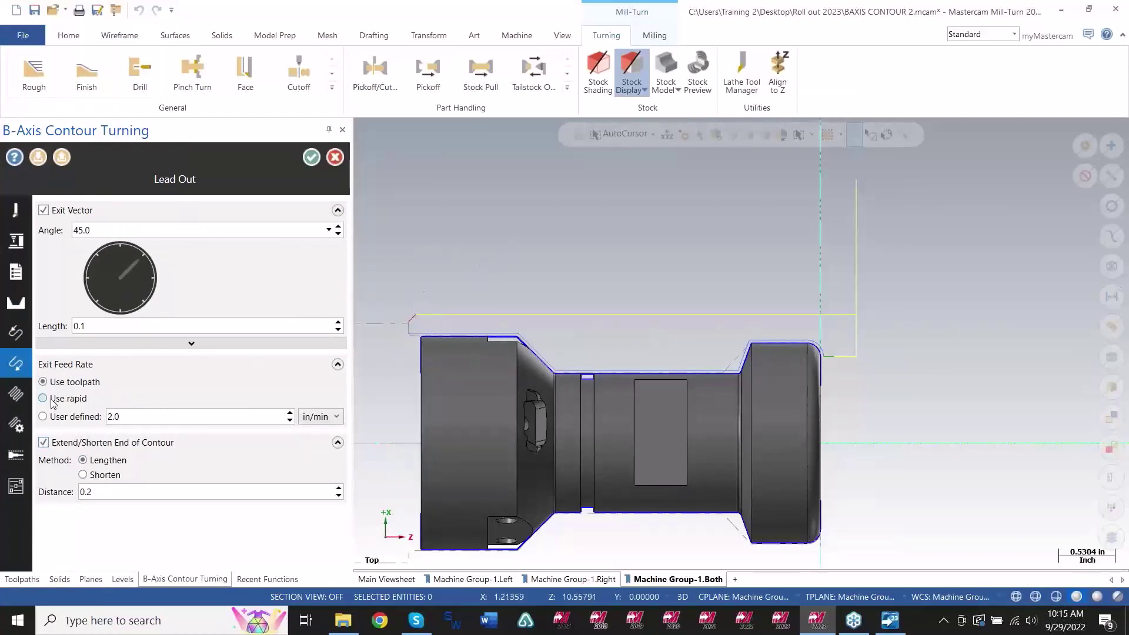
pyautogui.click(16, 394)
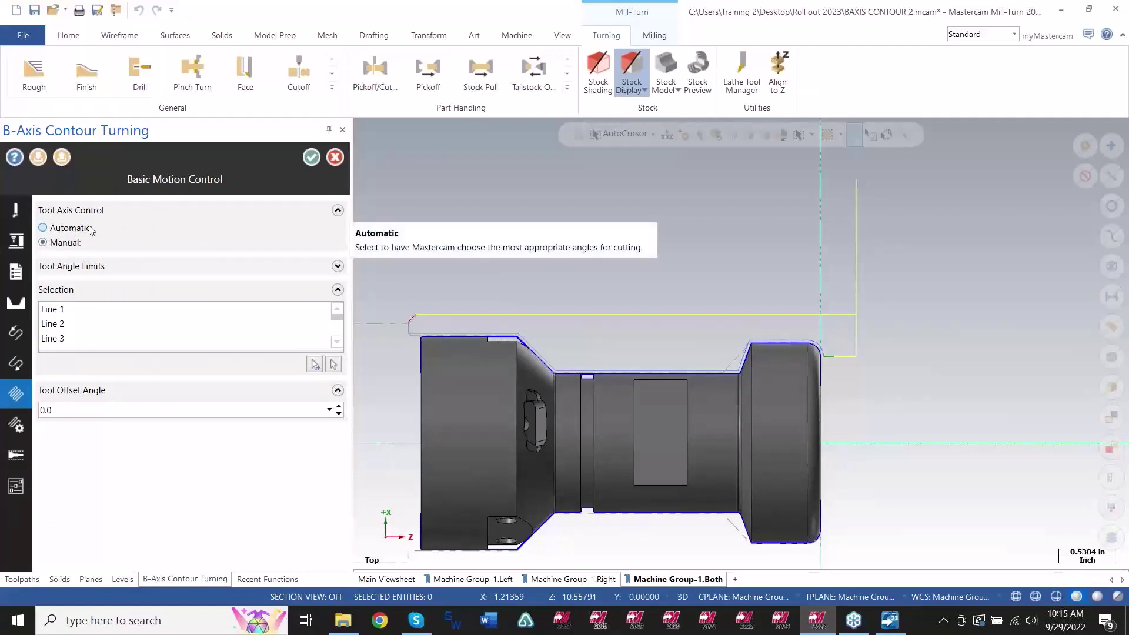
pyautogui.click(80, 308)
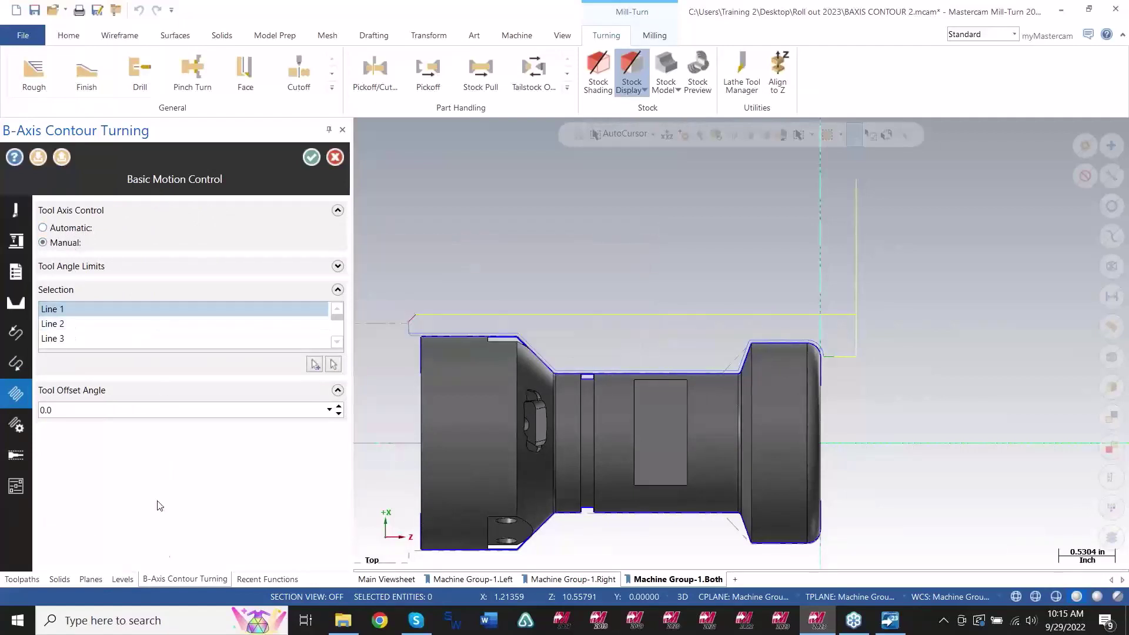
# Hide the Oil Pump Actuator and Turn Profile levels and show level 3 with the tool axis control lines.
pyautogui.click(128, 580)
pyautogui.click(67, 194)
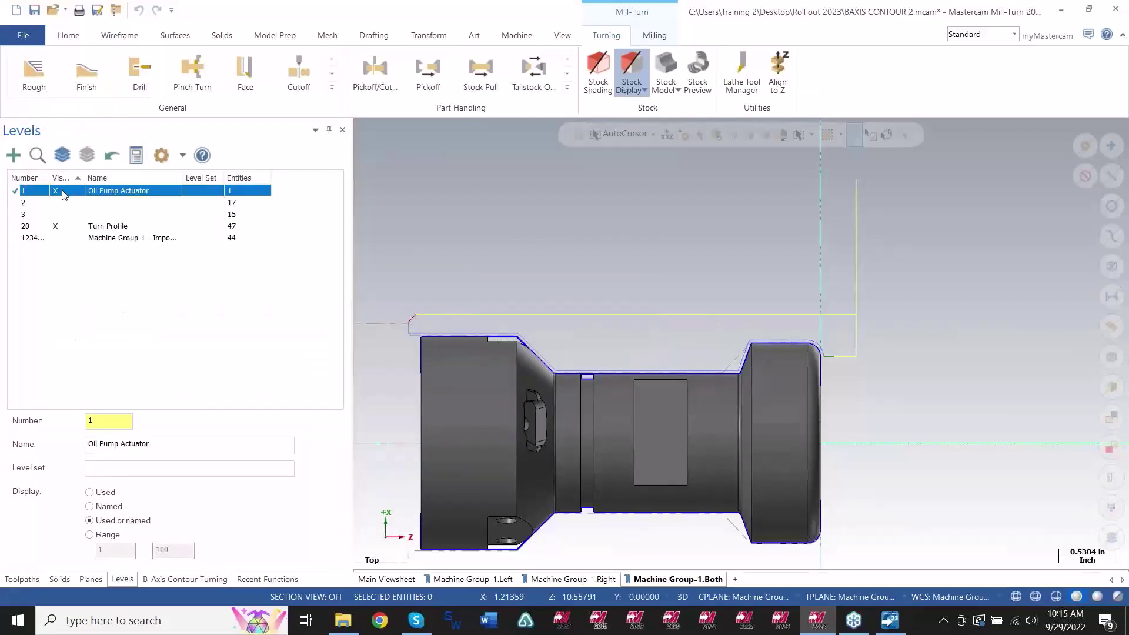
pyautogui.click(57, 226)
pyautogui.click(60, 216)
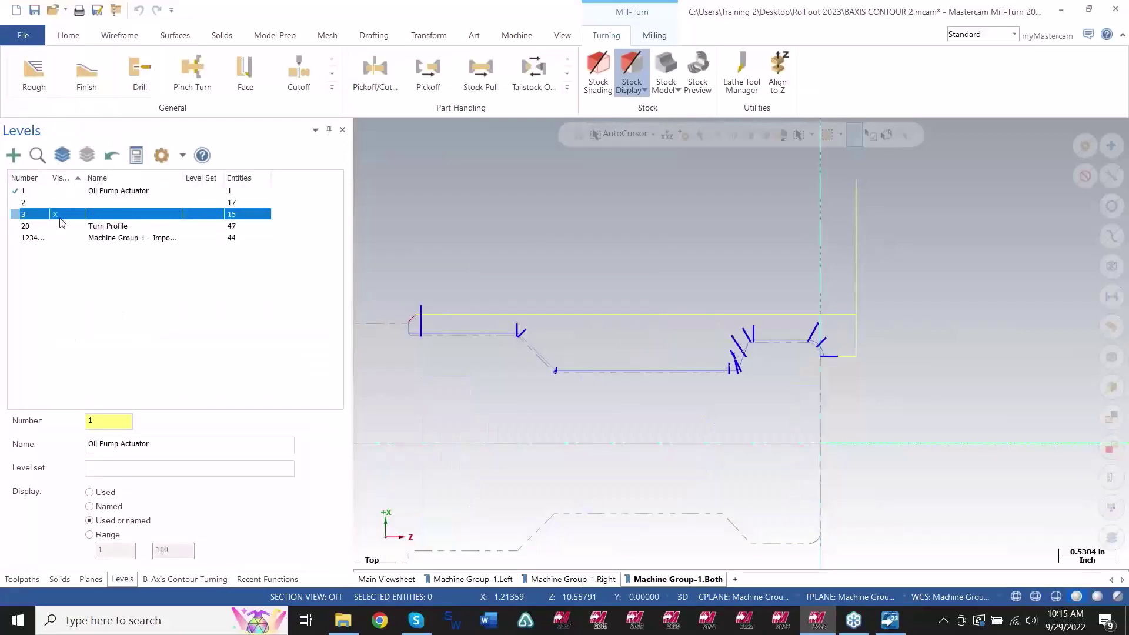
# Show level 2 in place of level 3 and return to the B-axis contour operation's manual tool axis control settings.
pyautogui.click(65, 204)
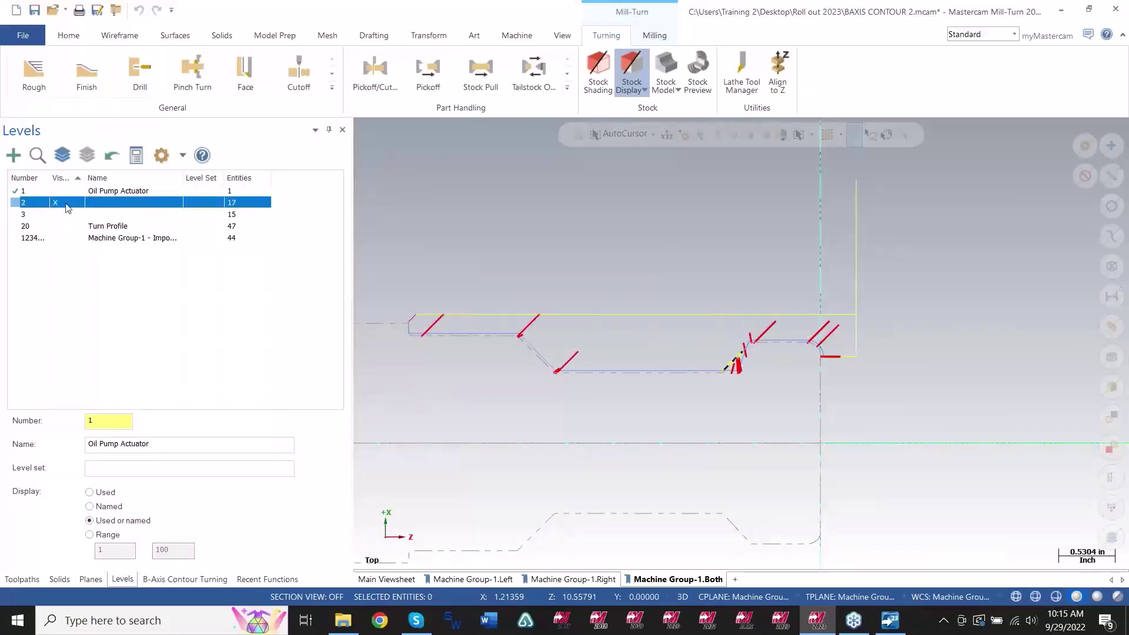
pyautogui.click(179, 579)
pyautogui.scroll(2, 706, 348)
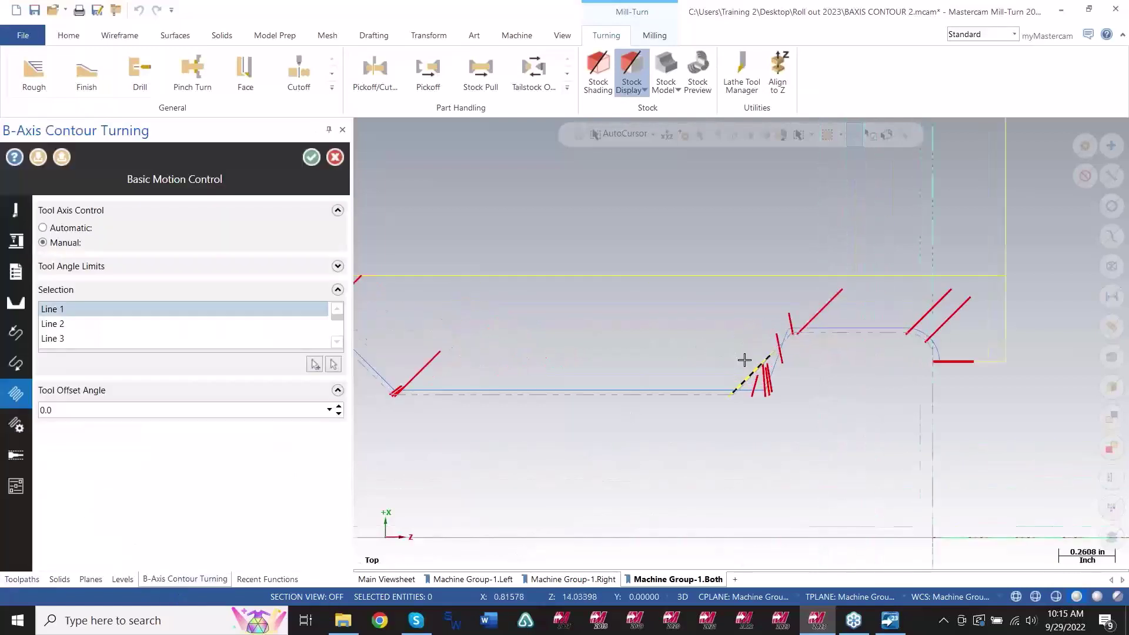
pyautogui.scroll(2, 753, 363)
pyautogui.scroll(-2, 500, 323)
pyautogui.scroll(2, 774, 373)
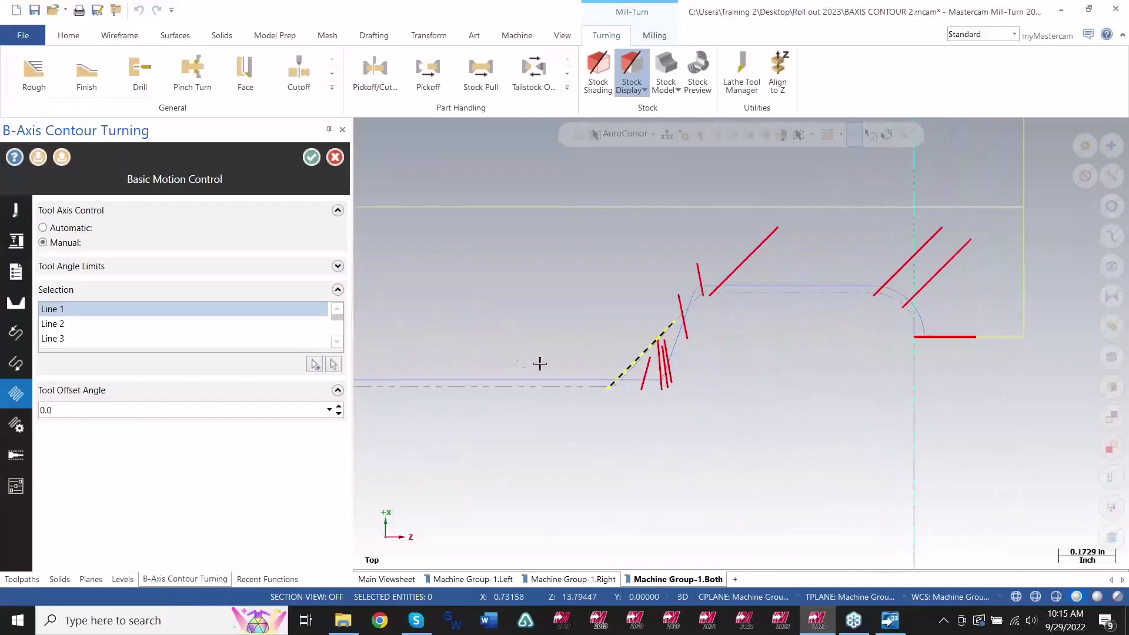
# Highlight Lines 1 to 5 of the tool axis selection in turn to locate each one on the turned profile.
pyautogui.click(110, 326)
pyautogui.press('Down')
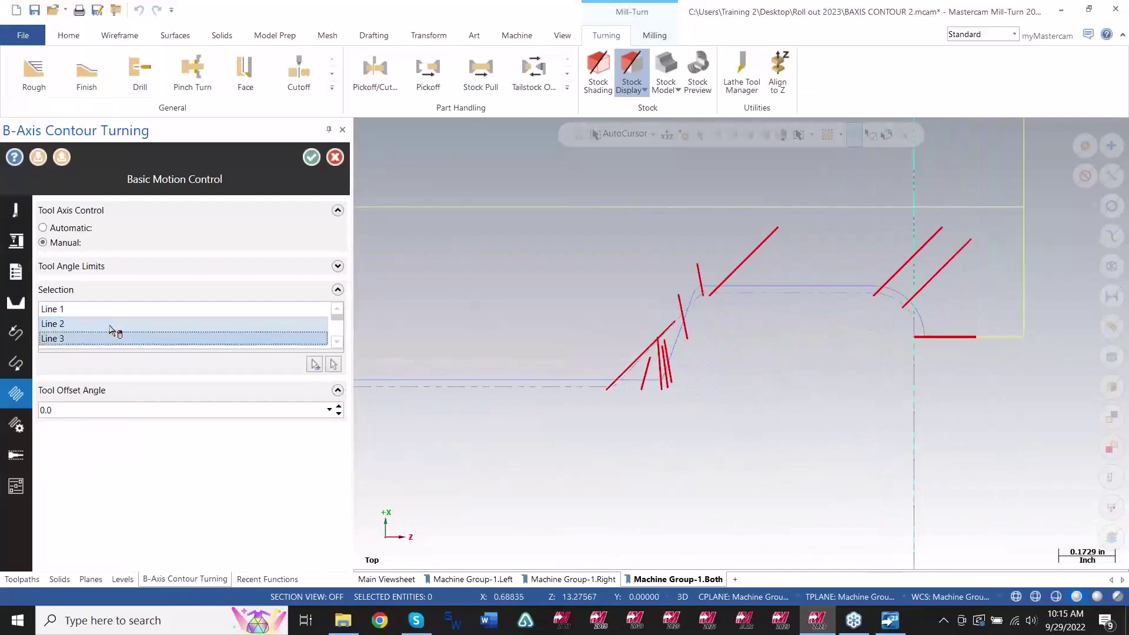
pyautogui.press('Down')
pyautogui.press('Down')
pyautogui.scroll(-3, 917, 337)
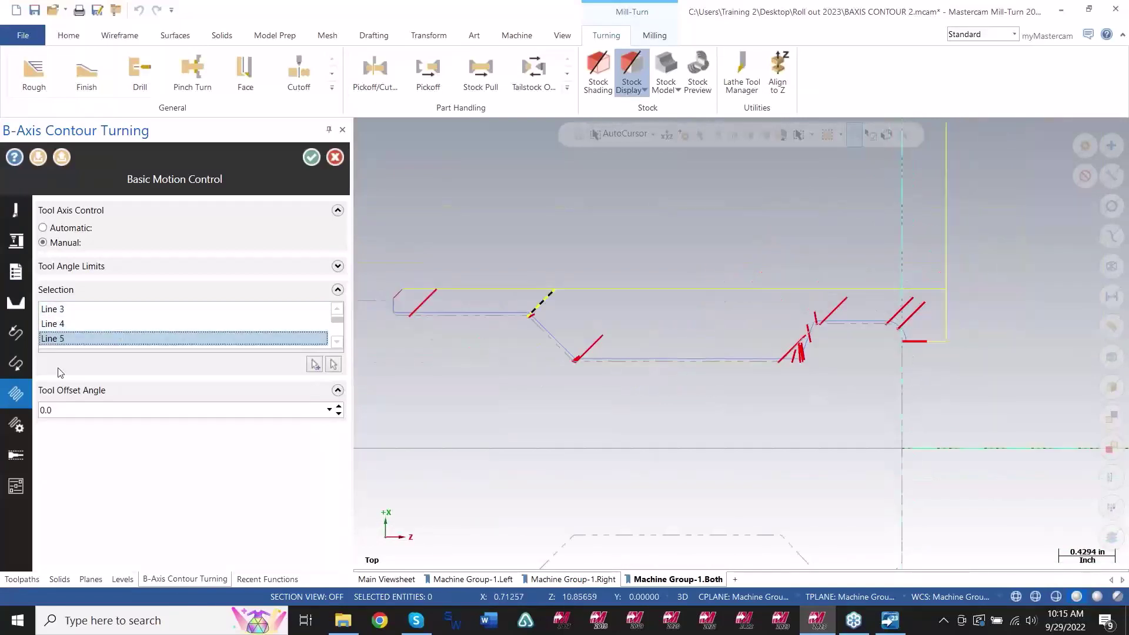
pyautogui.click(143, 326)
pyautogui.press('Up')
pyautogui.press('Up')
pyautogui.press('Up')
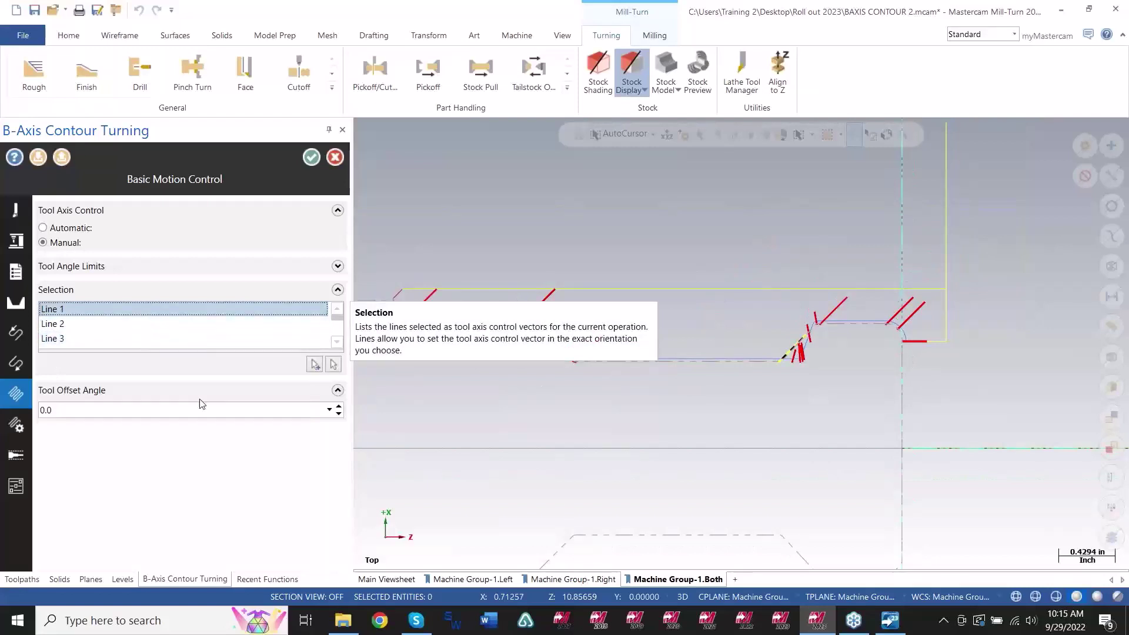
pyautogui.press('Down')
pyautogui.press('Down')
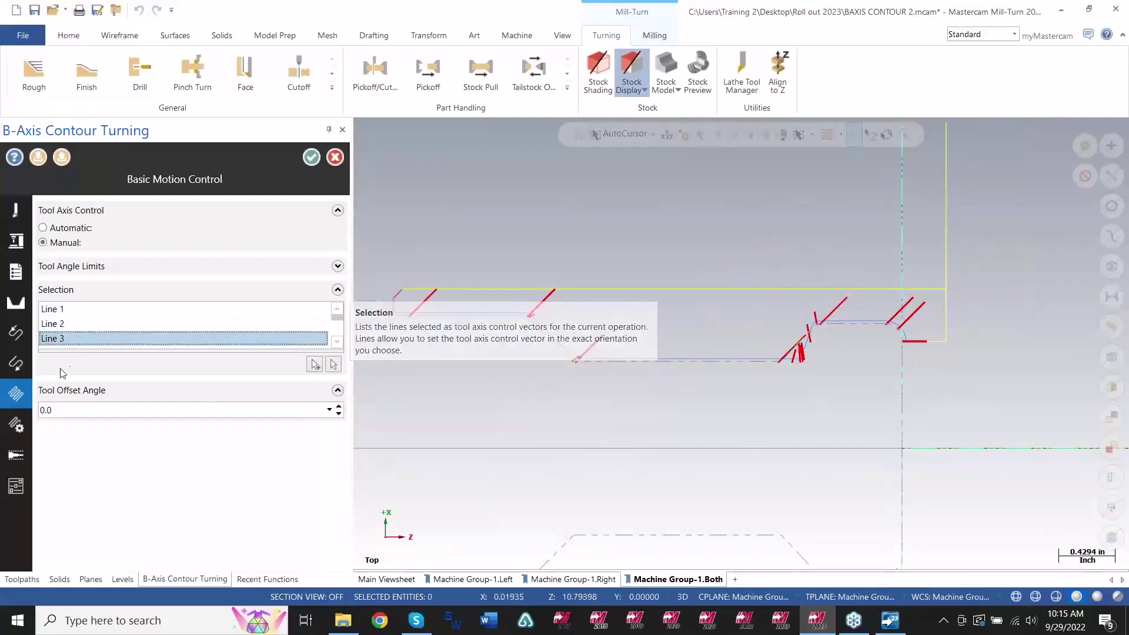
# Compare Line 2 at the foot of the long taper with Line 1 at the opposite end of the recess.
pyautogui.click(74, 326)
pyautogui.scroll(7, 549, 358)
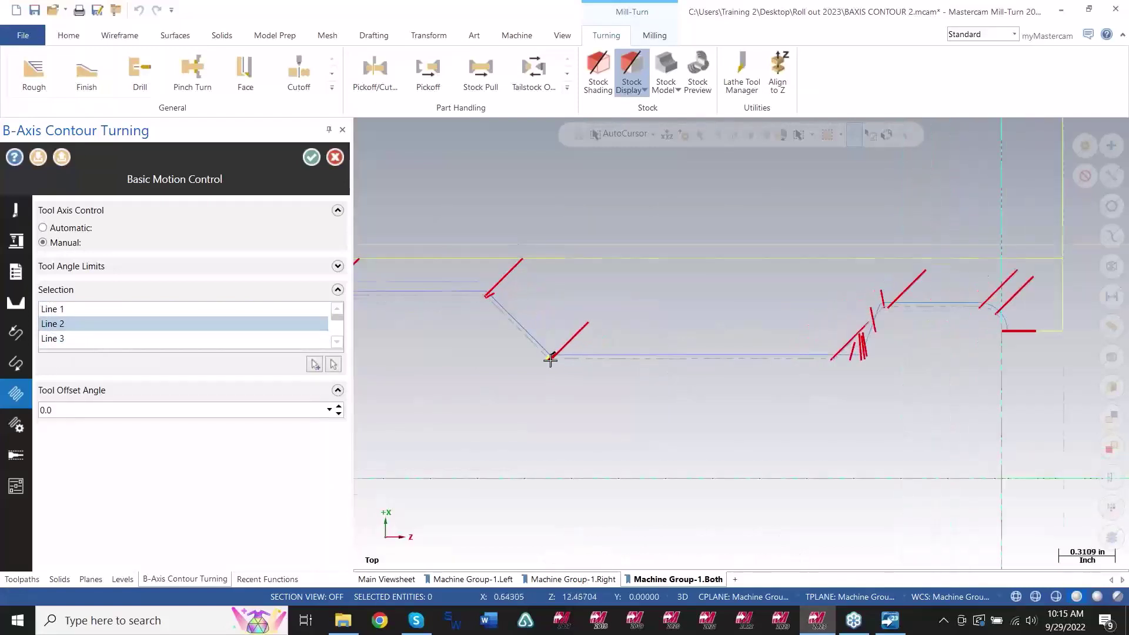
pyautogui.click(137, 340)
pyautogui.click(54, 327)
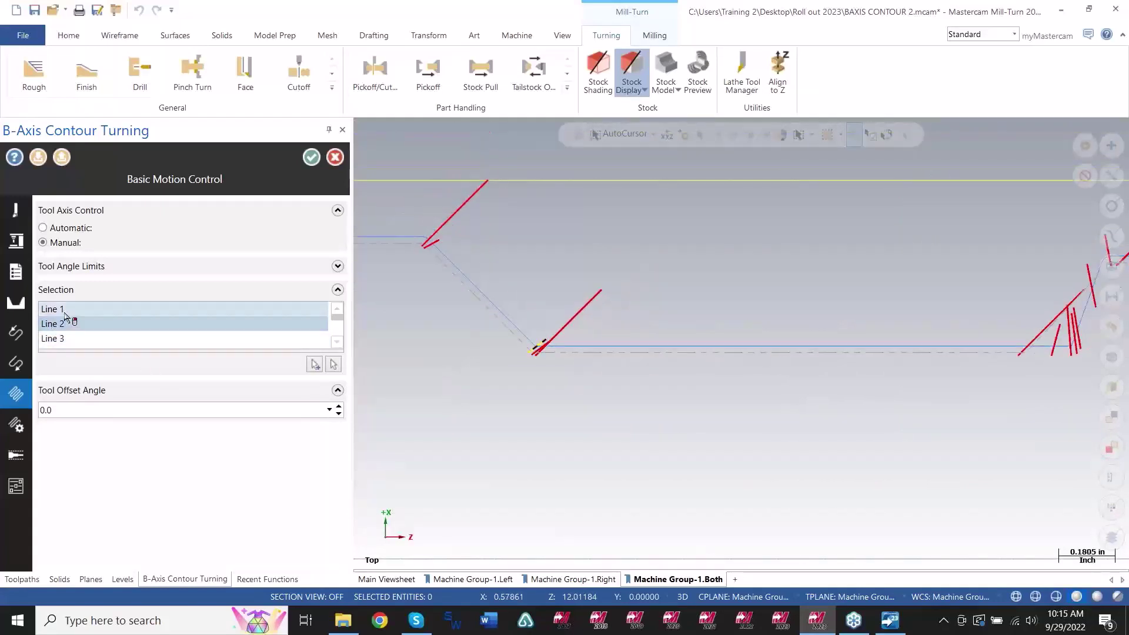
pyautogui.click(67, 311)
pyautogui.scroll(-6, 705, 369)
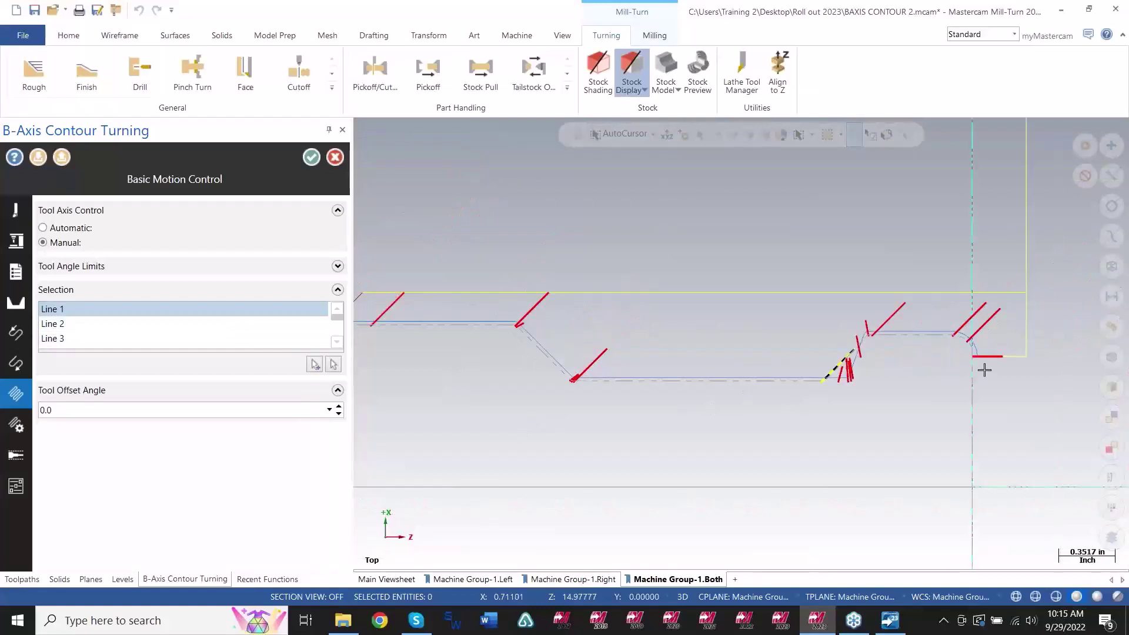
# Examine the tool axis lines at the front corner radius, the steep wall and the long taper of the profile.
pyautogui.scroll(2, 986, 367)
pyautogui.scroll(4, 987, 351)
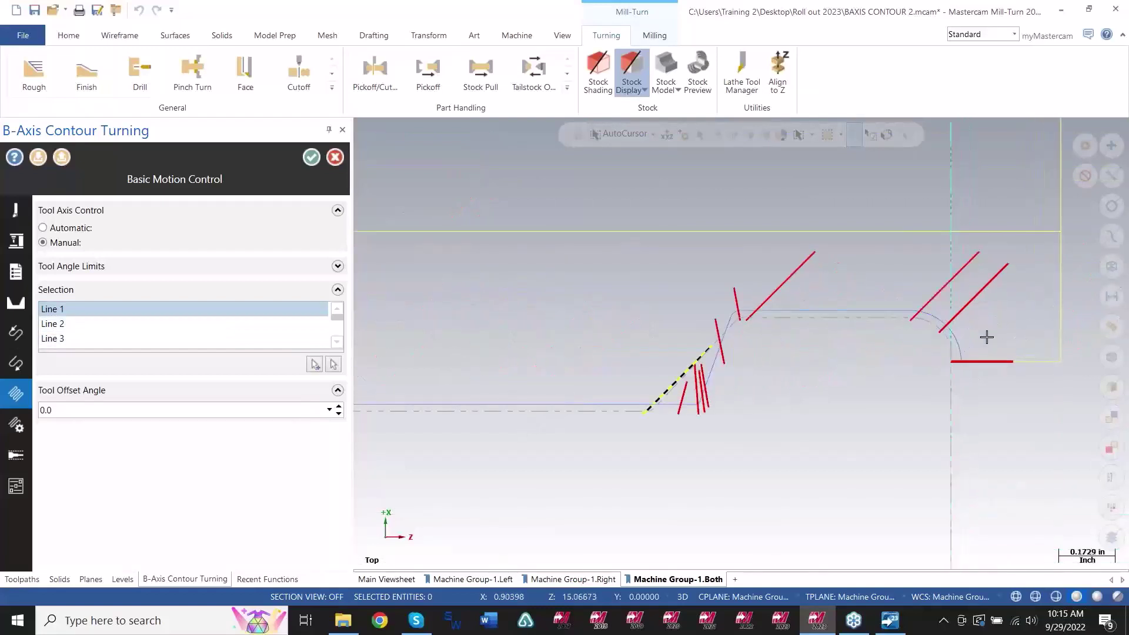
pyautogui.scroll(4, 970, 361)
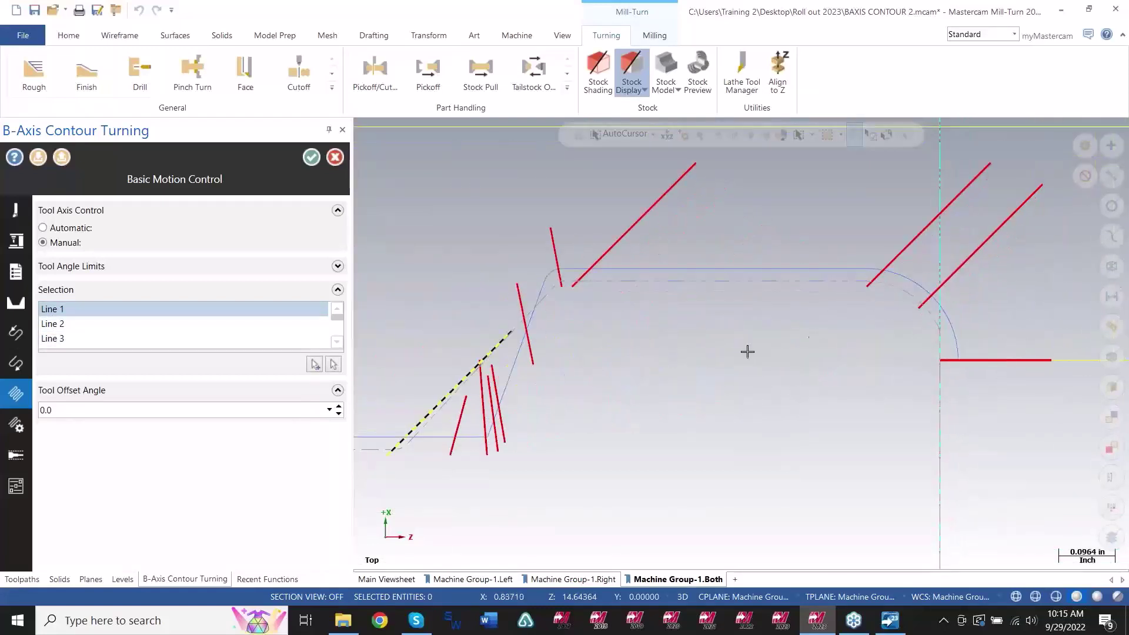
pyautogui.scroll(-2, 748, 352)
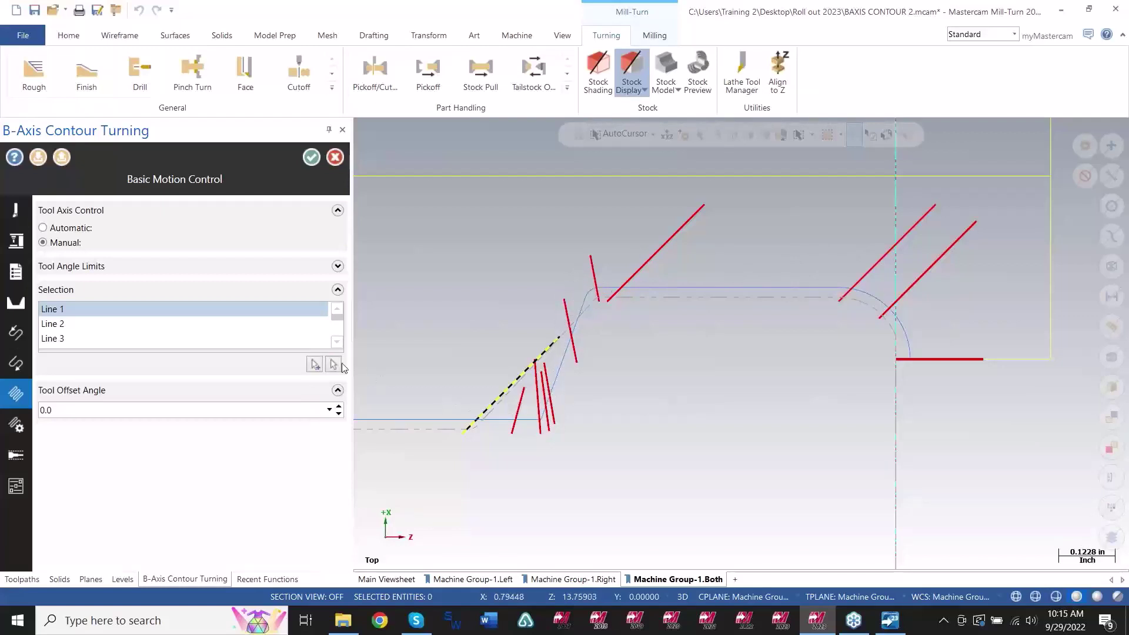
pyautogui.scroll(-6, 1041, 403)
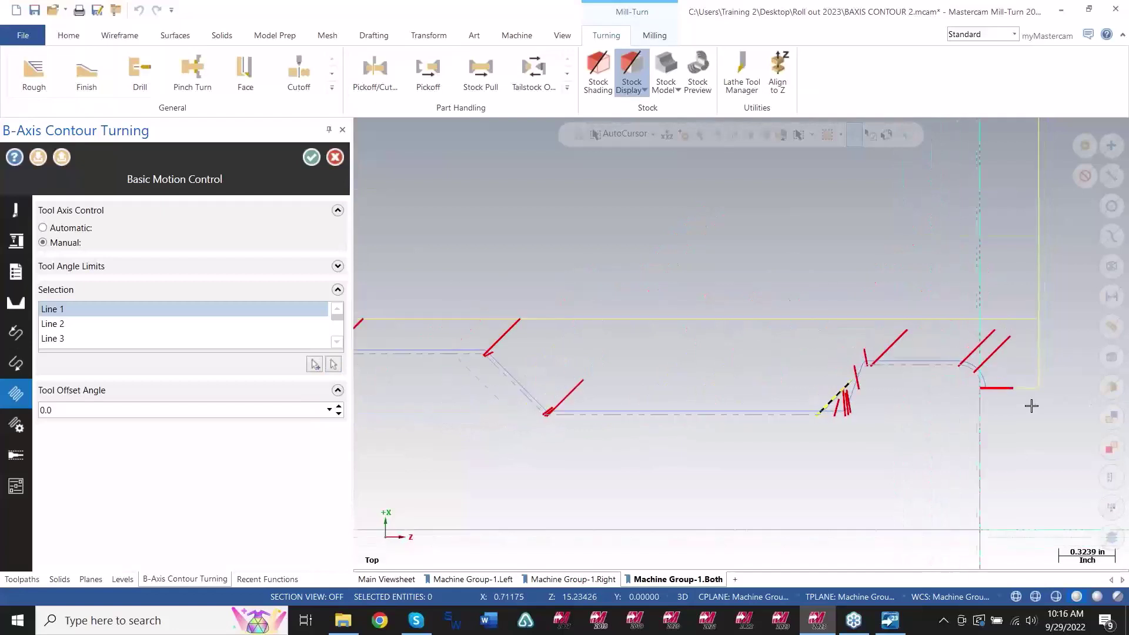
pyautogui.scroll(5, 603, 408)
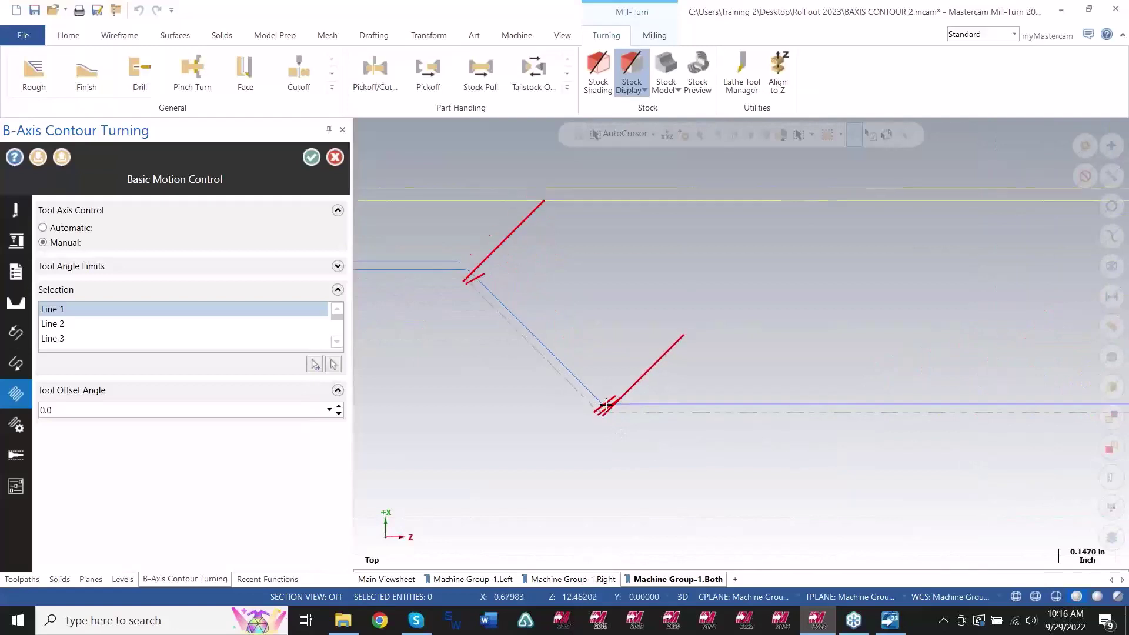
pyautogui.scroll(-3, 541, 379)
pyautogui.press('ctrl')
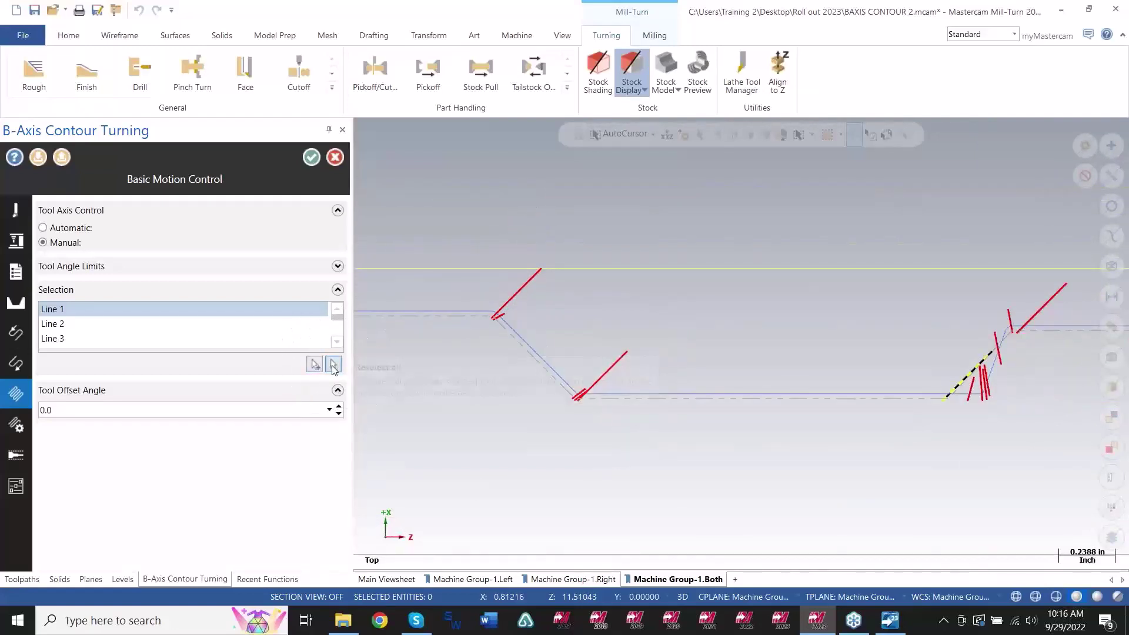
pyautogui.scroll(-4, 658, 448)
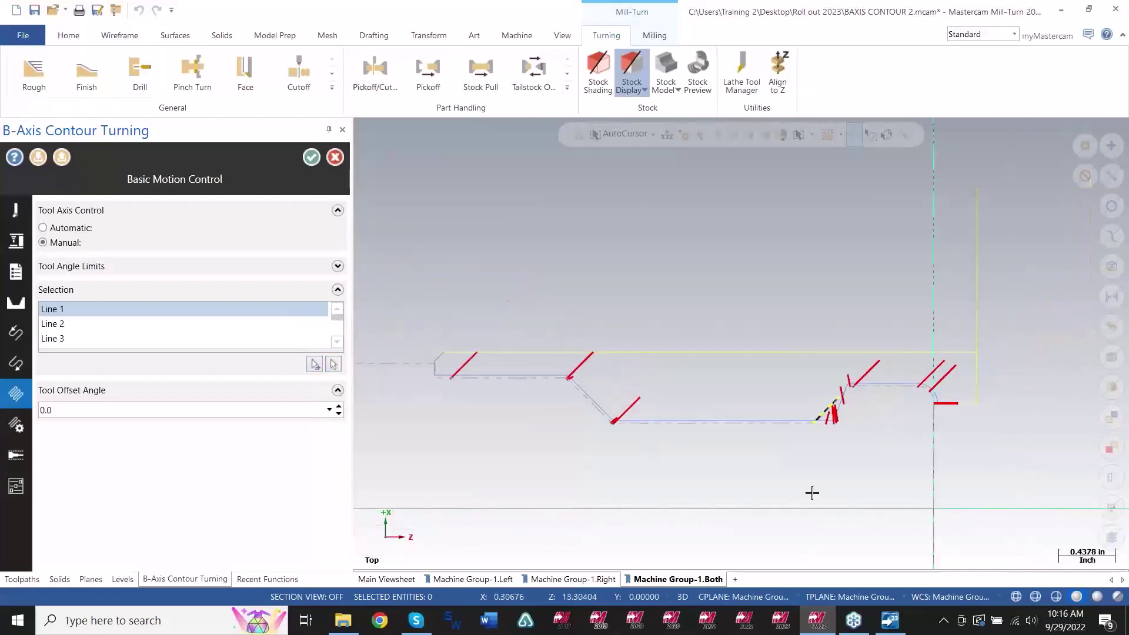
pyautogui.scroll(2, 871, 423)
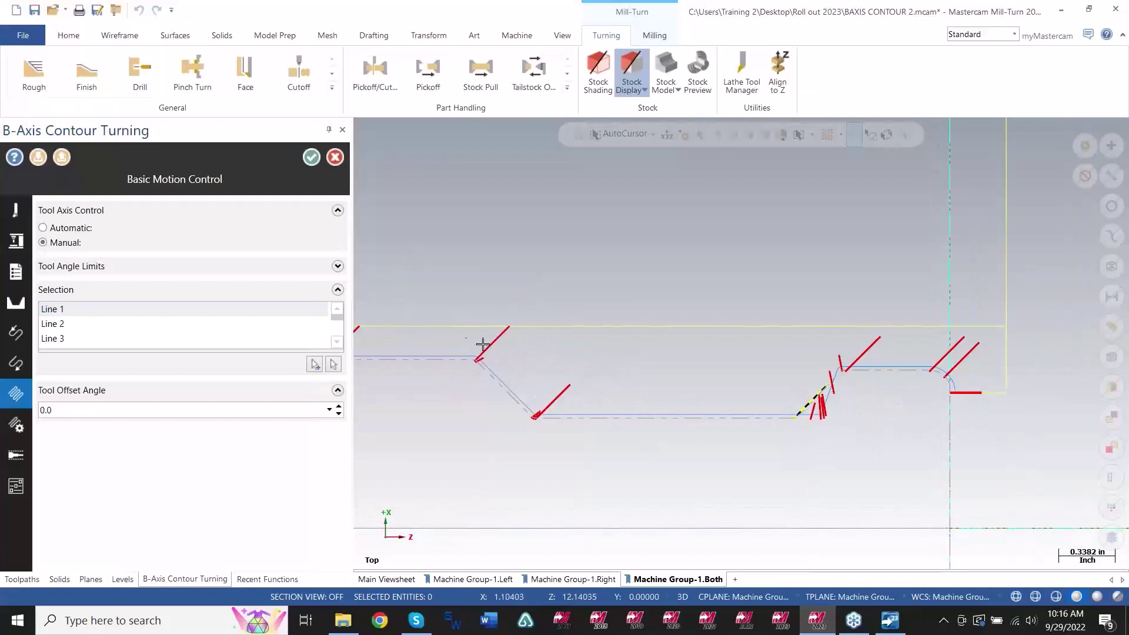
pyautogui.click(263, 337)
pyautogui.click(222, 324)
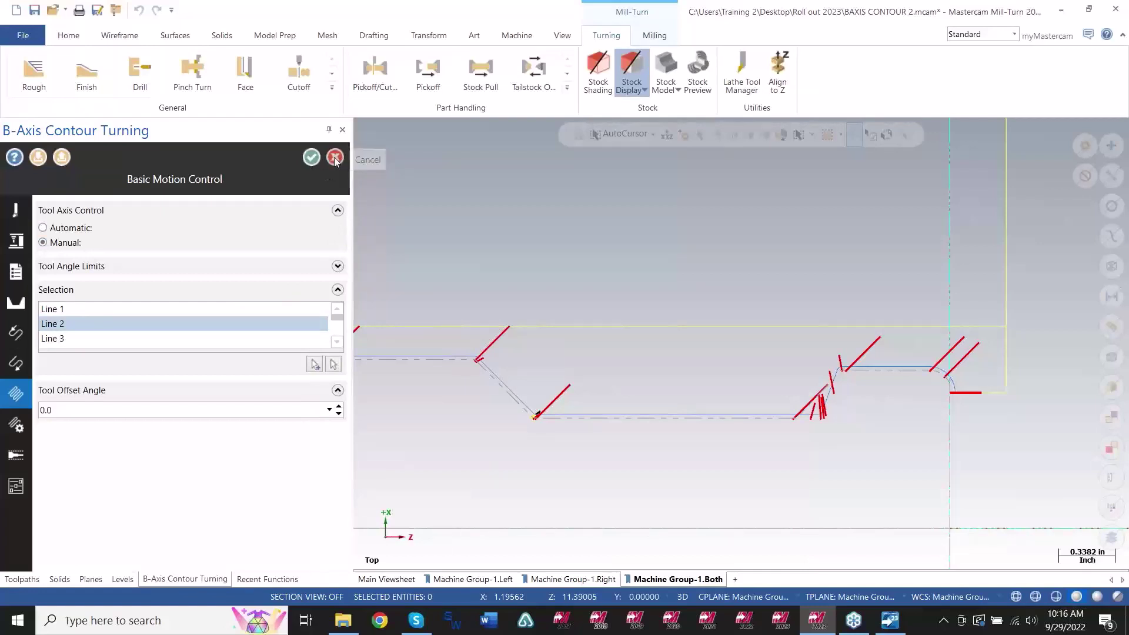
# Review the operation's advanced motion control, stock and tool display settings, and close it without saving changes.
pyautogui.click(17, 424)
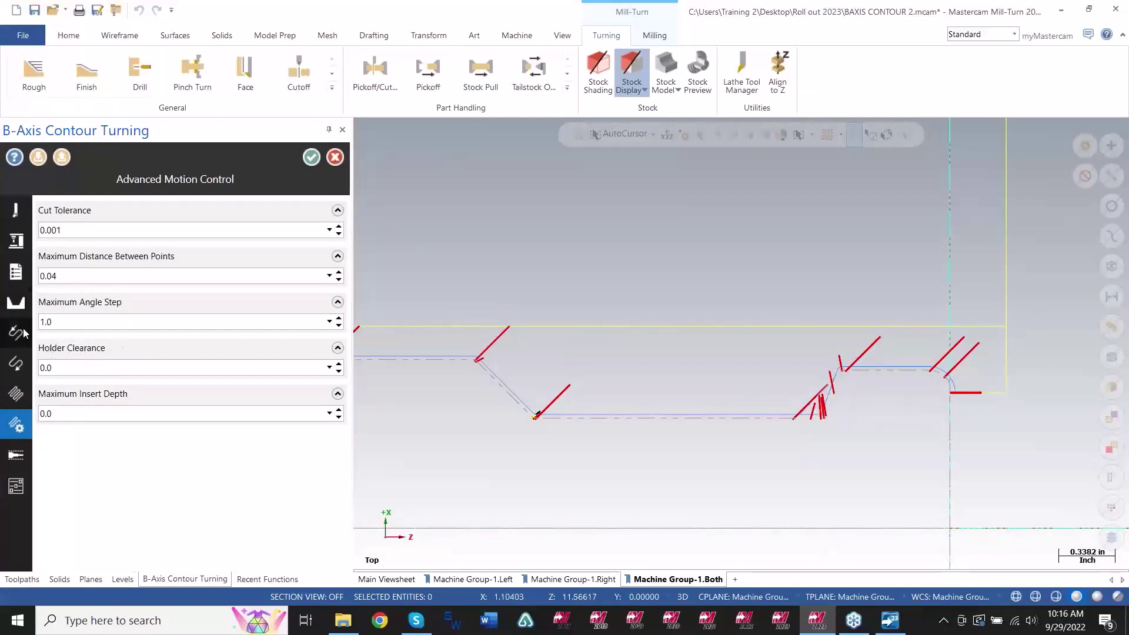
pyautogui.click(16, 456)
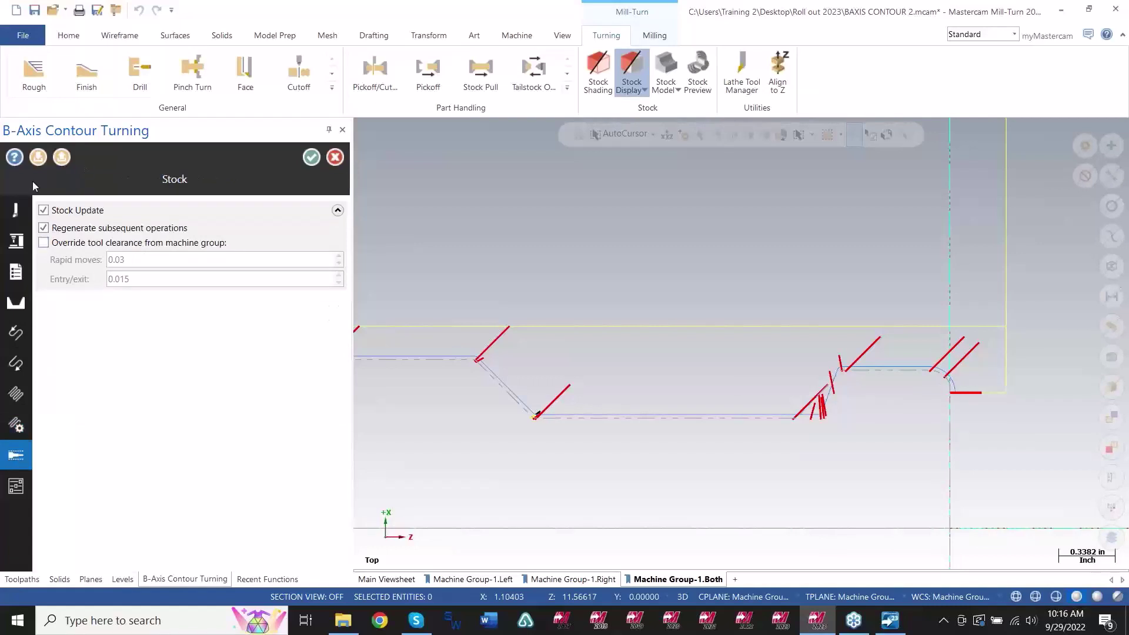
pyautogui.click(16, 487)
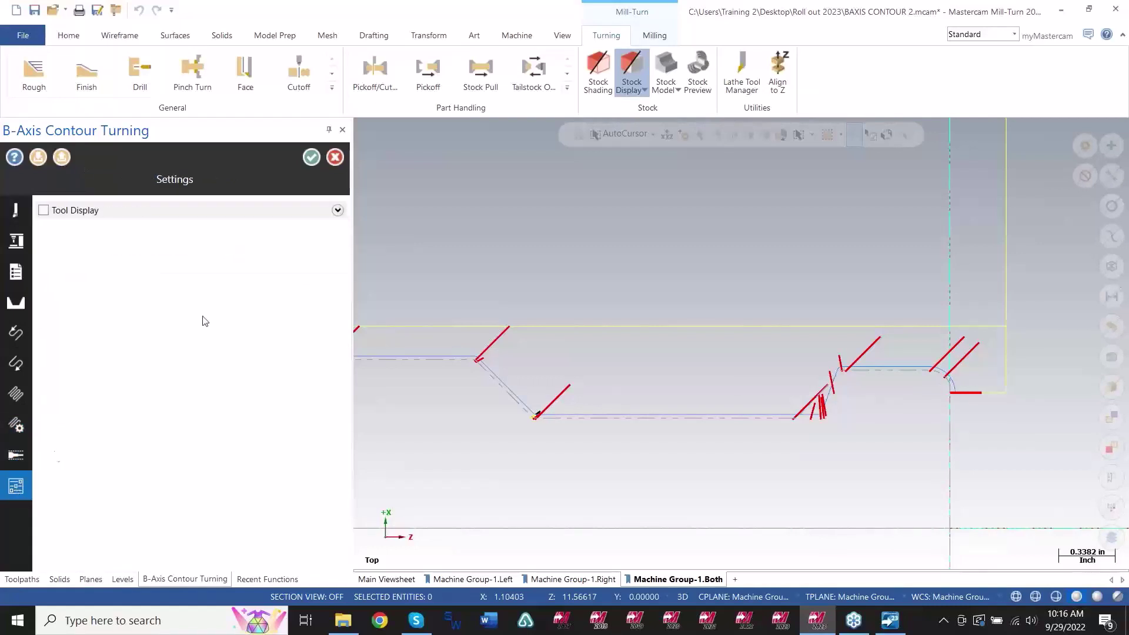
pyautogui.click(333, 161)
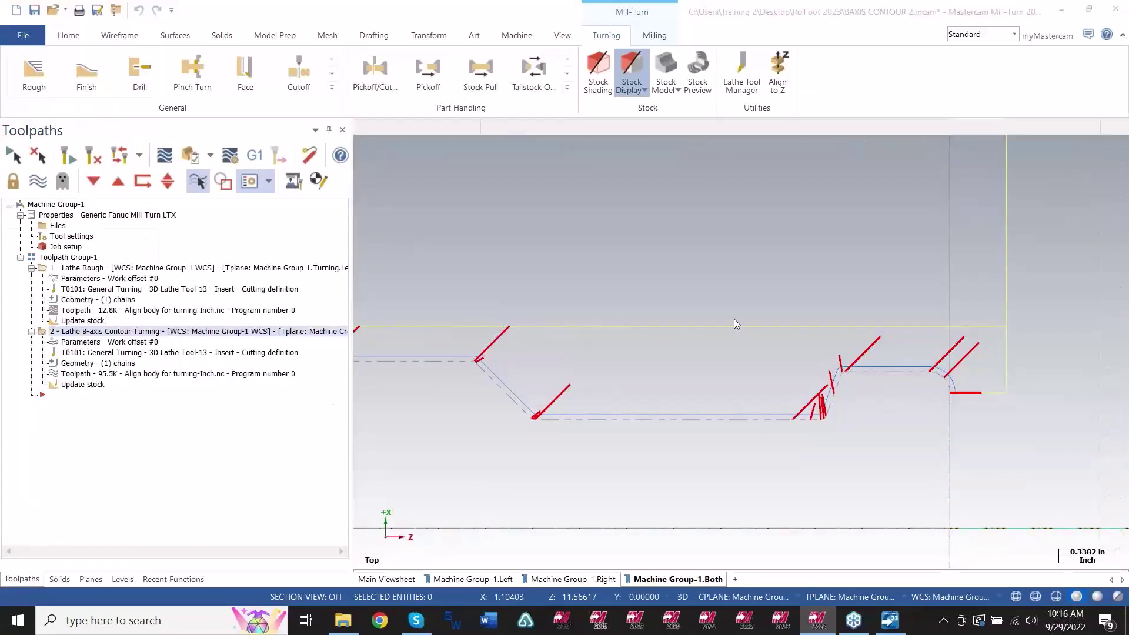
# Hide the toolpath display and backplot the B-axis contour operation, advancing the tool to its approach position.
pyautogui.hotkey('alt', 't')
pyautogui.scroll(2, 911, 388)
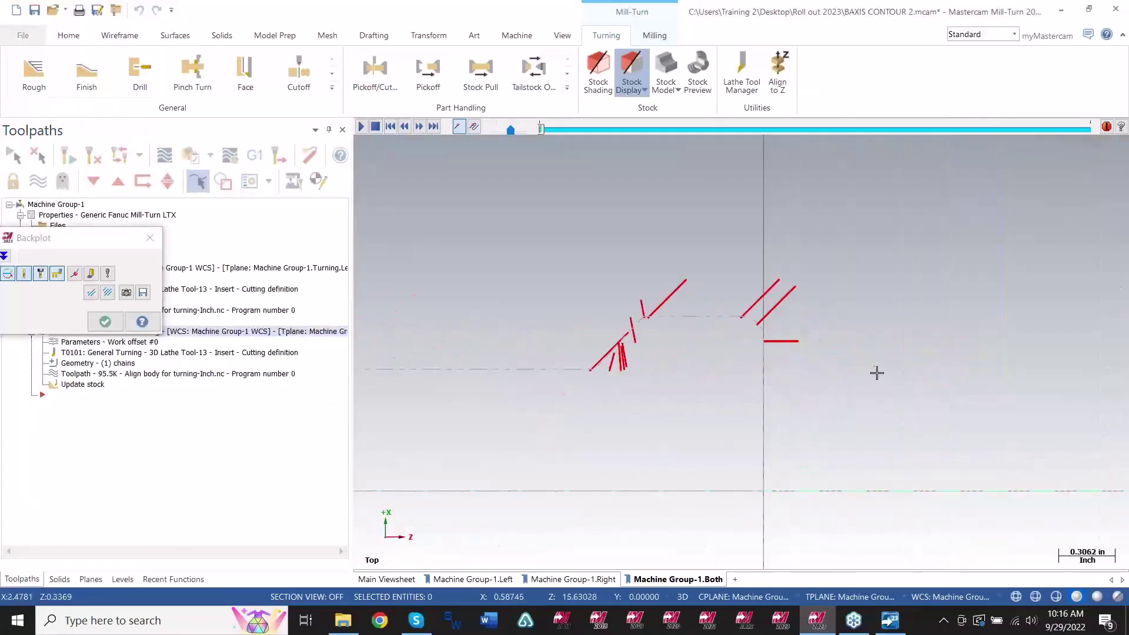
pyautogui.press('s')
pyautogui.scroll(1, 693, 341)
pyautogui.scroll(-3, 559, 344)
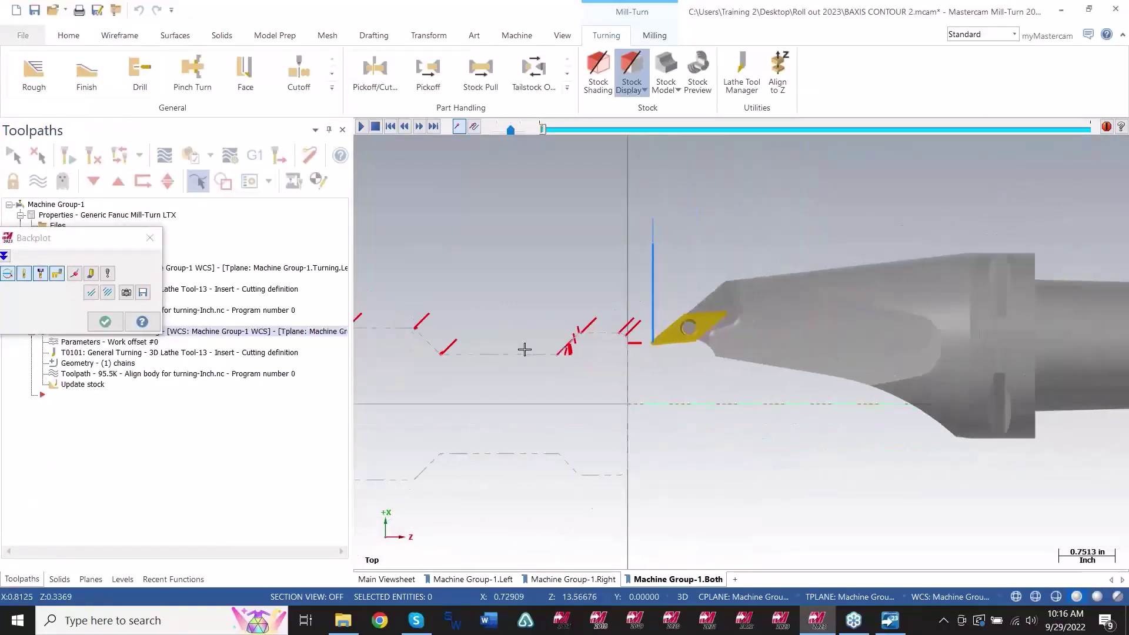
# Inspect the insert tip and the full holder against the horizontal tool axis line at the front face.
pyautogui.scroll(5, 668, 361)
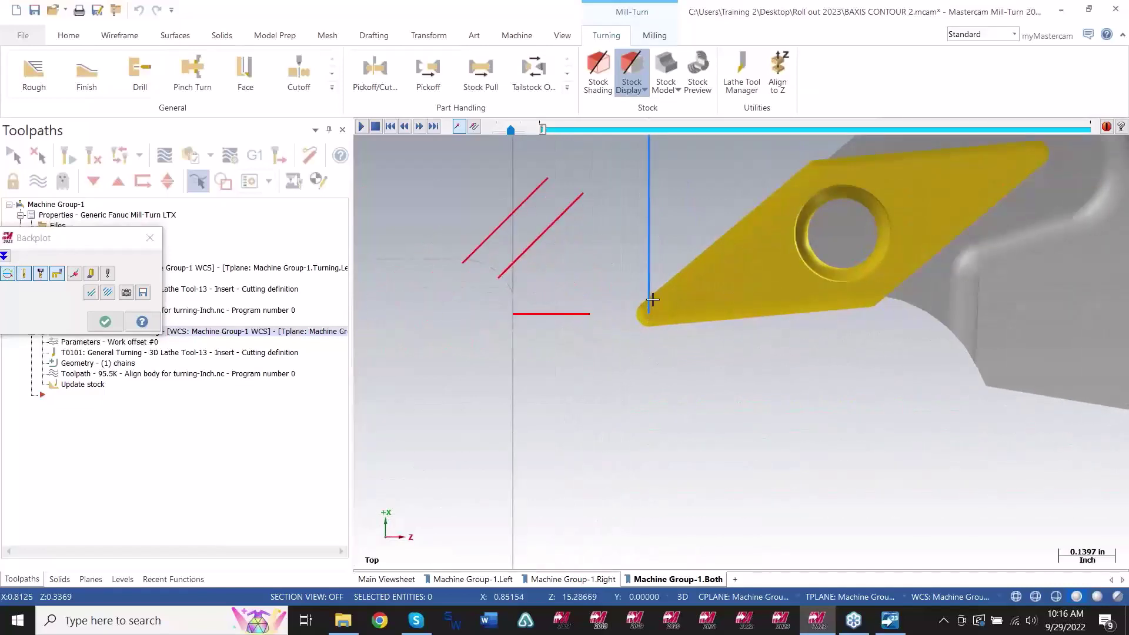
pyautogui.scroll(2, 651, 305)
pyautogui.scroll(-8, 376, 300)
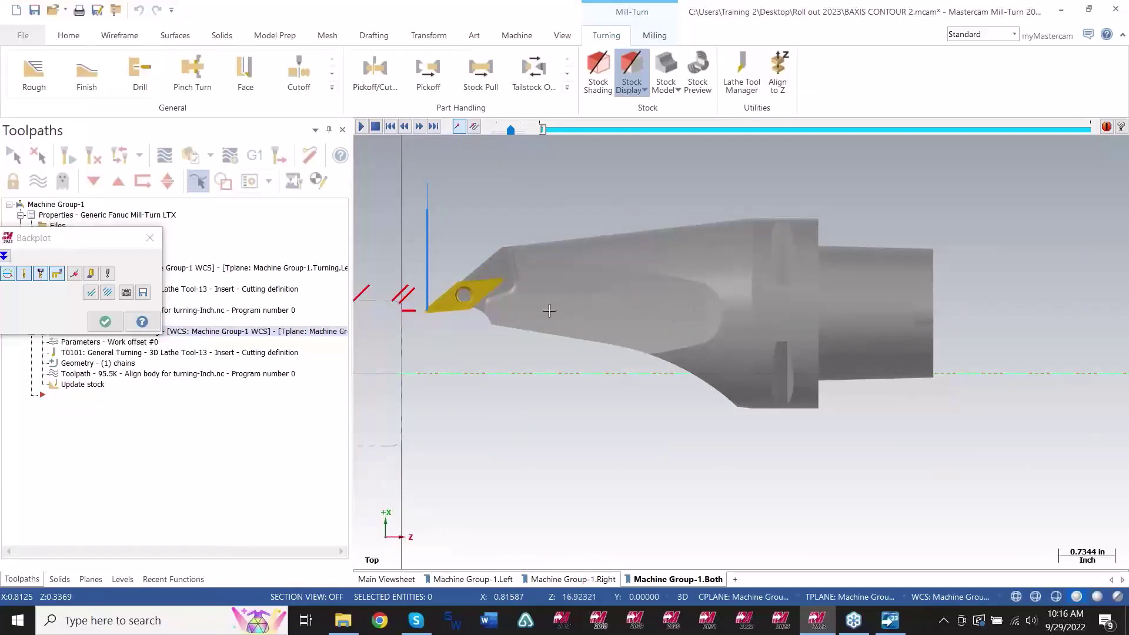
pyautogui.scroll(-3, 945, 316)
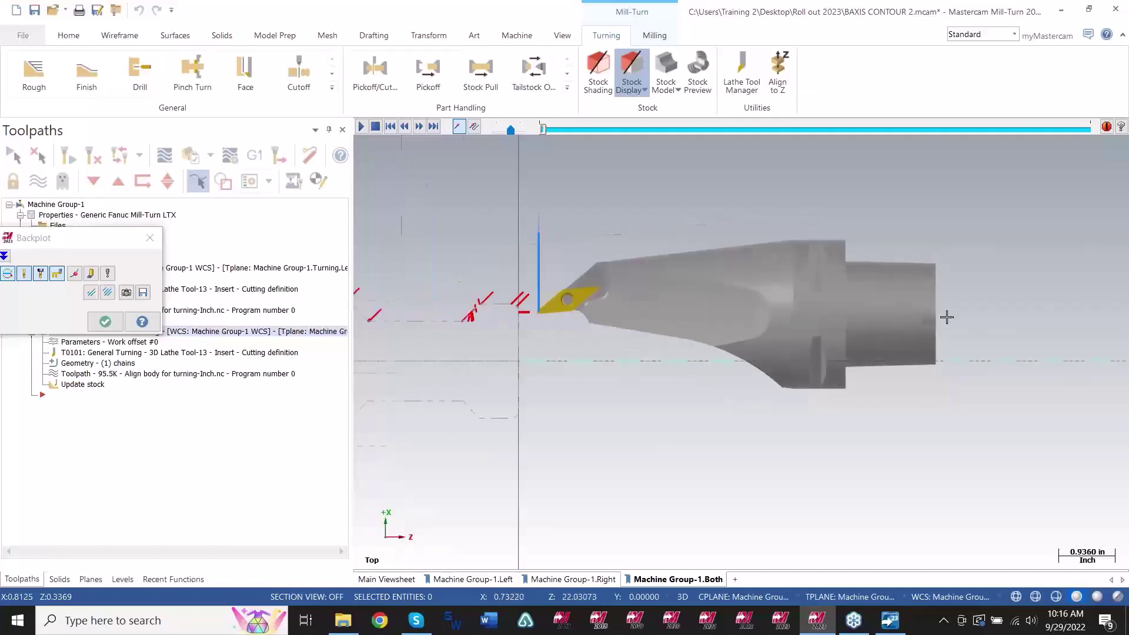
pyautogui.scroll(5, 706, 315)
pyautogui.scroll(8, 646, 314)
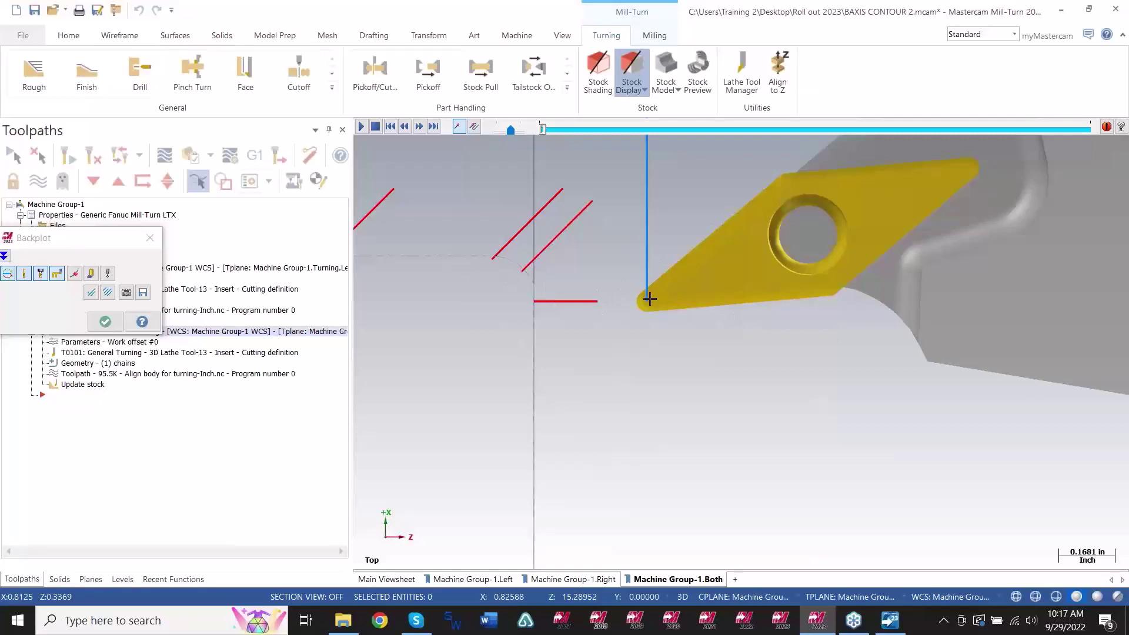
# Step the backplot through the lead-in along the horizontal axis line and onto the front face as the tool starts tilting.
pyautogui.scroll(-3, 580, 321)
pyautogui.press('s')
pyautogui.press('s')
pyautogui.scroll(3, 563, 303)
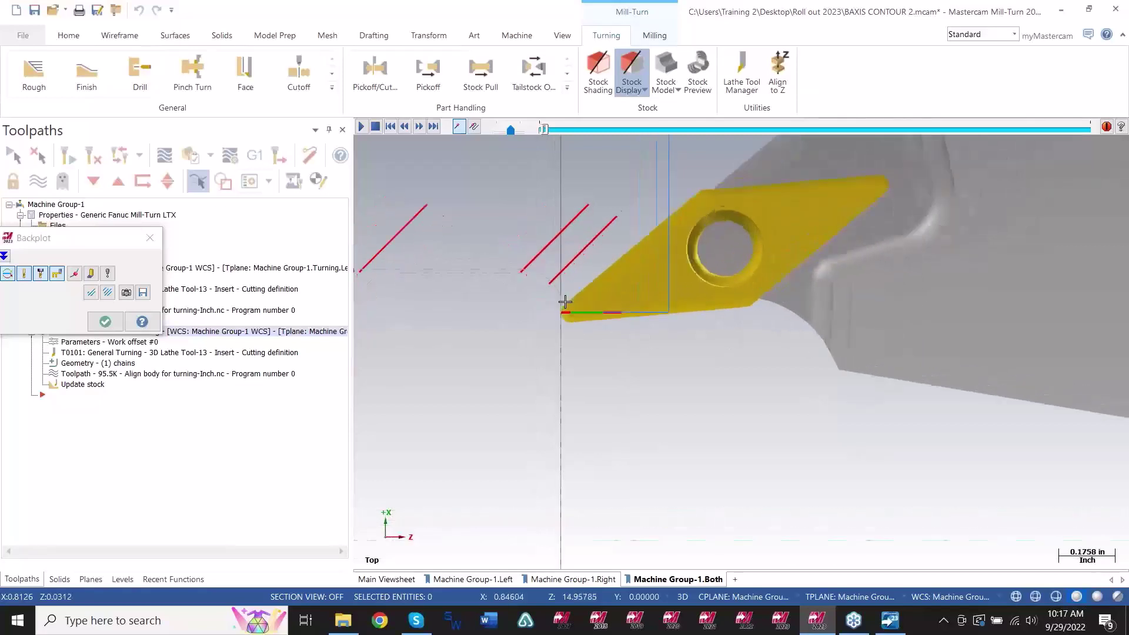
pyautogui.press('s')
pyautogui.press('s')
pyautogui.press('s')
pyautogui.press('s')
pyautogui.press('s')
pyautogui.press('s')
pyautogui.scroll(-3, 590, 301)
pyautogui.press('s')
pyautogui.press('s')
pyautogui.press('s')
pyautogui.press('s')
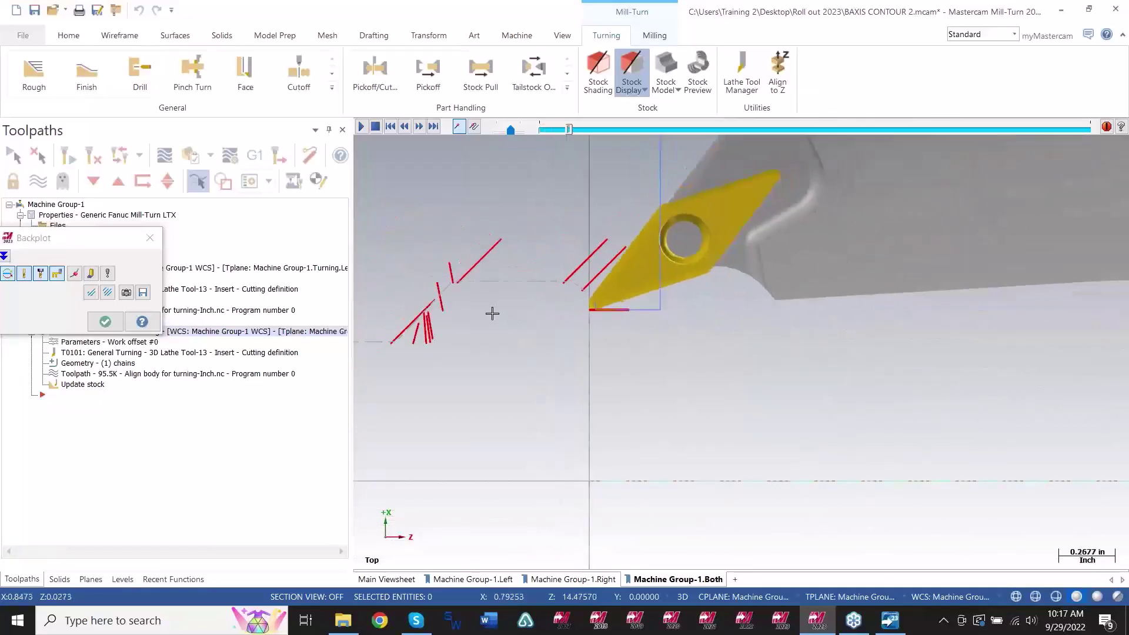
# Step the backplot around the front corner radius and examine how the holder tilts toward the first diagonal axis line.
pyautogui.press('s')
pyautogui.press('s')
pyautogui.press('s')
pyautogui.press('s')
pyautogui.press('s')
pyautogui.press('s')
pyautogui.press('s')
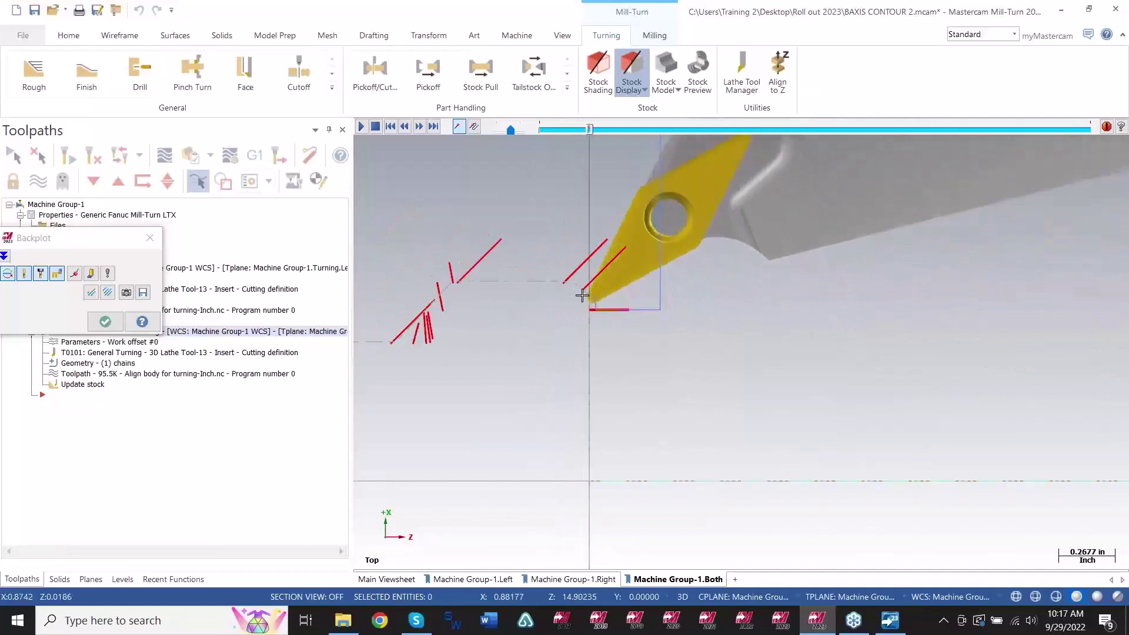
pyautogui.scroll(-2, 590, 301)
pyautogui.scroll(-5, 585, 361)
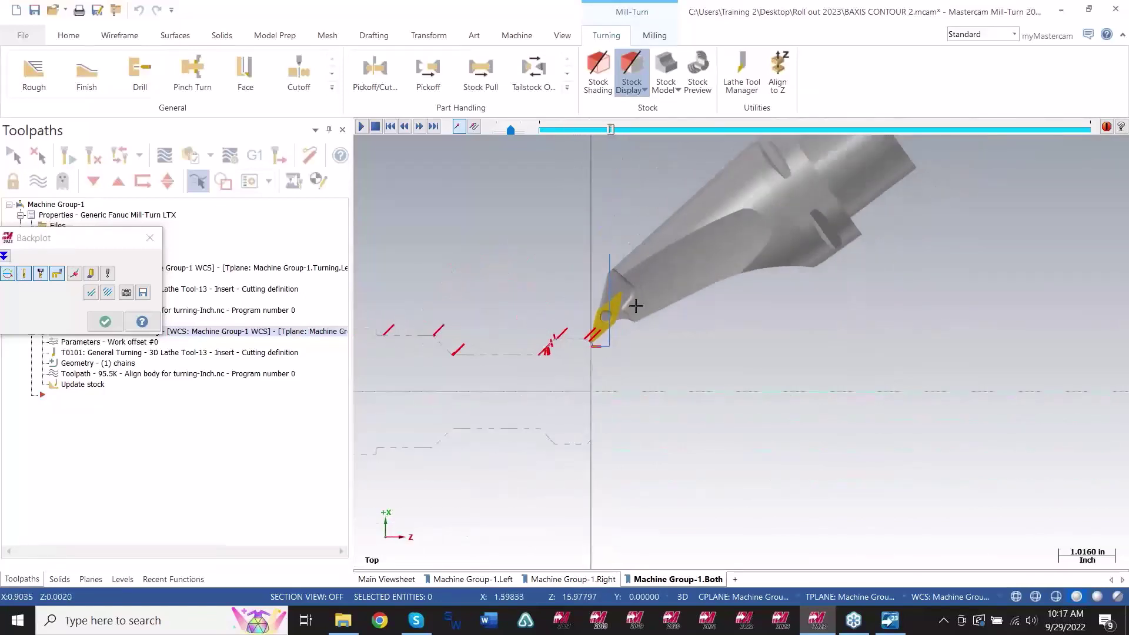
# Step the backplot from the corner radius to the second diagonal axis line at the start of the outer diameter.
pyautogui.scroll(9, 466, 376)
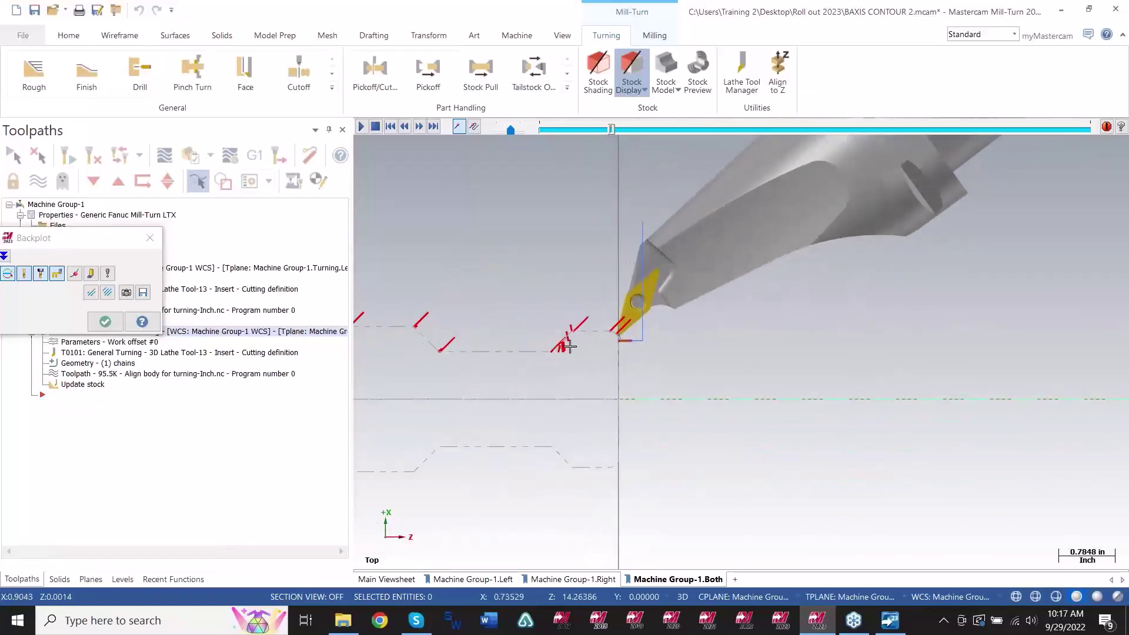
pyautogui.press('s')
pyautogui.press('s')
pyautogui.press('s')
pyautogui.press('s')
pyautogui.scroll(4, 612, 326)
pyautogui.press('s')
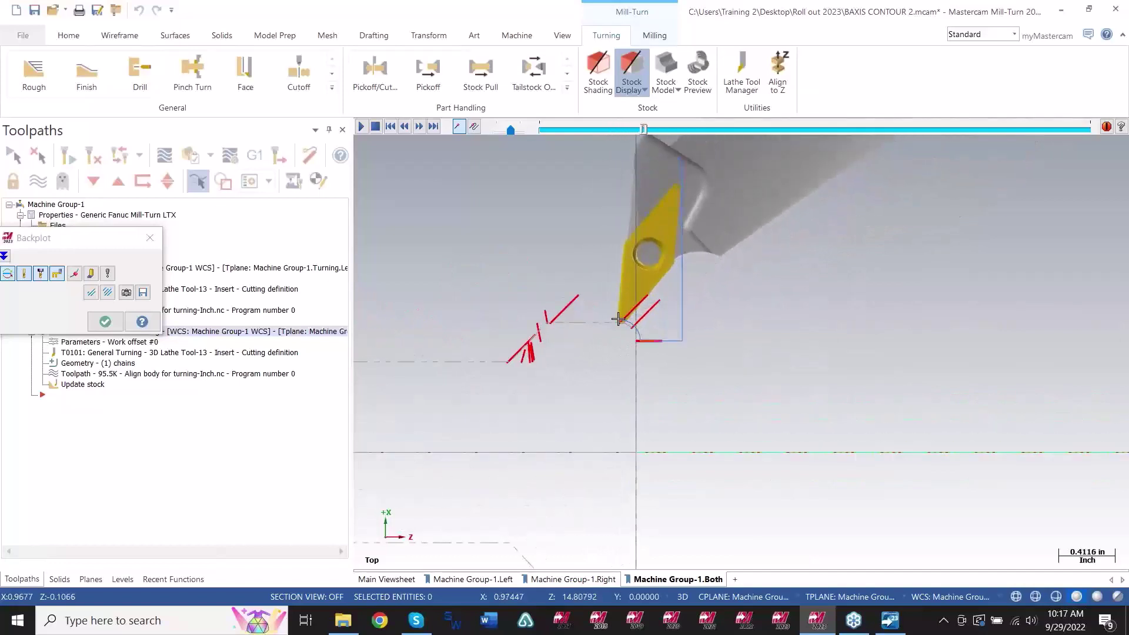
# Step the backplot along the front outer diameter to the top of the tapered groove wall.
pyautogui.press('b')
pyautogui.press('b')
pyautogui.press('b')
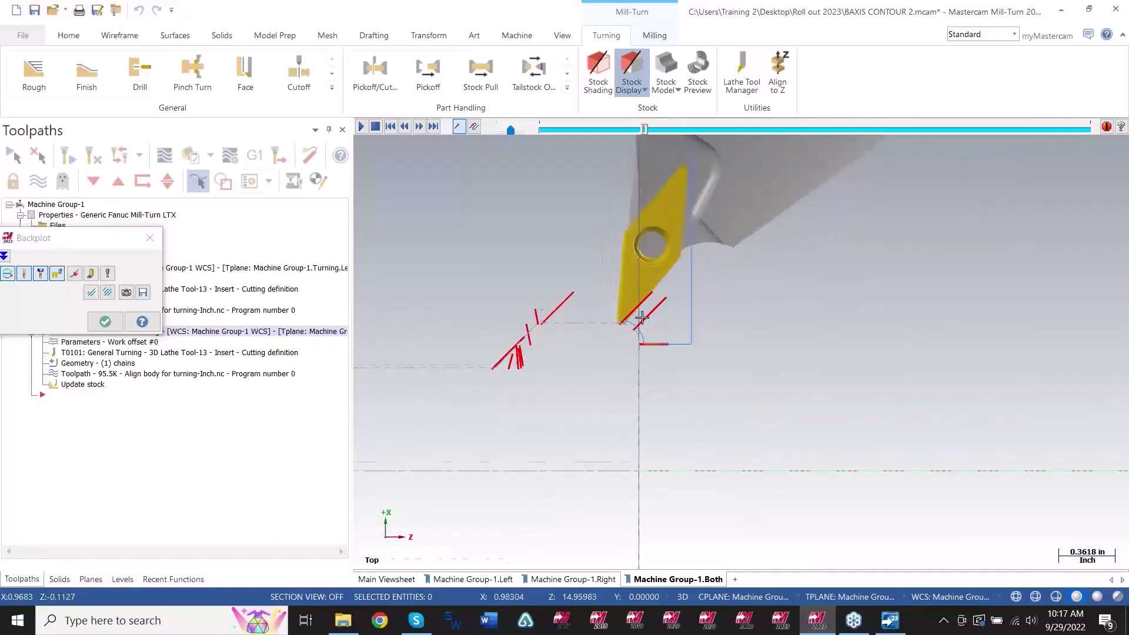
pyautogui.scroll(-10, 642, 318)
pyautogui.scroll(-3, 624, 329)
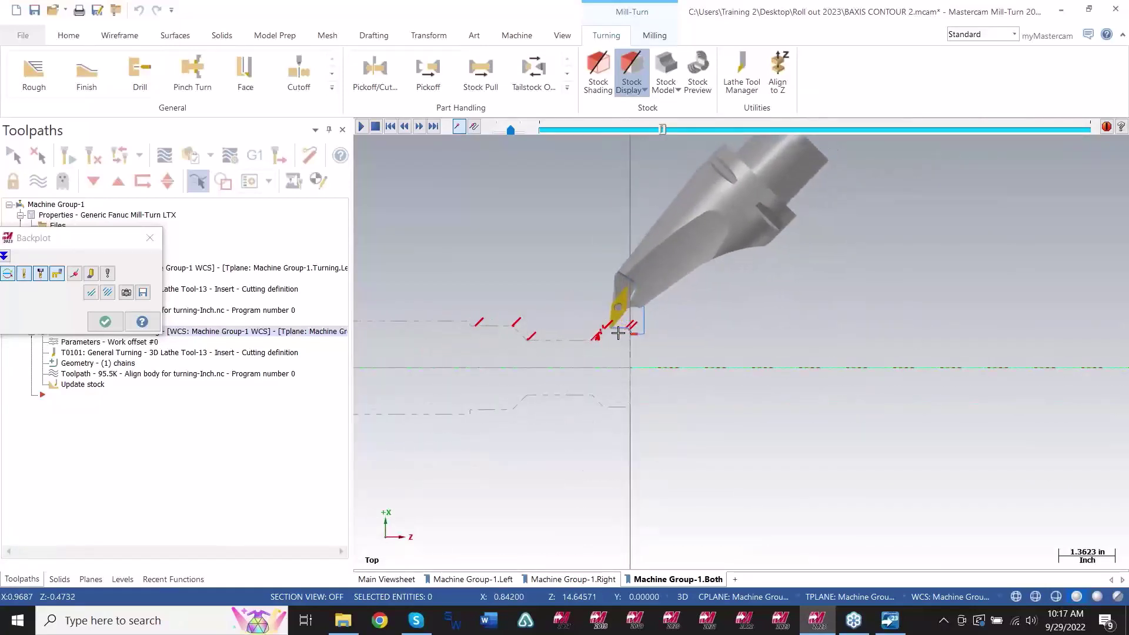
pyautogui.scroll(4, 599, 330)
pyautogui.scroll(13, 599, 331)
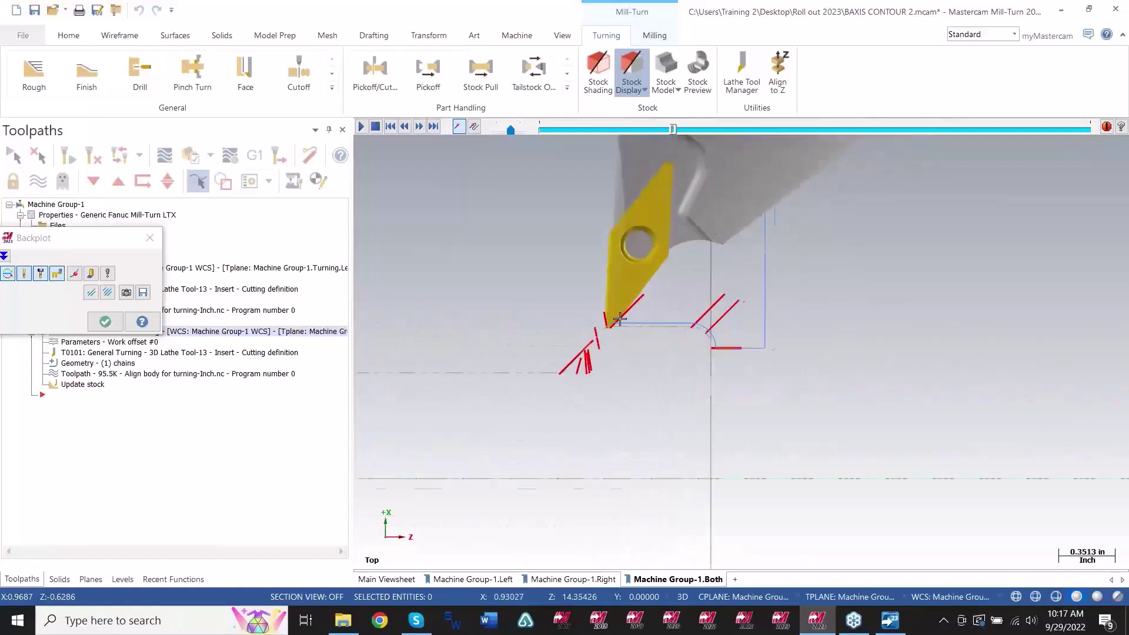
pyautogui.scroll(3, 594, 360)
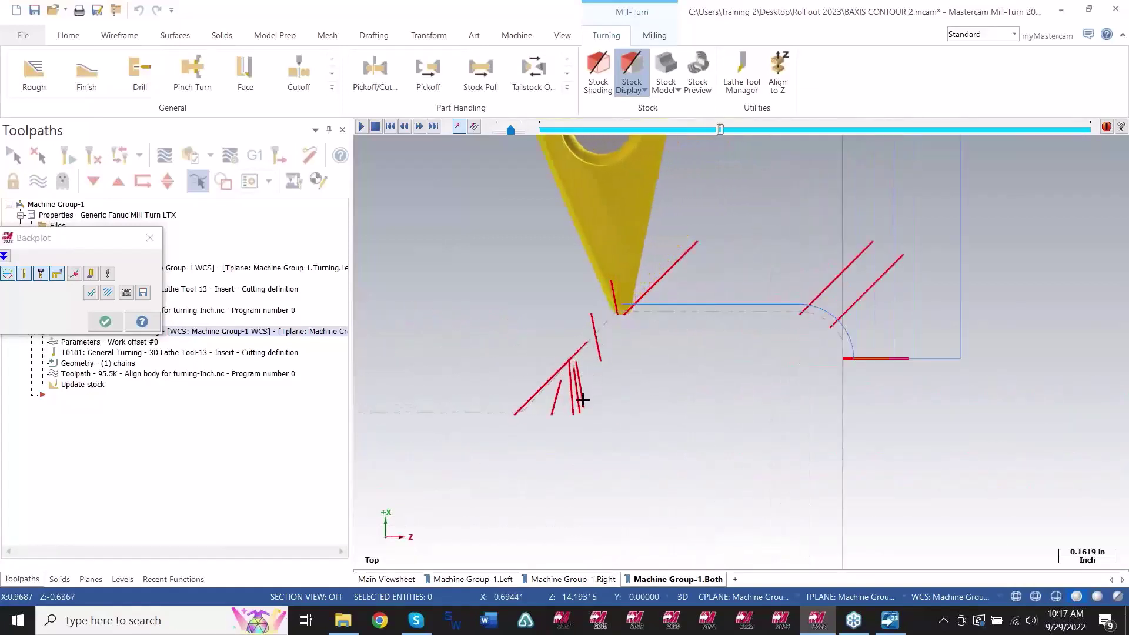
# Step the backplot down the tapered wall and around the groove corner, examining how the insert follows the clustered axis lines.
pyautogui.scroll(-2, 609, 376)
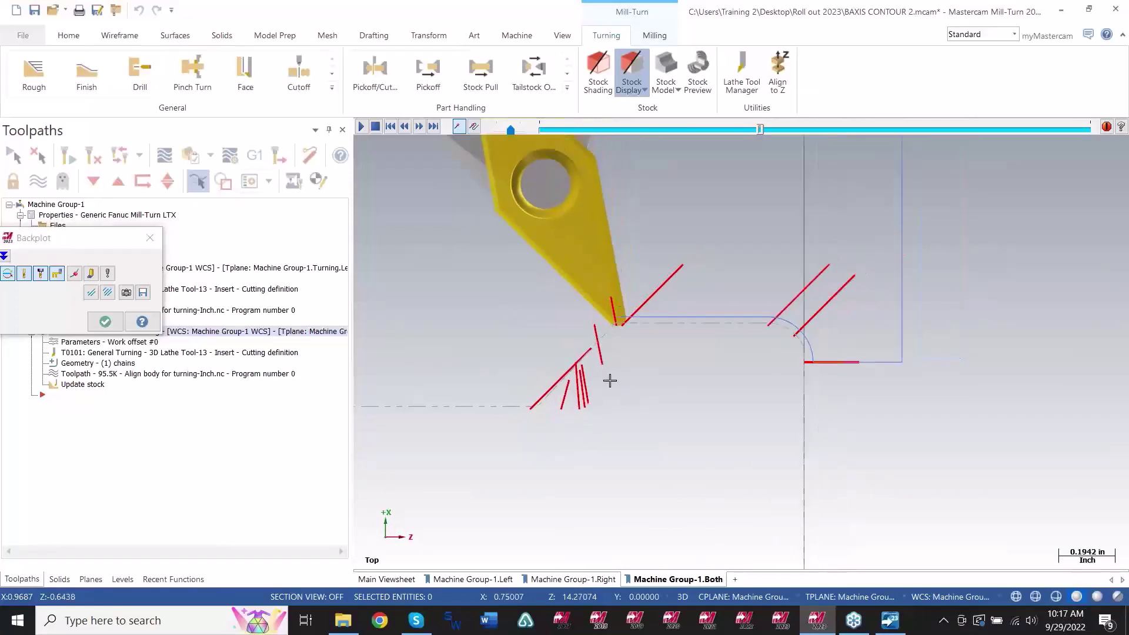
pyautogui.scroll(2, 600, 377)
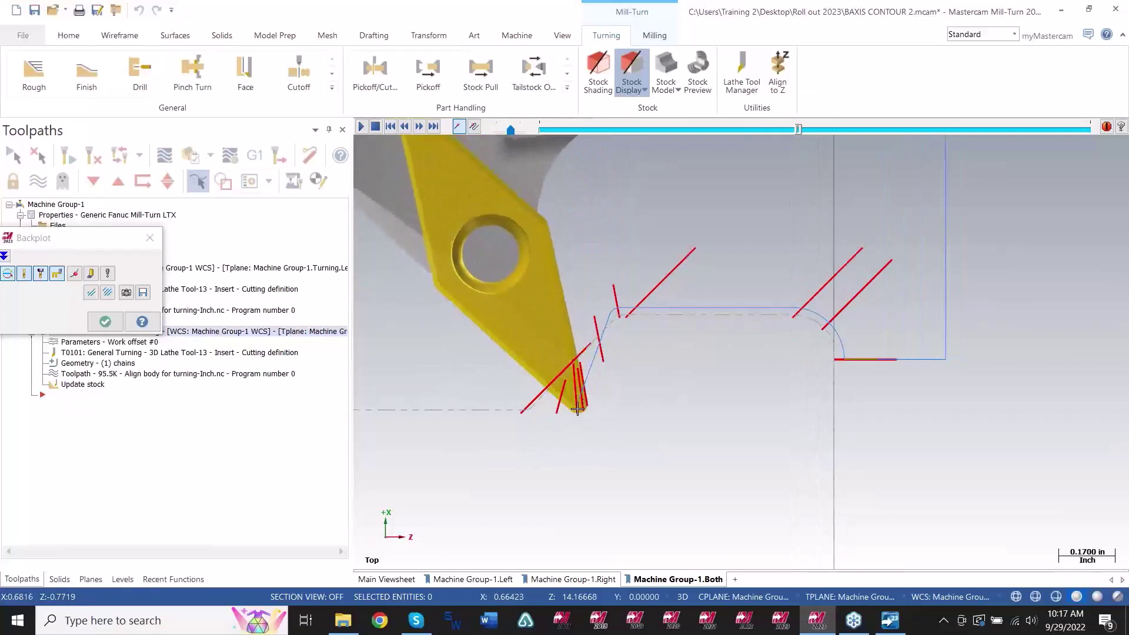
pyautogui.scroll(-4, 575, 410)
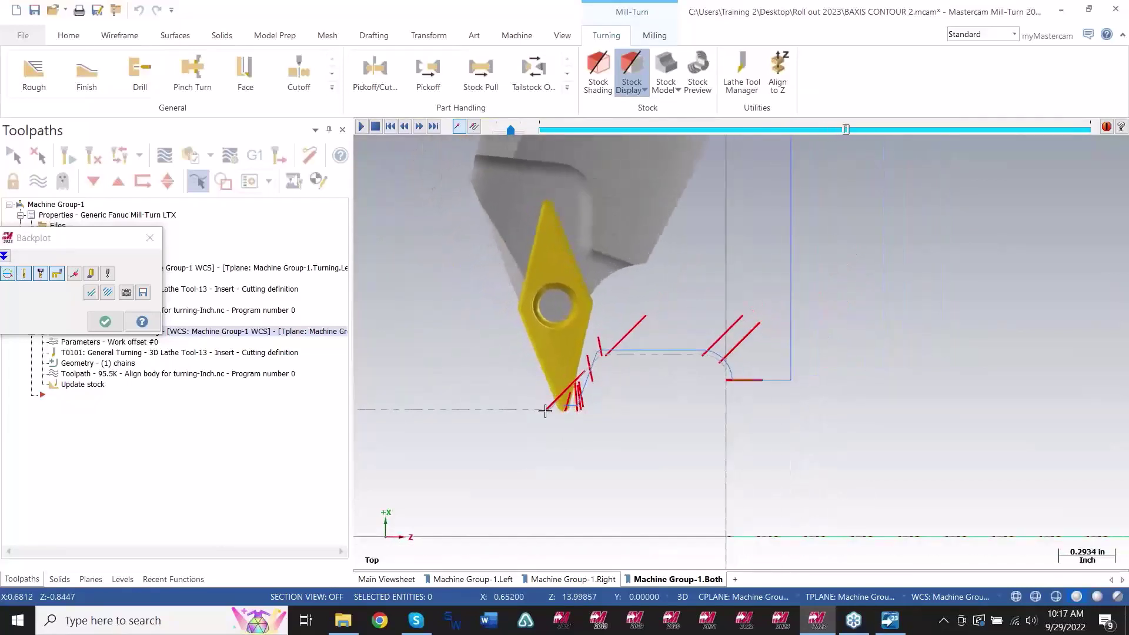
pyautogui.scroll(2, 582, 376)
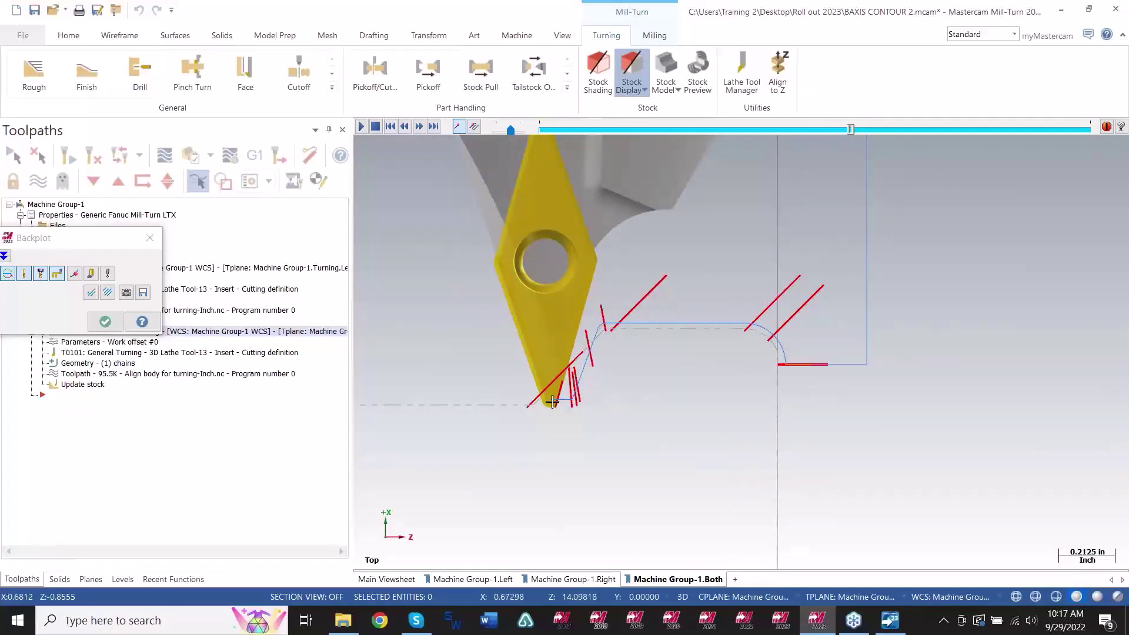
pyautogui.scroll(-5, 607, 405)
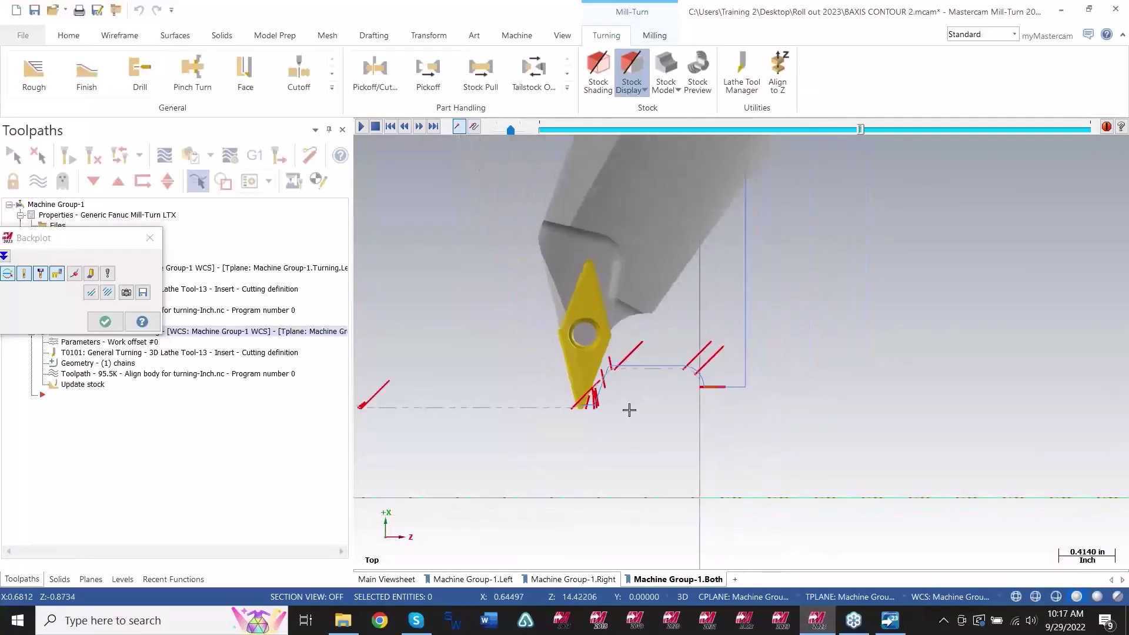
# Step the backplot along the groove floor, up the rear chamfer and through the final retract, and close the backplot.
pyautogui.scroll(-3, 617, 401)
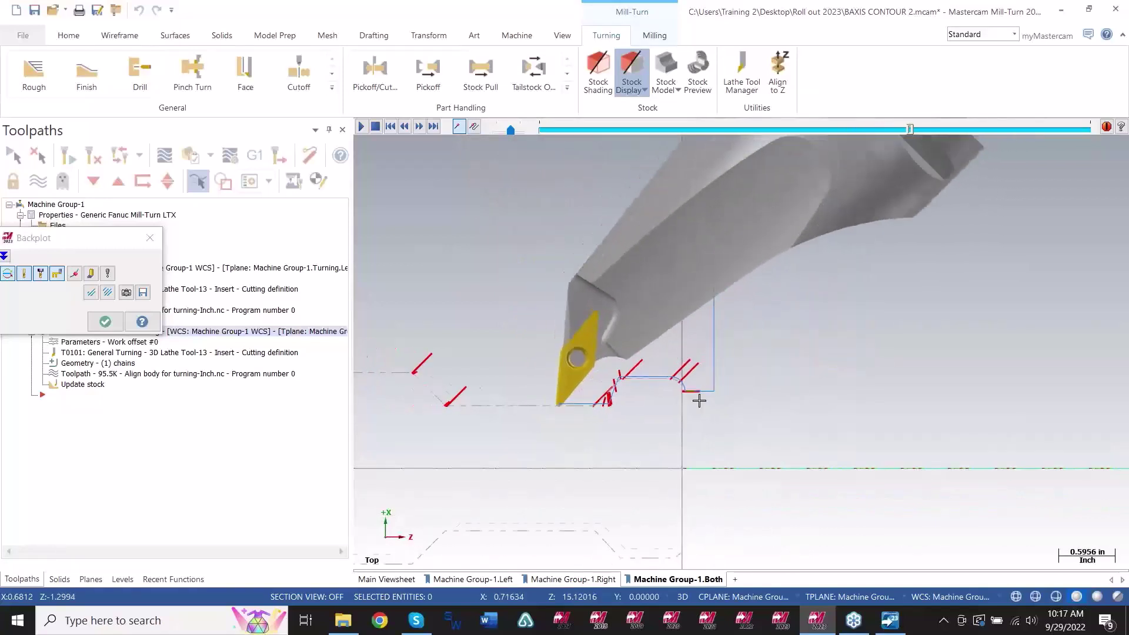
pyautogui.scroll(2, 490, 414)
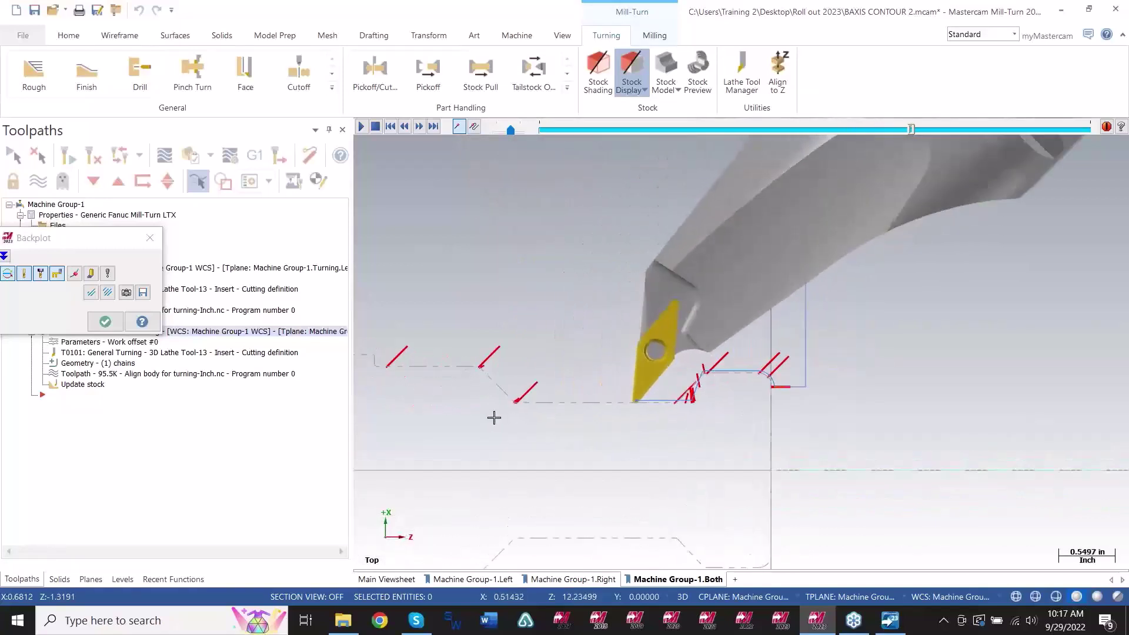
pyautogui.scroll(2, 507, 408)
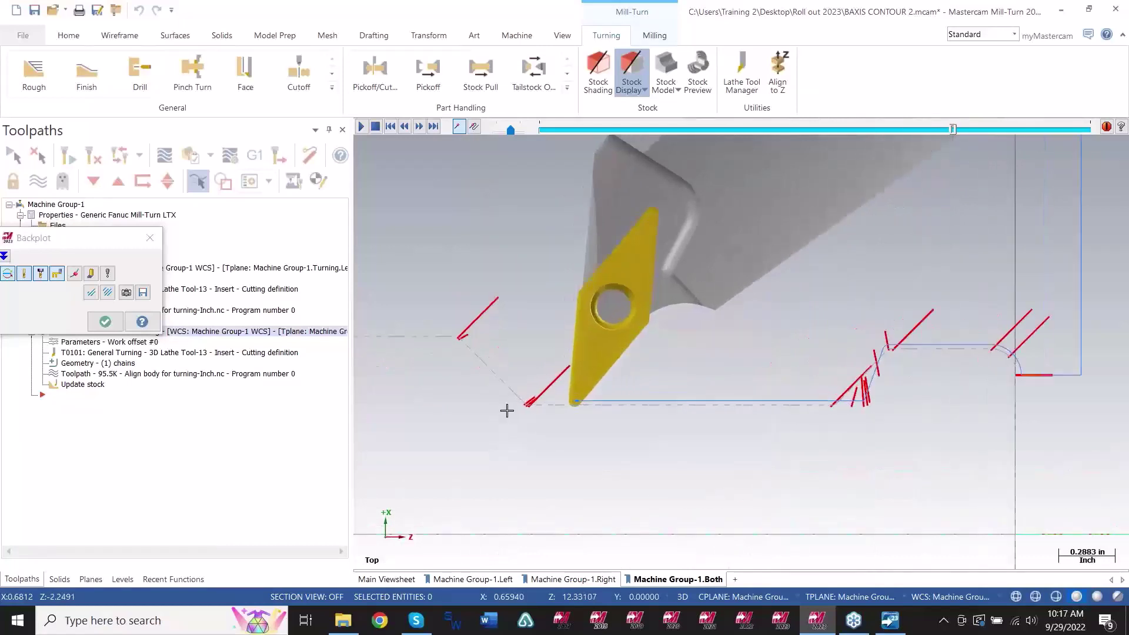
pyautogui.scroll(-3, 526, 416)
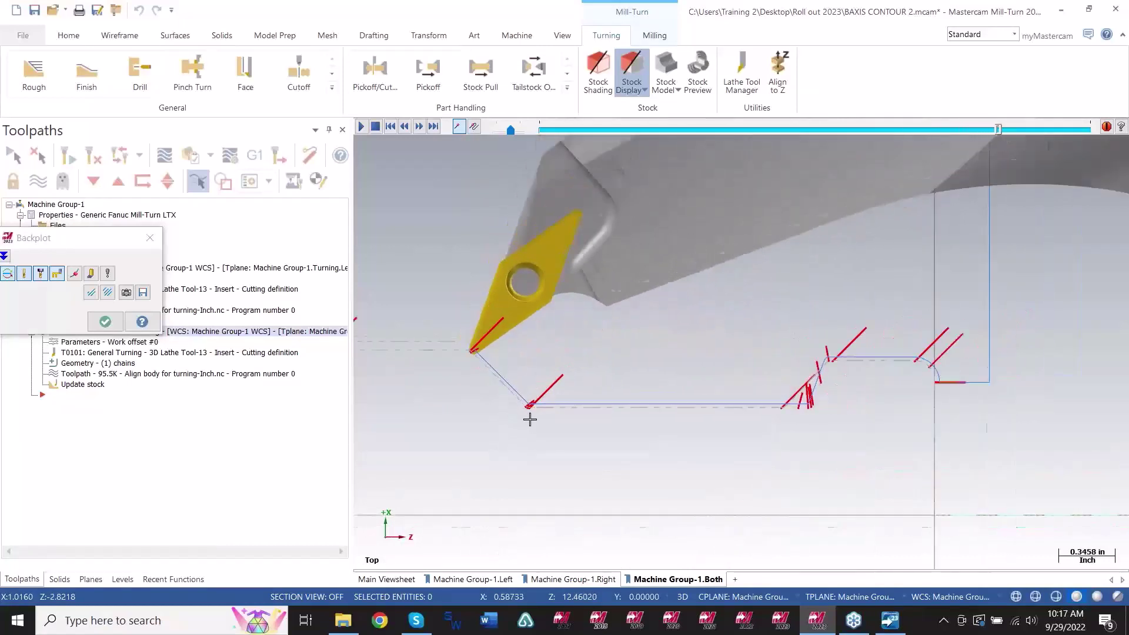
pyautogui.scroll(-3, 565, 397)
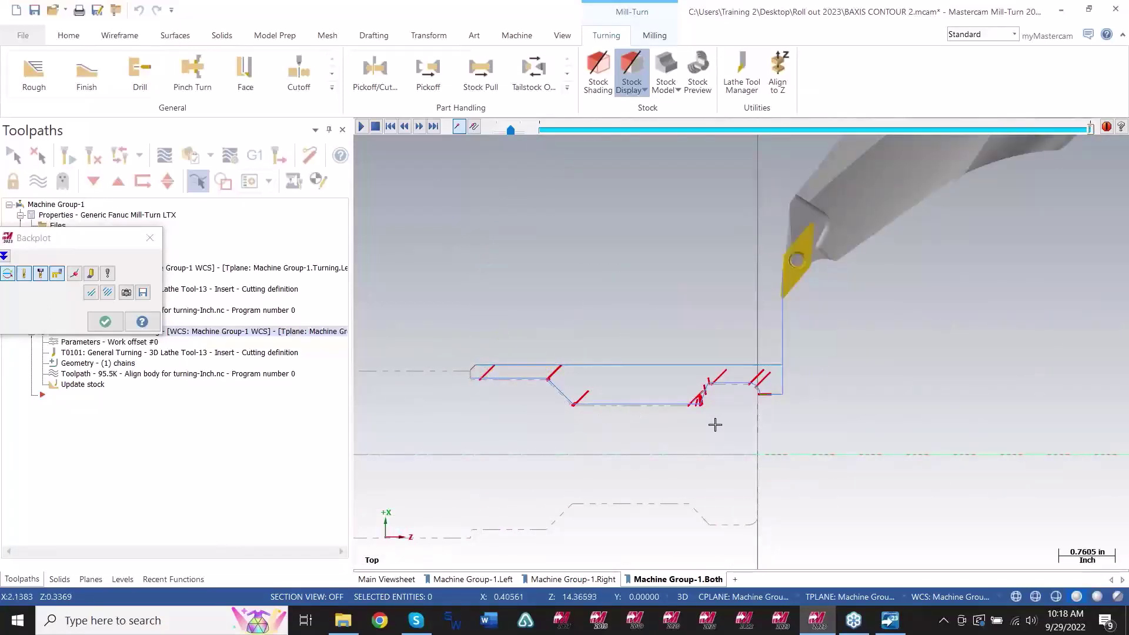
pyautogui.press('Escape')
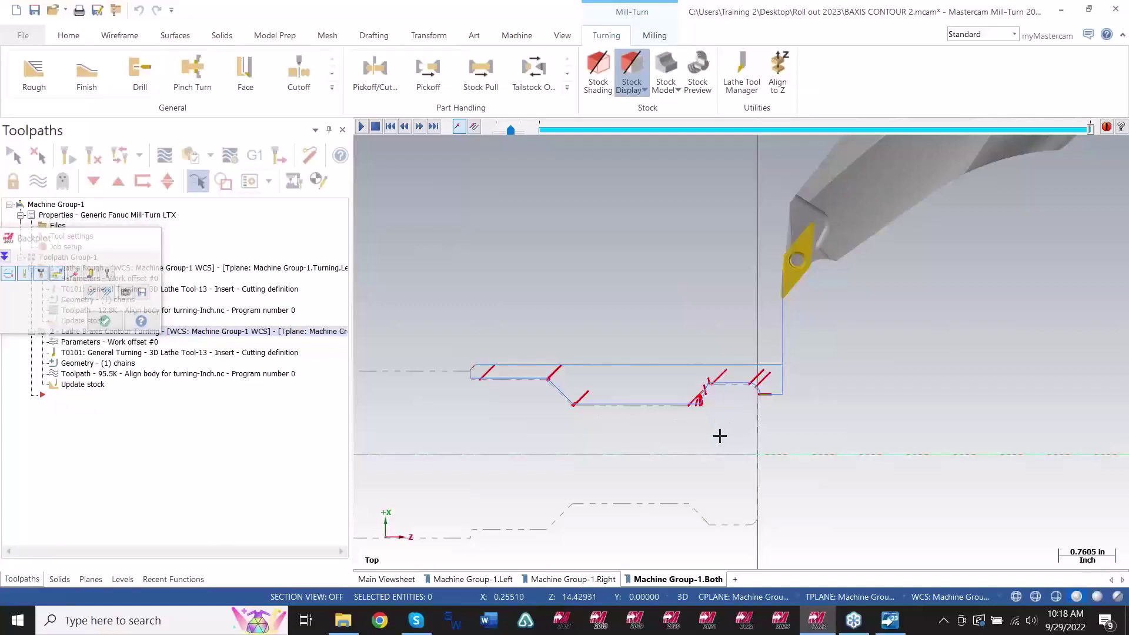
# Show the Turn Profile level, keep the Oil Pump Actuator level hidden, and examine the axis lines against the profile.
pyautogui.click(123, 579)
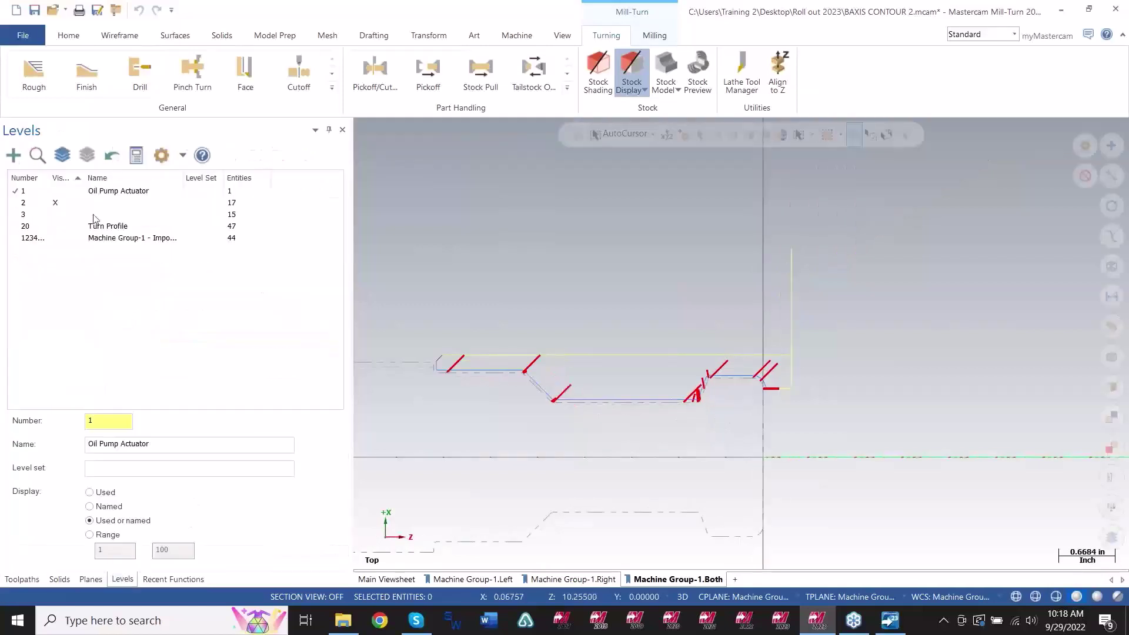
pyautogui.click(63, 190)
pyautogui.click(69, 229)
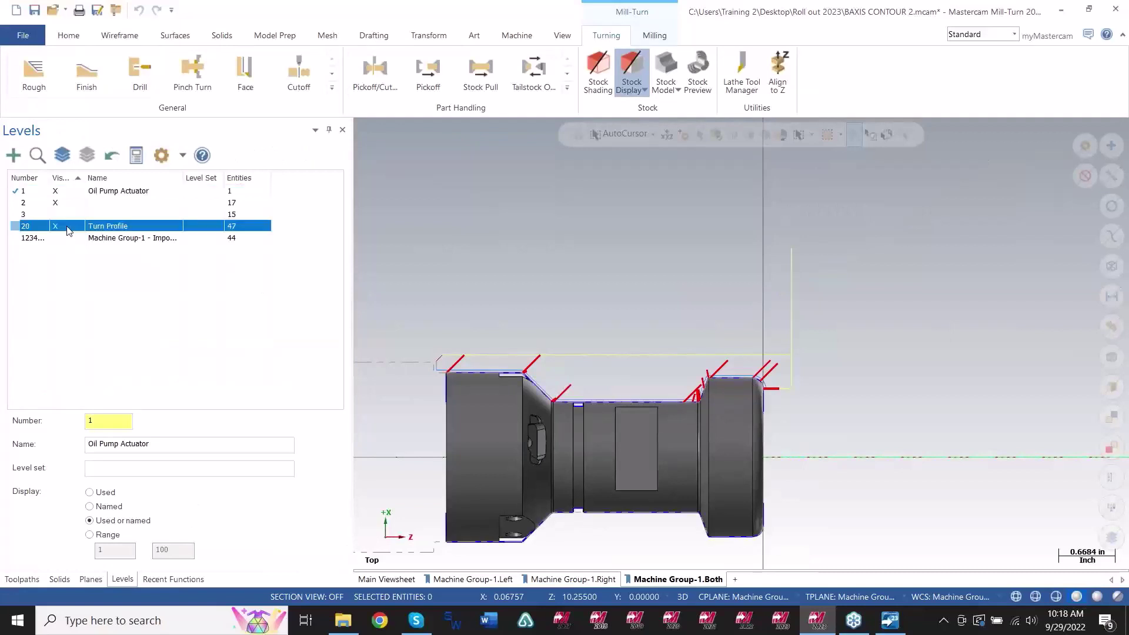
pyautogui.click(66, 193)
pyautogui.scroll(5, 582, 395)
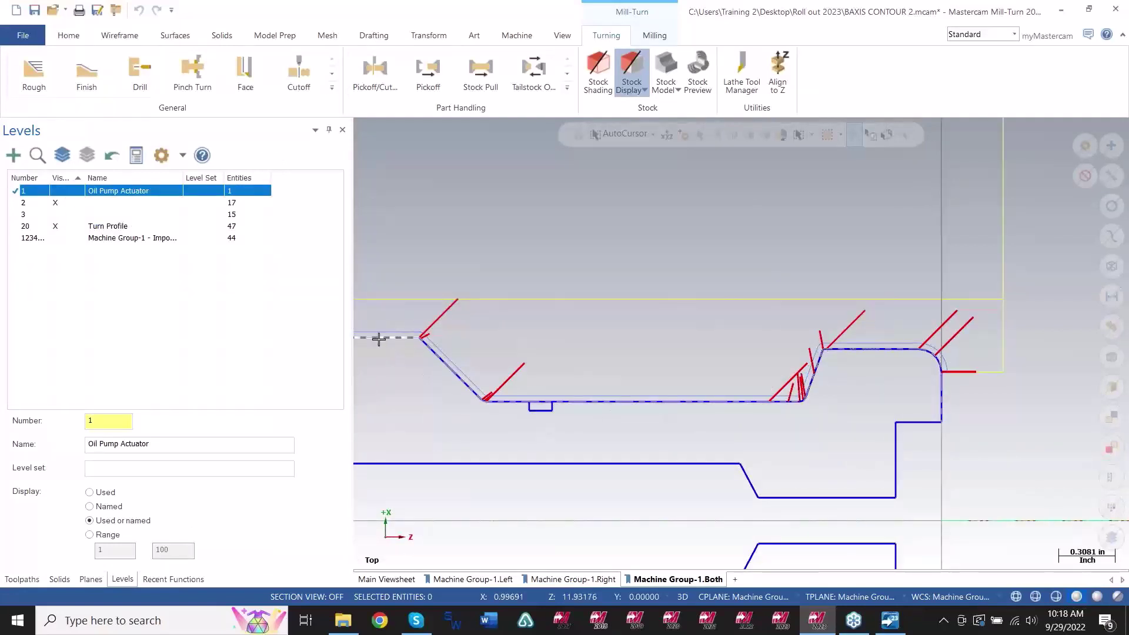
pyautogui.scroll(-2, 823, 421)
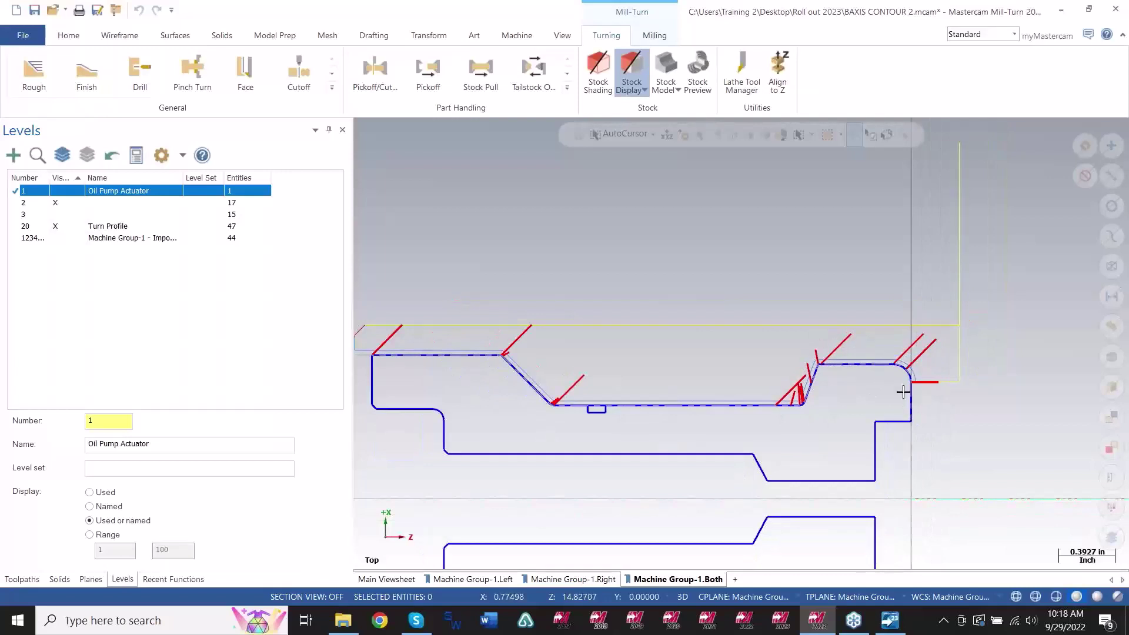
pyautogui.scroll(3, 903, 392)
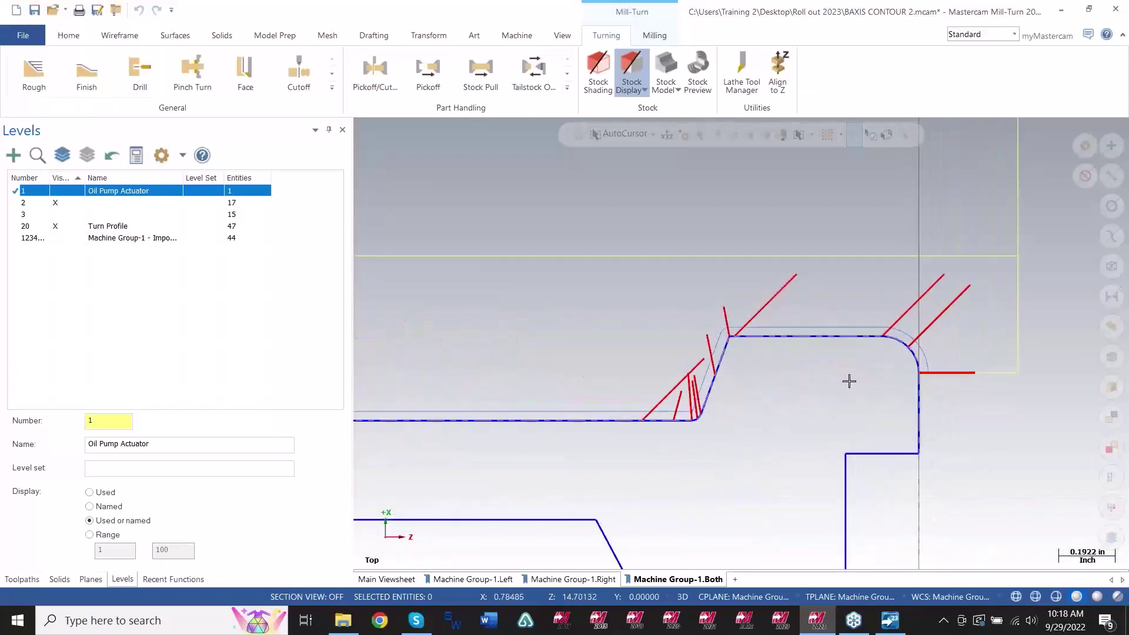
# Try to tilt the axis line midway up the tapered groove wall slightly toward the front face with Modify Vector.
pyautogui.click(118, 36)
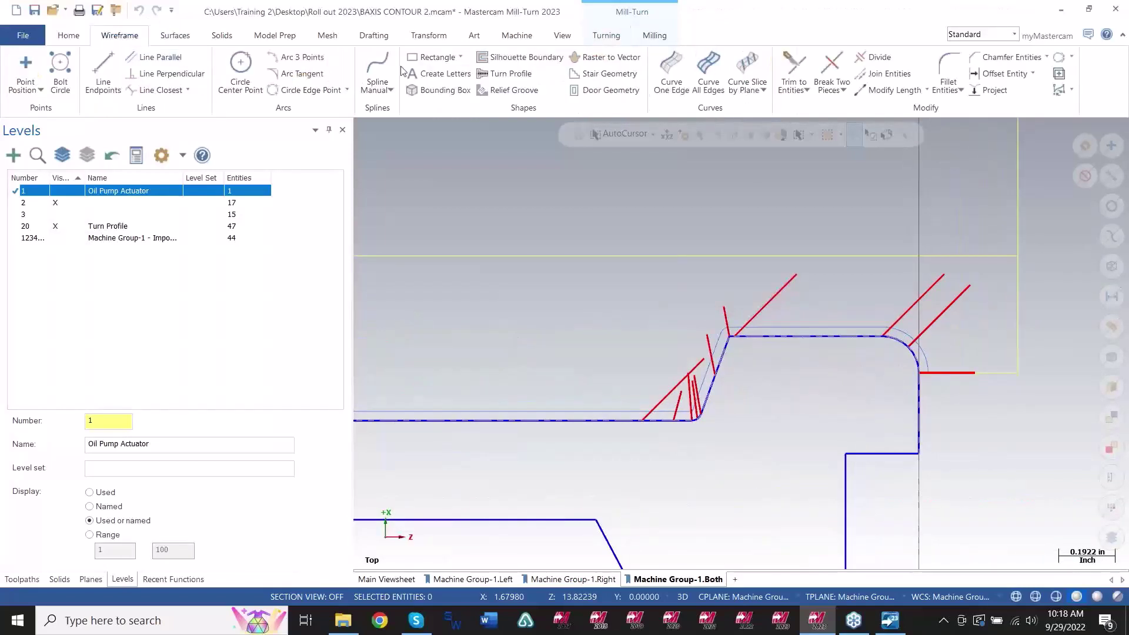
pyautogui.scroll(3, 724, 342)
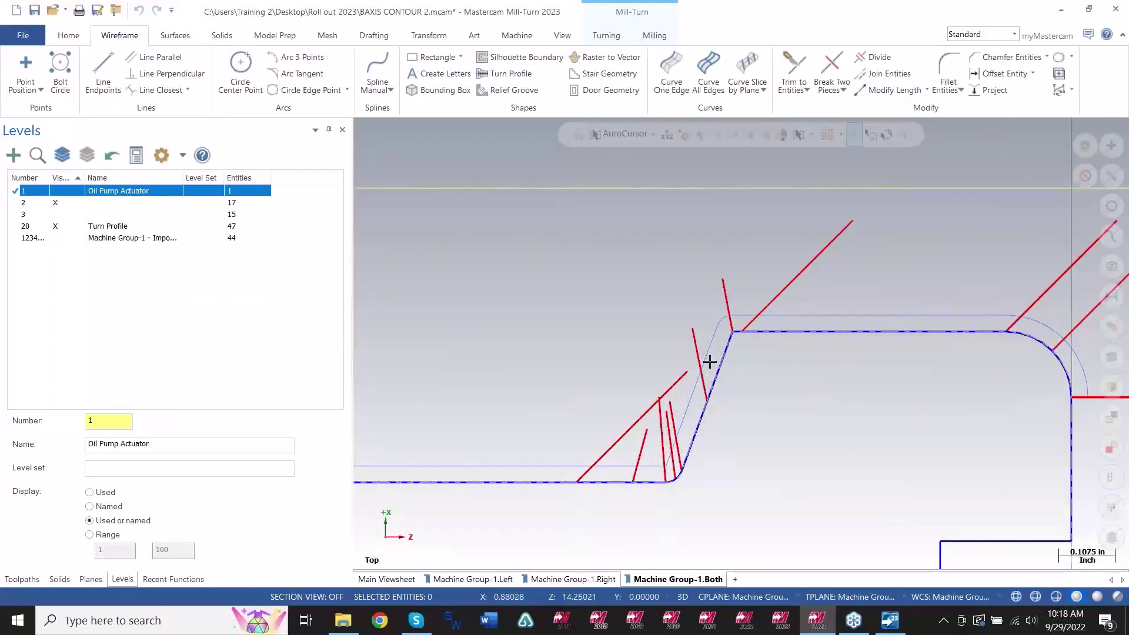
pyautogui.click(927, 94)
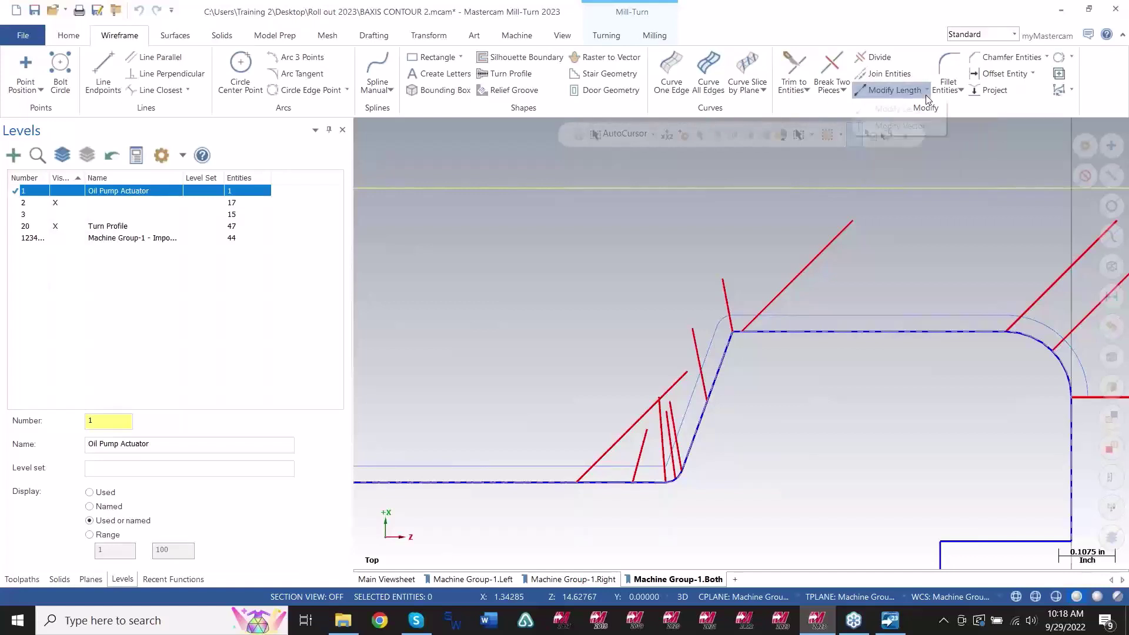
pyautogui.click(897, 126)
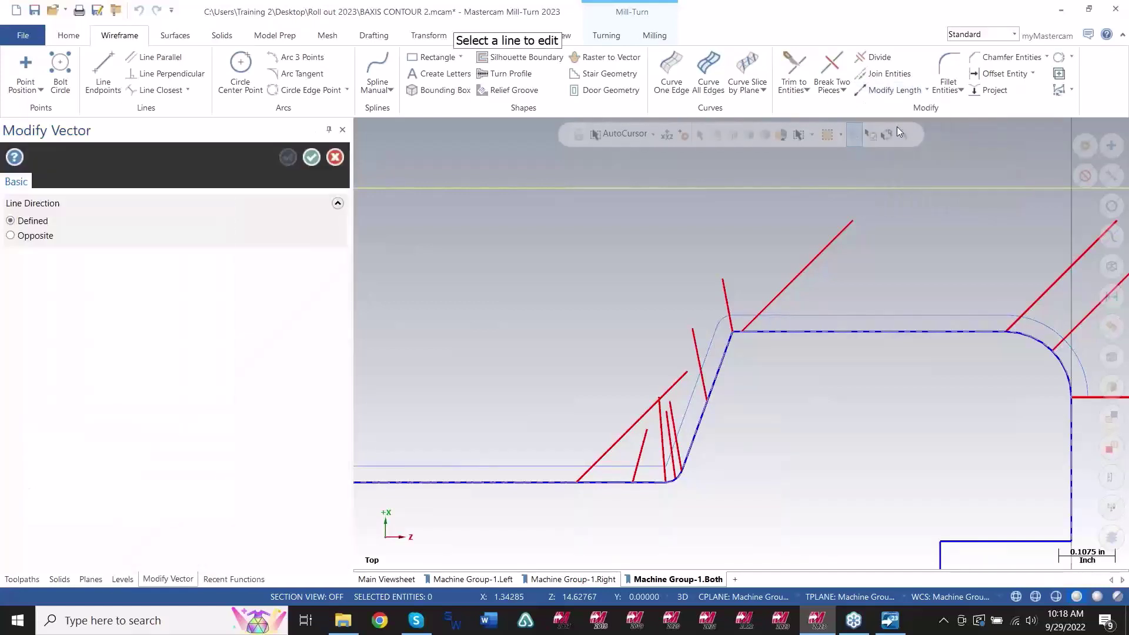
pyautogui.click(704, 386)
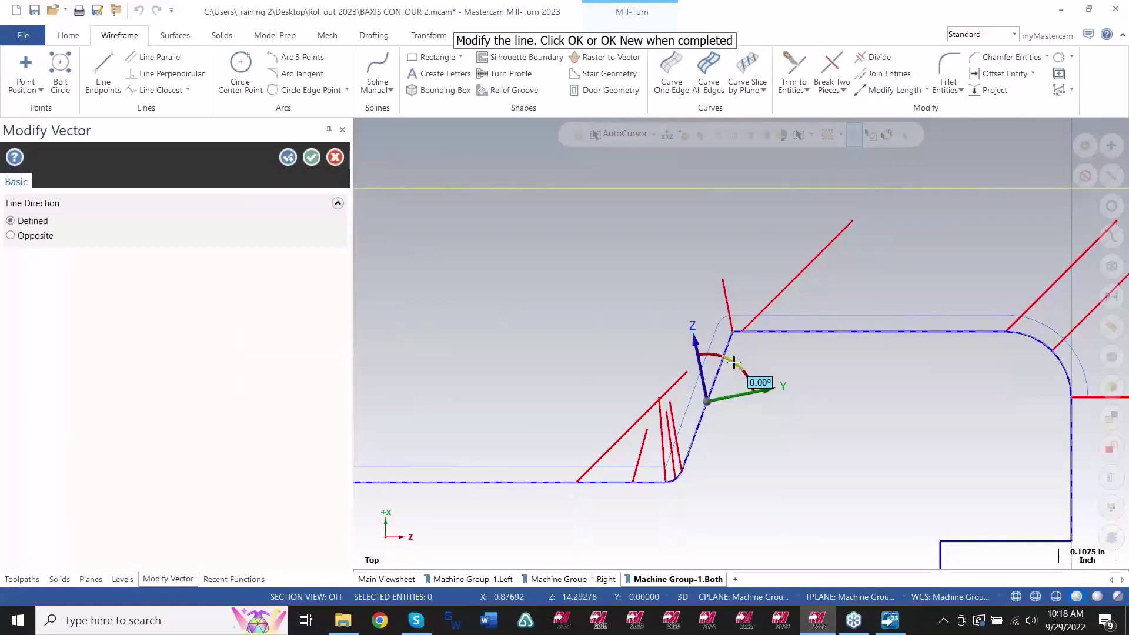
pyautogui.moveTo(729, 361)
pyautogui.mouseDown()
pyautogui.moveTo(748, 370)
pyautogui.moveTo(738, 364)
pyautogui.mouseUp()
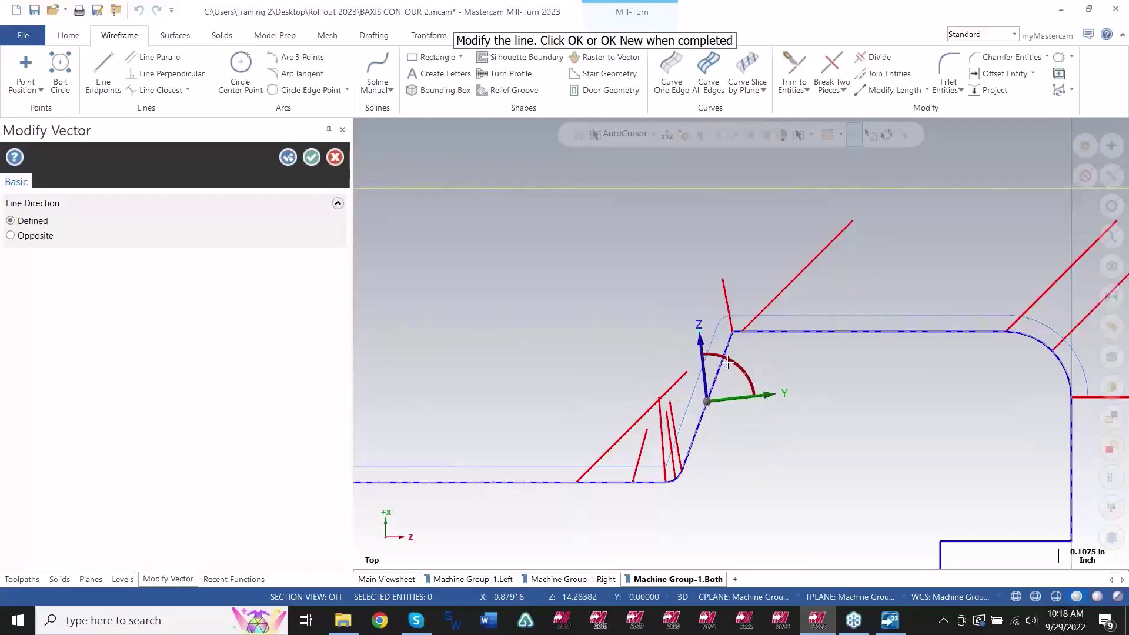
# Examine the tool axis lines along the groove, tapered wall and front corner in relation to the vector being edited.
pyautogui.scroll(-3, 722, 359)
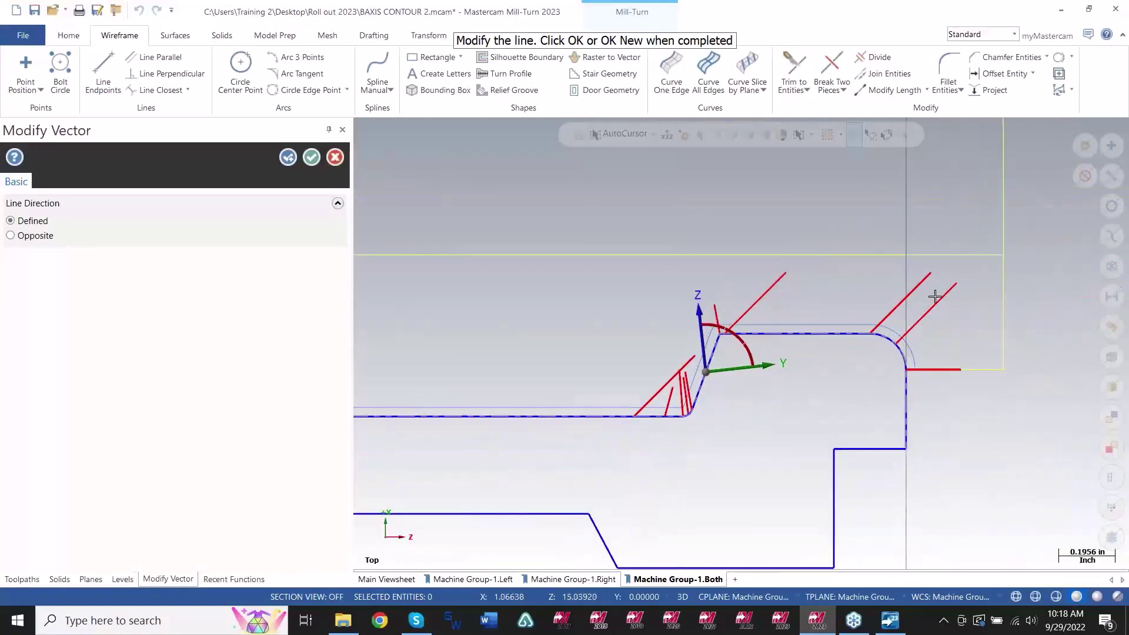
pyautogui.scroll(-2, 1048, 251)
pyautogui.scroll(-2, 910, 312)
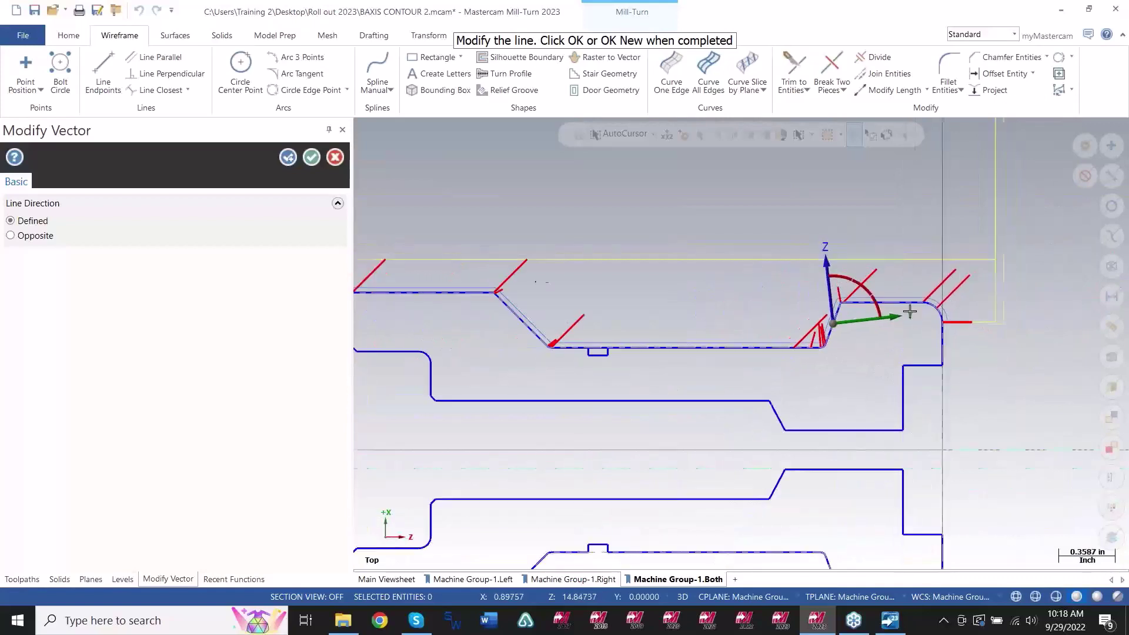
pyautogui.scroll(1, 379, 254)
pyautogui.scroll(2, 929, 324)
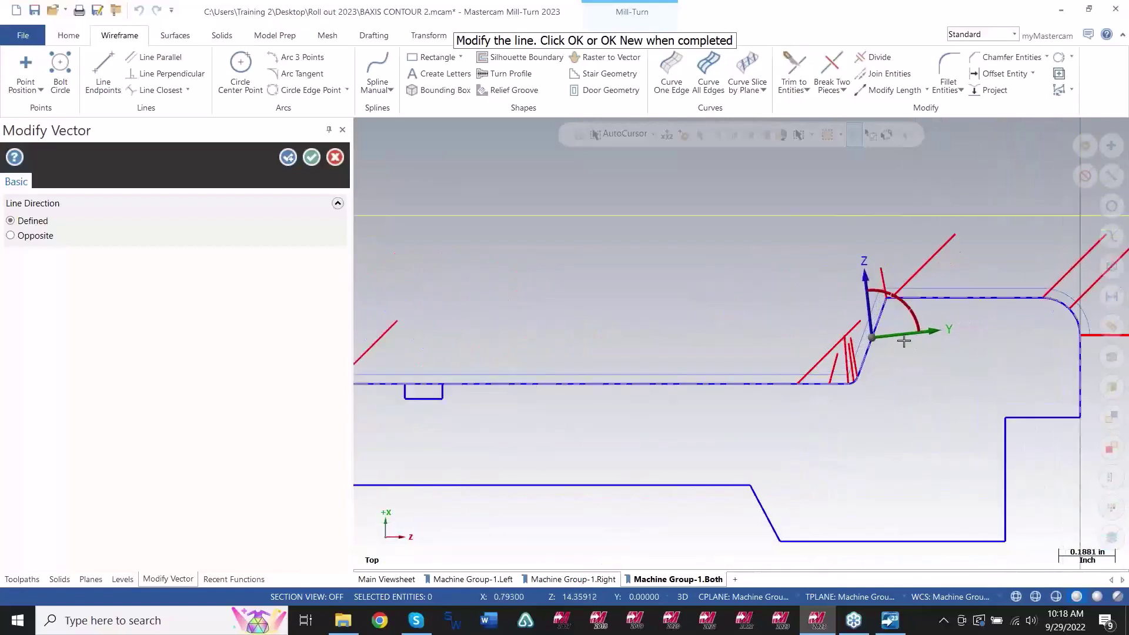
pyautogui.scroll(1, 876, 323)
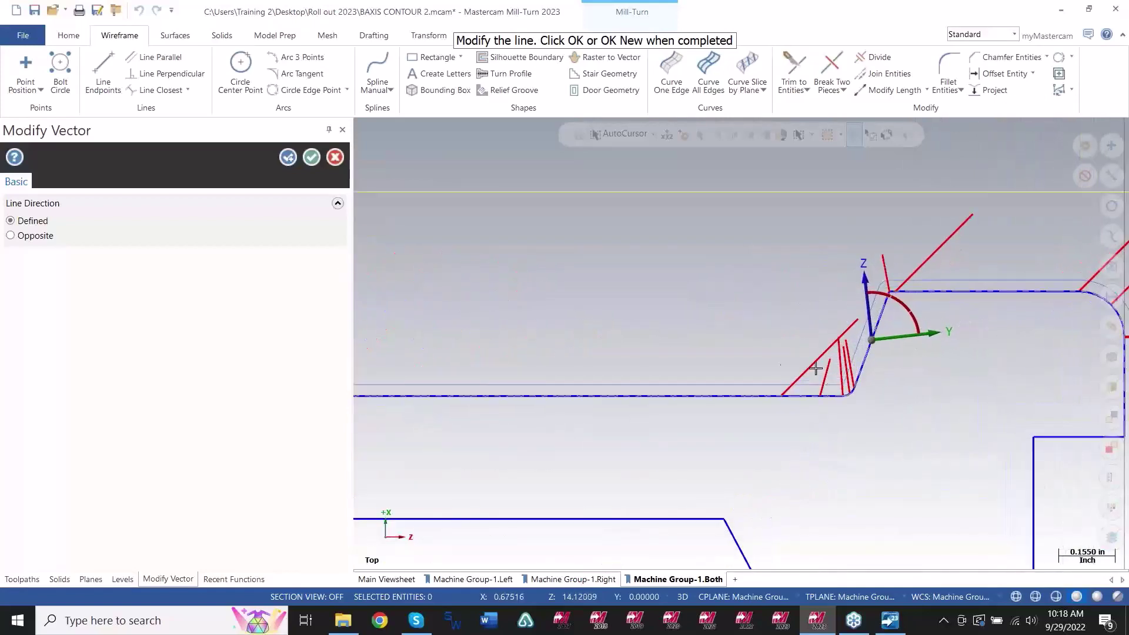
pyautogui.scroll(-2, 600, 332)
pyautogui.scroll(1, 1015, 325)
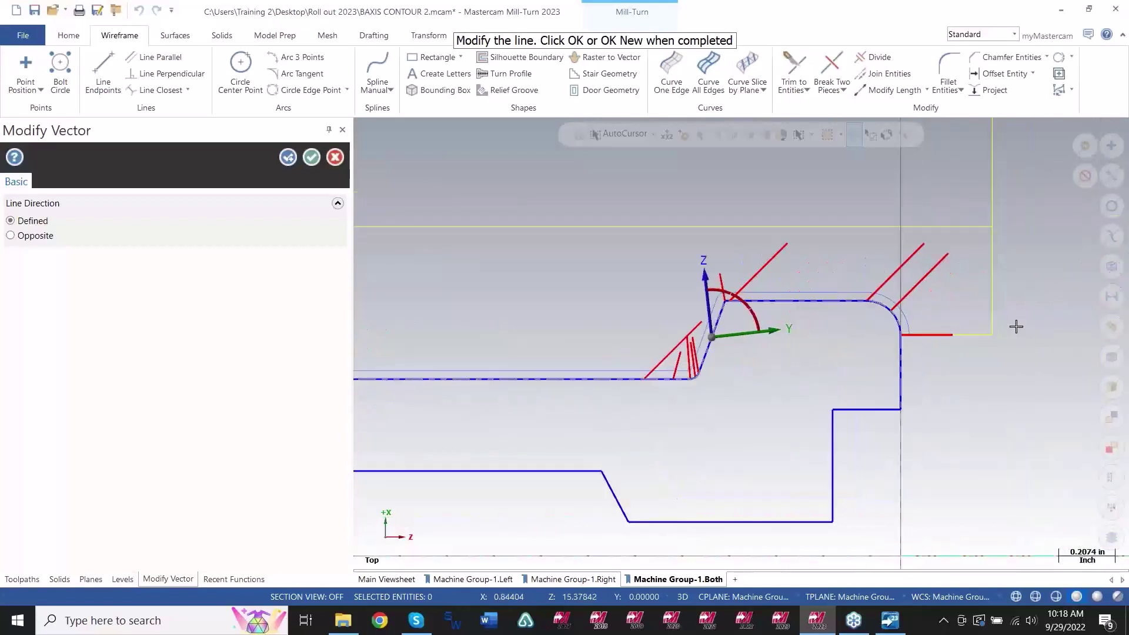
pyautogui.scroll(3, 724, 335)
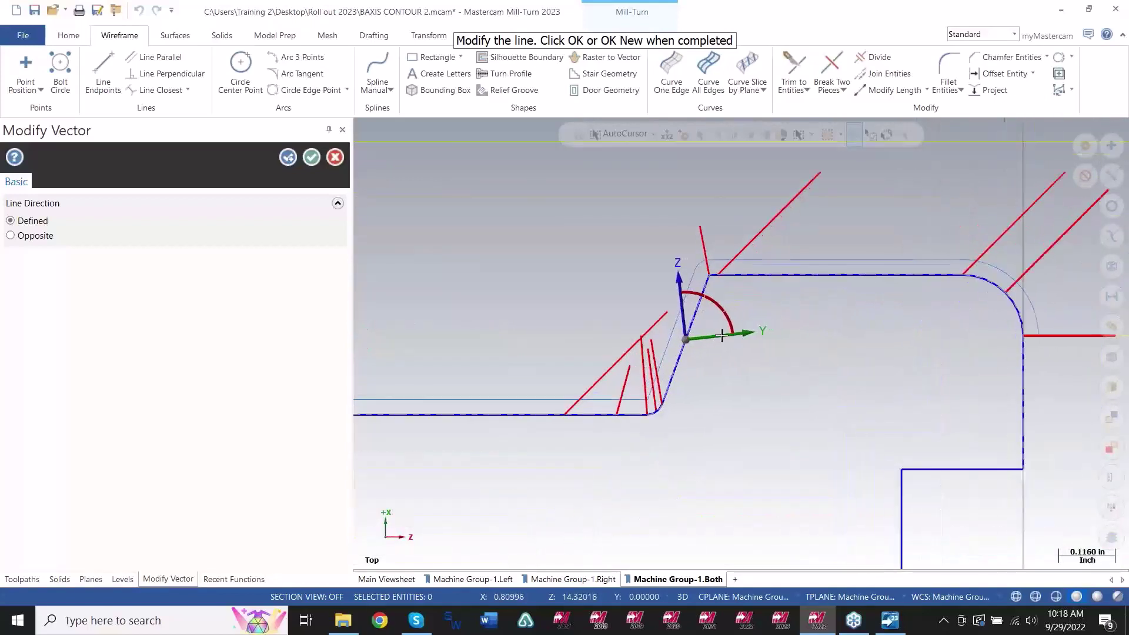
pyautogui.scroll(-2, 667, 267)
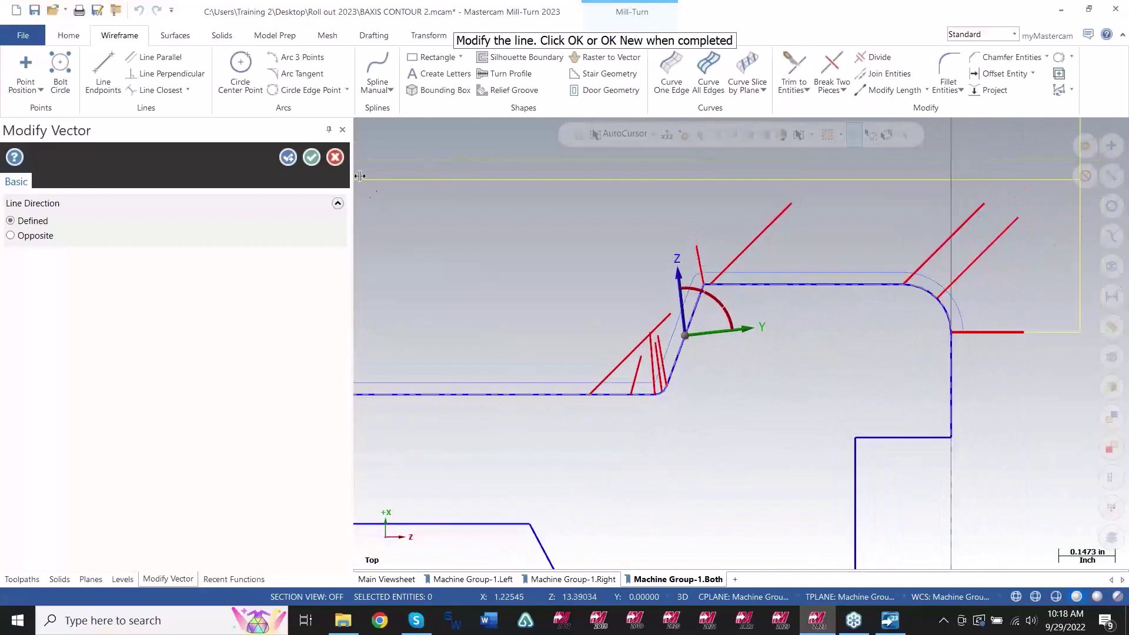
# Cancel the axis line edit and return to the list of toolpath operations.
pyautogui.click(334, 159)
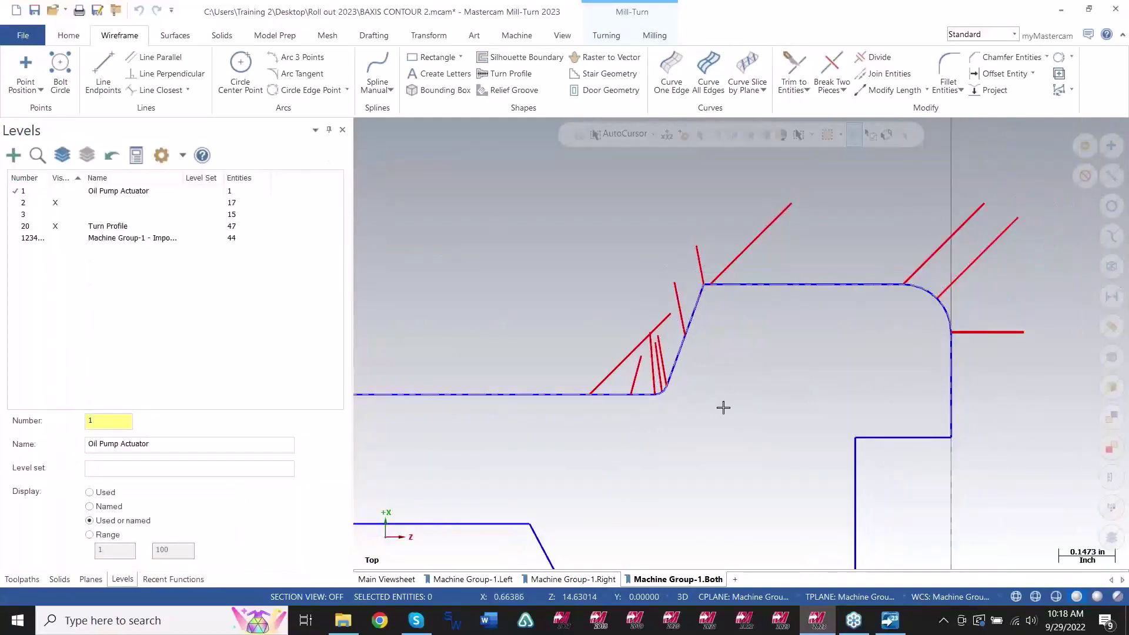
pyautogui.click(22, 578)
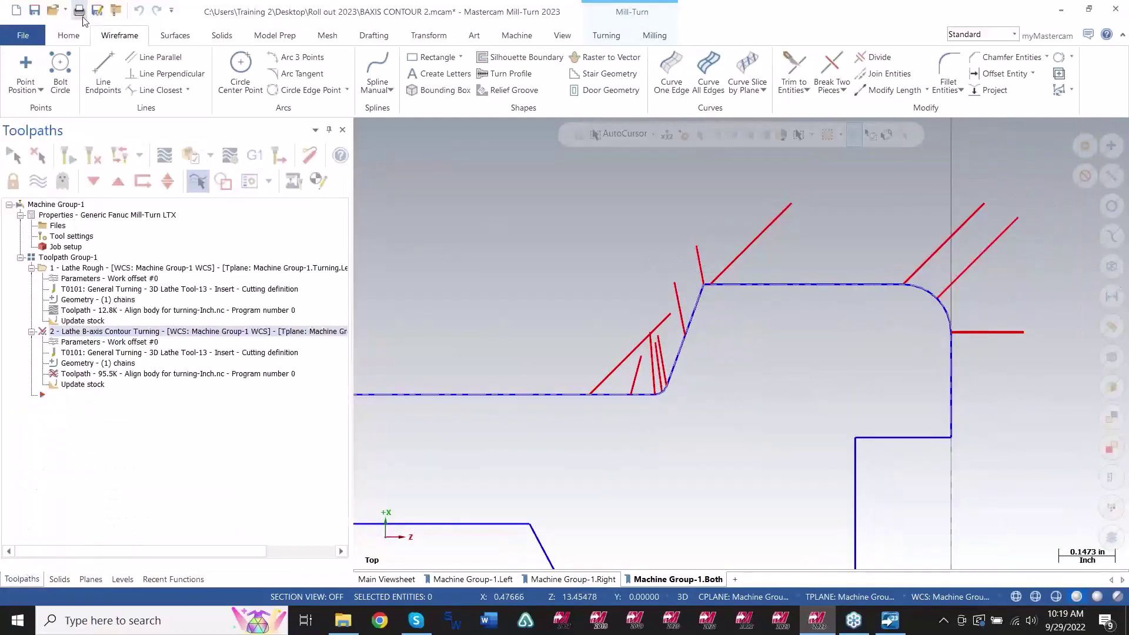
# Reopen the recent file BAXIS CONTOUR 2.mcam without saving the changes.
pyautogui.click(65, 11)
pyautogui.click(106, 51)
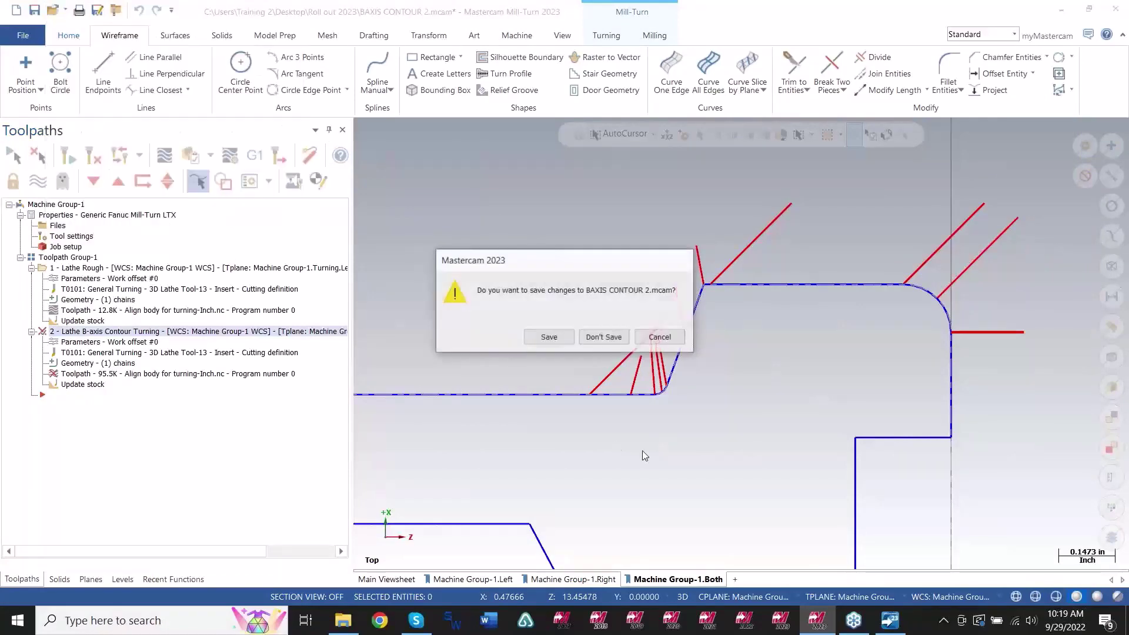
pyautogui.click(604, 337)
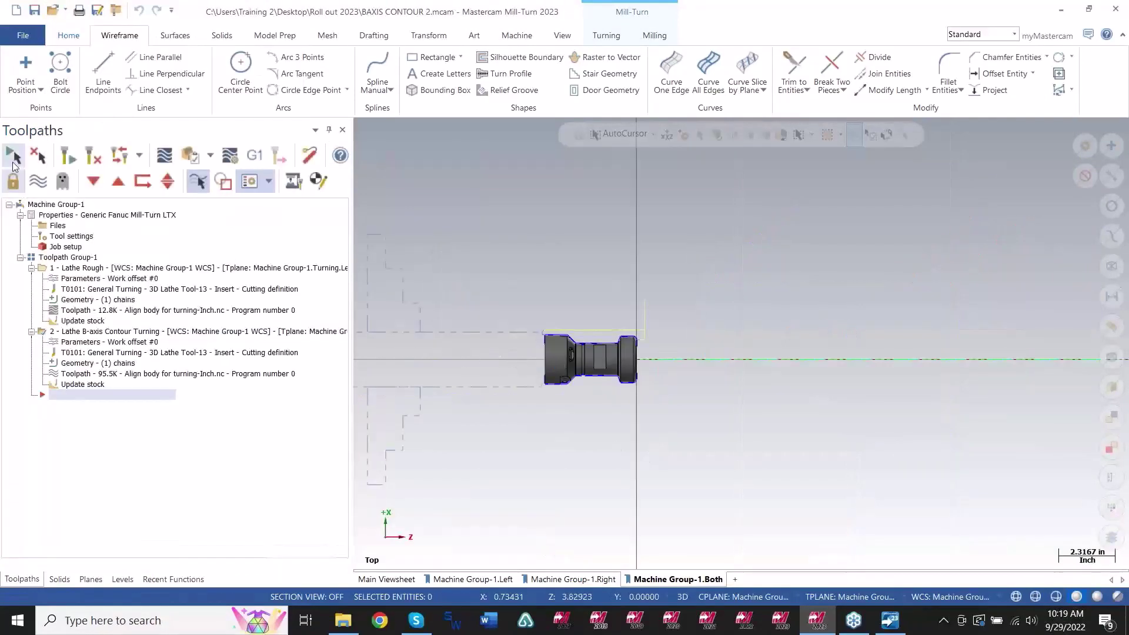
# Select all operations, send the job to Code Expert and launch its machine simulation in a maximized window.
pyautogui.click(11, 157)
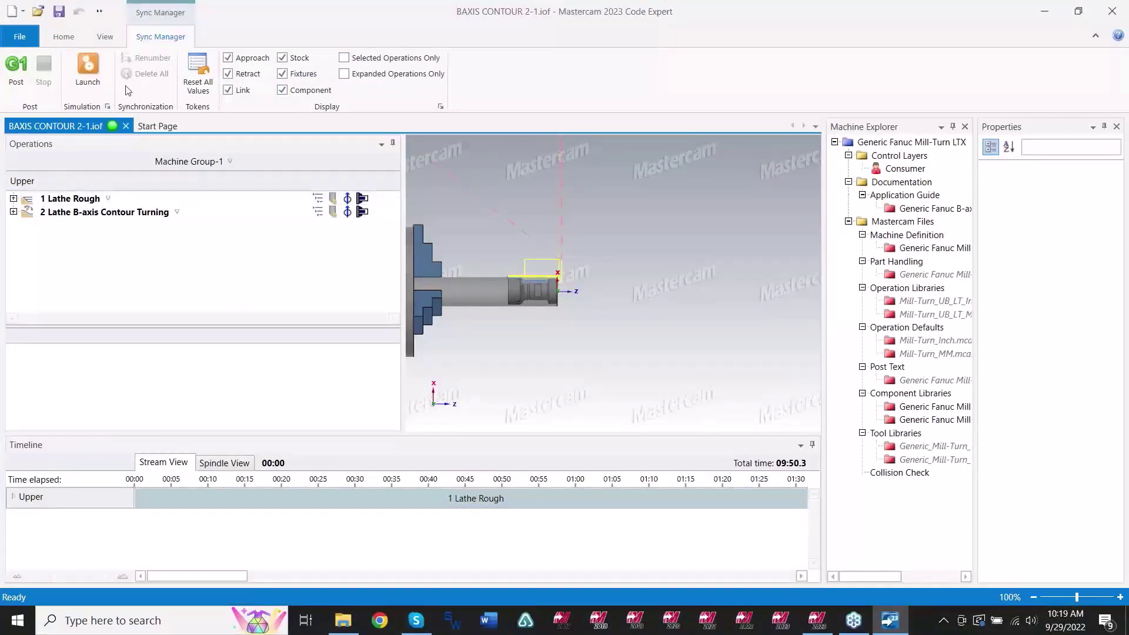
pyautogui.click(93, 67)
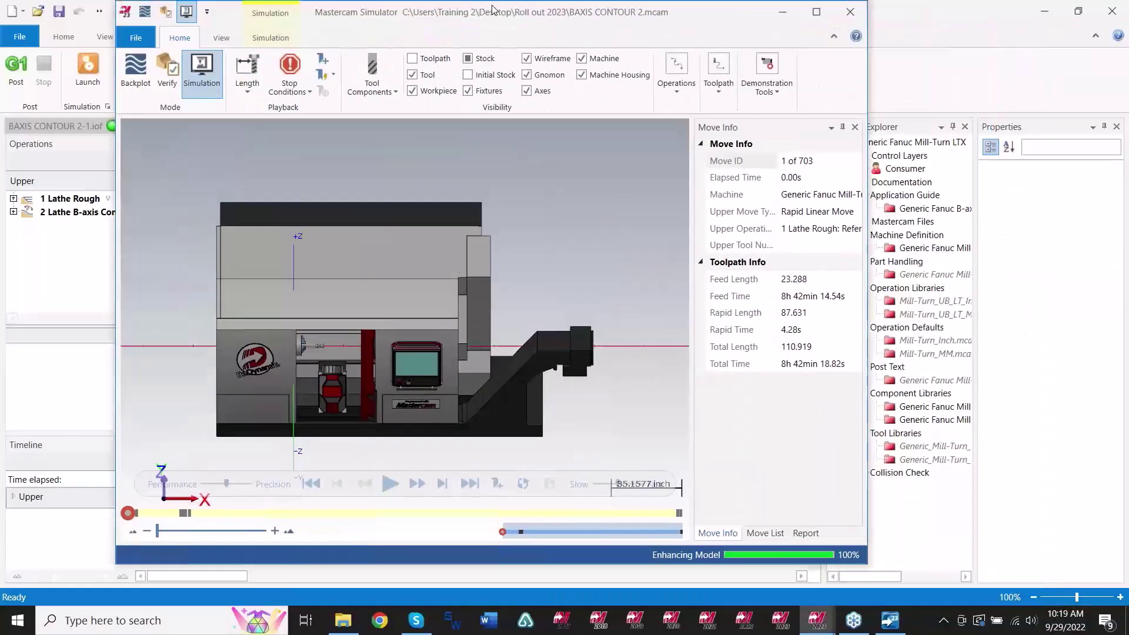
pyautogui.doubleClick(485, 13)
# Show the stock fully in the simulation and hide the workpiece and the machine housing.
pyautogui.scroll(5, 411, 397)
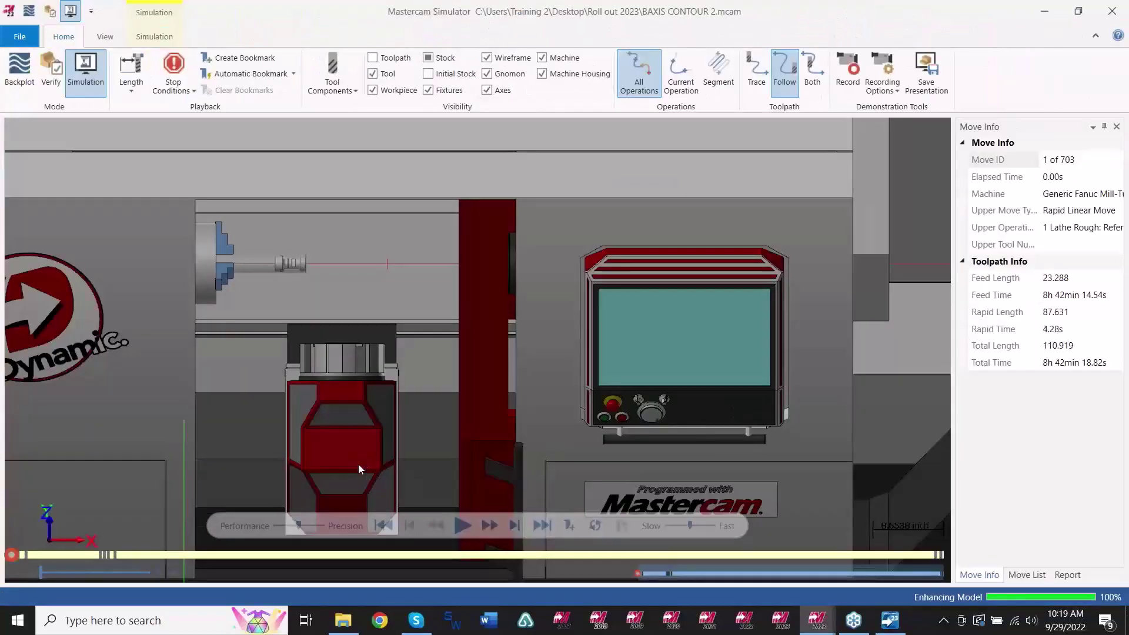
pyautogui.click(153, 35)
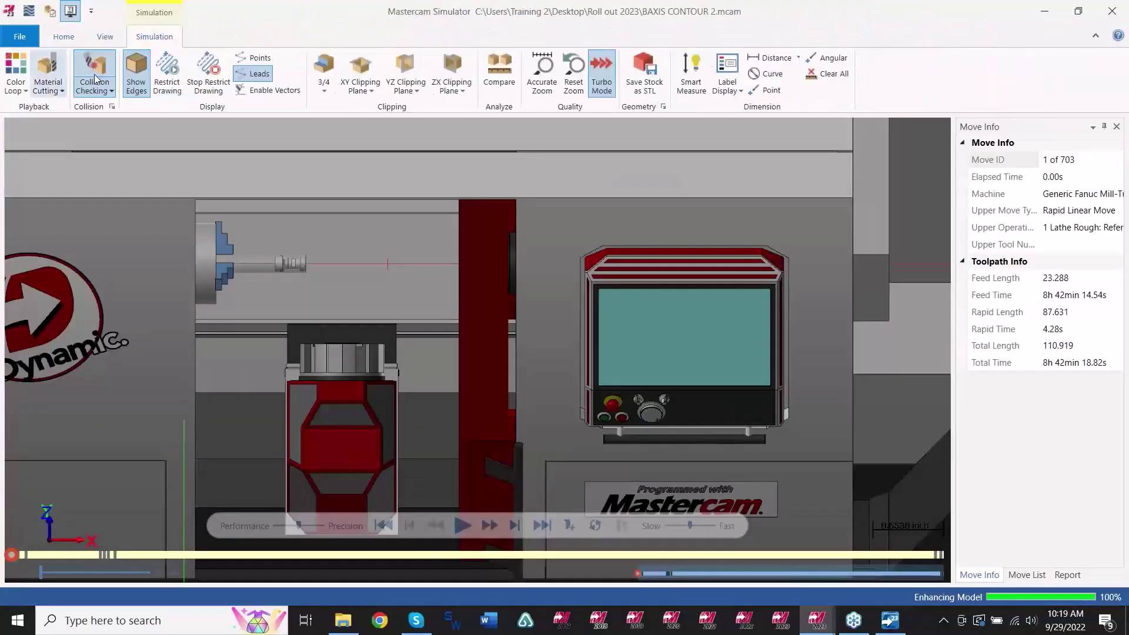
pyautogui.click(63, 37)
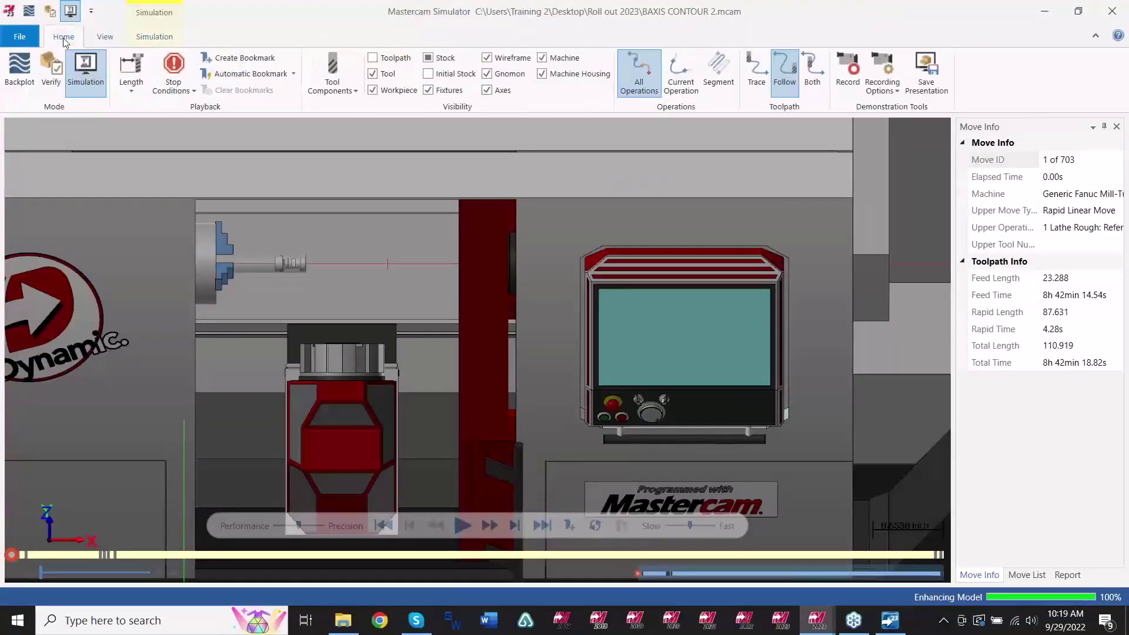
pyautogui.click(430, 61)
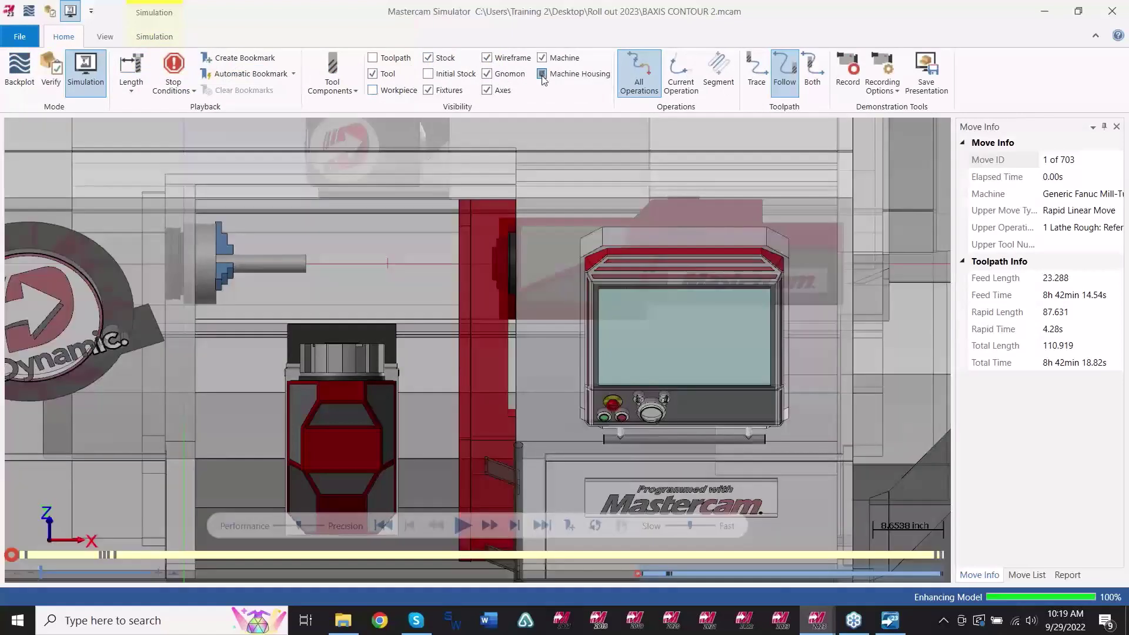
pyautogui.click(543, 76)
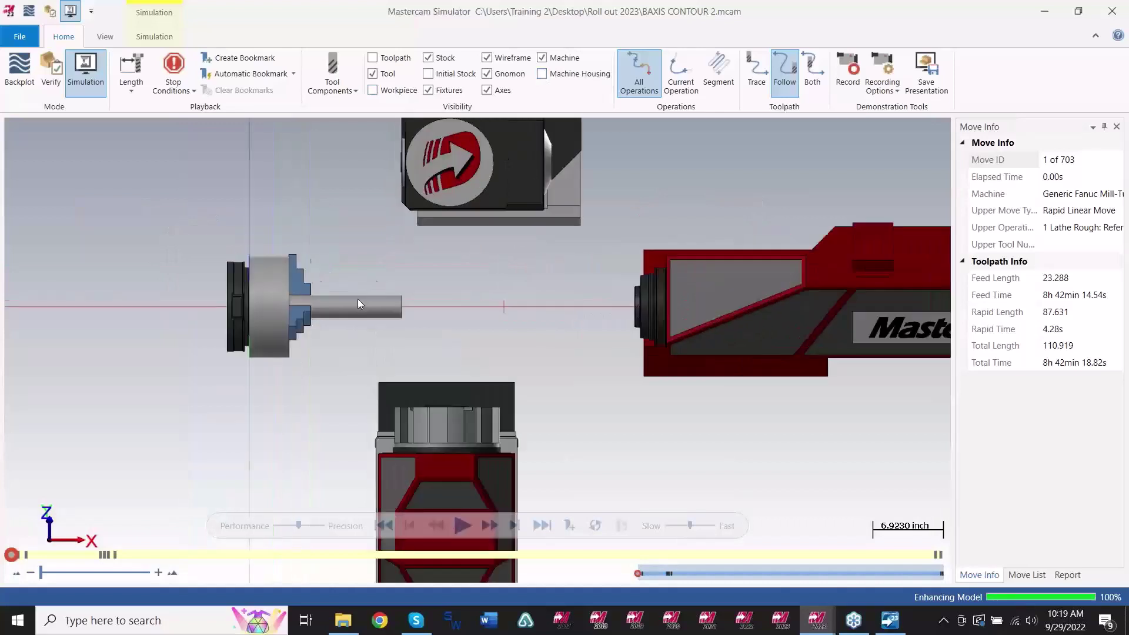
# Play the machine simulation through Lathe Rough and slow the playback for the Lathe B-axis Contour Turning operation.
pyautogui.click(463, 525)
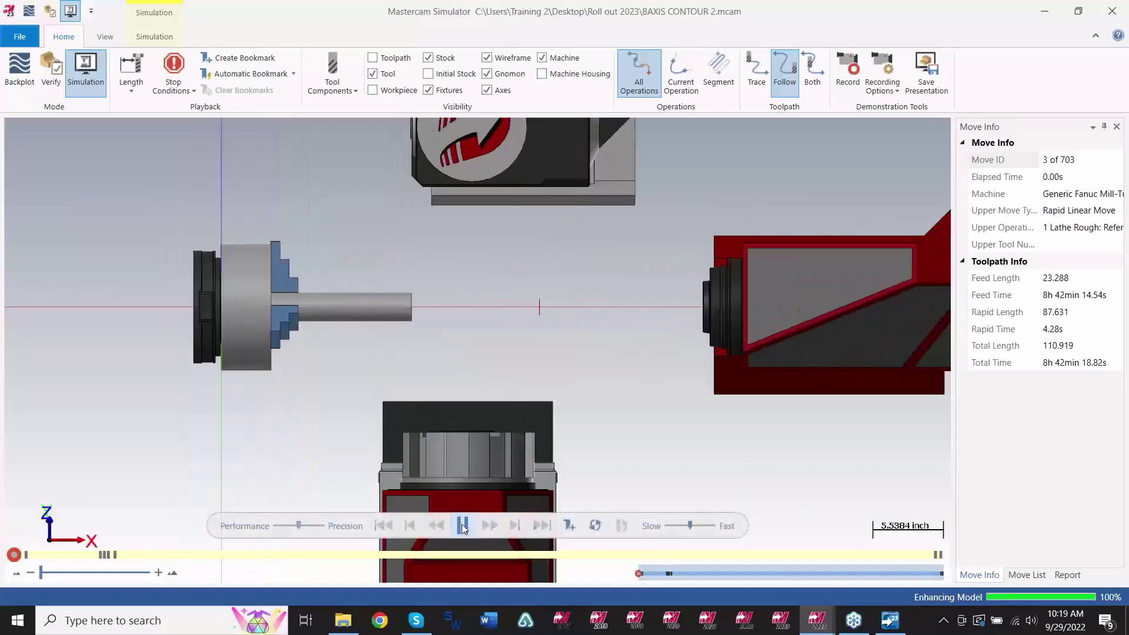
pyautogui.click(682, 524)
pyautogui.scroll(3, 410, 293)
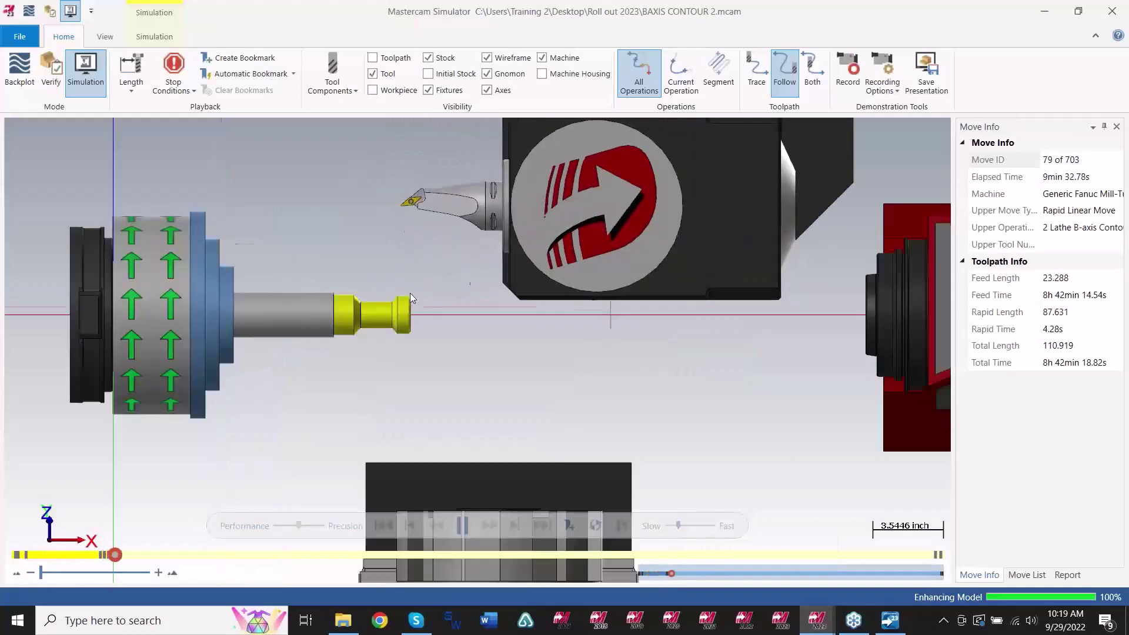
pyautogui.scroll(1, 411, 292)
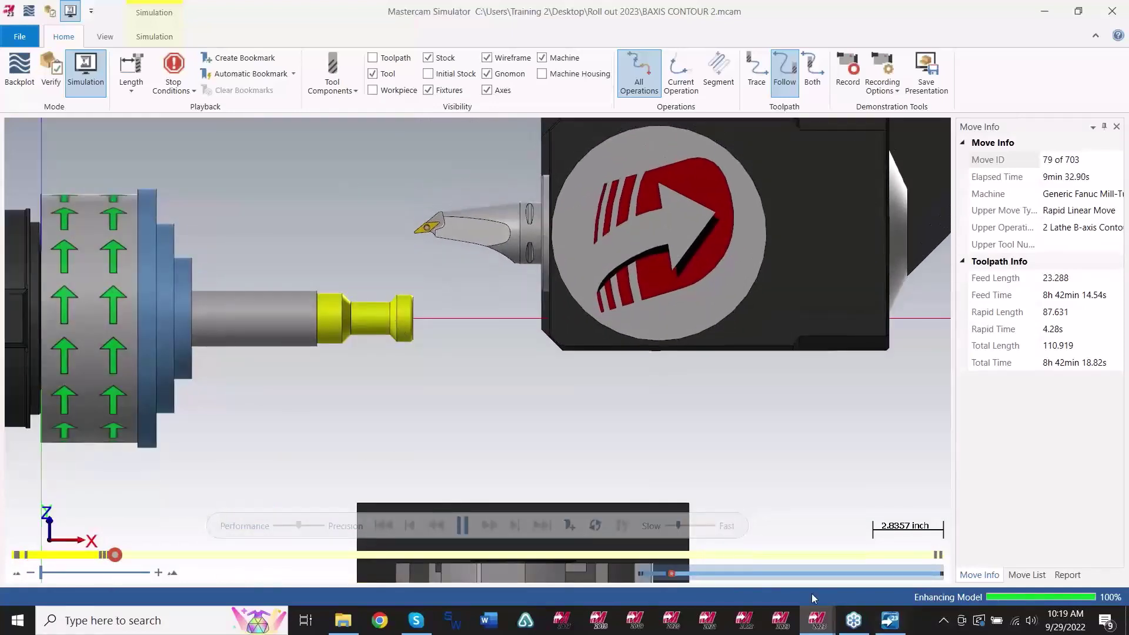
pyautogui.click(672, 525)
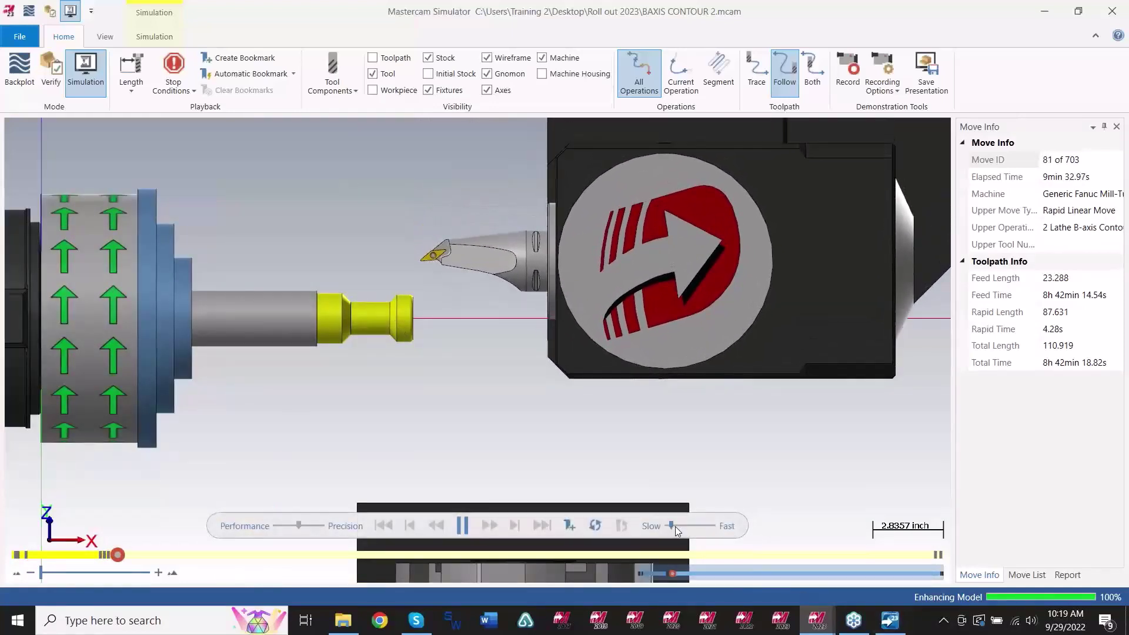
pyautogui.click(675, 525)
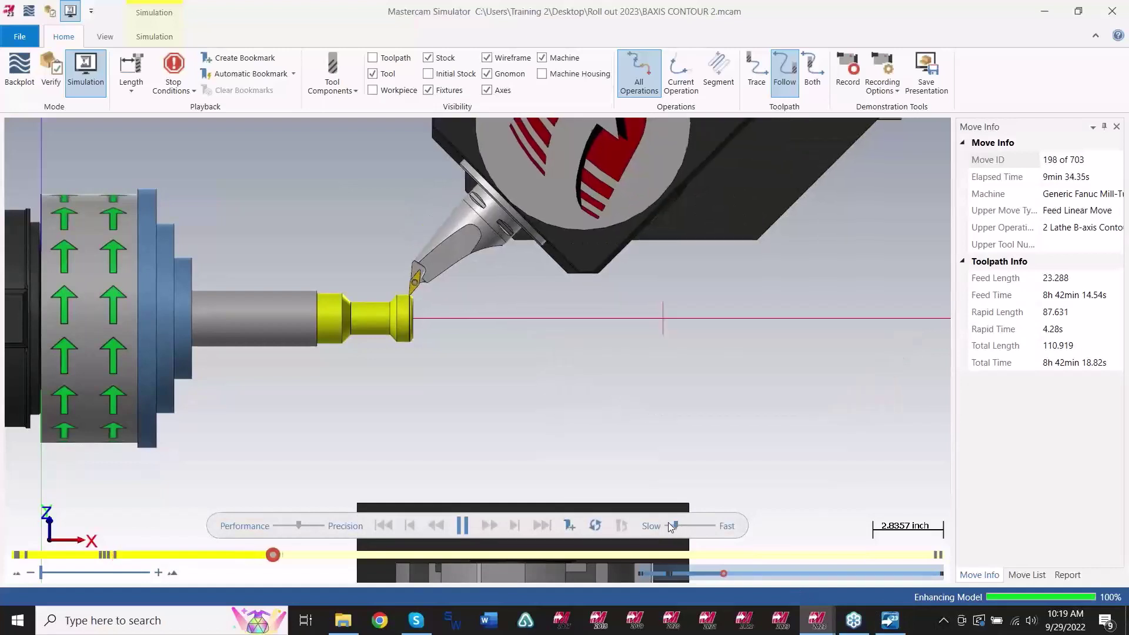
# Examine the tool tilt along the part through the final move, and close the simulator and Code Expert.
pyautogui.scroll(-2, 416, 312)
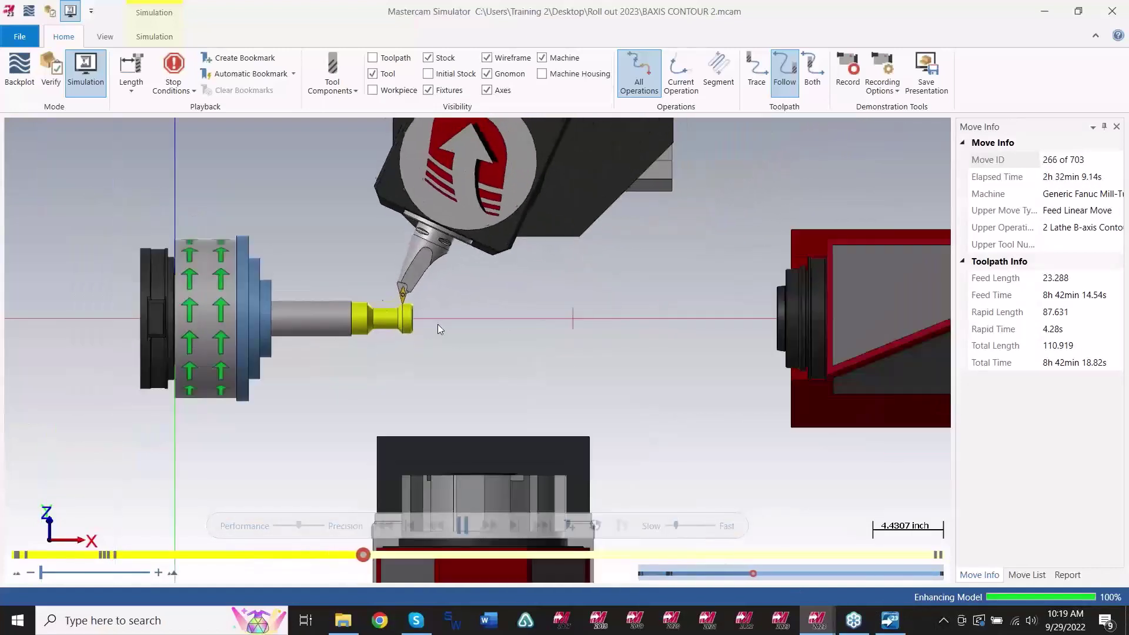
pyautogui.scroll(2, 391, 316)
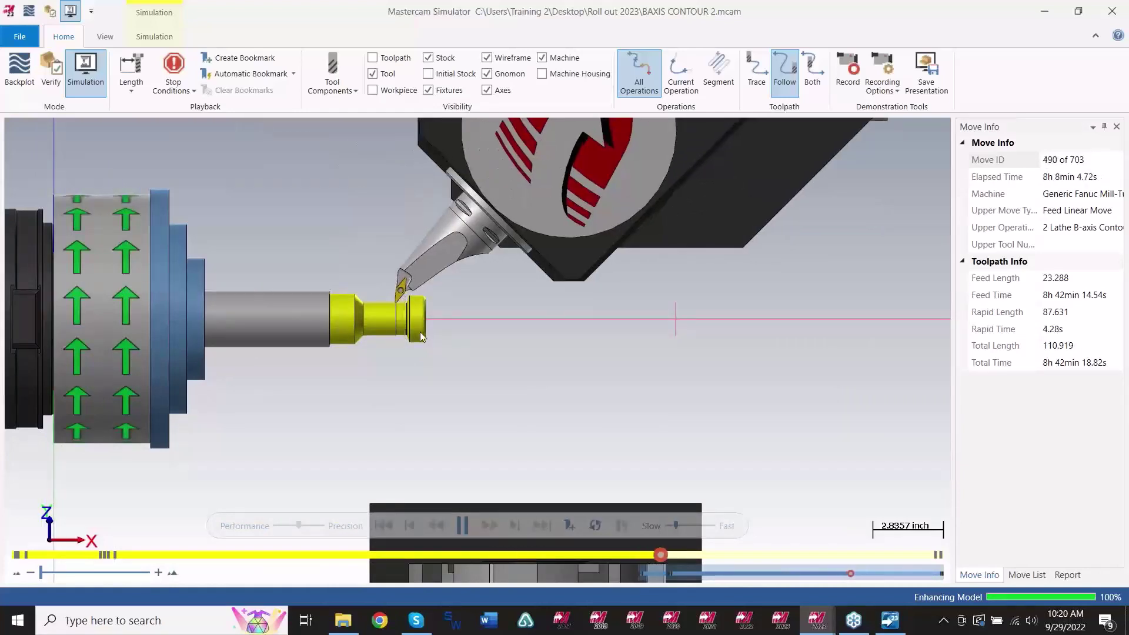
pyautogui.scroll(-2, 421, 336)
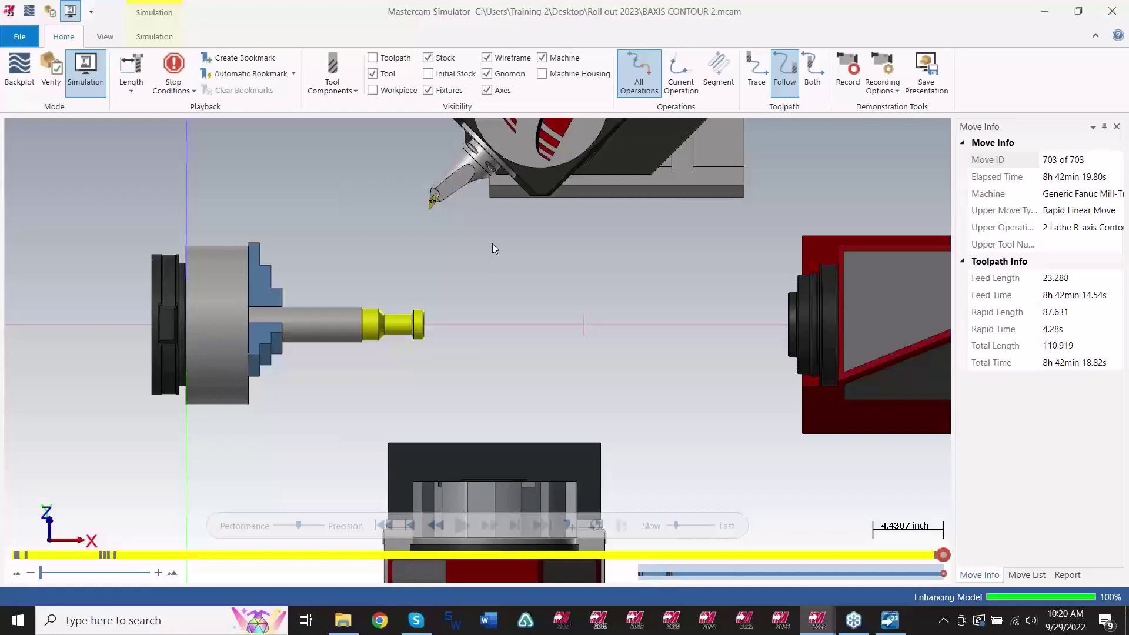
pyautogui.scroll(-2, 449, 283)
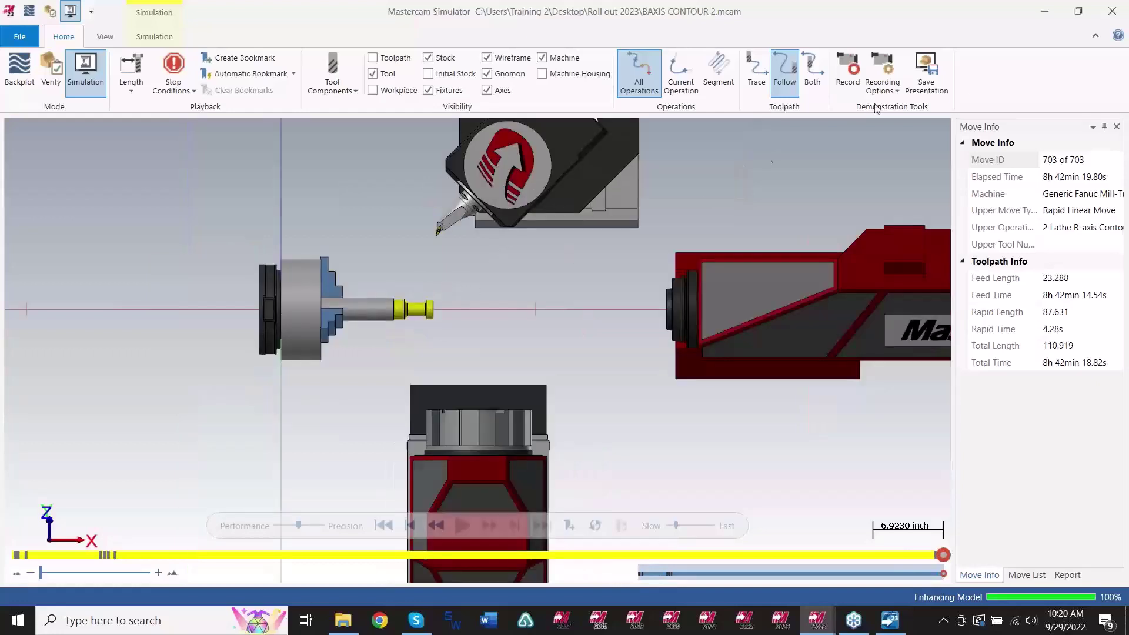
pyautogui.click(1112, 12)
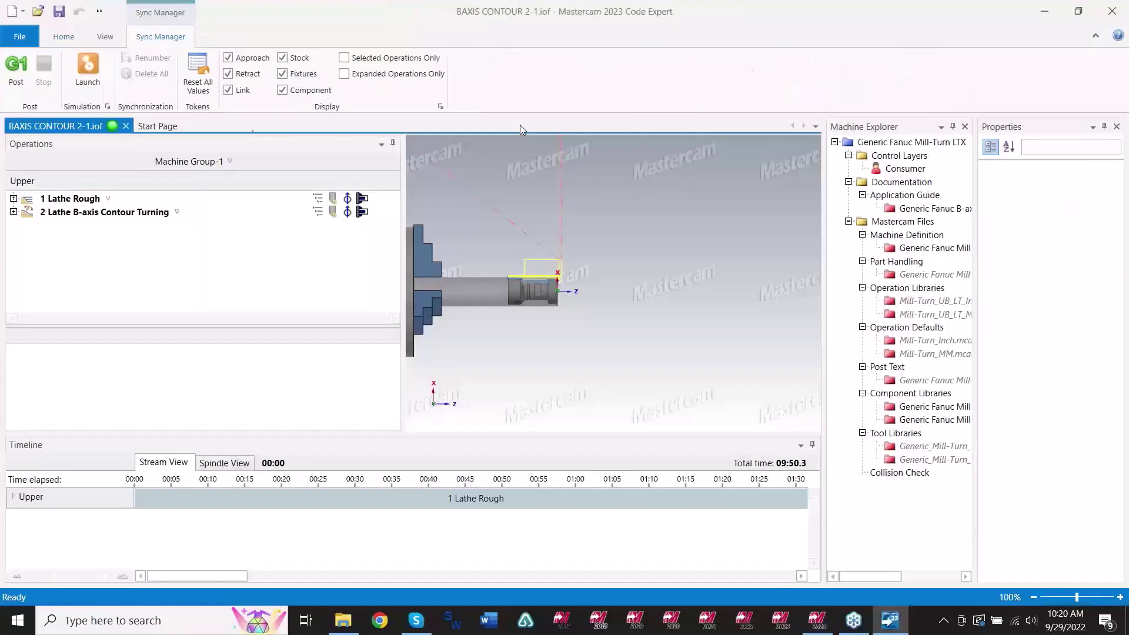
pyautogui.click(1112, 19)
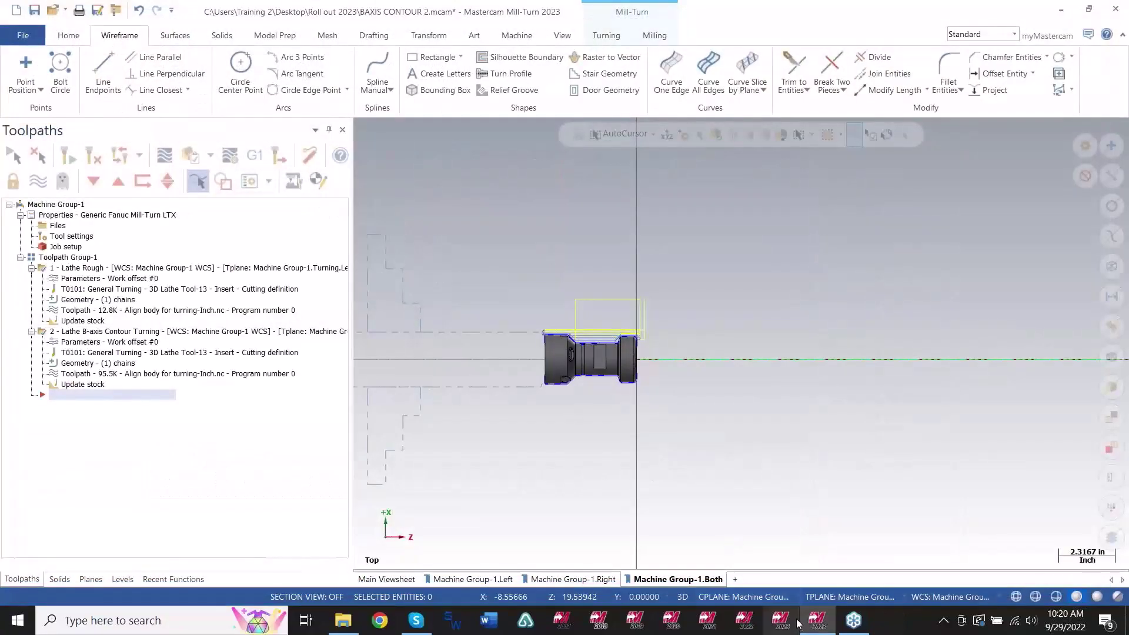
# Set the B-axis contour operation's tool axis control to Automatic with tool angle limits of 0 to 120, and regenerate the toolpath.
pyautogui.click(108, 342)
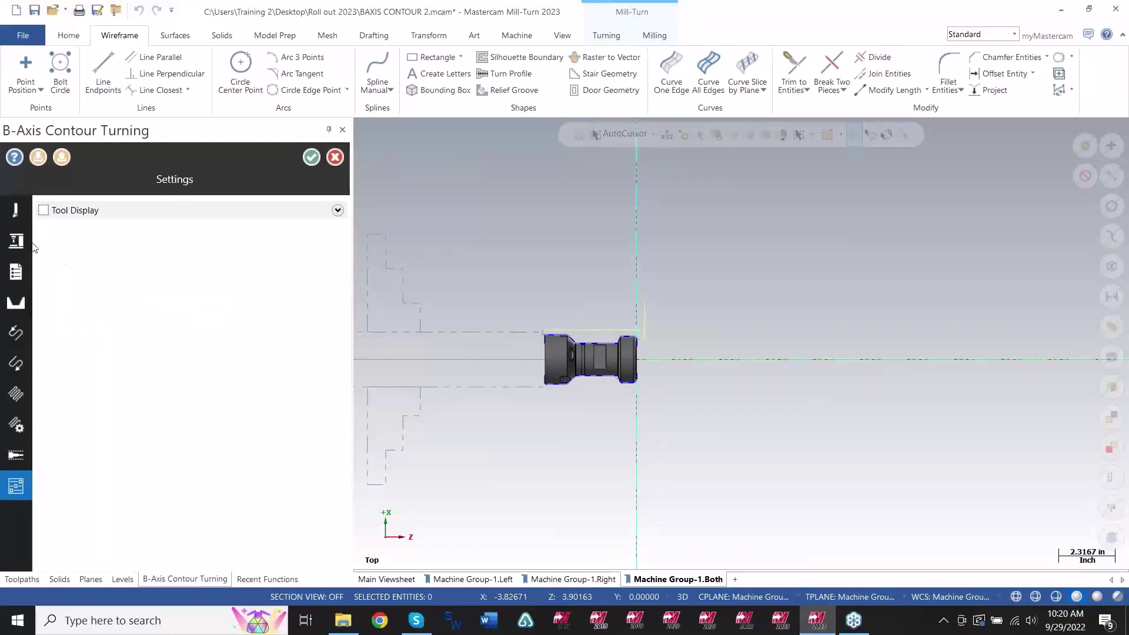
pyautogui.click(16, 389)
pyautogui.click(16, 361)
pyautogui.click(16, 386)
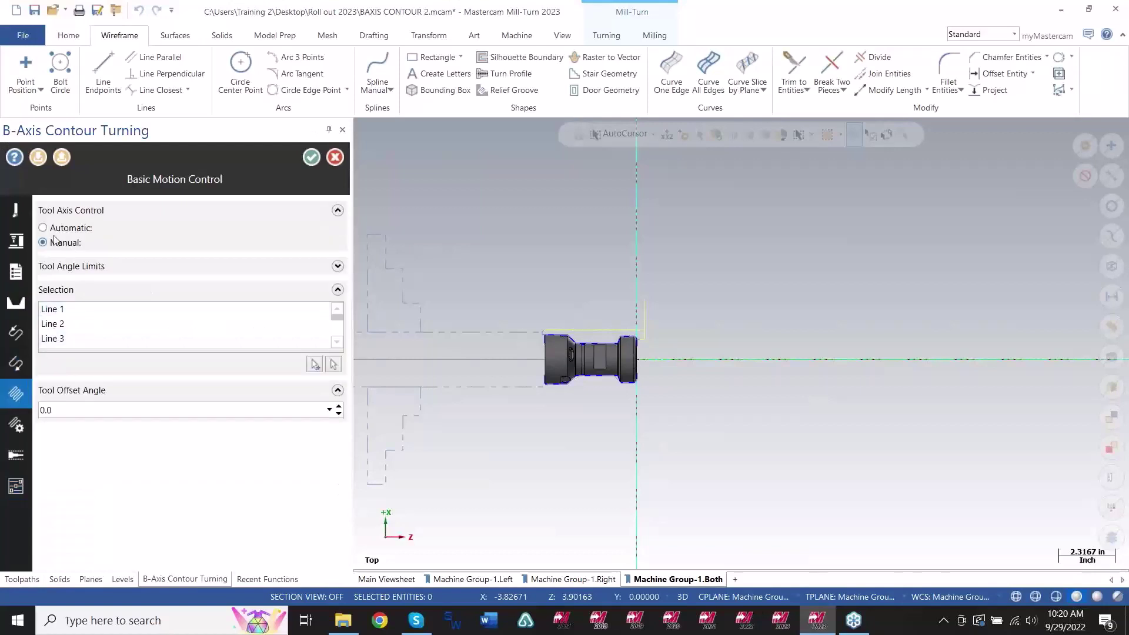
pyautogui.click(44, 228)
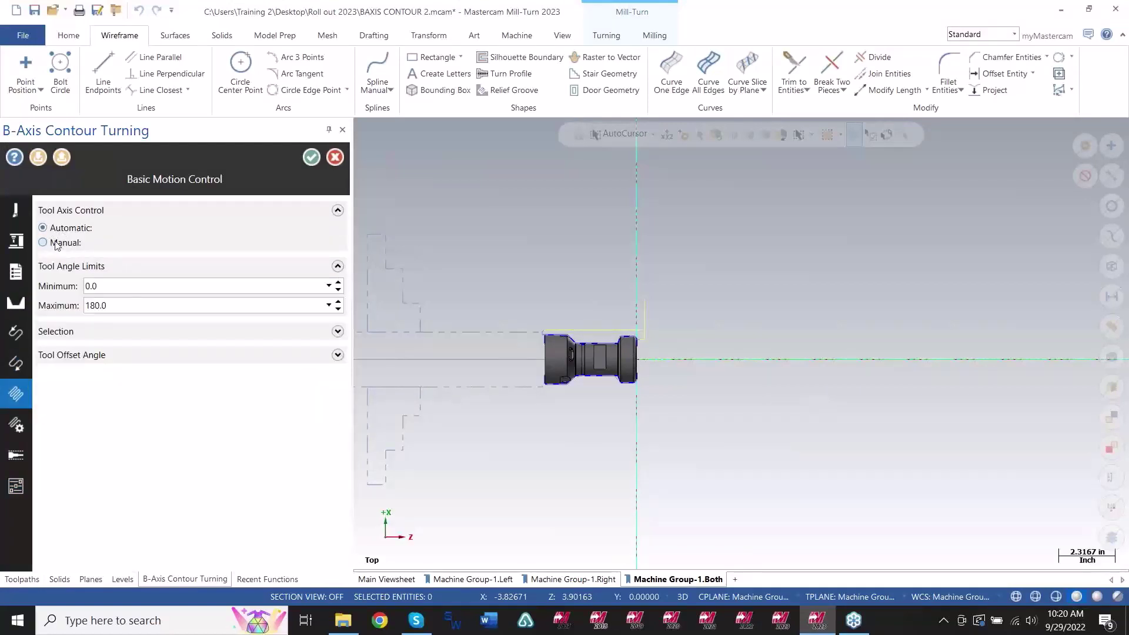
pyautogui.click(58, 244)
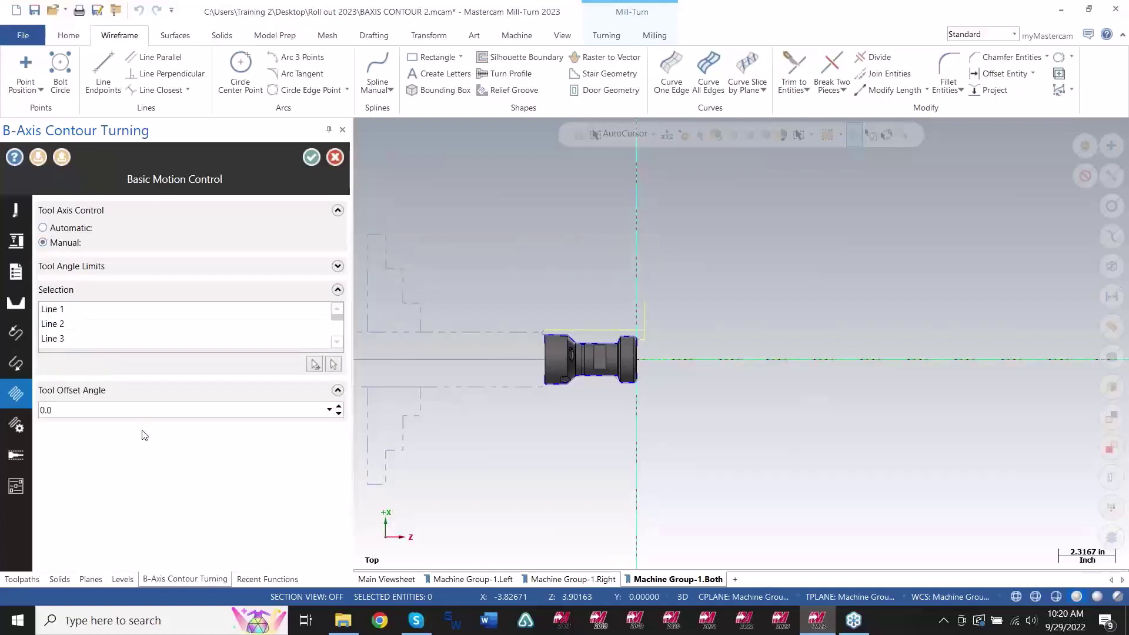
pyautogui.click(70, 232)
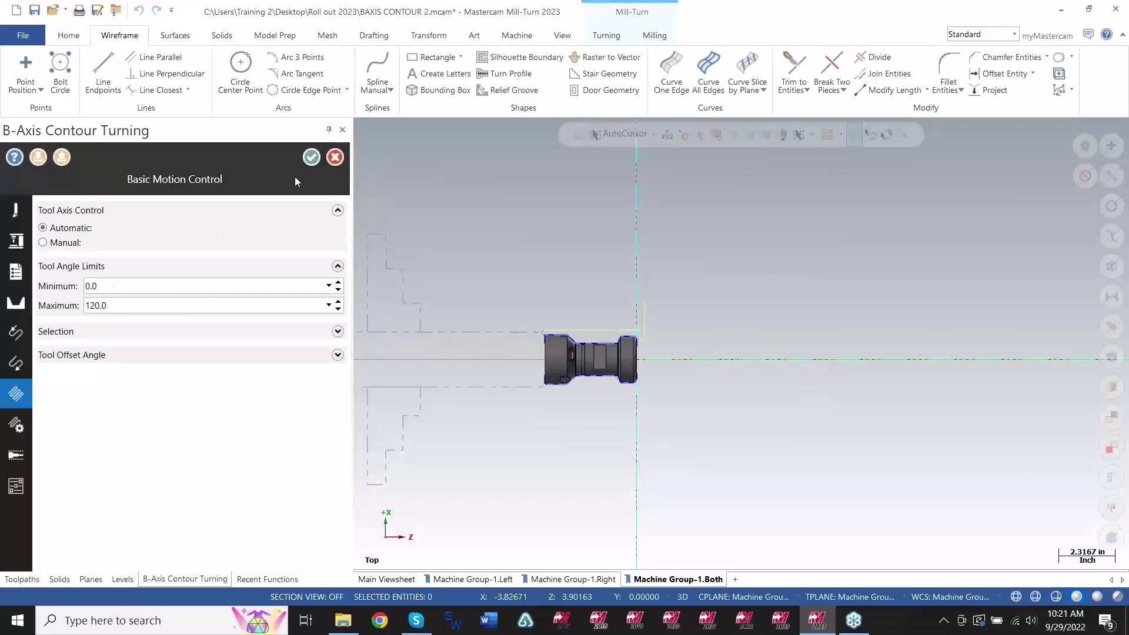
pyautogui.click(311, 158)
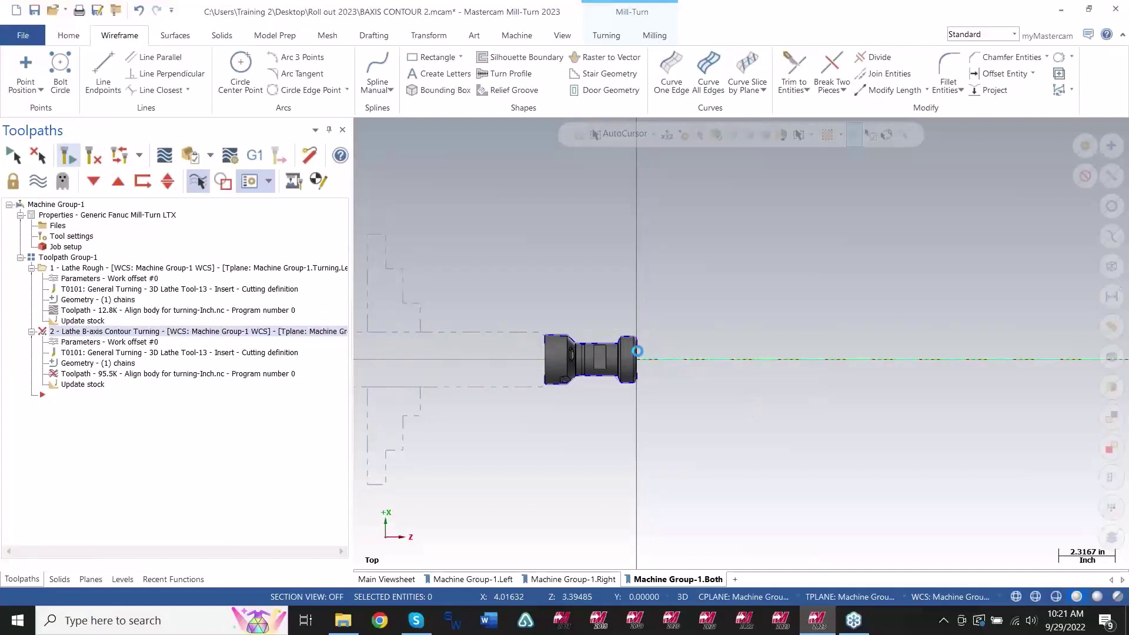
# Backplot the regenerated B-axis contour toolpath, examine the tool tilt along the whole profile, and exit the backplot.
pyautogui.scroll(3, 638, 348)
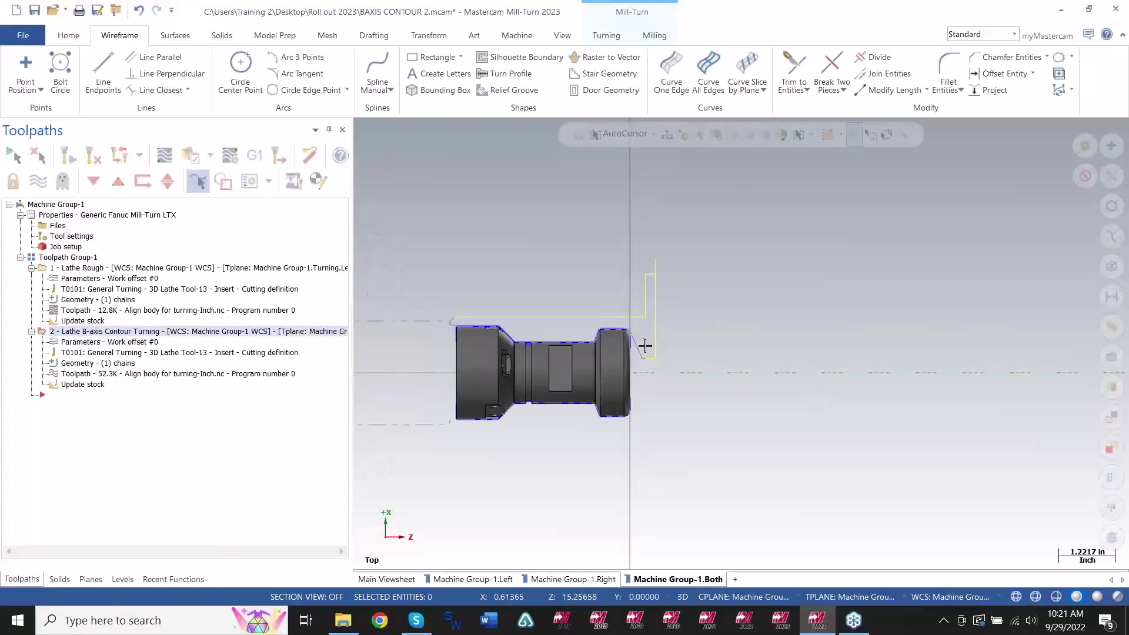
pyautogui.click(156, 375)
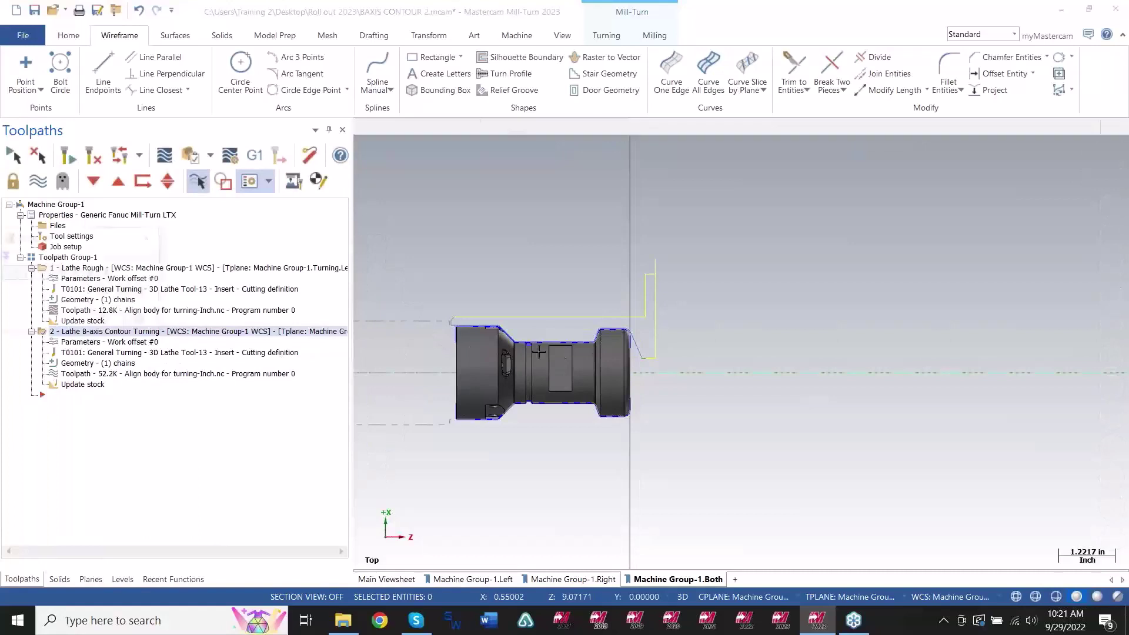
pyautogui.scroll(2, 629, 338)
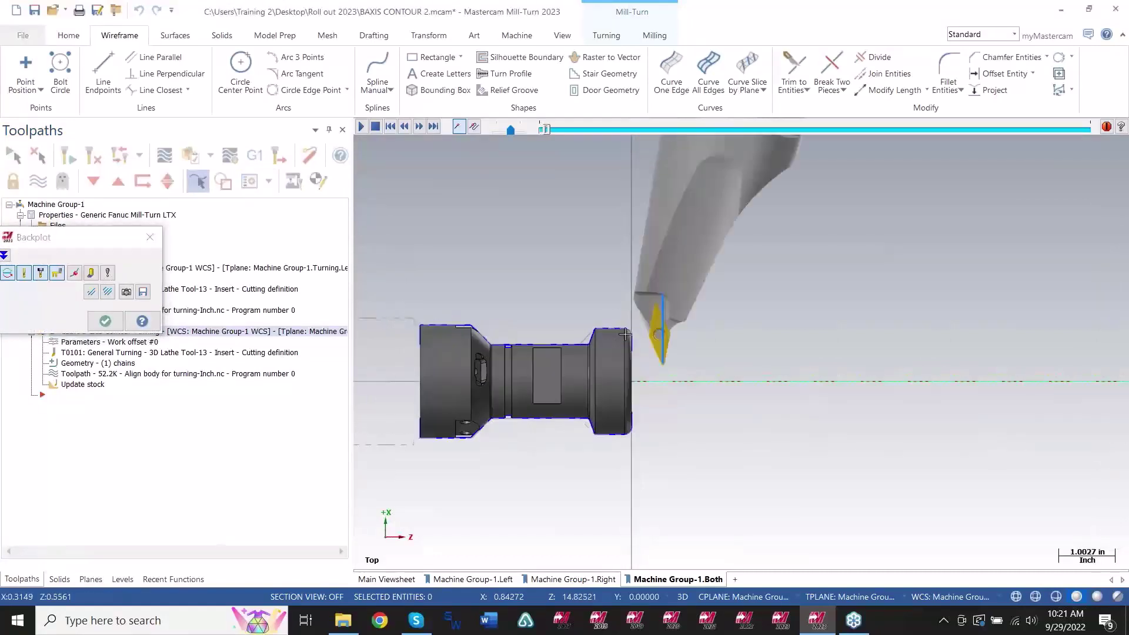
pyautogui.scroll(3, 629, 338)
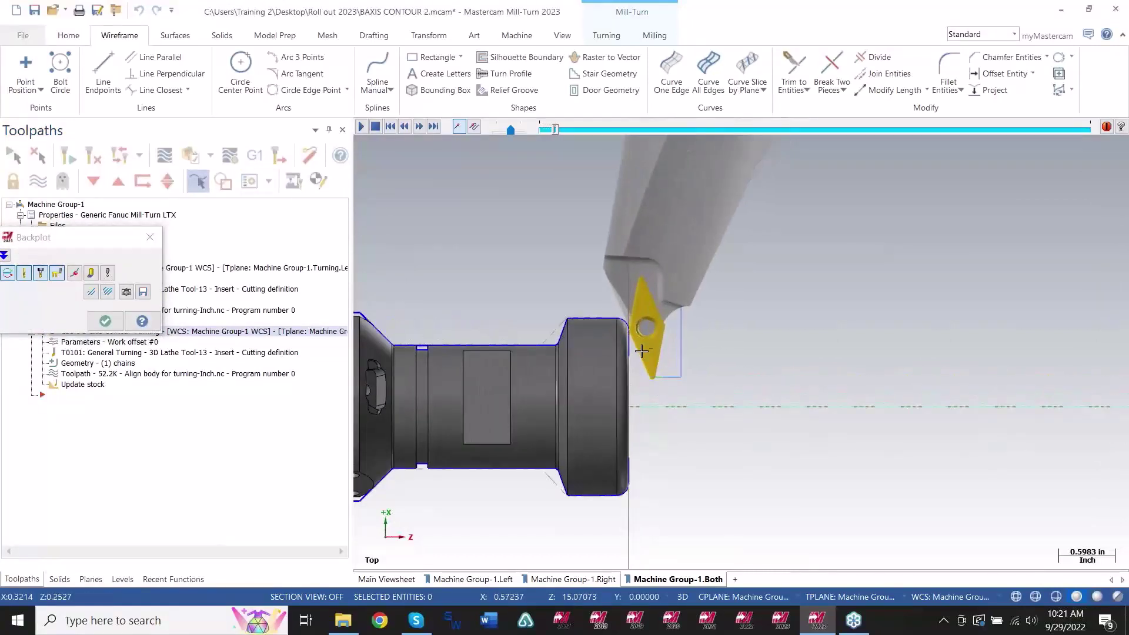
pyautogui.scroll(-1, 664, 341)
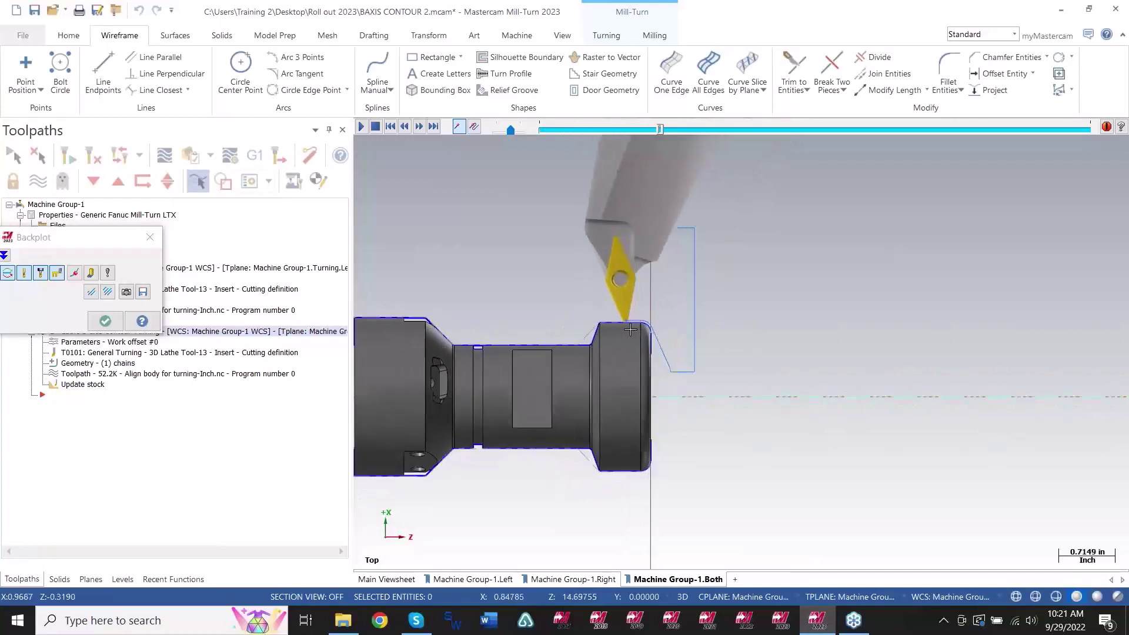
pyautogui.scroll(-3, 646, 351)
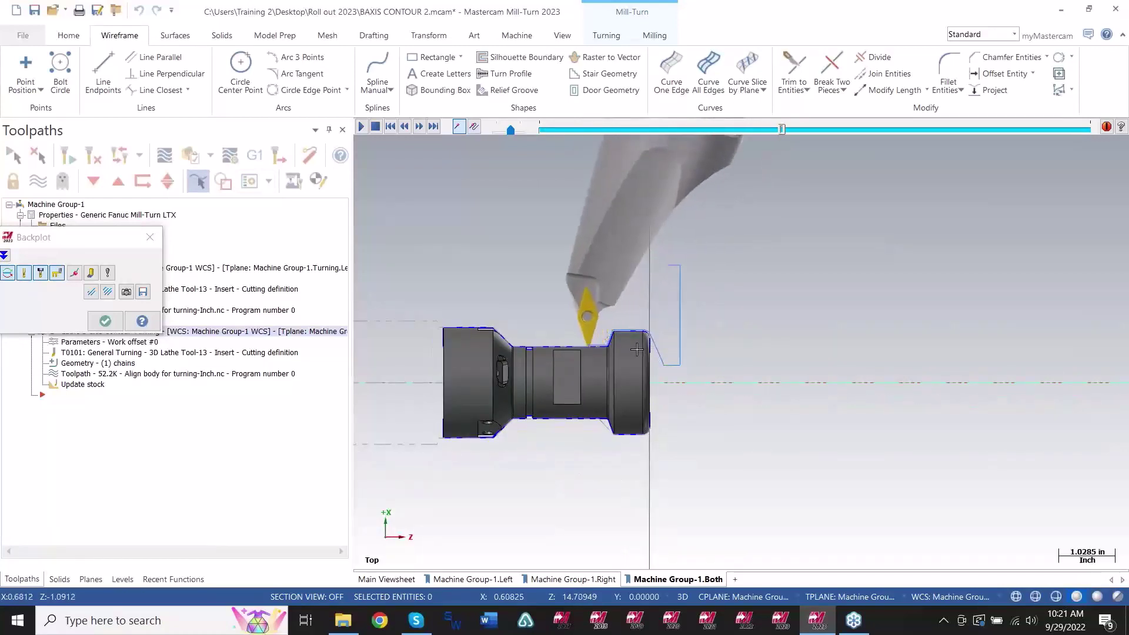
pyautogui.scroll(-1, 623, 348)
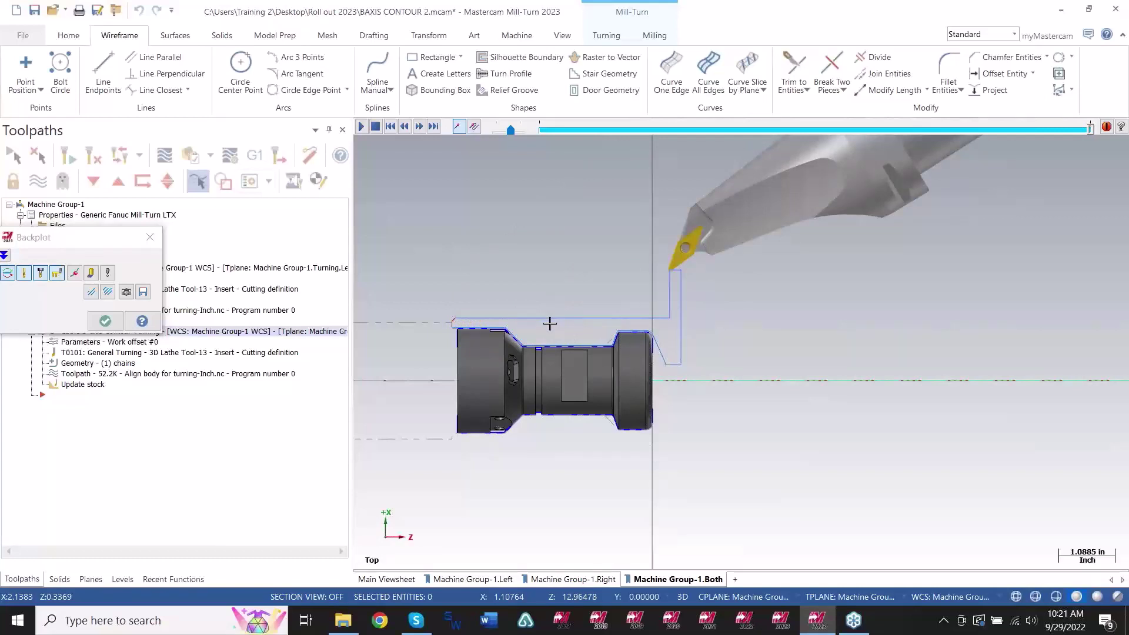
pyautogui.press('Escape')
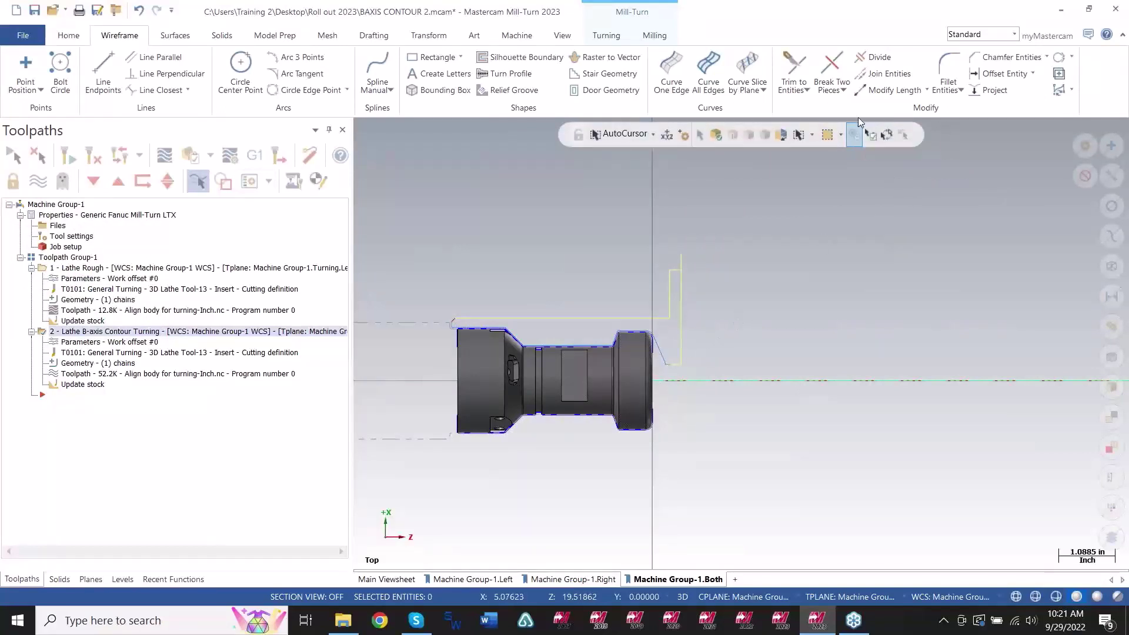
# Open Witch Doctor - 2 Tandem Steadyrests.mcam without saving the changes to BAXIS CONTOUR 2, and minimize Code Expert.
pyautogui.click(343, 620)
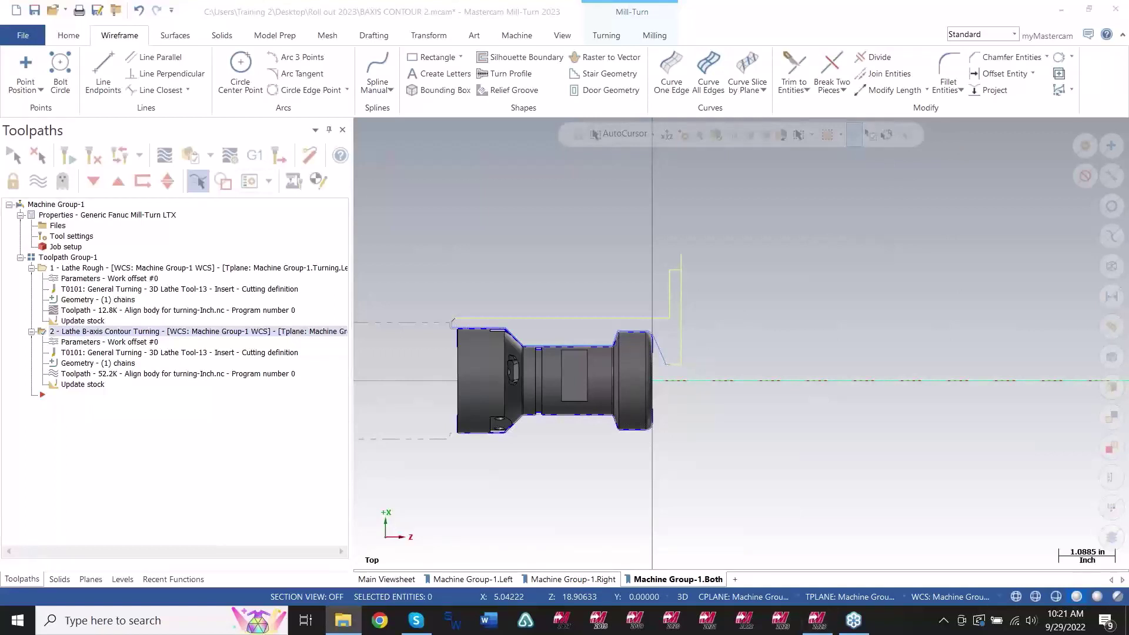
pyautogui.moveTo(882, 411); pyautogui.dragTo(811, 330)
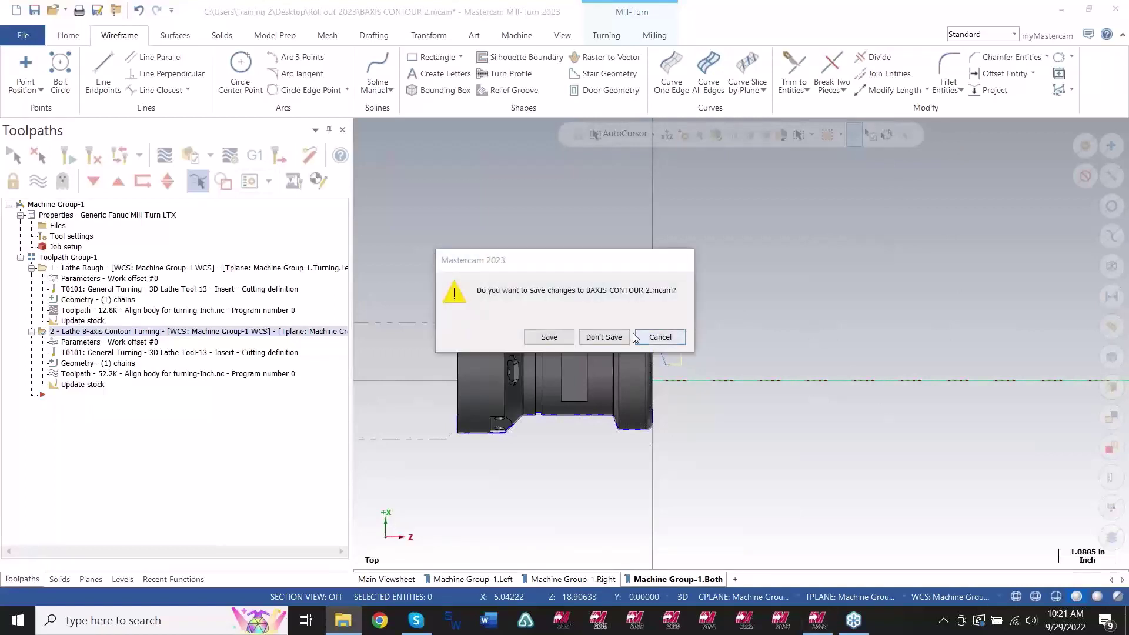
pyautogui.click(614, 336)
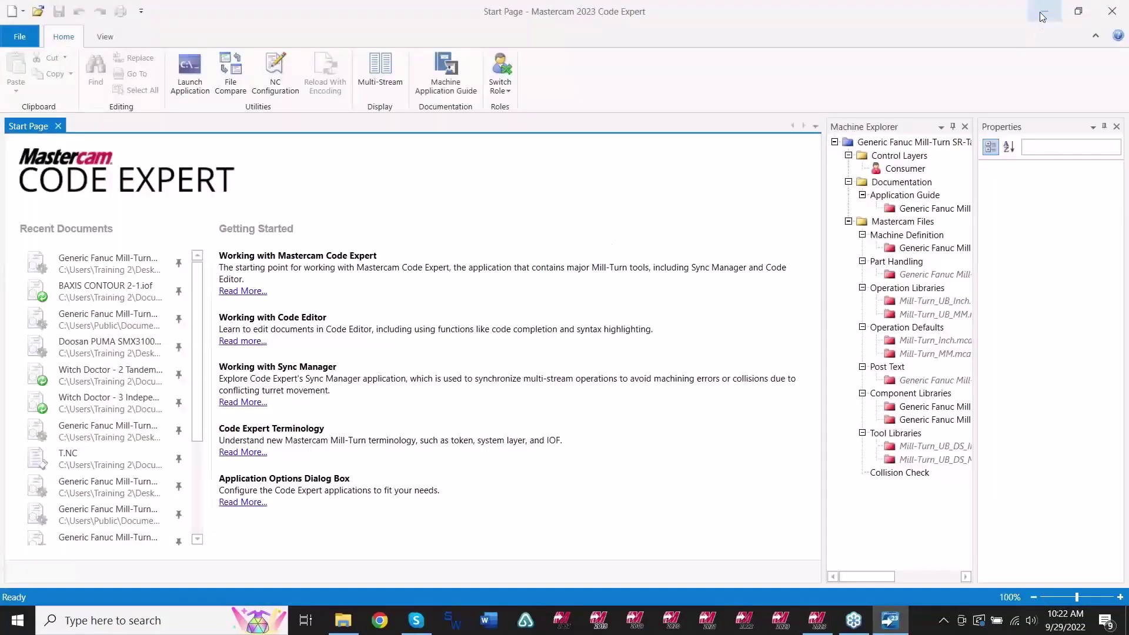
pyautogui.click(1045, 15)
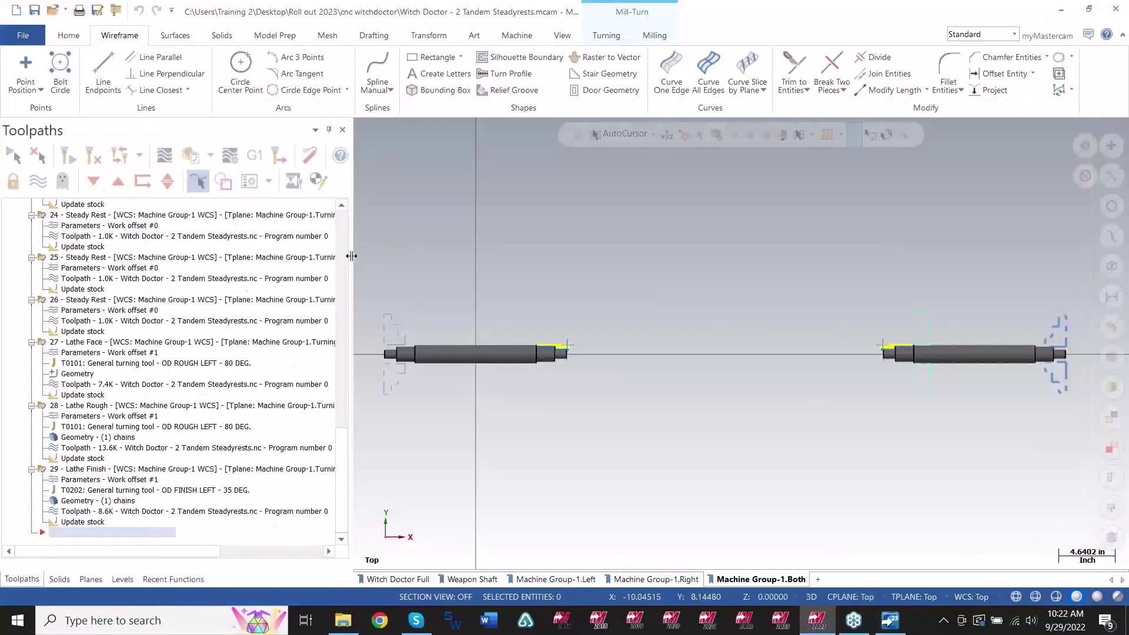
# Narrow the Toolpaths manager and select the first Steady Rest operation in Toolpath Group-1.
pyautogui.moveTo(351, 256); pyautogui.dragTo(265, 263)
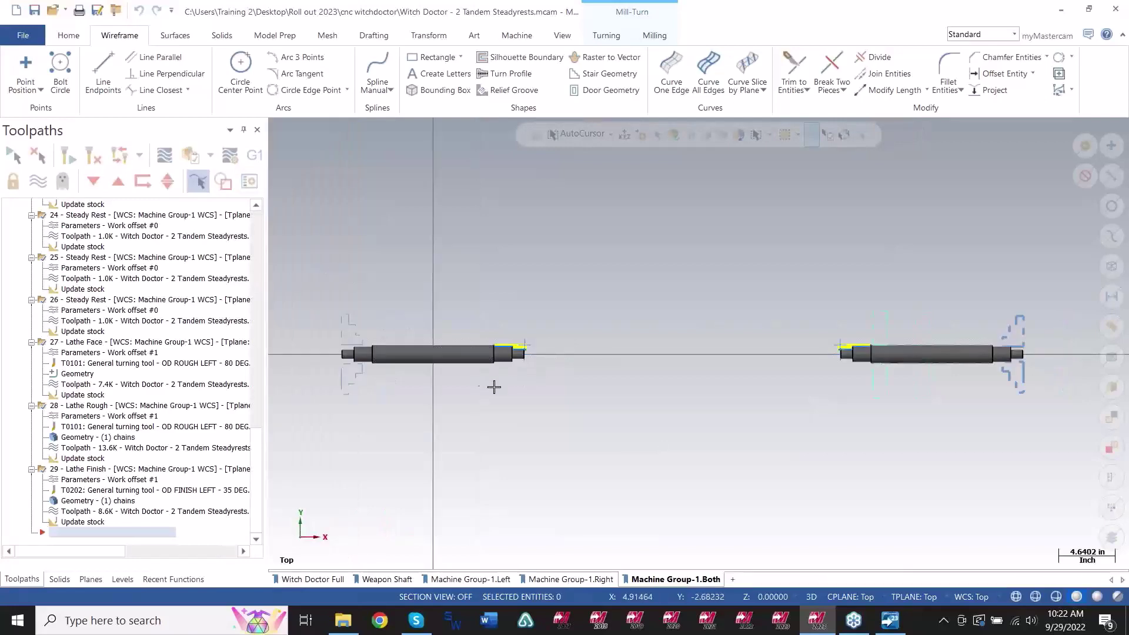
pyautogui.scroll(20, 263, 292)
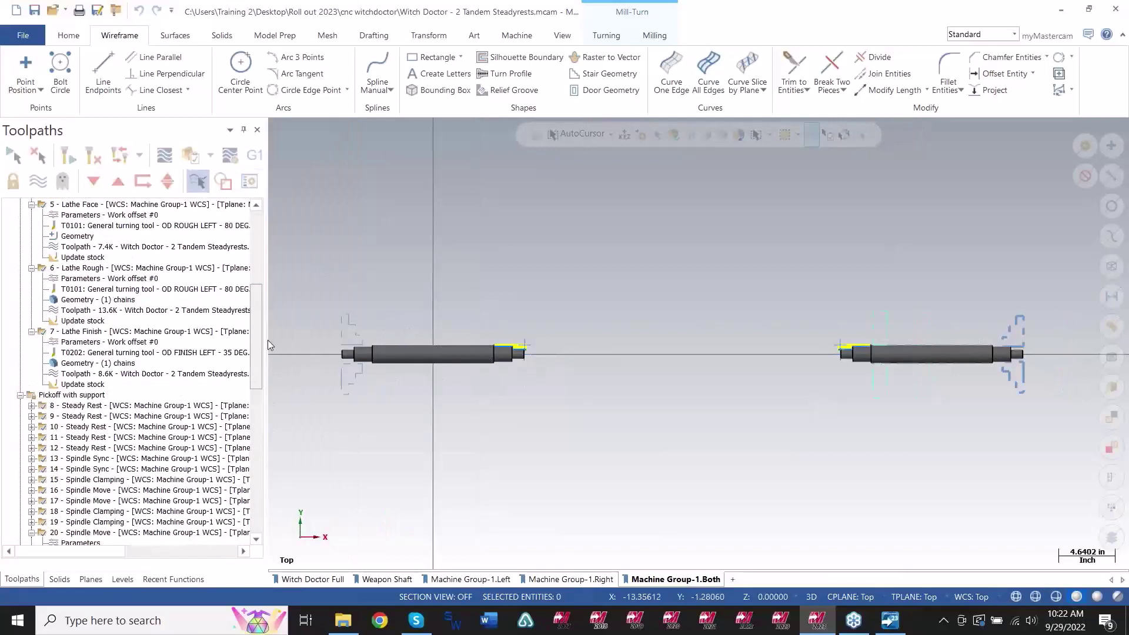
pyautogui.scroll(3, 263, 292)
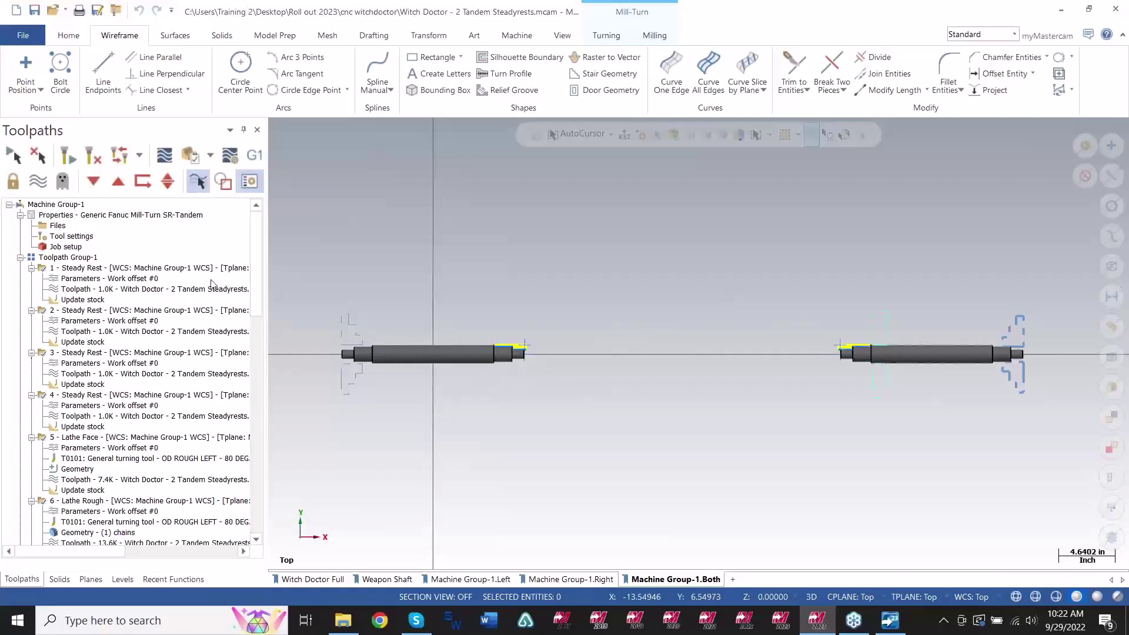
pyautogui.click(131, 271)
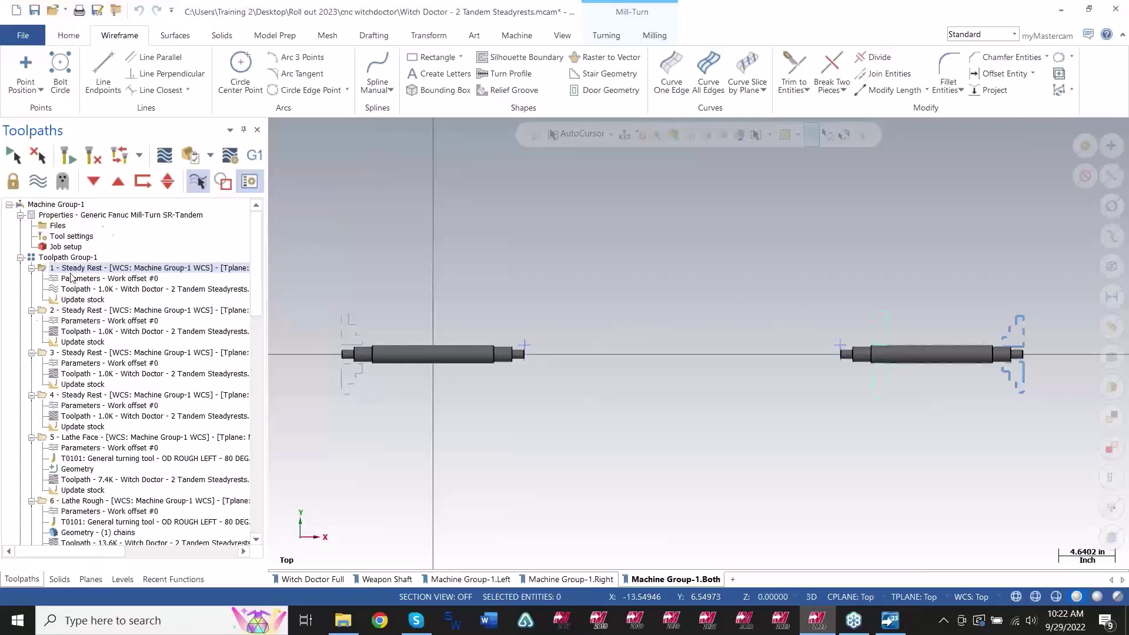
# Find Steady Rest among the manual part handling operations, examine its move type options, and cancel without changing anything.
pyautogui.click(606, 36)
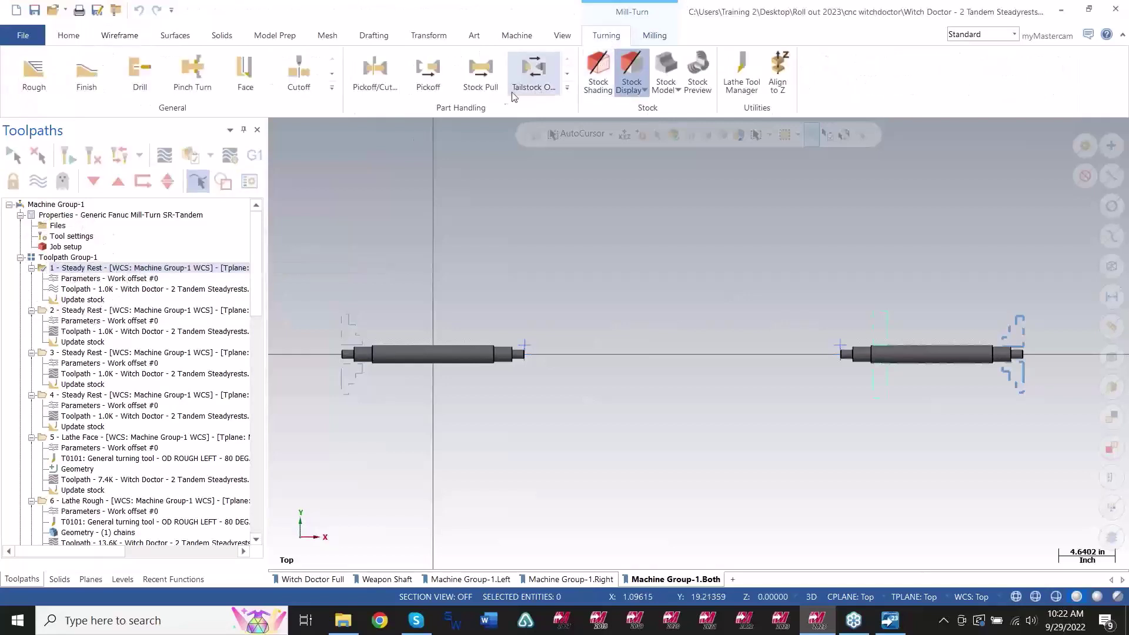
pyautogui.click(566, 87)
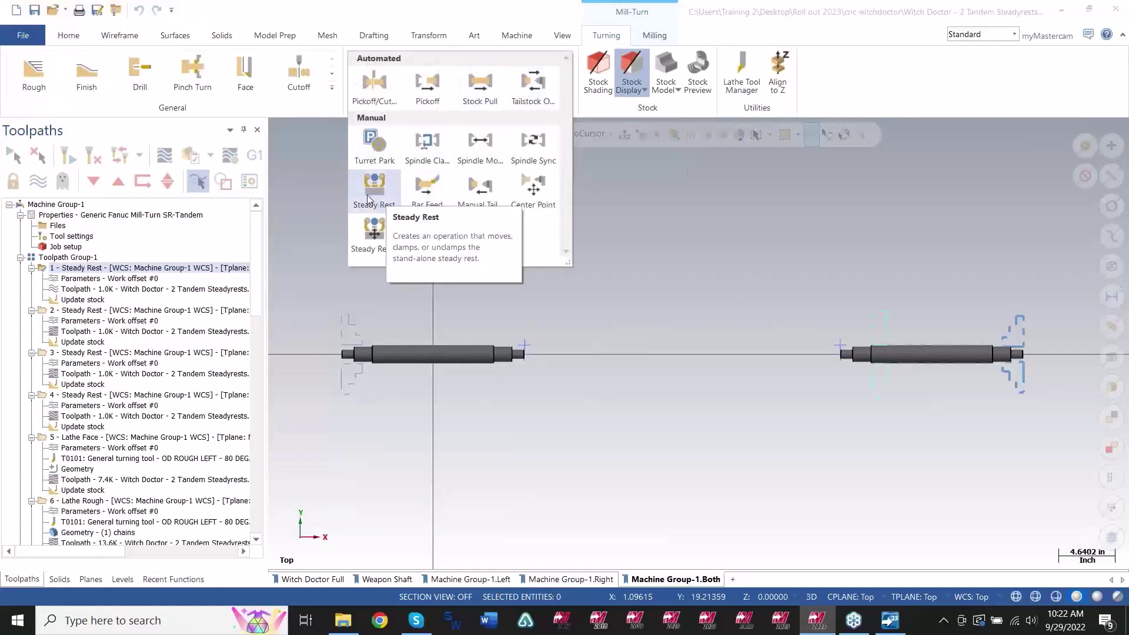
pyautogui.click(88, 279)
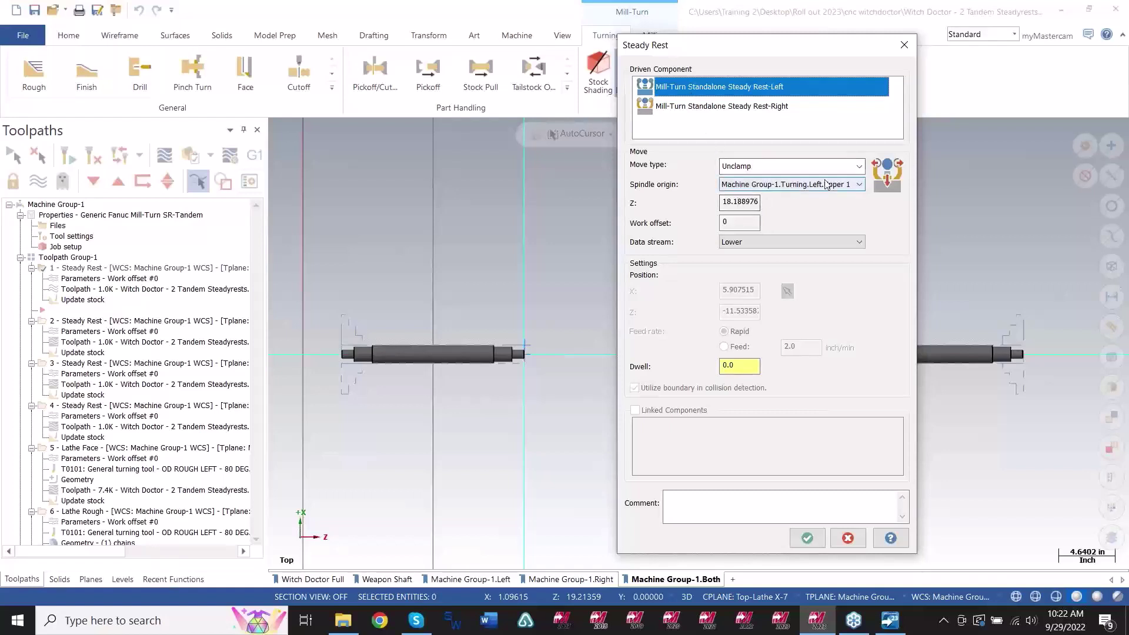
pyautogui.click(788, 166)
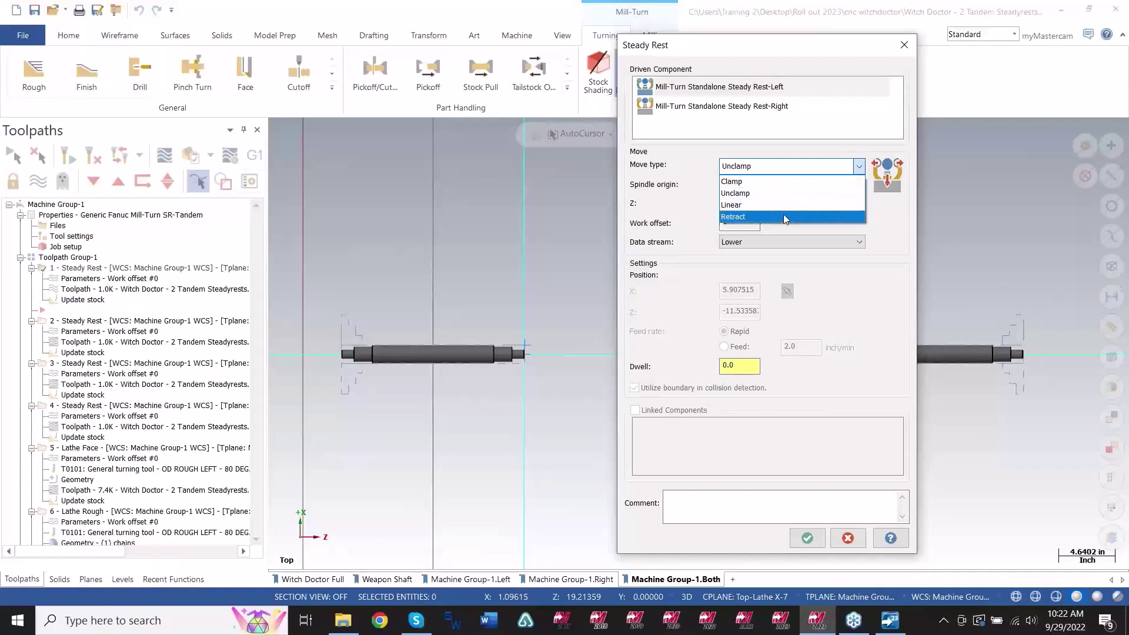
pyautogui.click(886, 273)
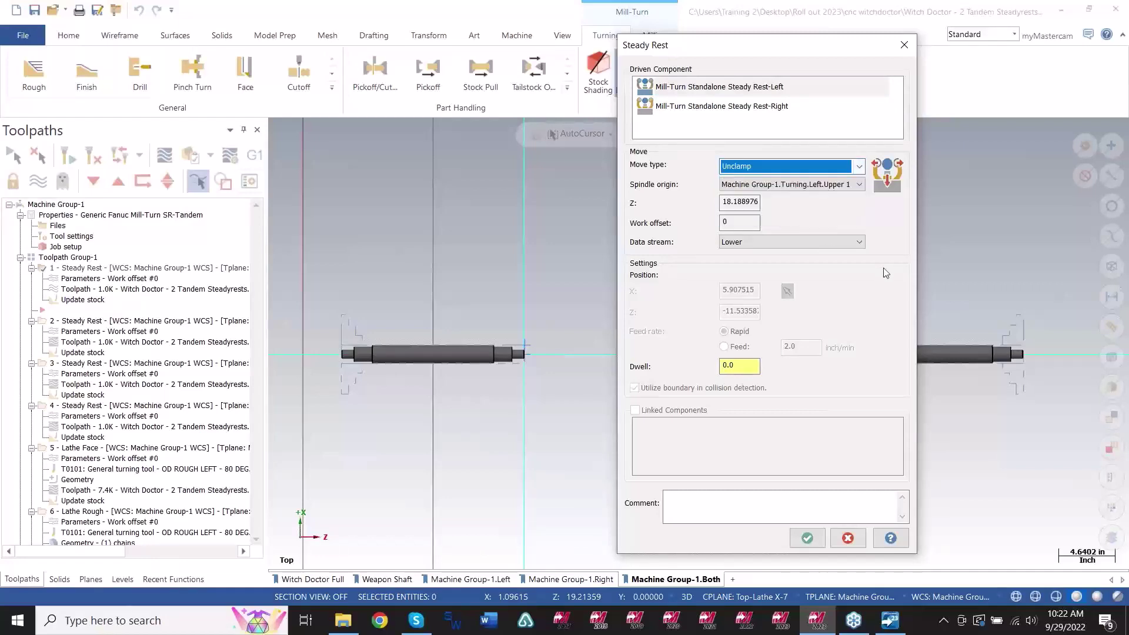
pyautogui.click(856, 542)
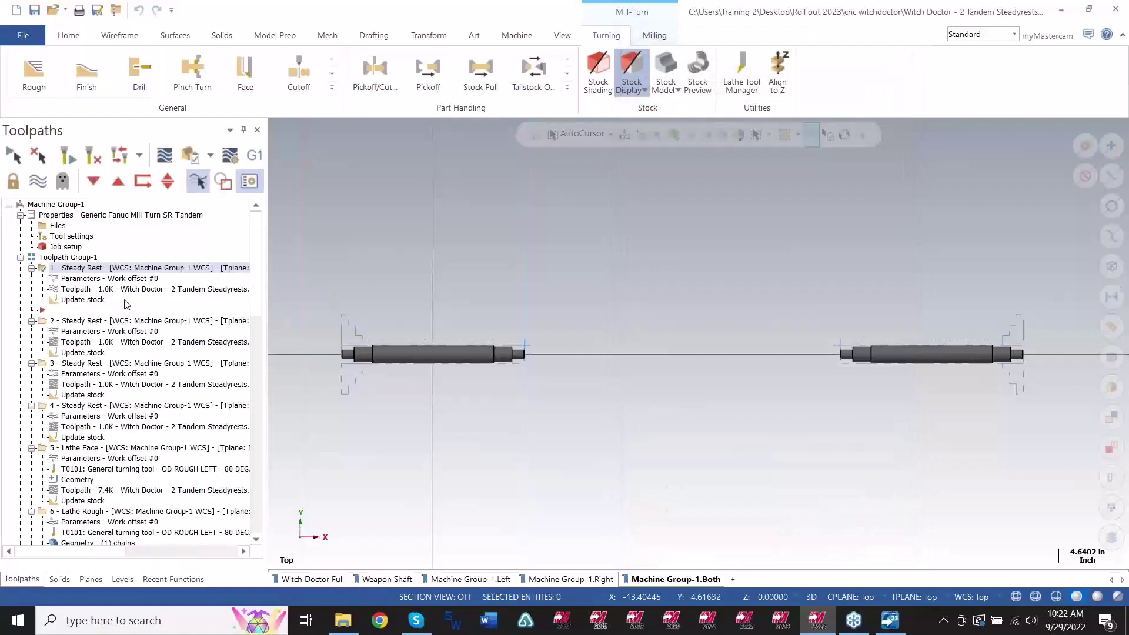
# Locate the Pickoff with support group in the operations list and select it.
pyautogui.scroll(-2, 152, 287)
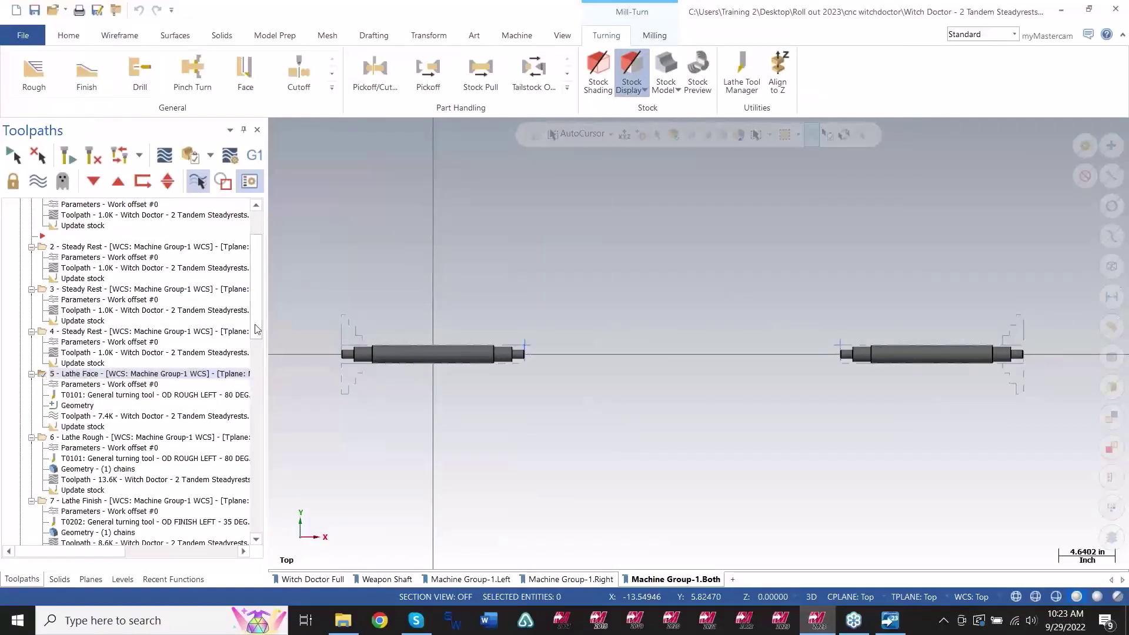
pyautogui.moveTo(256, 328); pyautogui.dragTo(258, 422)
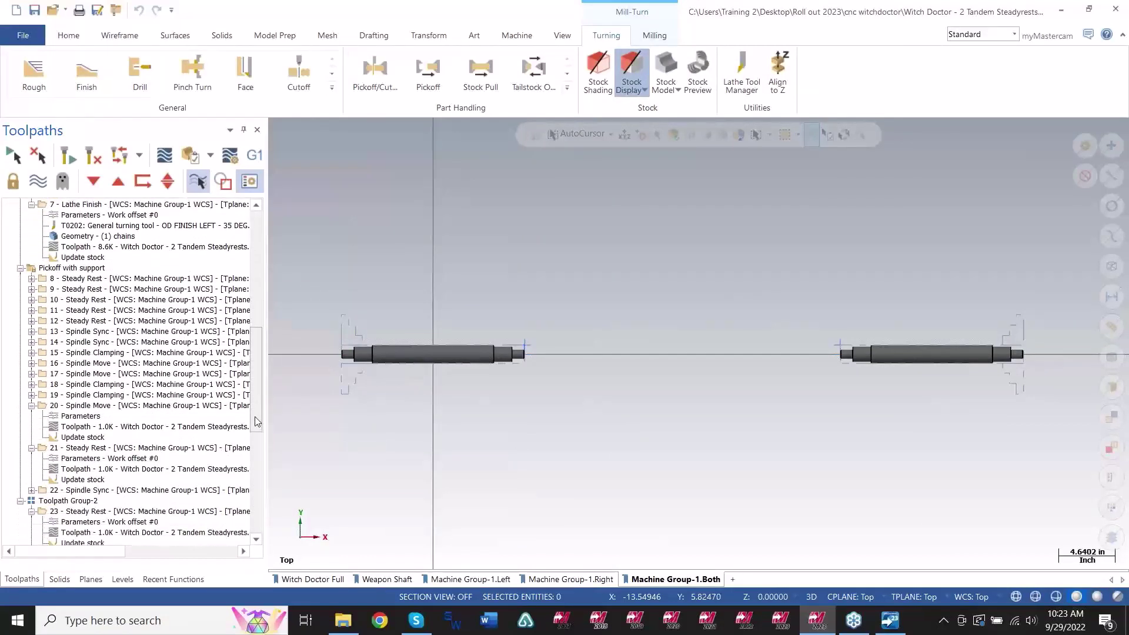
pyautogui.click(71, 268)
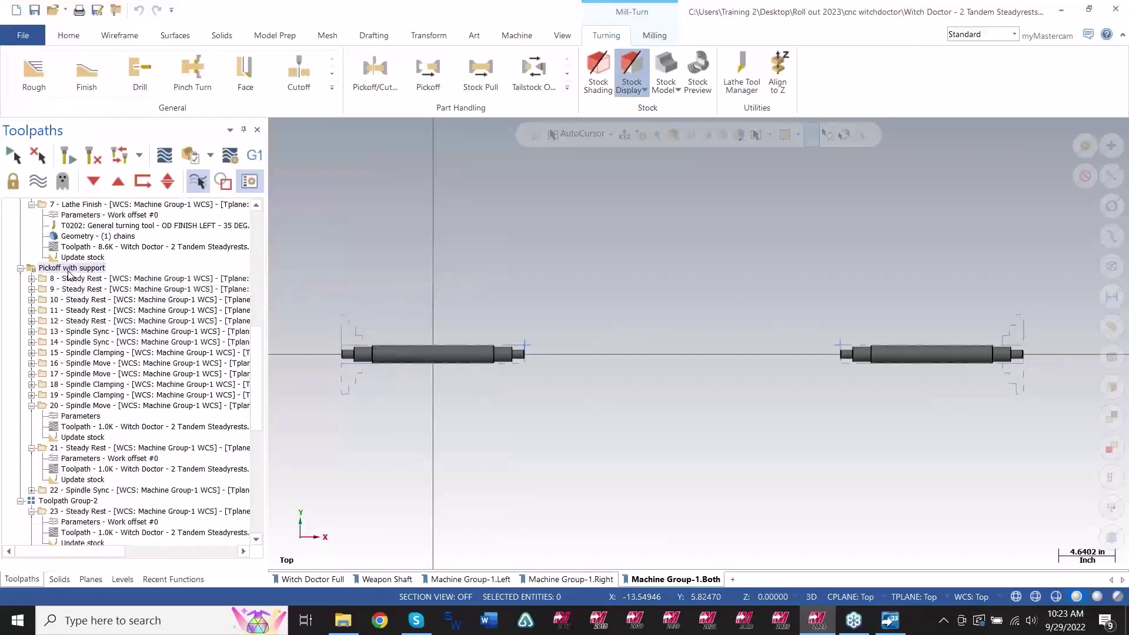
# Move the insert arrow to directly after the first Steady Rest operation in Toolpath Group-1.
pyautogui.click(100, 184)
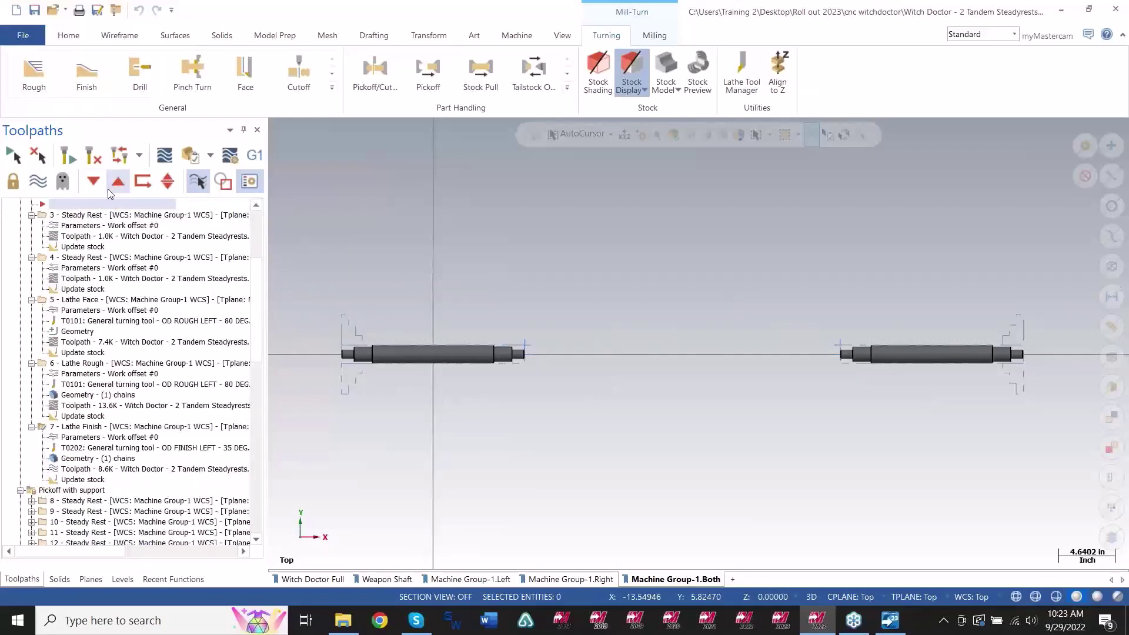
pyautogui.click(117, 184)
pyautogui.click(118, 184)
pyautogui.click(92, 182)
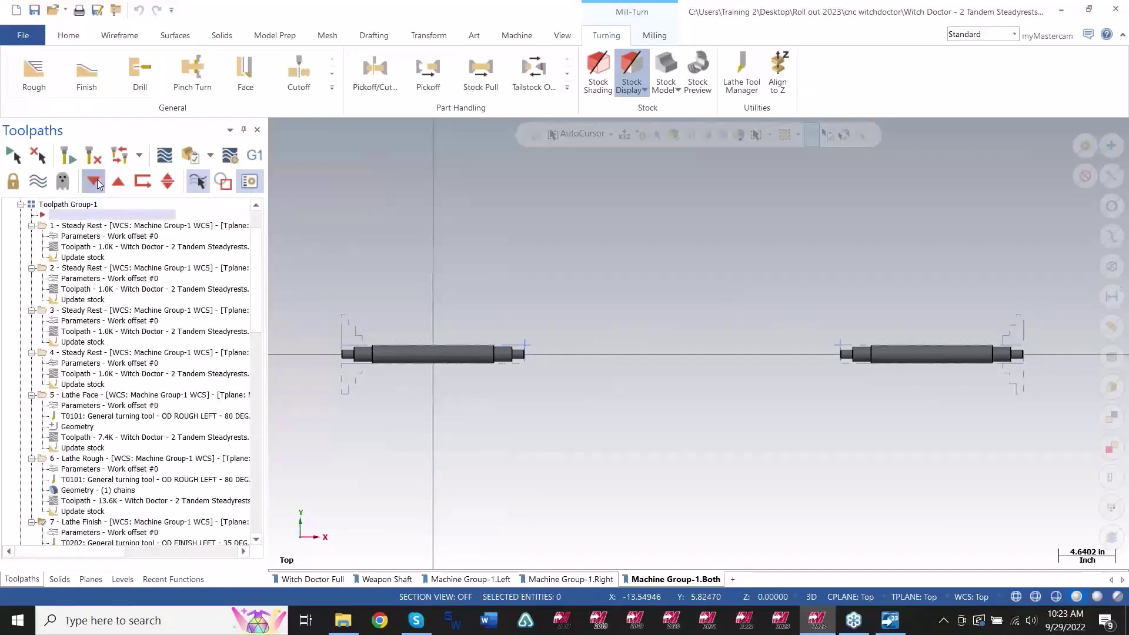
pyautogui.click(93, 182)
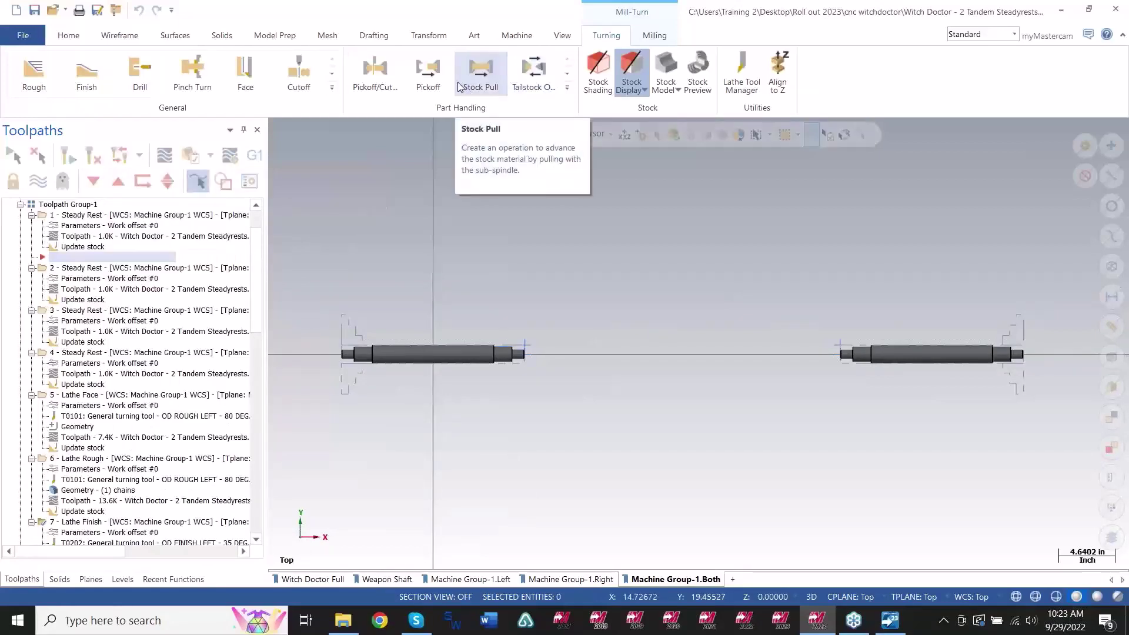
# Examine the Pickoff with Steady Rest Support strategy's operations for the left spindle stock, and cancel the Pickoff.
pyautogui.click(384, 85)
pyautogui.click(668, 342)
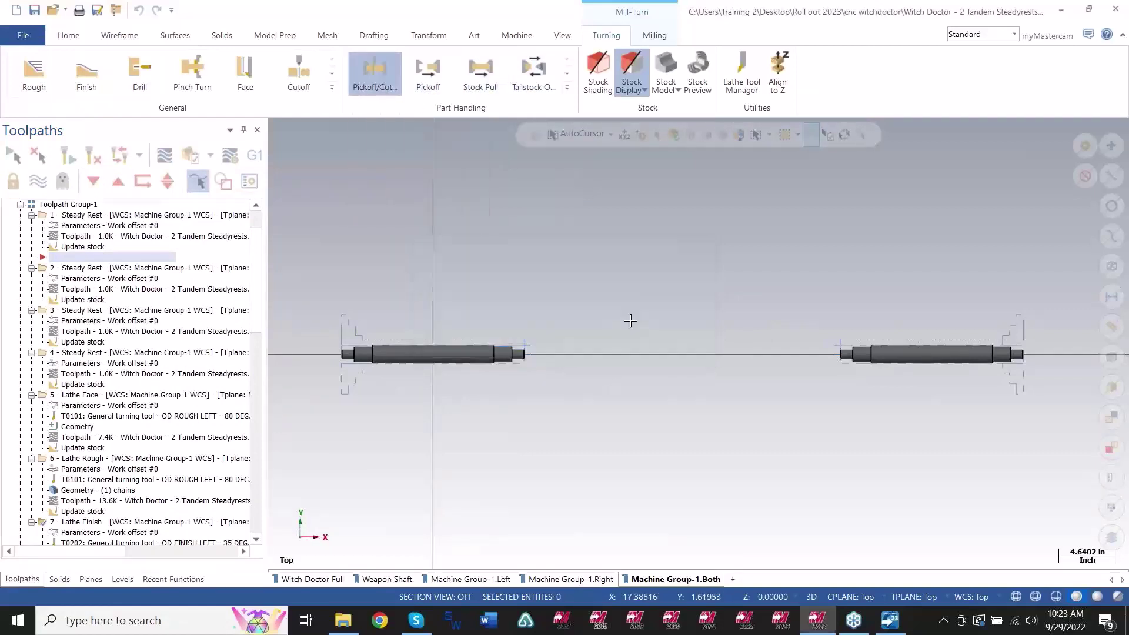
pyautogui.click(426, 74)
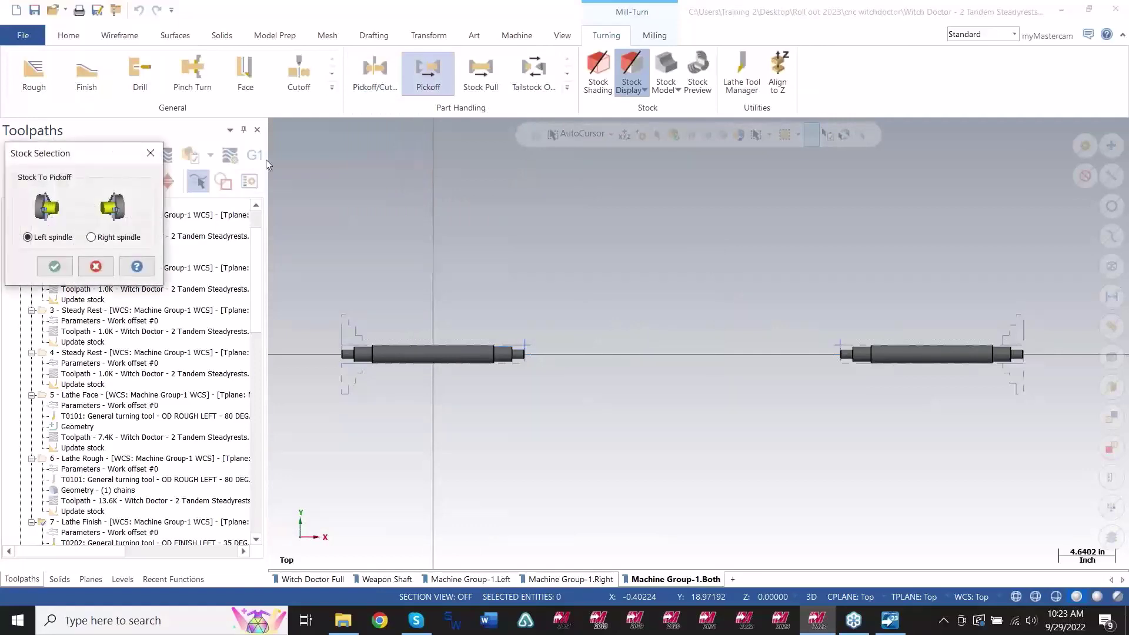
pyautogui.click(54, 266)
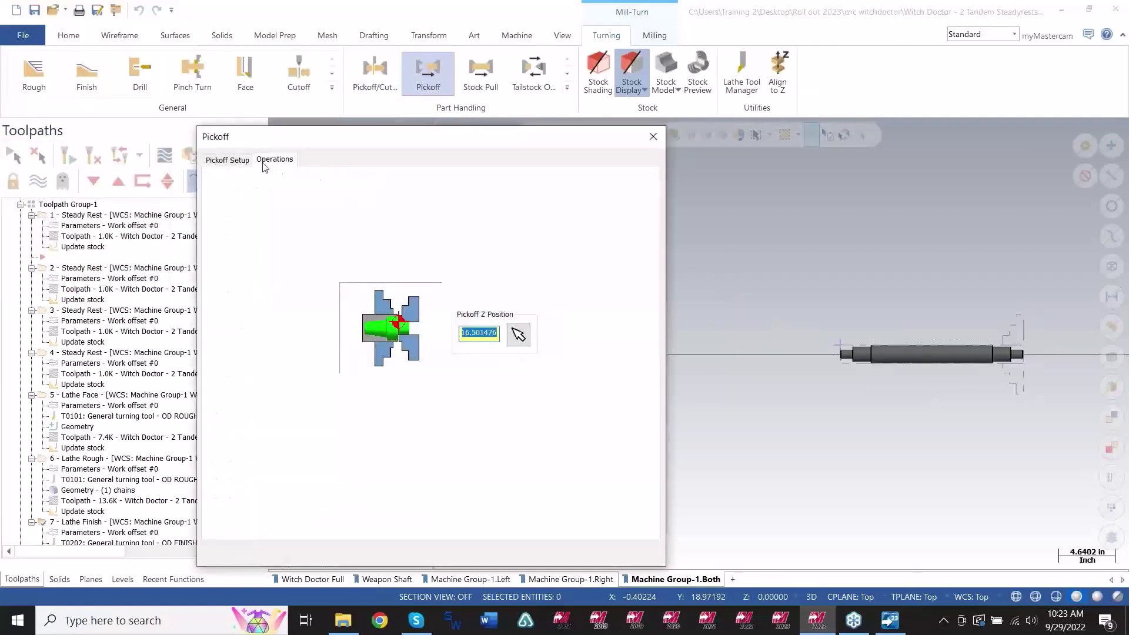
pyautogui.click(265, 160)
pyautogui.click(330, 184)
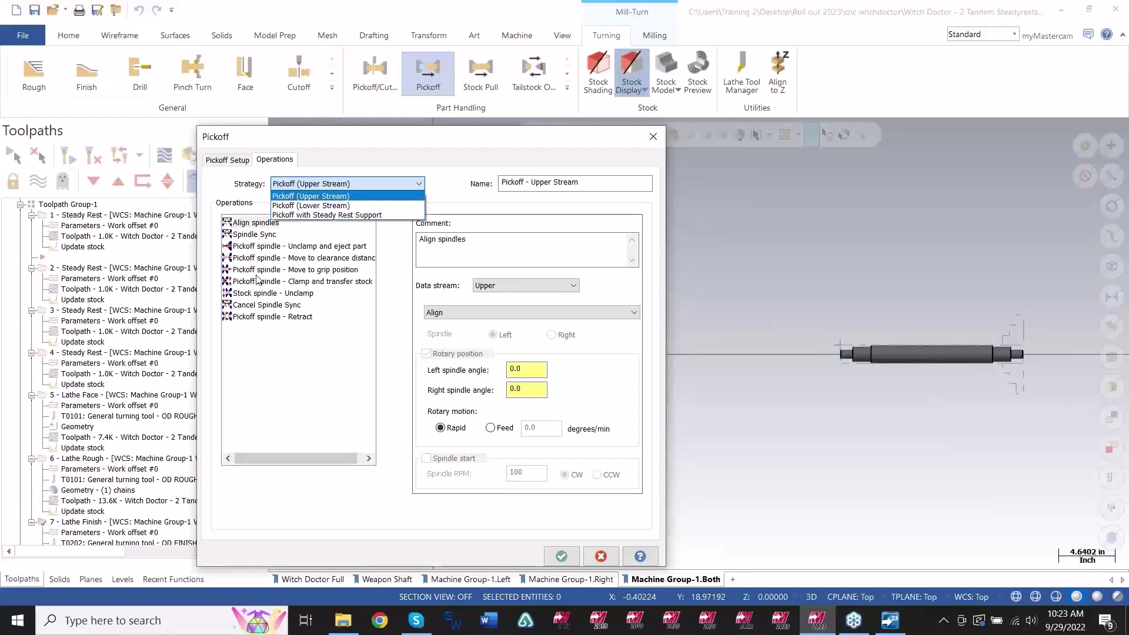
pyautogui.click(287, 216)
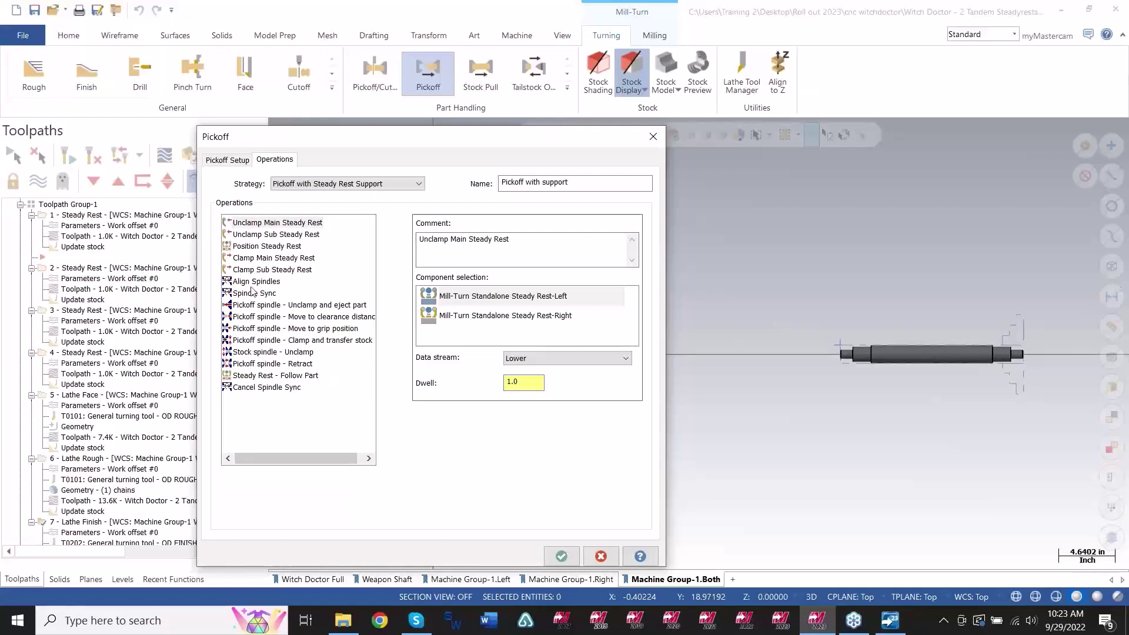
pyautogui.click(601, 556)
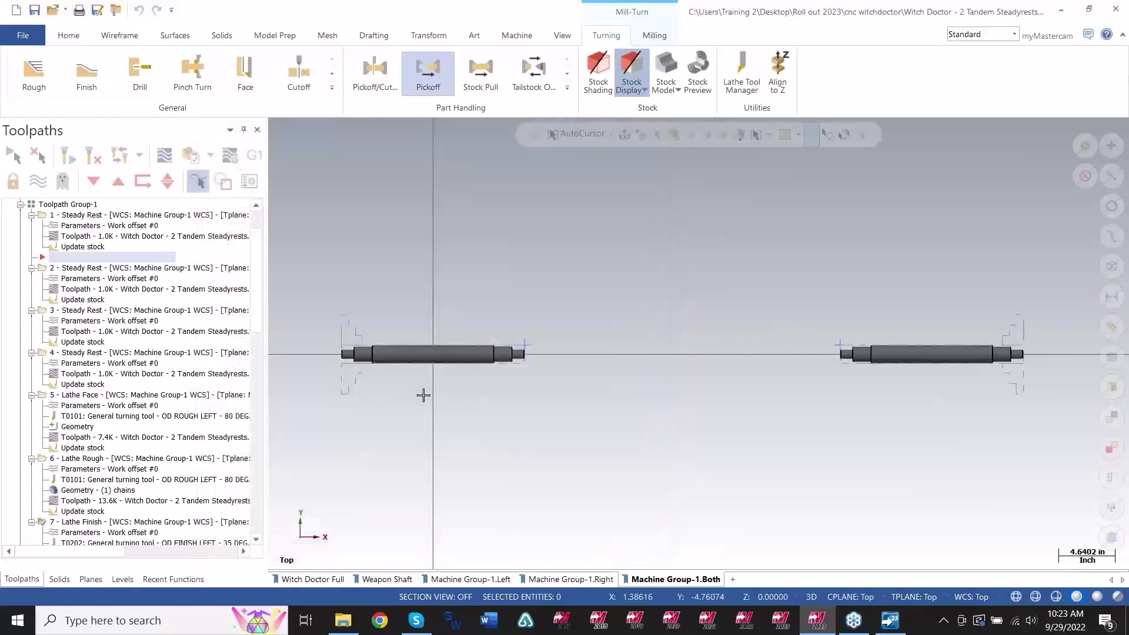
# Reload Witch Doctor - 2 Tandem Steadyrests.mcam from the recent files without saving its changes.
pyautogui.click(66, 10)
pyautogui.click(101, 66)
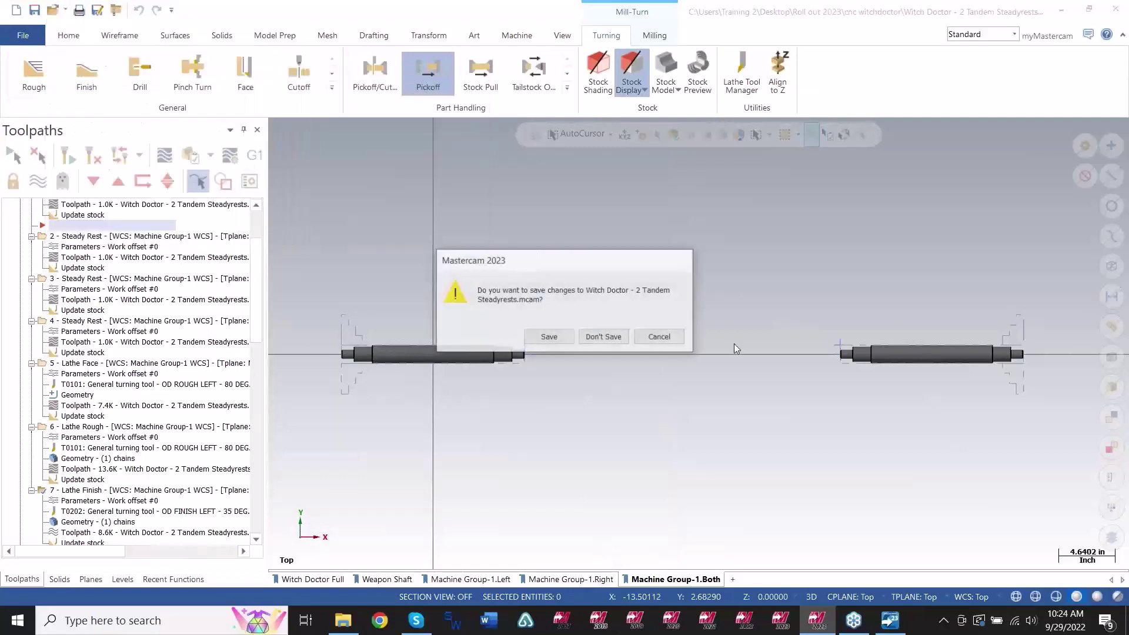
pyautogui.click(625, 340)
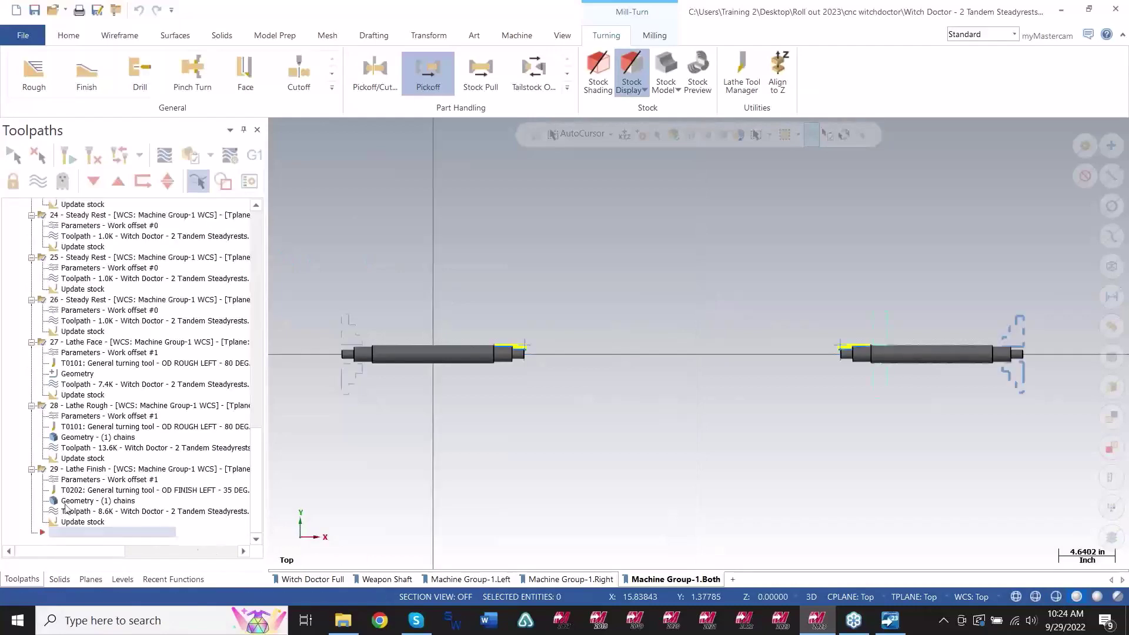
# Bring the steady rest job's operations into Code Expert's Sync Manager and look over the upper and lower streams.
pyautogui.scroll(6, 257, 463)
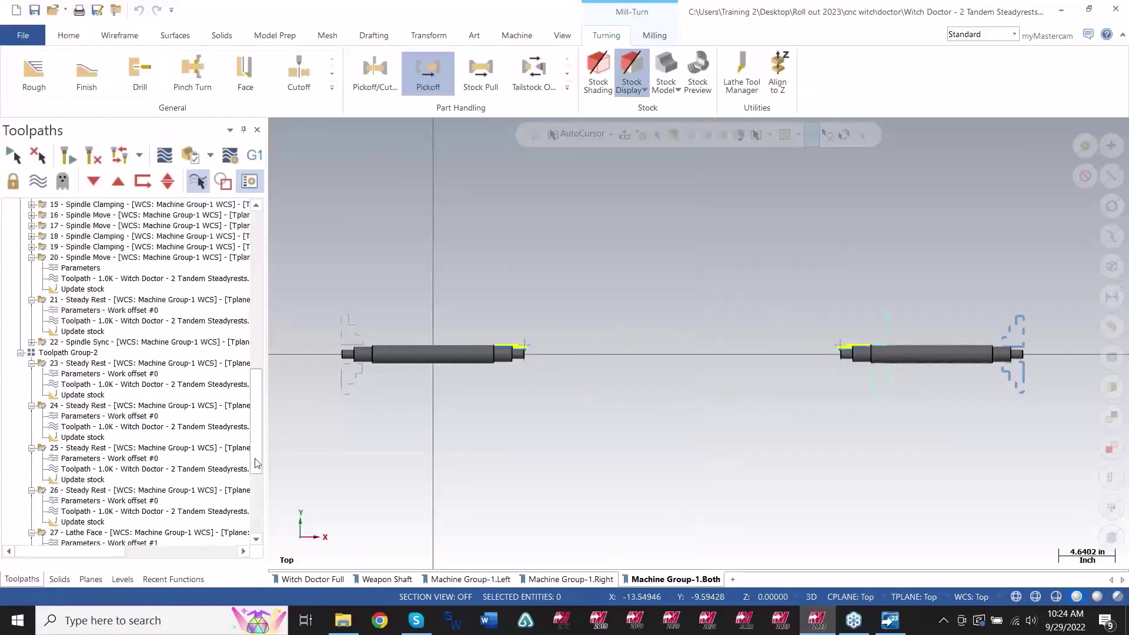
pyautogui.scroll(7, 257, 463)
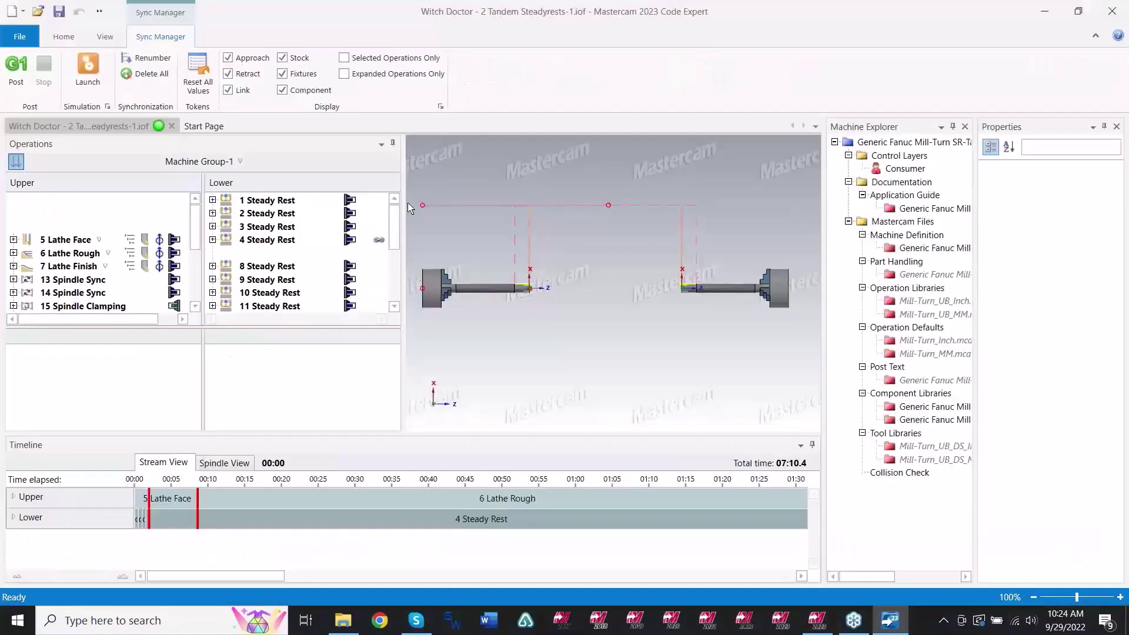
pyautogui.scroll(-4, 395, 228)
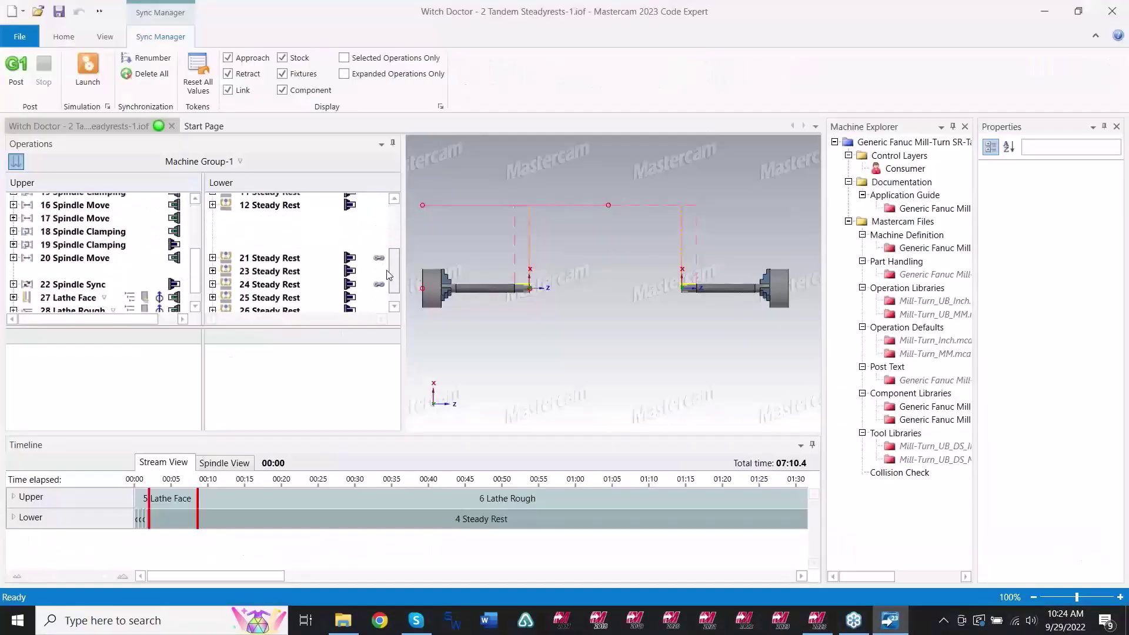
pyautogui.scroll(4, 392, 245)
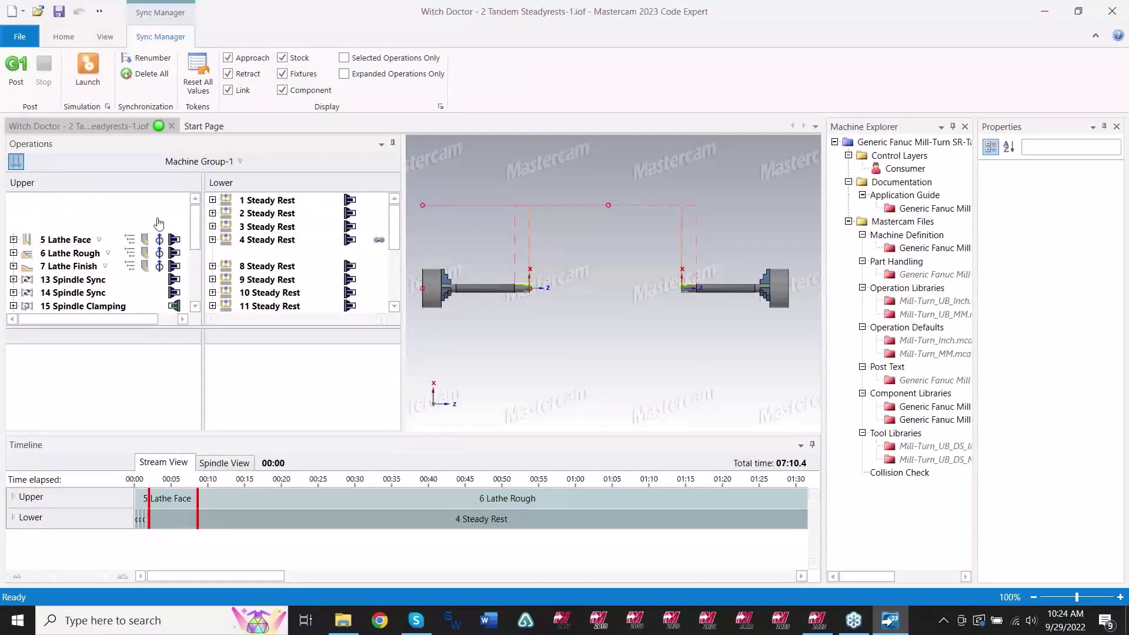
# Expand 5 Lathe Face with its synced 4 Steady Rest, and examine the sync points and remaining operations in both streams.
pyautogui.click(13, 240)
pyautogui.scroll(-2, 62, 238)
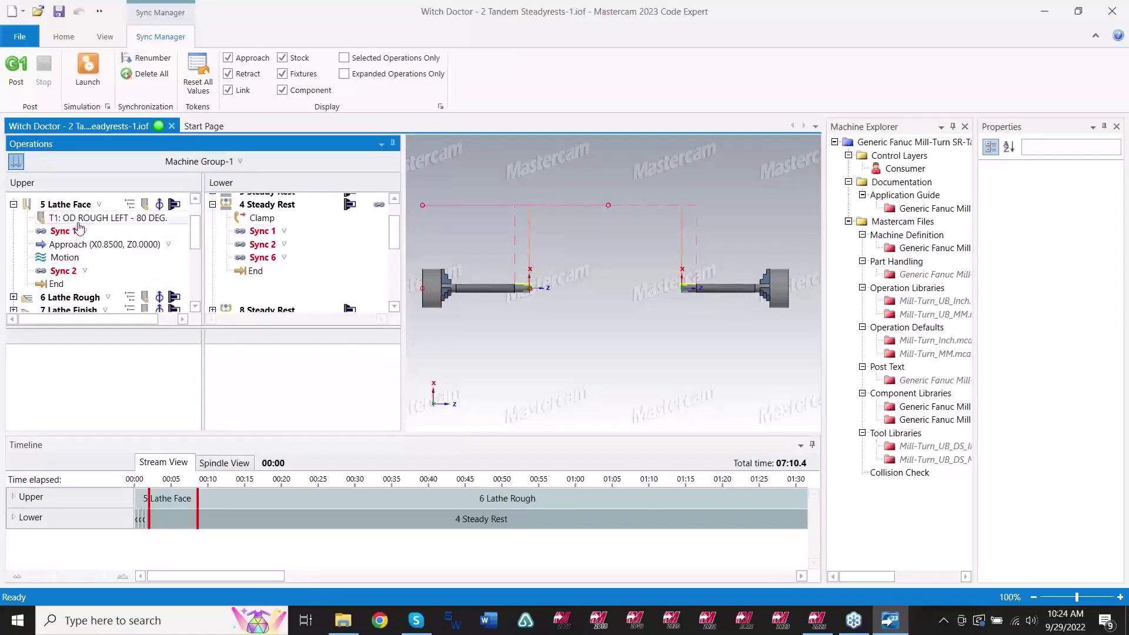
pyautogui.scroll(2, 79, 228)
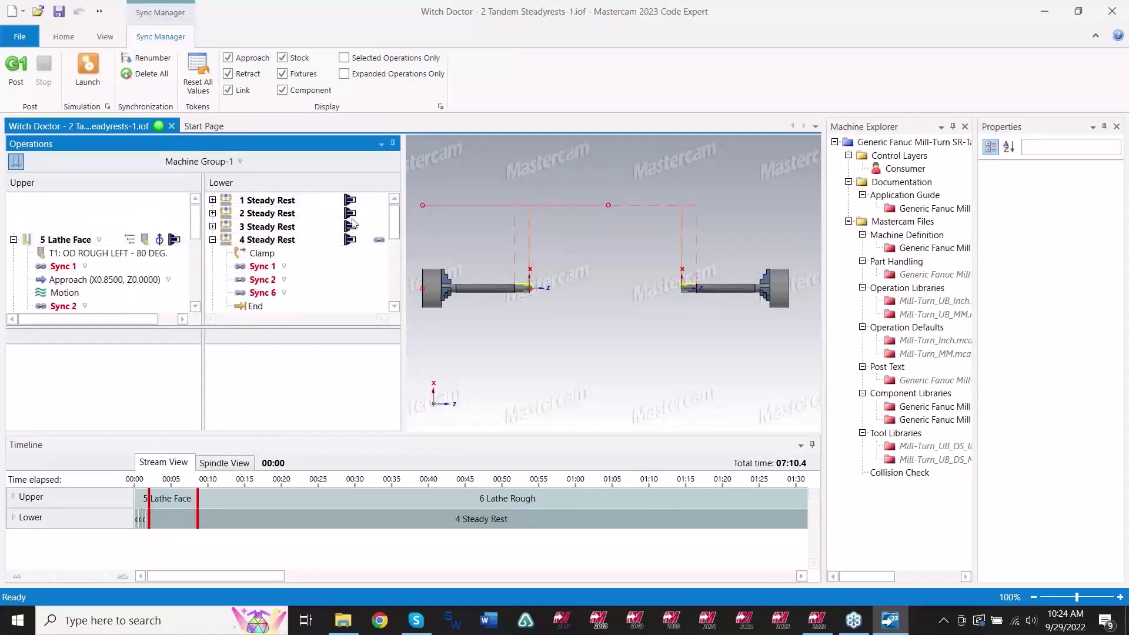
pyautogui.scroll(-2, 394, 229)
pyautogui.scroll(-9, 390, 224)
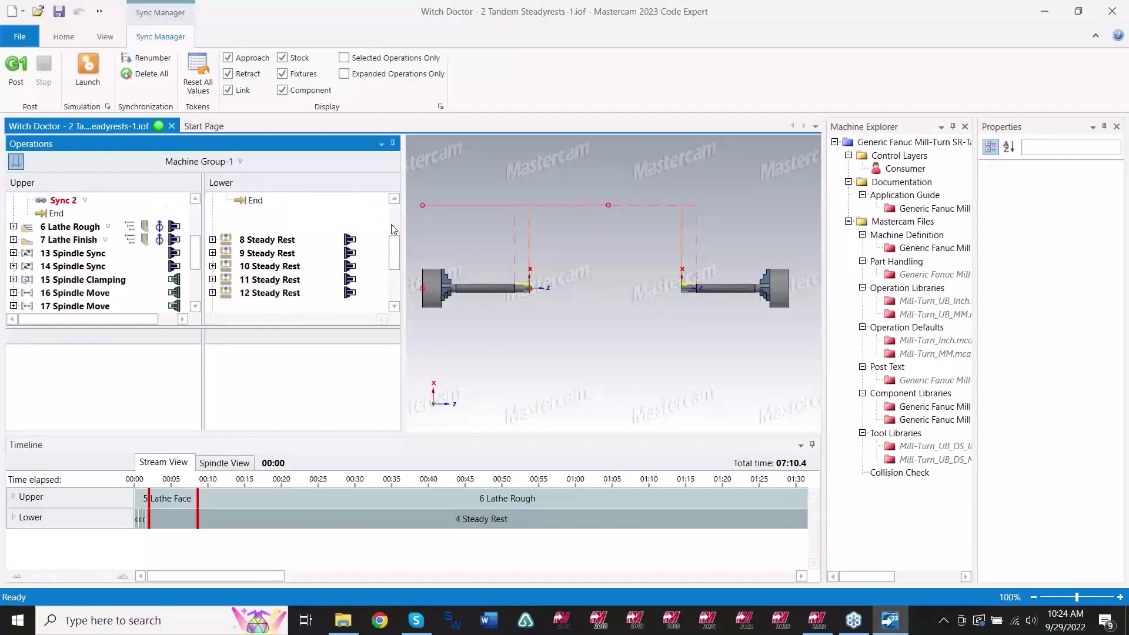
# Expand 12 Steady Rest and 16 Spindle Move in the Sync Manager and examine the supported pickoff operations in both streams.
pyautogui.click(212, 222)
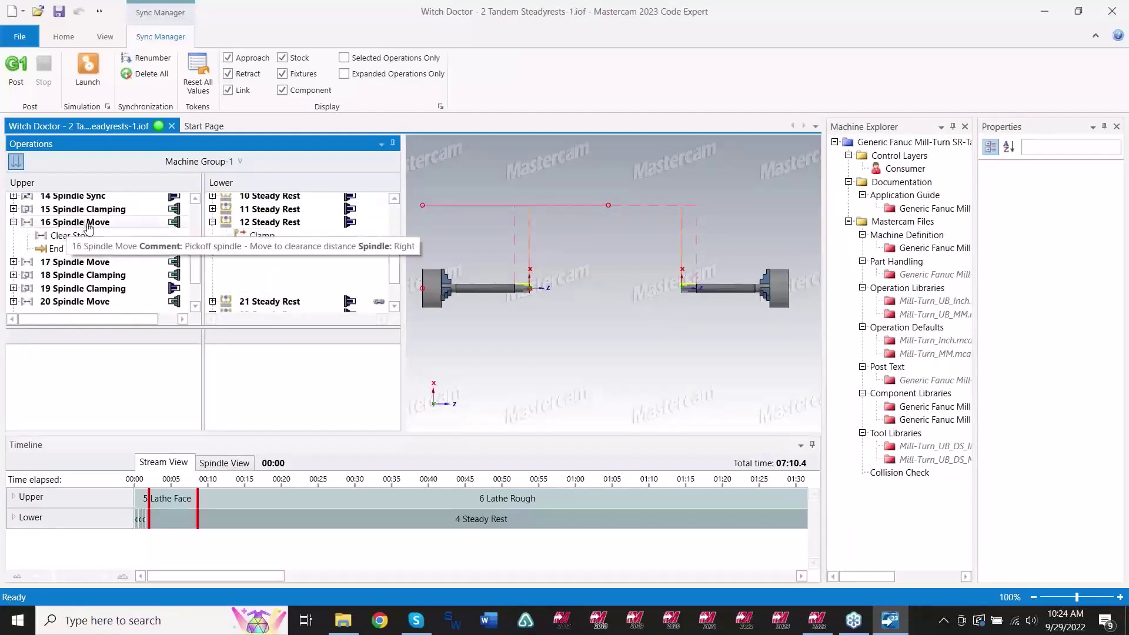
pyautogui.scroll(-2, 397, 273)
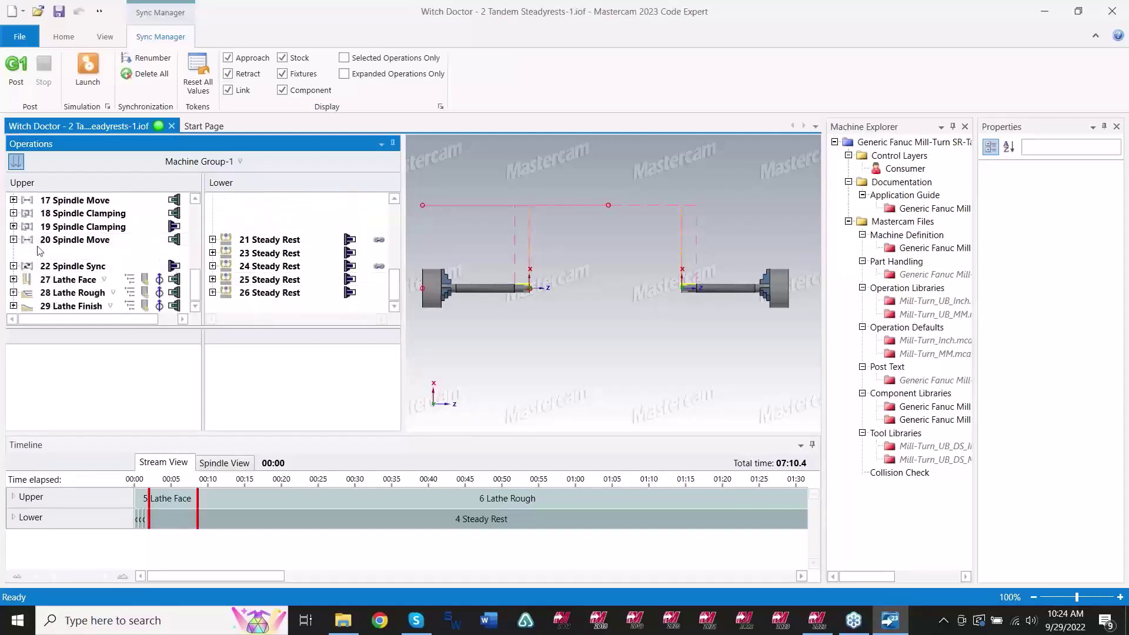
pyautogui.scroll(8, 302, 259)
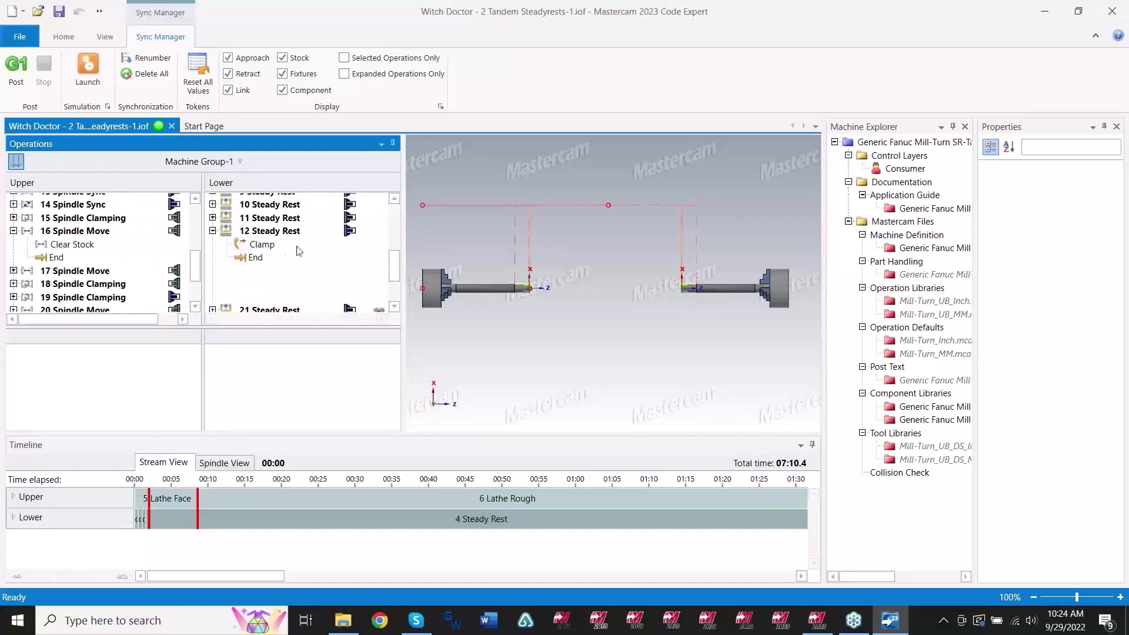
# Launch the tandem steady rest job's machine simulation and play it, viewing the steady rest's approach to the shaft up close.
pyautogui.click(86, 69)
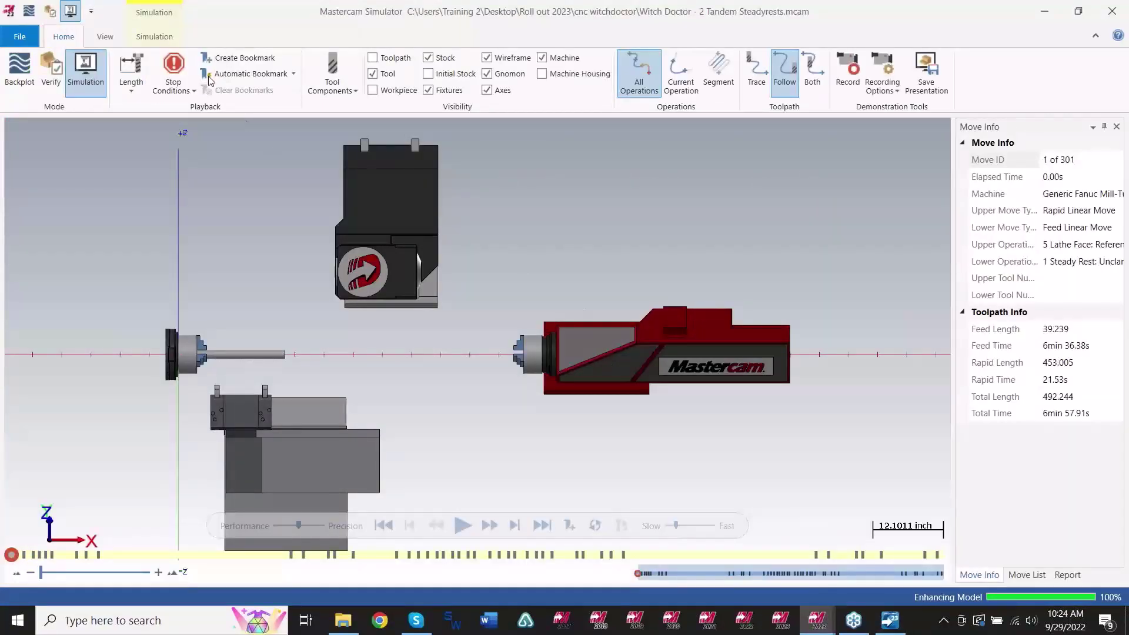
pyautogui.click(158, 36)
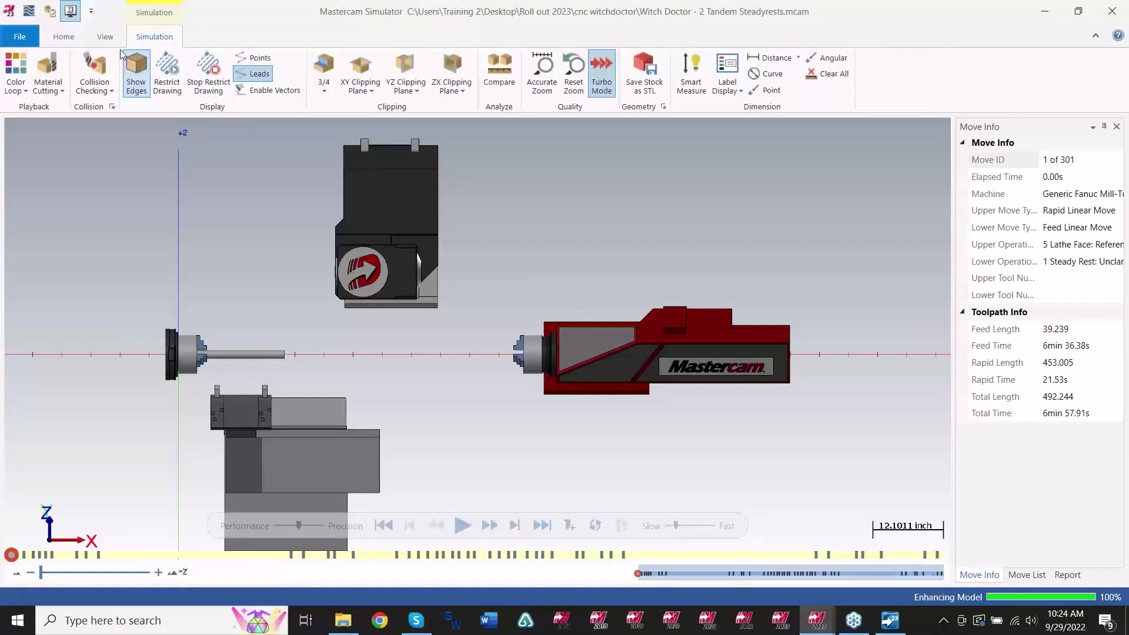
pyautogui.click(65, 36)
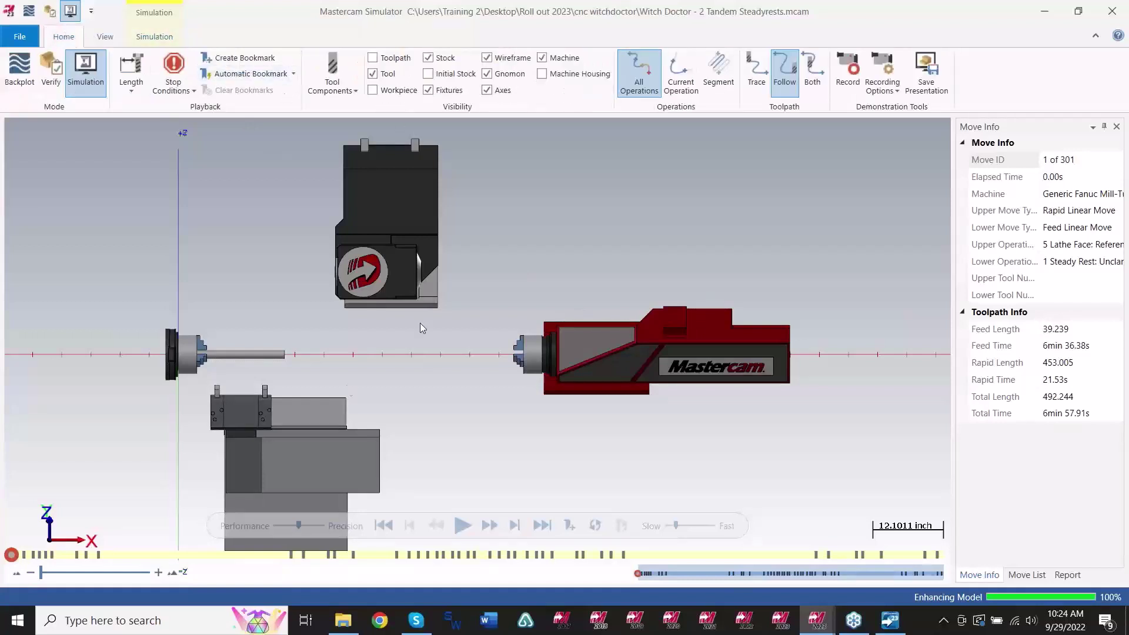
pyautogui.scroll(6, 323, 411)
pyautogui.moveTo(160, 400)
pyautogui.mouseDown(button='middle')
pyautogui.moveTo(129, 424)
pyautogui.moveTo(163, 411)
pyautogui.mouseUp(button='middle')
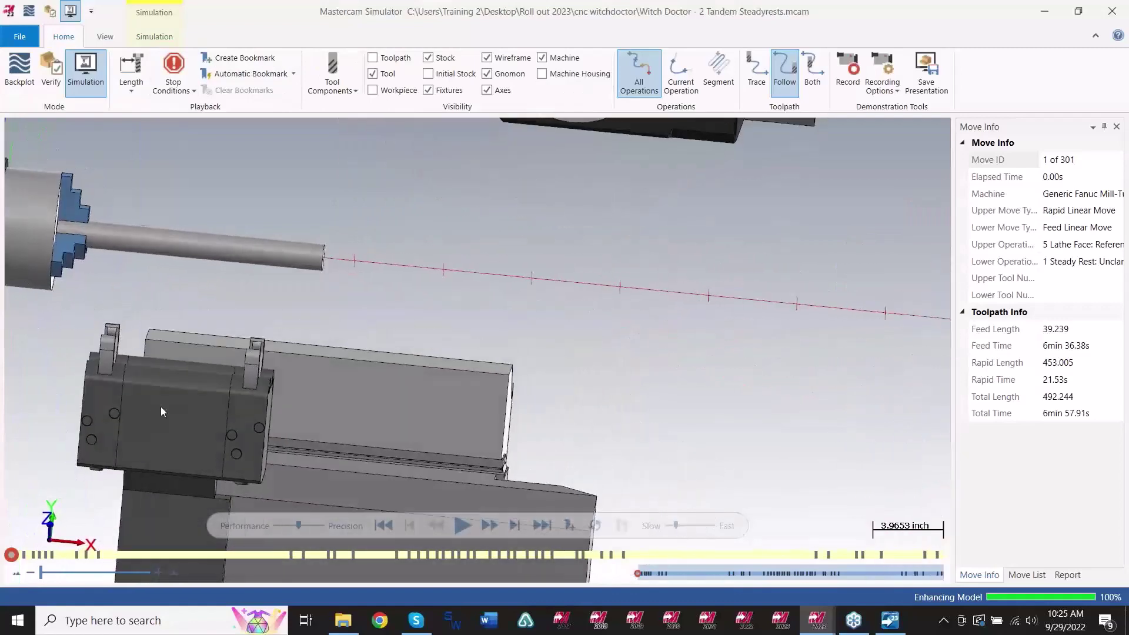
pyautogui.click(462, 526)
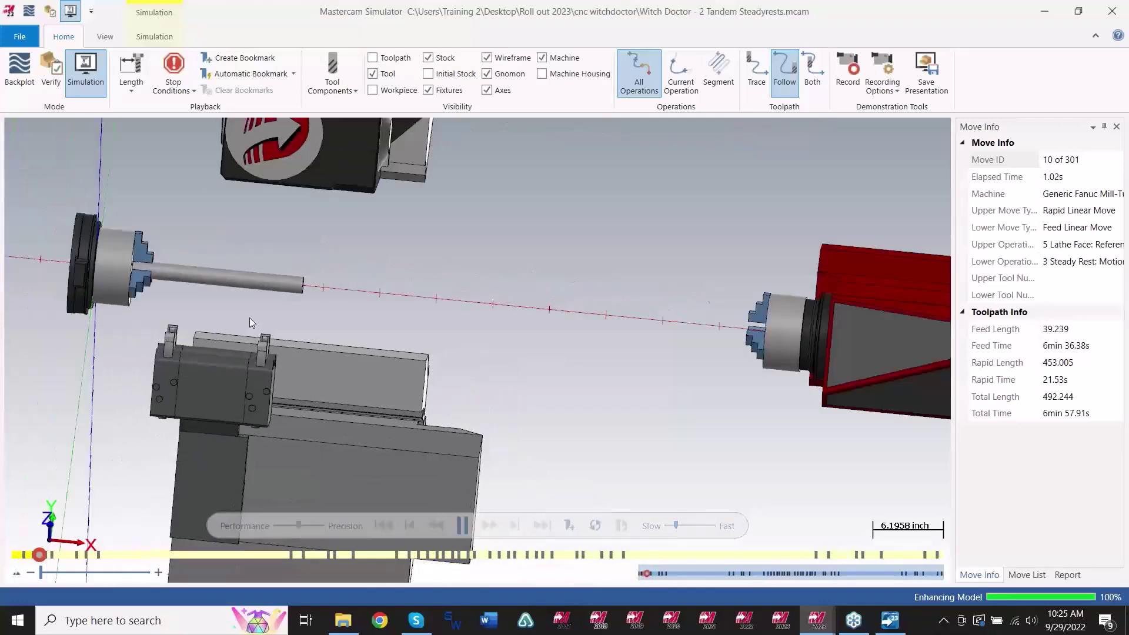
pyautogui.moveTo(252, 394); pyautogui.dragTo(227, 393, button='middle')
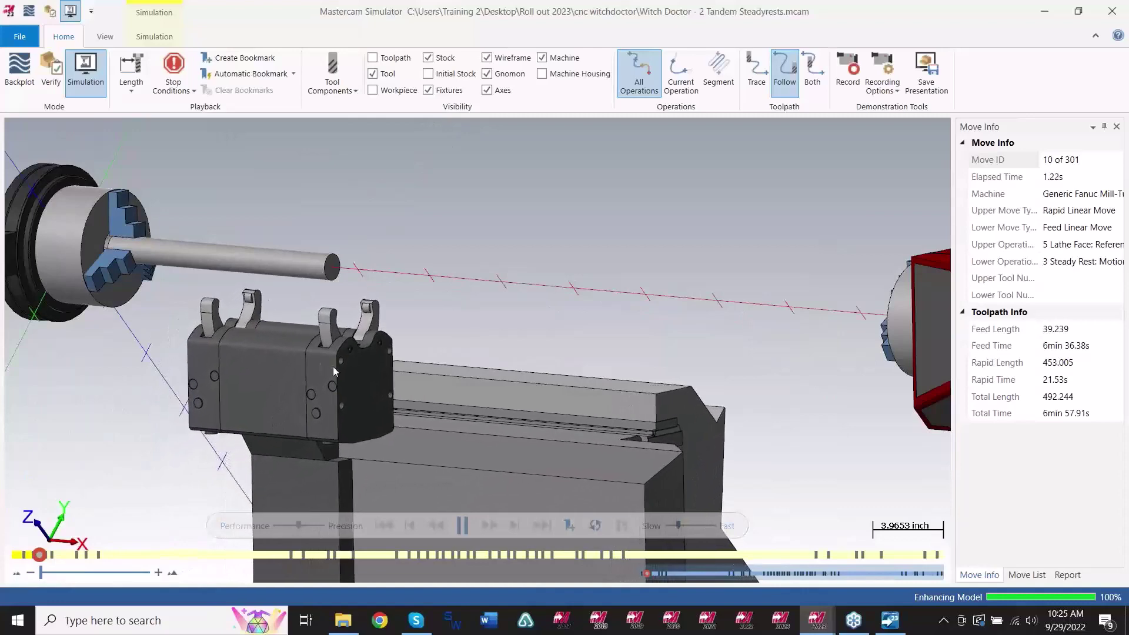
pyautogui.scroll(-2, 329, 365)
pyautogui.moveTo(334, 361); pyautogui.dragTo(357, 355, button='middle')
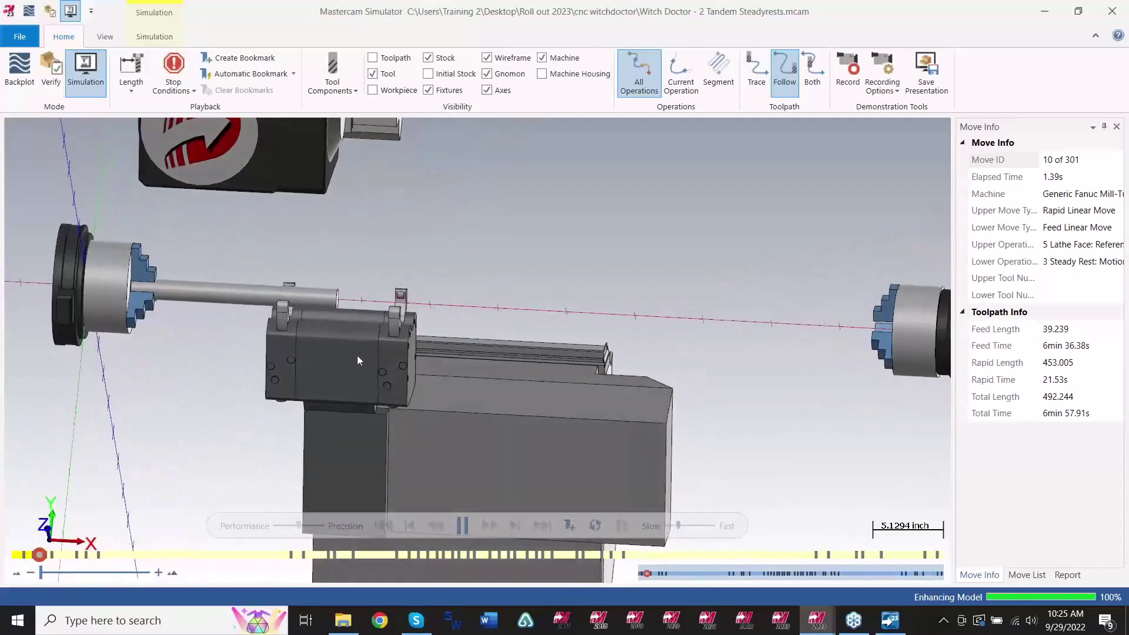
# Adjust the playback speed to run quickly through the left spindle turning and slow the simulation for the pickoff.
pyautogui.click(683, 526)
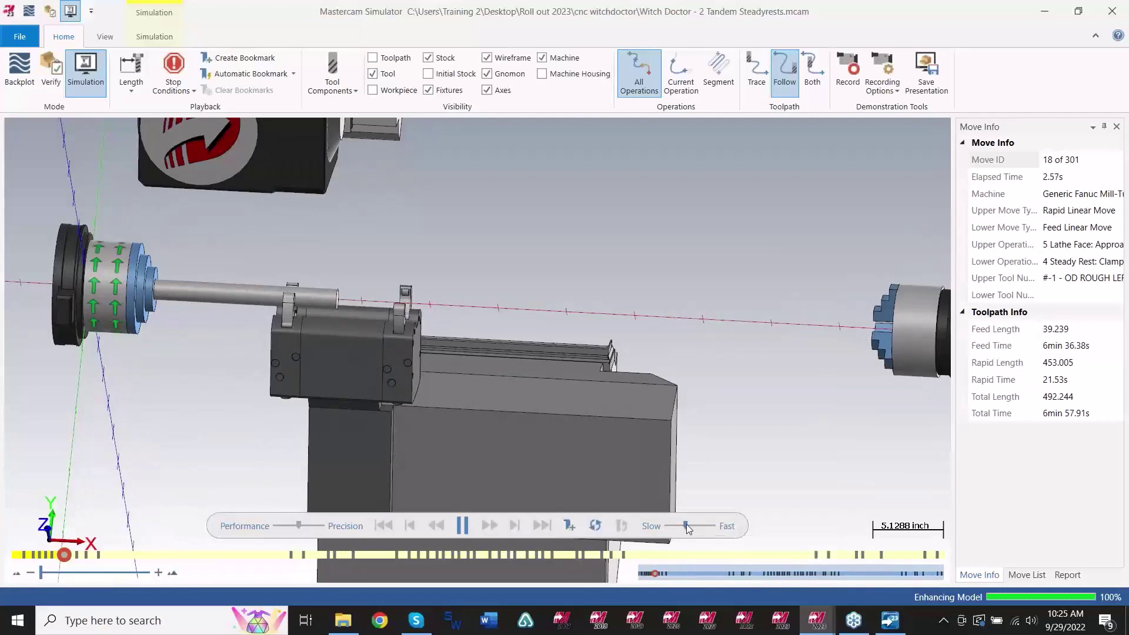
pyautogui.moveTo(686, 524); pyautogui.dragTo(682, 527)
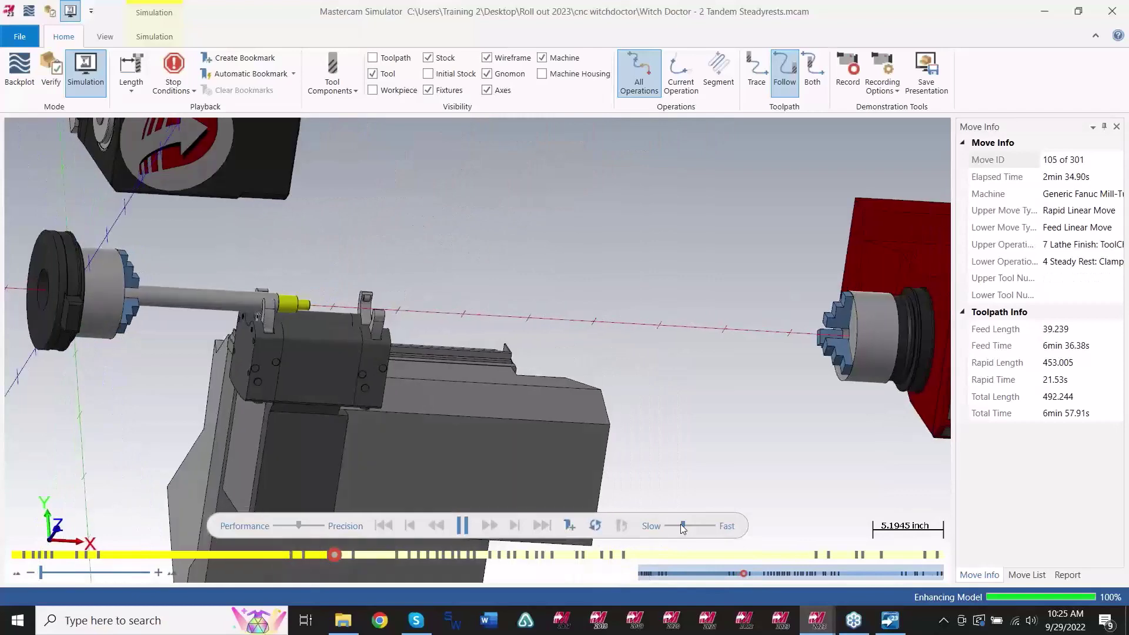
pyautogui.moveTo(681, 525); pyautogui.dragTo(686, 525)
pyautogui.click(683, 525)
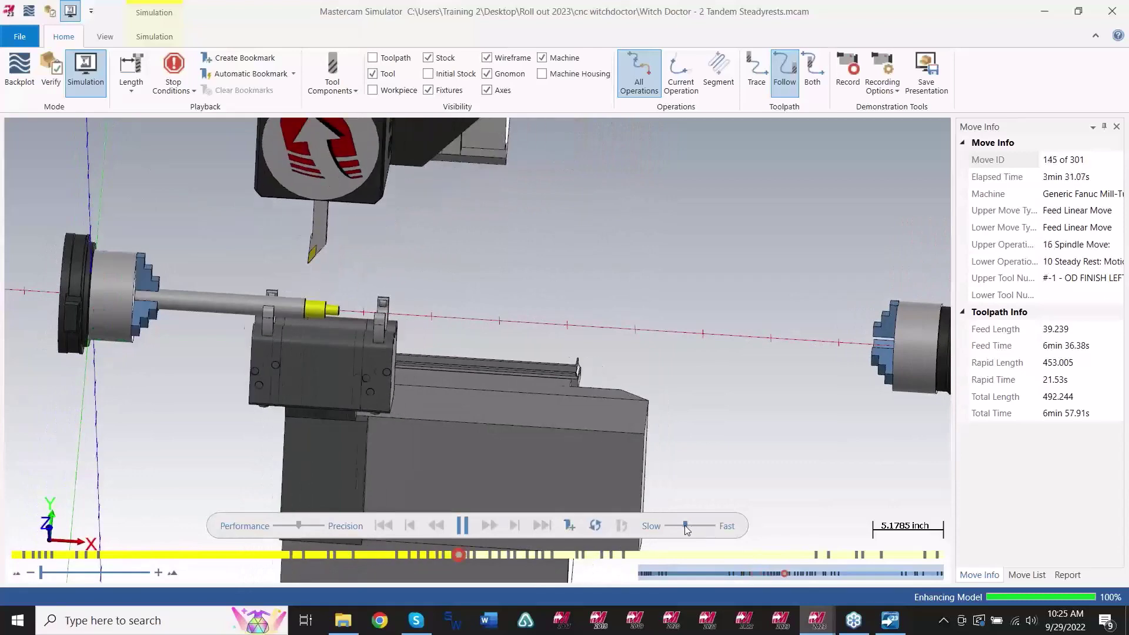
pyautogui.moveTo(682, 525); pyautogui.dragTo(678, 525)
# Watch the steady rest supported pickoff from several angles and run the remaining right spindle operations to the end.
pyautogui.moveTo(207, 317); pyautogui.dragTo(150, 303, button='middle')
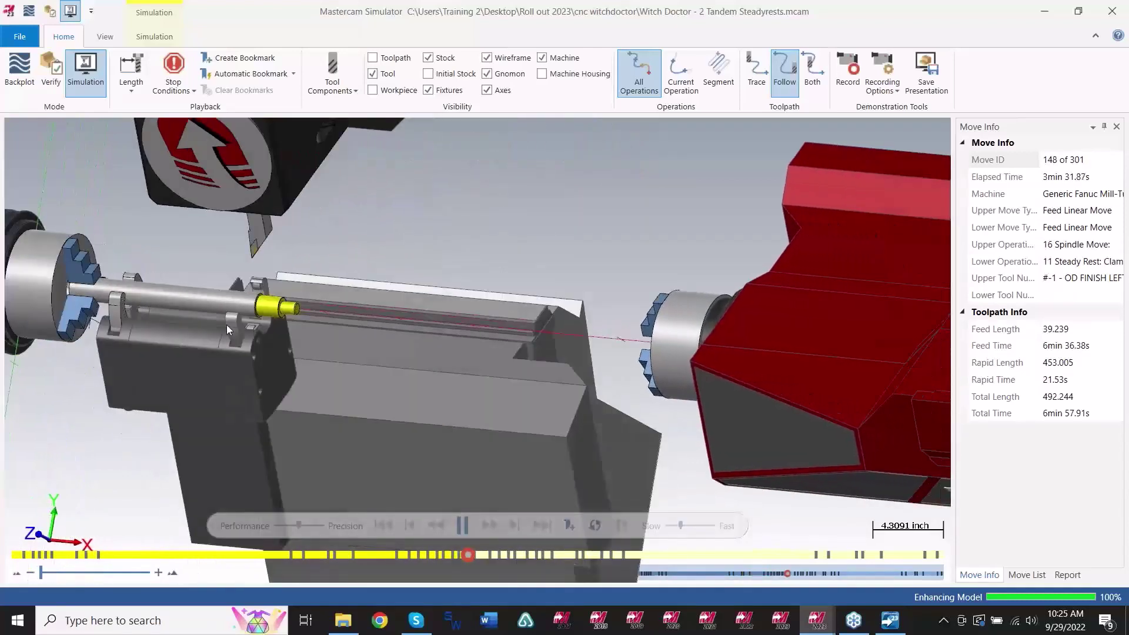
pyautogui.moveTo(266, 329); pyautogui.dragTo(311, 340, button='middle')
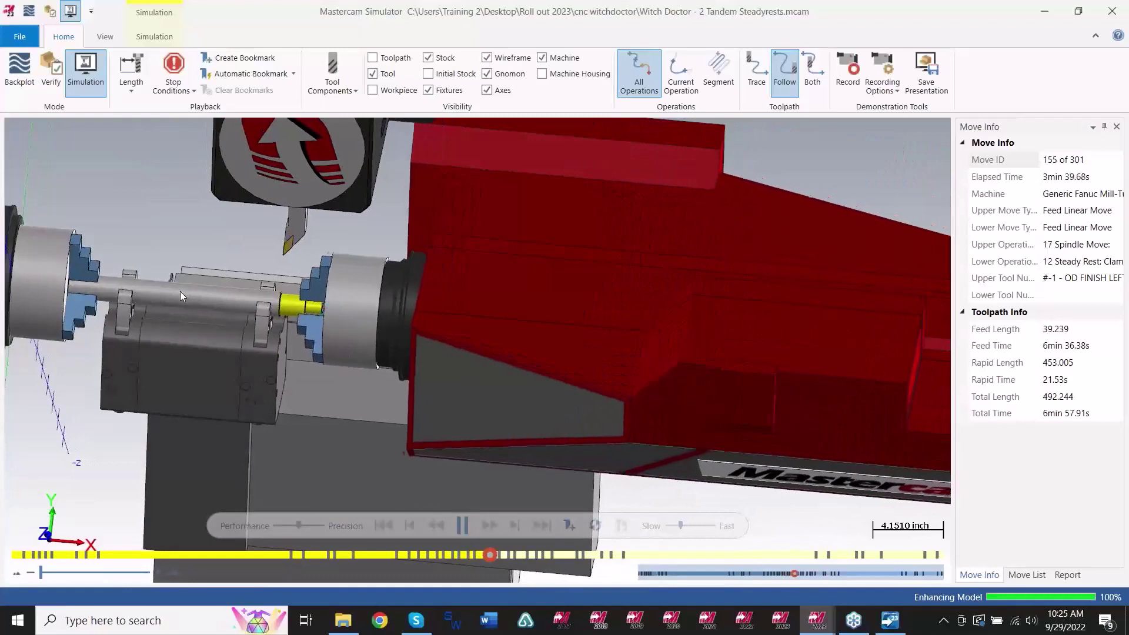
pyautogui.moveTo(183, 291); pyautogui.dragTo(390, 347, button='middle')
pyautogui.scroll(-2, 390, 346)
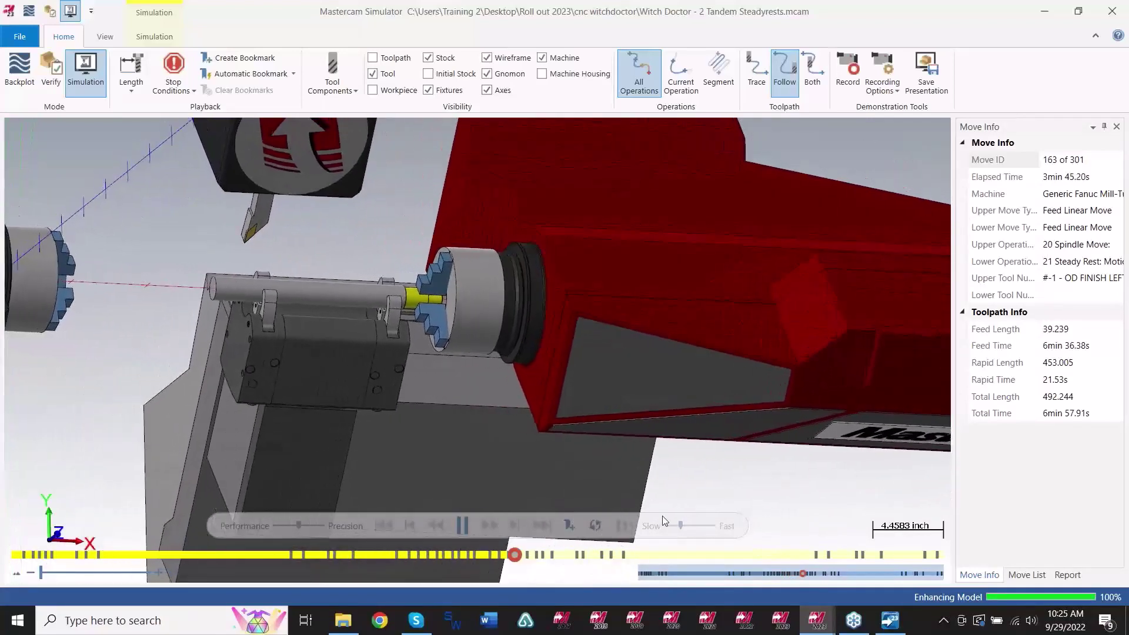
pyautogui.moveTo(685, 525); pyautogui.dragTo(680, 523)
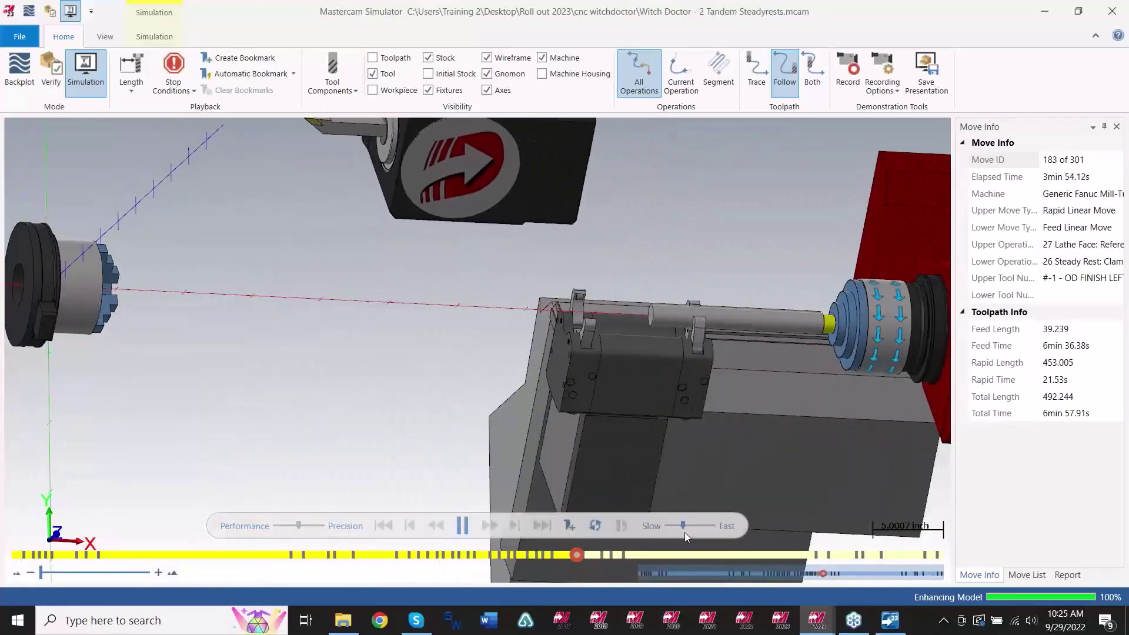
pyautogui.moveTo(685, 524); pyautogui.dragTo(689, 524)
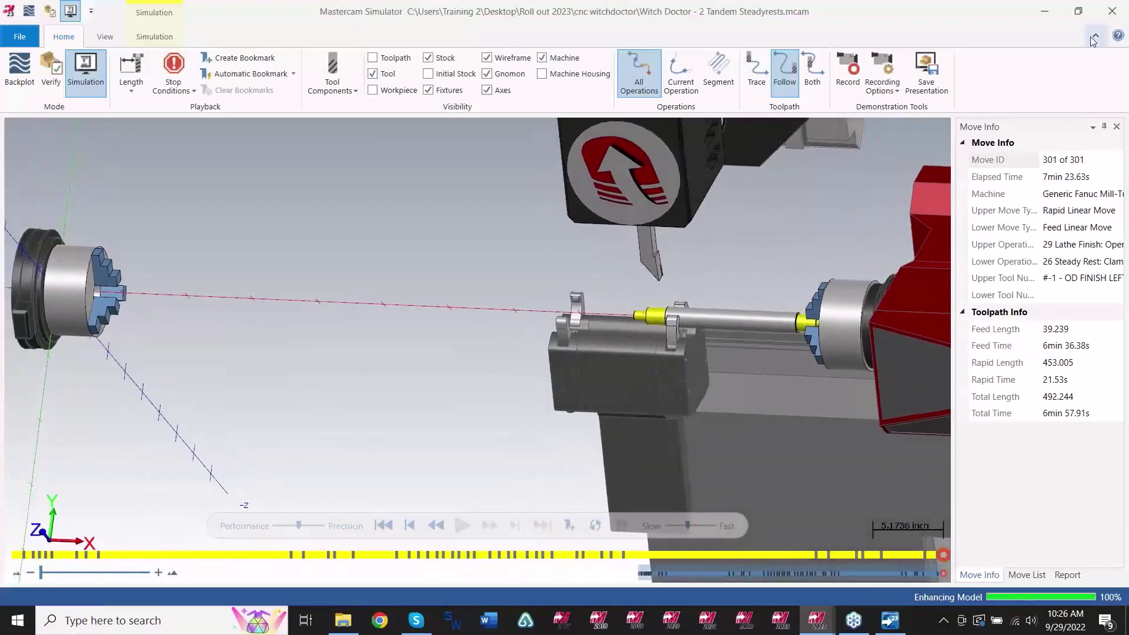
# Close the simulation and Code Expert, and open Witch Doctor - 3 Independent Steadyrests.mcam to look over its operations and shafts.
pyautogui.click(1120, 19)
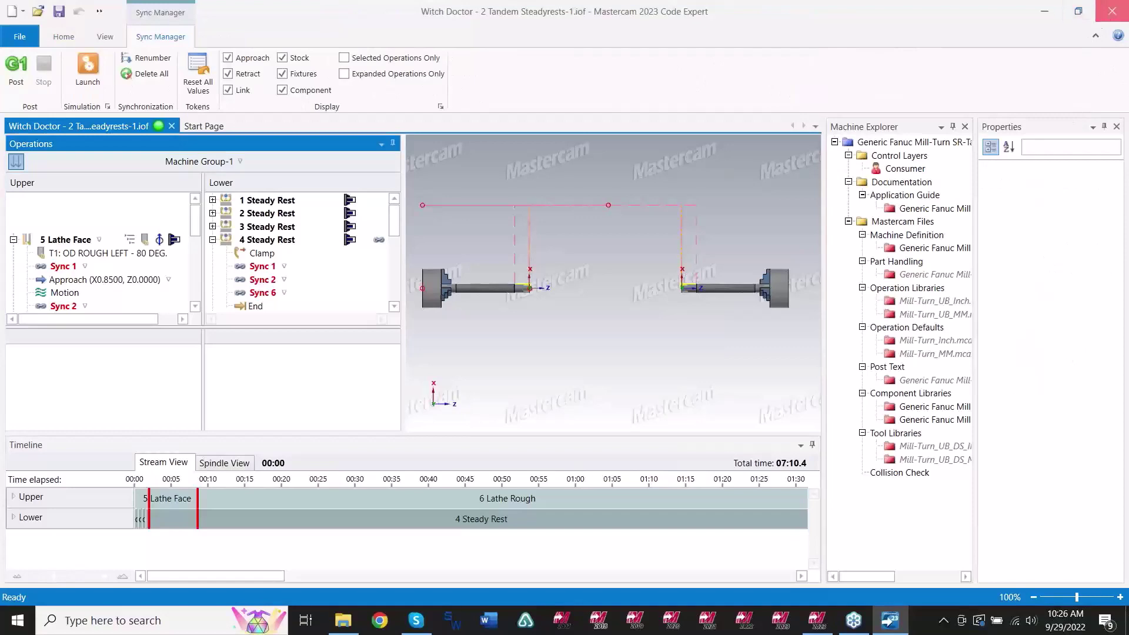
pyautogui.click(1111, 10)
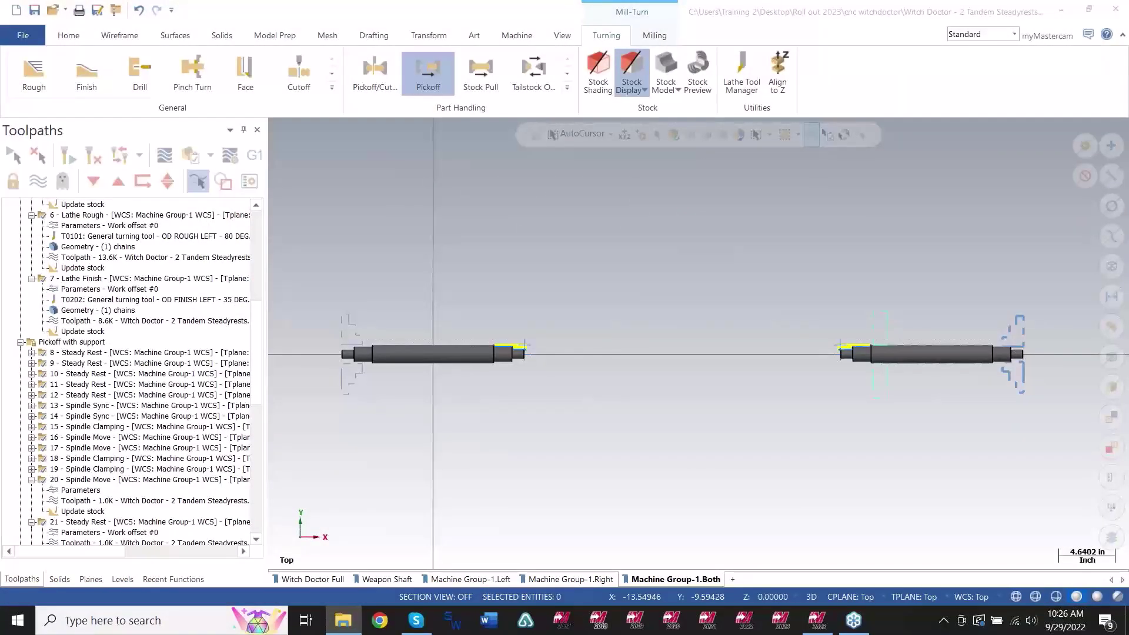
pyautogui.moveTo(256, 223); pyautogui.dragTo(256, 227)
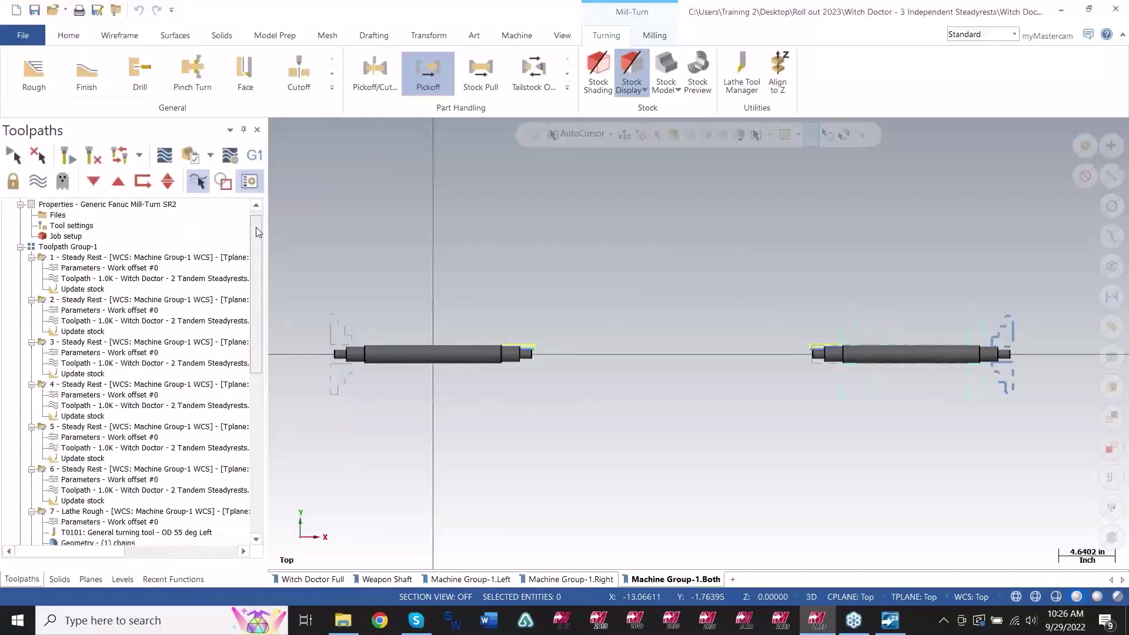
pyautogui.moveTo(450, 374); pyautogui.dragTo(453, 382, button='middle')
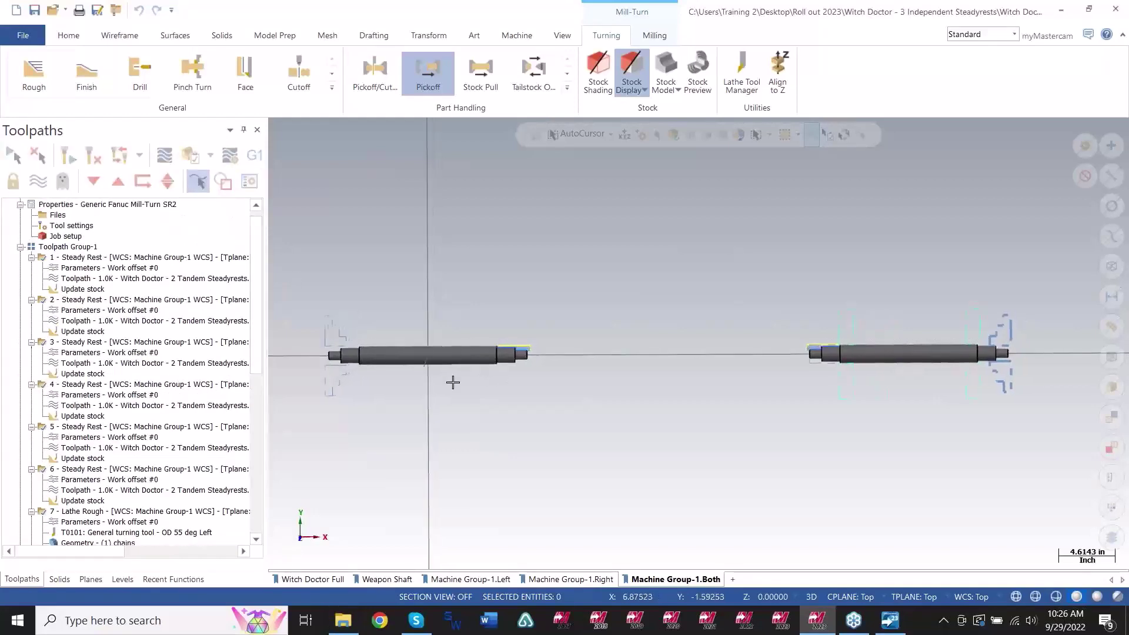
pyautogui.moveTo(845, 368); pyautogui.dragTo(786, 371, button='middle')
pyautogui.scroll(2, 606, 332)
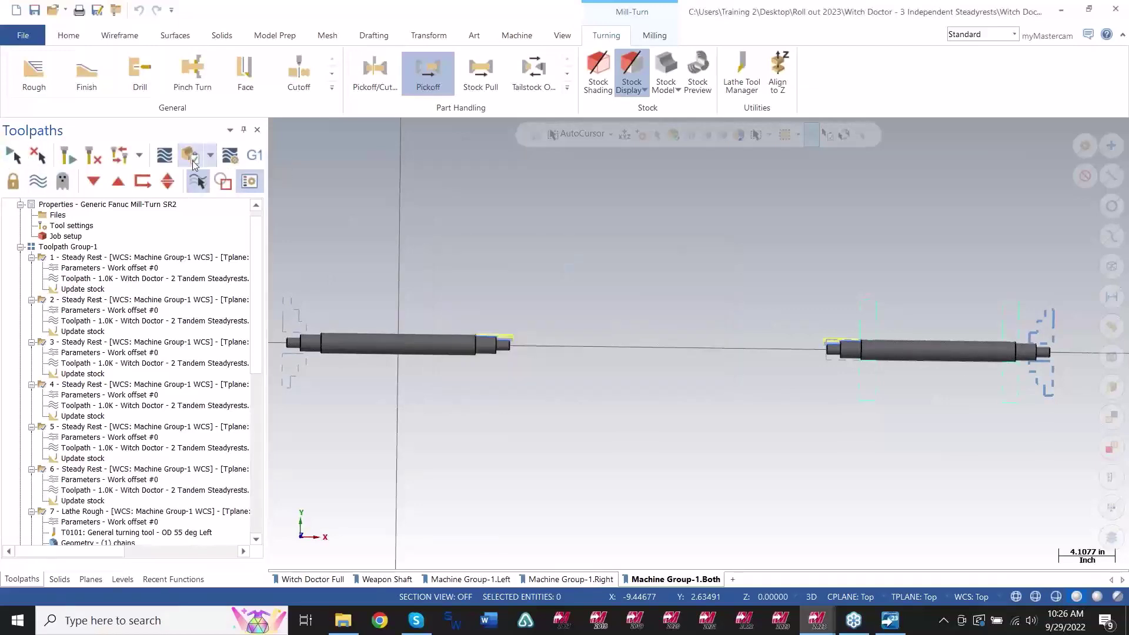
# Bring the independent steady rest job's operations into Code Expert's Sync Manager, look over both streams and launch its machine simulation.
pyautogui.click(1115, 18)
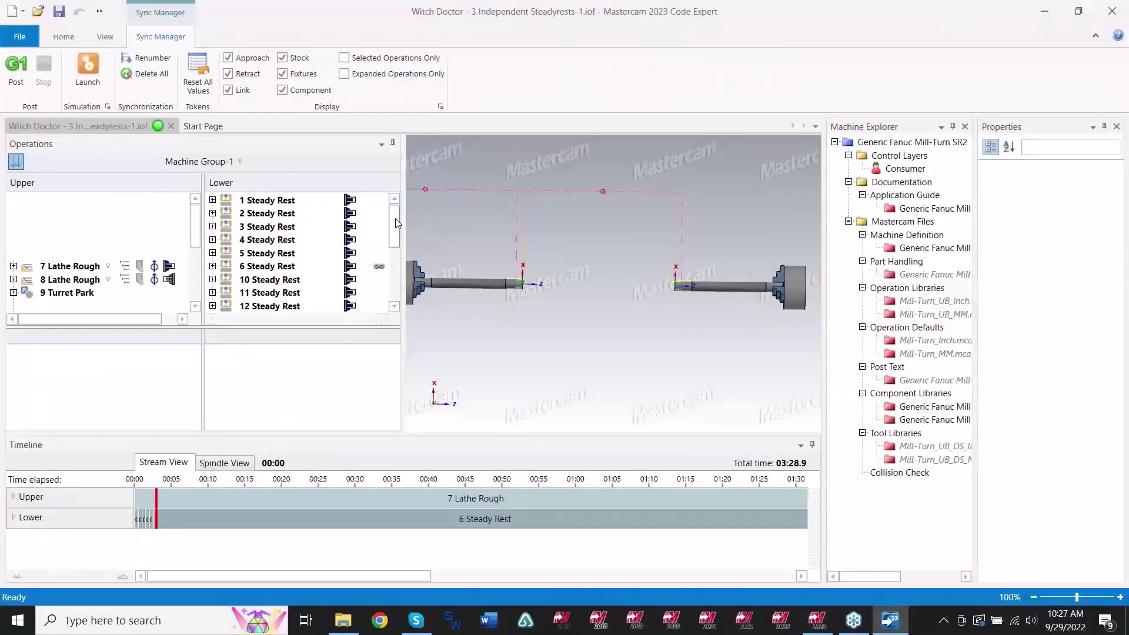
pyautogui.moveTo(395, 223)
pyautogui.mouseDown()
pyautogui.moveTo(404, 249)
pyautogui.moveTo(407, 205)
pyautogui.mouseUp()
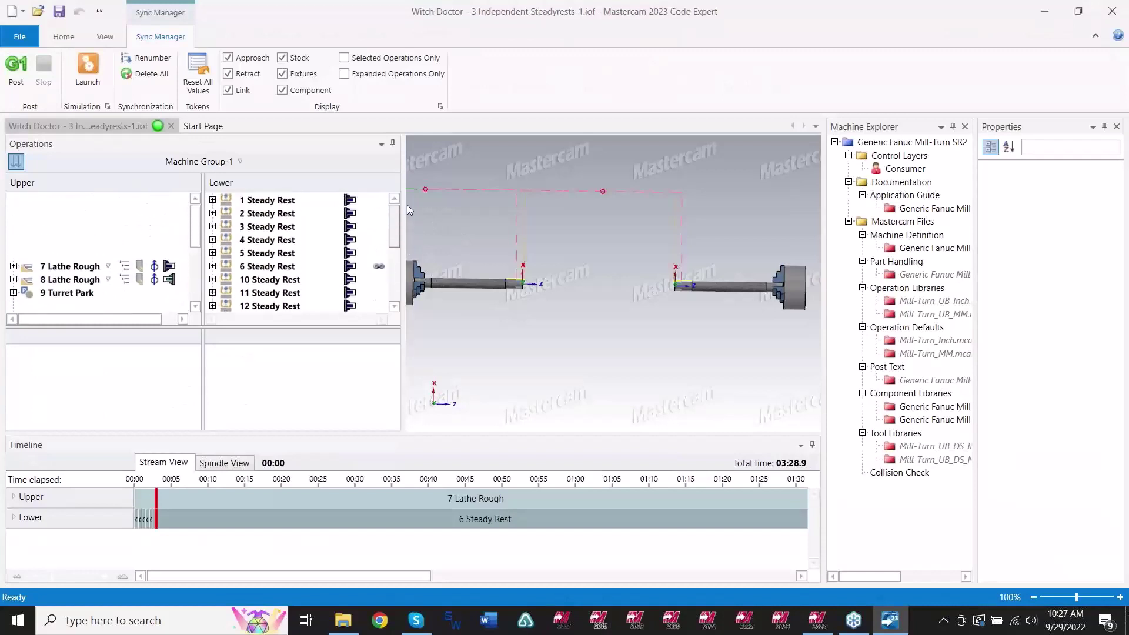
pyautogui.click(87, 65)
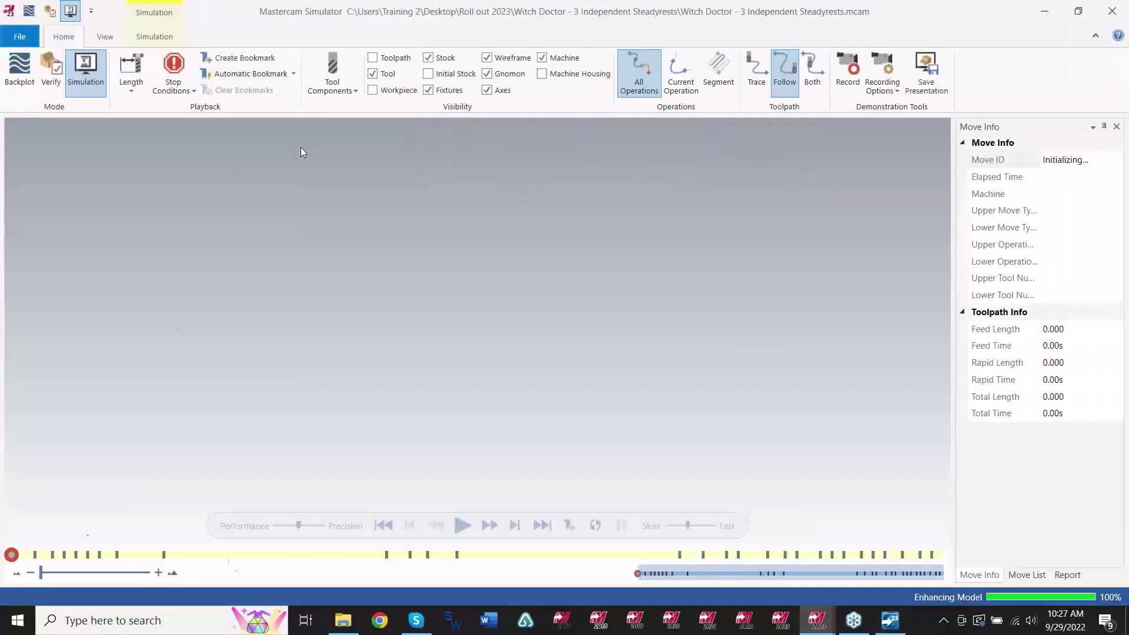
# Examine the independent steady rests, turret and both spindles in the simulated machine from several angles.
pyautogui.moveTo(372, 371); pyautogui.dragTo(196, 309, button='middle')
pyautogui.scroll(3, 253, 420)
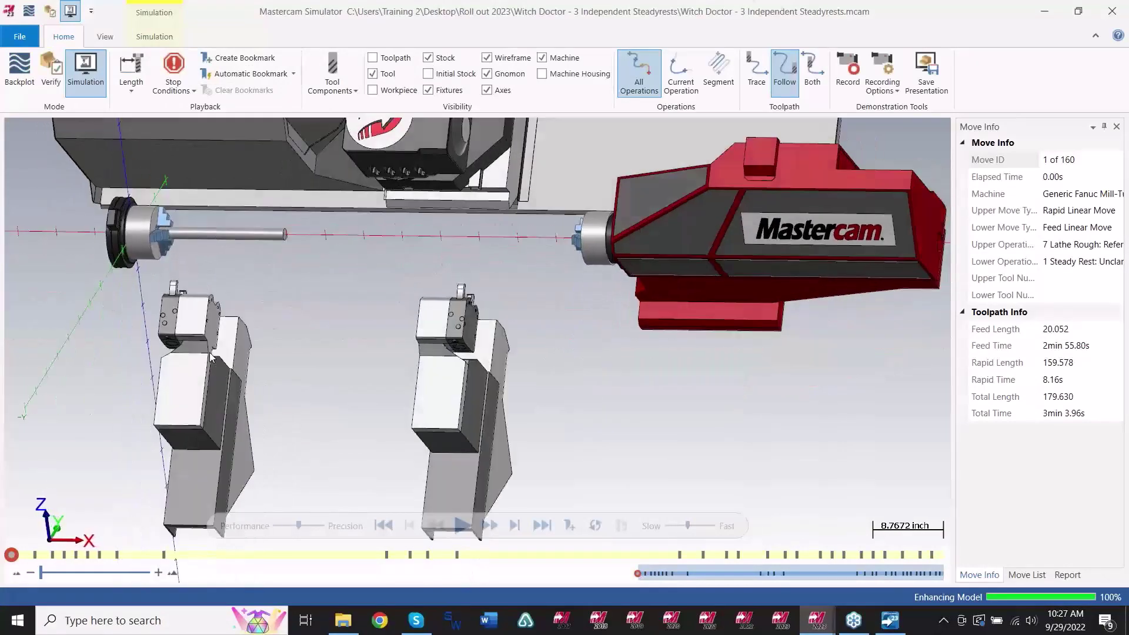
pyautogui.click(153, 34)
pyautogui.click(62, 37)
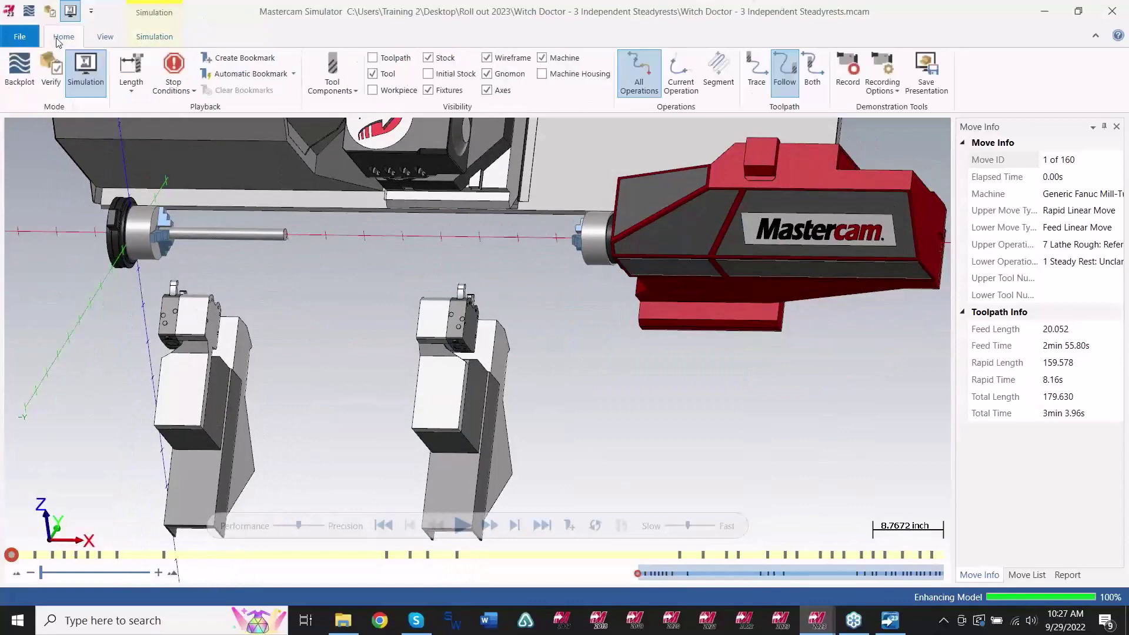
pyautogui.moveTo(388, 139); pyautogui.dragTo(644, 265, button='middle')
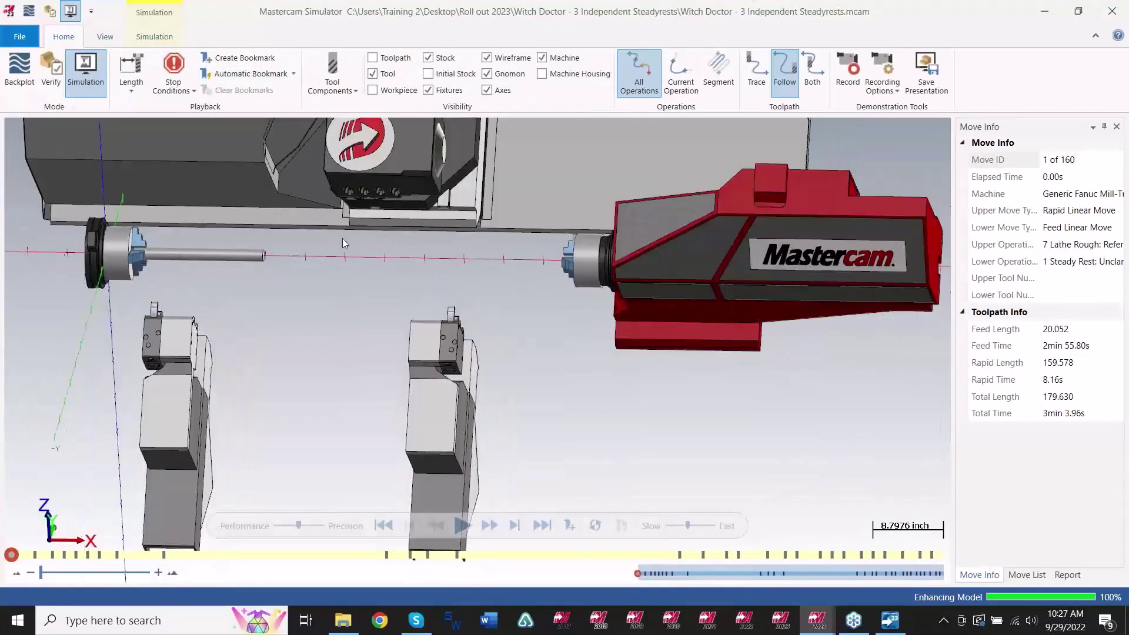
pyautogui.moveTo(465, 215); pyautogui.dragTo(519, 249, button='middle')
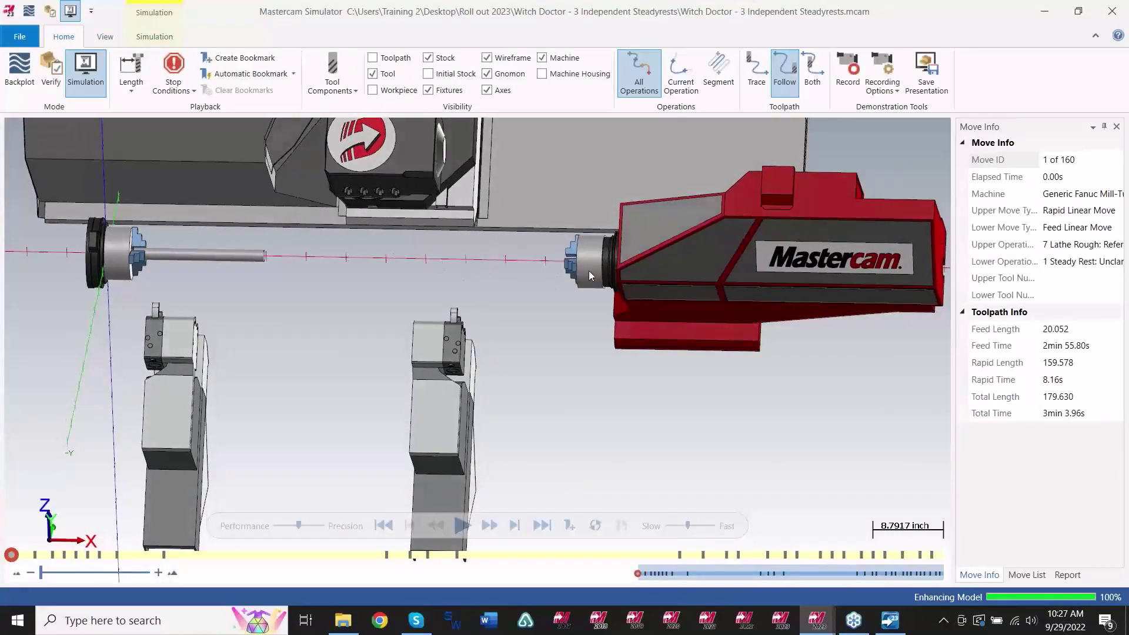
pyautogui.moveTo(589, 276); pyautogui.dragTo(479, 257, button='middle')
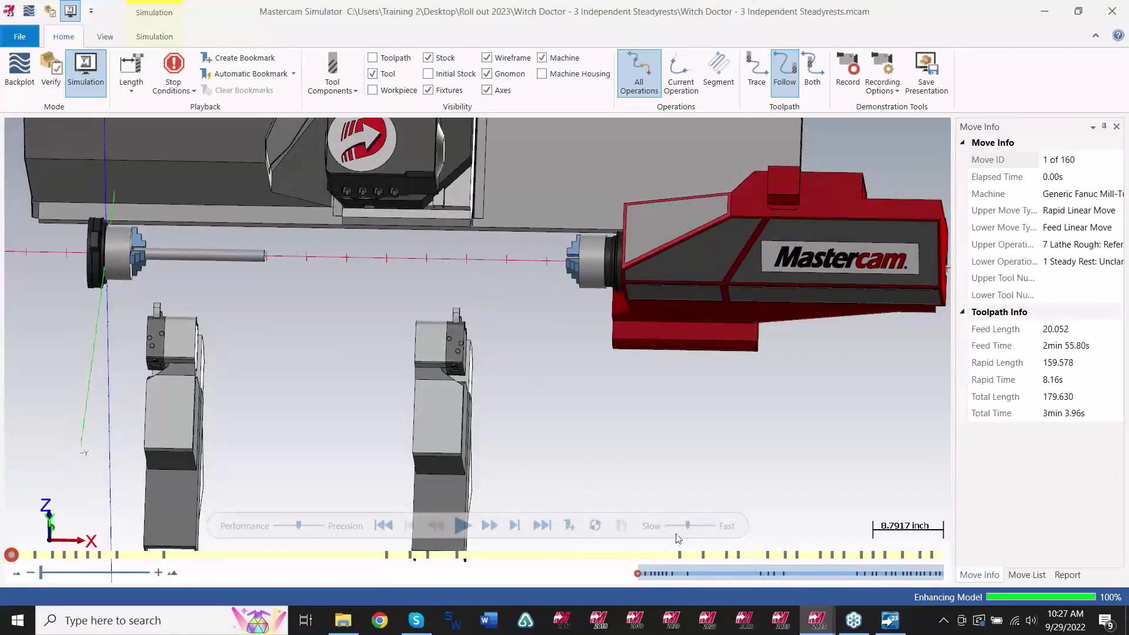
# Play the independent steady rest simulation to its end, raising the playback speed partway through.
pyautogui.click(463, 525)
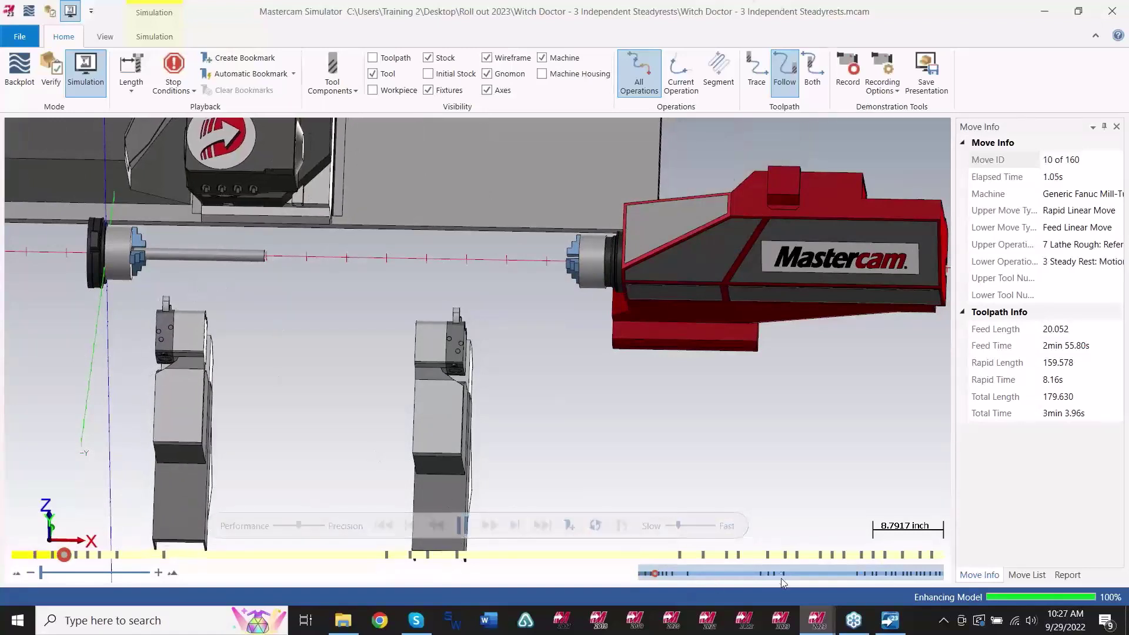
pyautogui.click(682, 525)
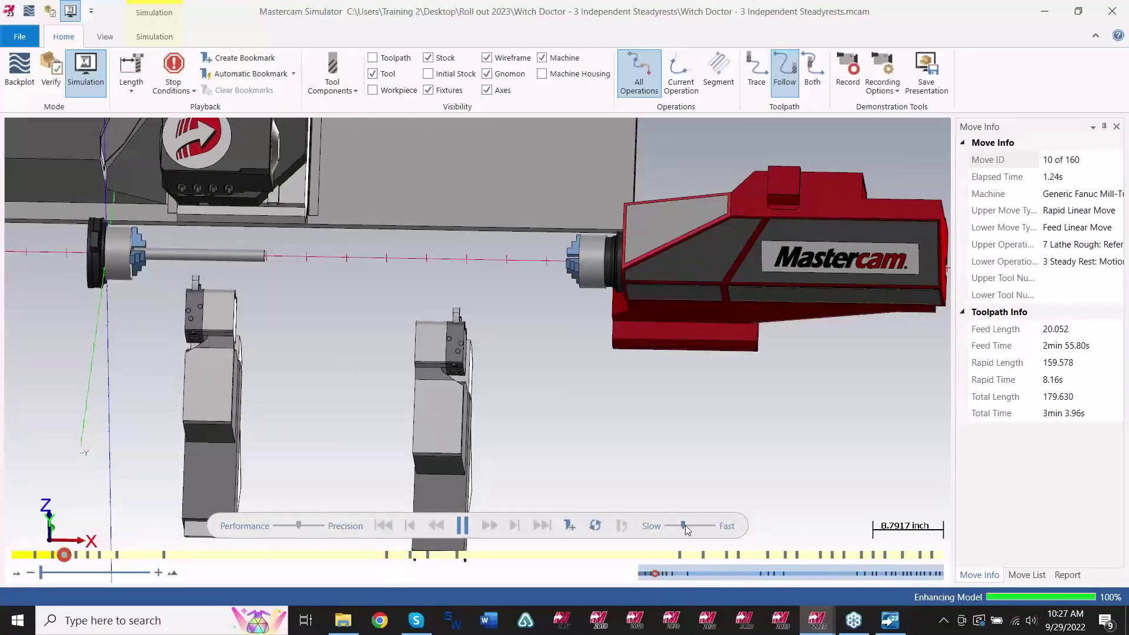
pyautogui.moveTo(686, 524); pyautogui.dragTo(690, 524)
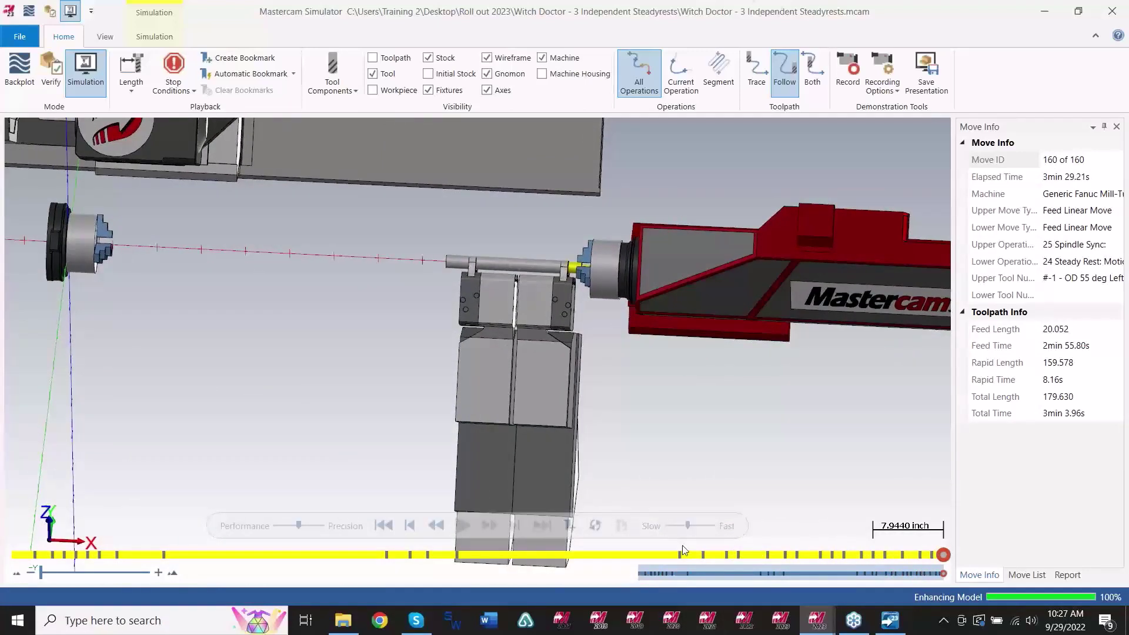
# Rewind the simulation, turn on looping, replay it, and pause at 19 Spindle Move to inspect both steady rests holding the shaft.
pyautogui.click(384, 524)
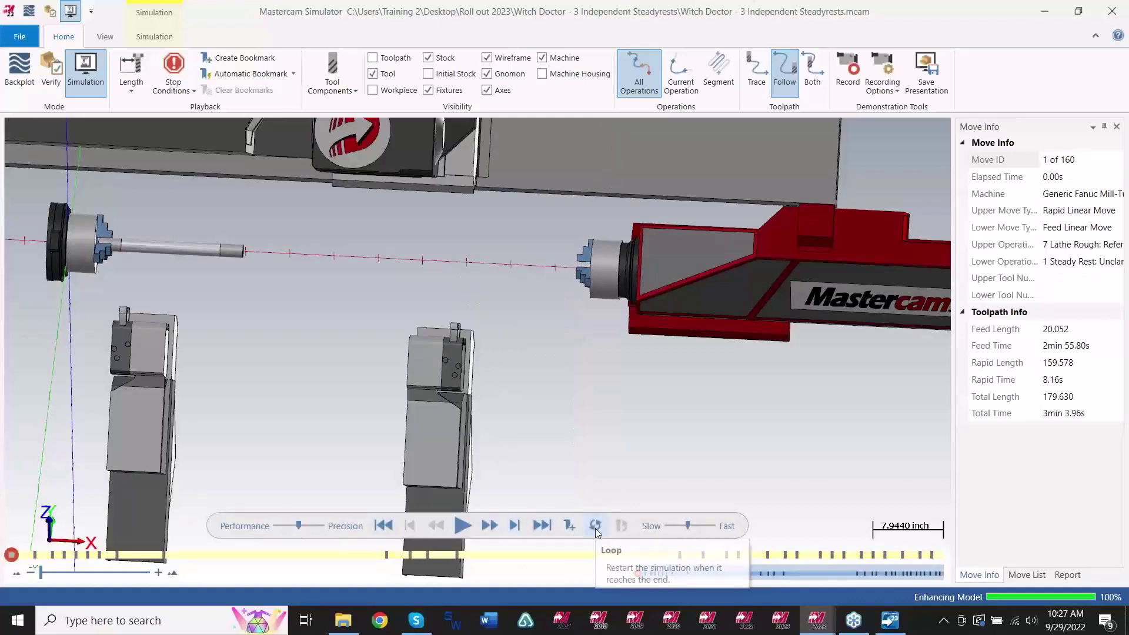
pyautogui.click(595, 527)
pyautogui.click(463, 525)
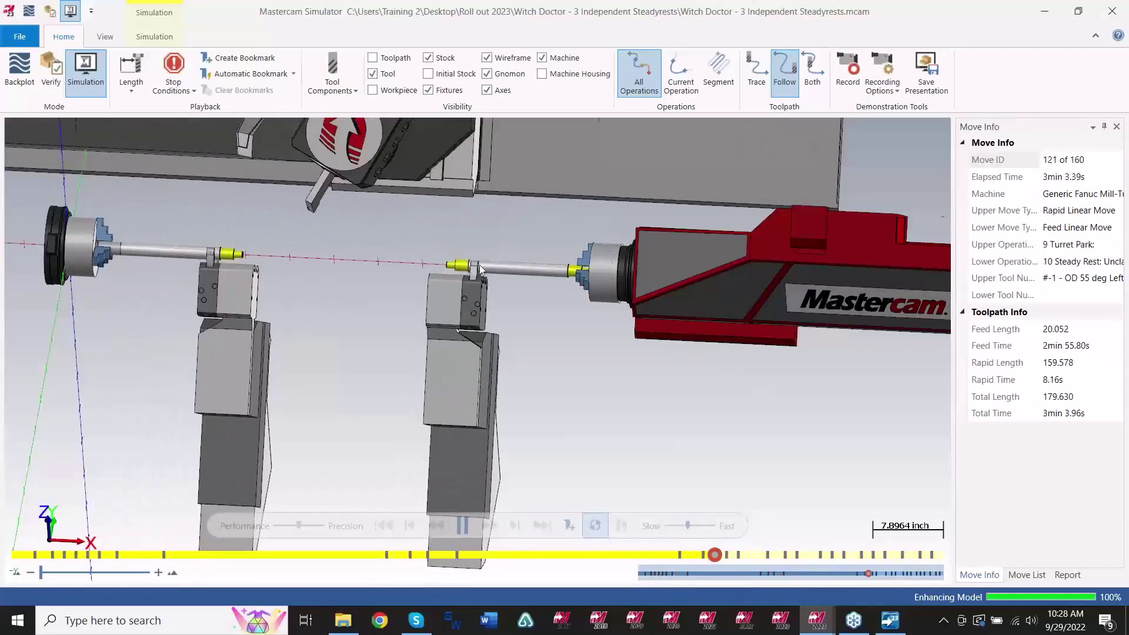
pyautogui.click(463, 526)
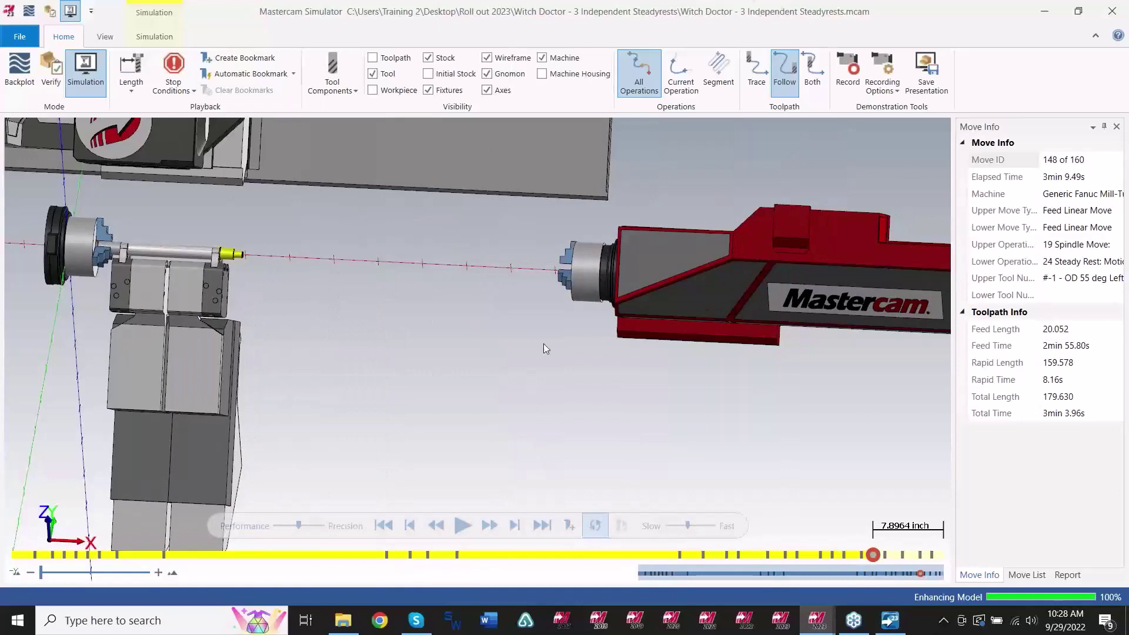
pyautogui.moveTo(121, 291); pyautogui.dragTo(210, 299, button='middle')
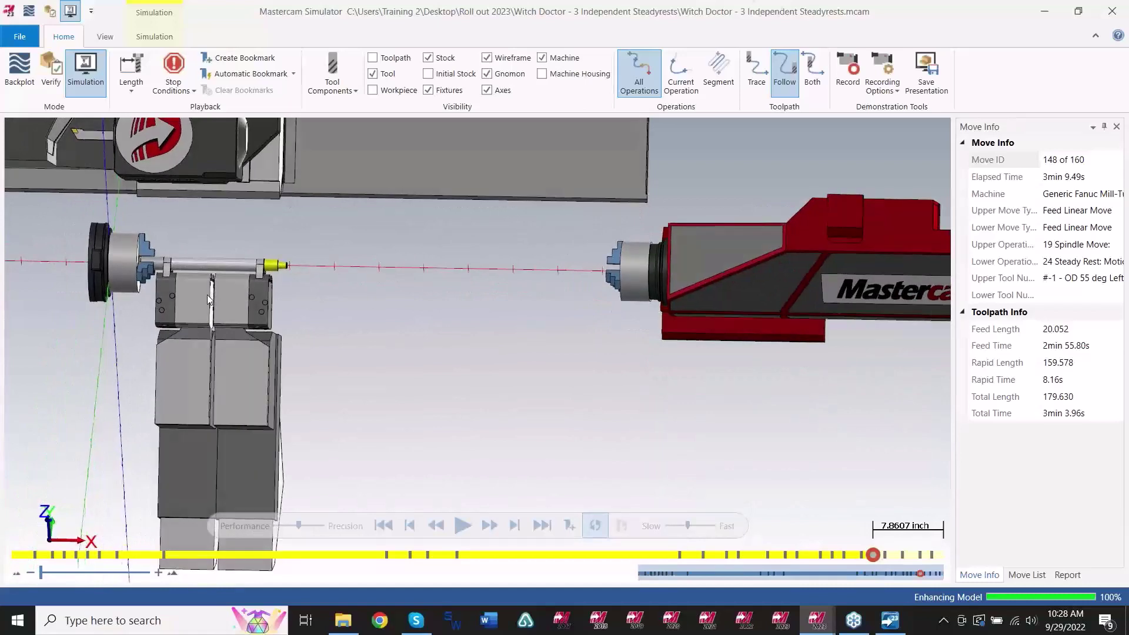